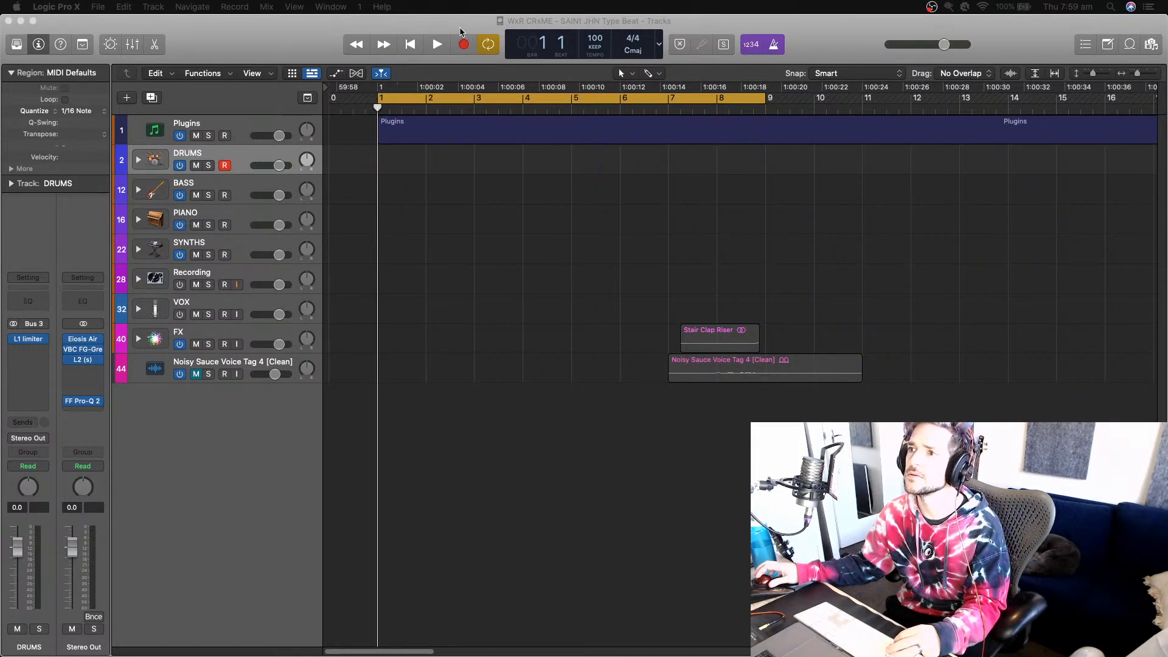
- Play the empty project with the metronome and set the tempo to 117 BPM
{"action": "left_click", "coordinate": [459, 31]}
{"action": "key", "text": "space"}
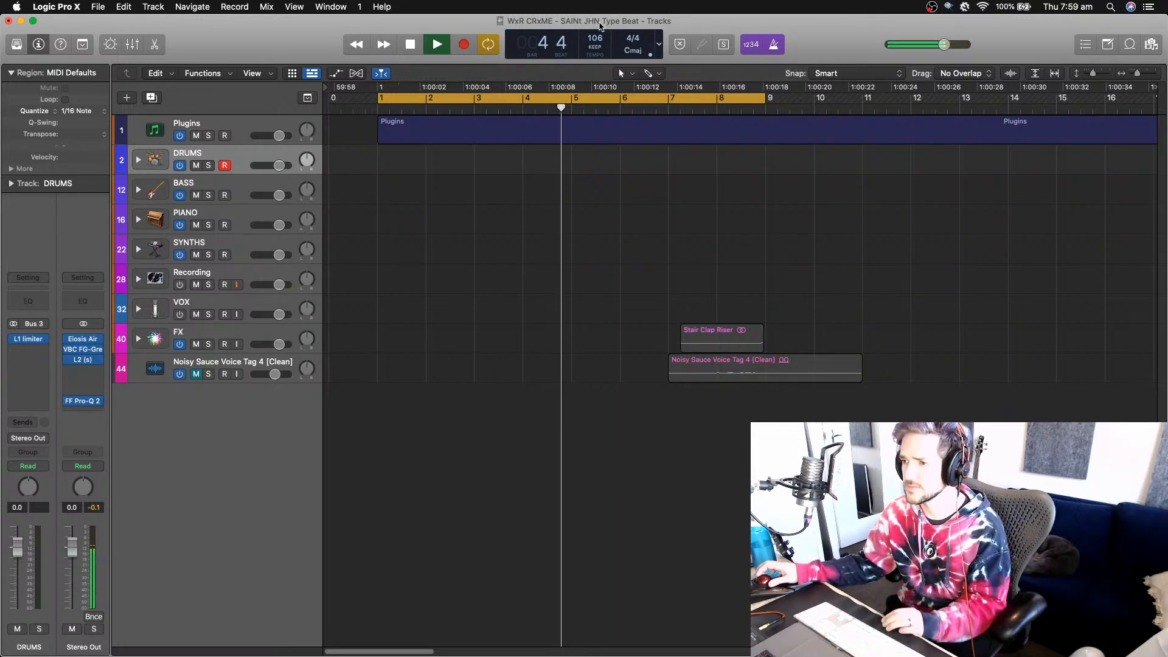
{"action": "left_click_drag", "start_coordinate": [597, 38], "coordinate": [600, 15]}
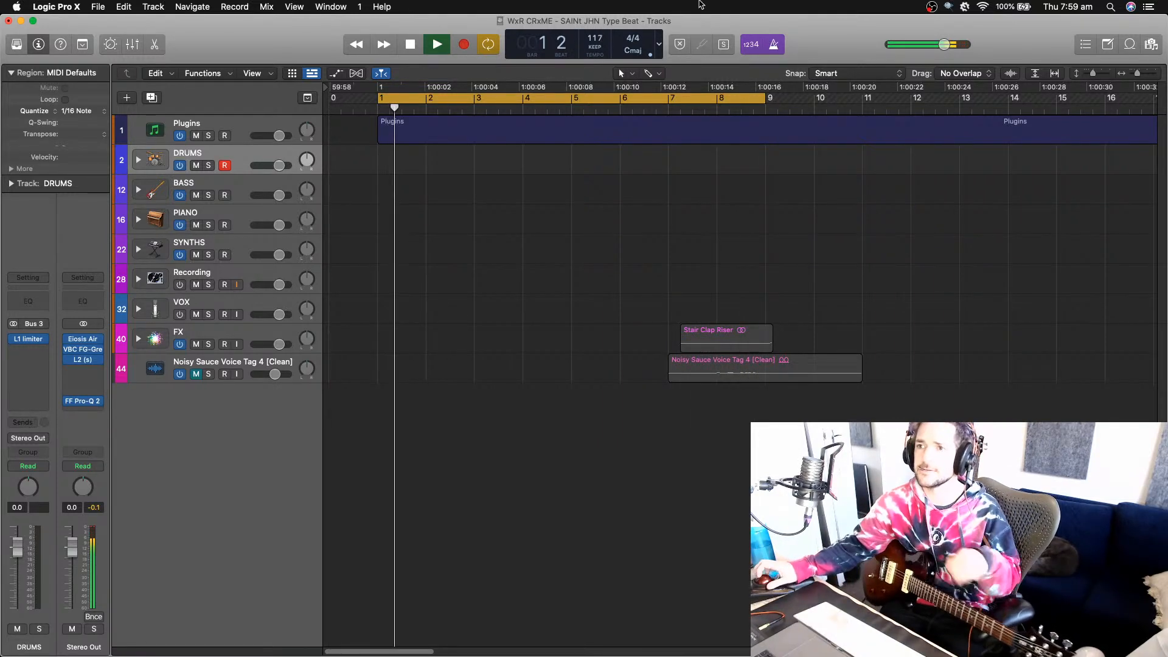
{"action": "key", "text": "space"}
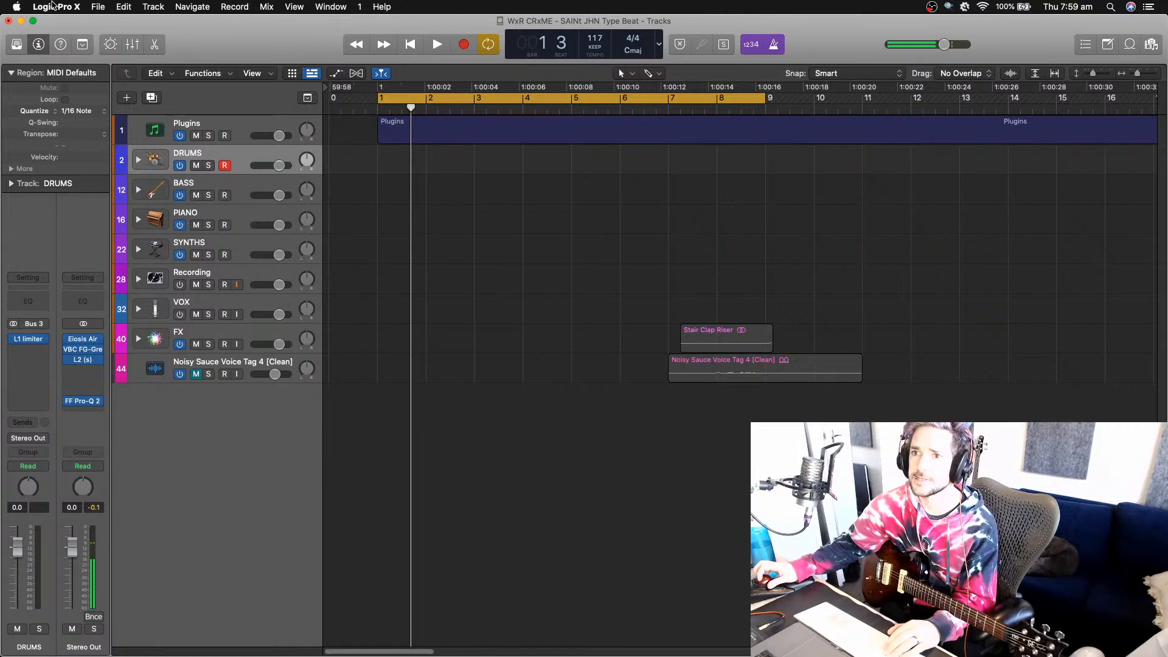
- Set the I/O buffer size to 128 samples in the audio device preferences
{"action": "left_click", "coordinate": [54, 6]}
{"action": "mouse_move", "coordinate": [90, 40]}
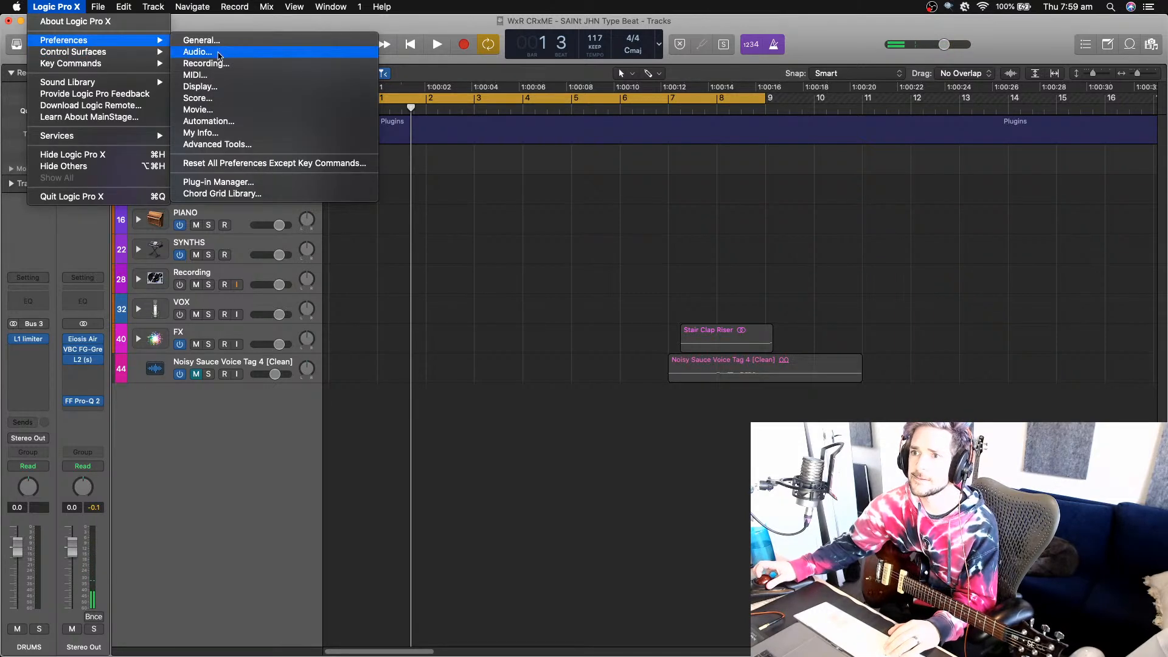
{"action": "left_click", "coordinate": [201, 52]}
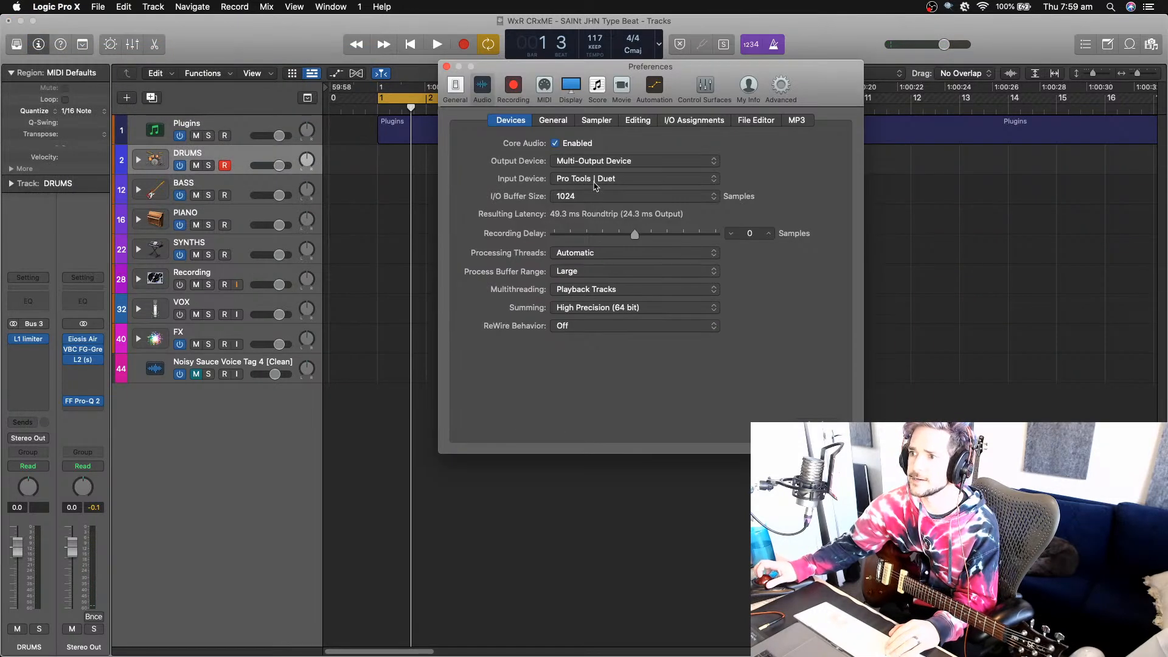
{"action": "left_click", "coordinate": [596, 197]}
{"action": "left_click", "coordinate": [585, 163]}
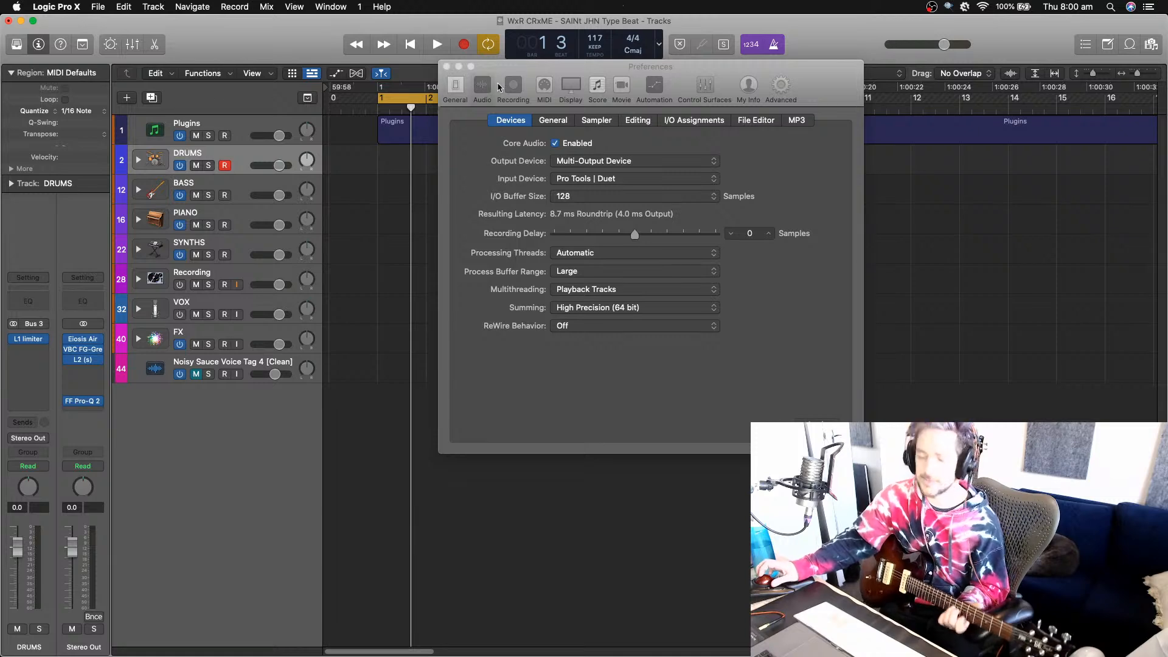
{"action": "left_click", "coordinate": [447, 67]}
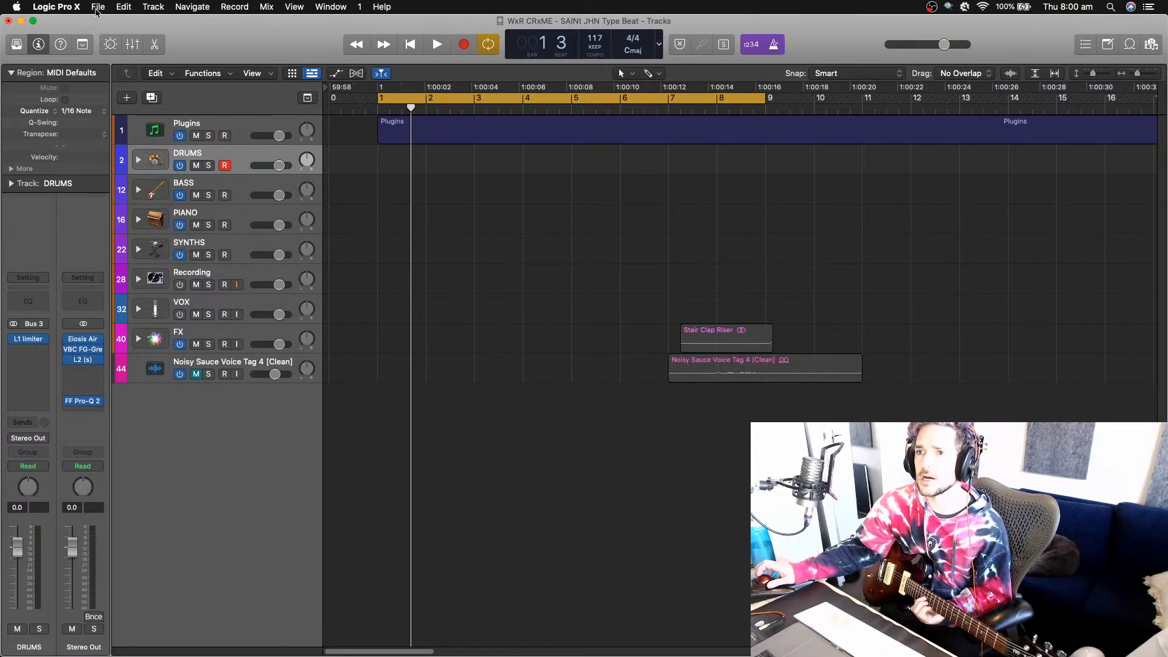
- Expand the Recording track stack, switch on the Guitar 1 track and set its input gain to 20
{"action": "left_click", "coordinate": [96, 7]}
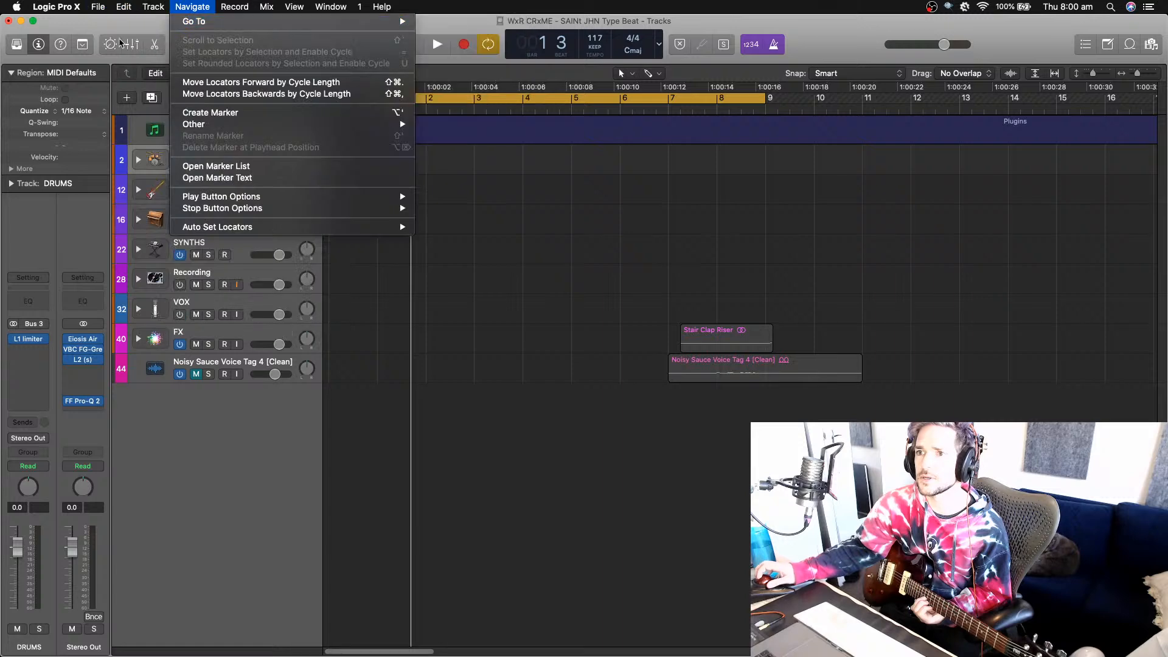
{"action": "left_click", "coordinate": [225, 283]}
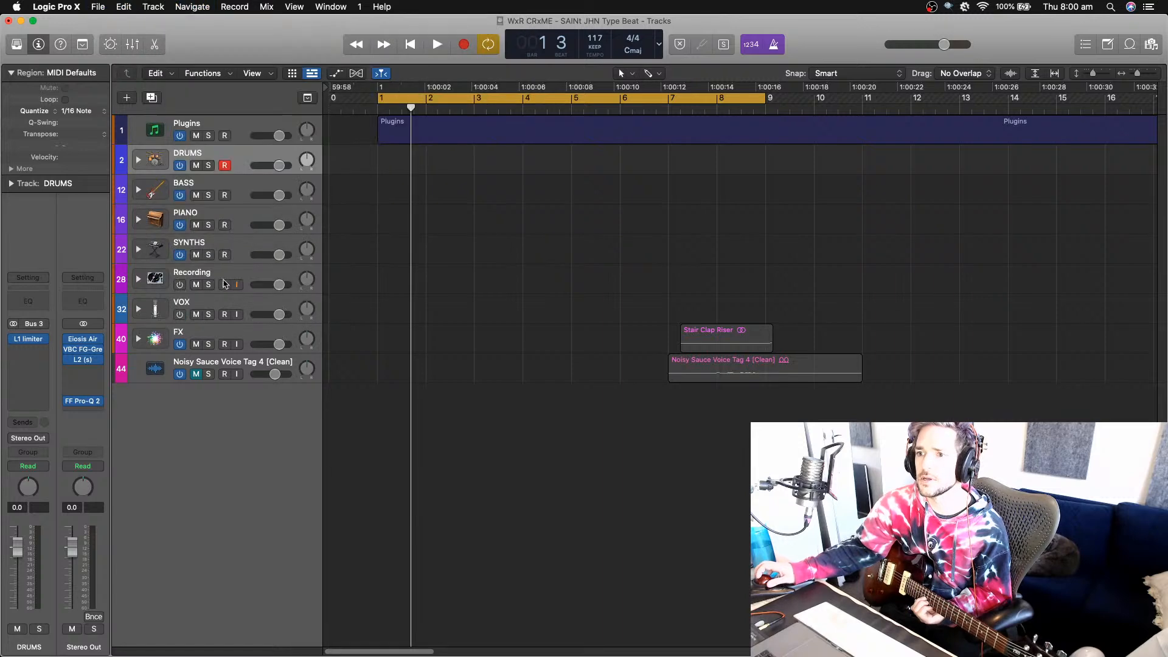
{"action": "left_click", "coordinate": [138, 280]}
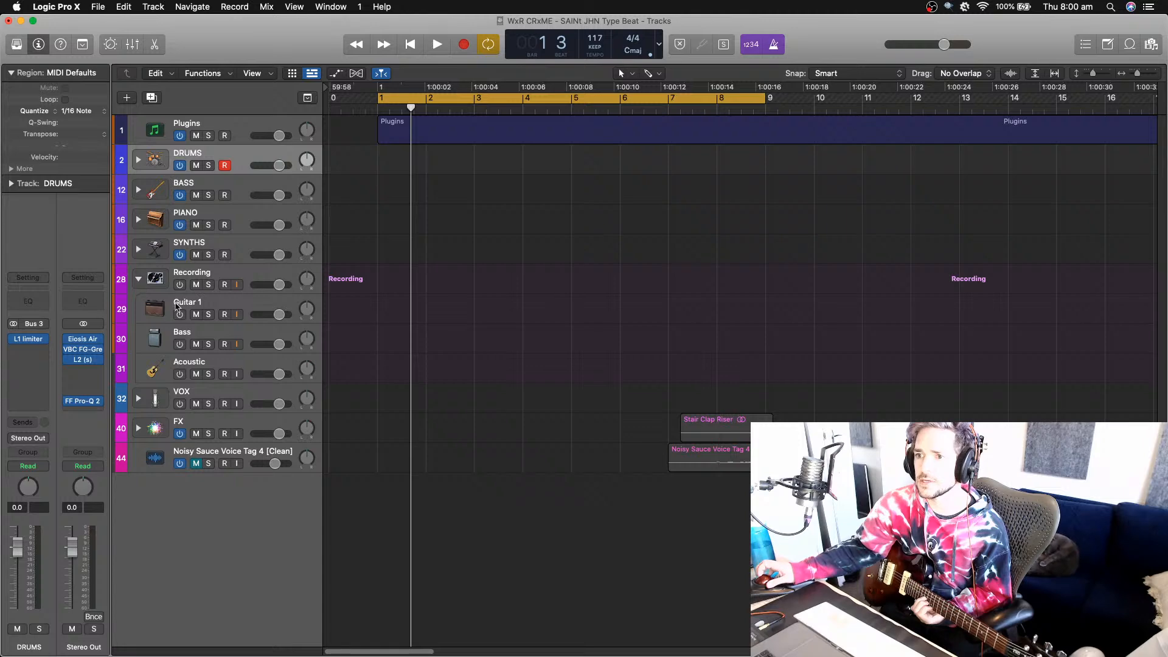
{"action": "left_click", "coordinate": [176, 306]}
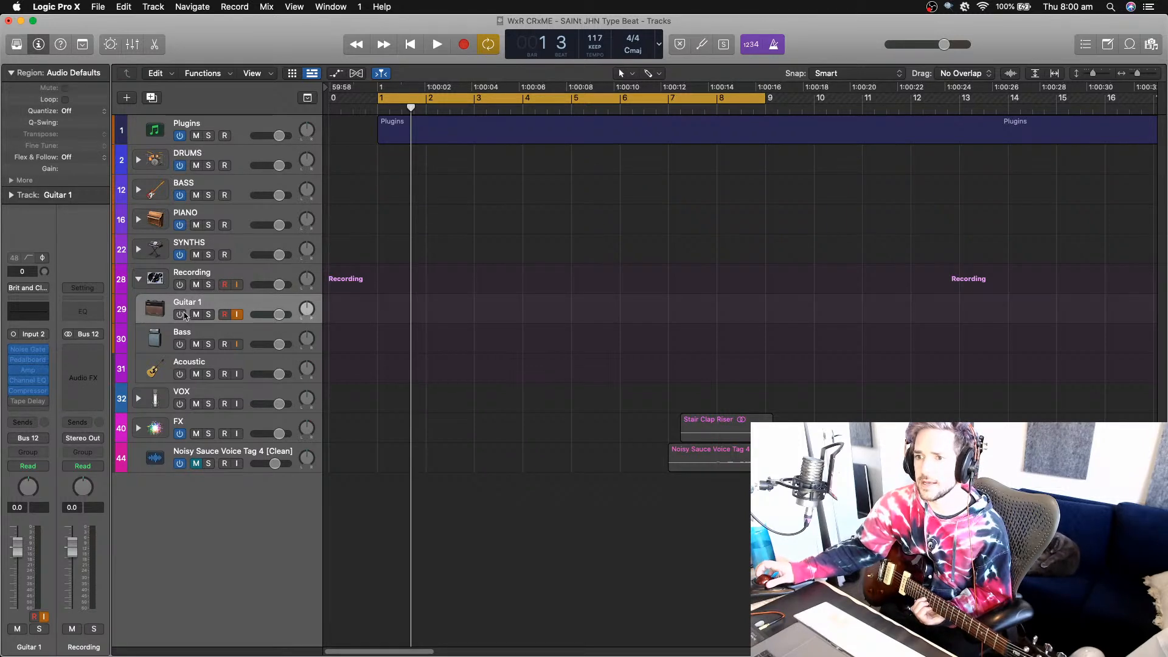
{"action": "left_click", "coordinate": [179, 315]}
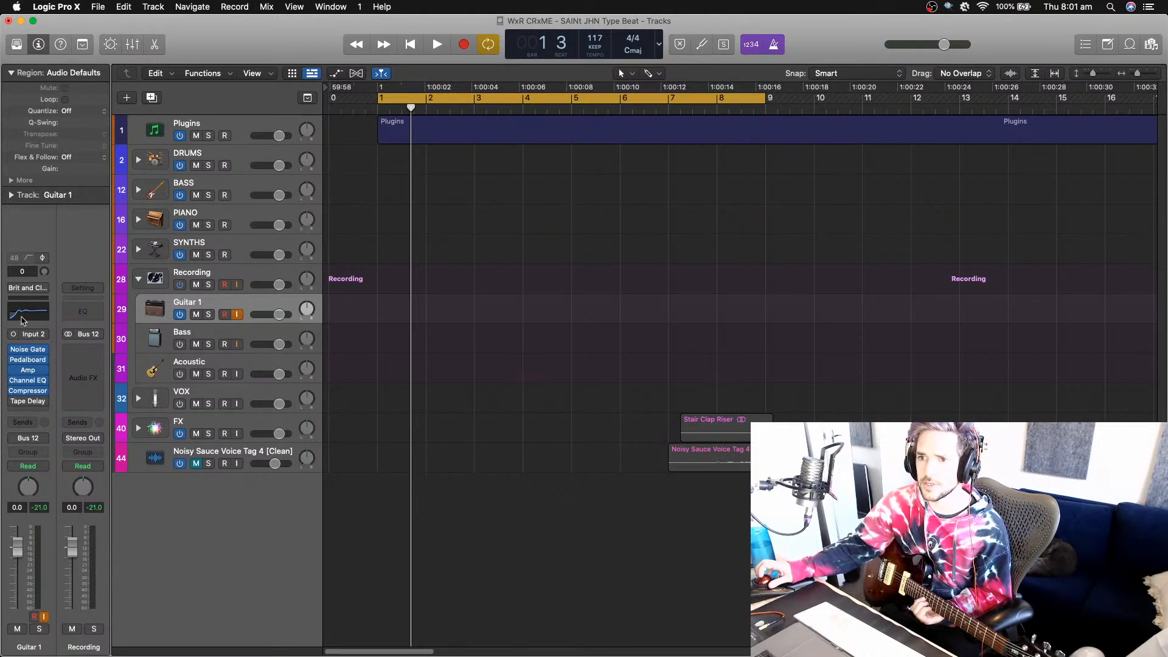
{"action": "left_click_drag", "start_coordinate": [43, 271], "coordinate": [48, 243]}
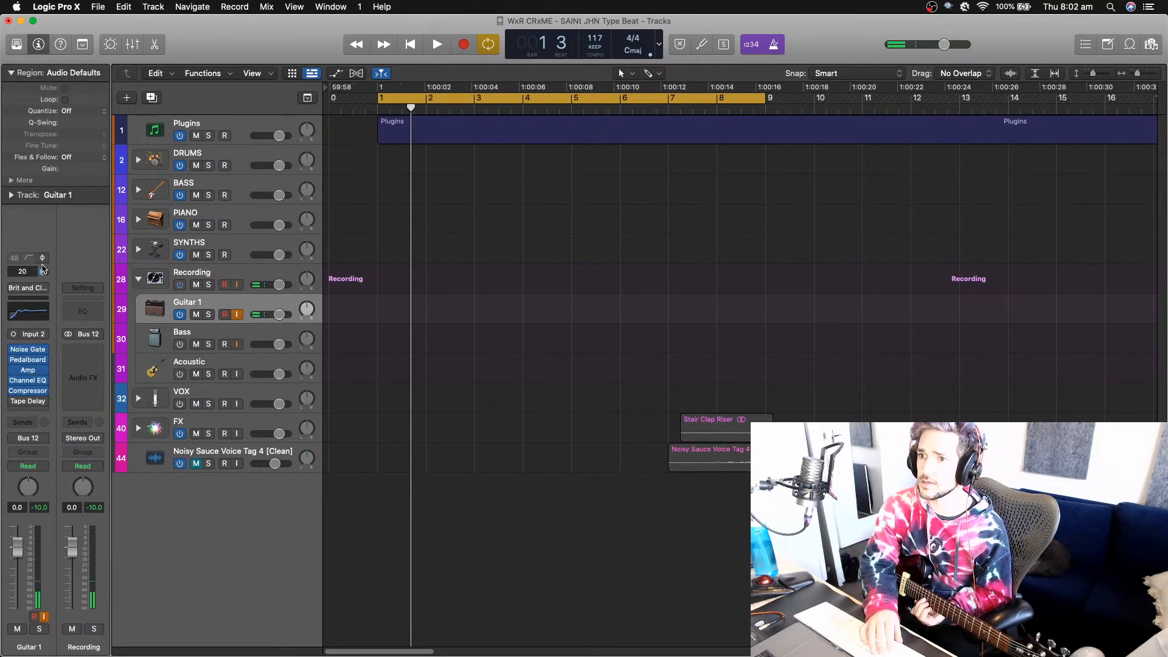
{"action": "key", "text": "r"}
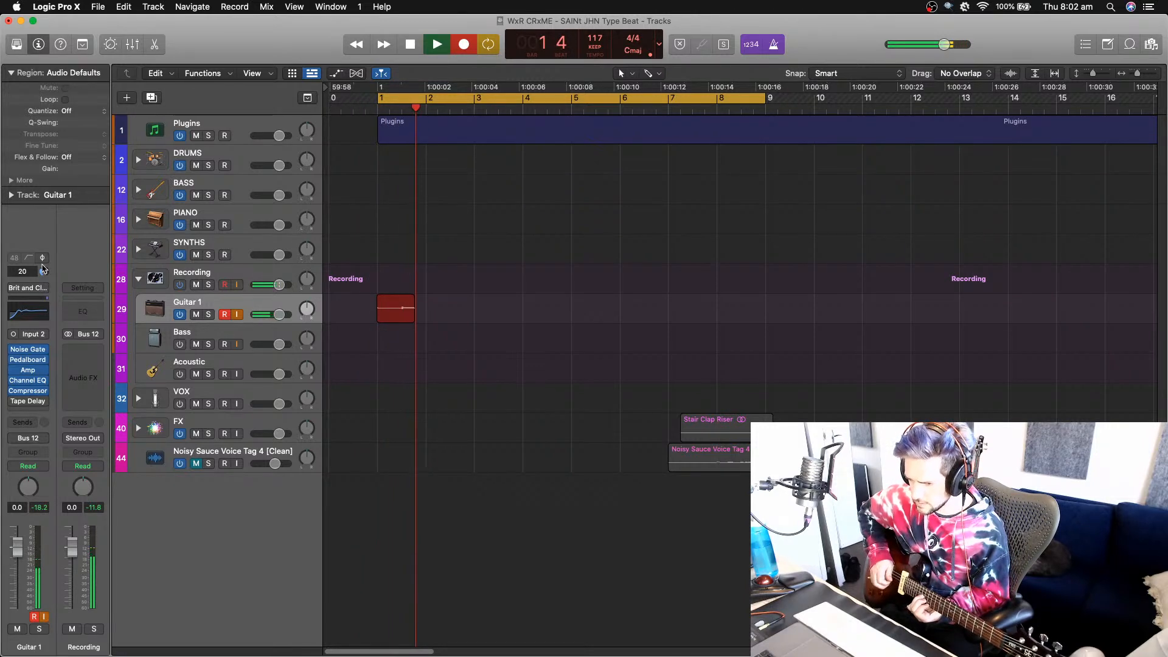
{"action": "key", "text": "space"}
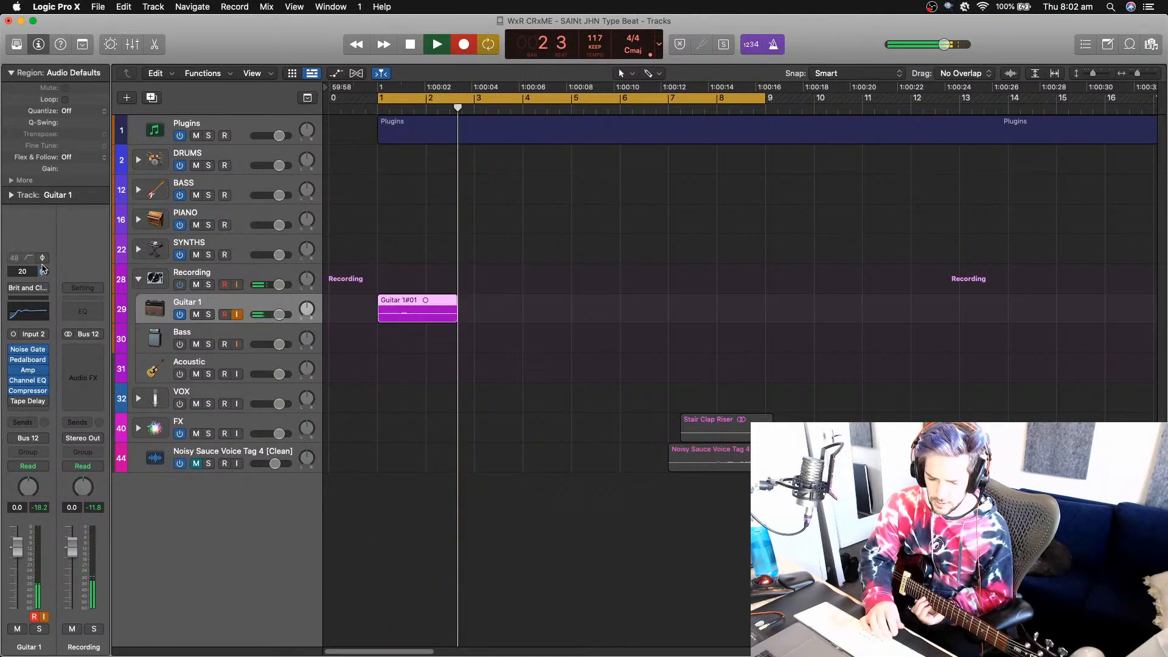
{"action": "key", "text": "super+z"}
{"action": "key", "text": "r"}
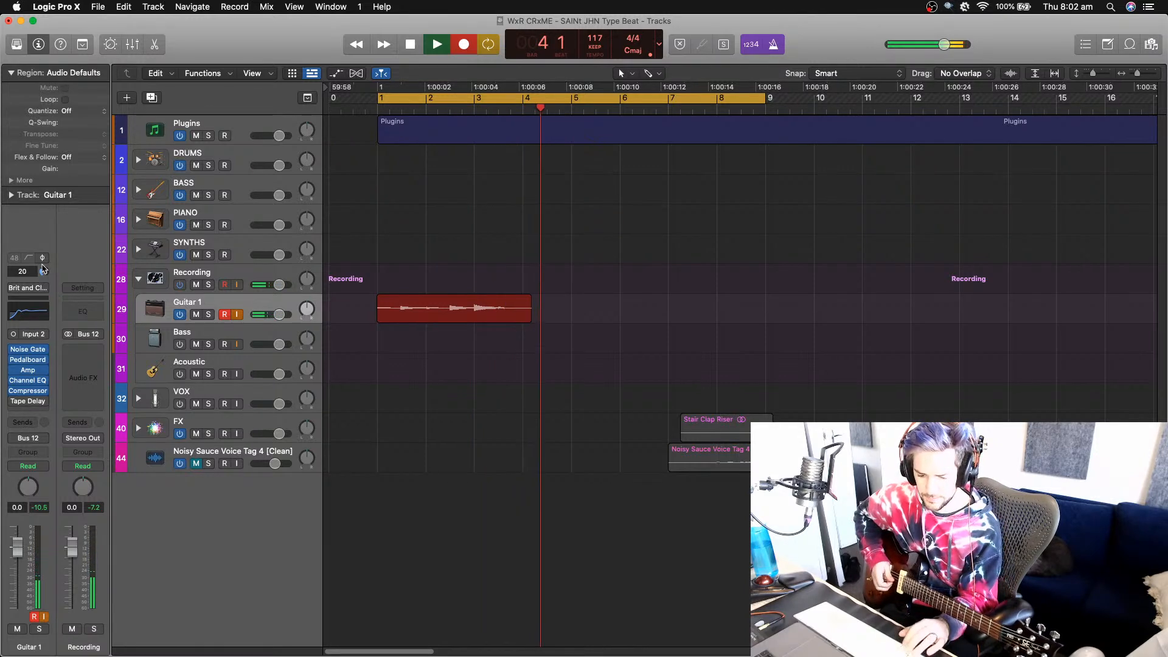
{"action": "key", "text": "space"}
{"action": "key", "text": "Delete"}
- Record a guitar take on the Guitar 1 track over the eight-bar cycle from bar 1
{"action": "key", "text": "Return"}
{"action": "key", "text": "space"}
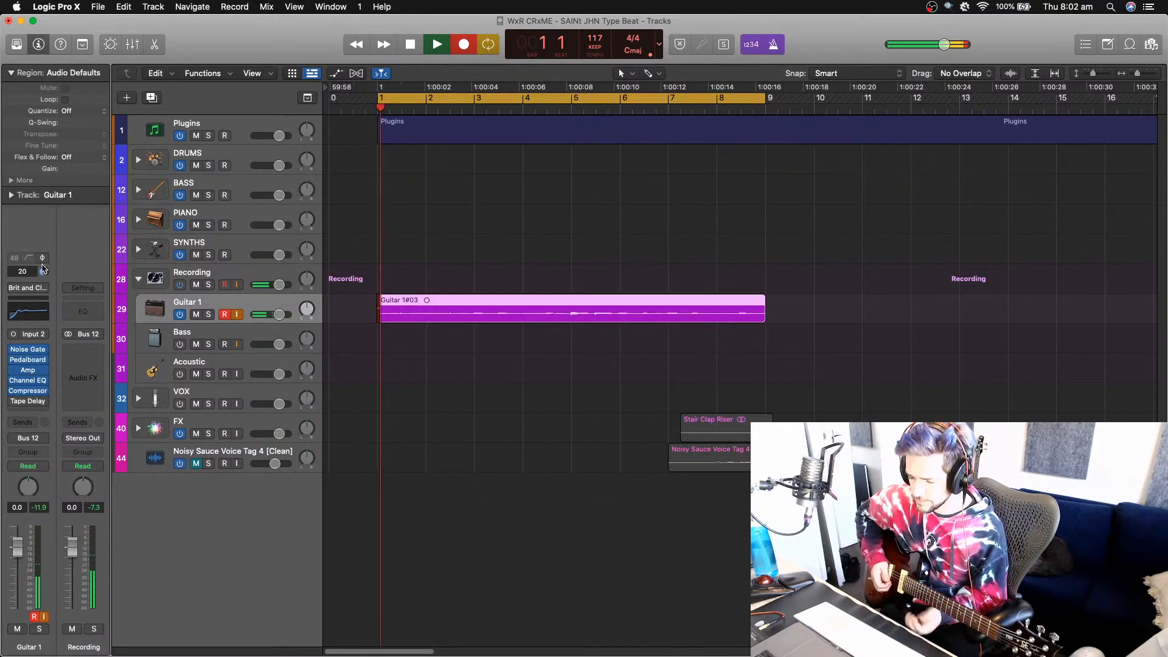
{"action": "key", "text": "space"}
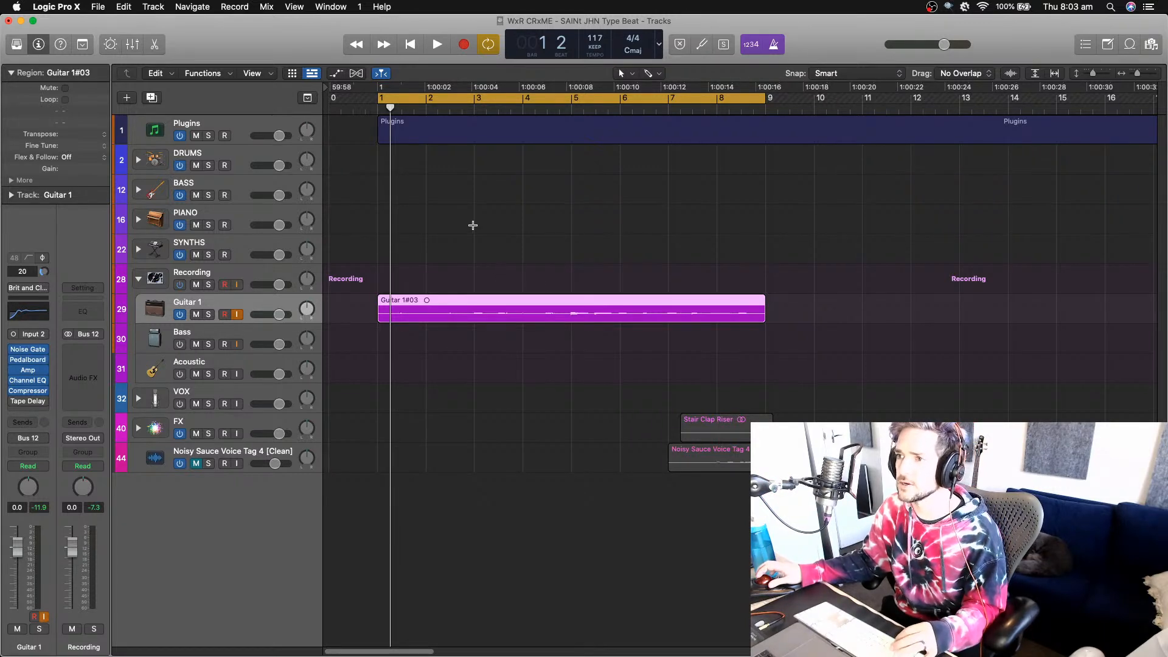
- Play back the guitar take and trim its start to about bar 7, keeping only the last two bars
{"action": "key", "text": "space"}
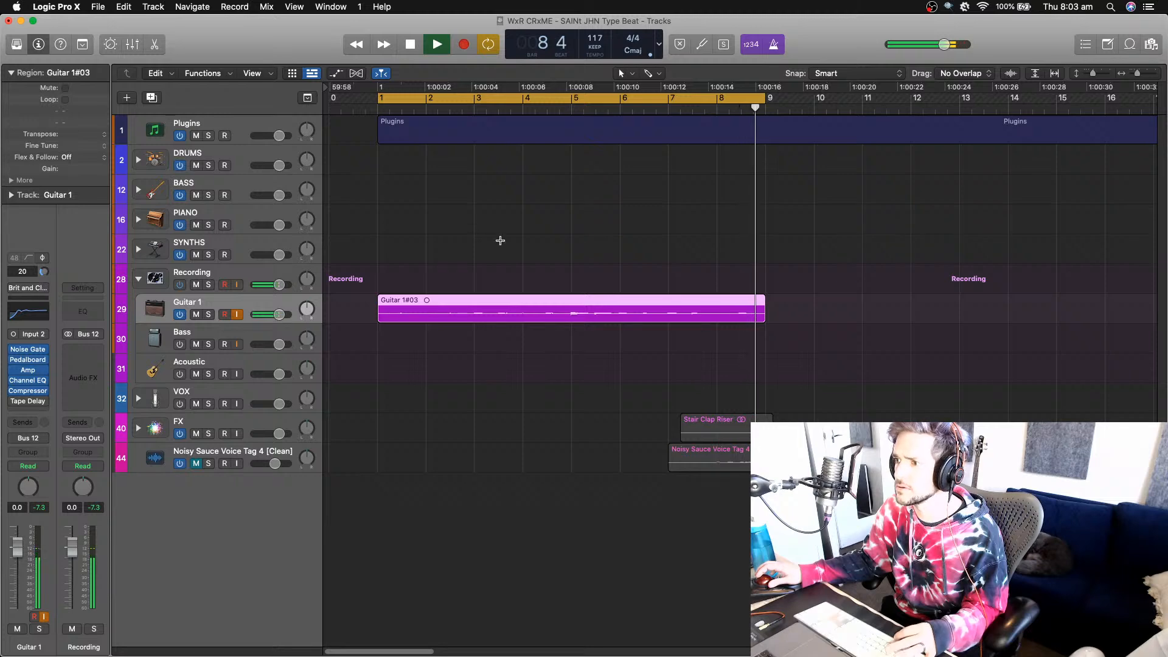
{"action": "key", "text": "space"}
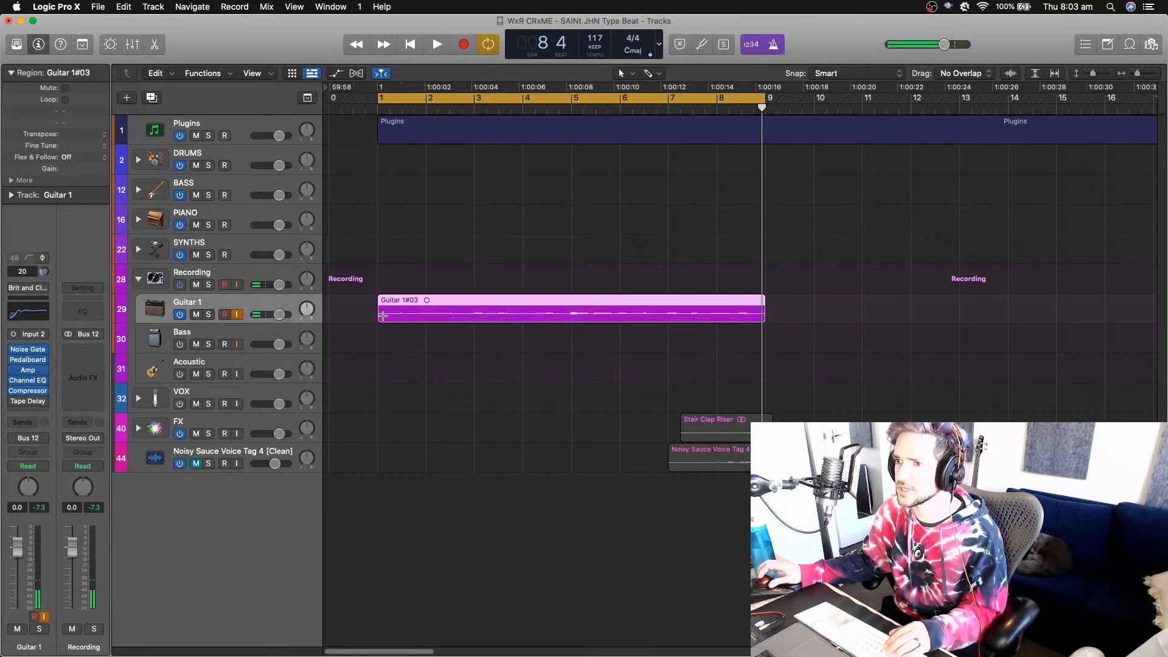
{"action": "left_click_drag", "start_coordinate": [382, 316], "coordinate": [668, 326]}
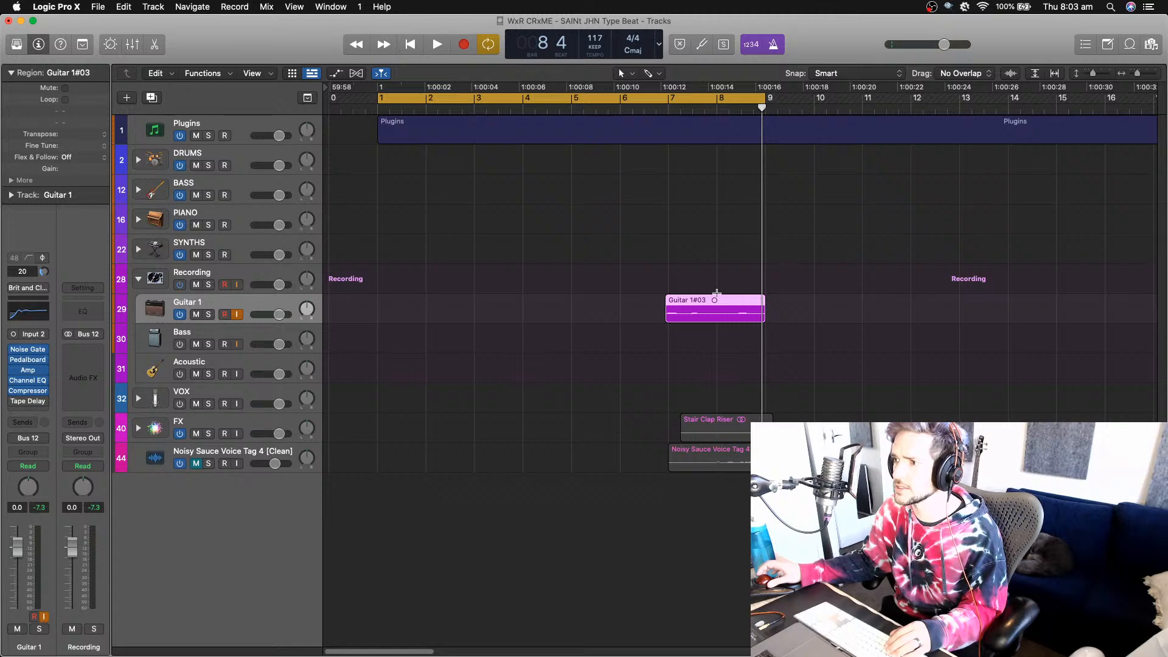
{"action": "key", "text": "space"}
{"action": "key", "text": "space"}
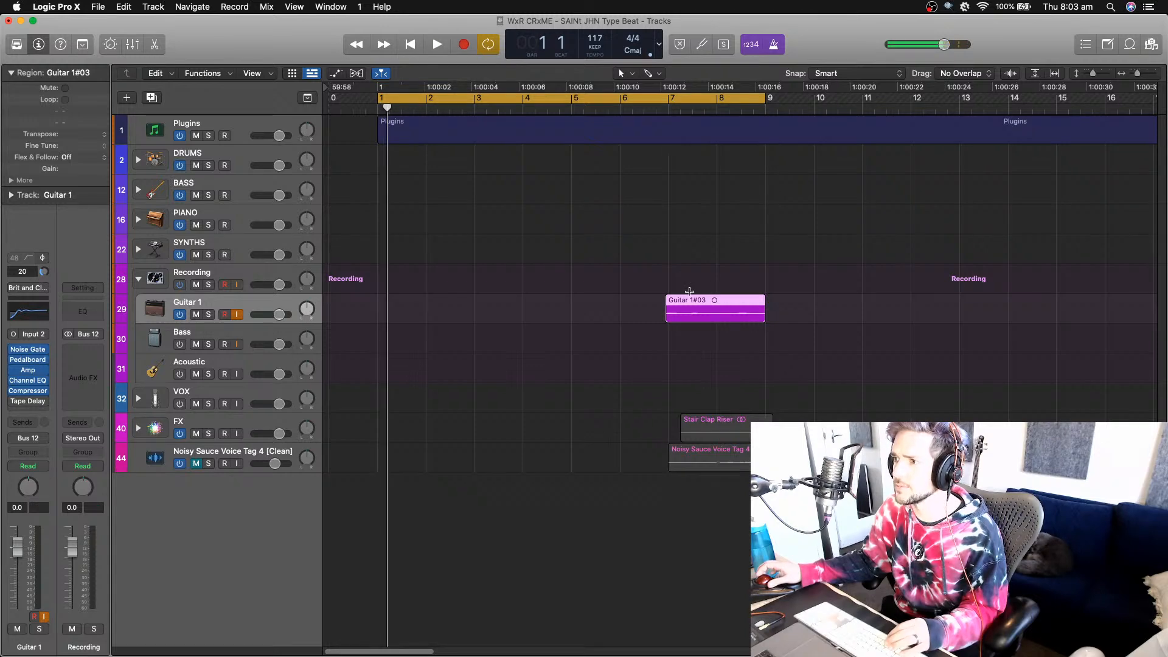
- Move the trimmed guitar region to the start of bar 1 and play it back
{"action": "left_click_drag", "start_coordinate": [683, 300], "coordinate": [385, 300]}
{"action": "key", "text": "super+Right"}
{"action": "key", "text": "super+Right"}
{"action": "key", "text": "space"}
{"action": "key", "text": "space"}
{"action": "key", "text": "space"}
{"action": "key", "text": "space"}
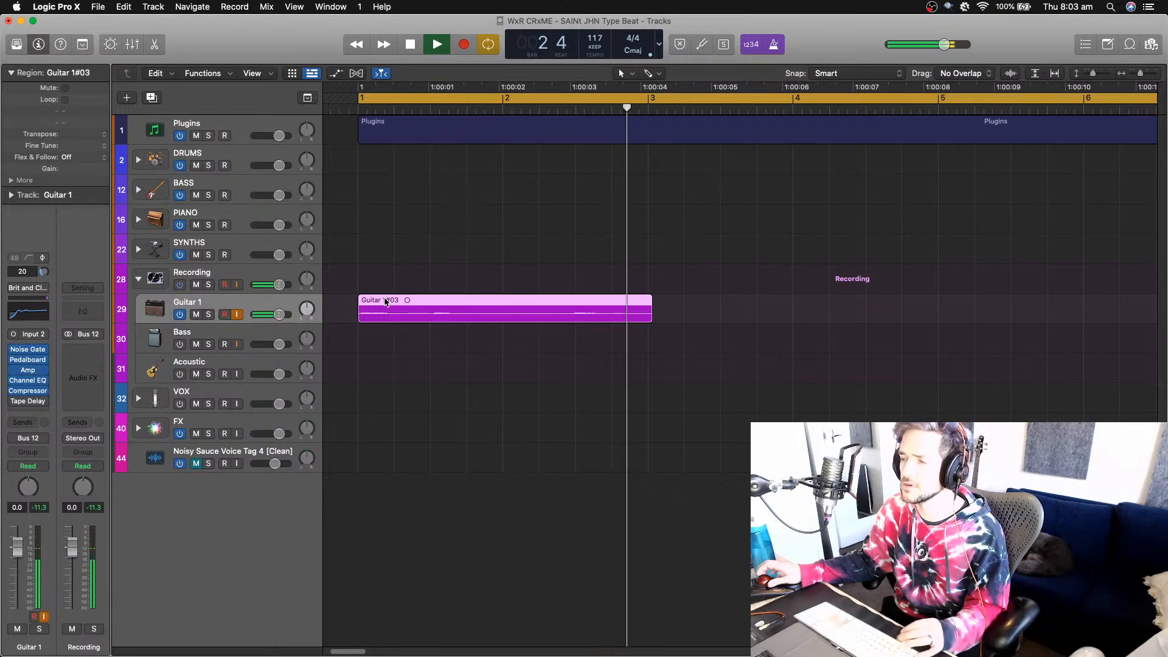
{"action": "key", "text": "space"}
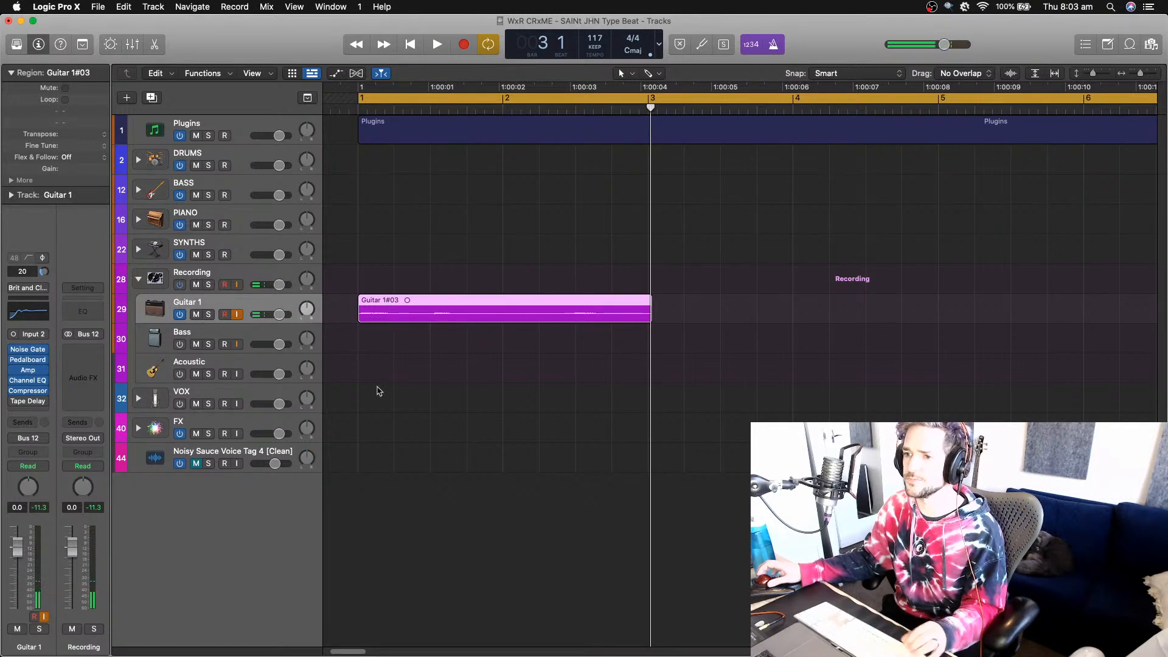
{"action": "scroll", "coordinate": [454, 423], "scroll_direction": "up", "scroll_amount": 5}
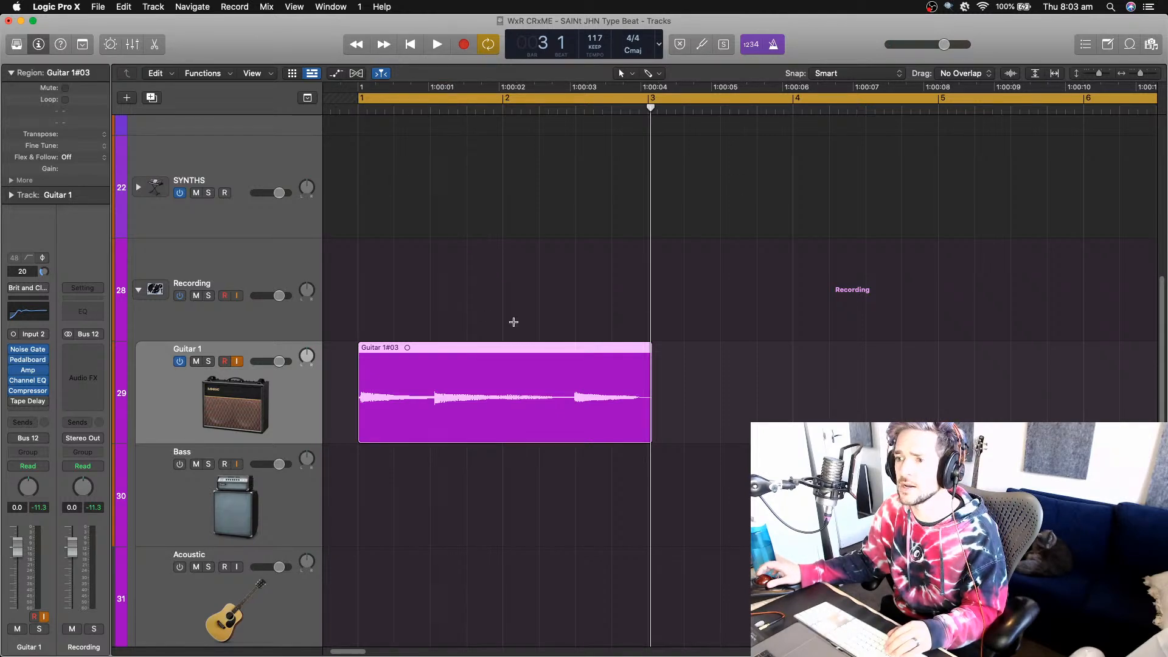
{"action": "right_click", "coordinate": [495, 352]}
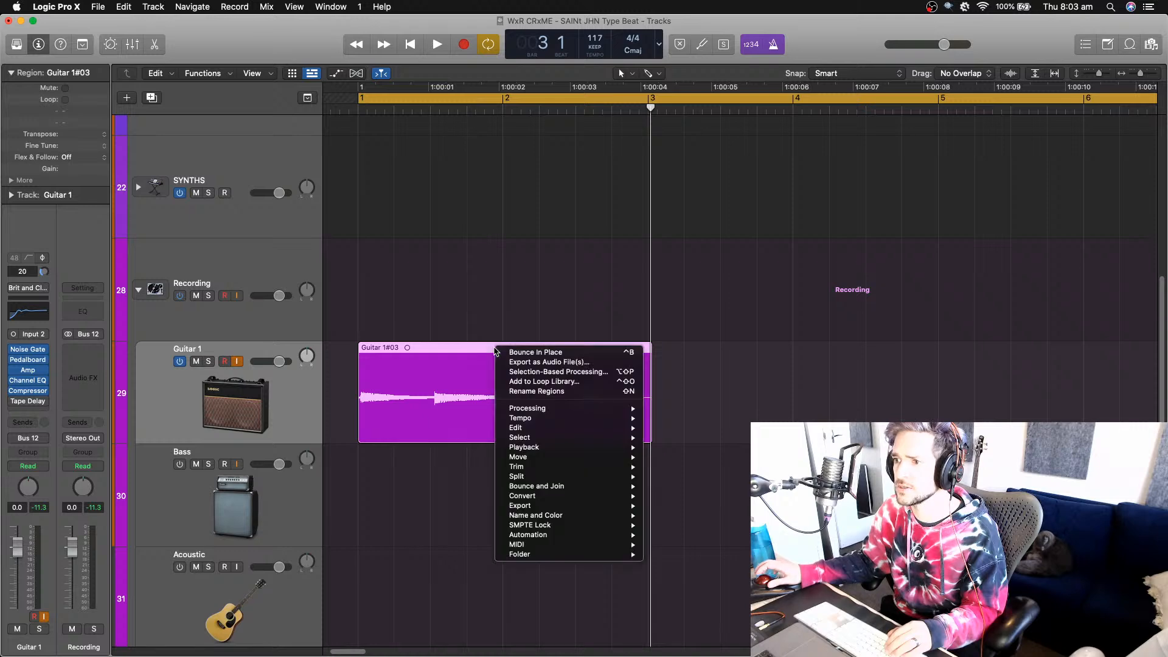
{"action": "left_click", "coordinate": [150, 377]}
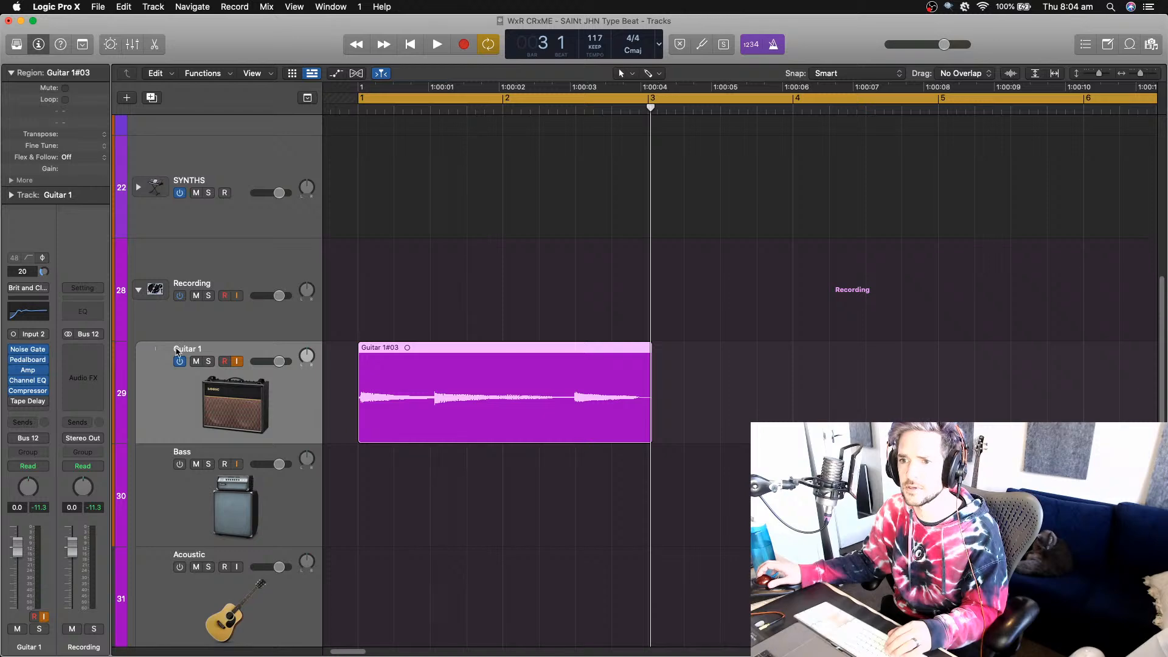
- Load the Dueling Cabs clean guitar sound from the Library on the guitar track and audition the region with it
{"action": "key", "text": "y"}
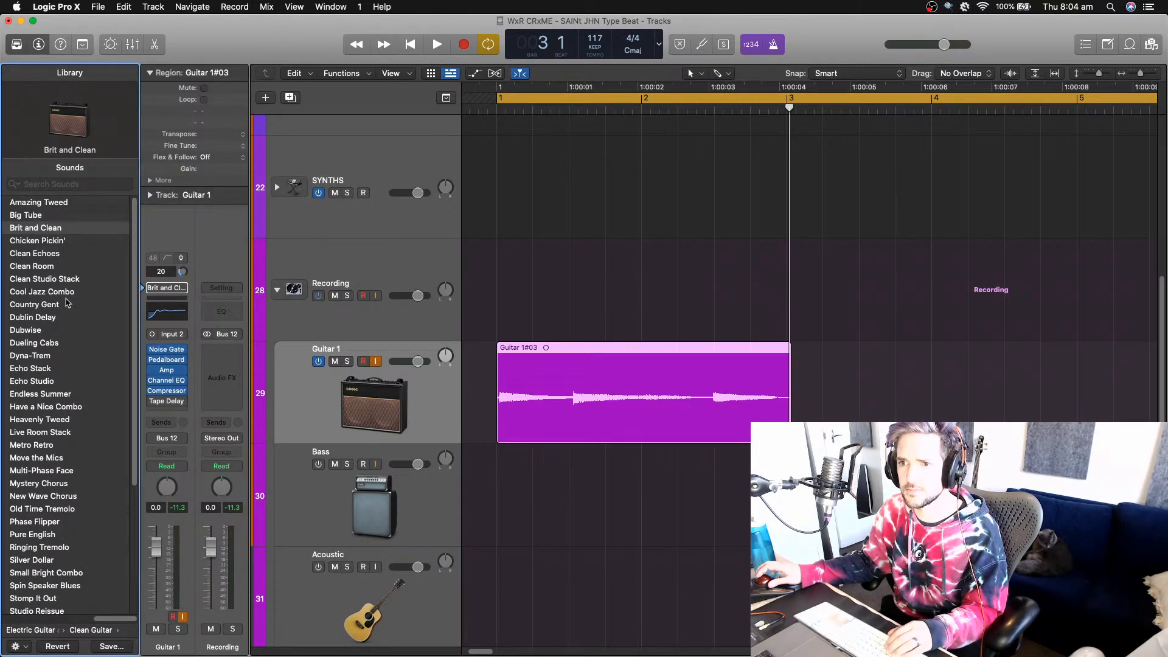
{"action": "left_click", "coordinate": [28, 344]}
{"action": "key", "text": "space"}
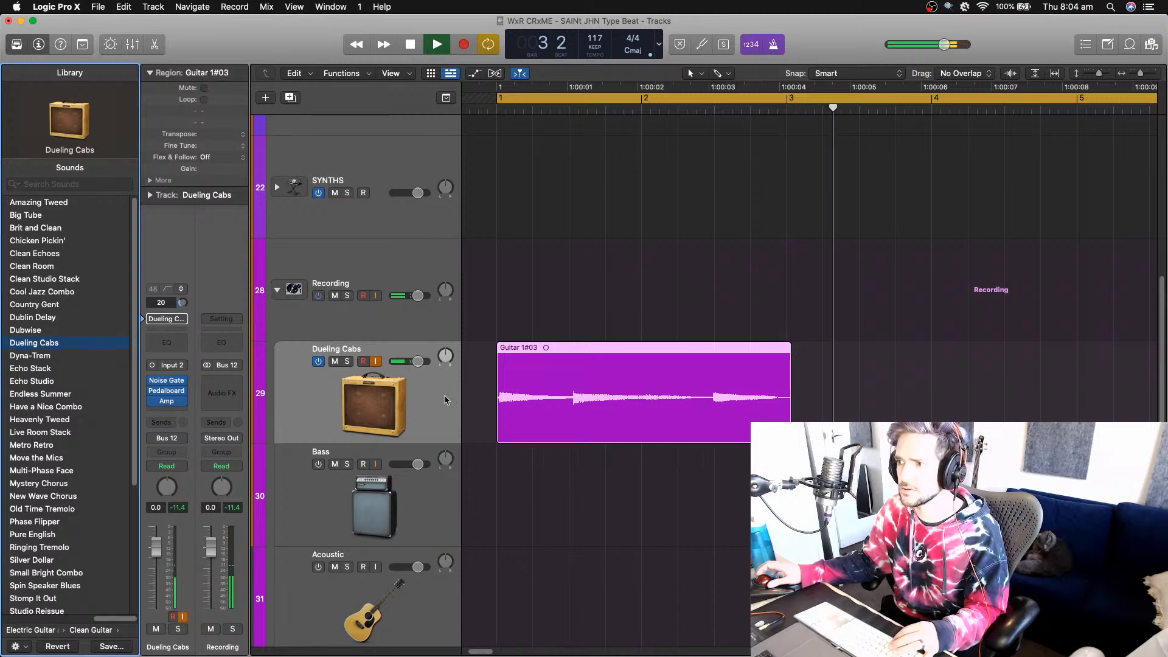
{"action": "key", "text": "Return"}
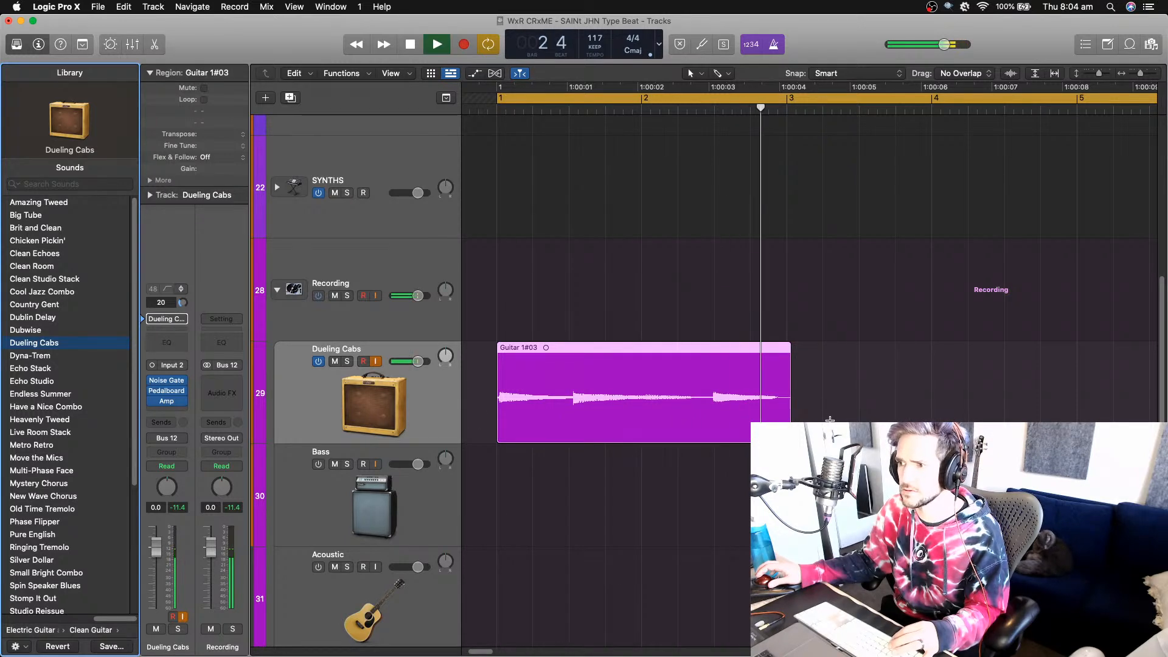
{"action": "key", "text": "space"}
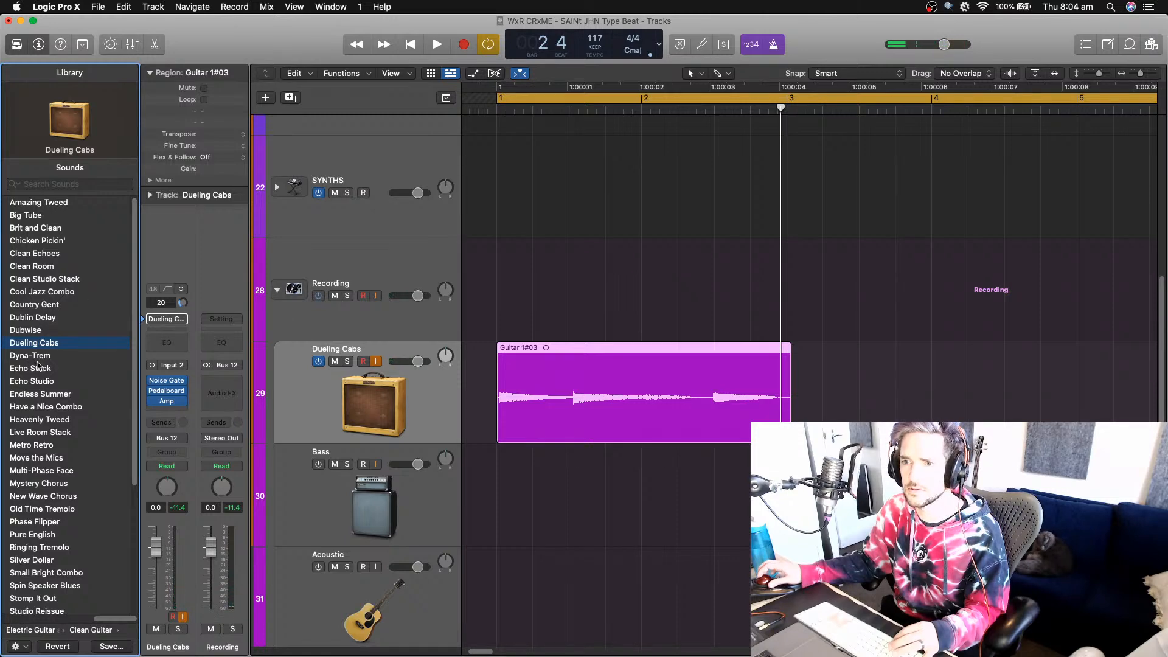
{"action": "key", "text": "Return"}
{"action": "key", "text": "space"}
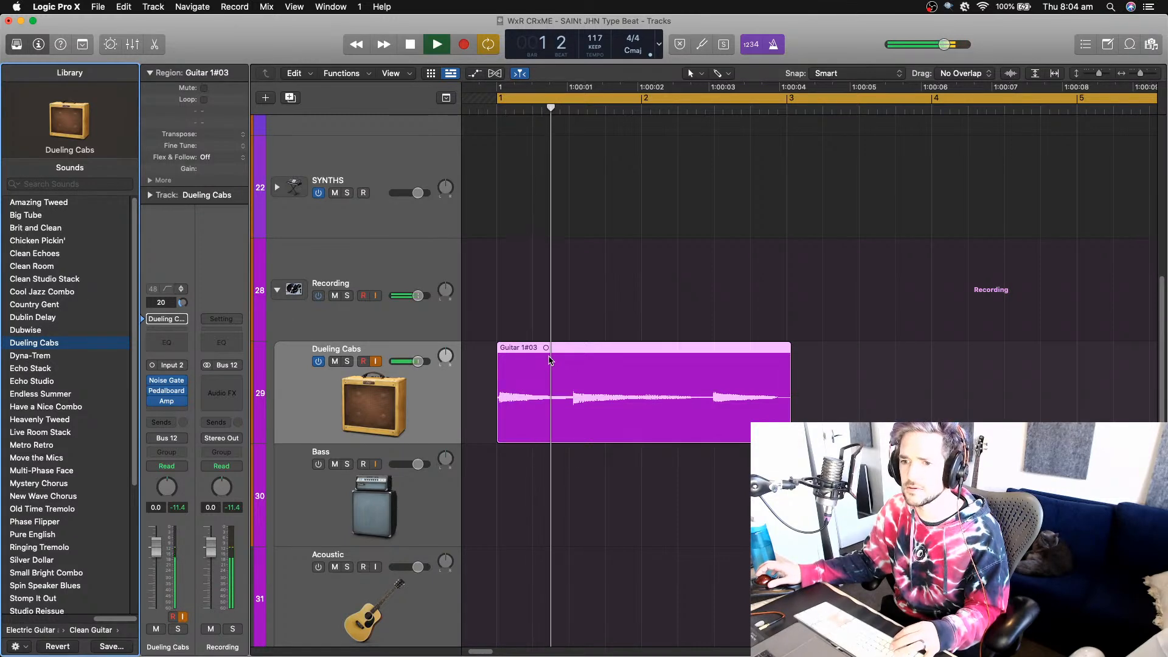
{"action": "left_click", "coordinate": [549, 360]}
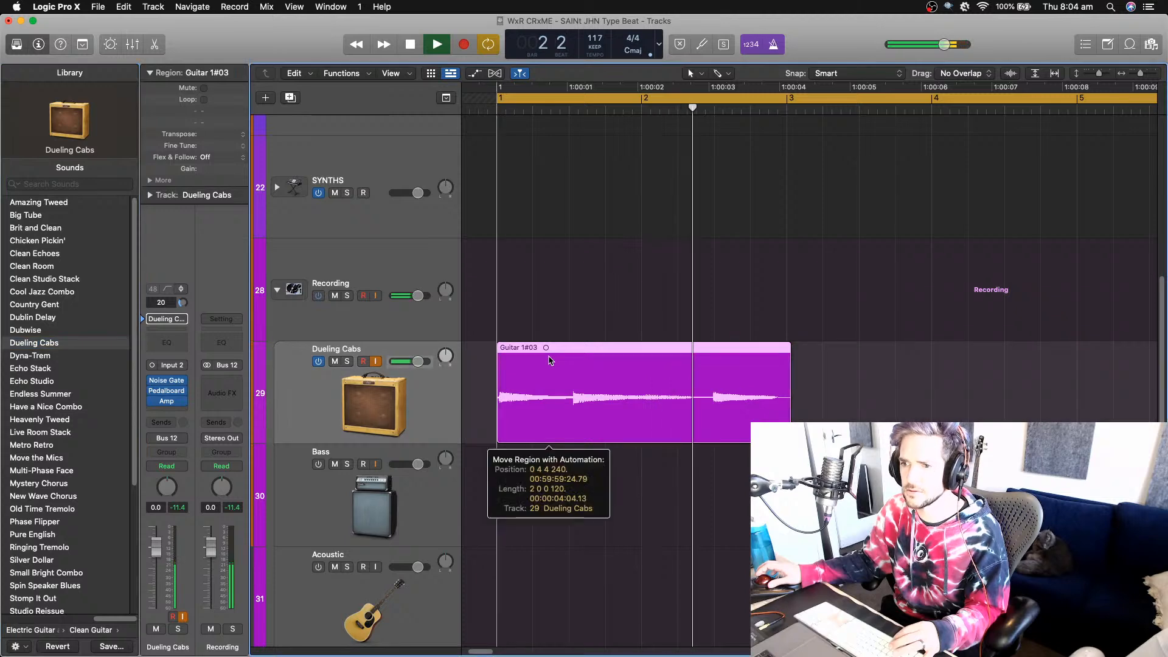
{"action": "key", "text": "space"}
- Audition the guitar region with the Dublin Delay and Country Gent clean sounds, keeping Country Gent on the track
{"action": "left_click", "coordinate": [36, 316]}
{"action": "key", "text": "space"}
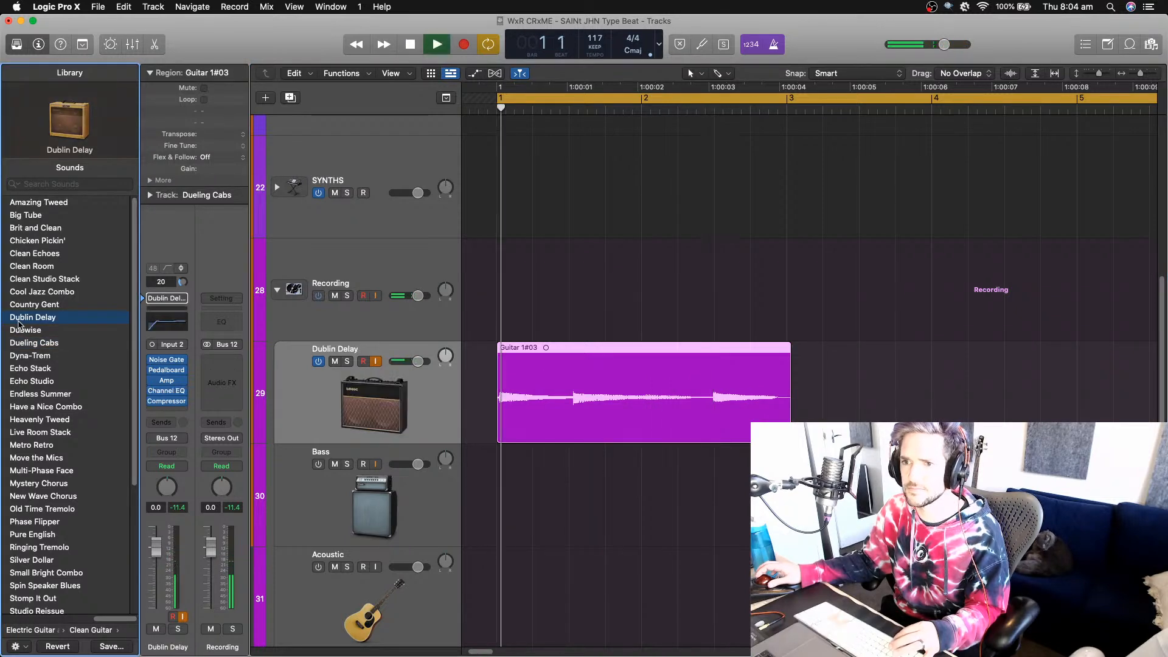
{"action": "left_click", "coordinate": [36, 304]}
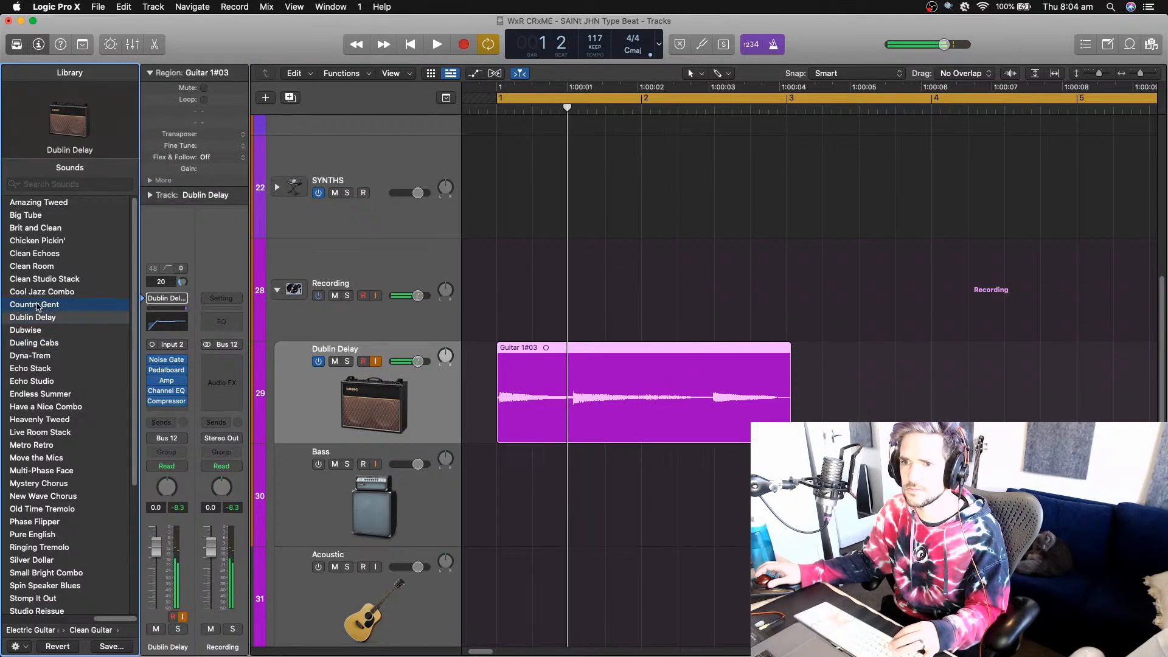
{"action": "key", "text": "space"}
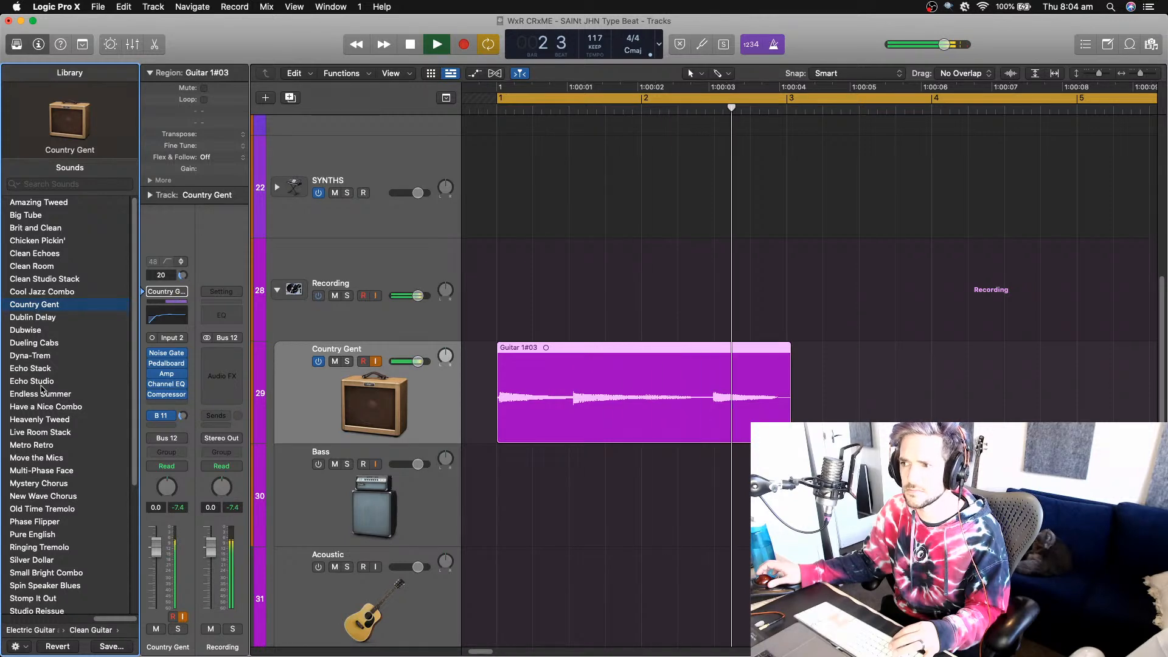
{"action": "key", "text": "space"}
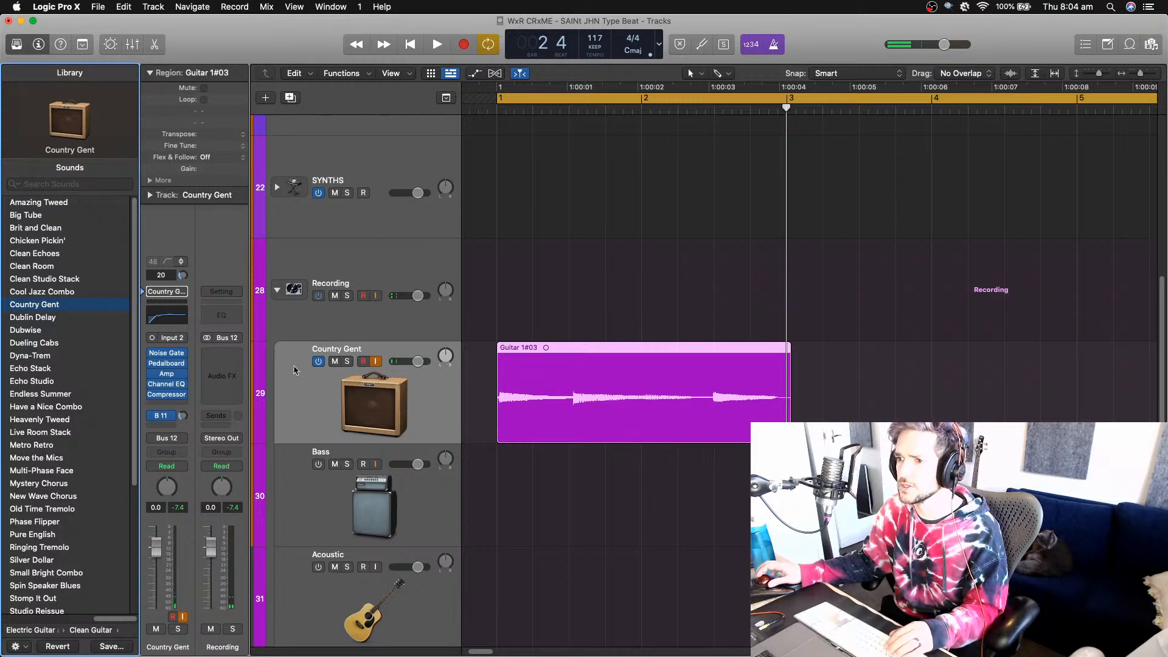
- Bounce the guitar region in place with the Country Gent sound and trim the tail of the bounced region near bar 3
{"action": "right_click", "coordinate": [594, 344]}
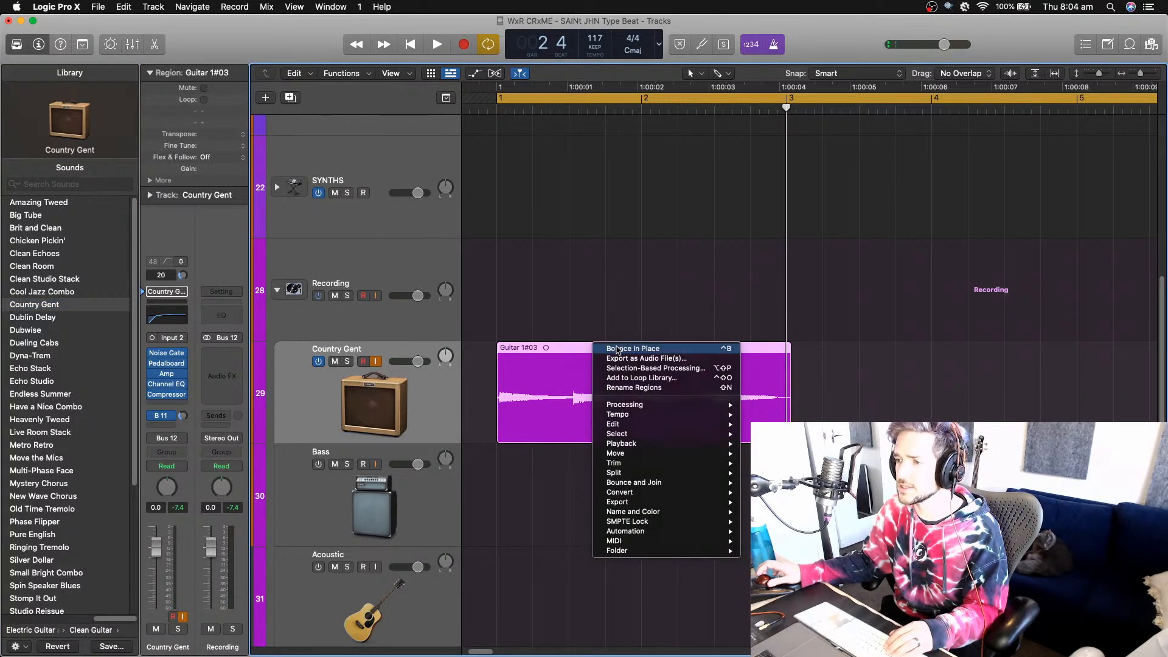
{"action": "left_click", "coordinate": [616, 349]}
{"action": "key", "text": "Return"}
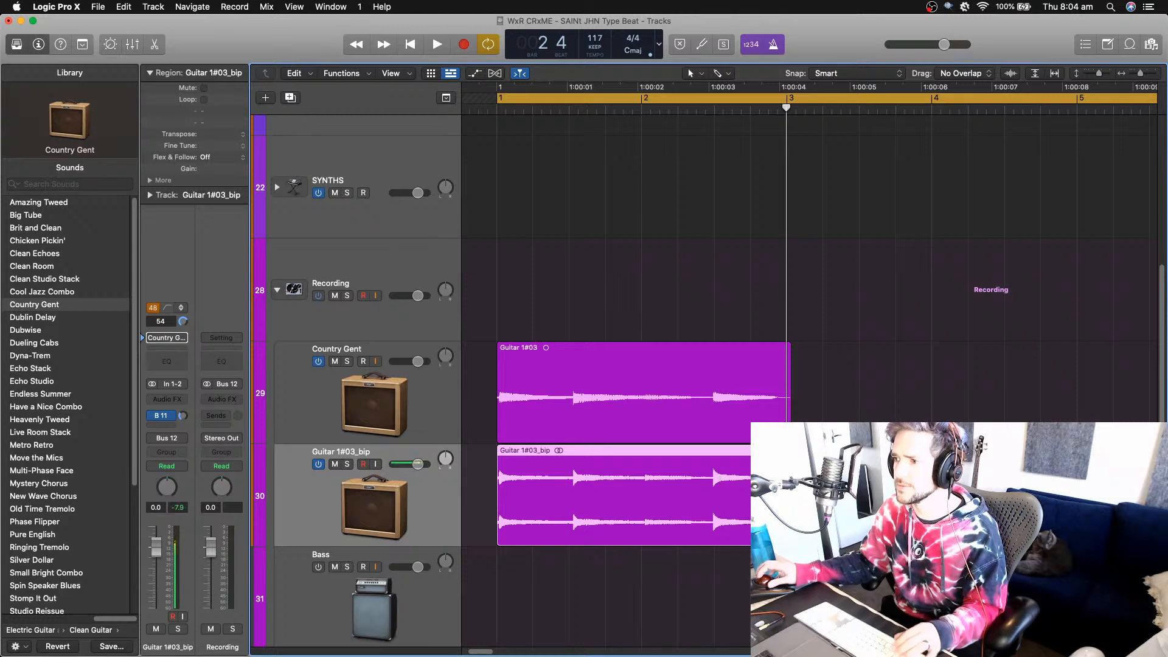
{"action": "left_click_drag", "start_coordinate": [790, 527], "coordinate": [795, 527]}
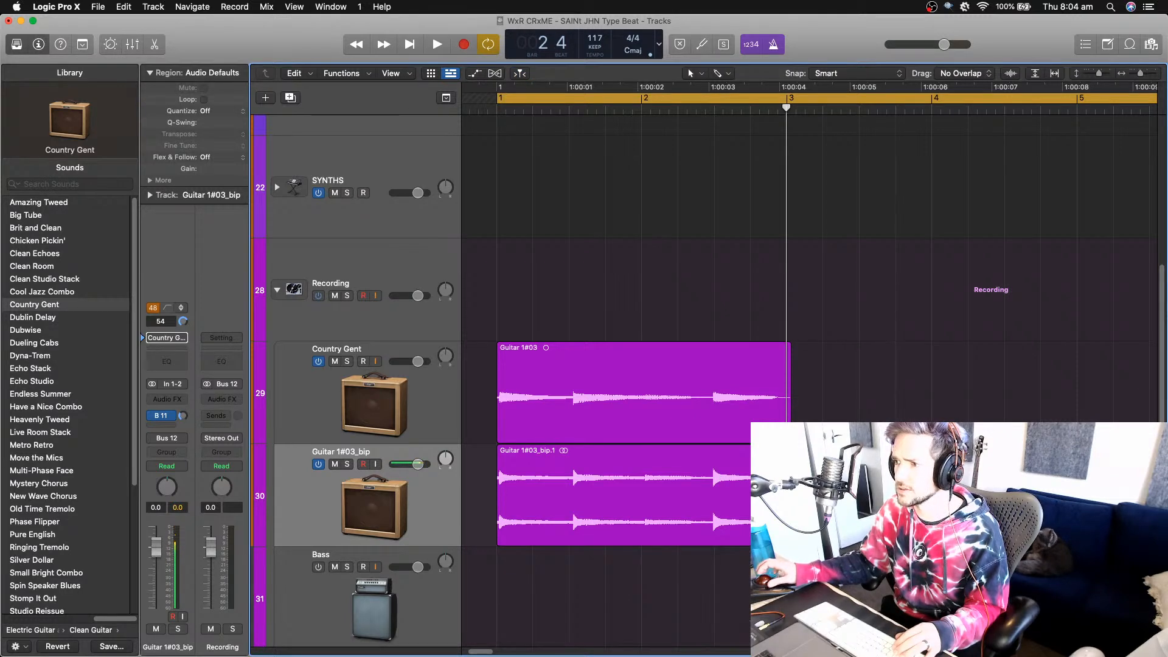
- Turn off the original Country Gent guitar track and hide it
{"action": "left_click", "coordinate": [318, 361]}
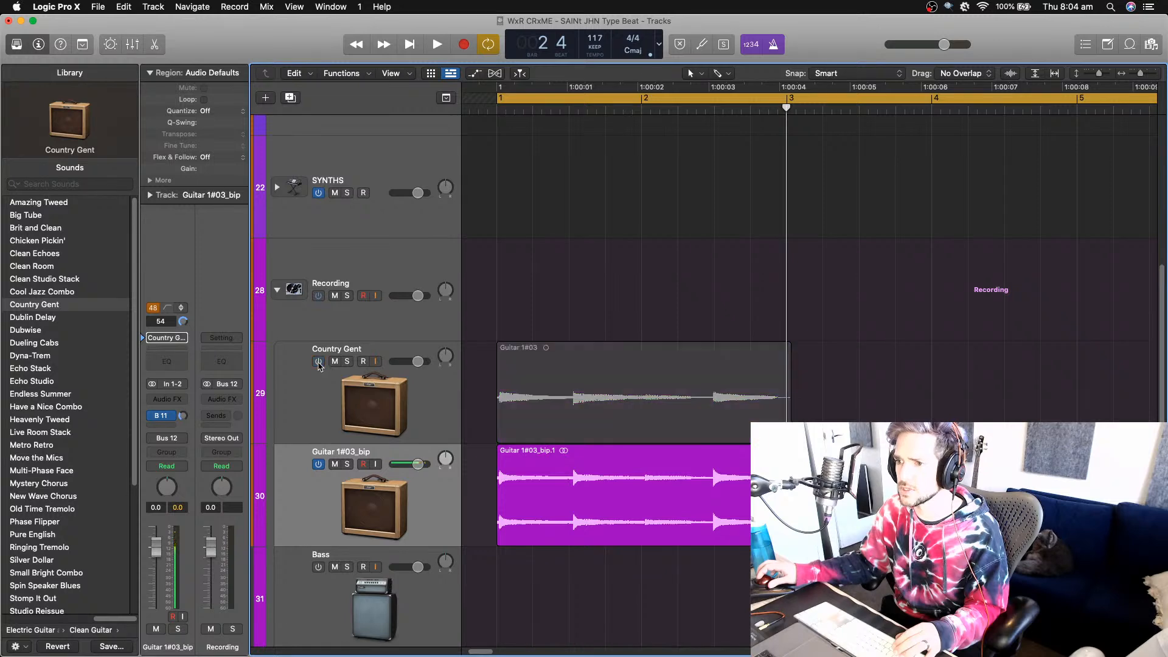
{"action": "left_click", "coordinate": [376, 352]}
{"action": "right_click", "coordinate": [375, 351]}
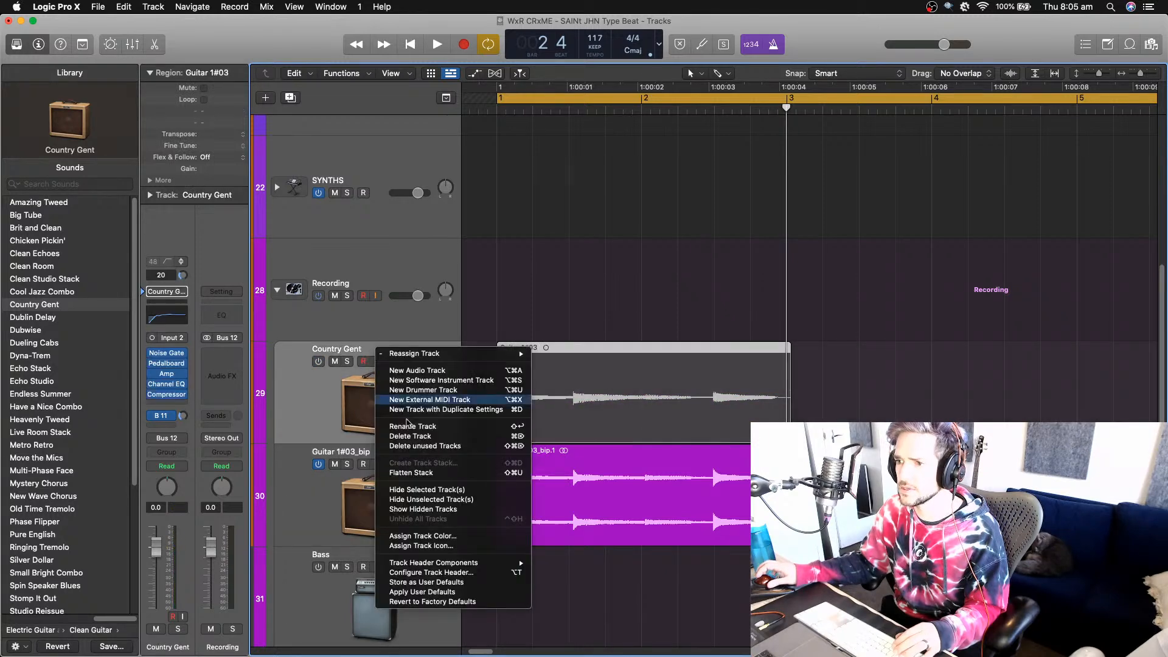
{"action": "left_click", "coordinate": [411, 489]}
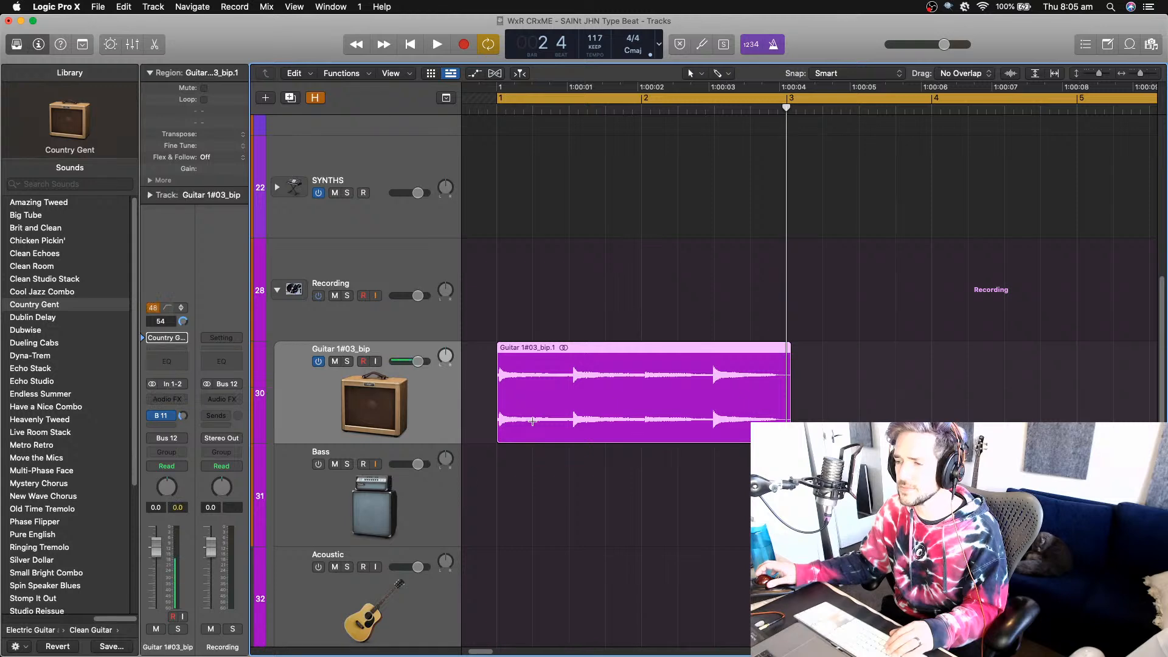
- Show the Flex controls and cut off the bounced guitar region's excess at bar 3
{"action": "left_click", "coordinate": [493, 74]}
{"action": "left_click_drag", "start_coordinate": [822, 407], "coordinate": [786, 407]}
{"action": "key", "text": "Delete"}
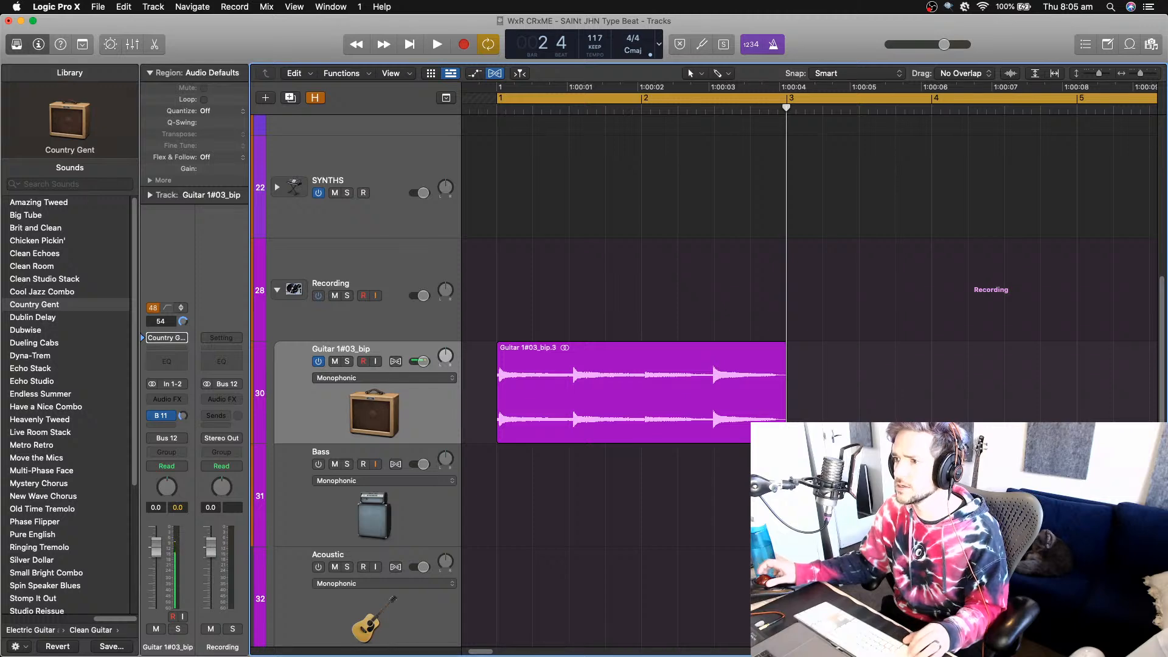
- Enable Flex on the bounced guitar track and set its flex mode to Speed (FX)
{"action": "key", "text": "super+Left"}
{"action": "key", "text": "super+Left"}
{"action": "key", "text": "super+Left"}
{"action": "key", "text": "super+Right"}
{"action": "key", "text": "super+Right"}
{"action": "key", "text": "super+Right"}
{"action": "scroll", "coordinate": [786, 407], "scroll_direction": "left", "scroll_amount": 3}
{"action": "scroll", "coordinate": [749, 419], "scroll_direction": "left", "scroll_amount": 5}
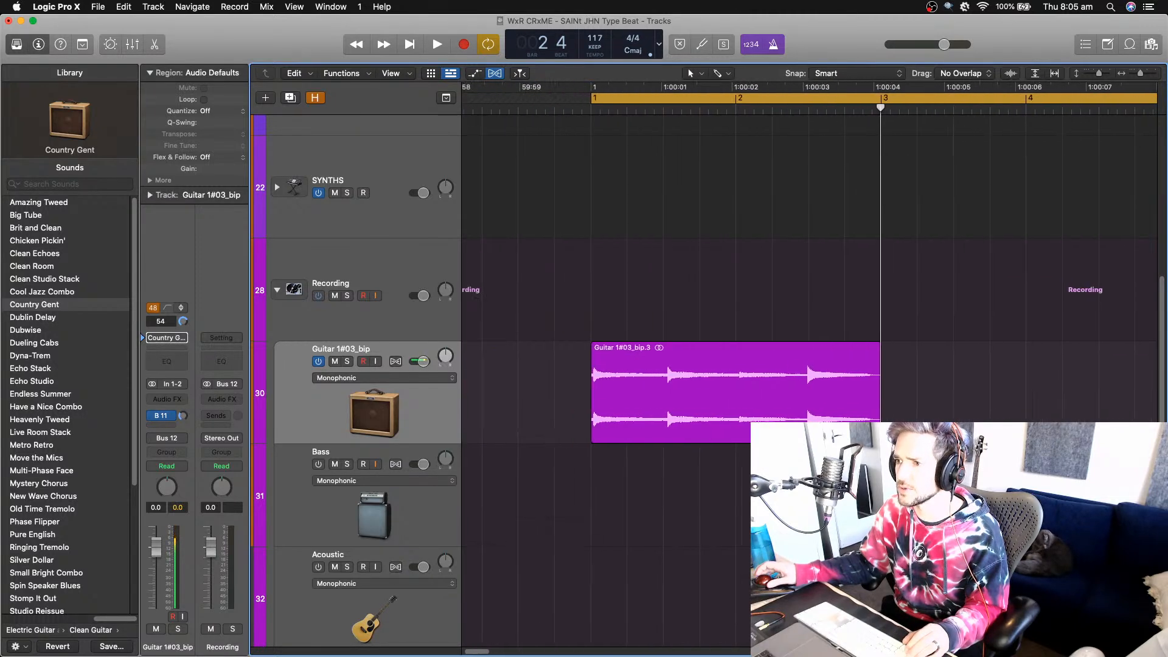
{"action": "scroll", "coordinate": [749, 420], "scroll_direction": "up", "scroll_amount": 2}
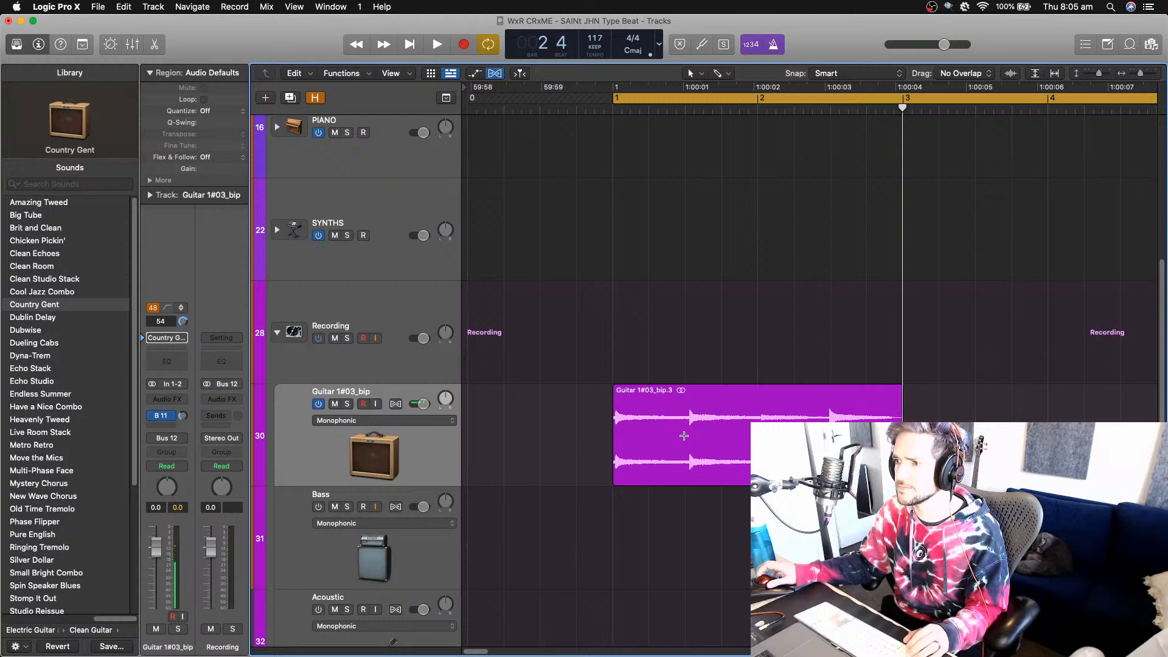
{"action": "key", "text": "super+Left"}
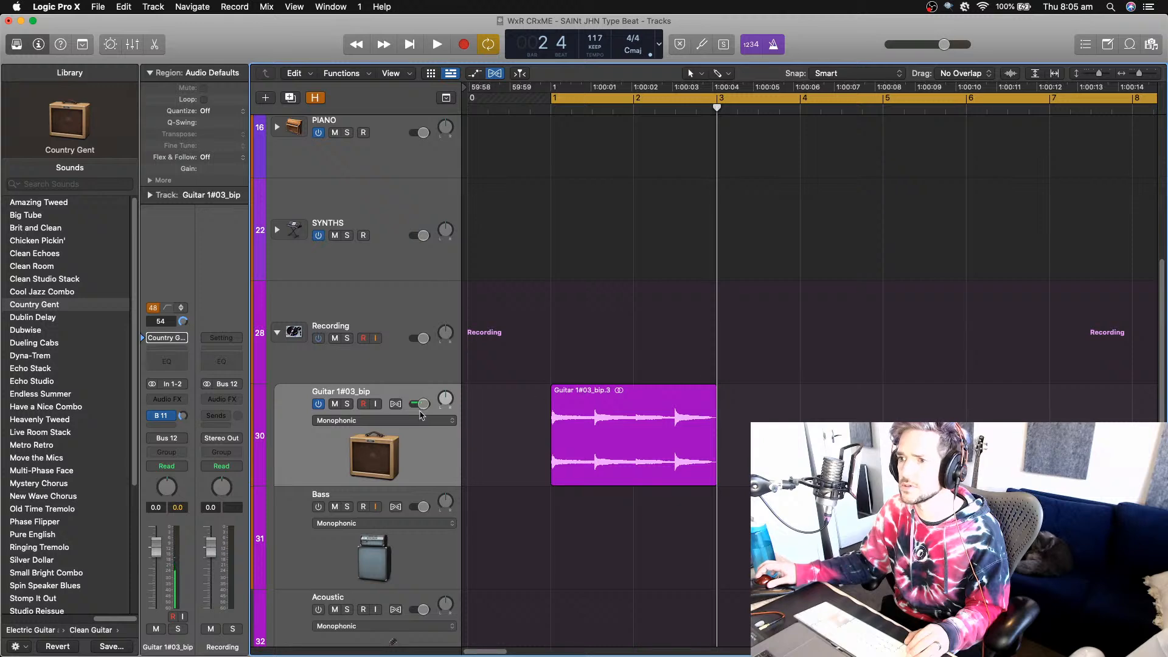
{"action": "left_click", "coordinate": [395, 404]}
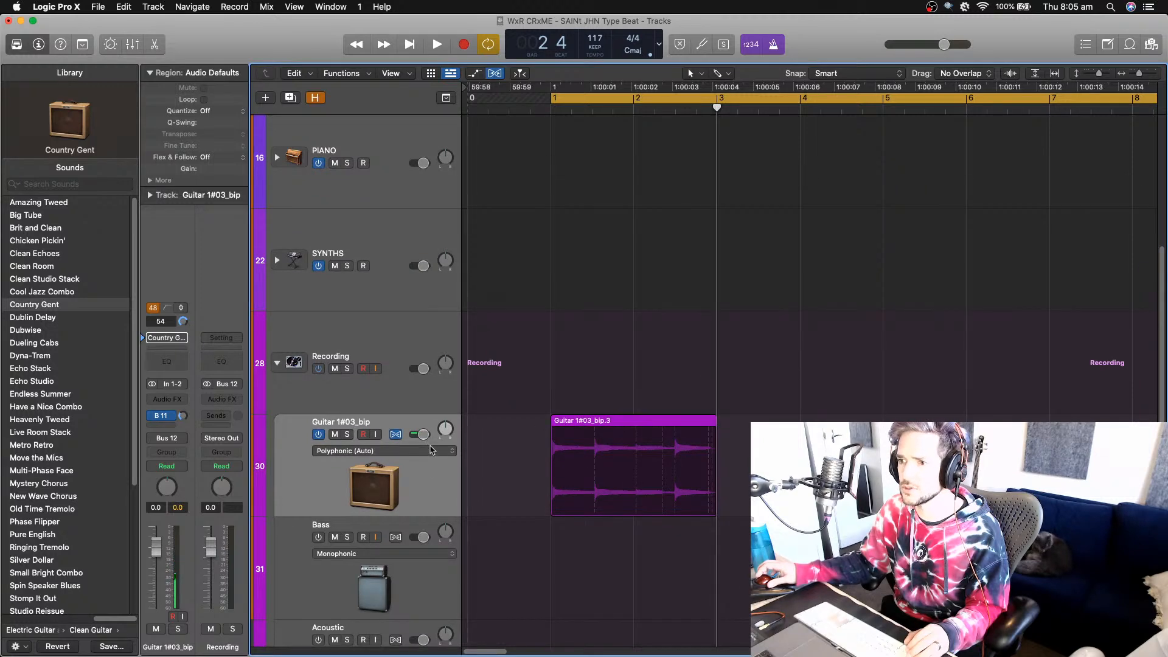
{"action": "left_click", "coordinate": [431, 450]}
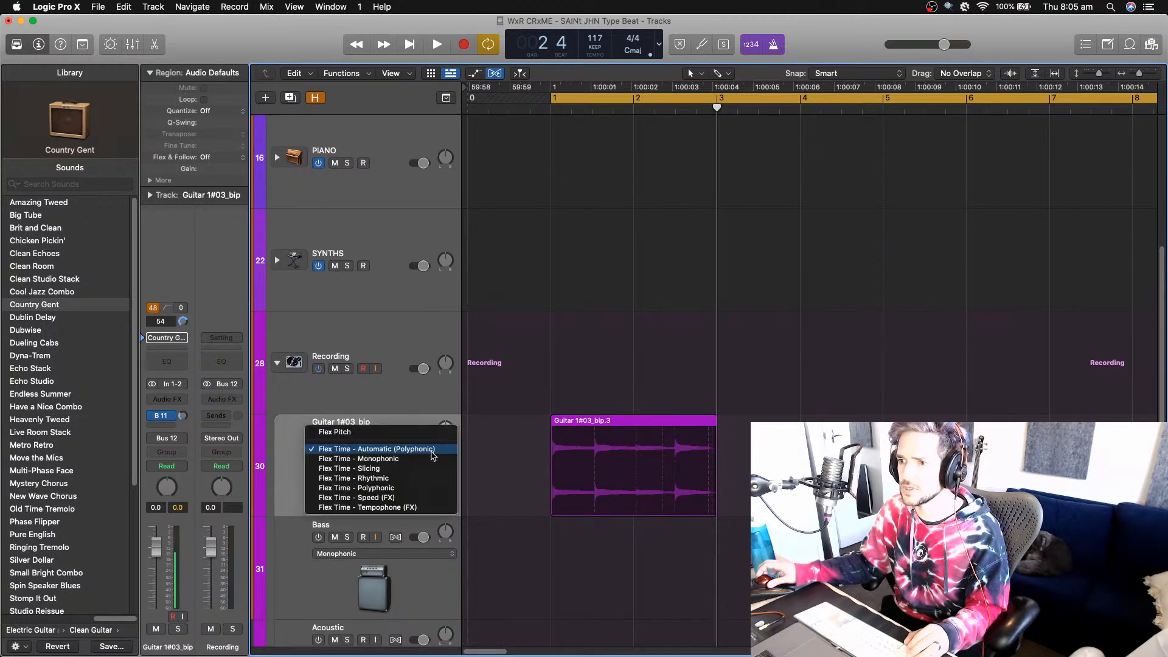
{"action": "left_click", "coordinate": [381, 497]}
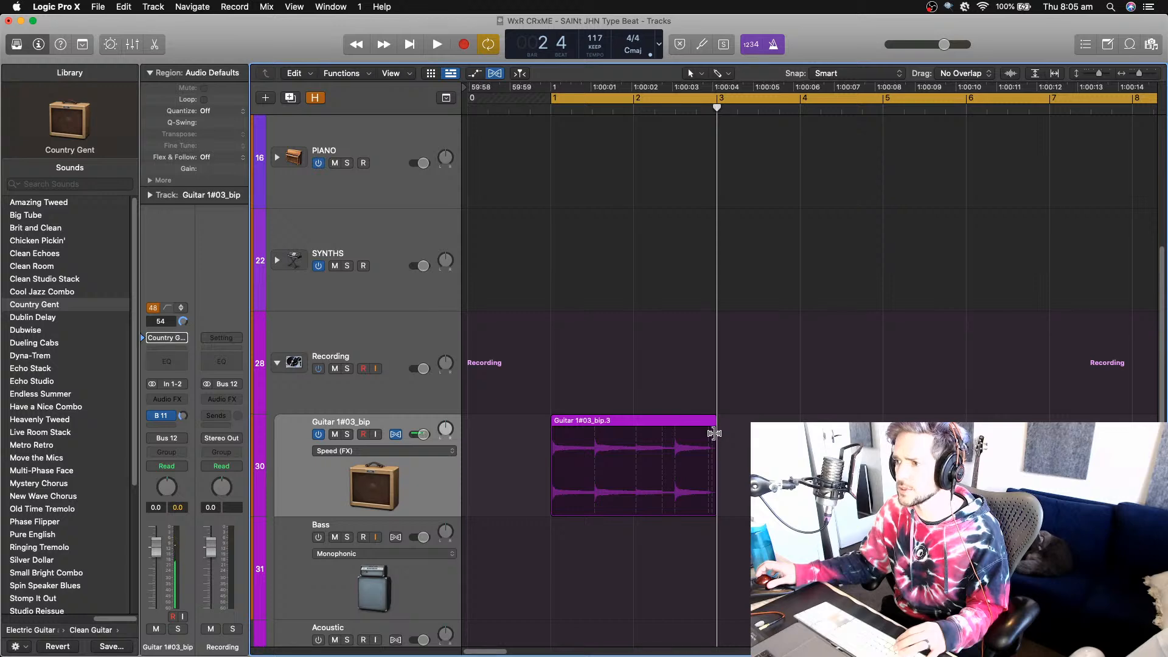
- Stretch the bounced guitar region's end to bar 5, doubling its length to four bars, and play it back
{"action": "left_click_drag", "start_coordinate": [713, 433], "coordinate": [882, 432]}
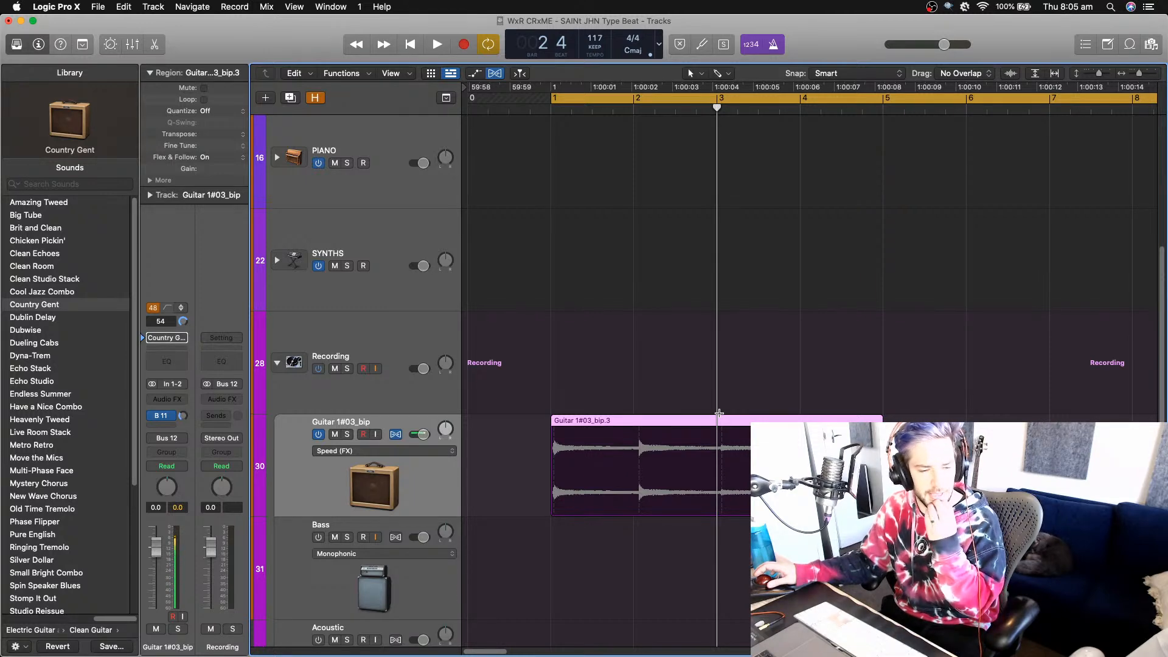
{"action": "key", "text": "space"}
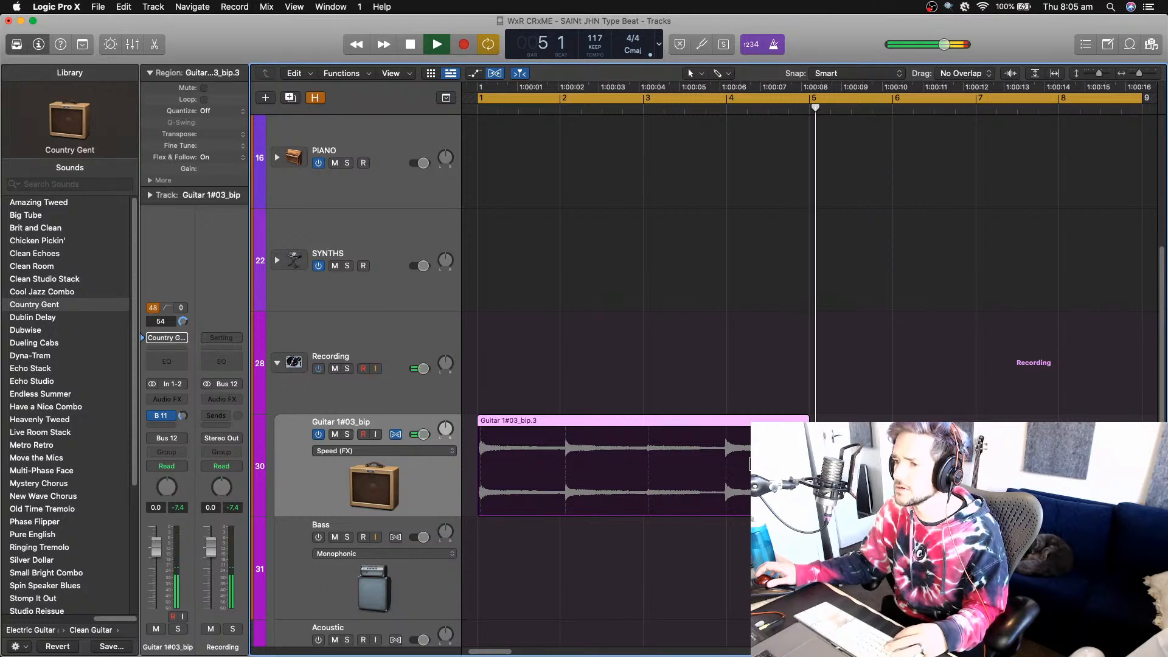
{"action": "key", "text": "space"}
{"action": "key", "text": "space"}
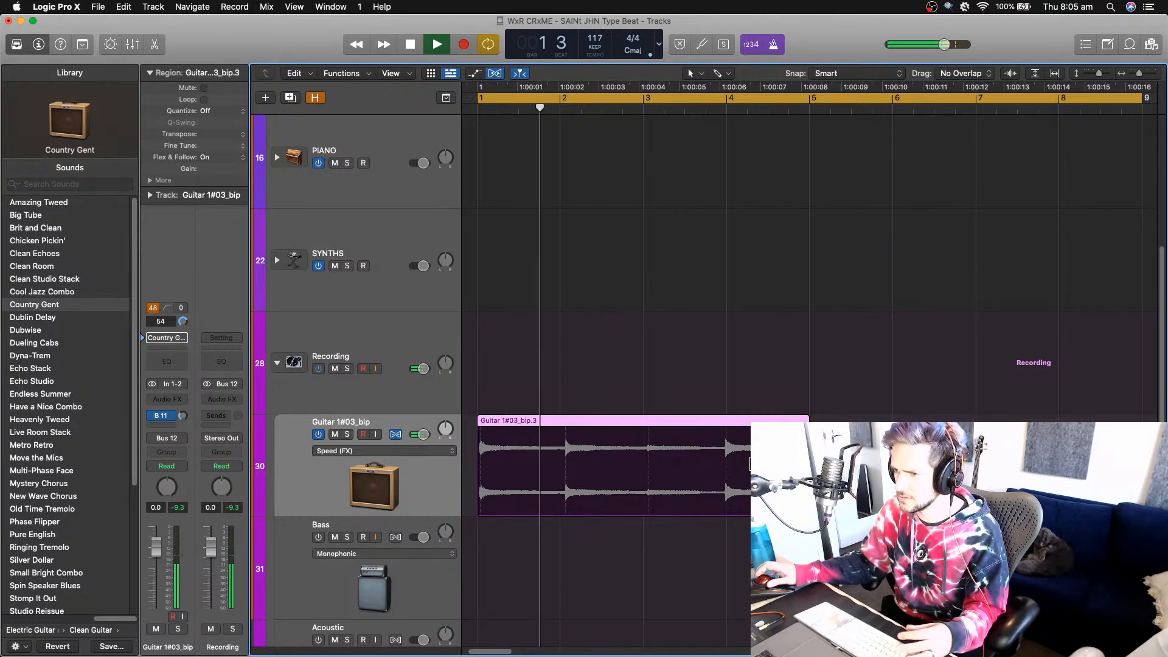
{"action": "key", "text": "space"}
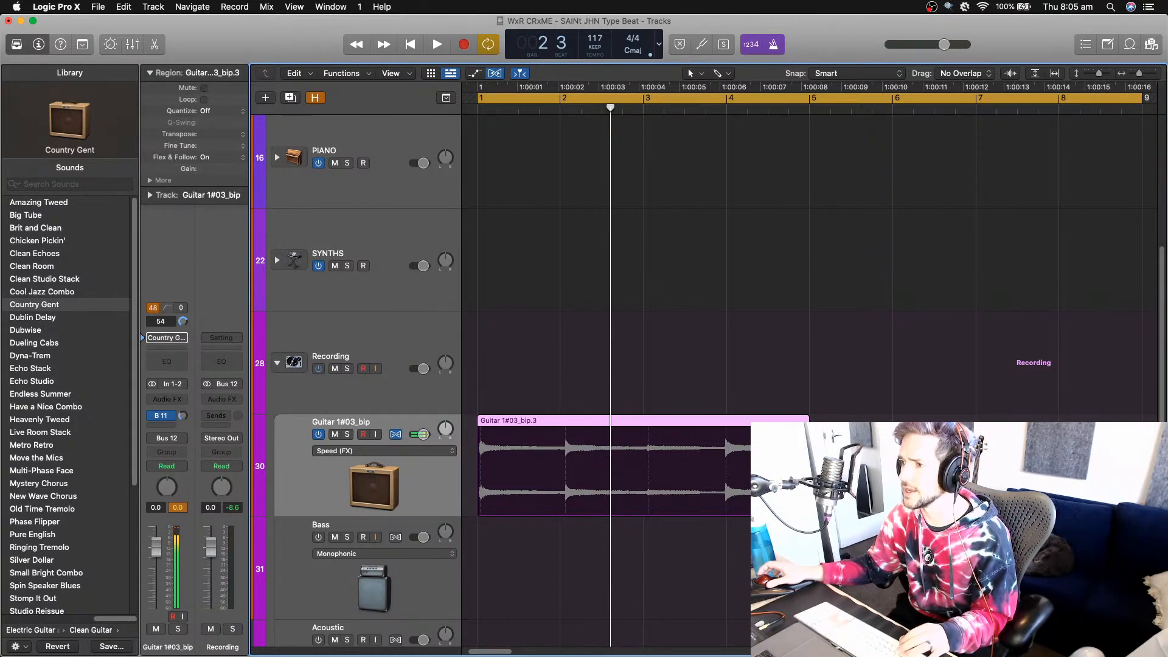
- Join the guitar track's content from bar 1 to bar 6 into one region, creating a new audio file
{"action": "left_click_drag", "start_coordinate": [892, 481], "coordinate": [480, 483]}
{"action": "right_click", "coordinate": [579, 427]}
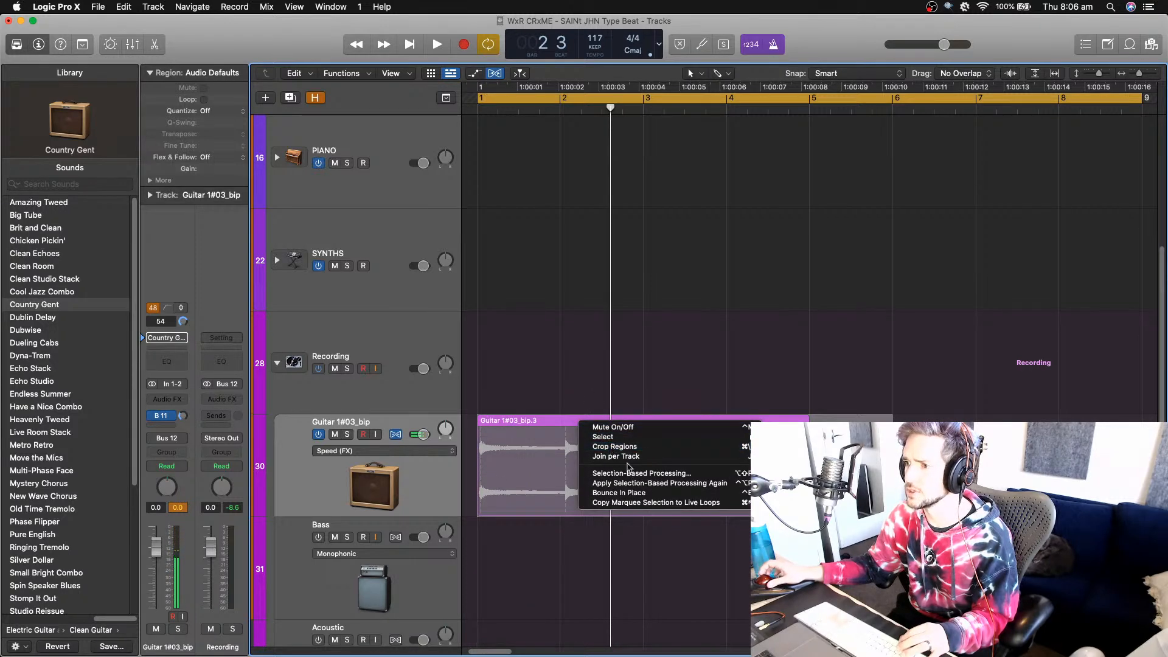
{"action": "left_click", "coordinate": [622, 456]}
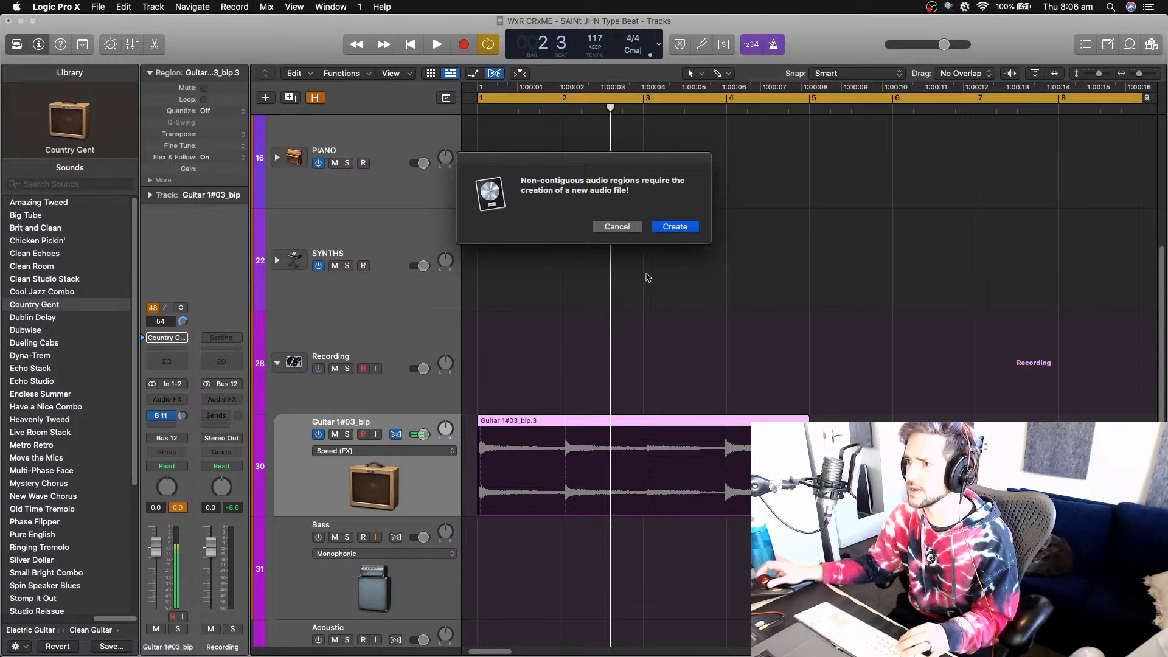
{"action": "left_click", "coordinate": [676, 228]}
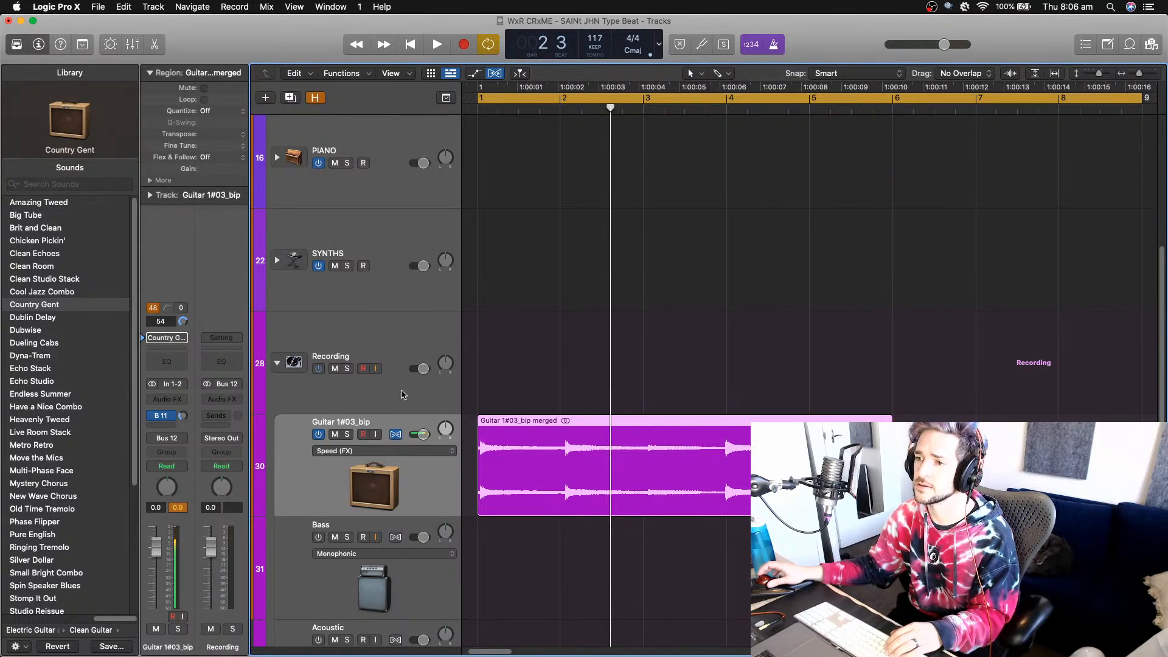
- Select the SYNTHS track and set the I/O buffer size in the audio device preferences to 1024 samples
{"action": "left_click", "coordinate": [362, 223]}
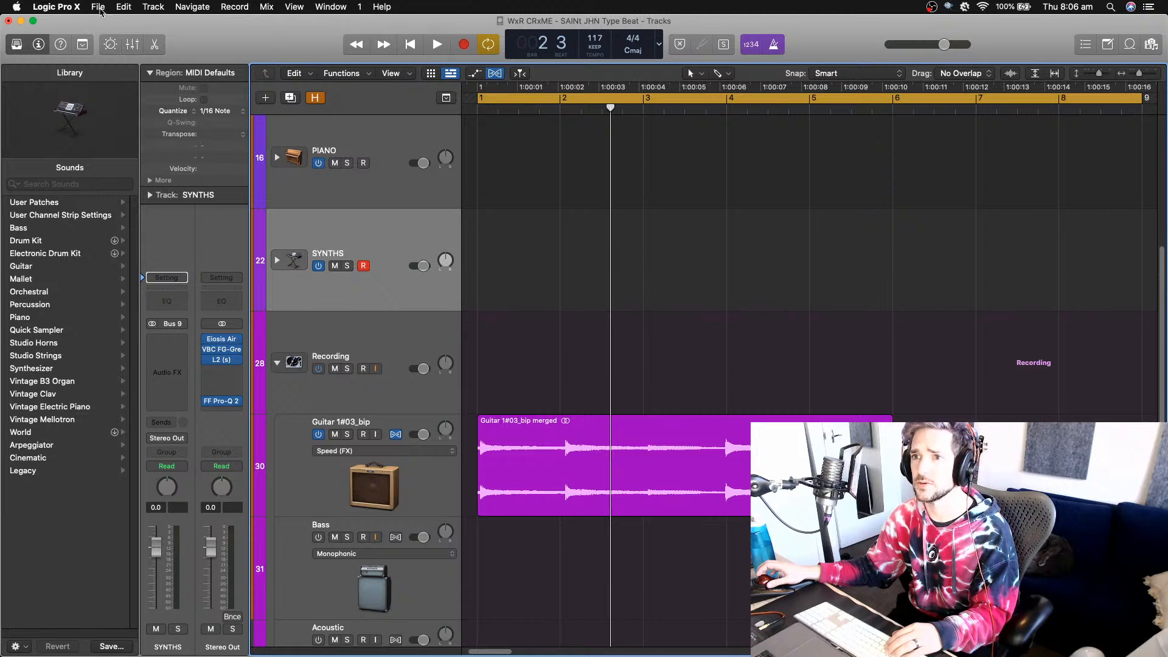
{"action": "left_click", "coordinate": [101, 10]}
{"action": "left_click", "coordinate": [124, 86]}
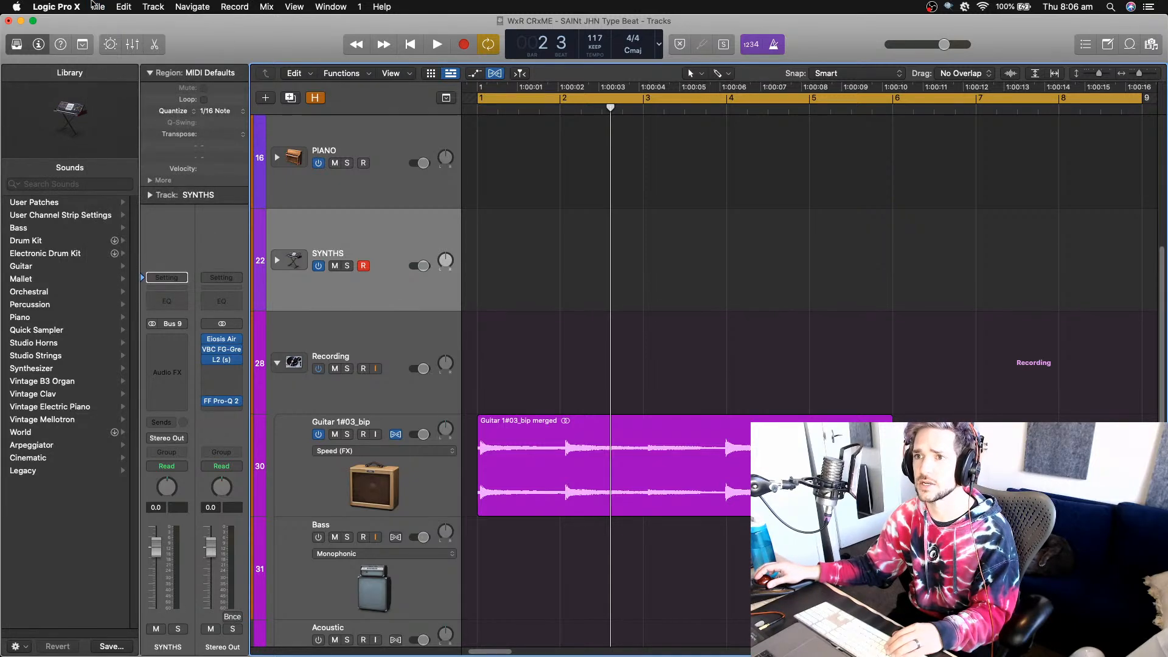
{"action": "left_click", "coordinate": [94, 6]}
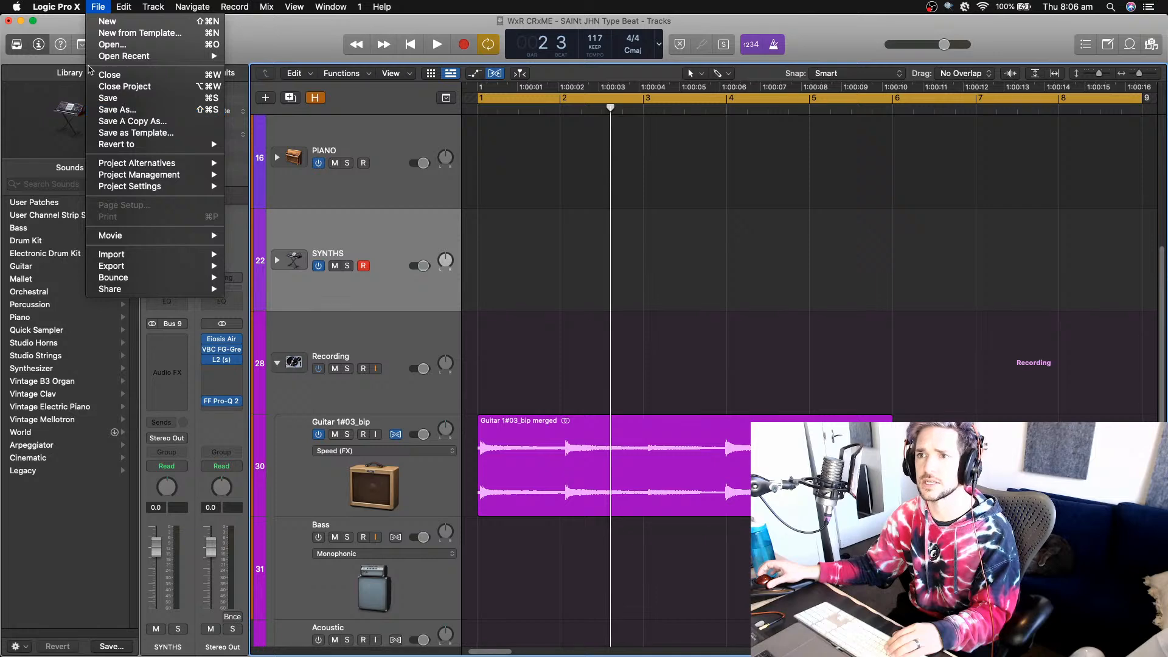
{"action": "mouse_move", "coordinate": [60, 11]}
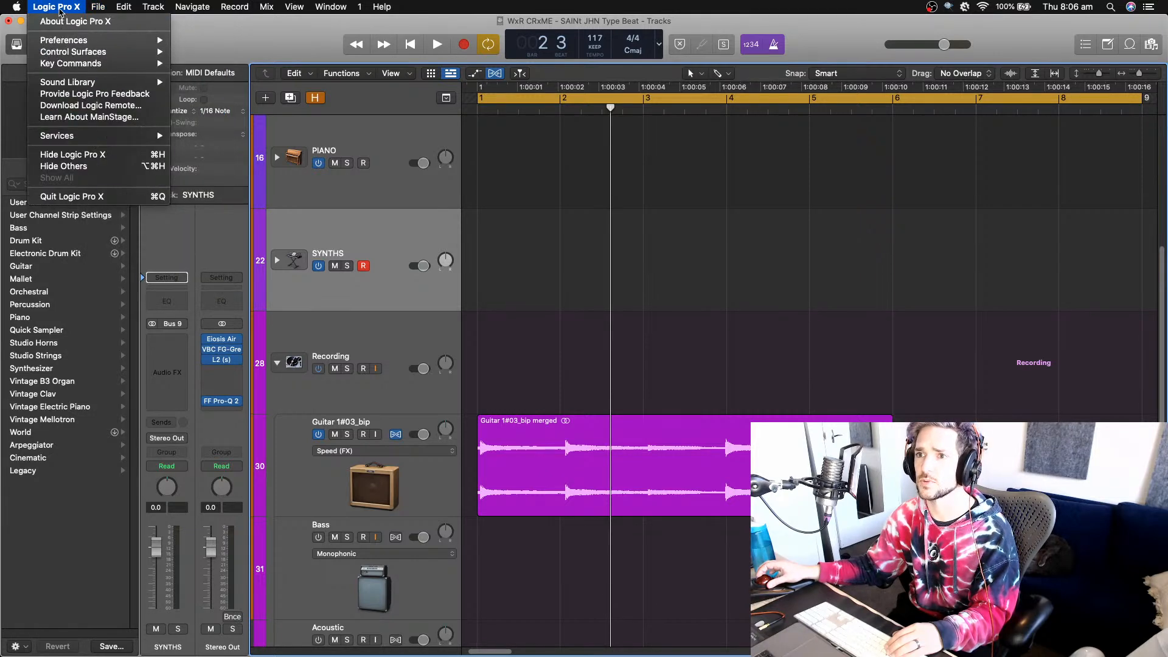
{"action": "mouse_move", "coordinate": [67, 40]}
{"action": "left_click", "coordinate": [195, 53]}
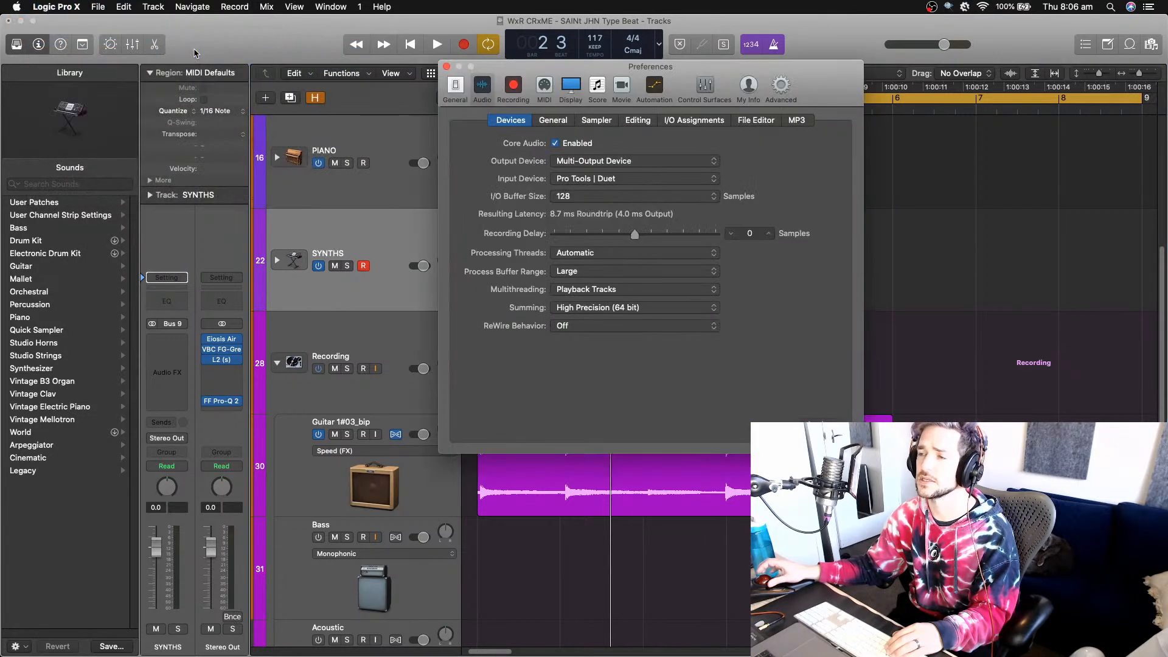
{"action": "left_click", "coordinate": [586, 201]}
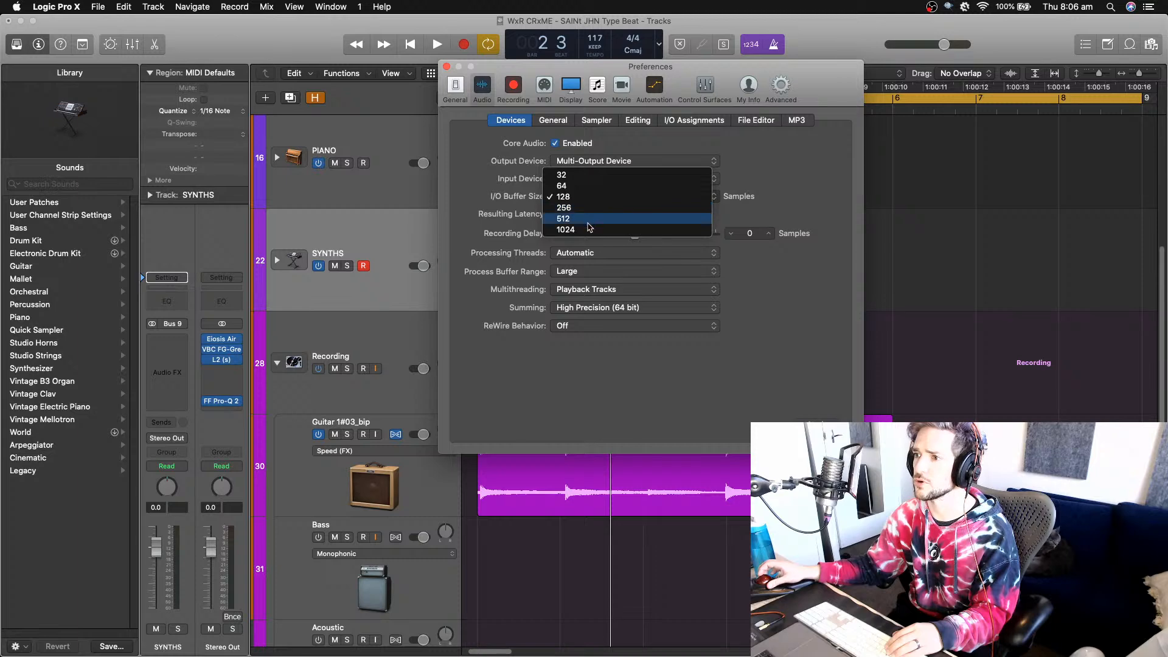
{"action": "left_click", "coordinate": [587, 224]}
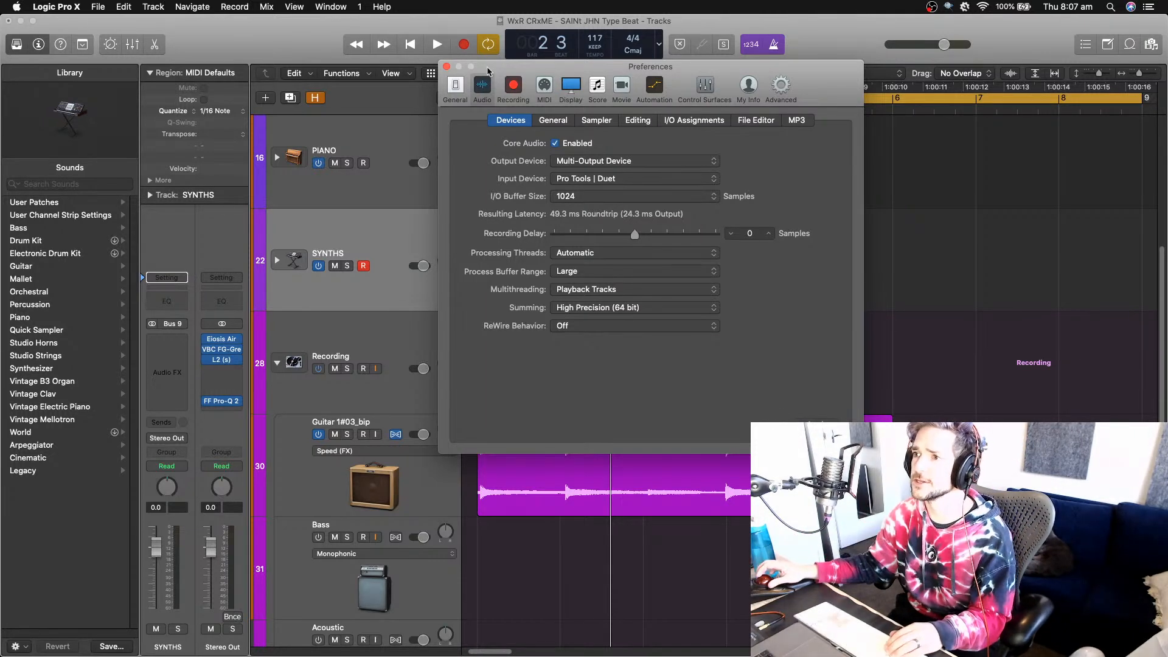
{"action": "left_click", "coordinate": [447, 66]}
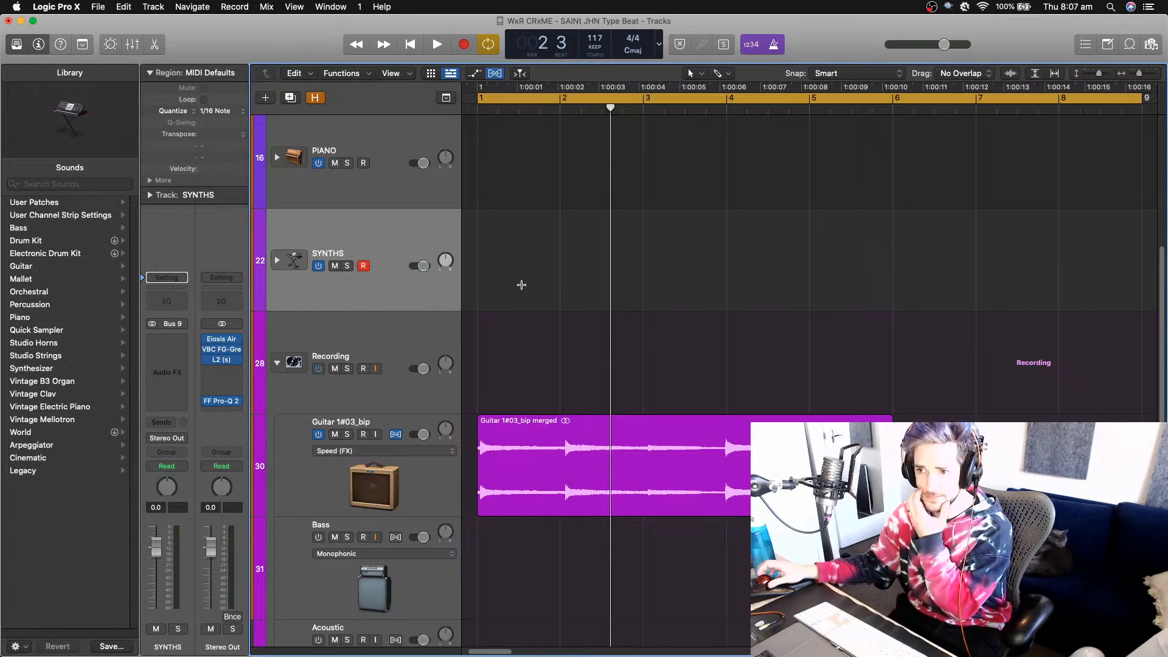
- Create one software instrument track below SYNTHS and load the stereo version of Quick Sampler on it
{"action": "key", "text": "space"}
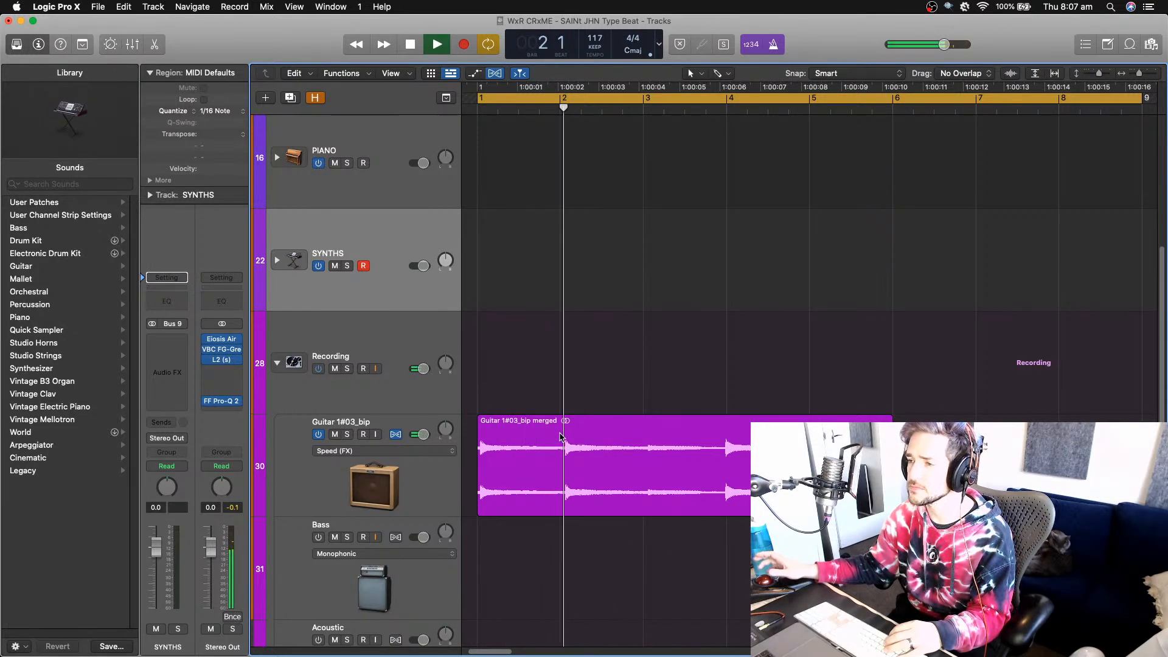
{"action": "key", "text": "space"}
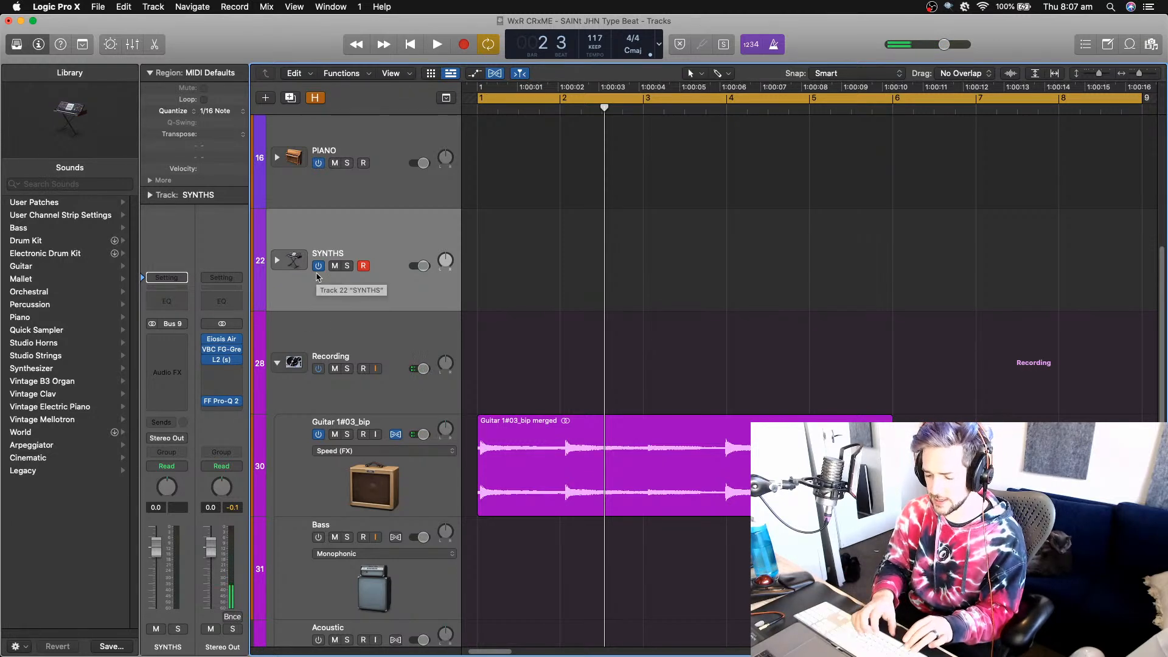
{"action": "key", "text": "alt+super+n"}
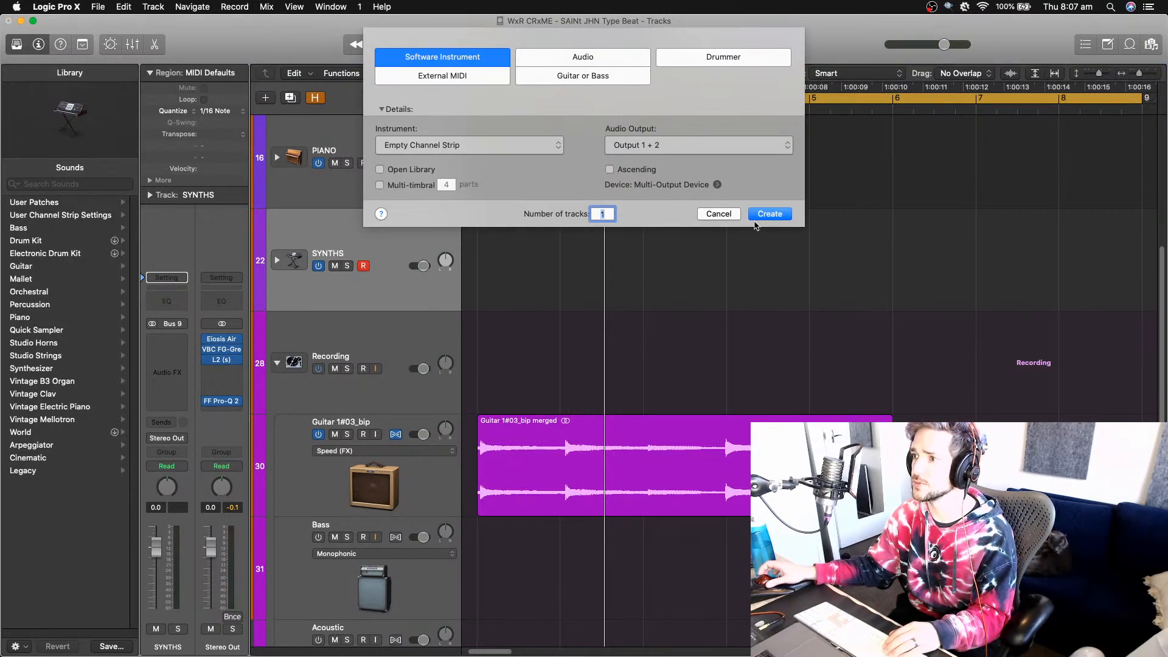
{"action": "left_click", "coordinate": [757, 216]}
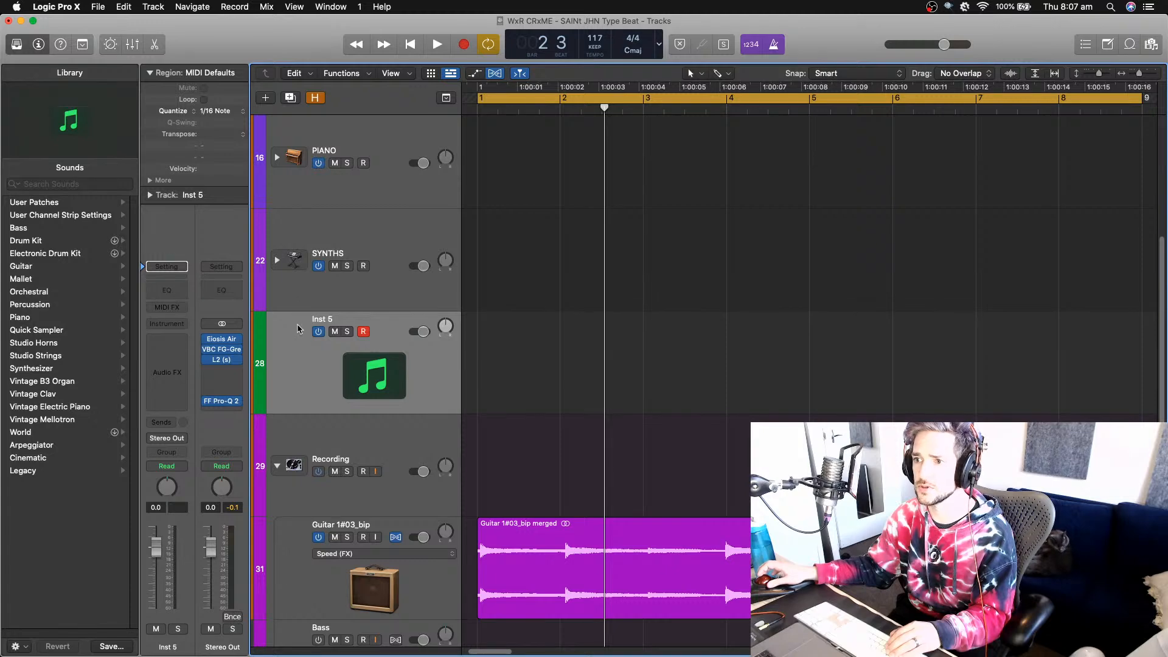
{"action": "left_click", "coordinate": [169, 324]}
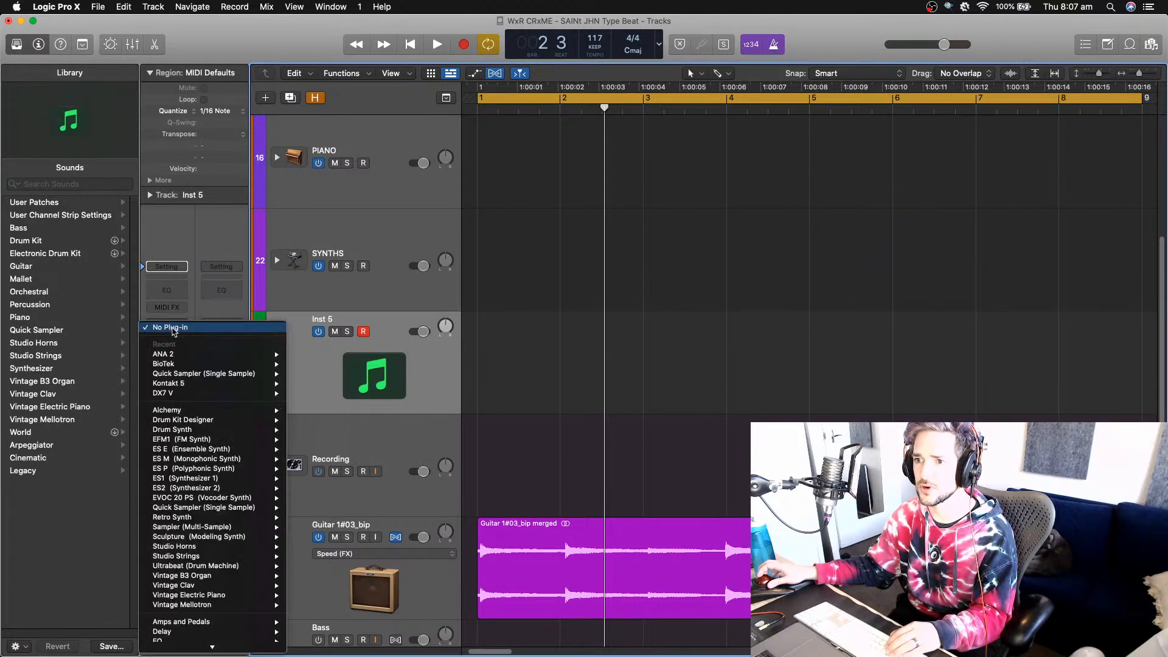
{"action": "mouse_move", "coordinate": [236, 514]}
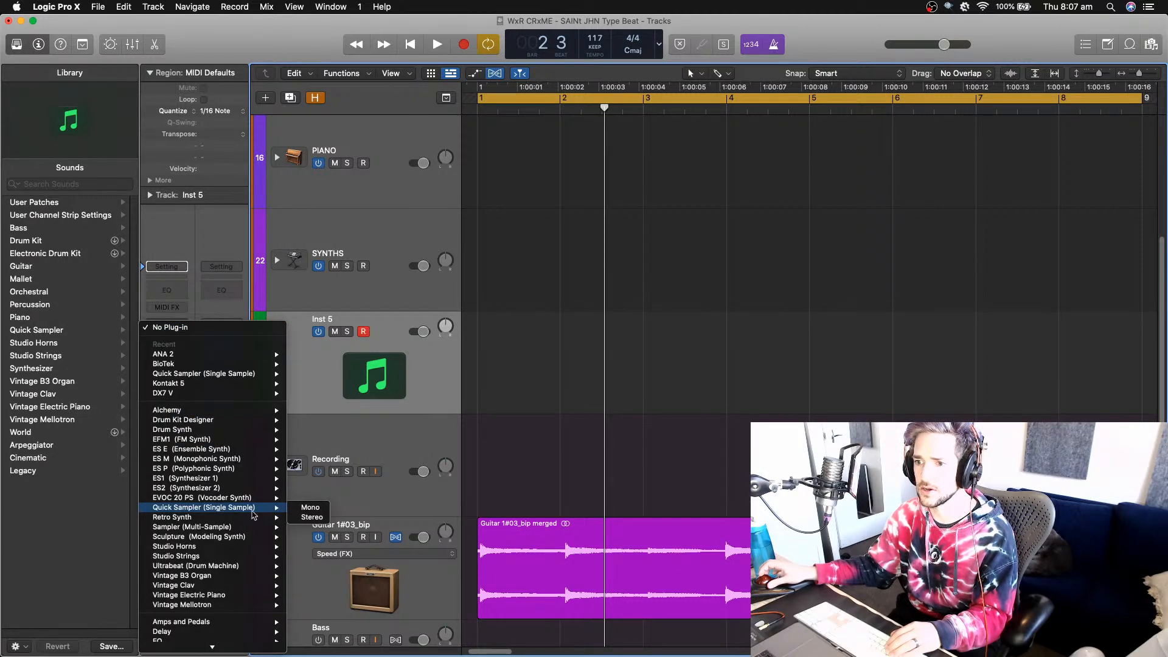
{"action": "left_click", "coordinate": [313, 518]}
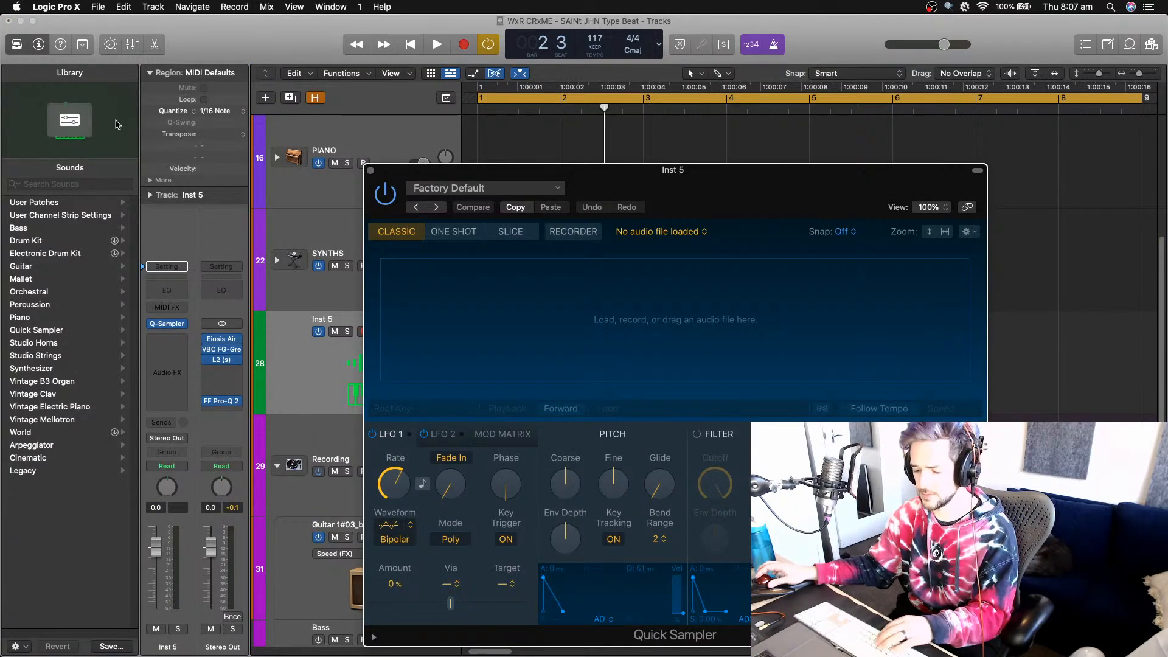
- Load the merged guitar region into Quick Sampler with the Original option and set the sampler to Slice mode
{"action": "key", "text": "y"}
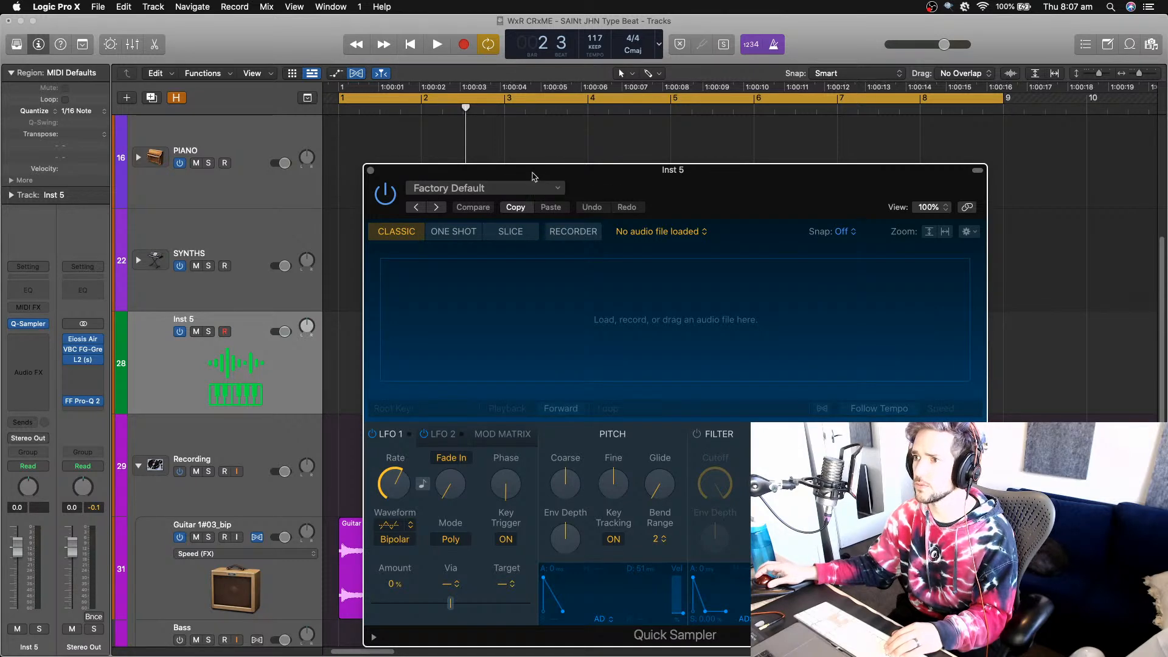
{"action": "left_click_drag", "start_coordinate": [535, 170], "coordinate": [670, 116]}
{"action": "left_click_drag", "start_coordinate": [404, 554], "coordinate": [677, 254]}
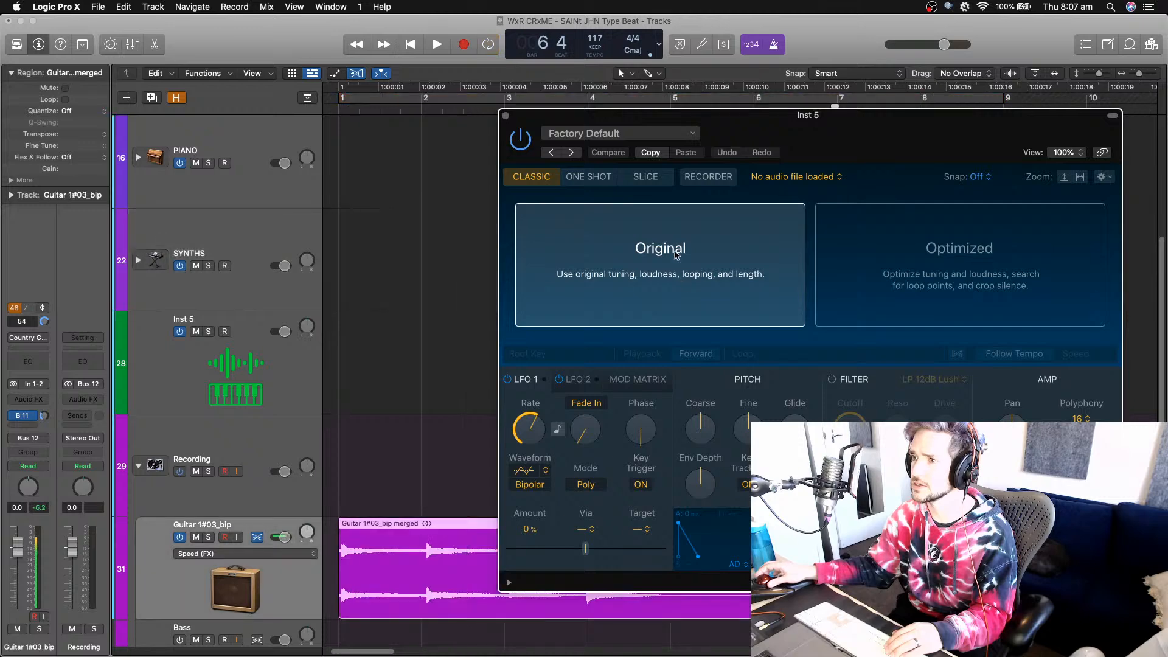
{"action": "left_click", "coordinate": [645, 176]}
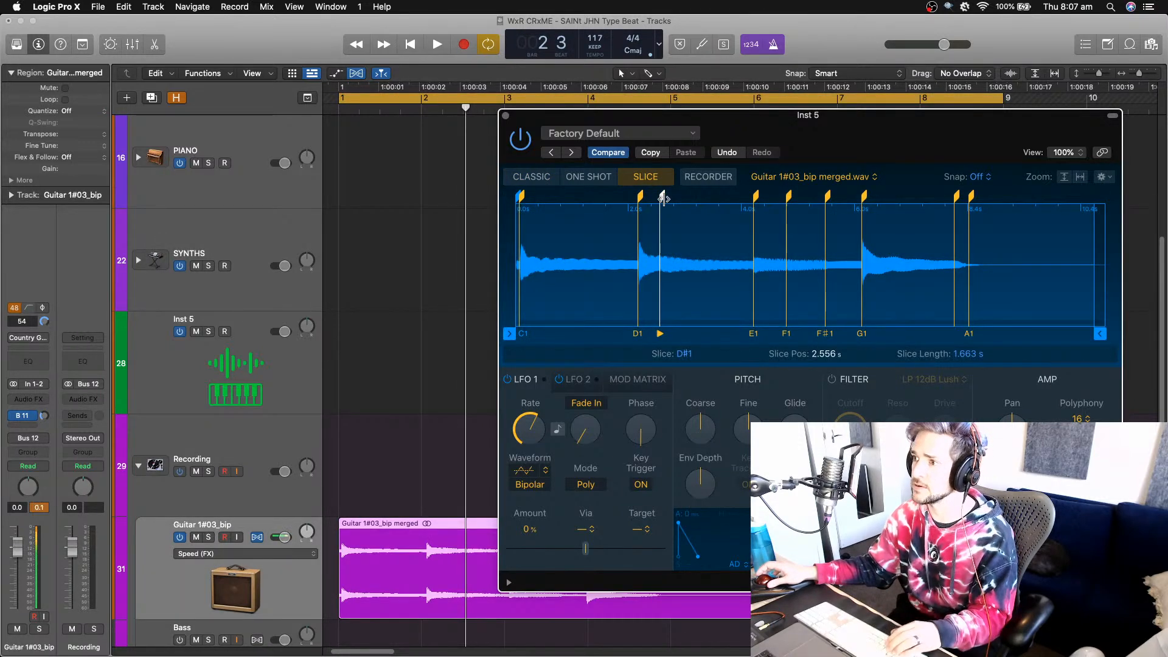
- Delete the five unwanted slice markers in Quick Sampler, keeping only those at the sample's start and at D1, D#1 and E1
{"action": "double_click", "coordinate": [661, 197]}
{"action": "double_click", "coordinate": [788, 201]}
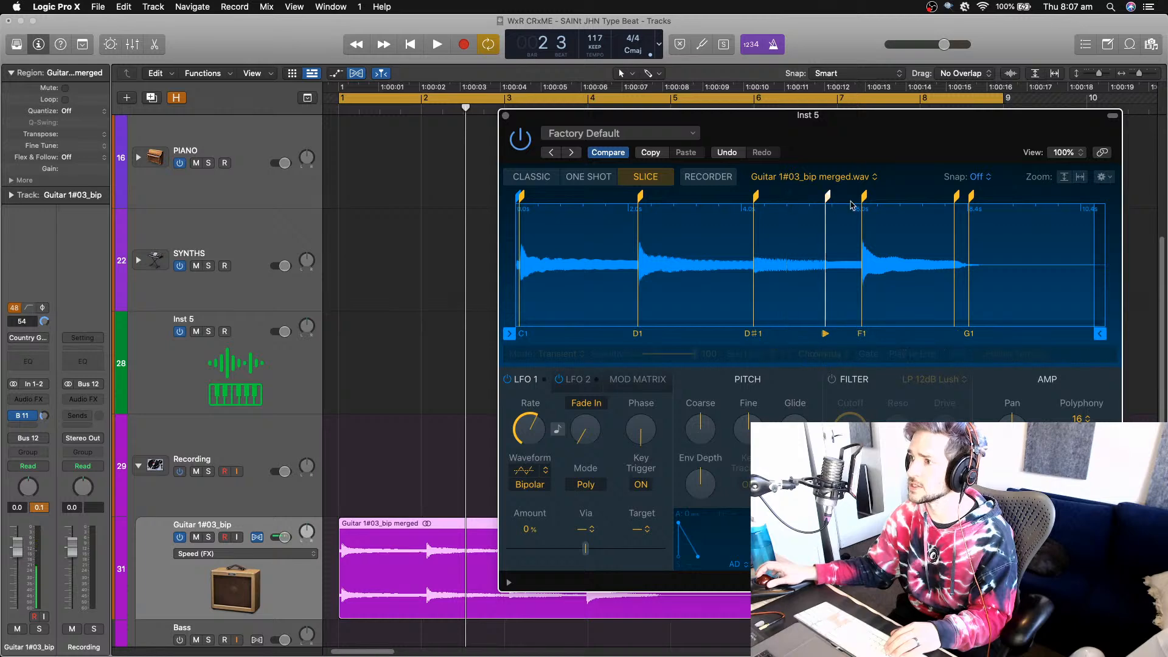
{"action": "double_click", "coordinate": [827, 197]}
{"action": "double_click", "coordinate": [953, 198]}
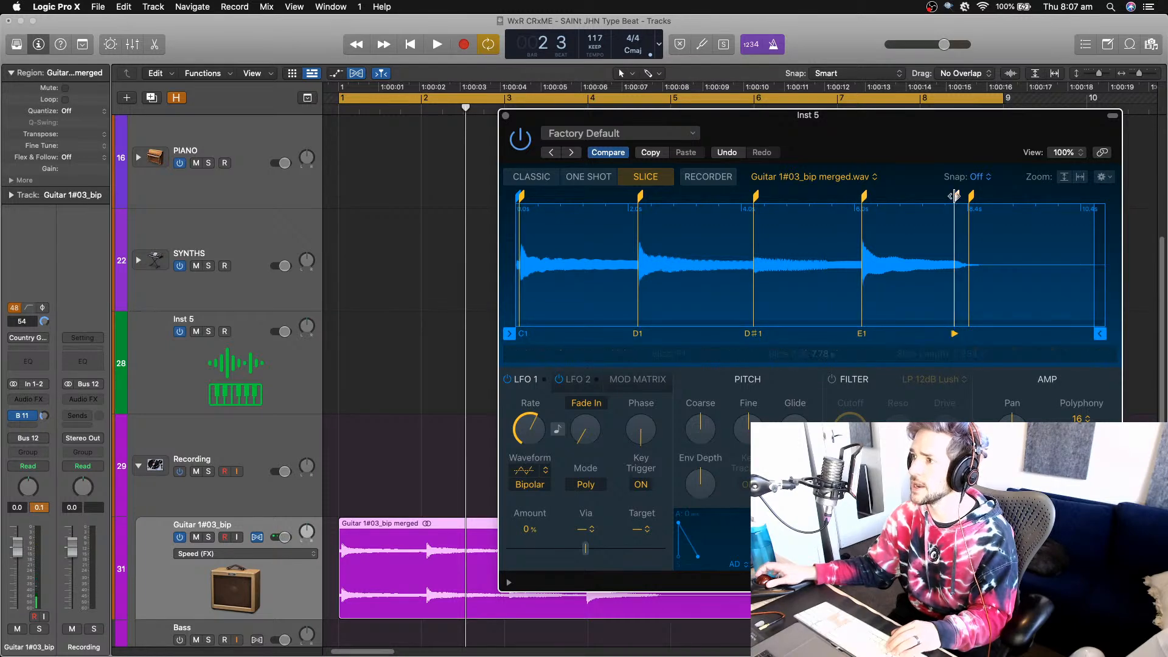
{"action": "double_click", "coordinate": [970, 200]}
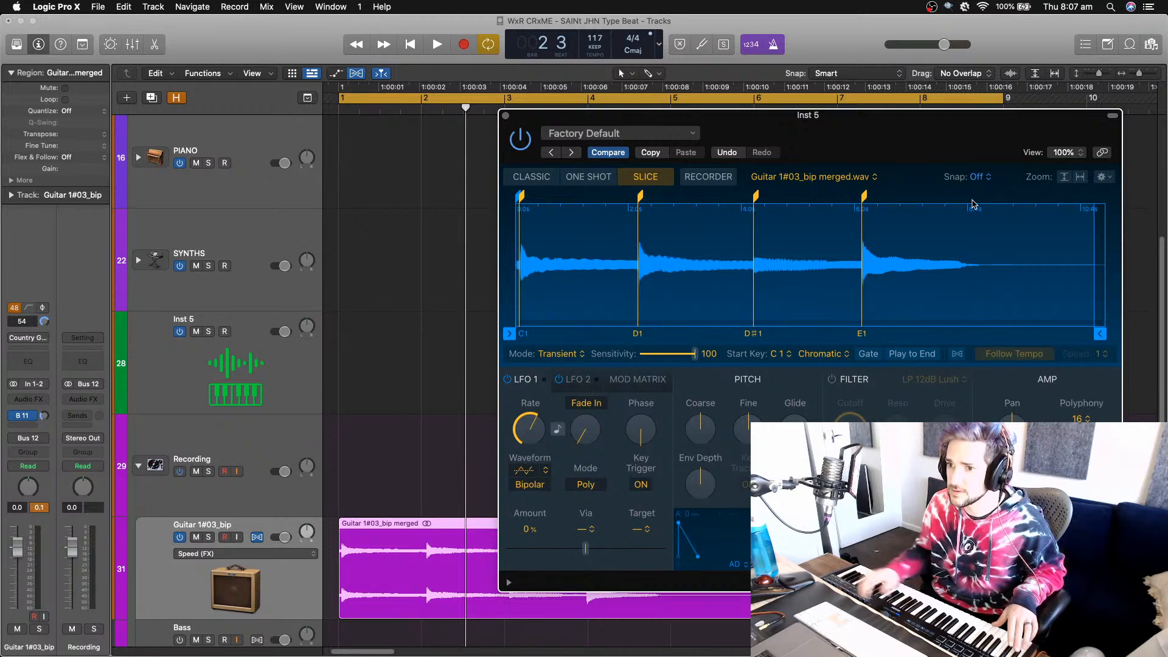
- Try recording the guitar slices on the Quick Sampler track and undo the take
{"action": "left_click", "coordinate": [235, 323]}
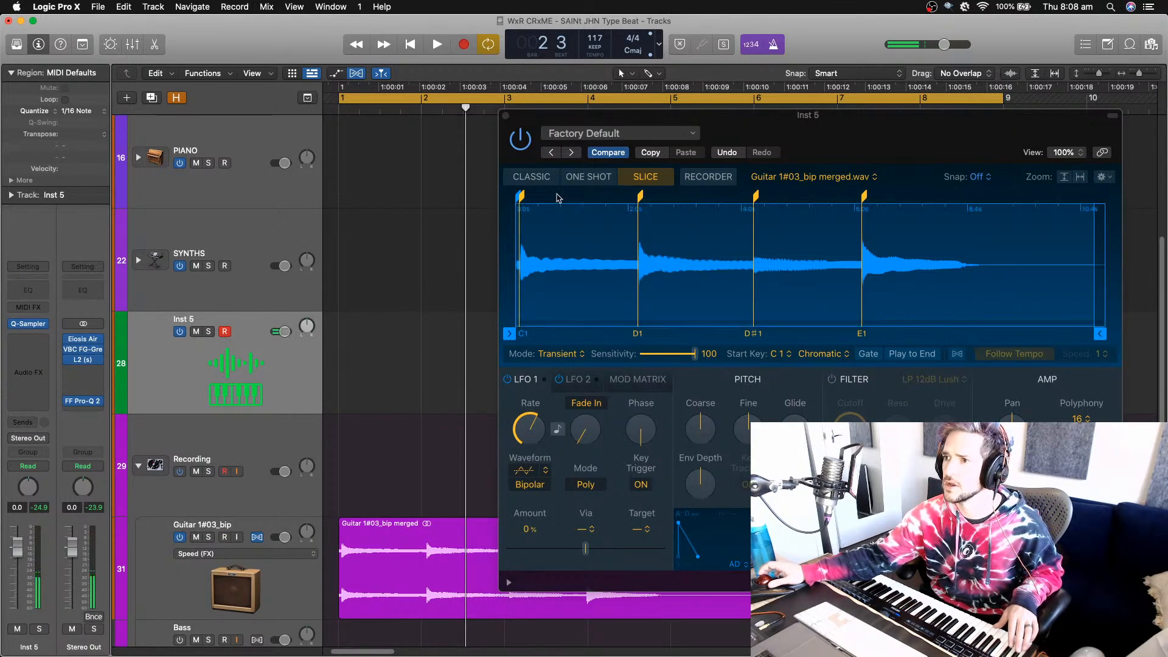
{"action": "left_click", "coordinate": [517, 199]}
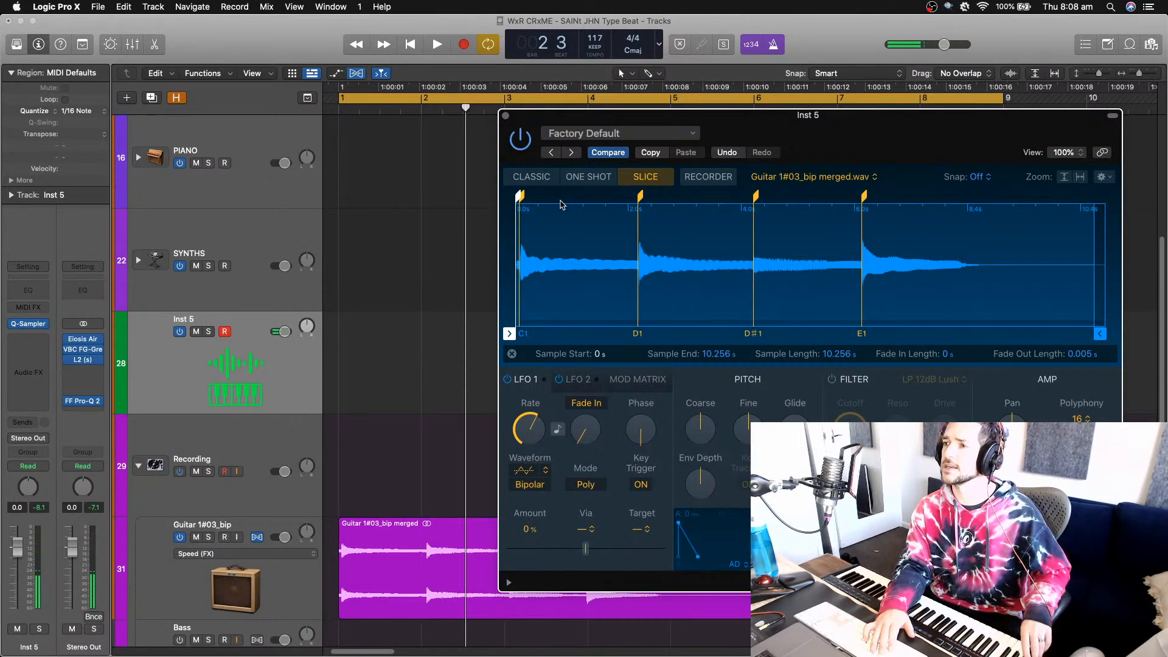
{"action": "key", "text": "r"}
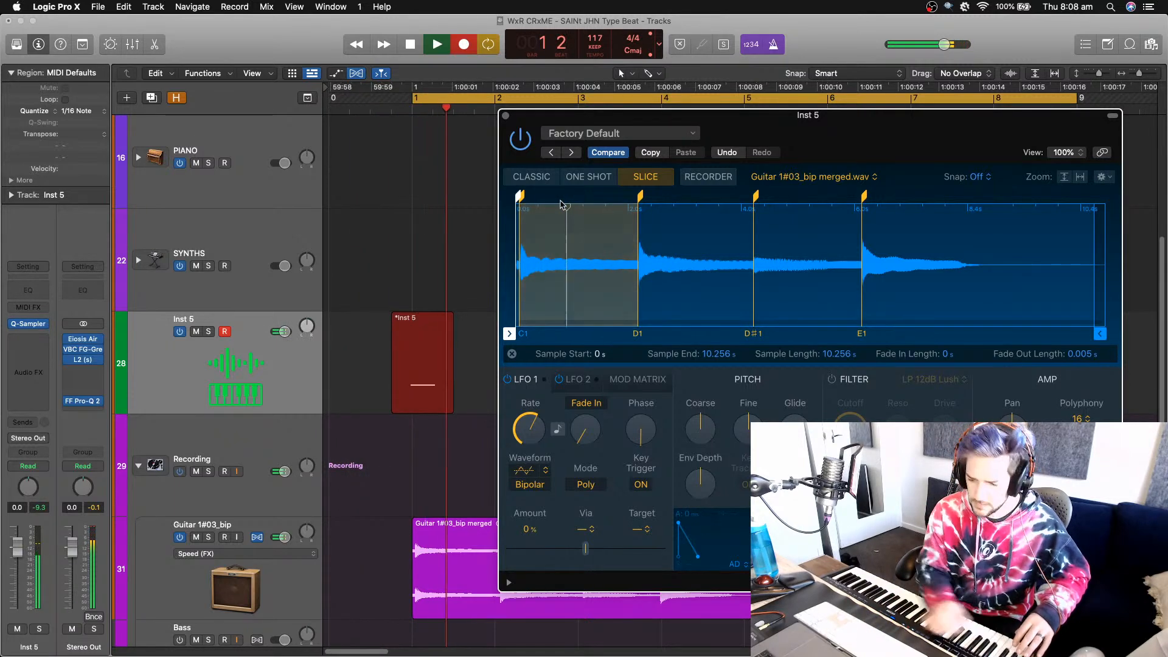
{"action": "key", "text": "space"}
{"action": "key", "text": "super+z"}
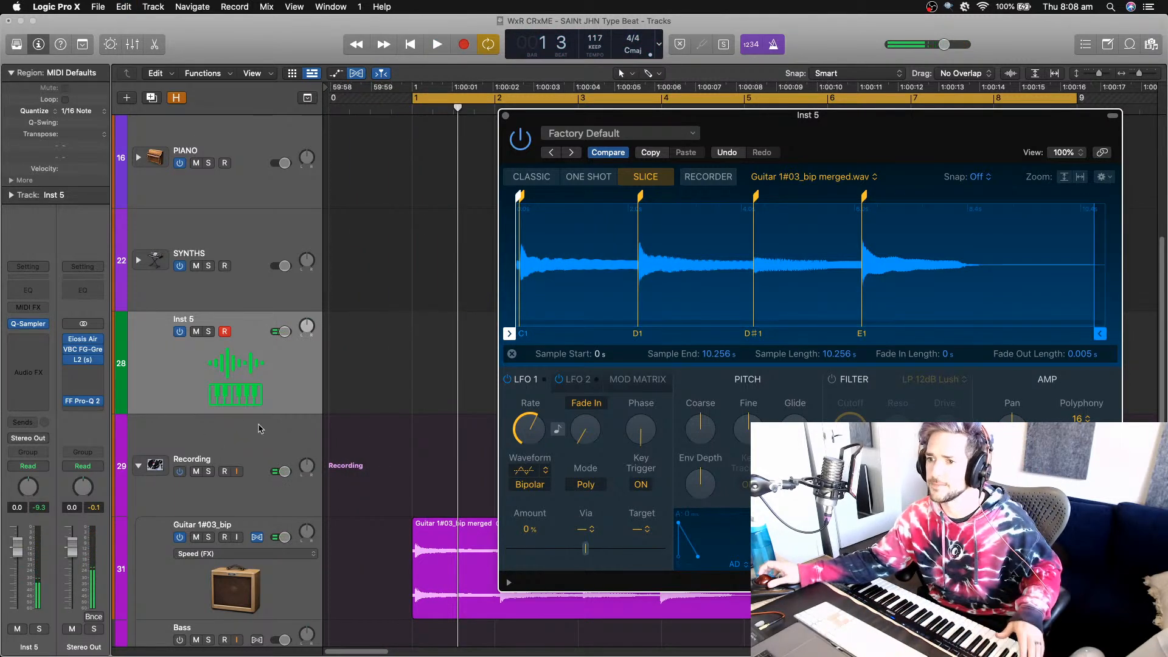
- Mute the original Guitar 1#03_bip audio track
{"action": "left_click", "coordinate": [237, 525]}
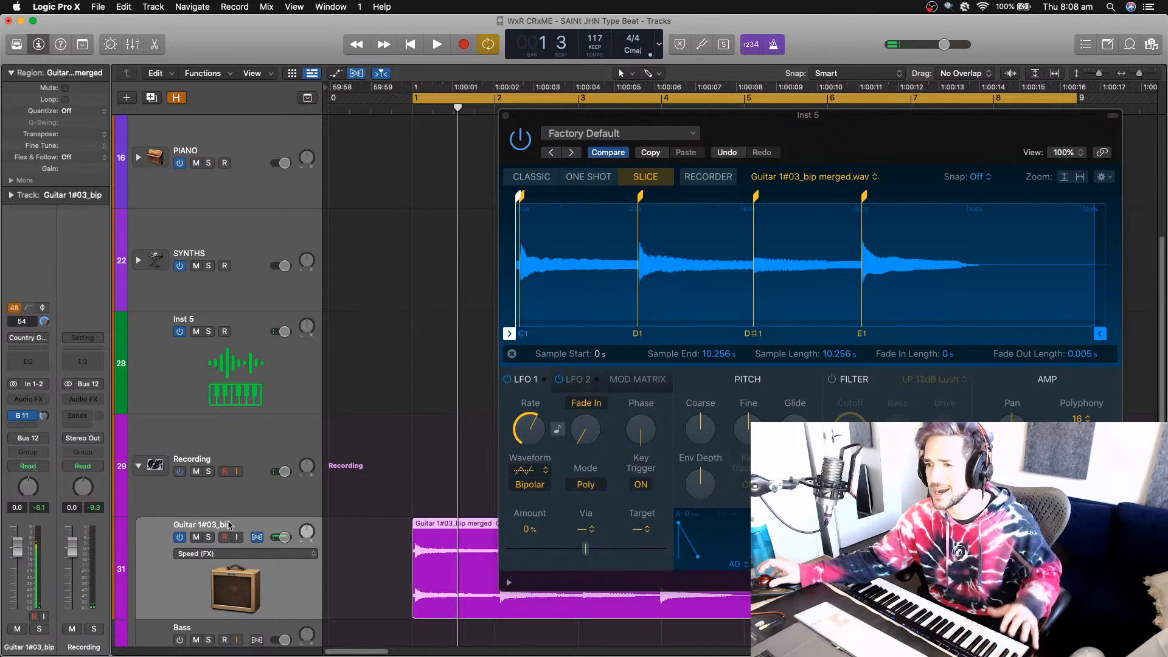
{"action": "left_click", "coordinate": [195, 538]}
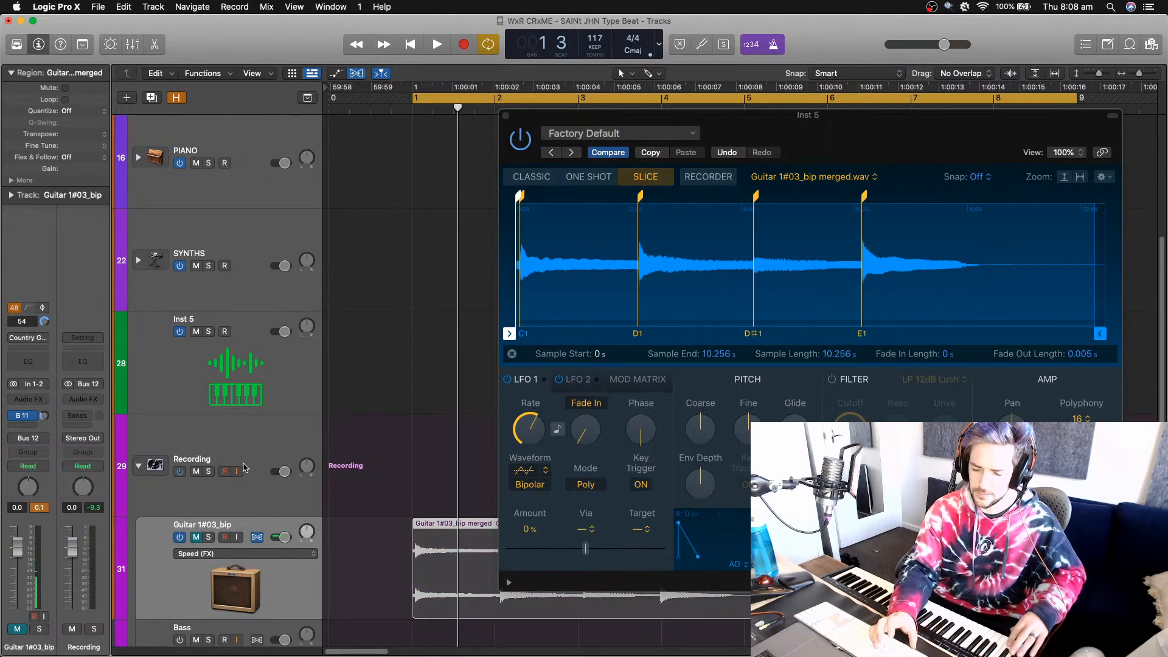
{"action": "key", "text": "r"}
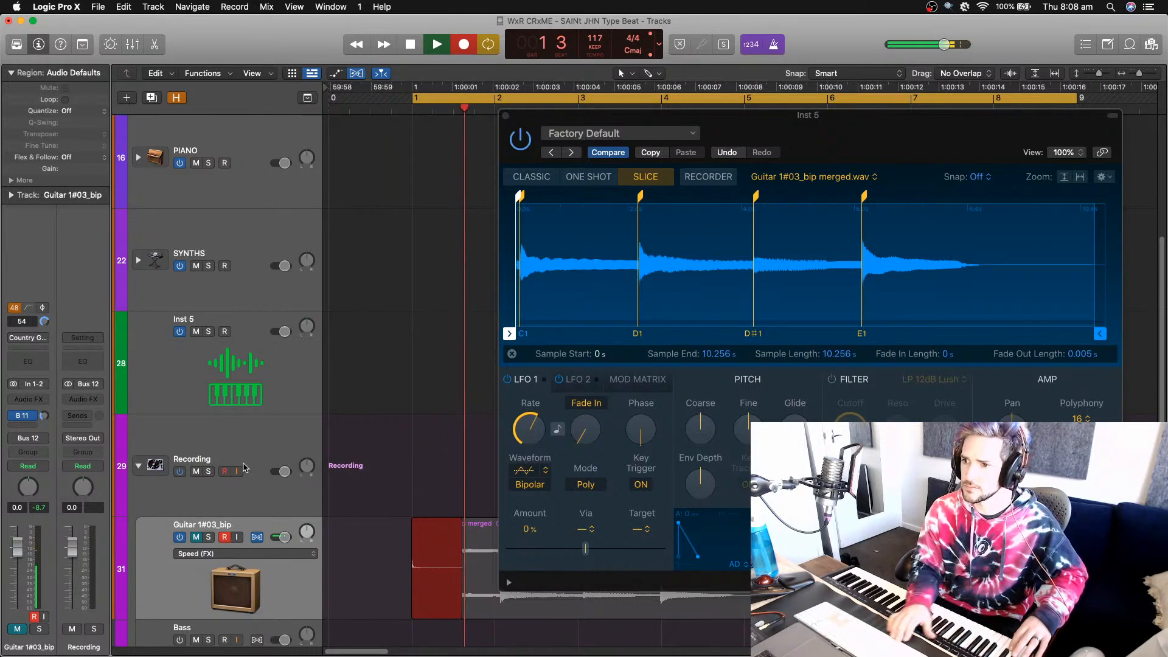
{"action": "key", "text": "space"}
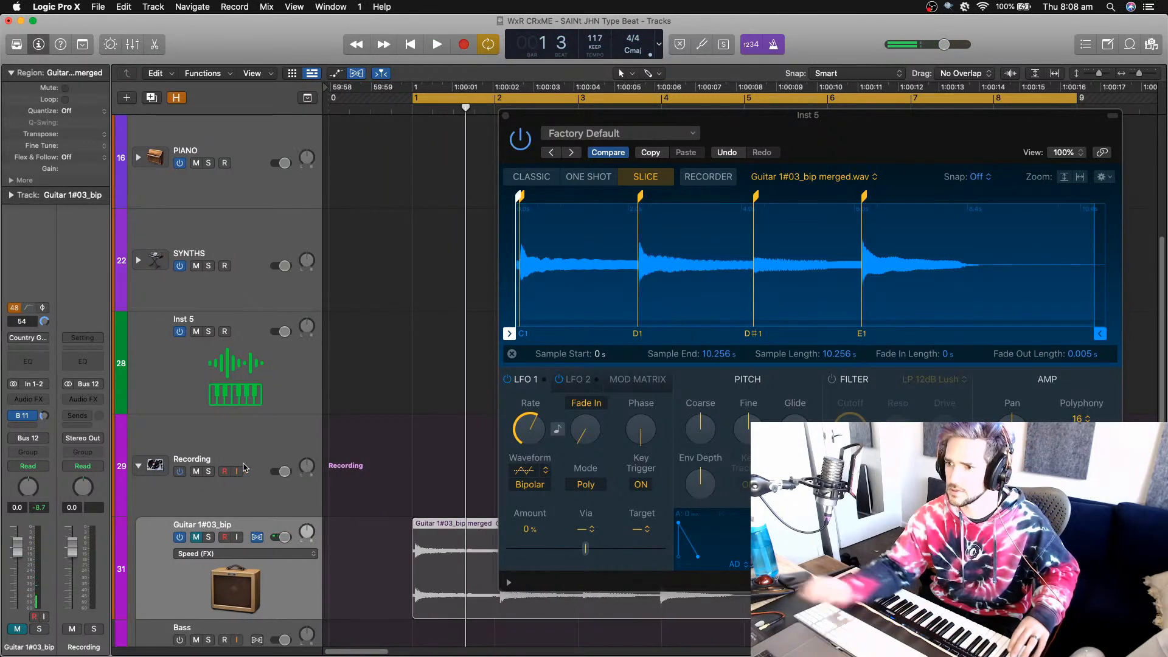
- Record the sliced guitar part over bars 1 to 9 on the Quick Sampler track and play it back with the sampler window closed
{"action": "left_click", "coordinate": [228, 327]}
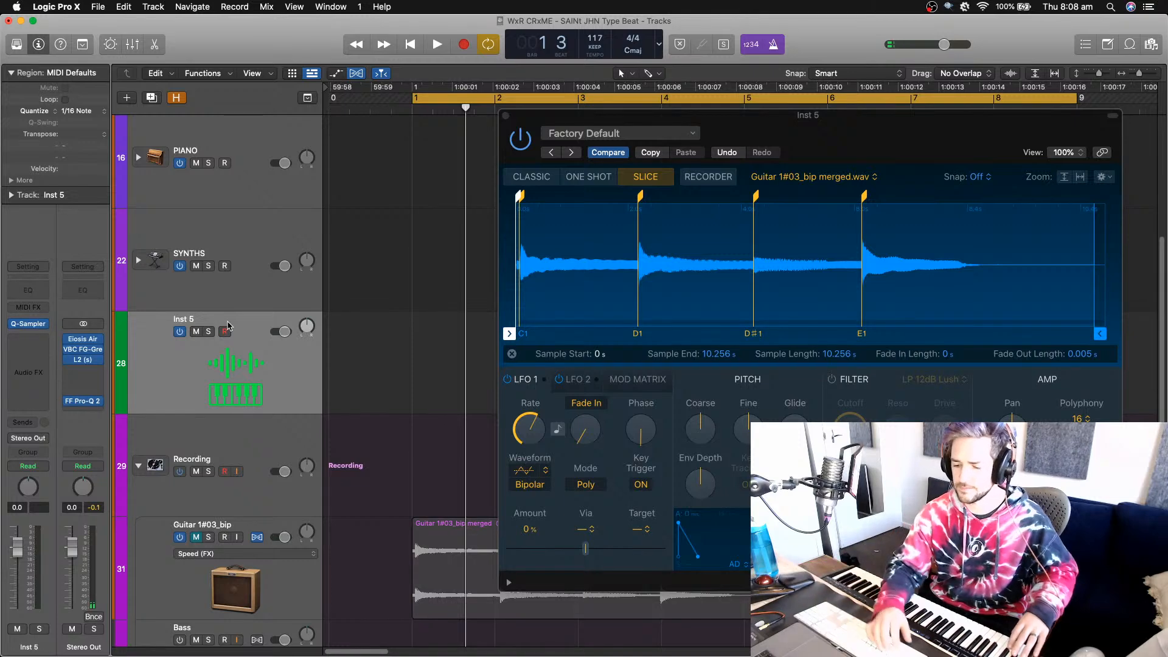
{"action": "key", "text": "r"}
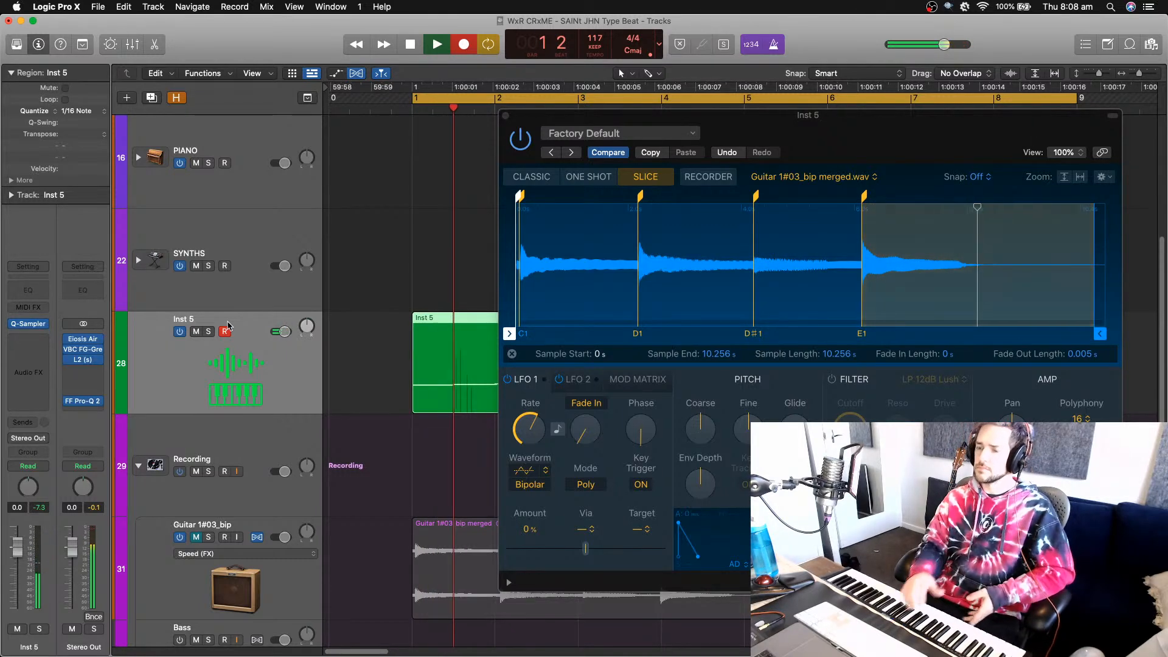
{"action": "key", "text": "space"}
{"action": "key", "text": "space"}
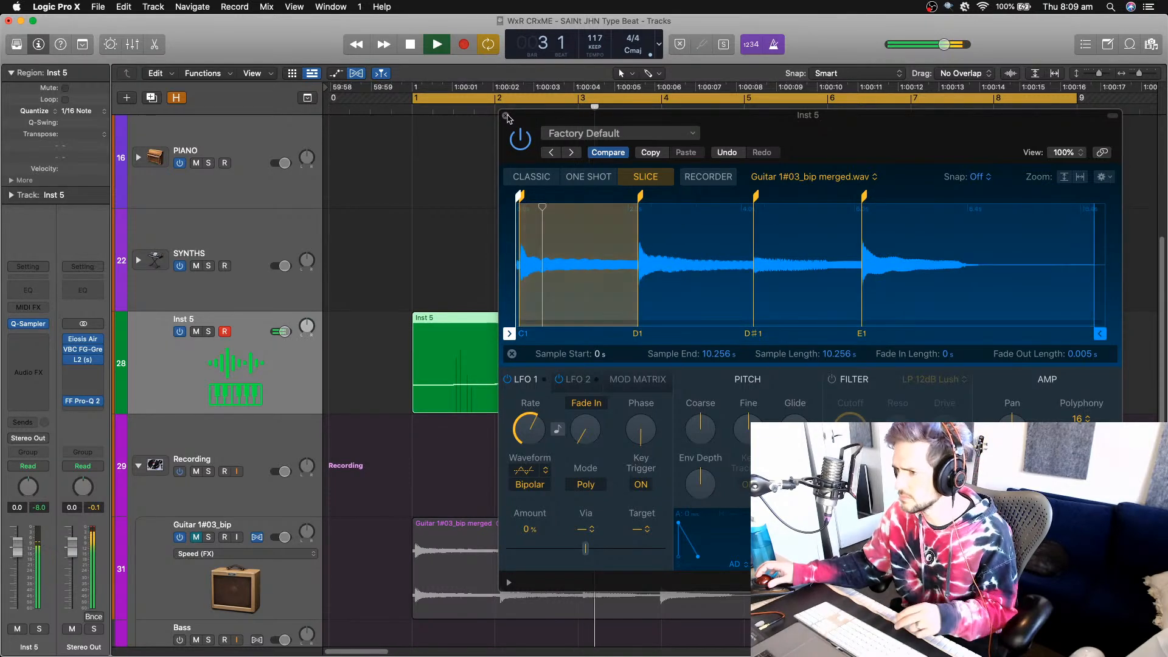
{"action": "left_click", "coordinate": [506, 116]}
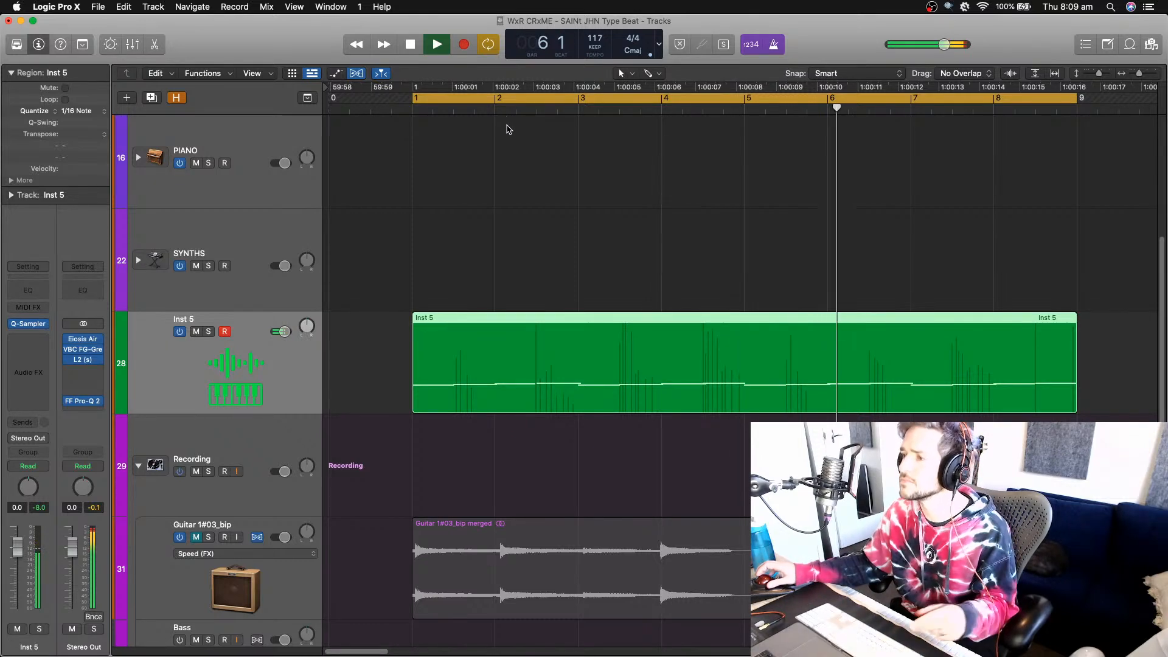
{"action": "key", "text": "space"}
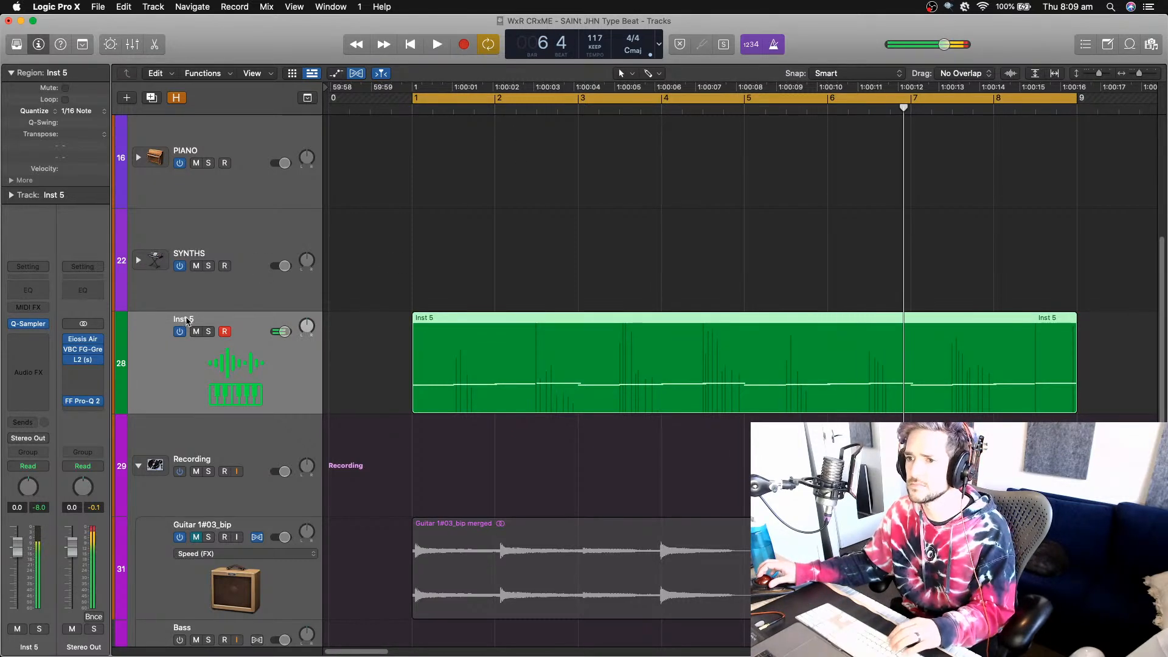
- Rename the Quick Sampler track Guitar and insert the RC-20 Retro Color effect on it
{"action": "double_click", "coordinate": [185, 318]}
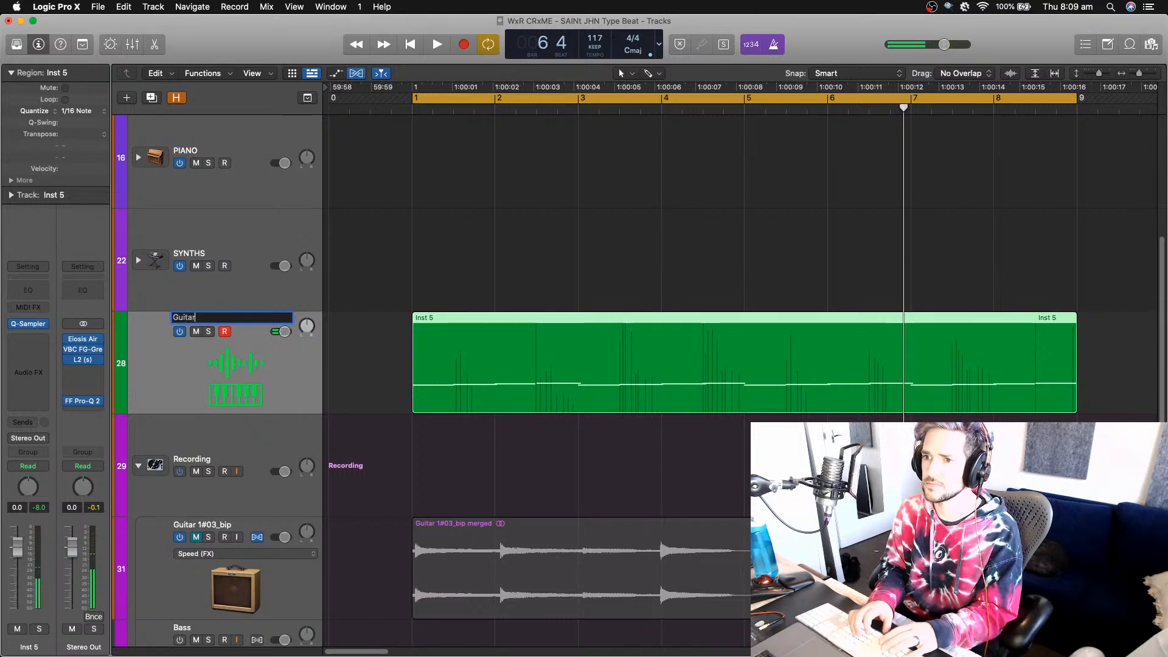
{"action": "type", "text": "Guitar"}
{"action": "key", "text": "Return"}
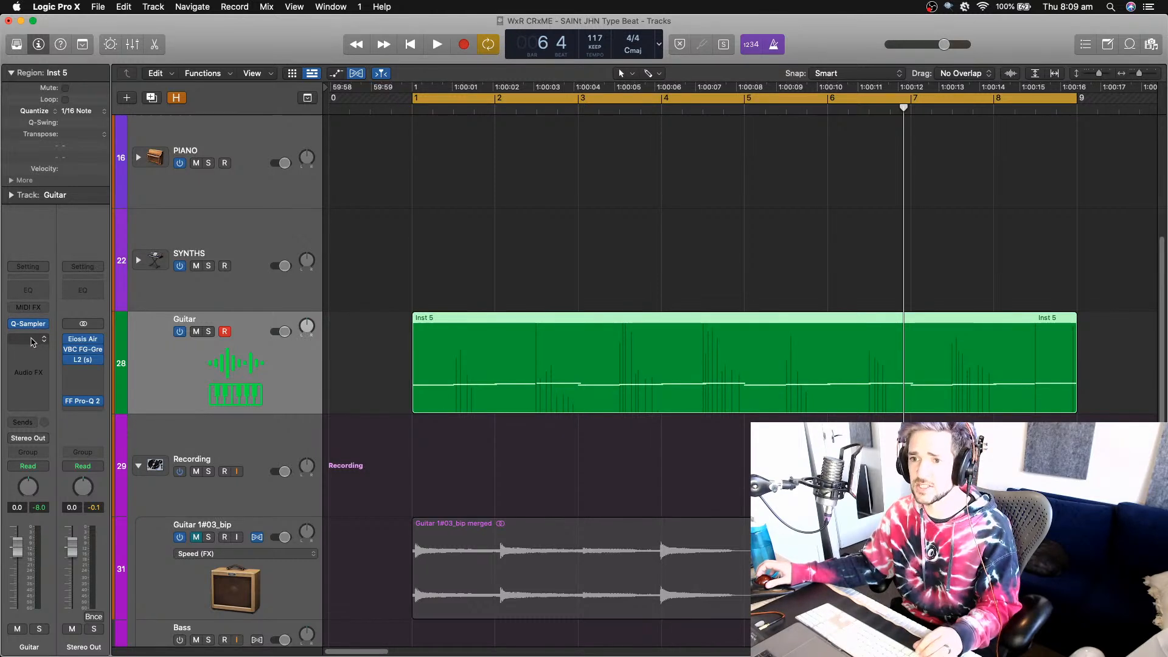
{"action": "left_click", "coordinate": [33, 342]}
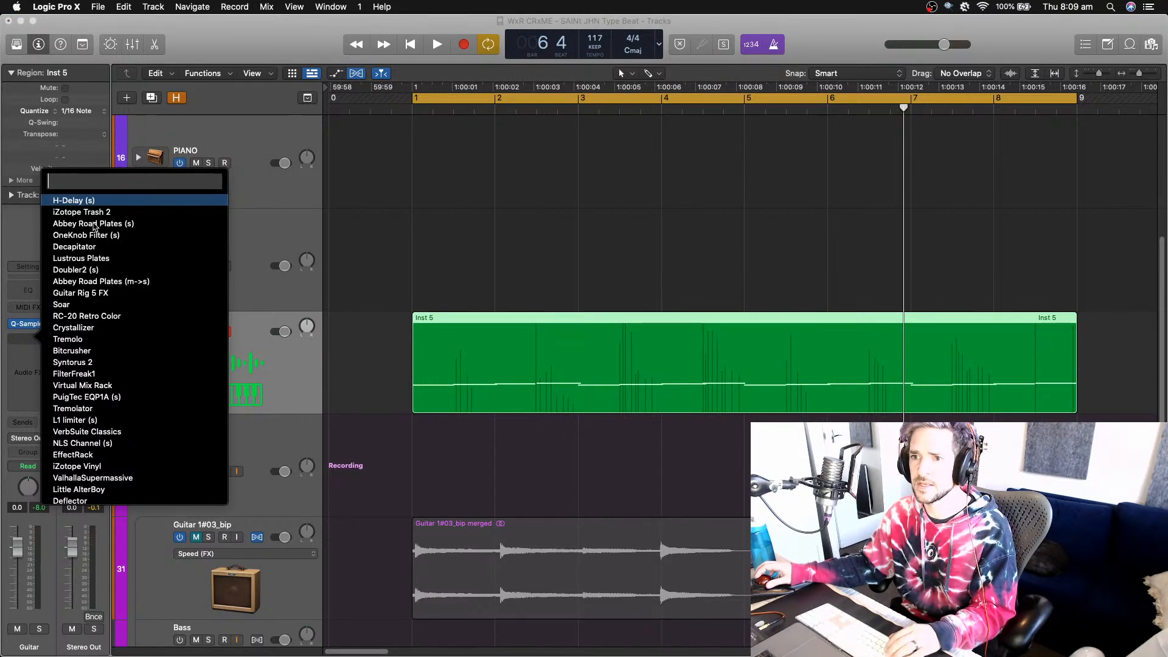
{"action": "left_click", "coordinate": [69, 315]}
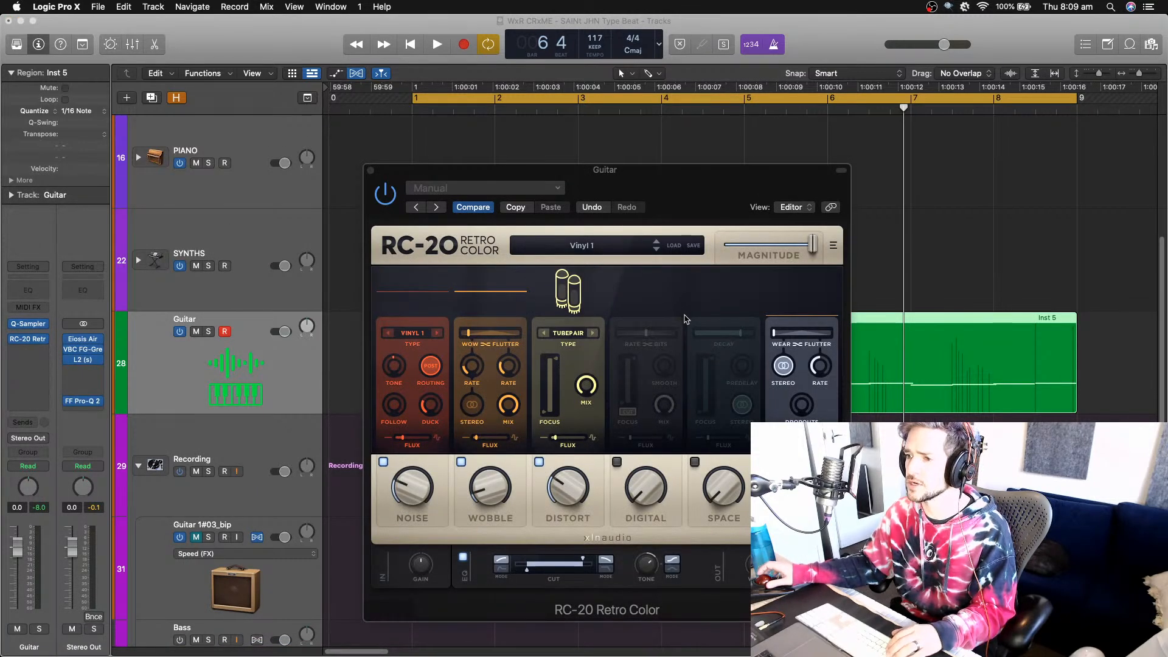
- Load the Sampler 8-bit (Noisy) preset in RC-20 Retro Color while auditioning it over the Guitar track
{"action": "left_click", "coordinate": [597, 254]}
{"action": "scroll", "coordinate": [561, 360], "scroll_direction": "up", "scroll_amount": 8}
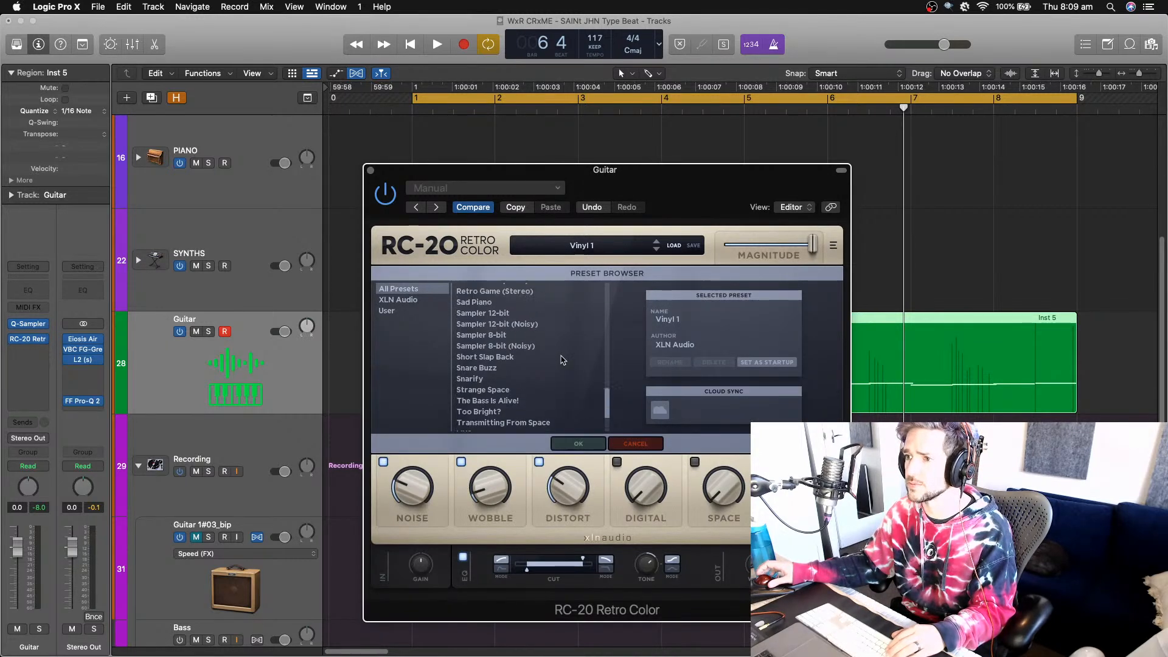
{"action": "scroll", "coordinate": [562, 360], "scroll_direction": "up", "scroll_amount": 6}
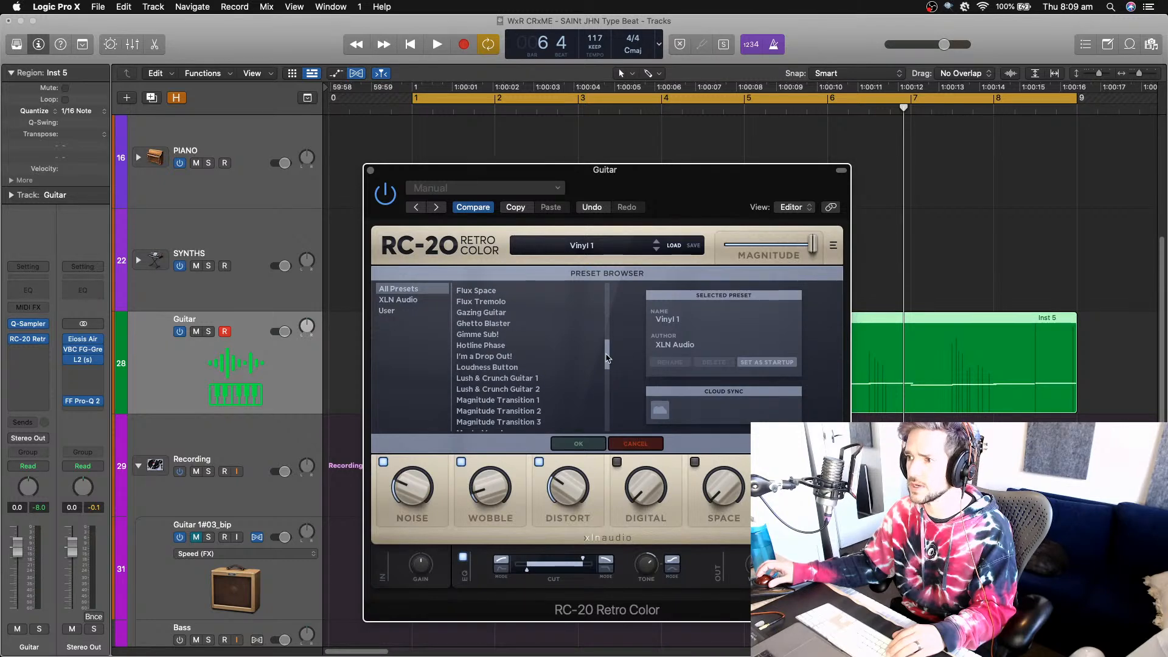
{"action": "left_click_drag", "start_coordinate": [607, 358], "coordinate": [616, 303]}
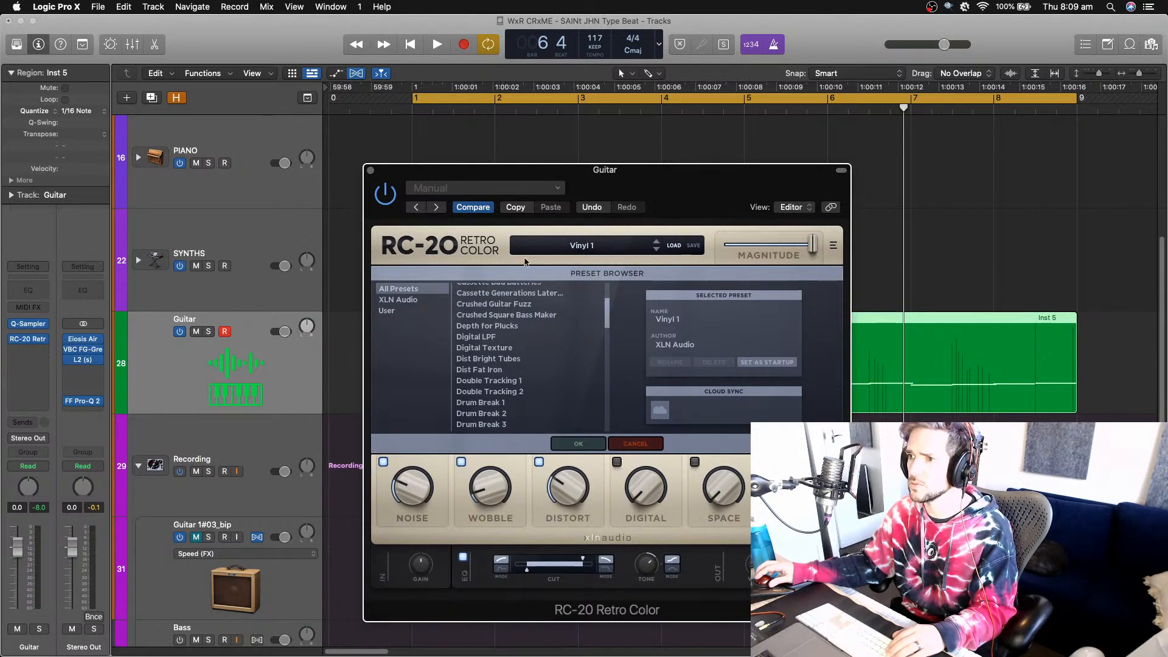
{"action": "left_click_drag", "start_coordinate": [606, 323], "coordinate": [608, 405]}
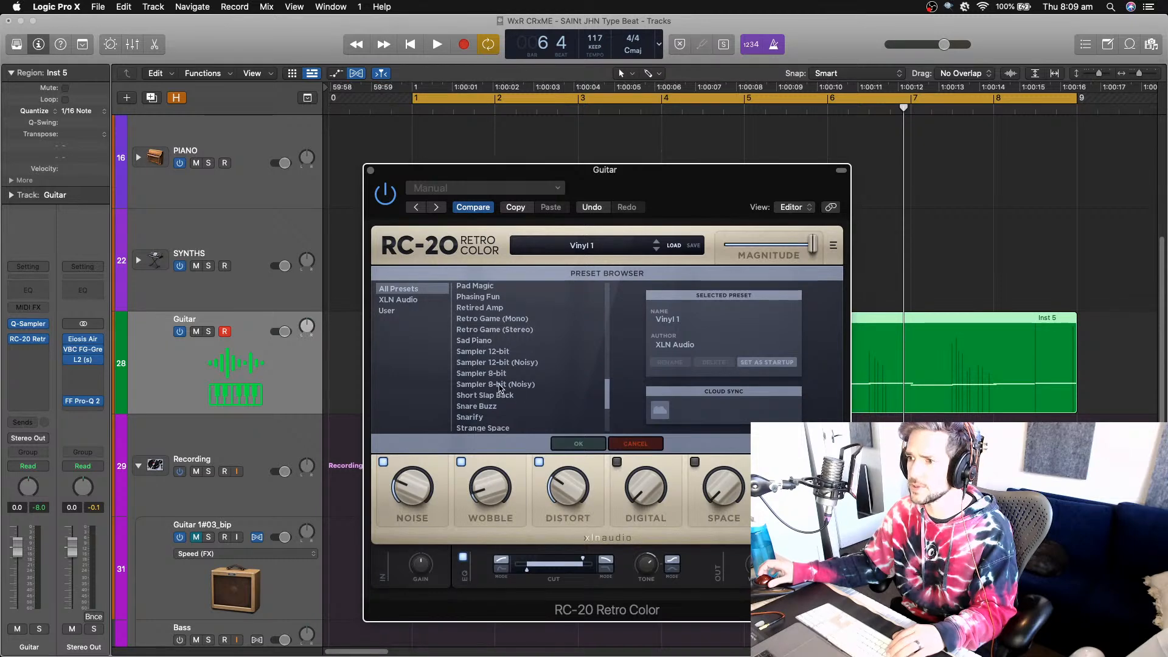
{"action": "left_click", "coordinate": [498, 386]}
{"action": "key", "text": "space"}
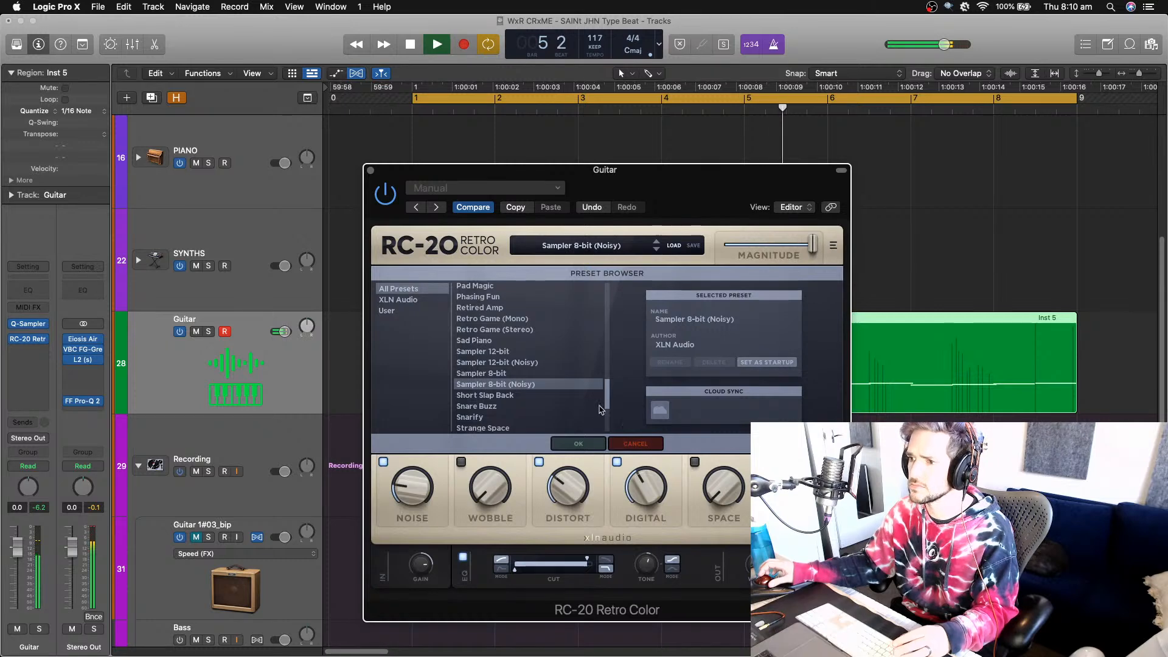
{"action": "left_click", "coordinate": [622, 445]}
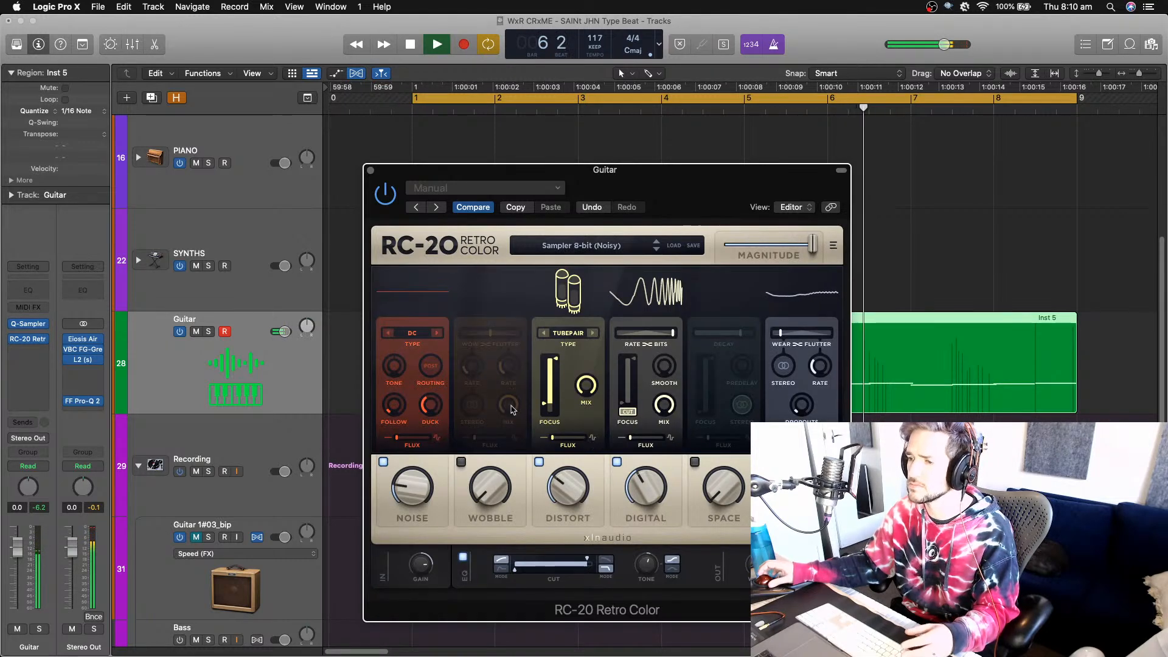
- Raise the Noise module's Follow amount to about 57% and reduce the Noise level during playback
{"action": "left_click_drag", "start_coordinate": [415, 484], "coordinate": [416, 477]}
{"action": "key", "text": "space"}
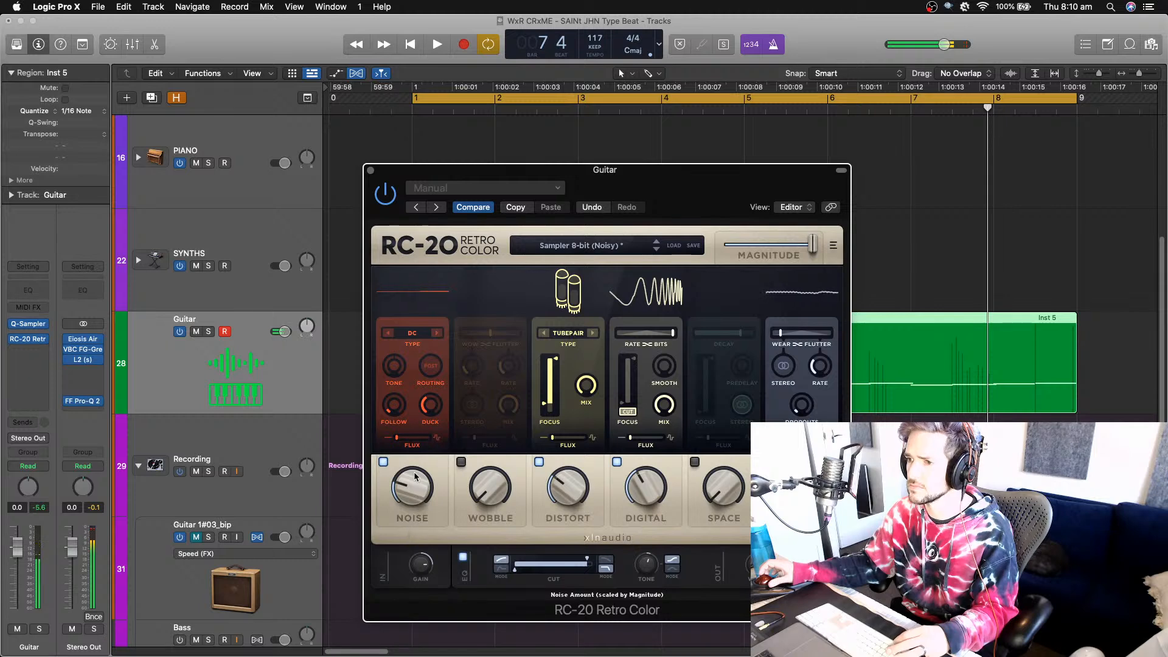
{"action": "key", "text": "Return"}
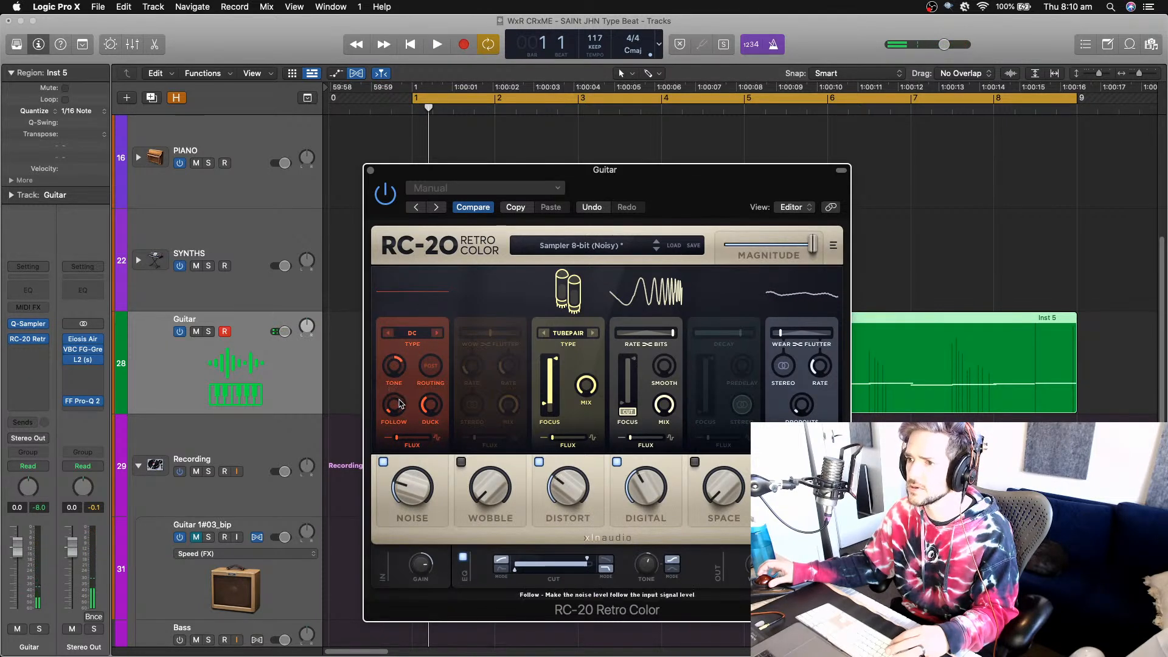
{"action": "key", "text": "space"}
{"action": "left_click_drag", "start_coordinate": [396, 414], "coordinate": [398, 408]}
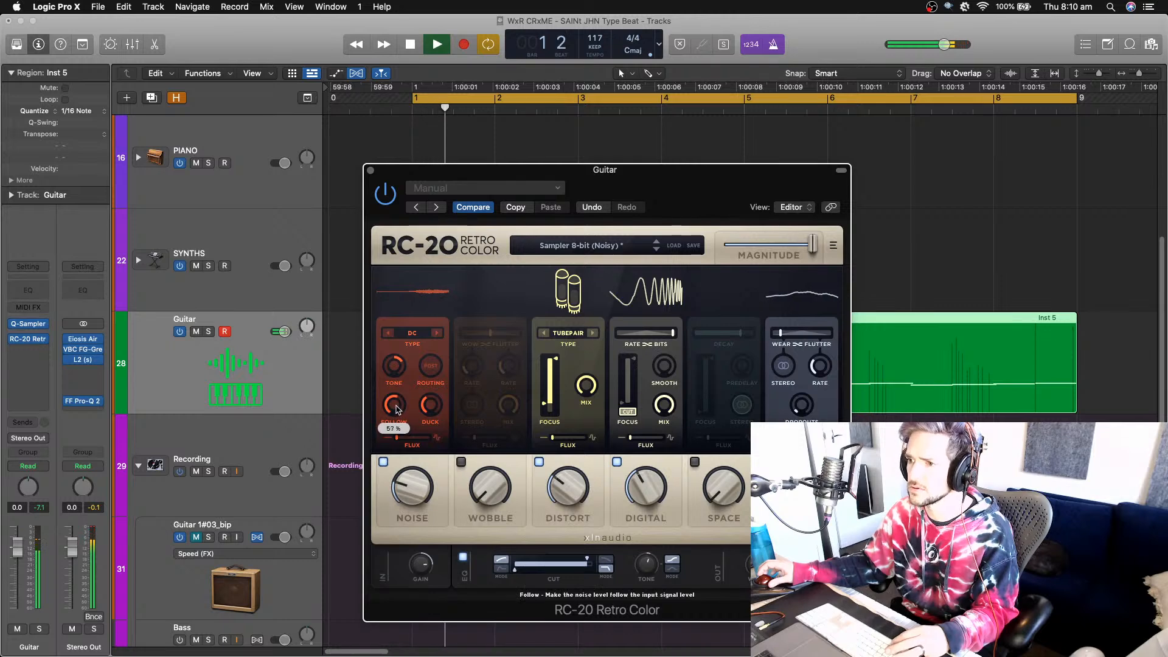
{"action": "left_click_drag", "start_coordinate": [411, 495], "coordinate": [412, 507]}
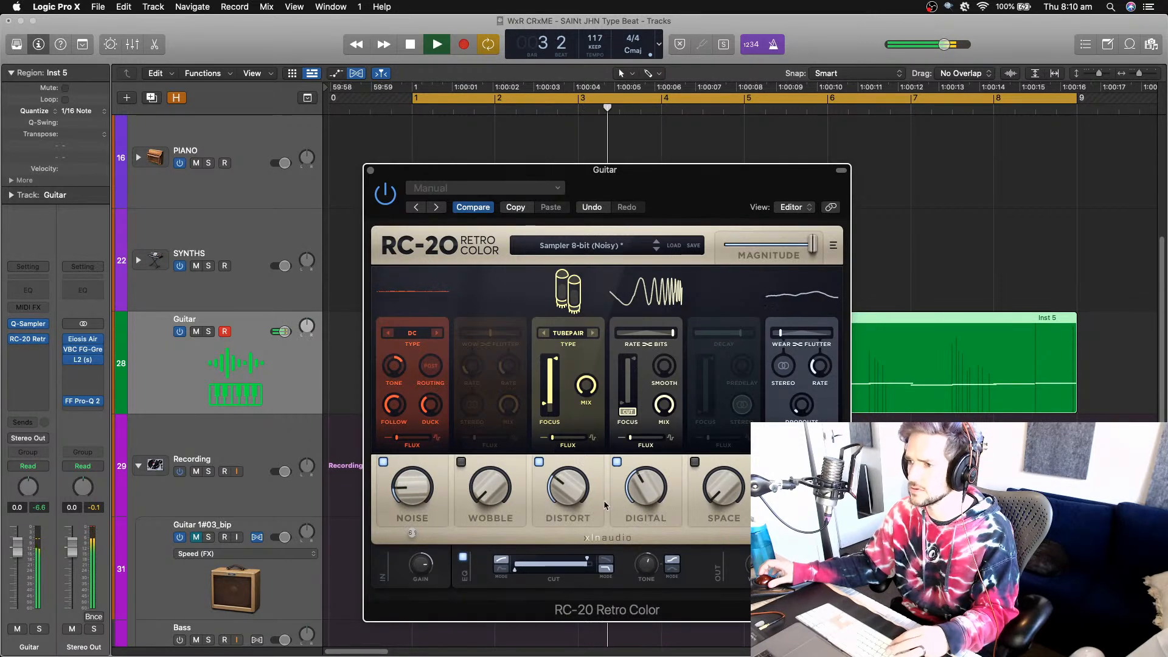
- Raise the Distort amount to about halfway and shift the magnetic Wear/Flutter balance to the middle
{"action": "left_click_drag", "start_coordinate": [568, 489], "coordinate": [650, 452]}
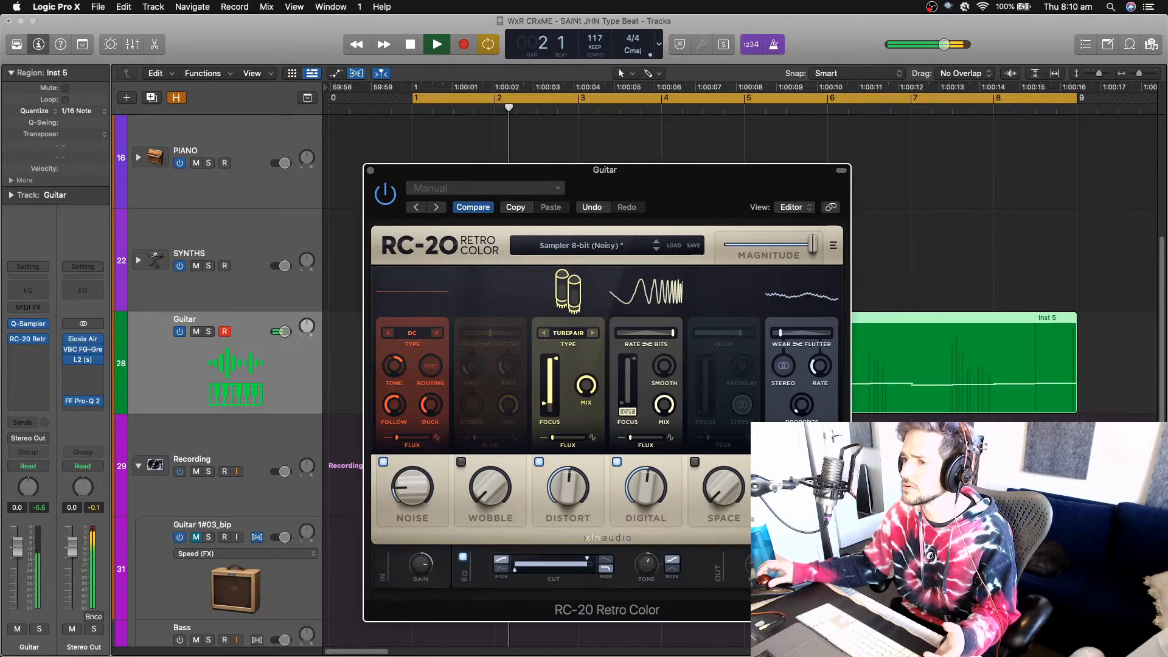
{"action": "mouse_move", "coordinate": [824, 363]}
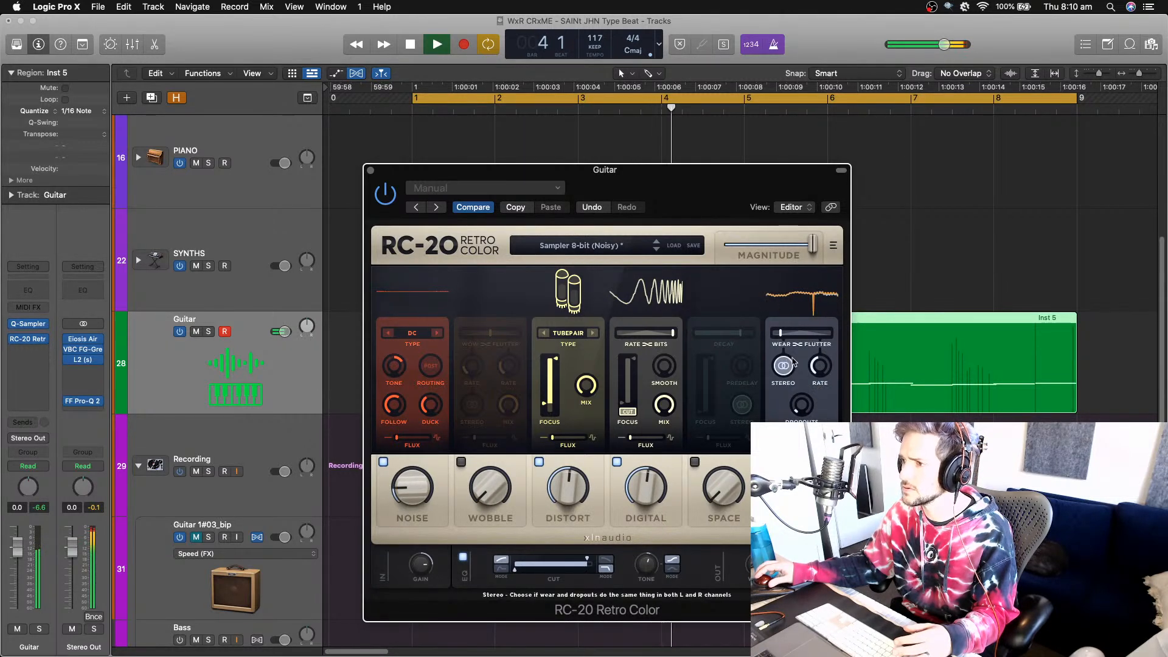
{"action": "left_click_drag", "start_coordinate": [784, 341], "coordinate": [807, 340]}
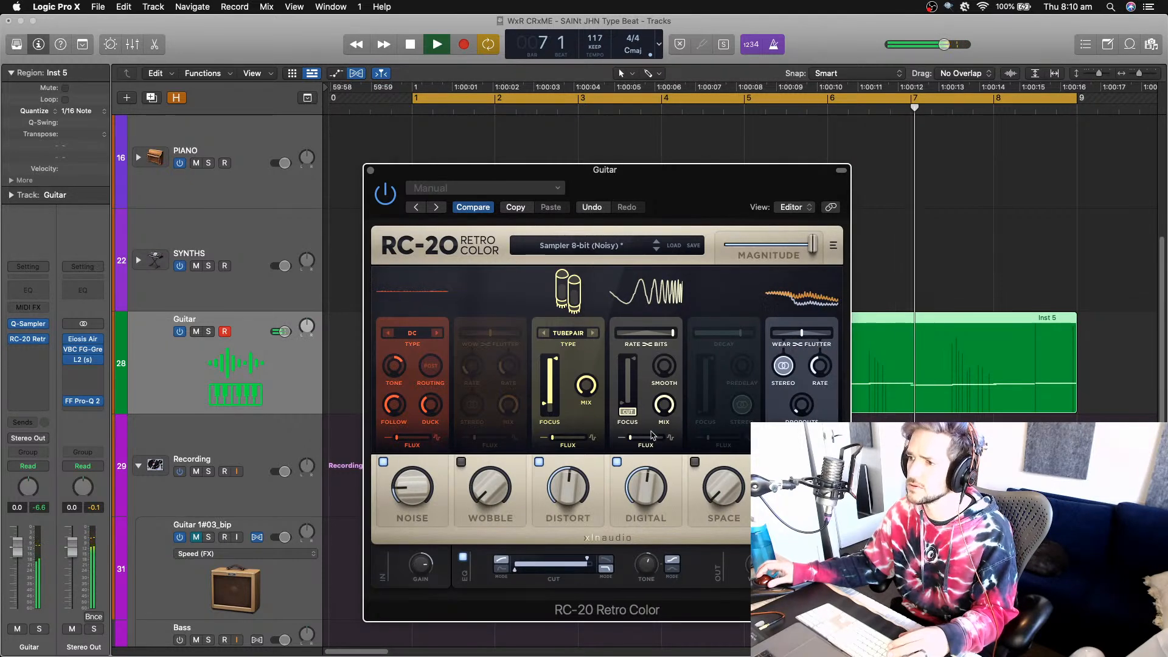
- Set the Digital amount to about 51%, lower the high end of the master cut filter and stop playback
{"action": "mouse_move", "coordinate": [661, 497]}
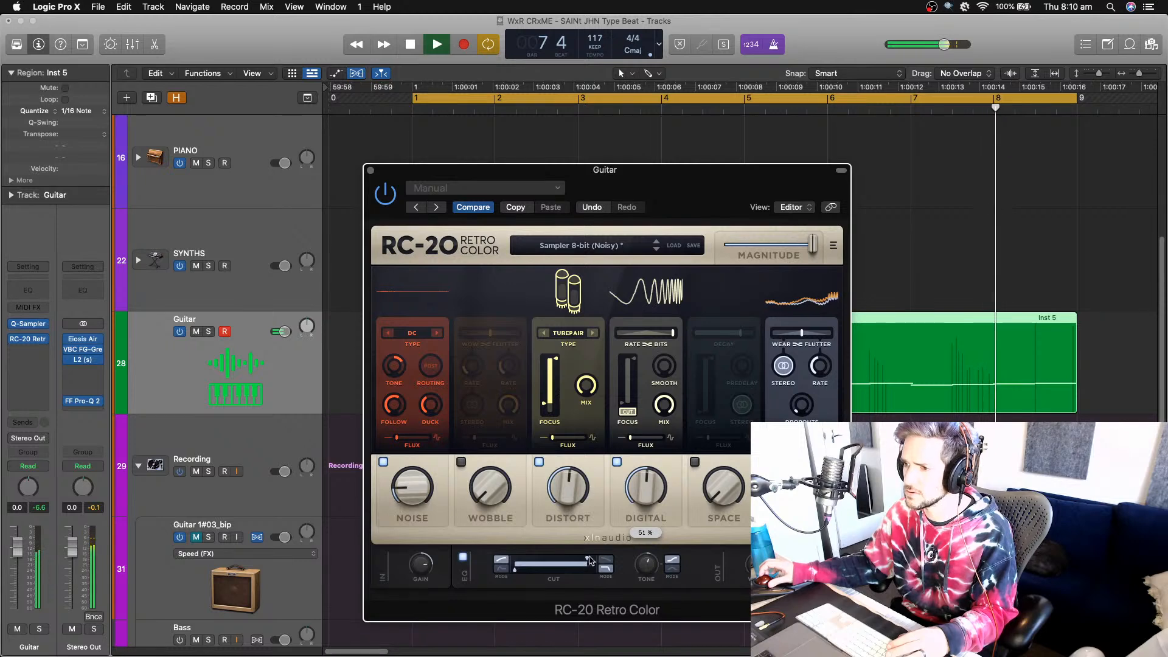
{"action": "left_click_drag", "start_coordinate": [587, 559], "coordinate": [572, 561]}
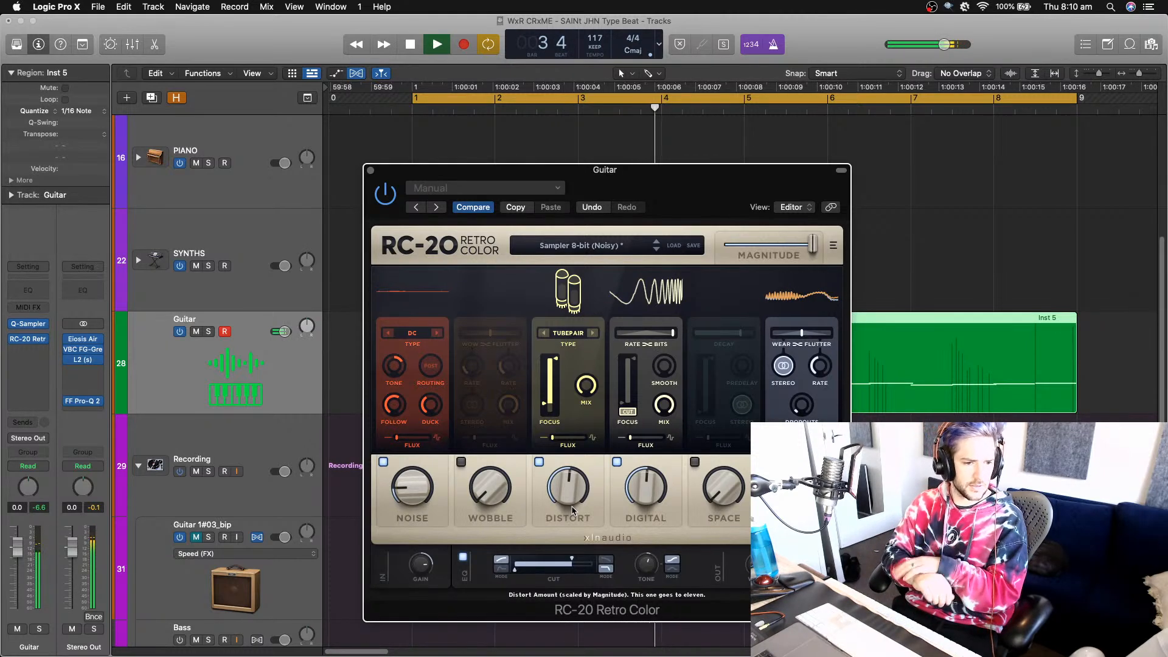
{"action": "key", "text": "space"}
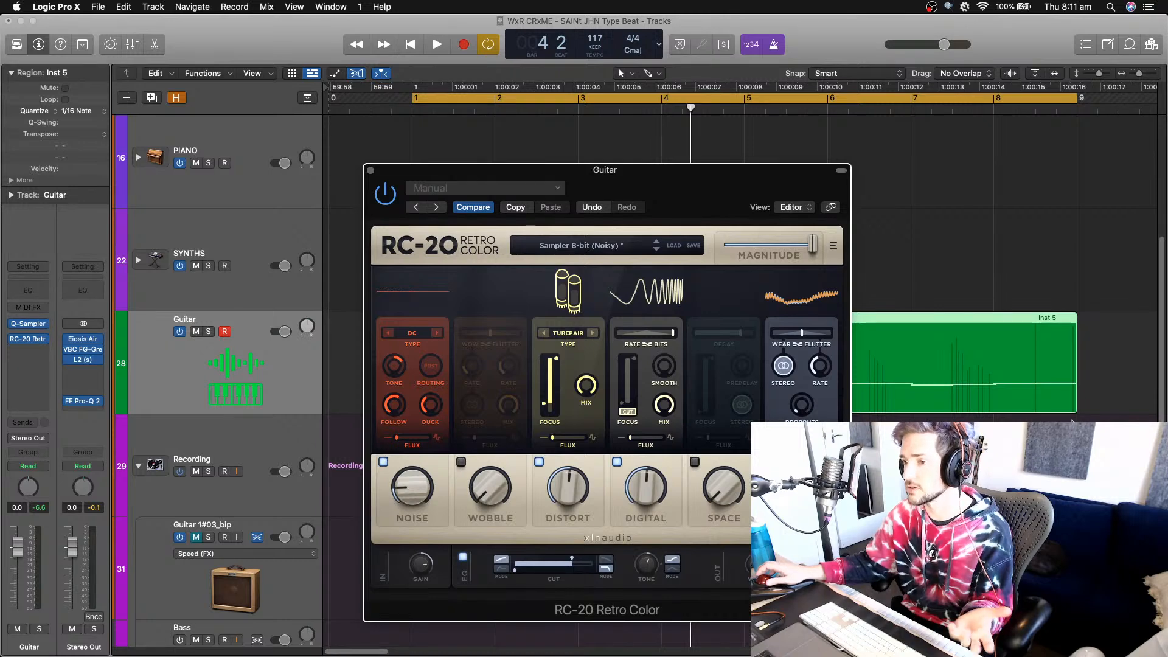
- Enable the Wobble module in stereo, set its wow rate to 0.6 Hz and shift its balance fully toward wow
{"action": "key", "text": "space"}
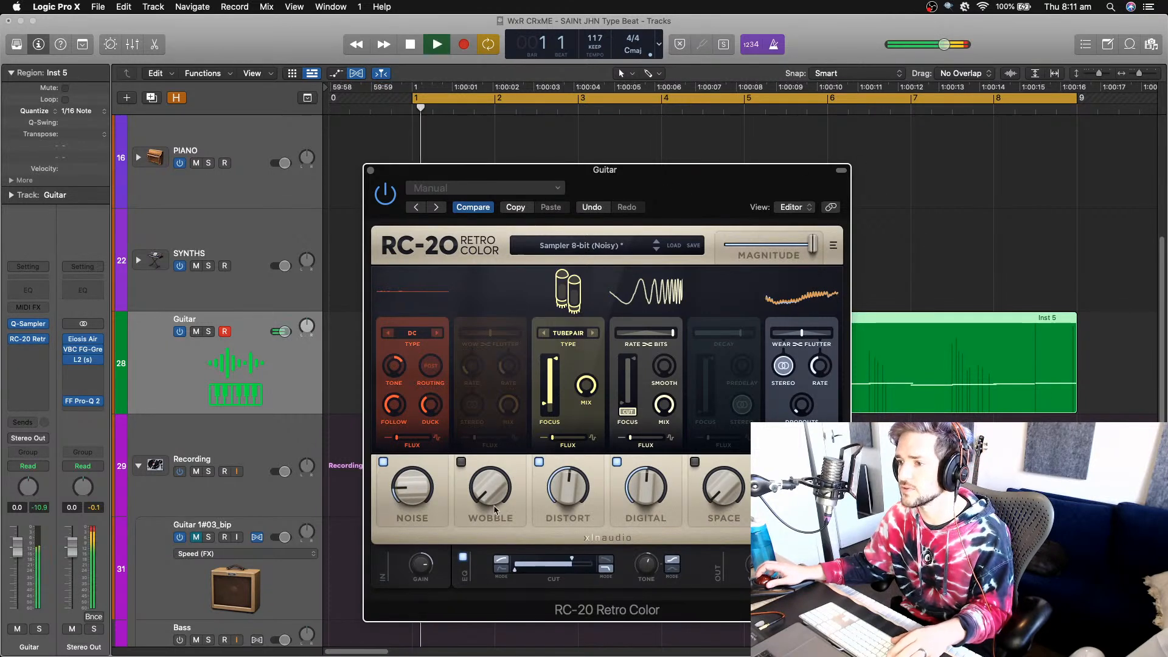
{"action": "left_click", "coordinate": [461, 462]}
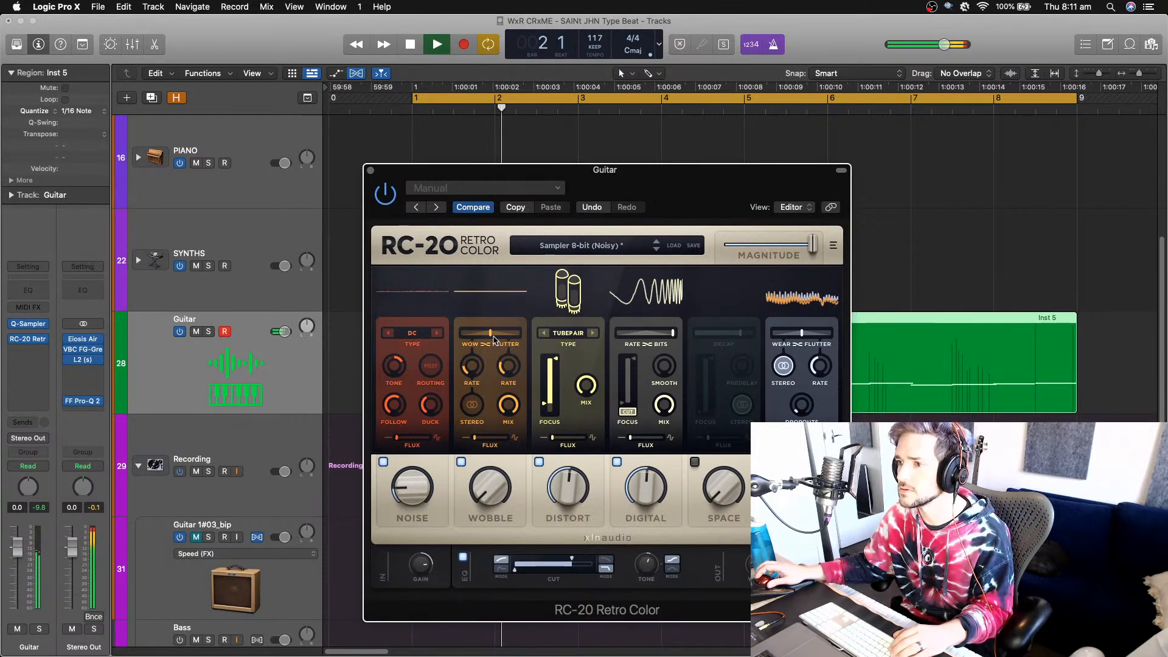
{"action": "left_click_drag", "start_coordinate": [491, 338], "coordinate": [490, 363]}
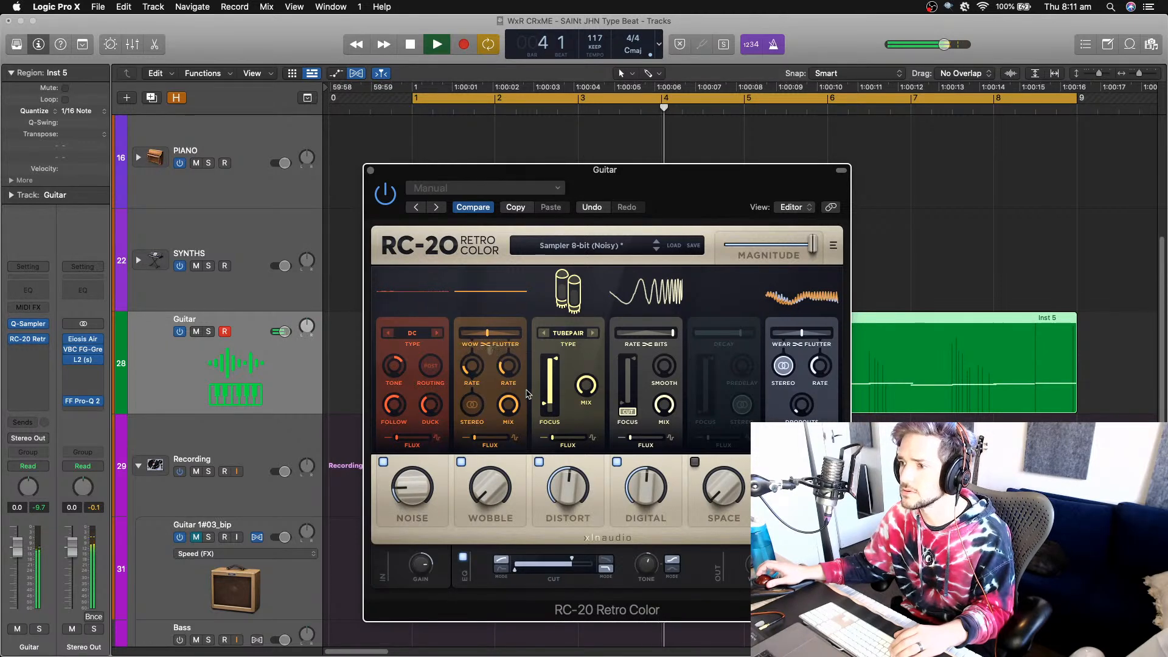
{"action": "left_click_drag", "start_coordinate": [474, 374], "coordinate": [475, 357]}
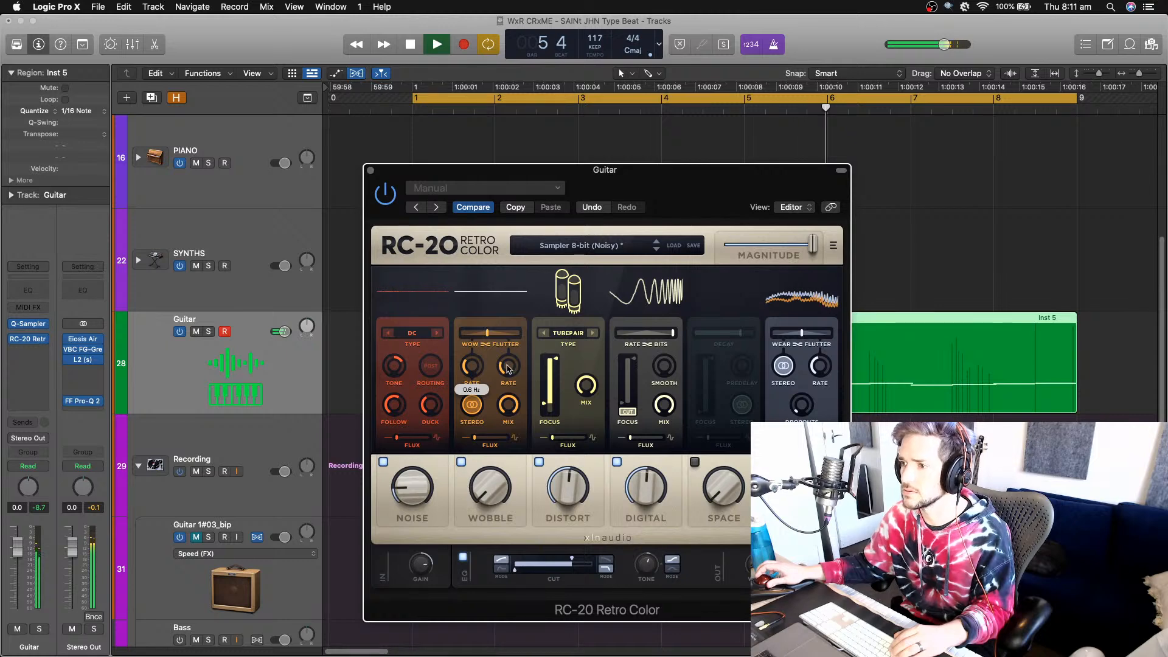
{"action": "left_click_drag", "start_coordinate": [486, 333], "coordinate": [467, 335]}
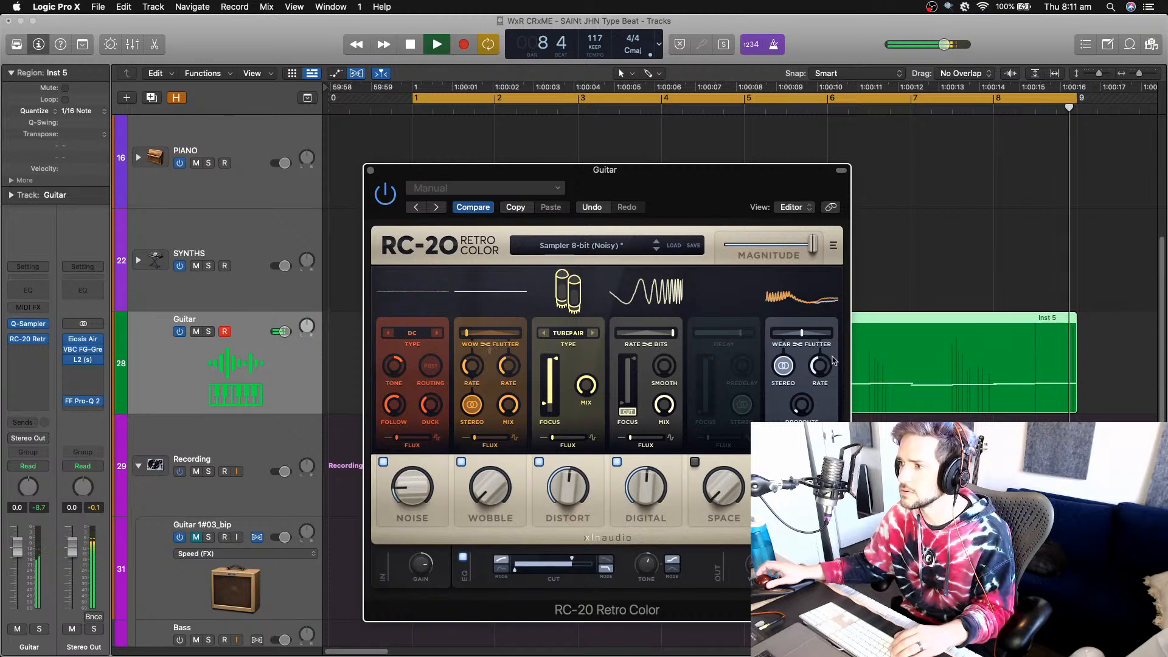
- Adjust the magnetic module's flutter rate and balance, compare it with the module bypassed, and lower the Noise amount
{"action": "mouse_move", "coordinate": [824, 370]}
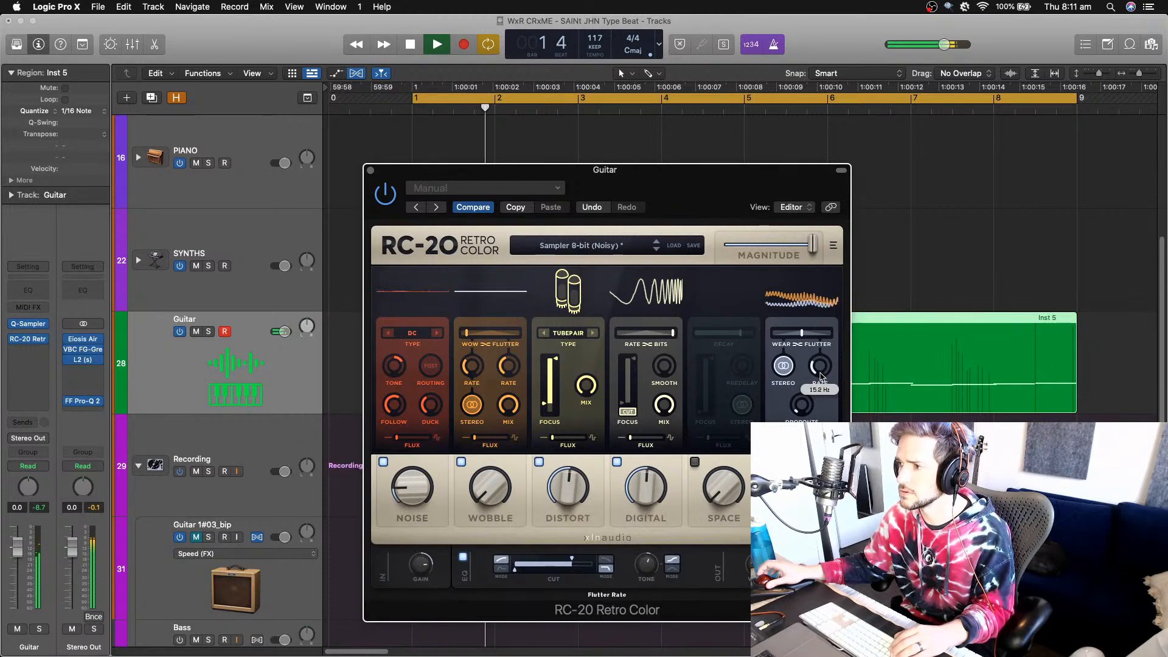
{"action": "left_click_drag", "start_coordinate": [819, 366], "coordinate": [823, 336]}
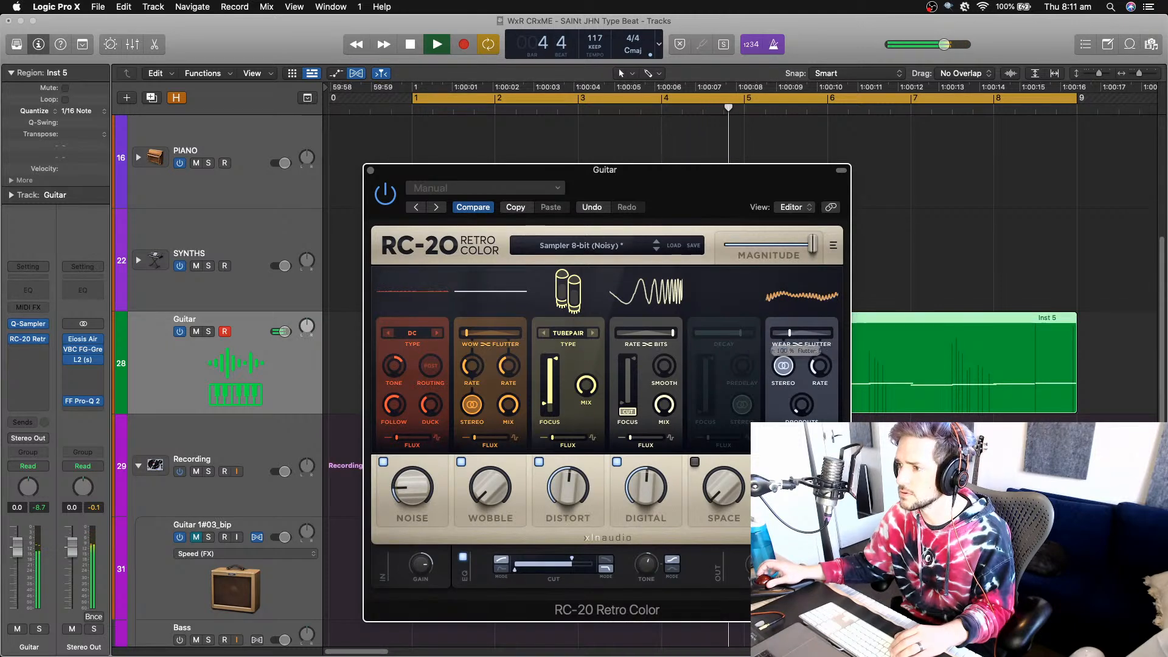
{"action": "left_click", "coordinate": [772, 461]}
{"action": "left_click", "coordinate": [773, 461]}
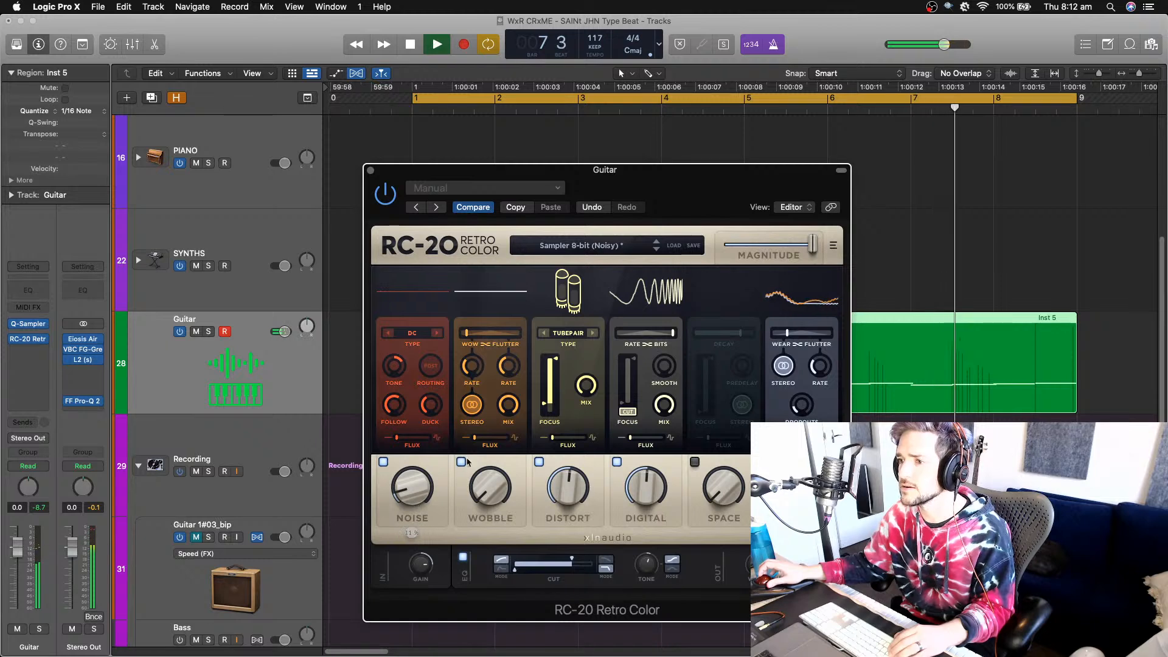
{"action": "left_click_drag", "start_coordinate": [408, 501], "coordinate": [408, 512]}
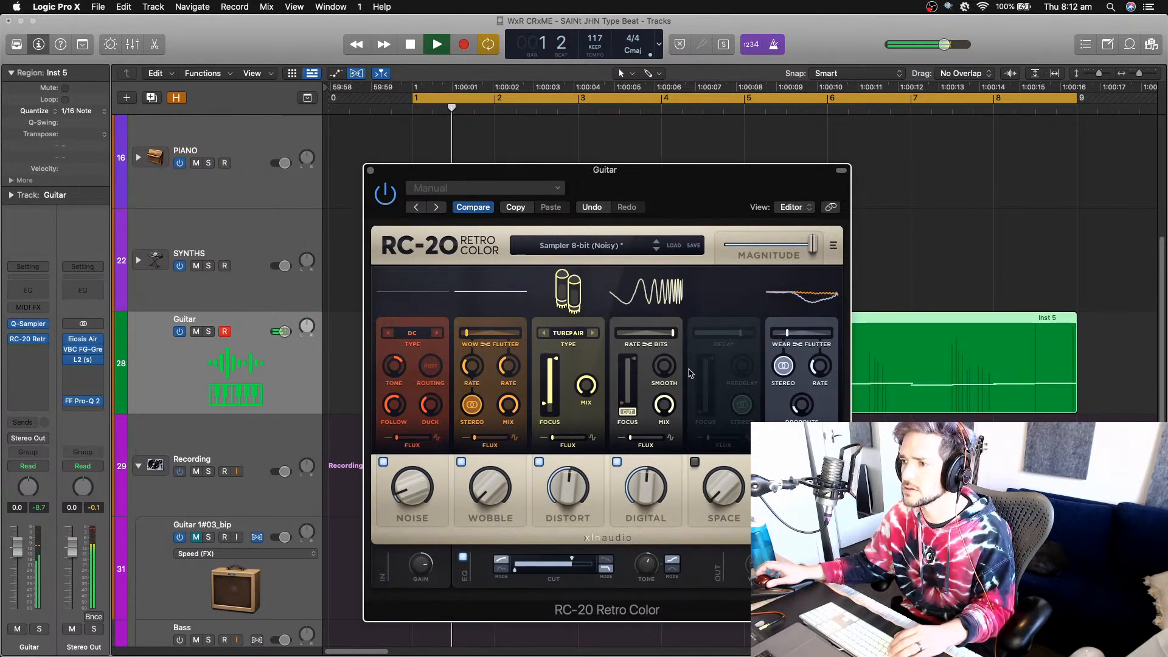
- Shift the Wobble balance toward flutter, adjust the flutter rate and set the Wobble amount to about 10%
{"action": "left_click_drag", "start_coordinate": [468, 333], "coordinate": [504, 337]}
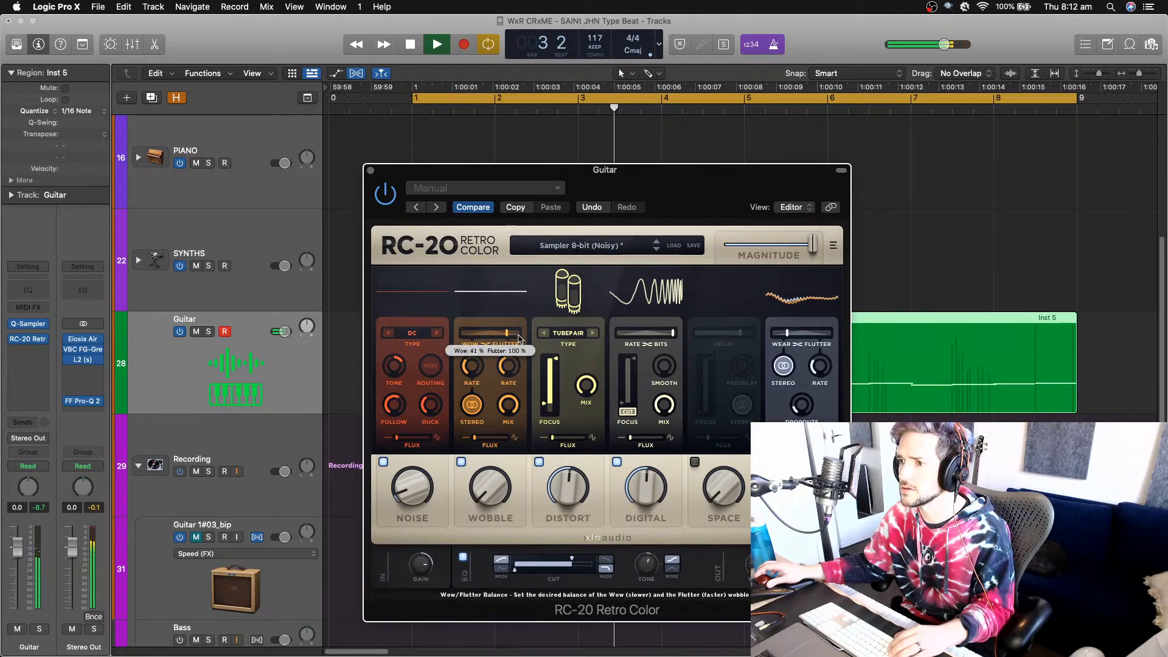
{"action": "left_click_drag", "start_coordinate": [519, 338], "coordinate": [523, 339]}
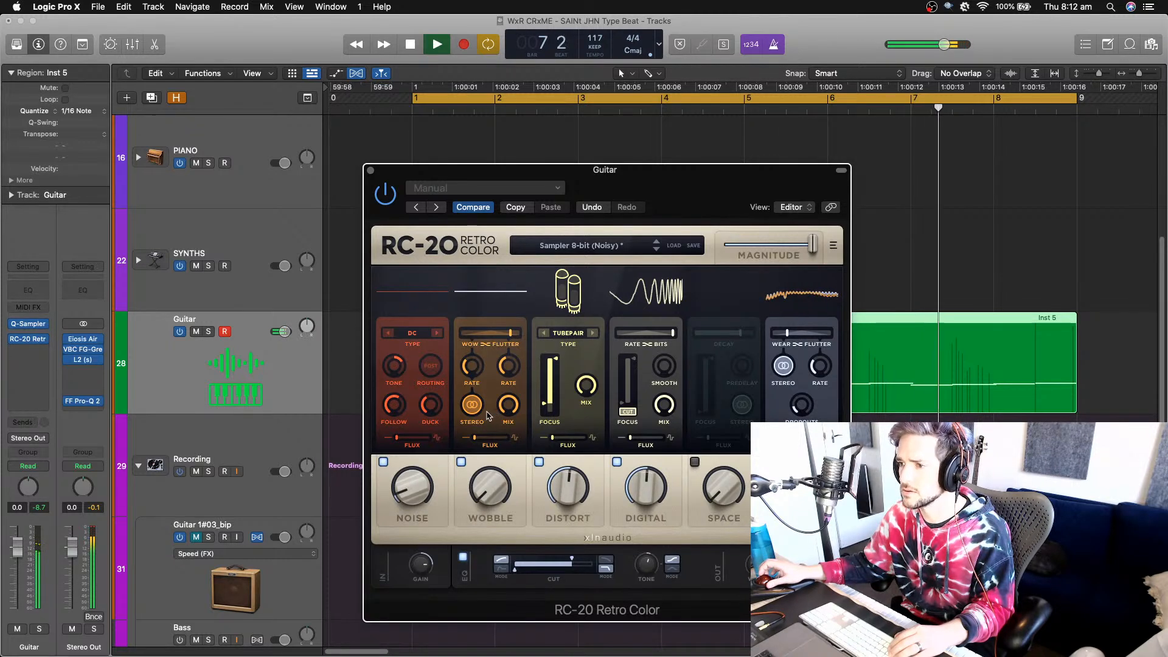
{"action": "left_click_drag", "start_coordinate": [512, 366], "coordinate": [515, 353]}
{"action": "left_click_drag", "start_coordinate": [489, 480], "coordinate": [488, 492]}
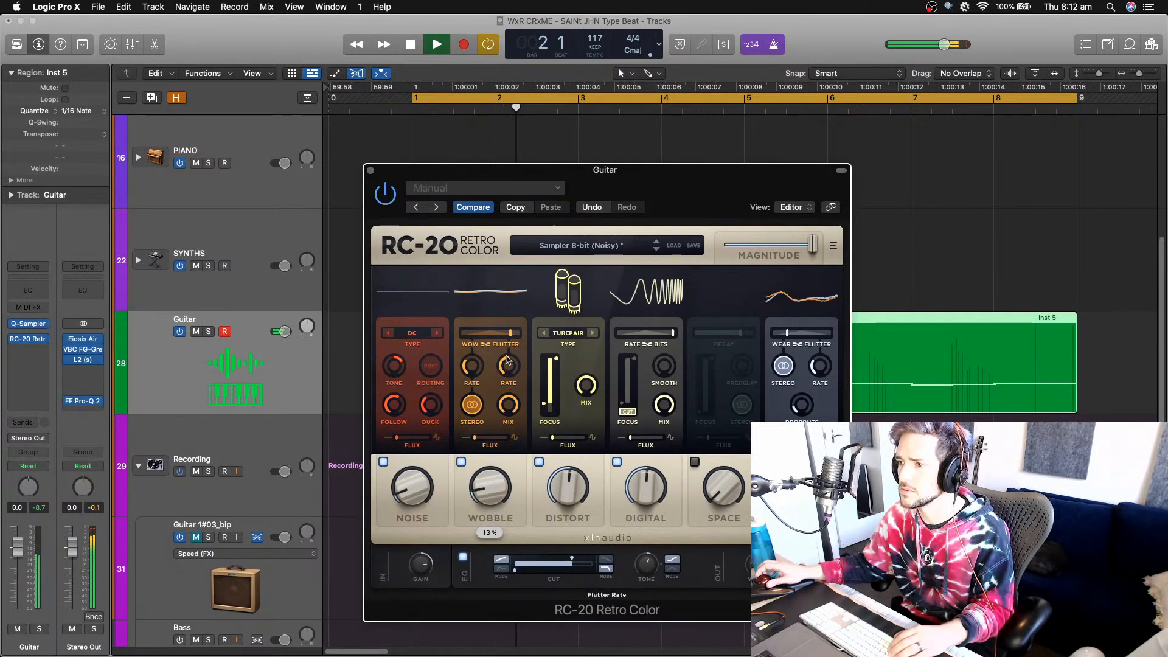
{"action": "left_click_drag", "start_coordinate": [510, 367], "coordinate": [508, 383]}
{"action": "left_click_drag", "start_coordinate": [492, 500], "coordinate": [492, 505]}
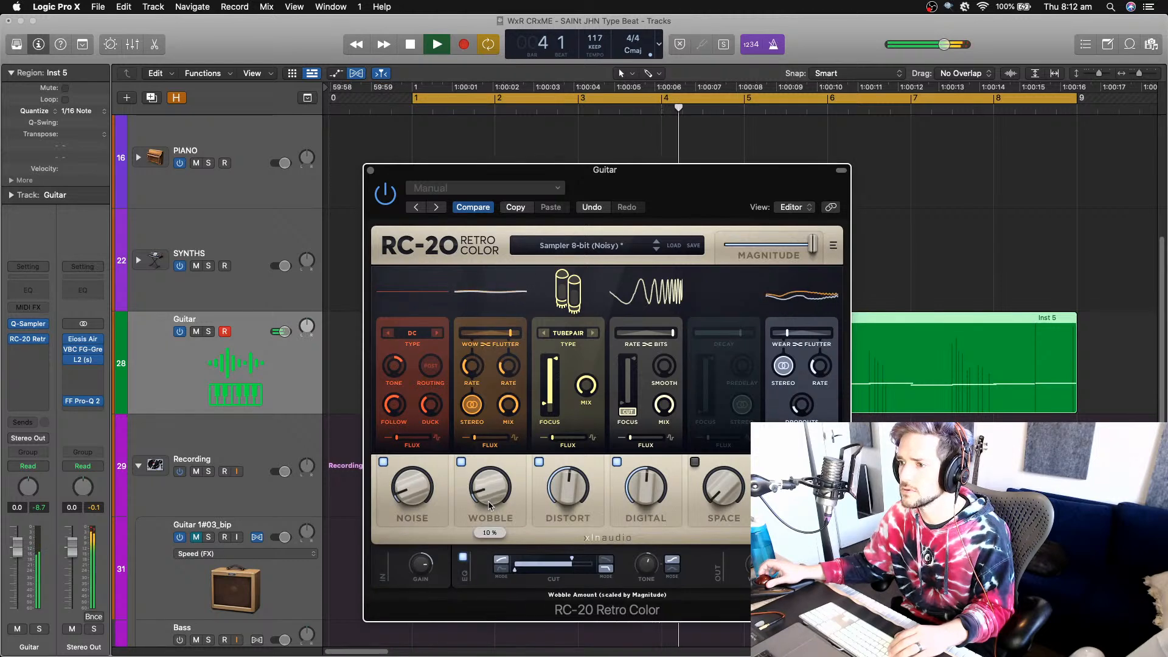
- Shift the Wobble balance back toward wow, with the Wobble amount at about 6% and its flux slightly reduced
{"action": "left_click_drag", "start_coordinate": [509, 338], "coordinate": [470, 379]}
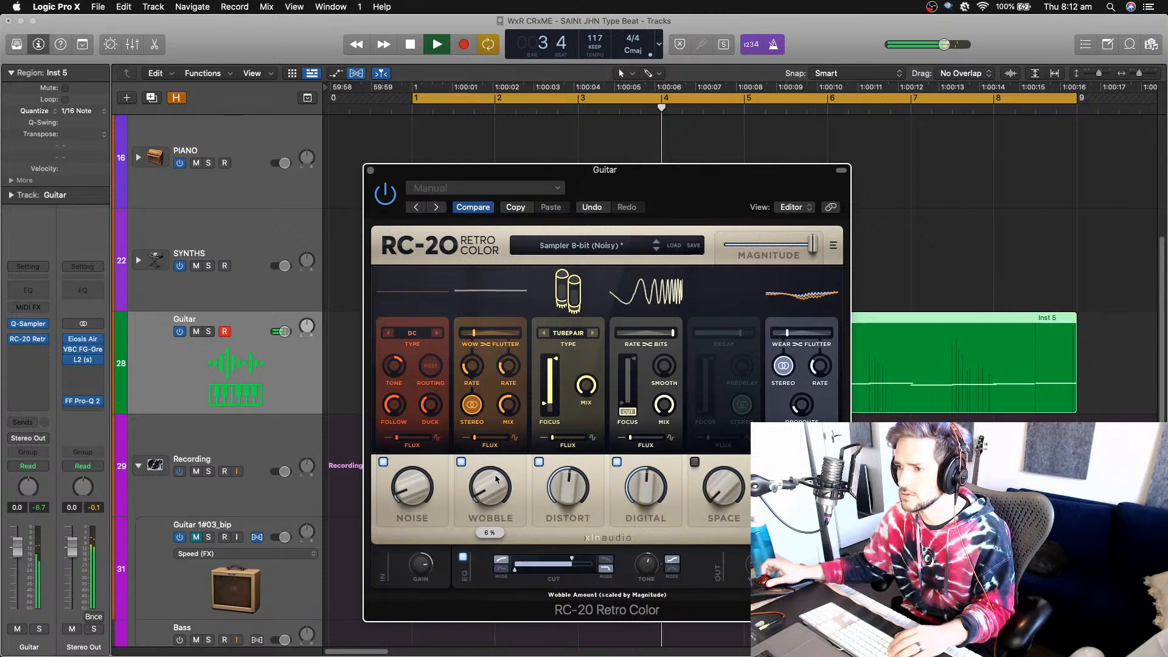
{"action": "left_click_drag", "start_coordinate": [480, 443], "coordinate": [478, 443]}
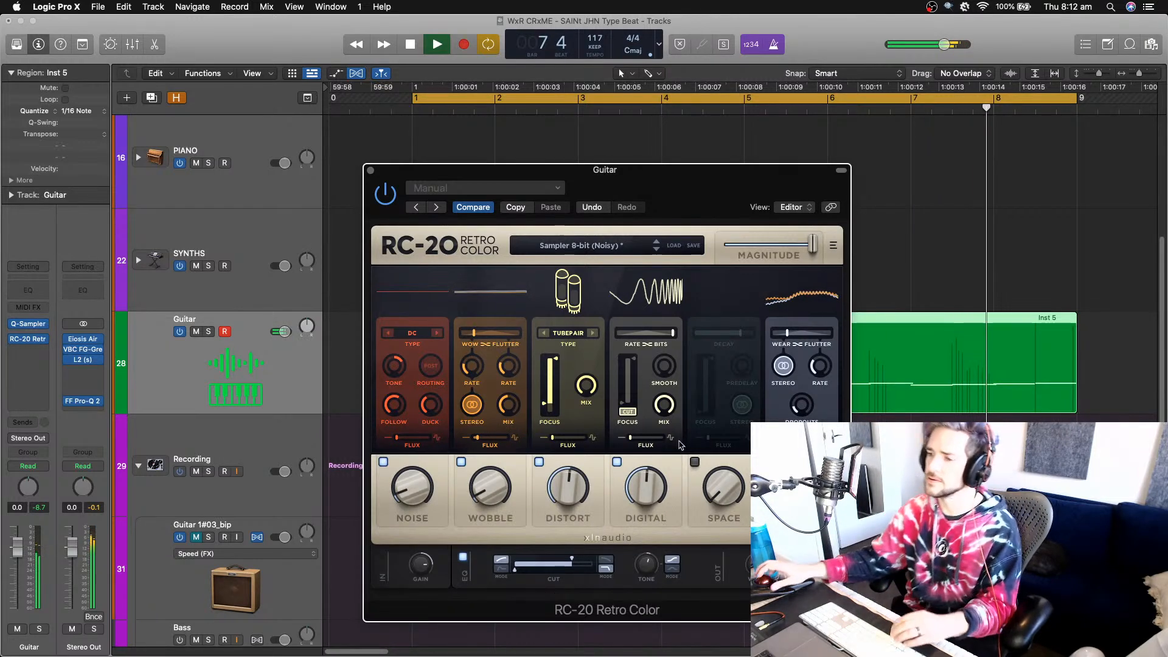
- Set the Digital amount to 53% with slightly more flux, and lower the master high cut to about 1739 Hz
{"action": "left_click_drag", "start_coordinate": [636, 491], "coordinate": [636, 488]}
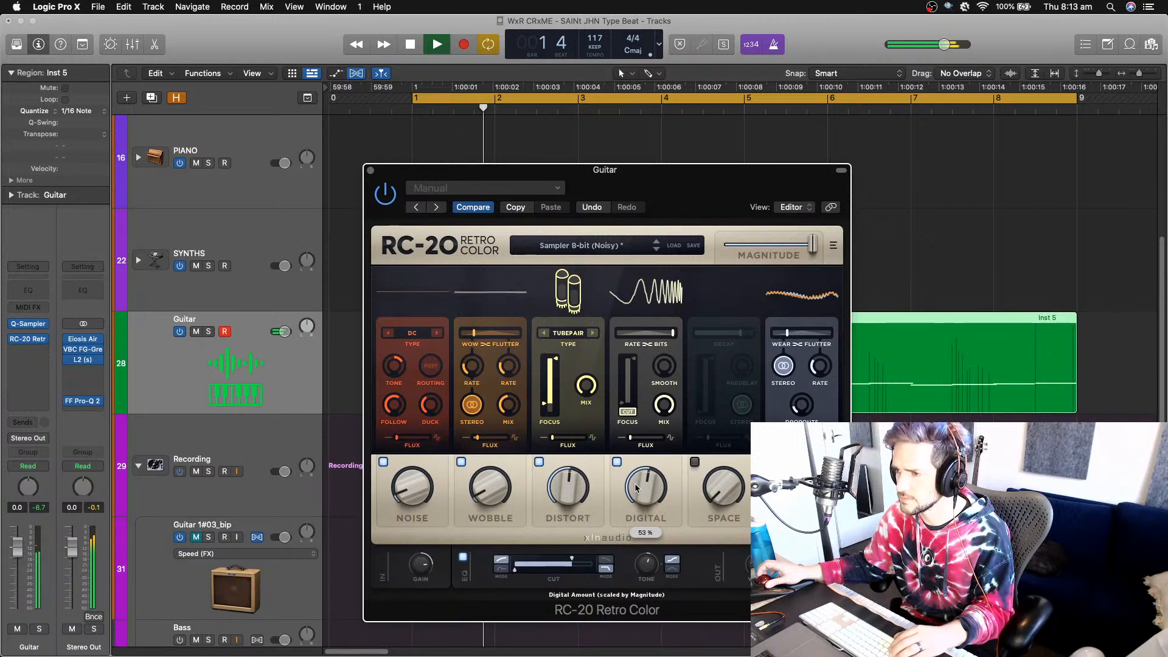
{"action": "left_click_drag", "start_coordinate": [629, 438], "coordinate": [637, 438]}
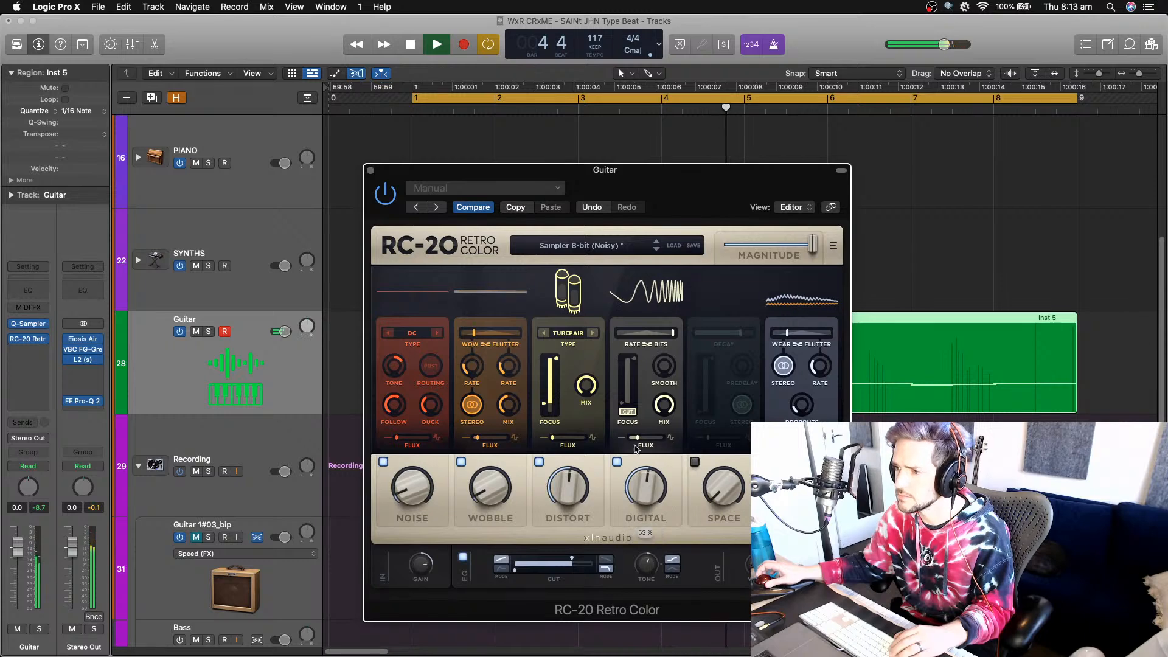
{"action": "left_click_drag", "start_coordinate": [637, 437], "coordinate": [635, 439]}
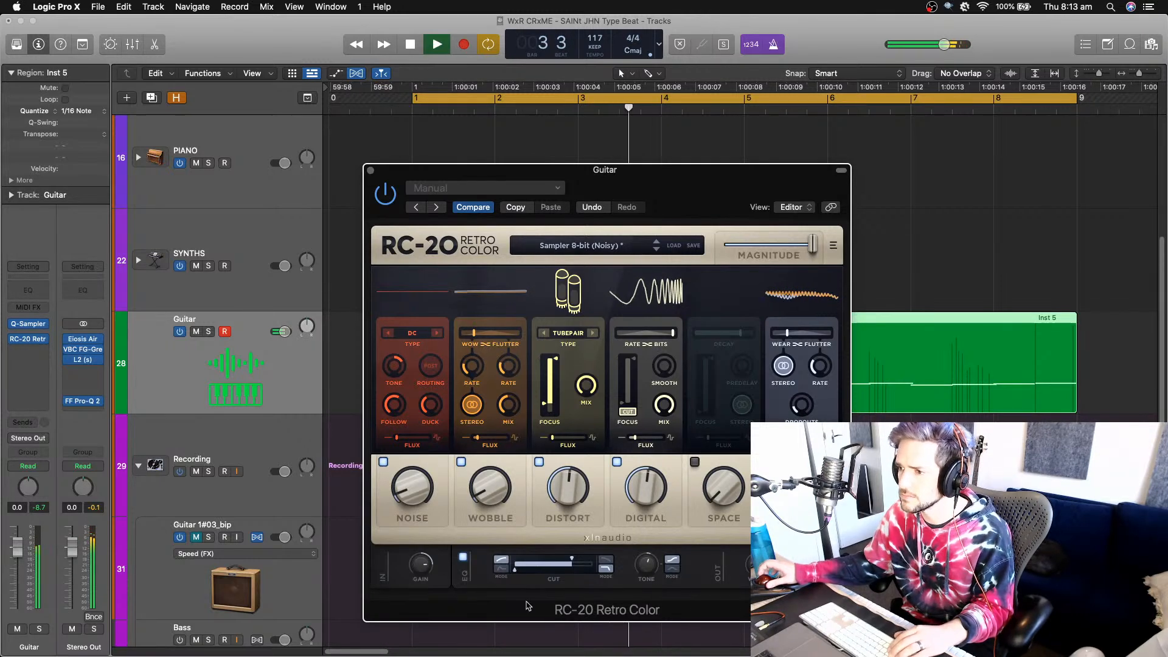
{"action": "left_click_drag", "start_coordinate": [571, 558], "coordinate": [566, 560]}
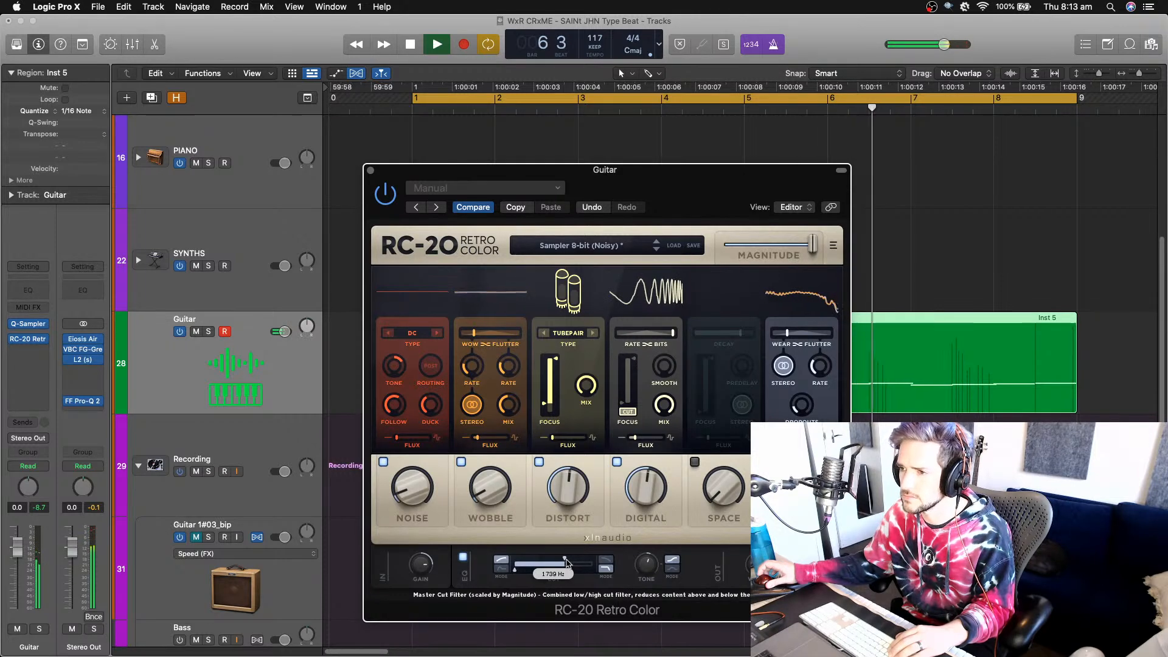
- Finish adjusting RC-20's master high cut, close the plug-in and stop playback after listening to the guitar
{"action": "left_click_drag", "start_coordinate": [566, 560], "coordinate": [566, 559]}
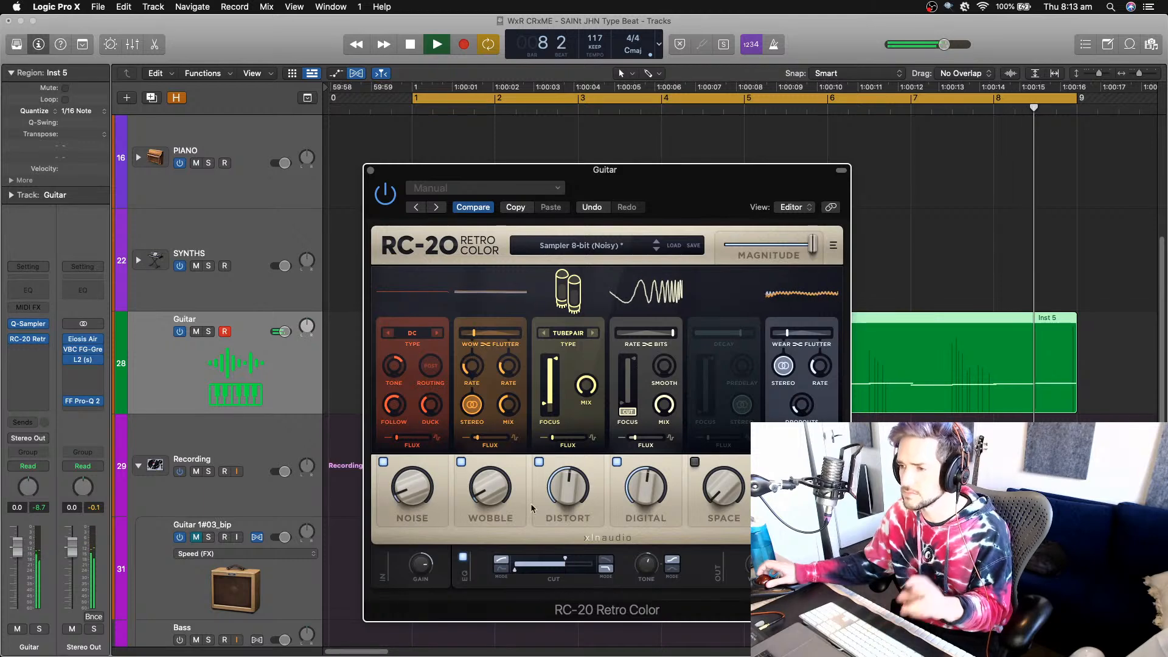
{"action": "left_click", "coordinate": [371, 171]}
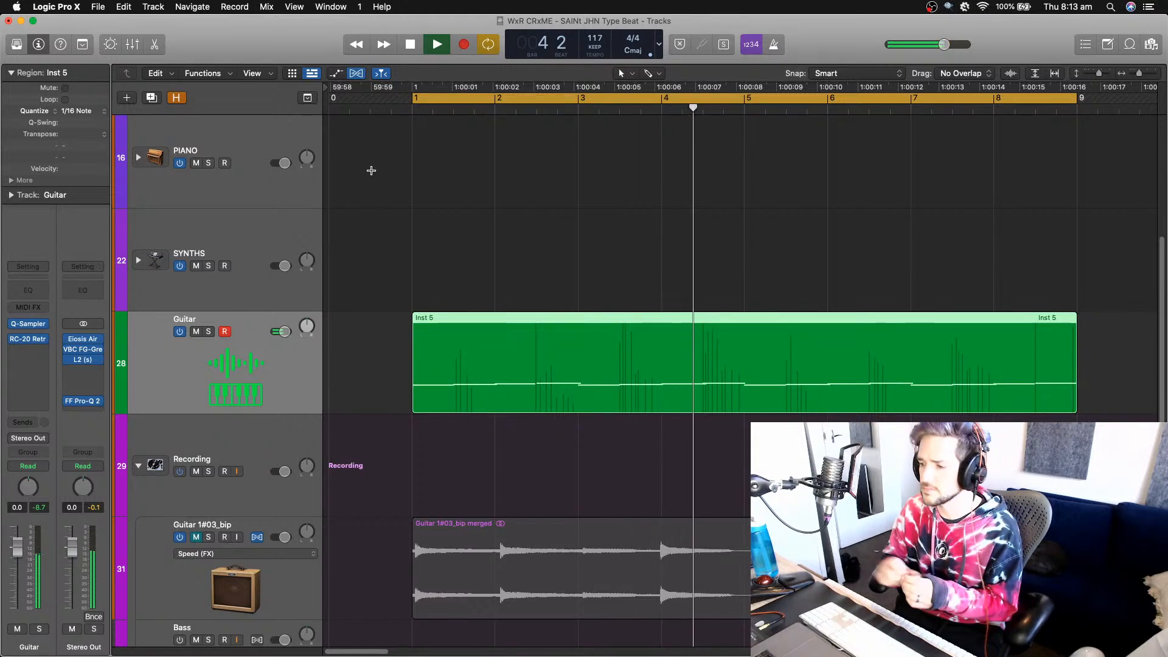
{"action": "key", "text": "space"}
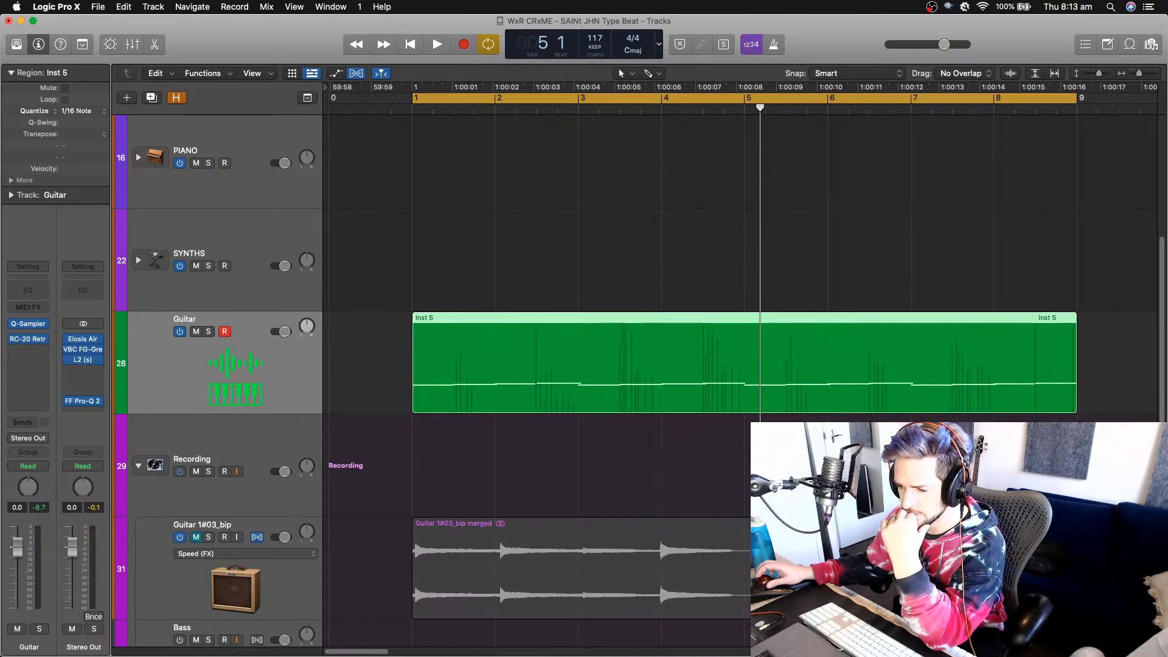
- Import the Thunder_Rain_PSEF.312 audio file from Finder onto a new track below the voice tag, starting at bar 1
{"action": "key", "text": "super+Tab"}
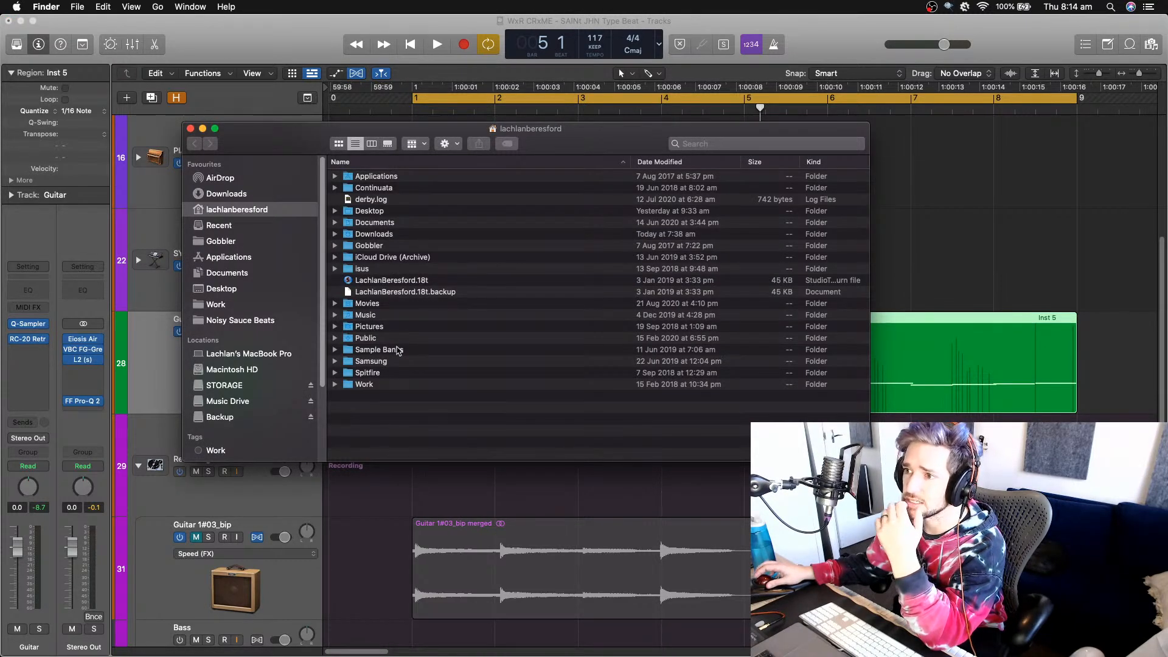
{"action": "double_click", "coordinate": [255, 129]}
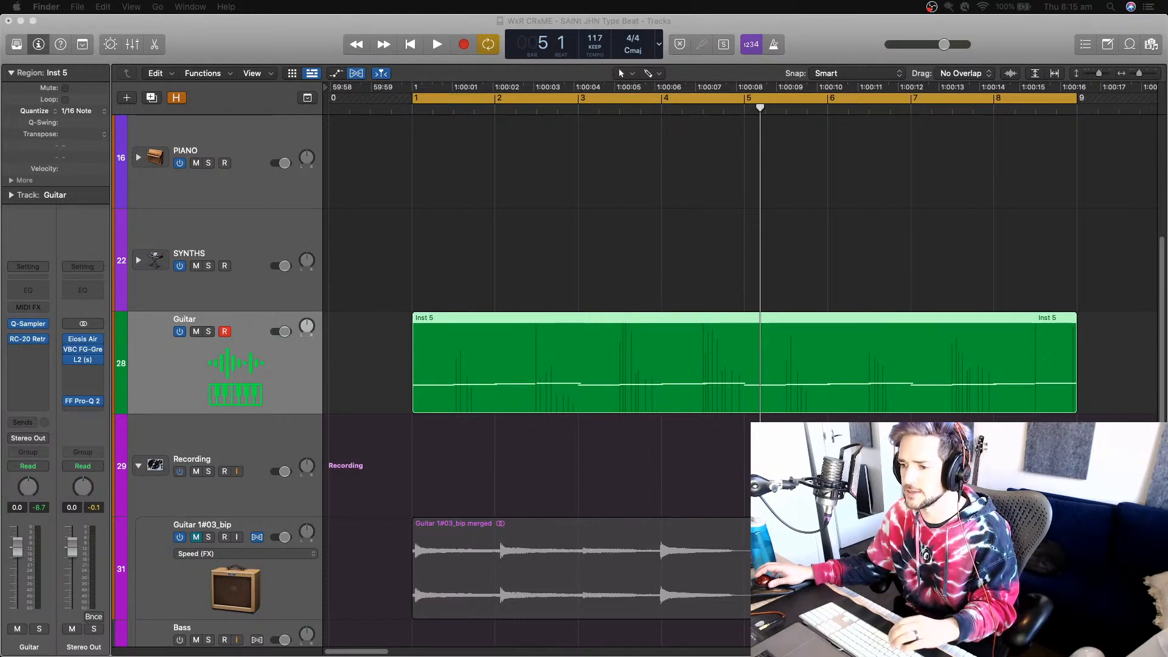
{"action": "scroll", "coordinate": [545, 591], "scroll_direction": "down", "scroll_amount": 10}
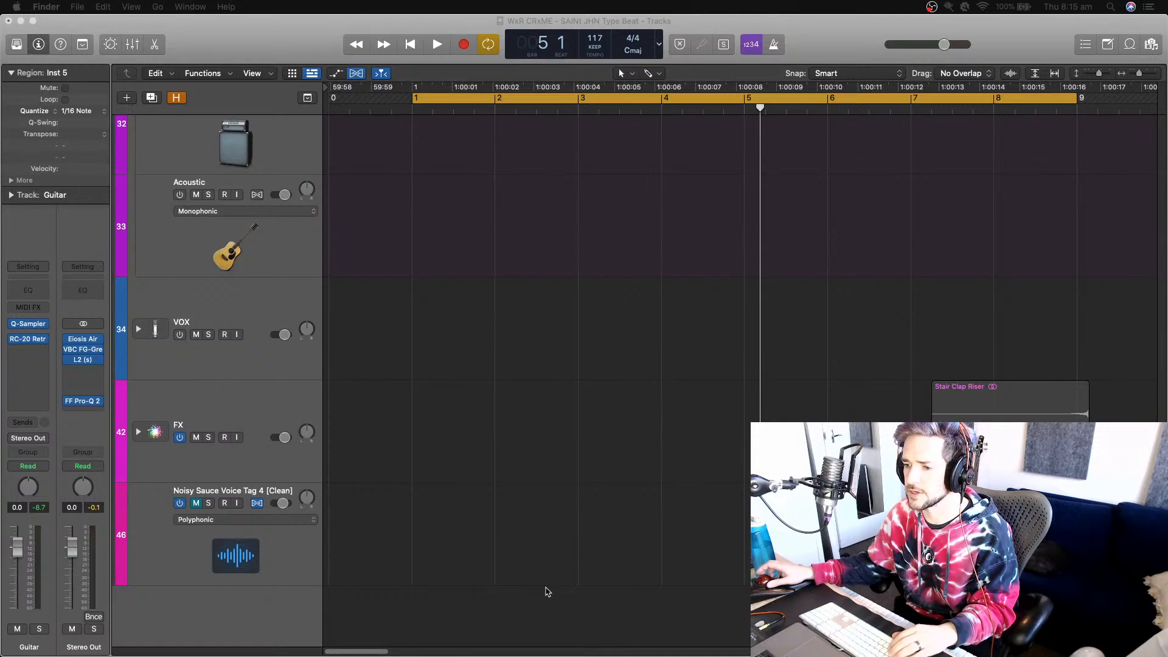
{"action": "left_click_drag", "start_coordinate": [425, 656], "coordinate": [407, 621]}
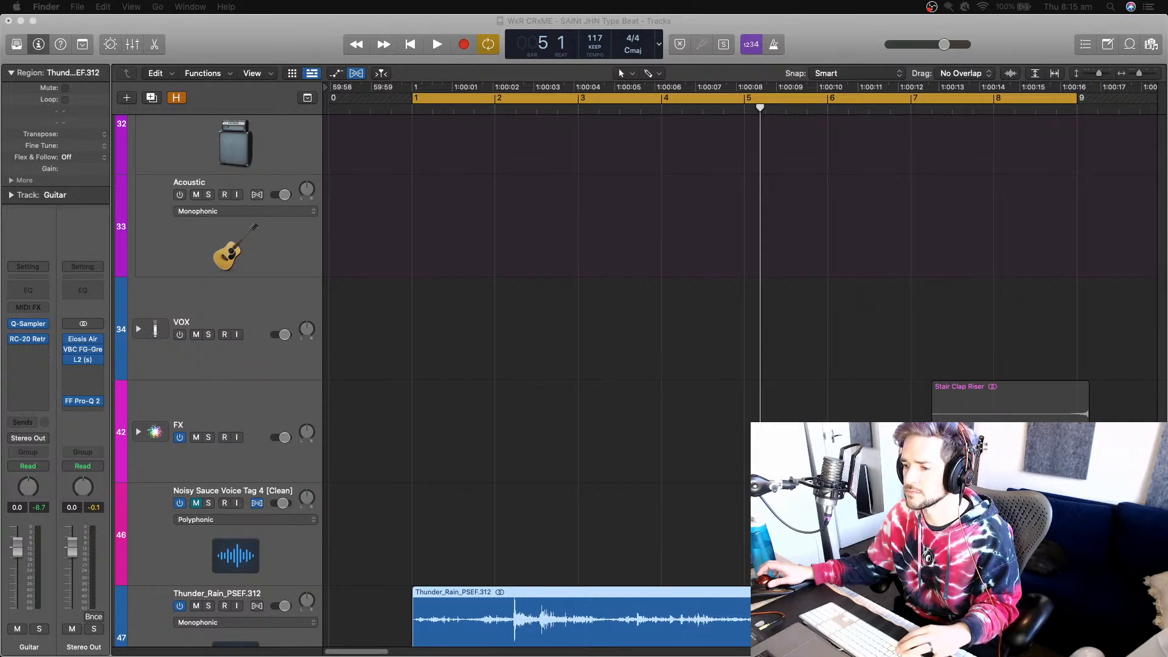
{"action": "left_click", "coordinate": [442, 238]}
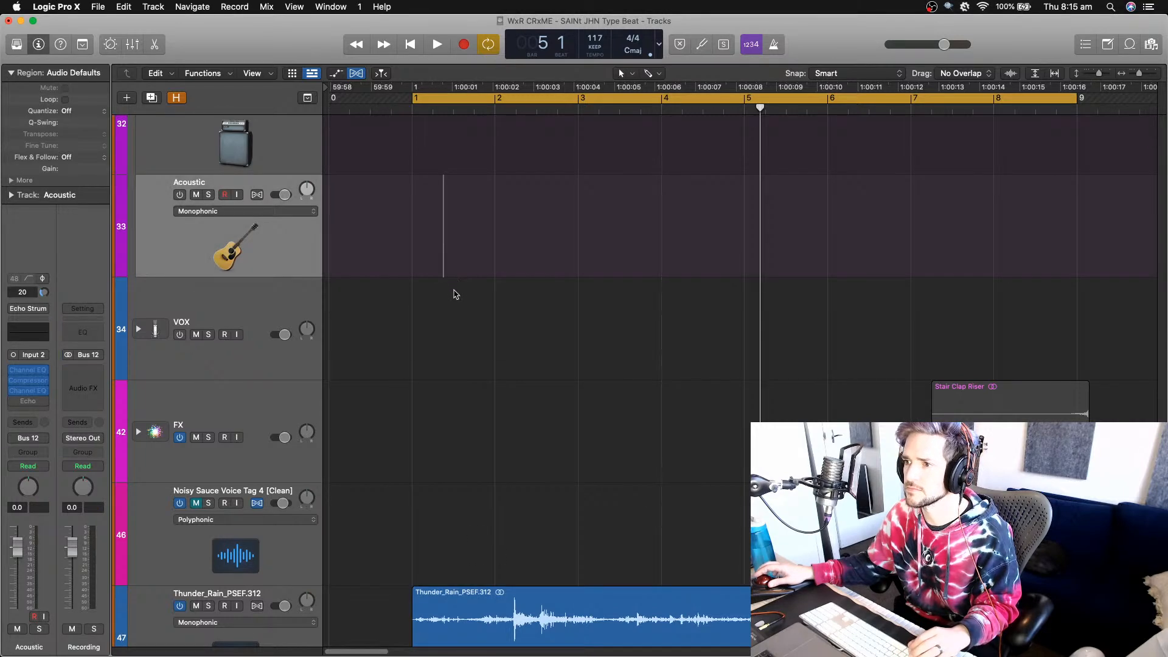
{"action": "scroll", "coordinate": [544, 431], "scroll_direction": "down", "scroll_amount": 3}
{"action": "left_click", "coordinate": [544, 431], "text": "ctrl+alt"}
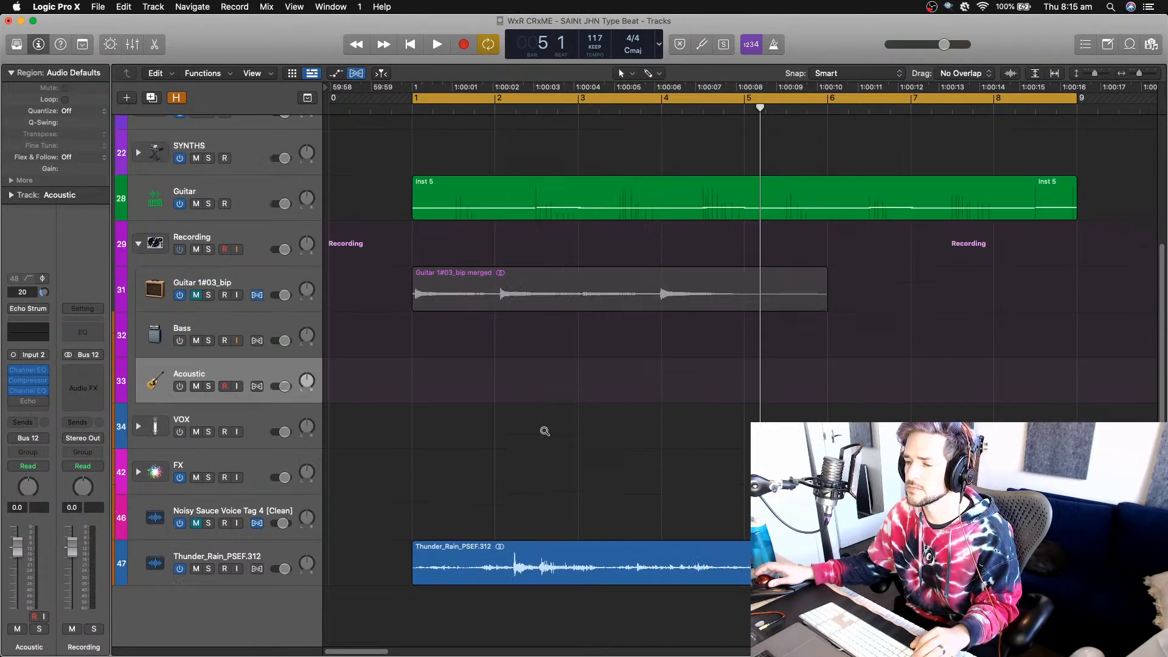
- Set the Thunder_Rain track's volume to about -13.4 dB while listening to it against the guitar loop
{"action": "left_click", "coordinate": [283, 571]}
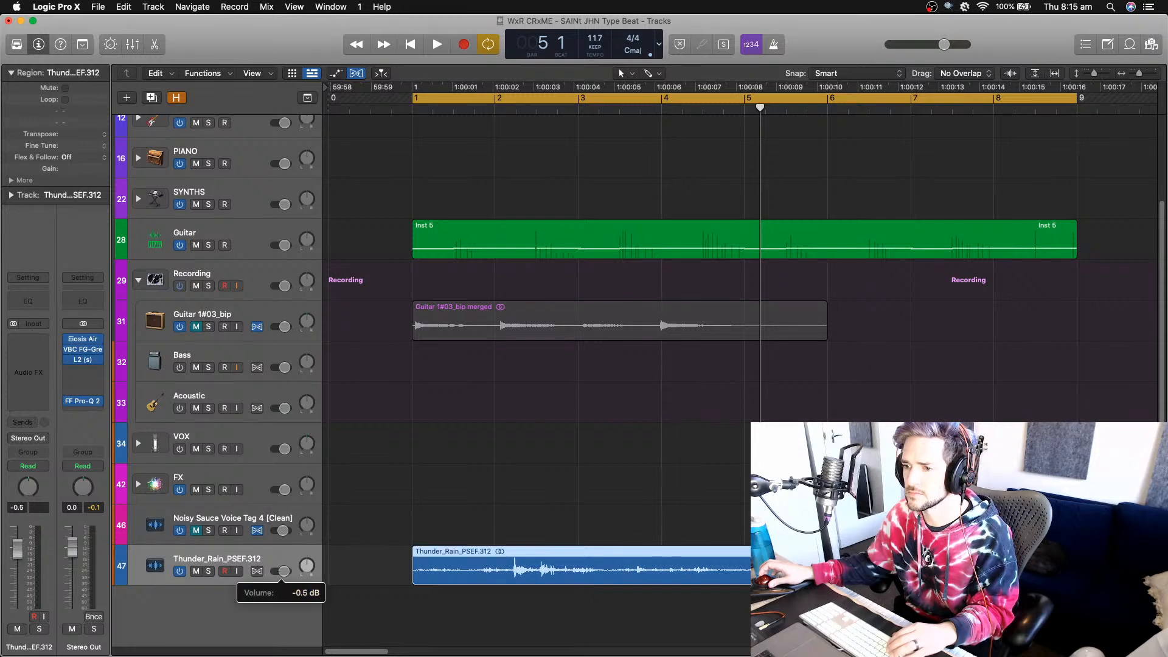
{"action": "left_click_drag", "start_coordinate": [277, 572], "coordinate": [276, 572]}
{"action": "key", "text": "space"}
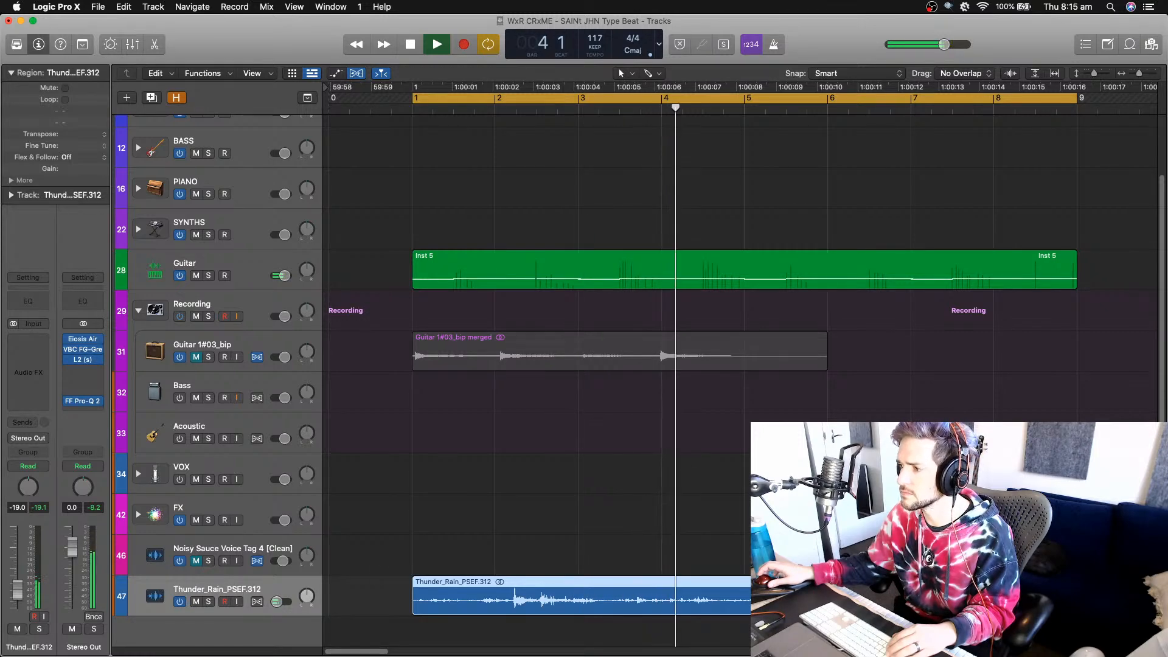
{"action": "left_click", "coordinate": [664, 527]}
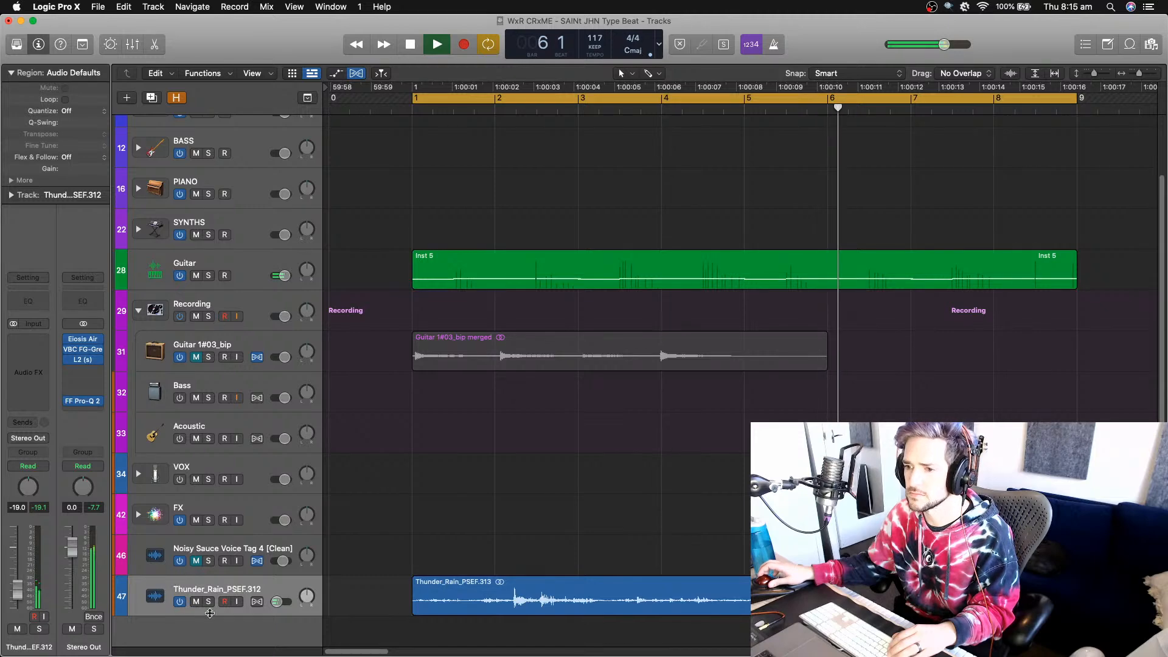
{"action": "left_click_drag", "start_coordinate": [279, 602], "coordinate": [285, 603]}
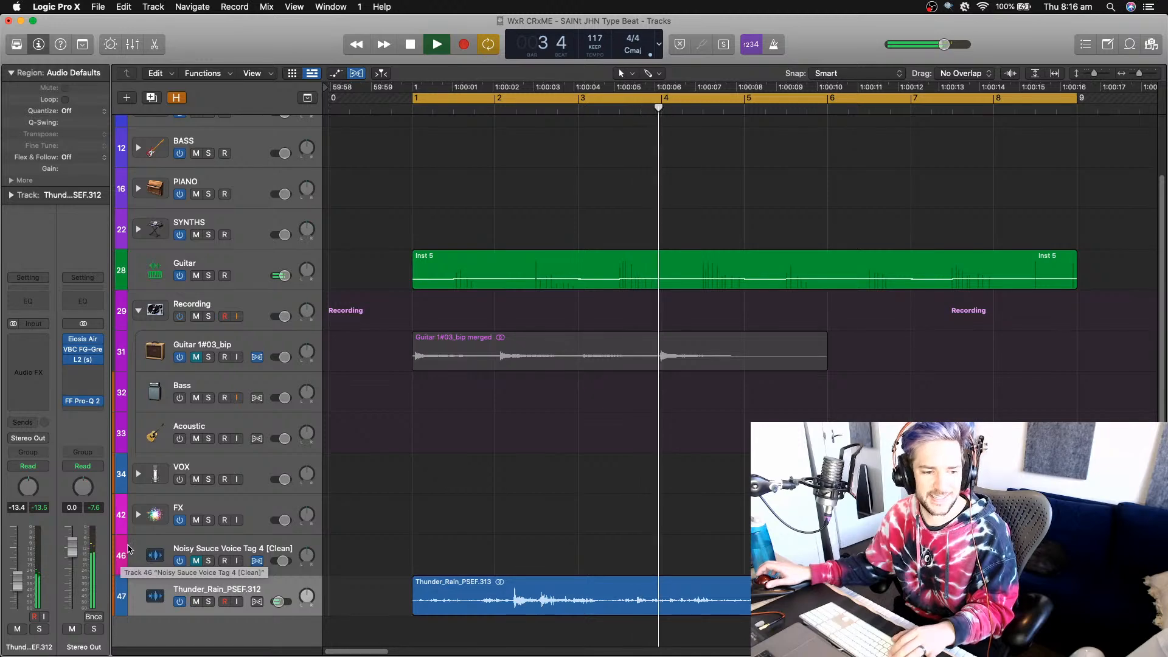
{"action": "key", "text": "space"}
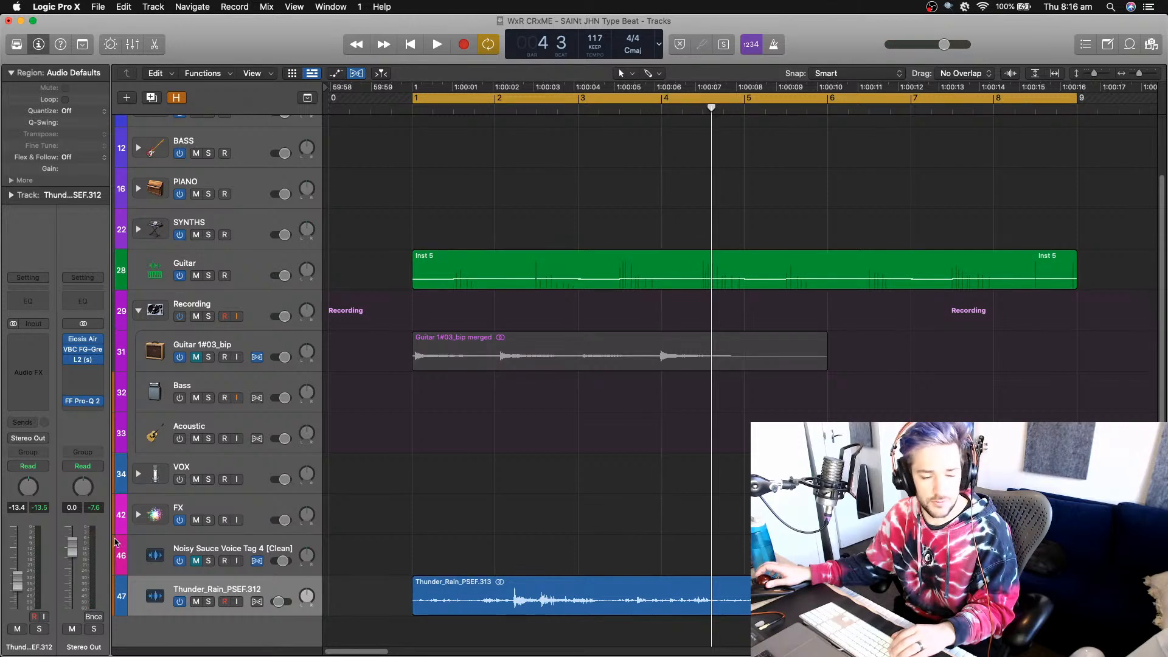
- Add a Channel EQ to the Thunder_Rain track with a low cut at about 115 Hz and a high cut at about 3080 Hz
{"action": "left_click", "coordinate": [37, 344]}
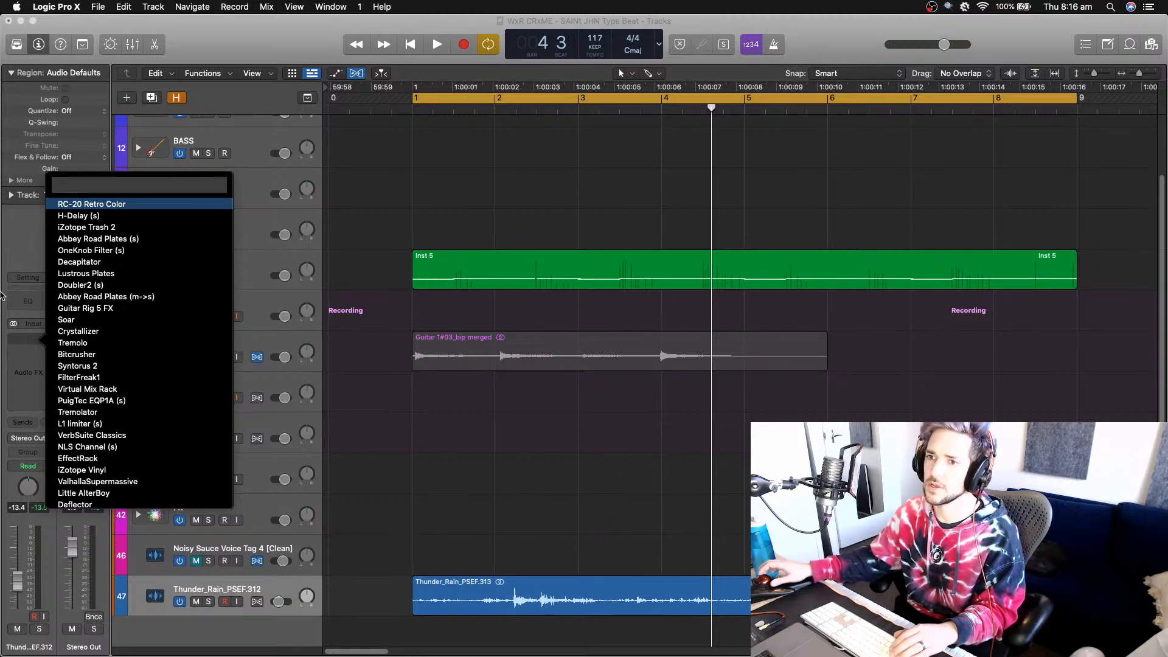
{"action": "left_click", "coordinate": [33, 244]}
{"action": "left_click", "coordinate": [32, 301]}
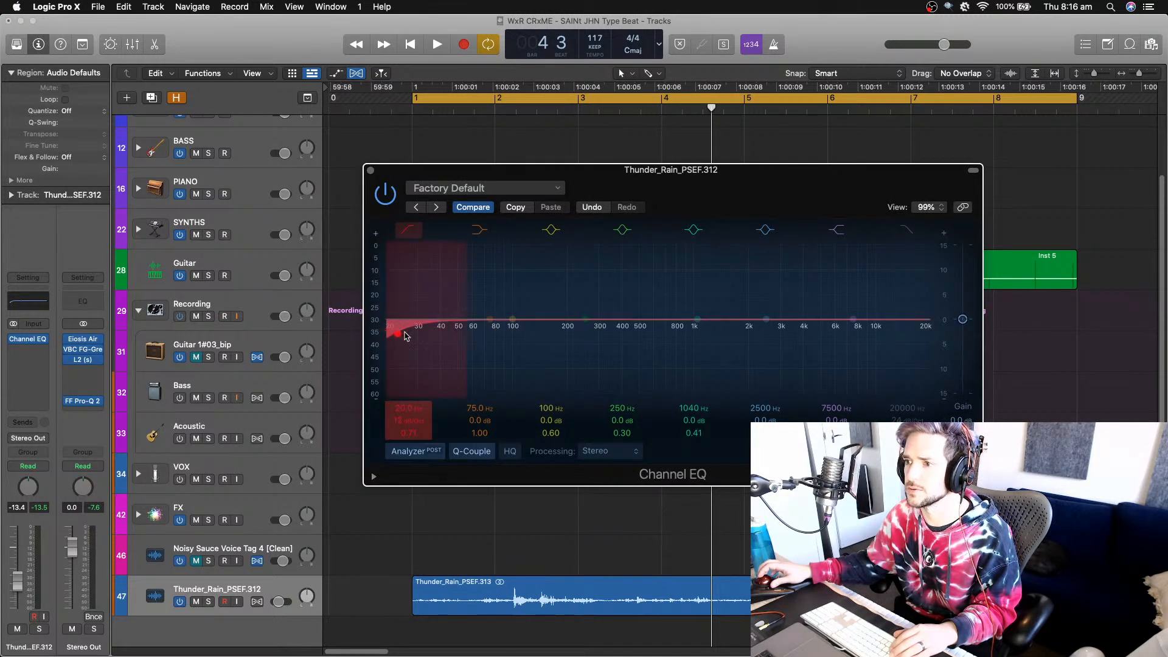
{"action": "left_click_drag", "start_coordinate": [407, 337], "coordinate": [509, 336]}
{"action": "key", "text": "space"}
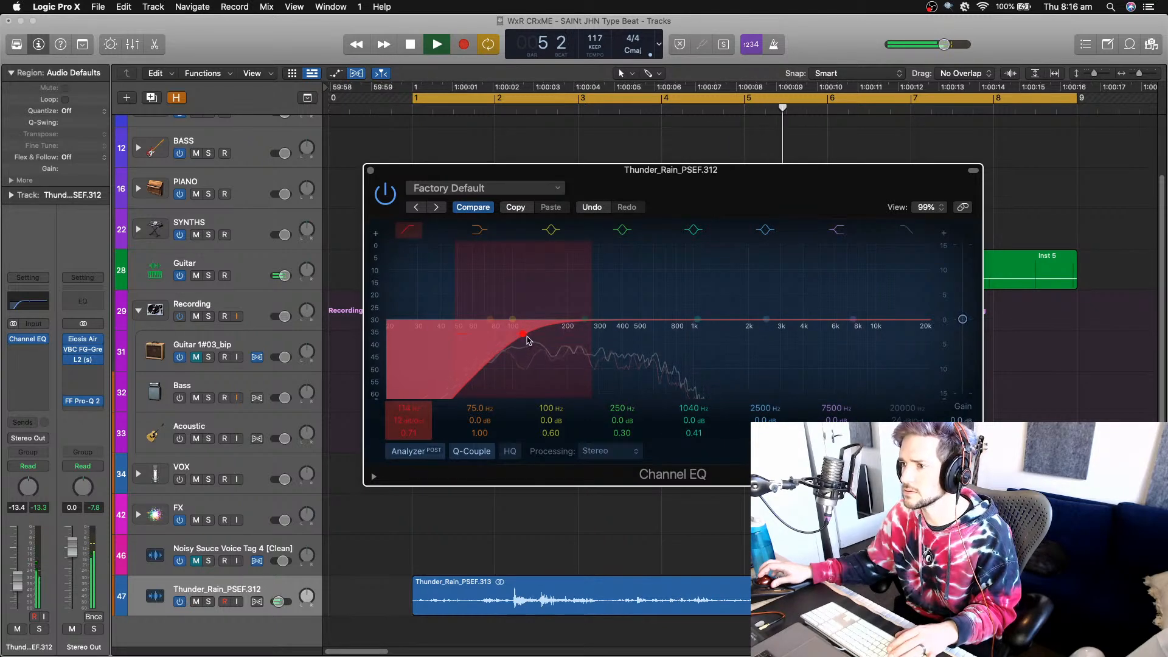
{"action": "left_click_drag", "start_coordinate": [525, 336], "coordinate": [525, 336]}
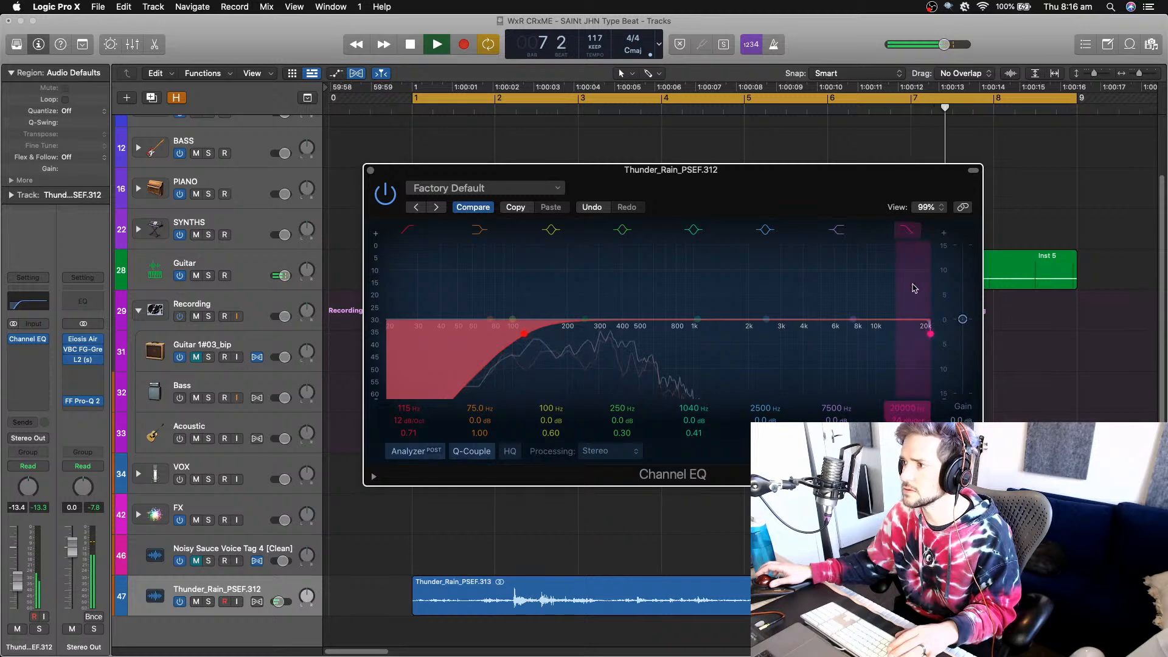
{"action": "left_click_drag", "start_coordinate": [929, 332], "coordinate": [782, 337]}
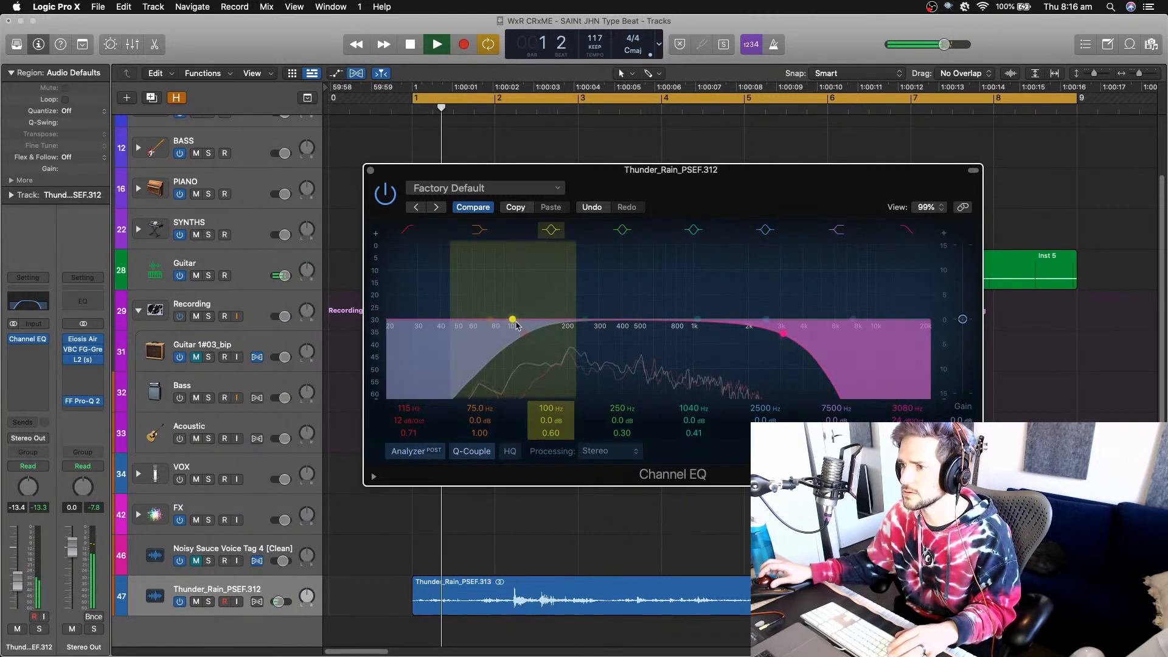
{"action": "left_click", "coordinate": [371, 169]}
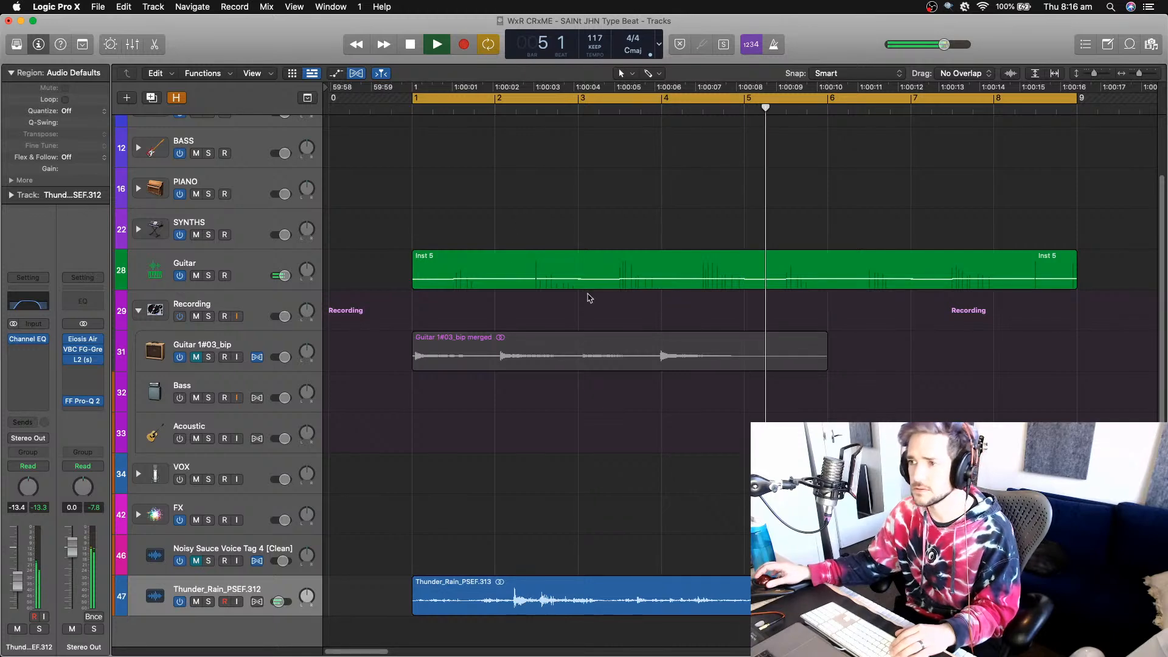
- Expand the DRUMS stack and record an eight-bar kick and snare pattern on the Kicks track
{"action": "scroll", "coordinate": [514, 274], "scroll_direction": "up", "scroll_amount": 3}
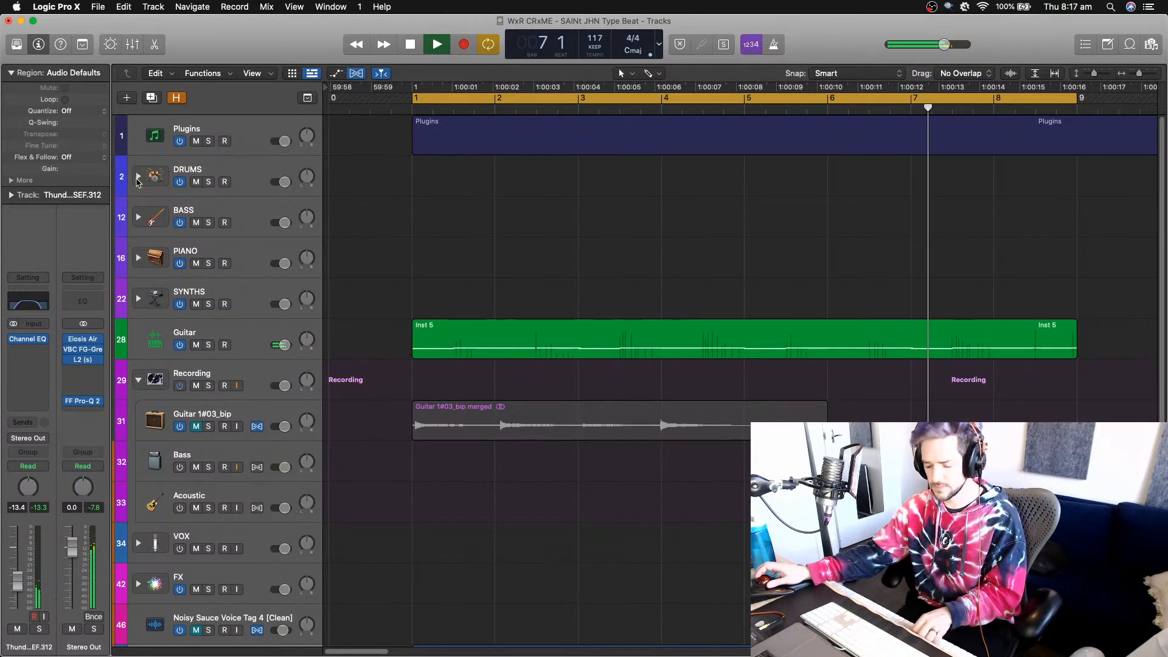
{"action": "left_click", "coordinate": [138, 177]}
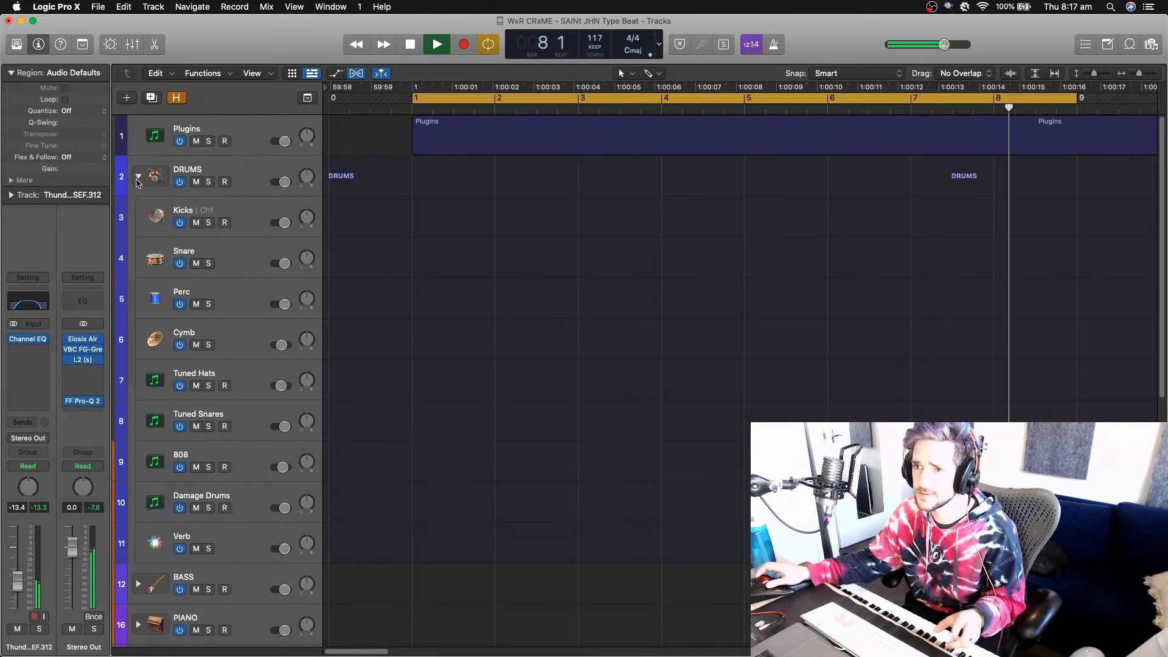
{"action": "left_click", "coordinate": [230, 249]}
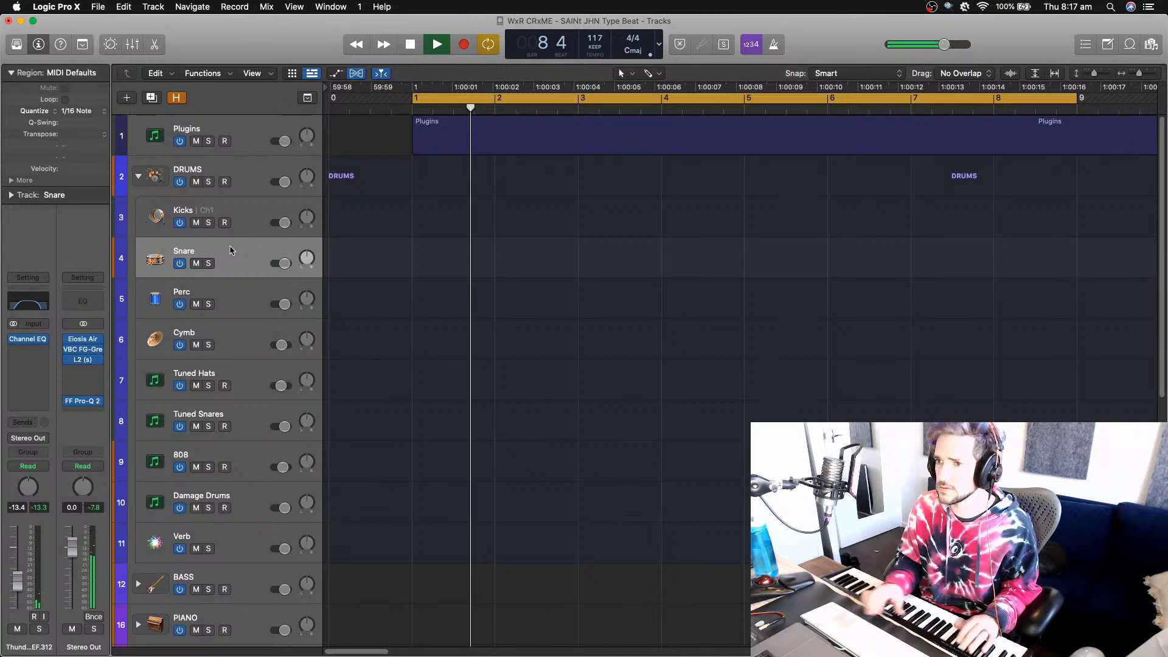
{"action": "key", "text": "Up"}
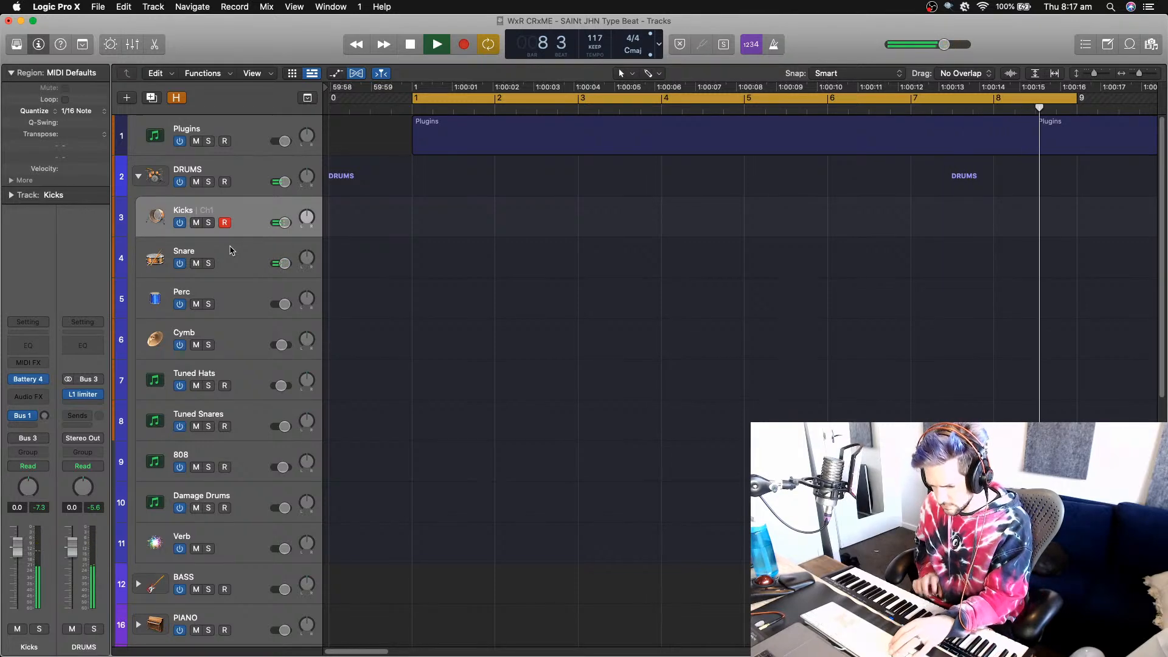
{"action": "key", "text": "r"}
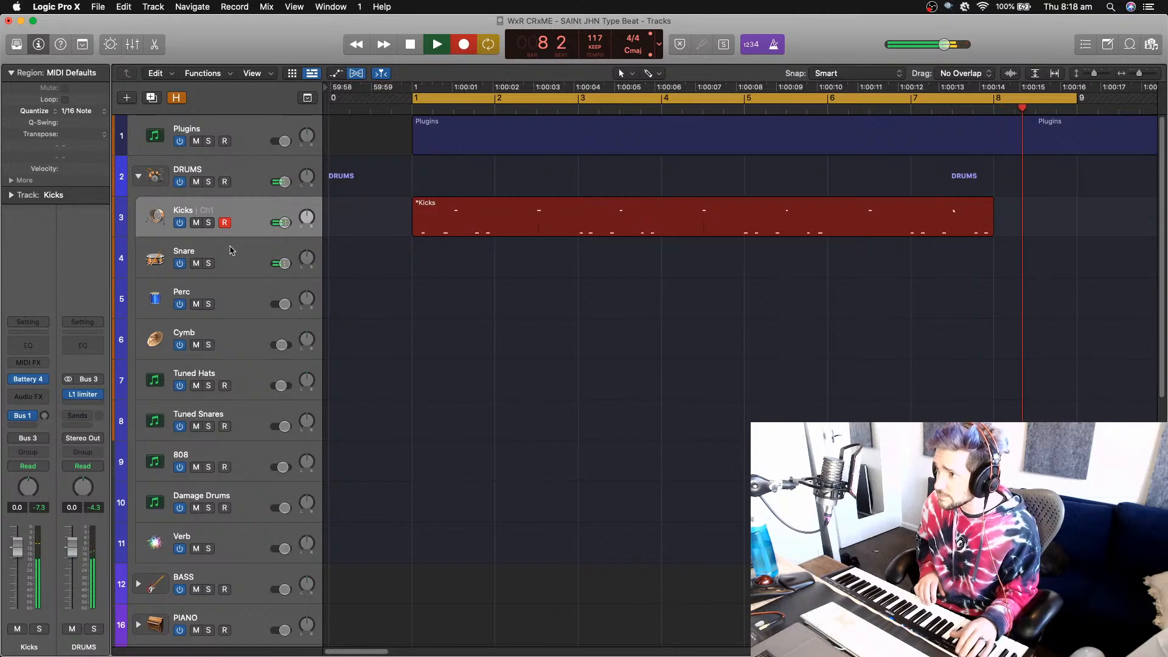
{"action": "key", "text": "space"}
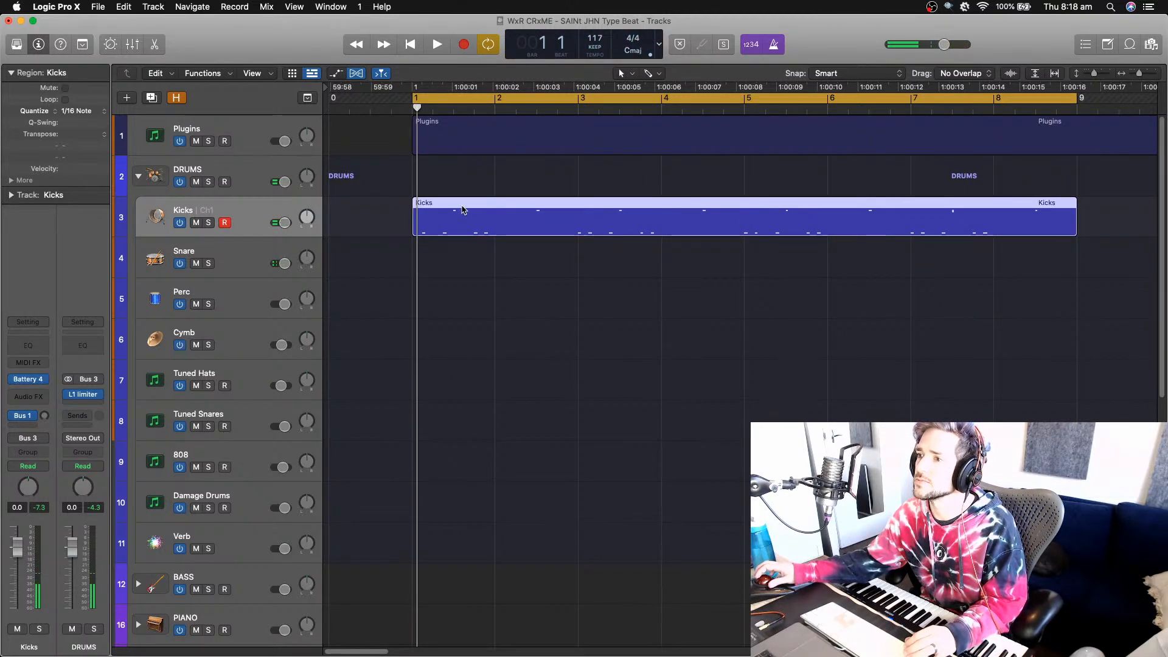
- Trim the Kicks region to a two-bar pattern starting at bar 1 and repeat it three times to fill eight bars
{"action": "left_click_drag", "start_coordinate": [415, 231], "coordinate": [372, 231]}
{"action": "left_click_drag", "start_coordinate": [908, 231], "coordinate": [577, 253]}
{"action": "key", "text": "super+r"}
{"action": "key", "text": "super+r"}
{"action": "key", "text": "super+r"}
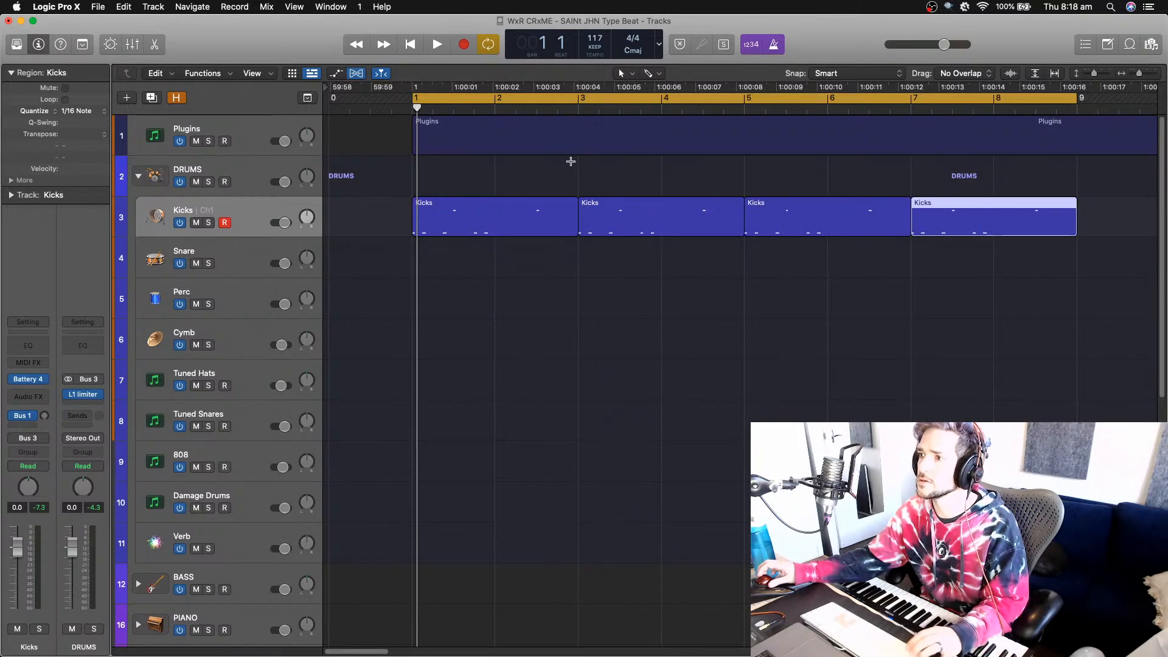
- Join the four two-bar Kicks regions into a single region and play back the result
{"action": "left_click_drag", "start_coordinate": [479, 179], "coordinate": [947, 236]}
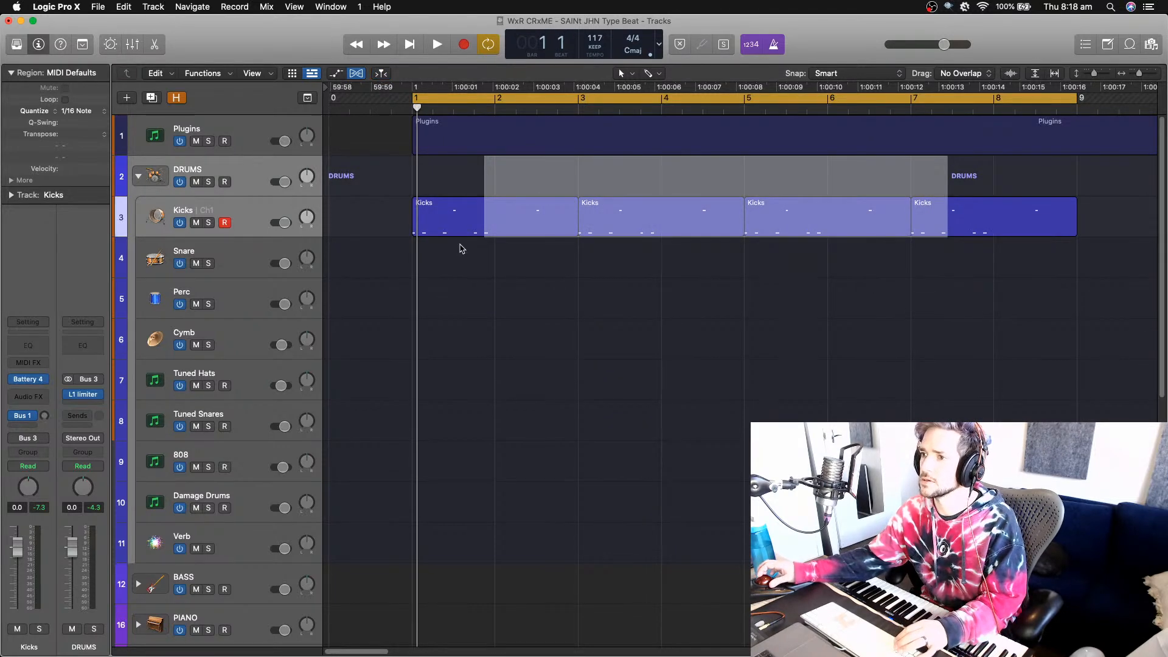
{"action": "left_click_drag", "start_coordinate": [461, 249], "coordinate": [1021, 219]}
{"action": "key", "text": "super+j"}
{"action": "key", "text": "space"}
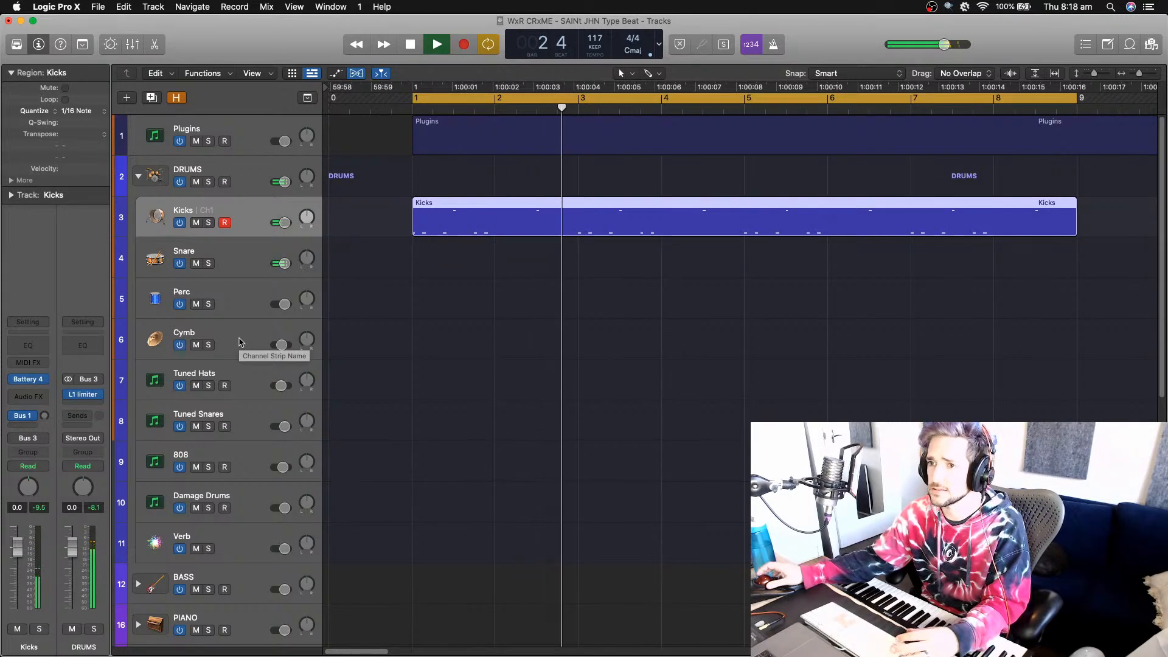
{"action": "key", "text": "space"}
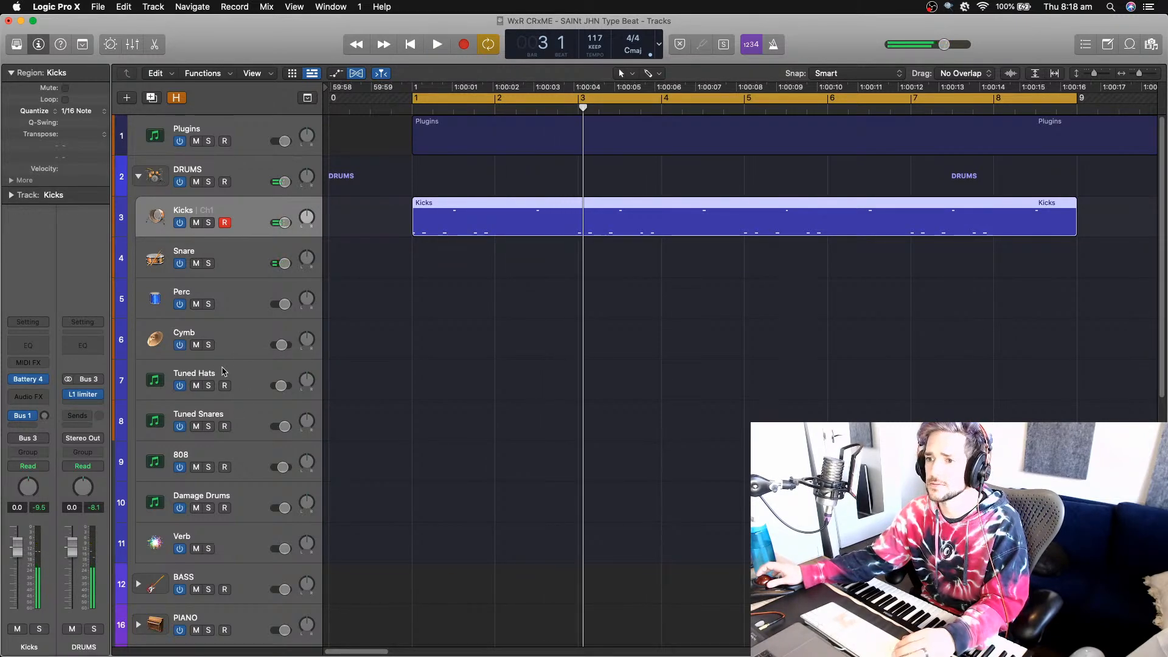
- Create an eight-bar region on the Tuned Hats track from bar 1 and record a steady hi-hat pattern into it
{"action": "left_click", "coordinate": [442, 378]}
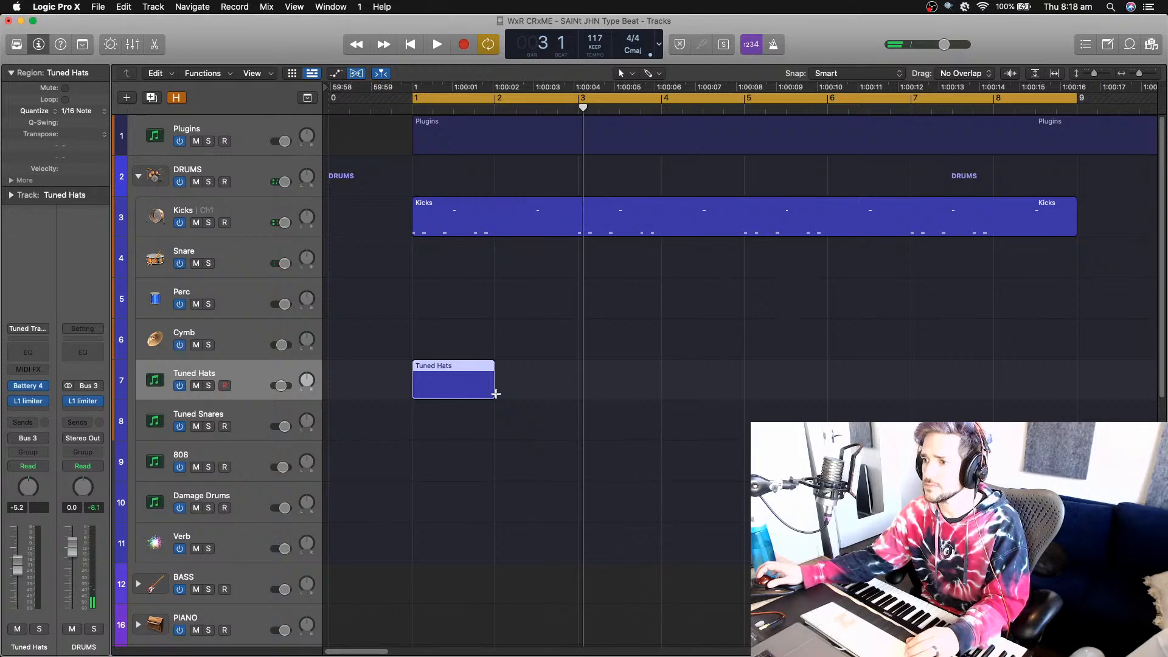
{"action": "left_click_drag", "start_coordinate": [491, 394], "coordinate": [1076, 394]}
{"action": "scroll", "coordinate": [1076, 394], "scroll_direction": "down", "scroll_amount": 1}
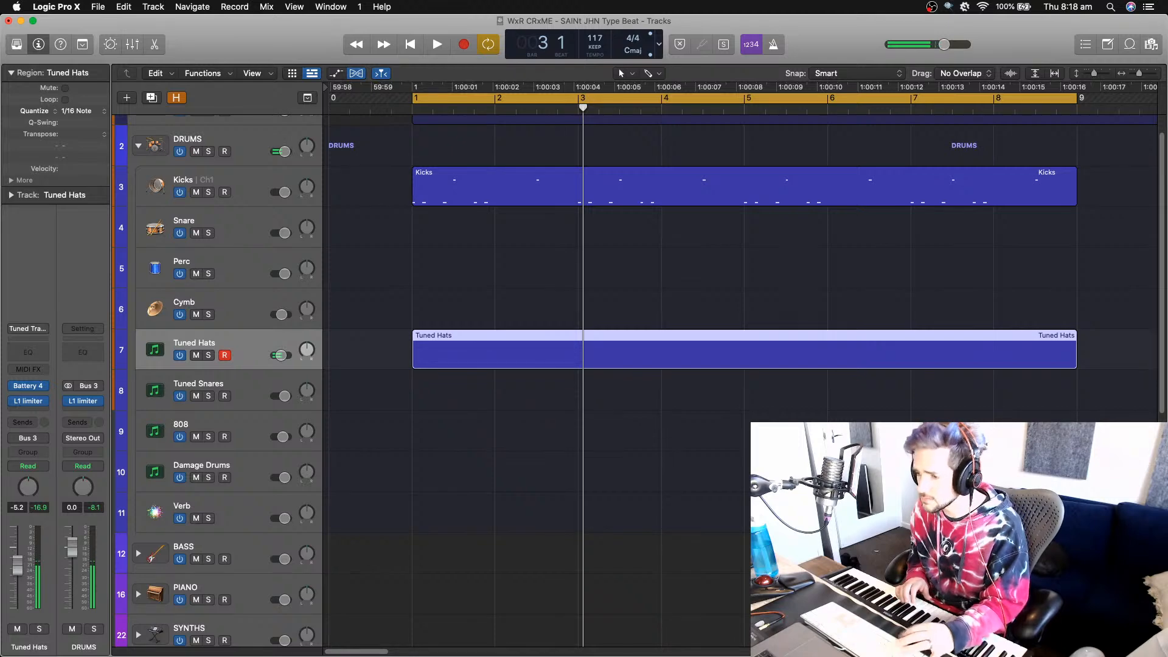
{"action": "key", "text": "space"}
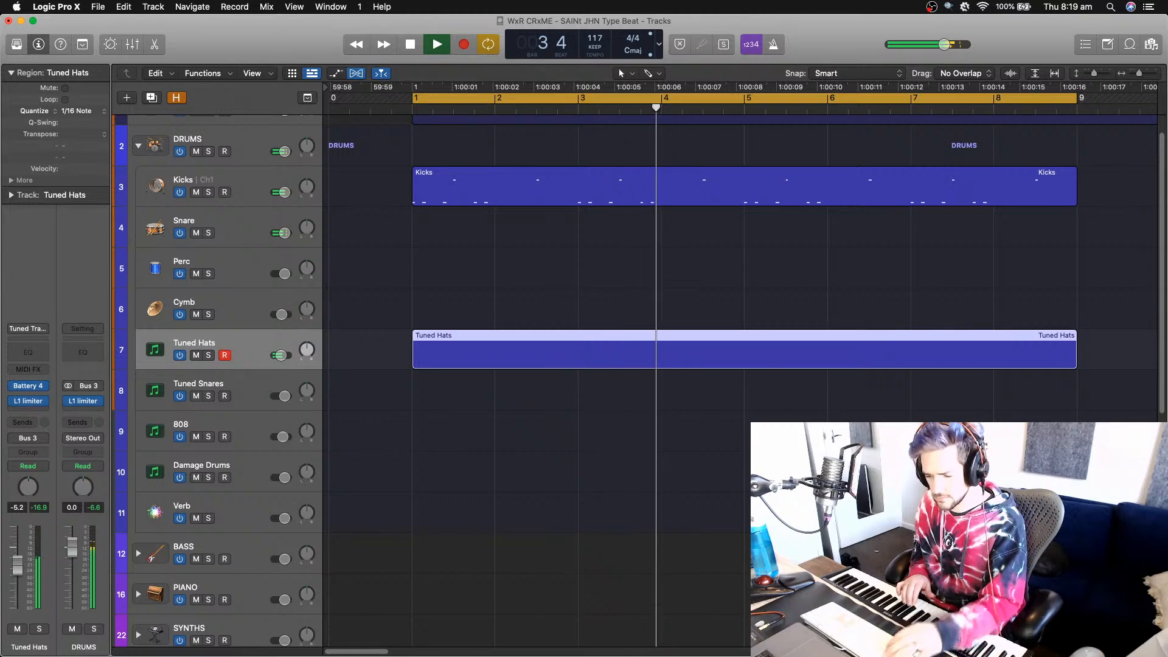
{"action": "key", "text": "r"}
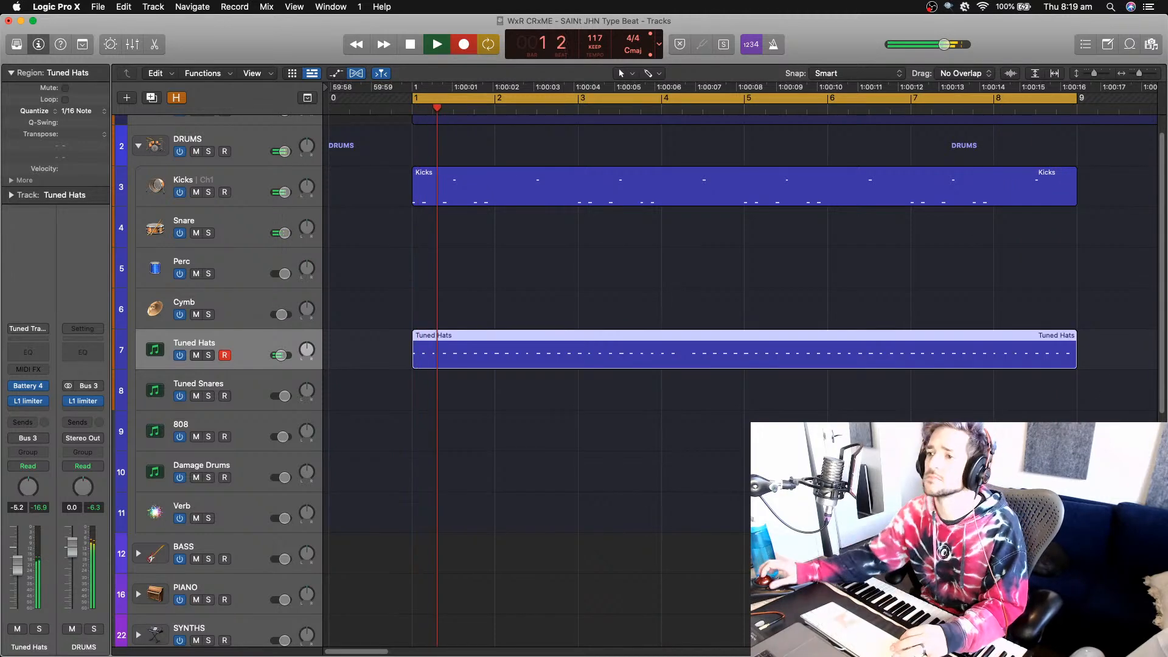
{"action": "key", "text": "space"}
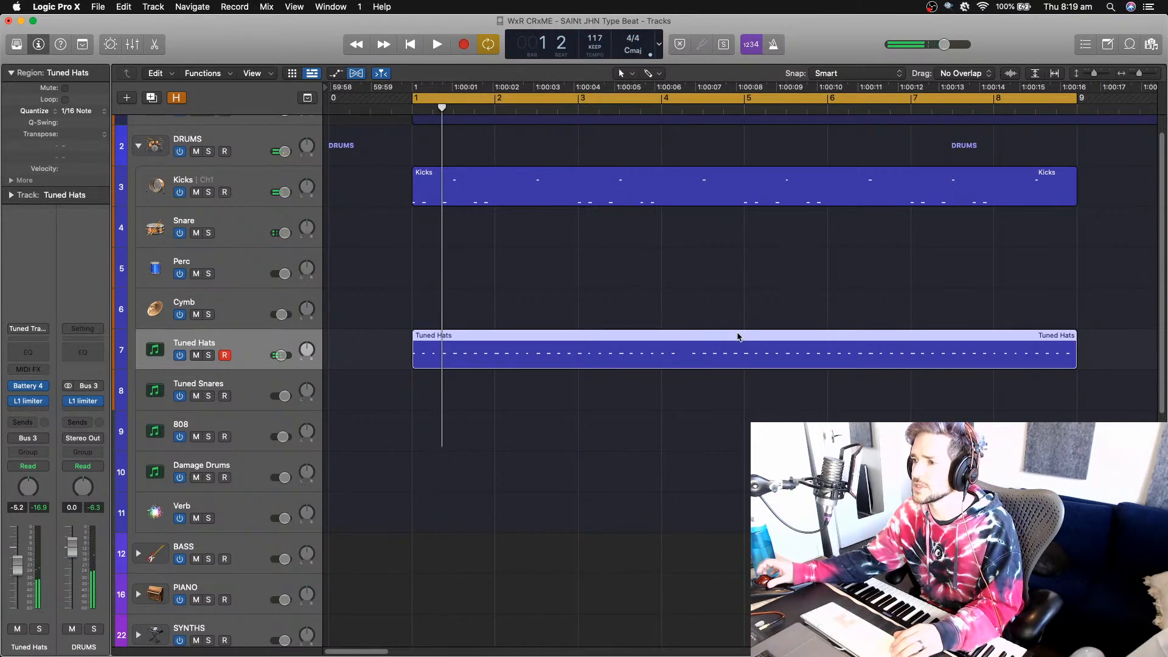
- Open the Tuned Hats region in the piano roll and set the time quantize to 1/32 Triplet (1/48)
{"action": "double_click", "coordinate": [739, 354]}
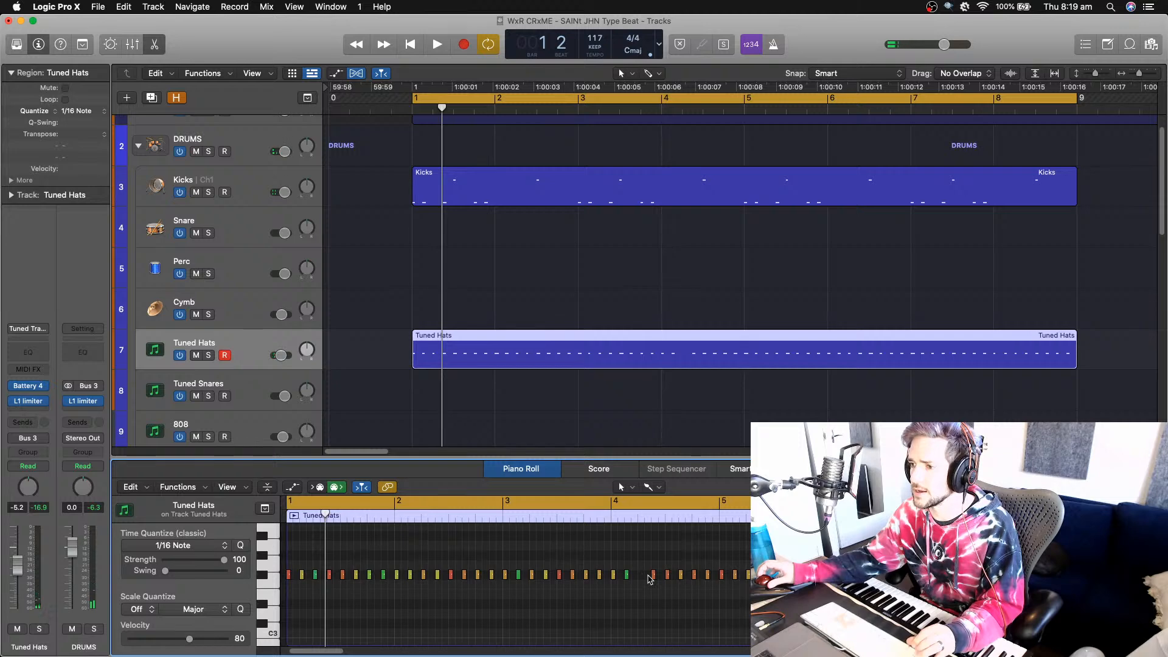
{"action": "left_click_drag", "start_coordinate": [586, 578], "coordinate": [638, 577]}
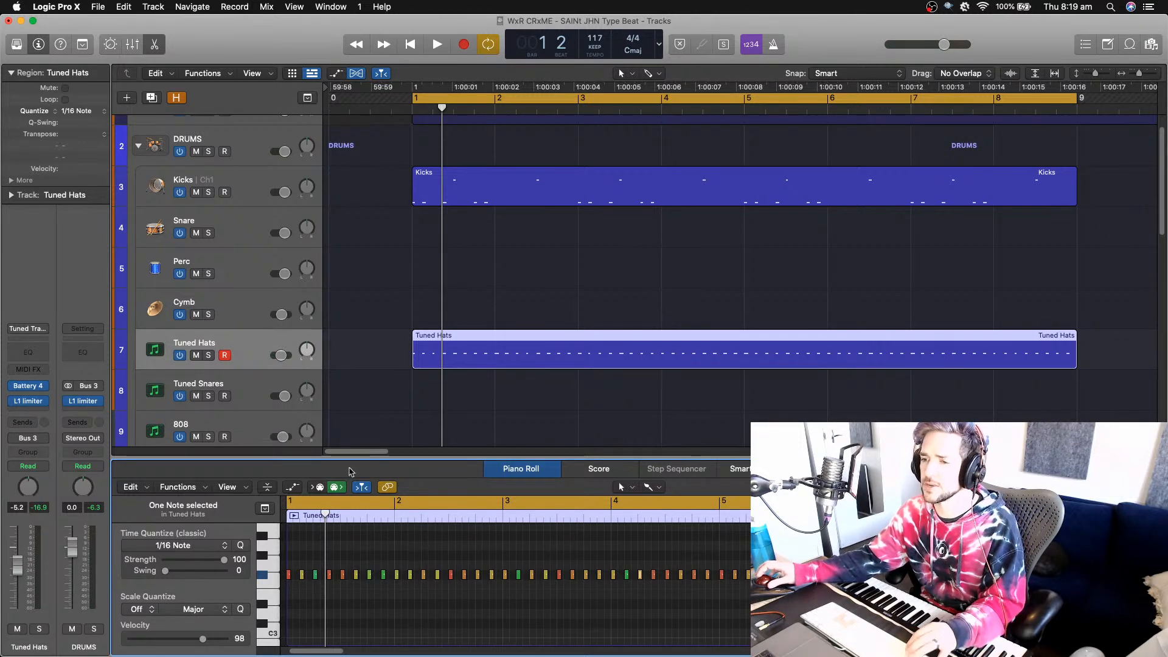
{"action": "left_click", "coordinate": [189, 547]}
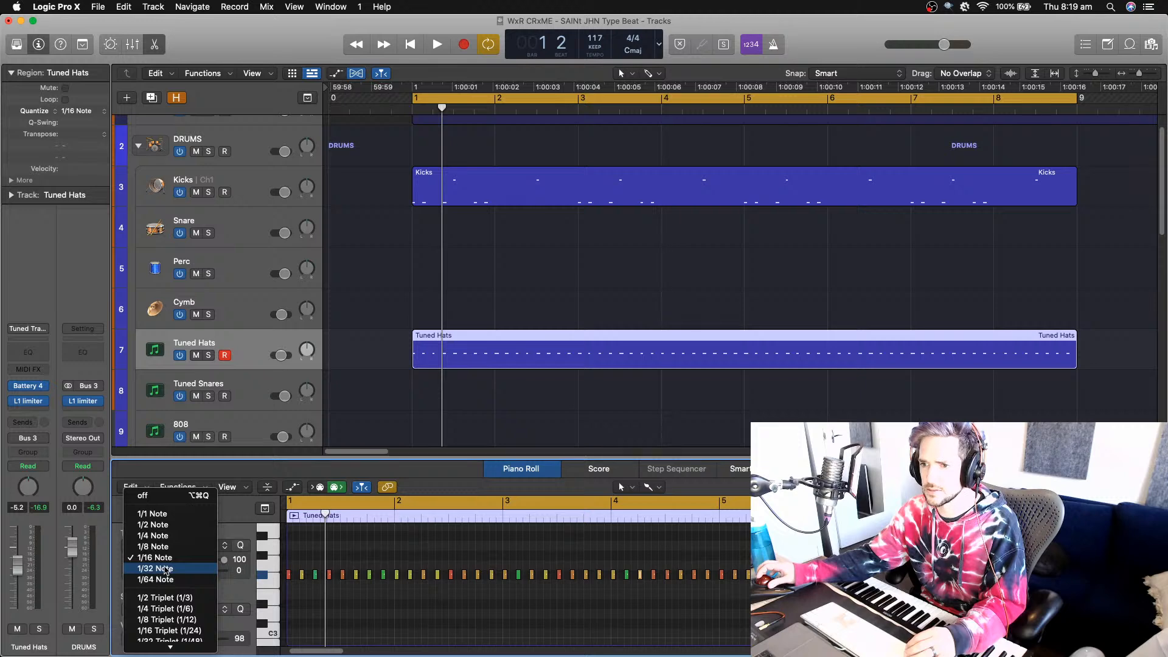
{"action": "left_click", "coordinate": [169, 568]}
{"action": "left_click", "coordinate": [185, 546]}
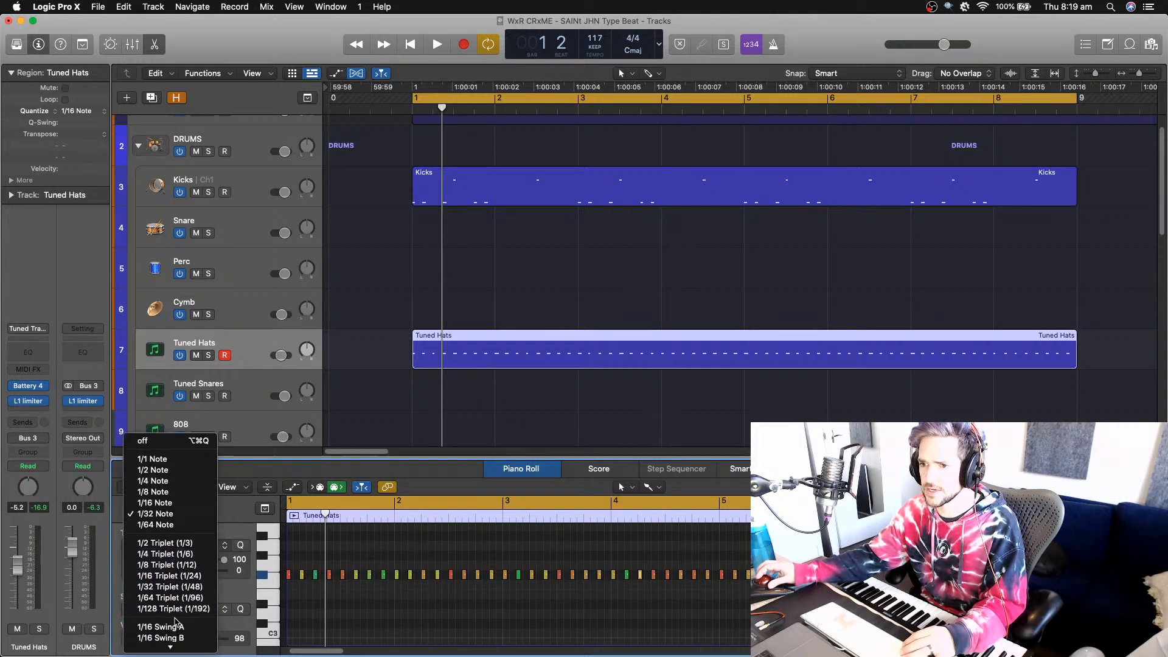
{"action": "left_click", "coordinate": [171, 586]}
- Replace the last hat of bar 1 with a fast 1/32 triplet roll on E3 and play it back
{"action": "key", "text": "space"}
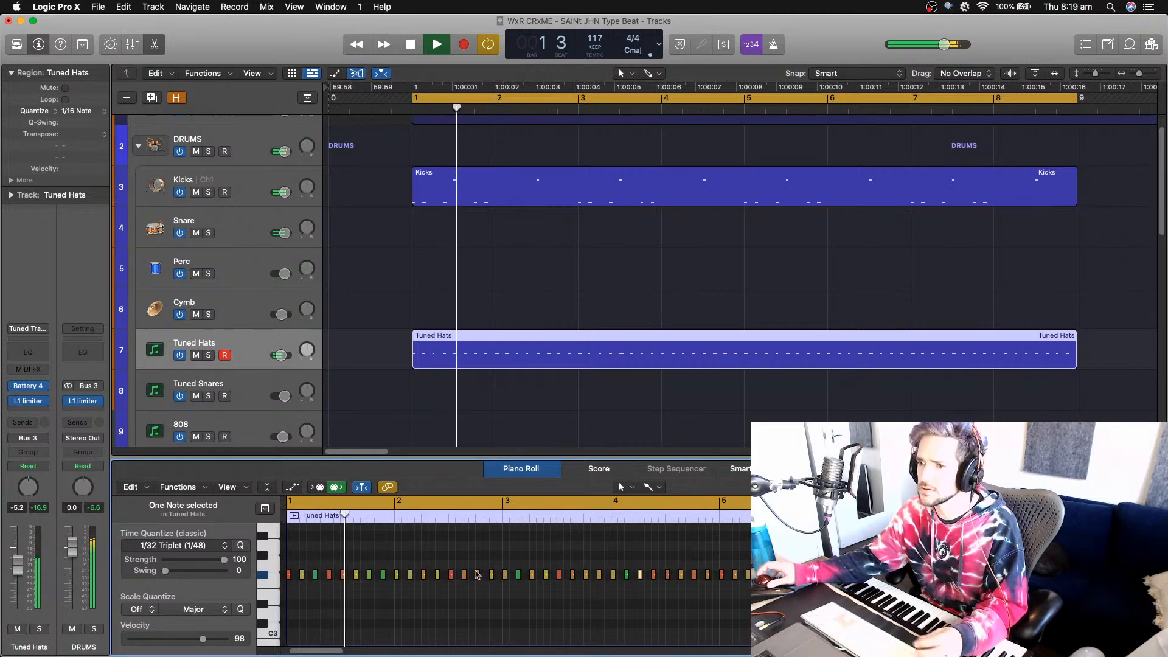
{"action": "key", "text": "space"}
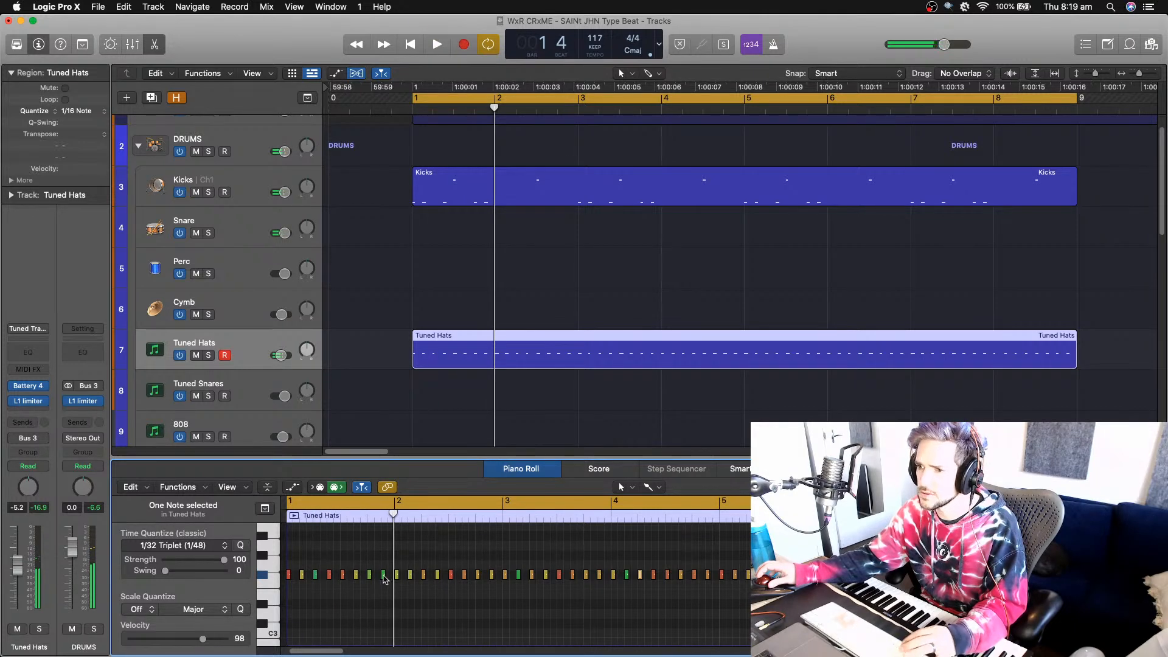
{"action": "key", "text": "space"}
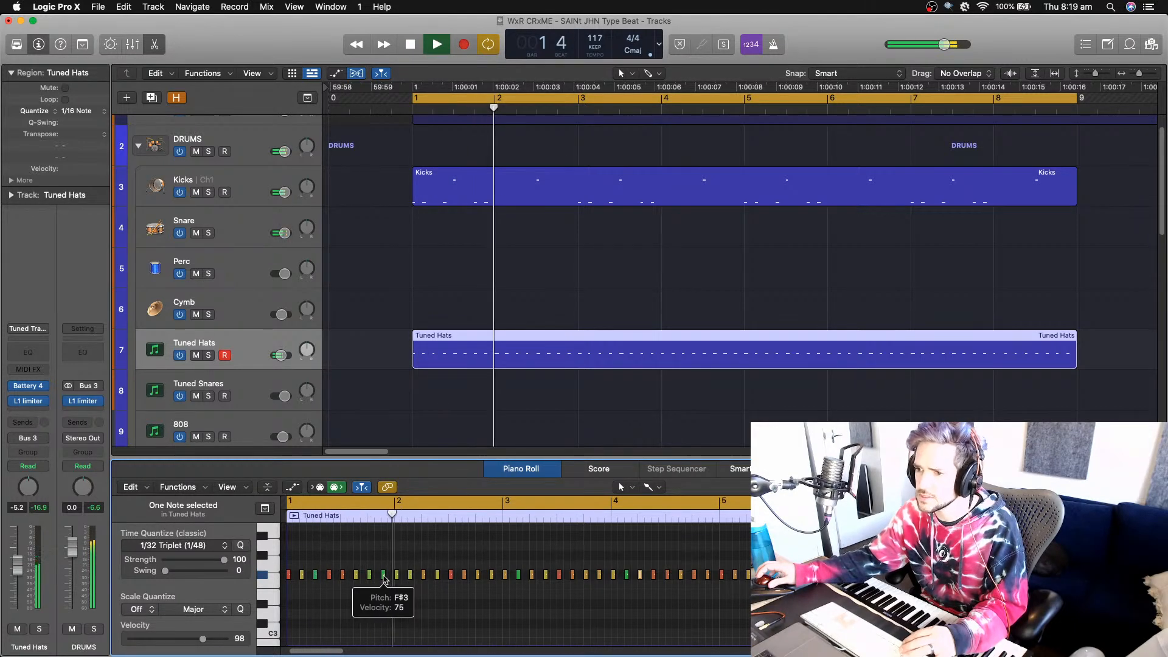
{"action": "key", "text": "space"}
{"action": "left_click", "coordinate": [384, 579]}
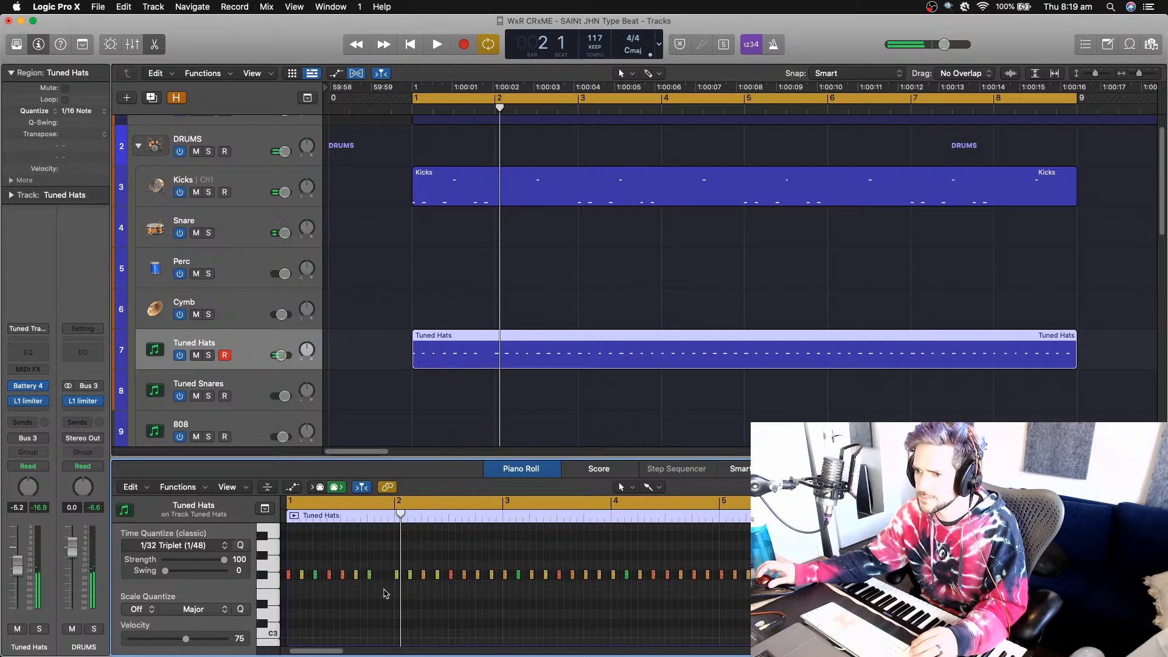
{"action": "left_click", "coordinate": [386, 596]}
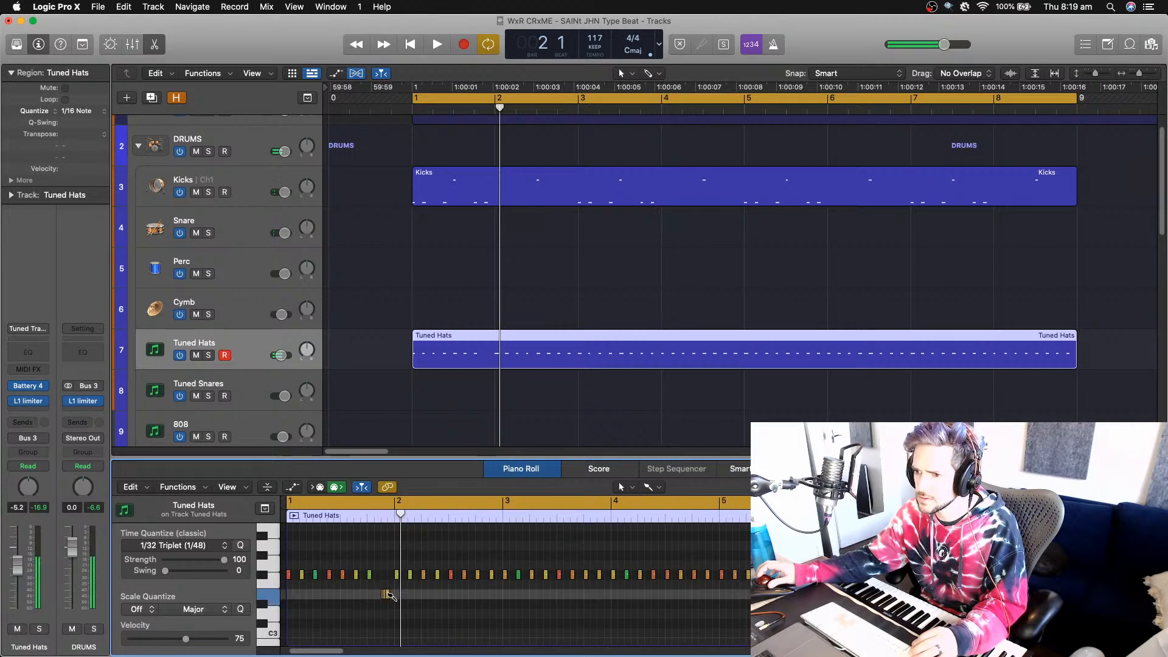
{"action": "key", "text": "space"}
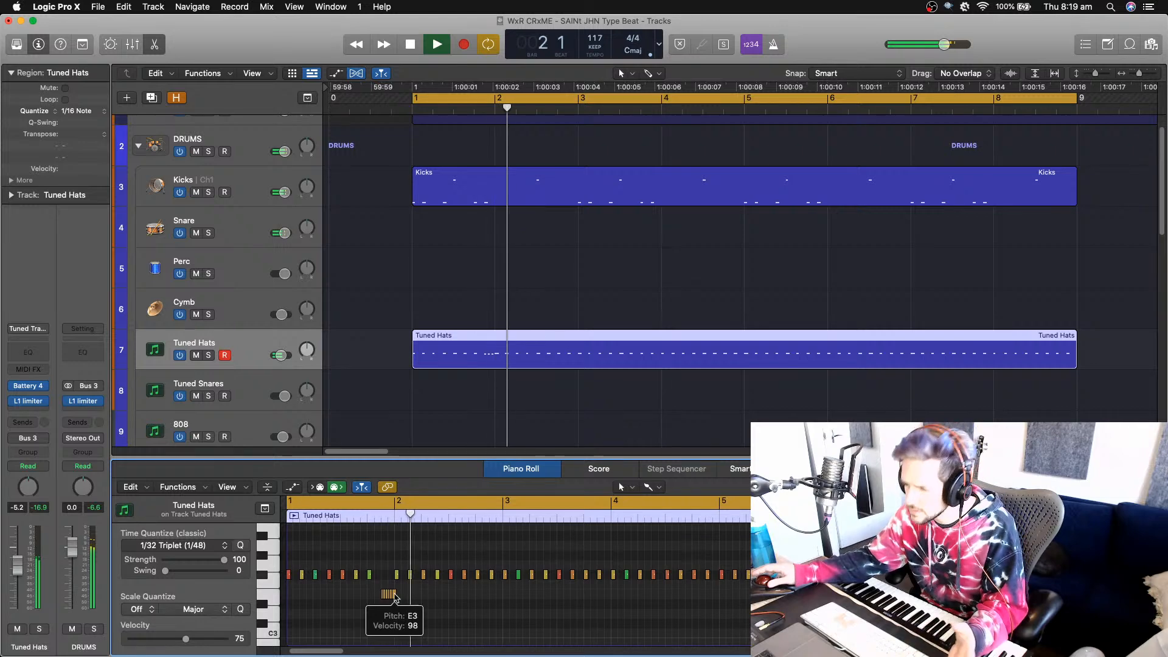
- Replace the last hat of bar 2 with a fast triplet roll on D3 and audition the hat pattern
{"action": "key", "text": "space"}
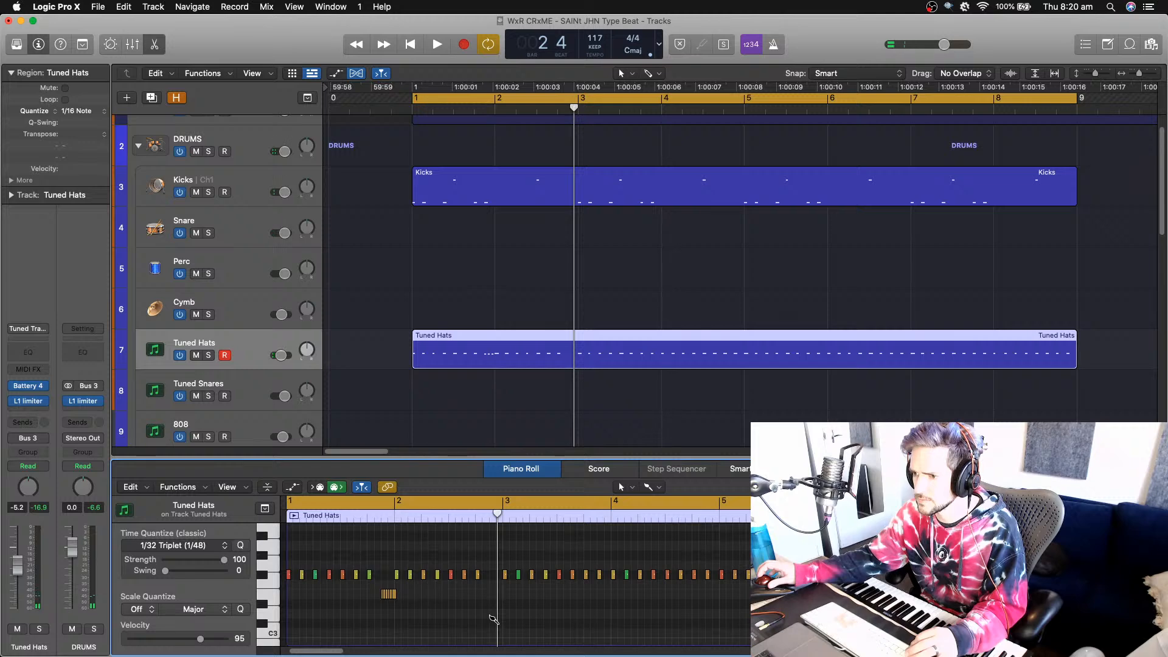
{"action": "left_click", "coordinate": [494, 614]}
{"action": "key", "text": "space"}
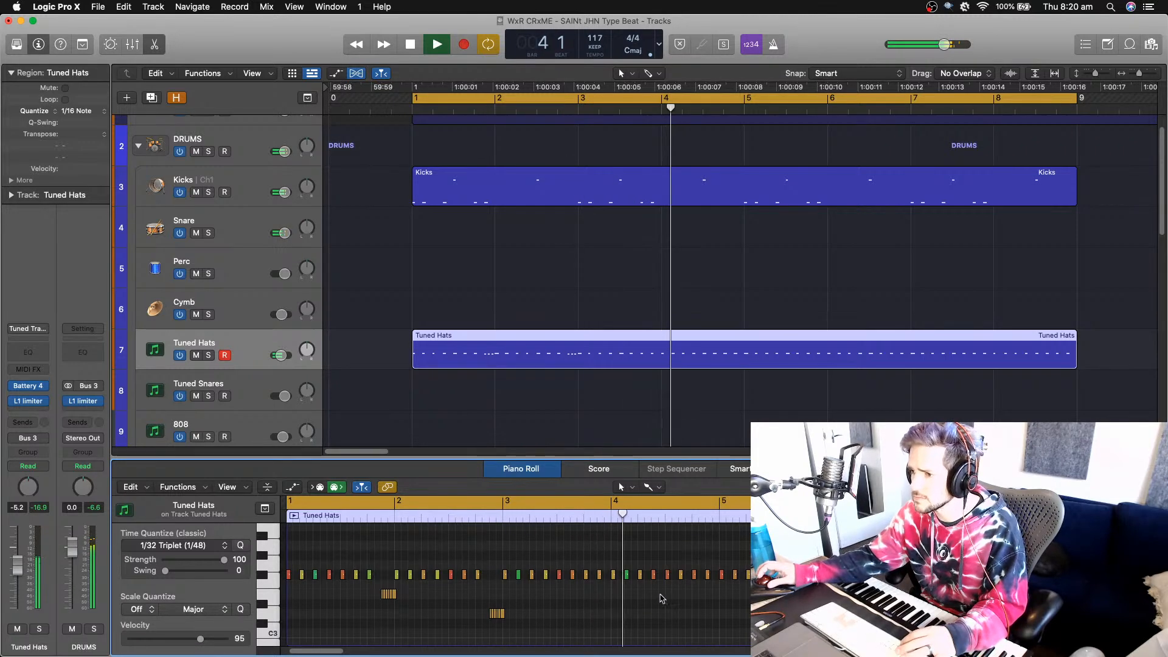
{"action": "key", "text": "space"}
{"action": "key", "text": "space"}
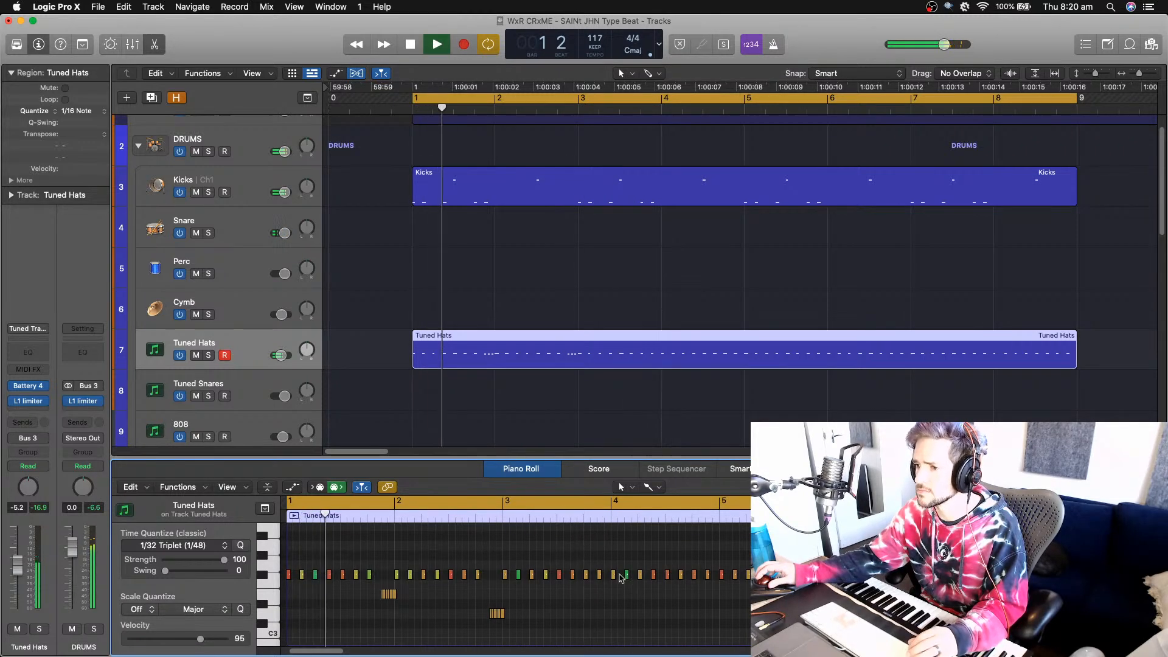
{"action": "key", "text": "space"}
- Select all the notes of the E3 and D3 hat rolls and set their velocity to 74, checking by playback
{"action": "left_click_drag", "start_coordinate": [364, 598], "coordinate": [517, 640]}
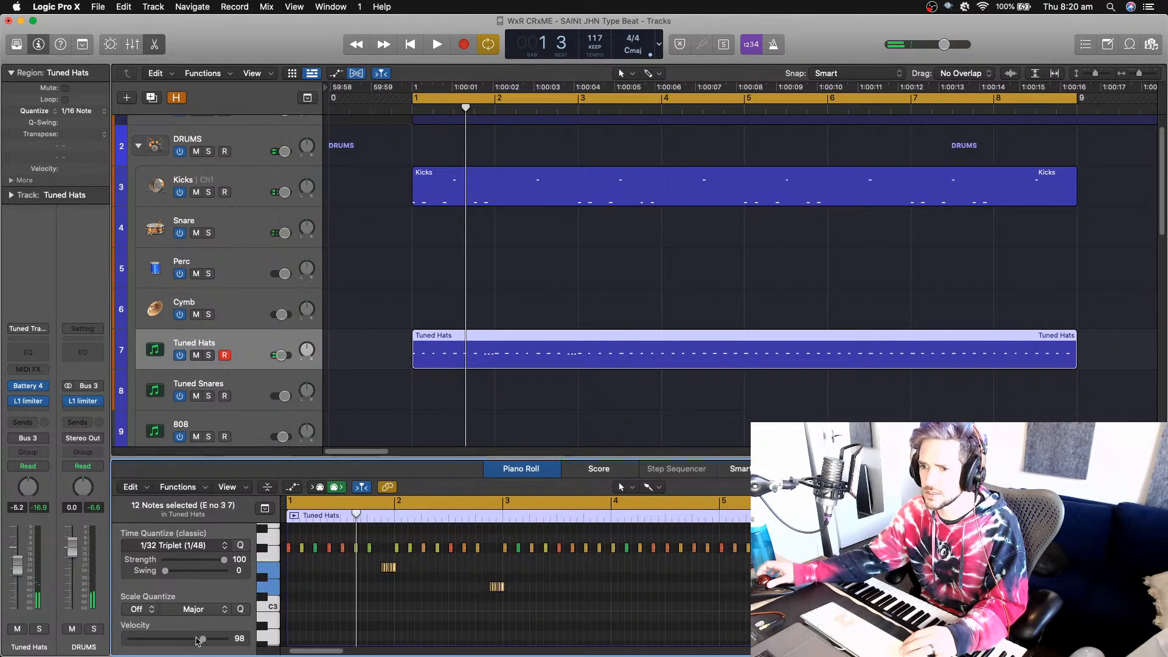
{"action": "left_click_drag", "start_coordinate": [173, 641], "coordinate": [171, 639]}
{"action": "key", "text": "space"}
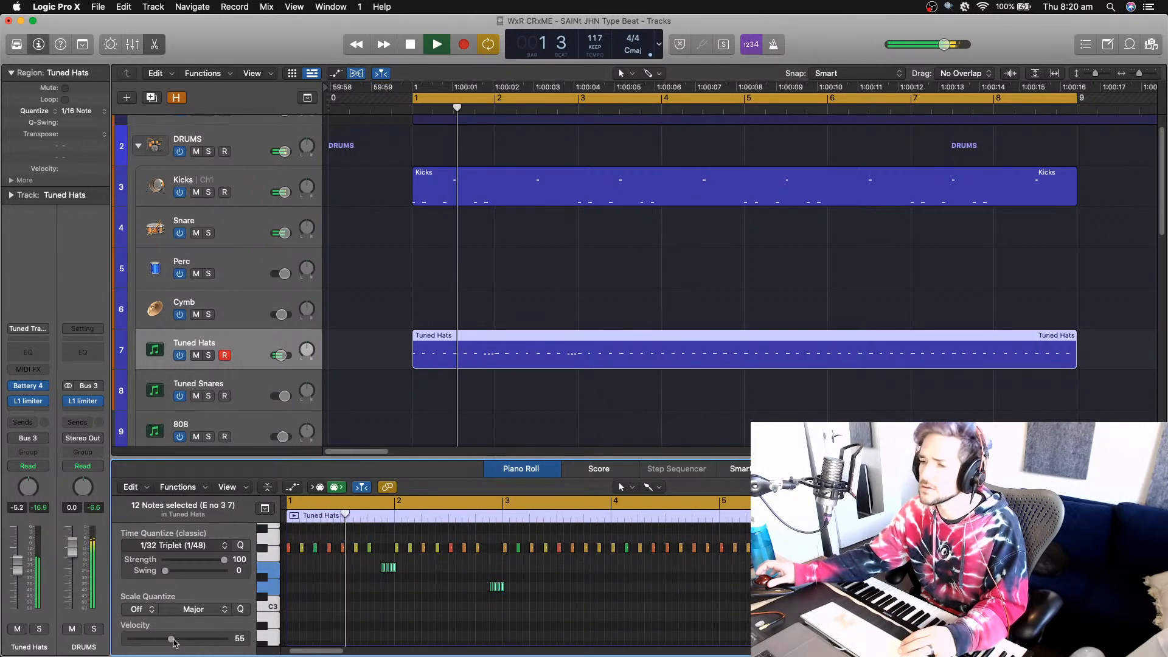
{"action": "key", "text": "space"}
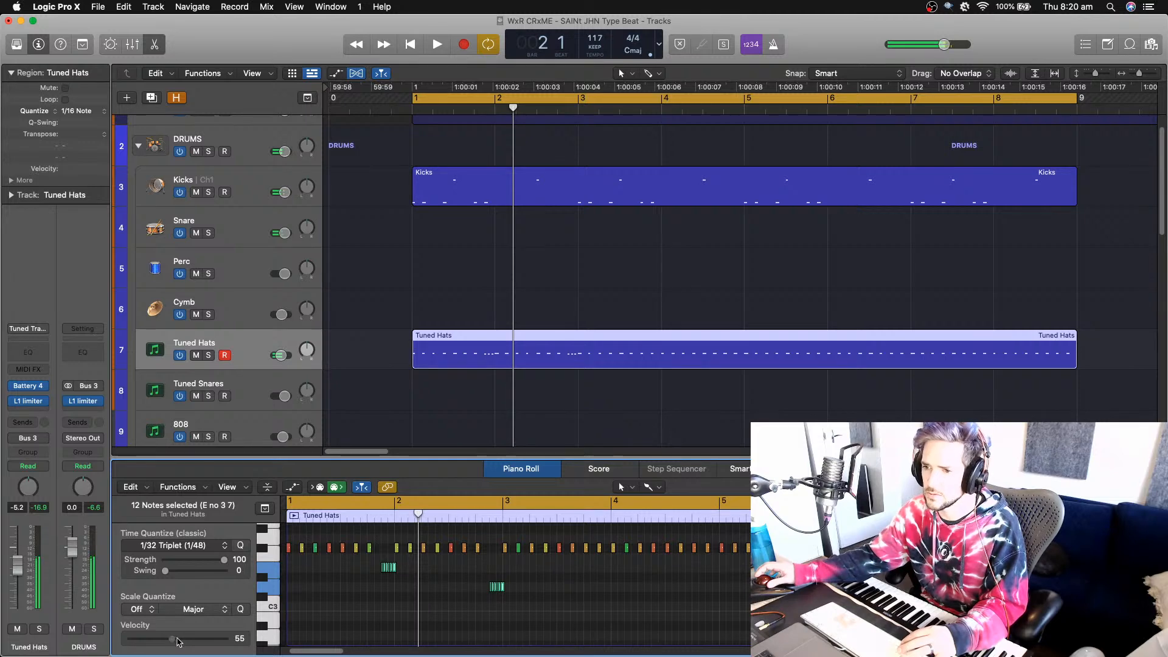
{"action": "key", "text": "space"}
{"action": "left_click_drag", "start_coordinate": [184, 642], "coordinate": [189, 643]}
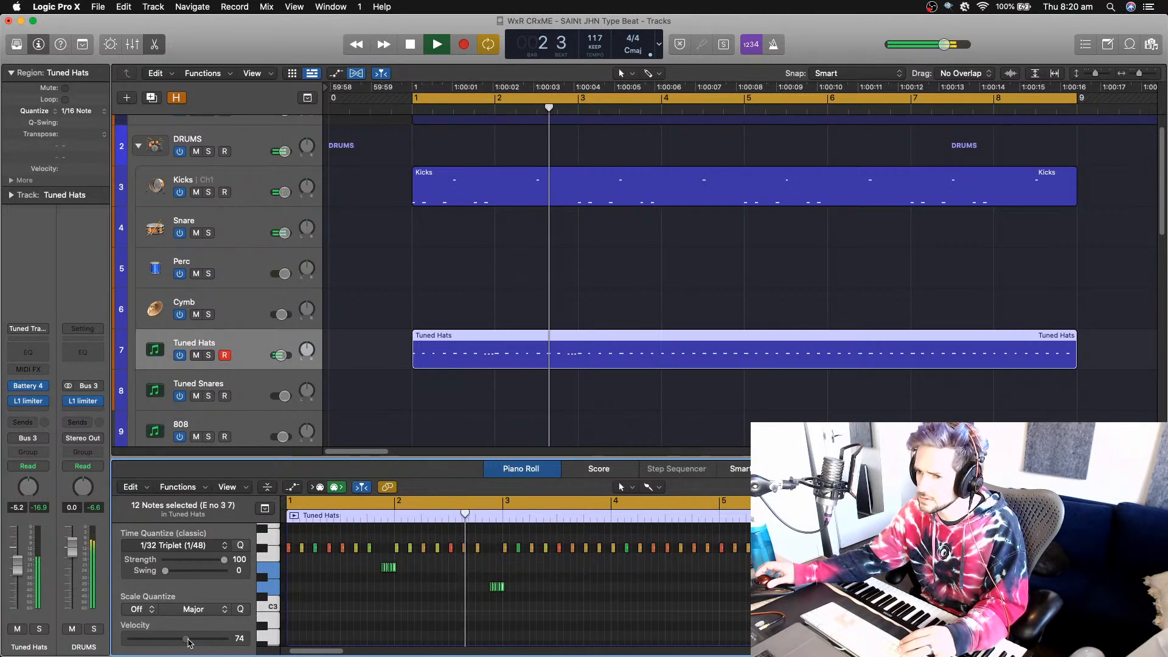
{"action": "scroll", "coordinate": [625, 579], "scroll_direction": "up", "scroll_amount": 2}
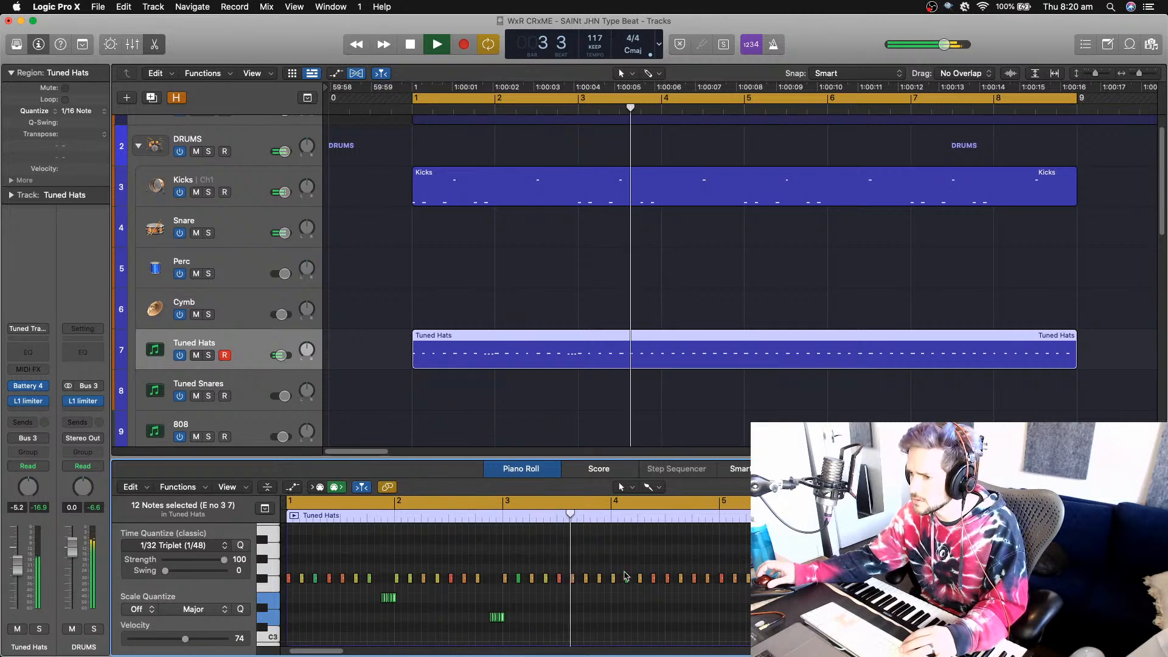
{"action": "key", "text": "space"}
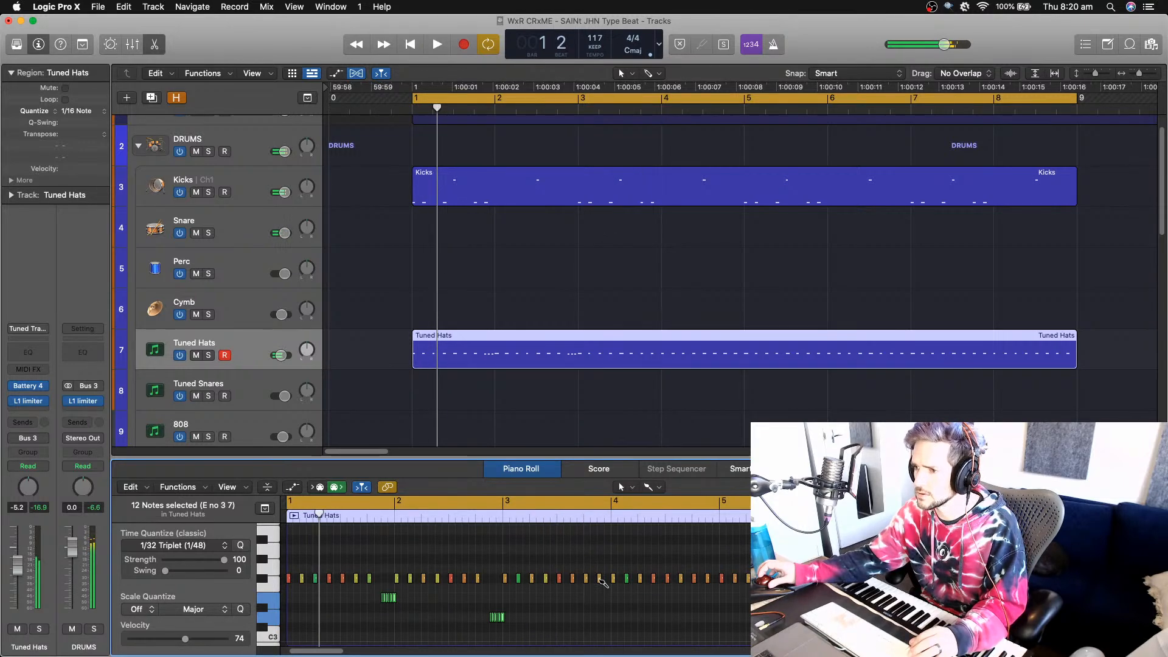
- Replace the last hat of bar 3 with a short triplet roll on E3 and play it back
{"action": "left_click", "coordinate": [601, 580]}
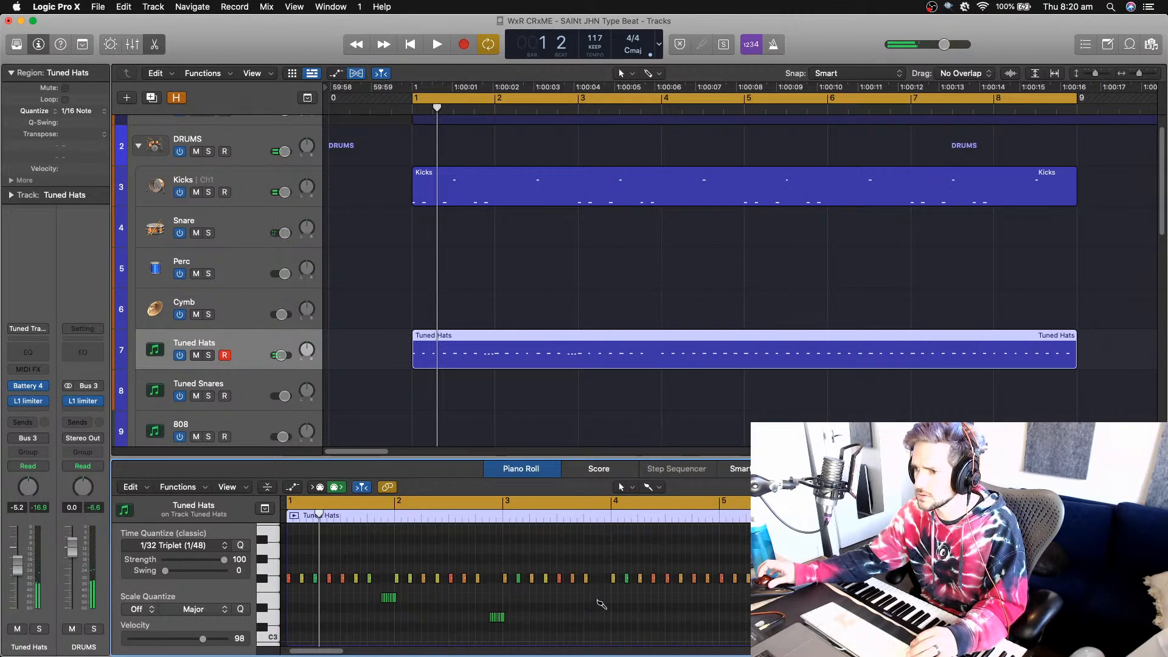
{"action": "left_click", "coordinate": [600, 599]}
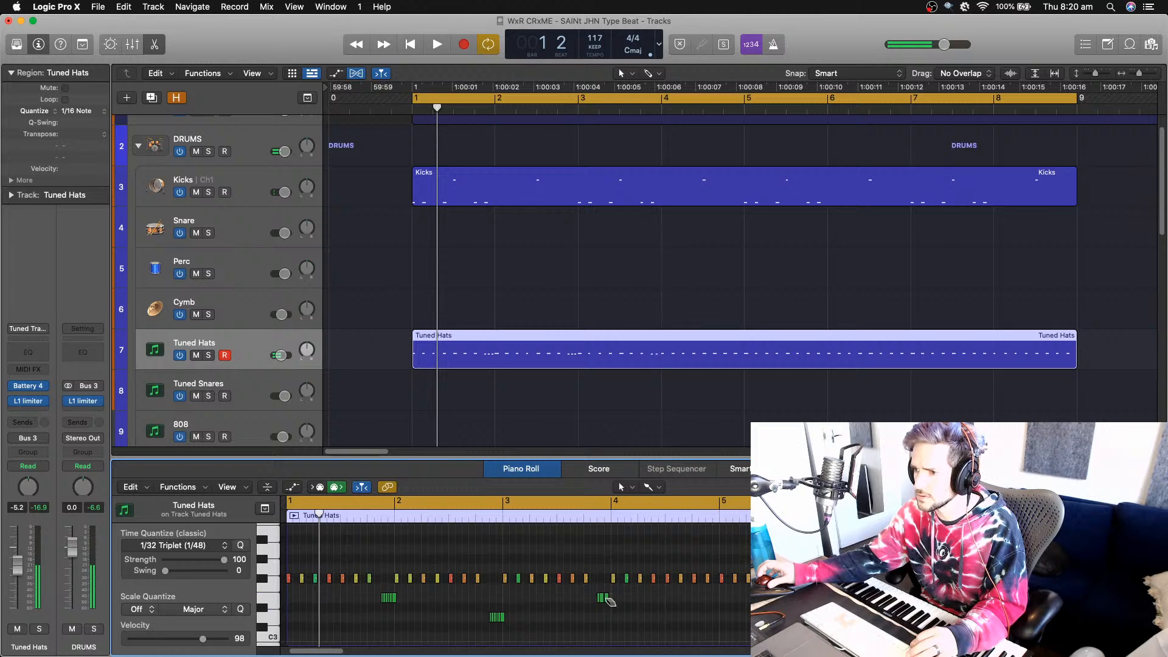
{"action": "key", "text": "space"}
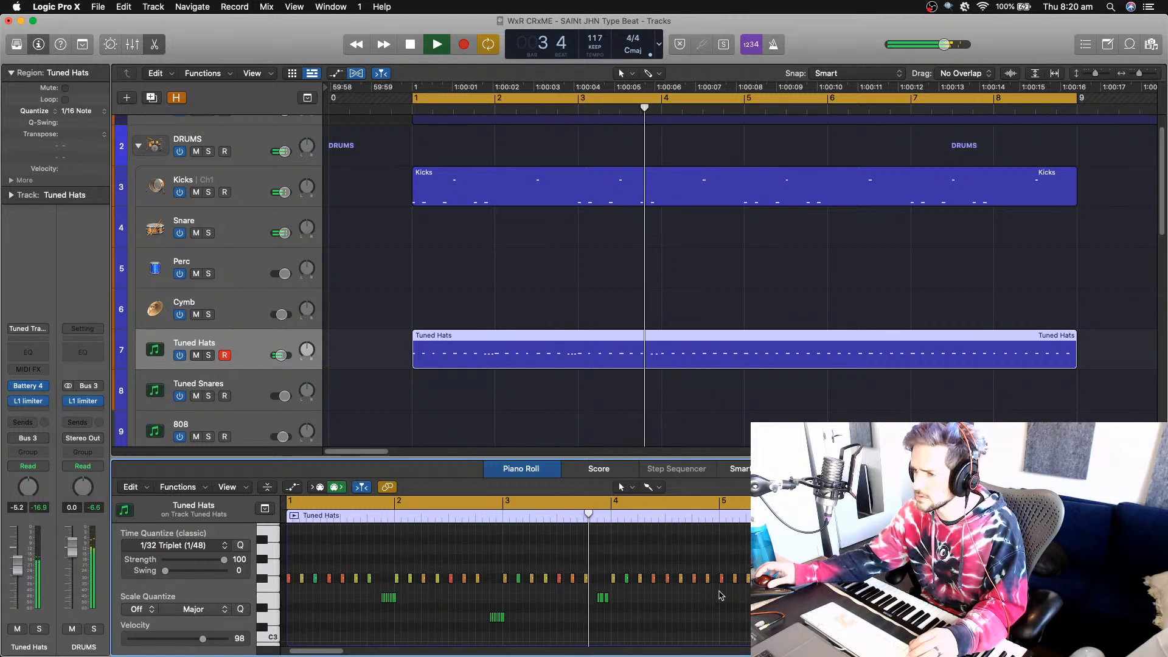
{"action": "key", "text": "space"}
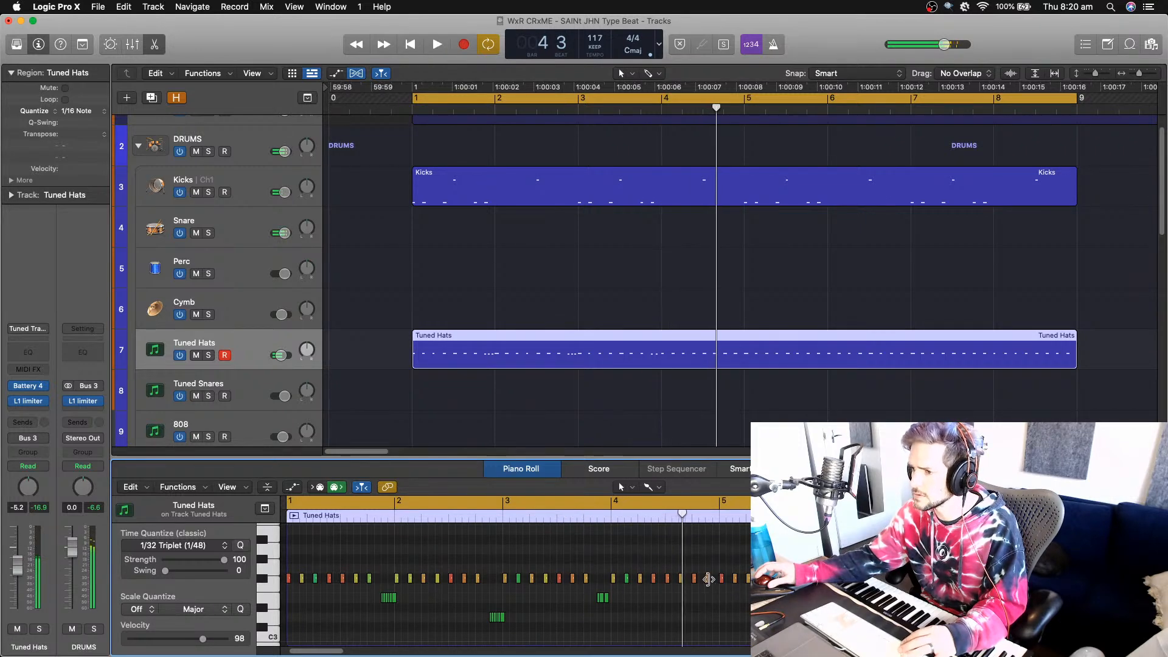
- Create a four-note hat roll at the end of bar 4, move it down to D3 and play it back
{"action": "mouse_move", "coordinate": [696, 581]}
{"action": "left_mouse_down"}
{"action": "mouse_move", "coordinate": [716, 589]}
{"action": "mouse_move", "coordinate": [699, 577]}
{"action": "left_mouse_up"}
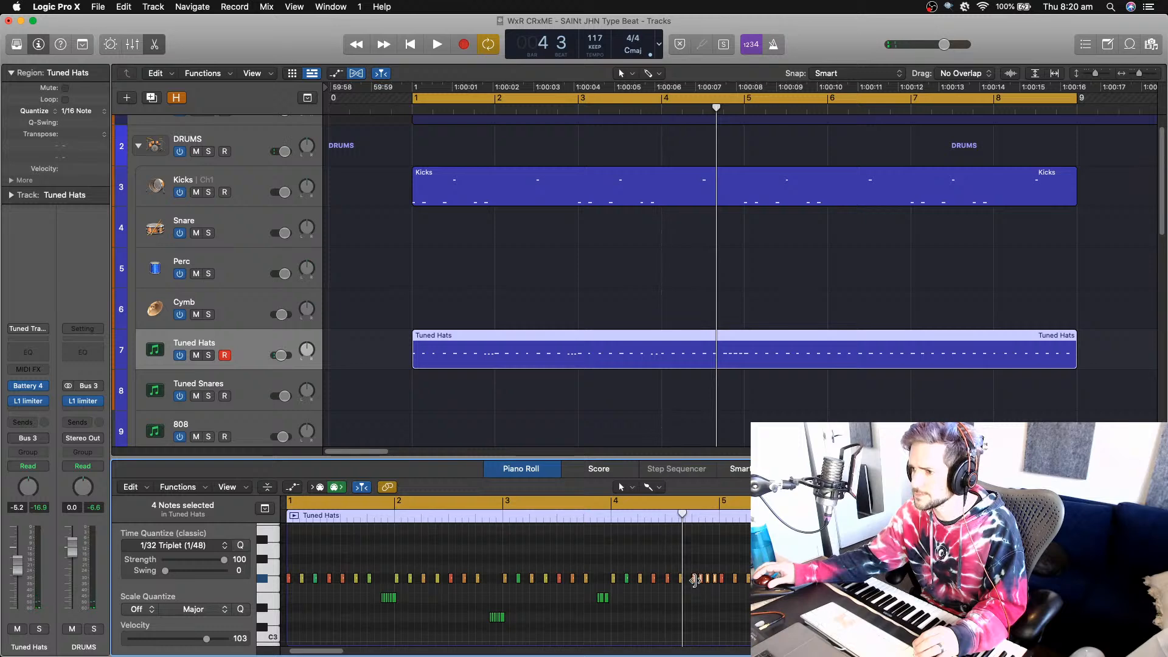
{"action": "left_click_drag", "start_coordinate": [695, 581], "coordinate": [696, 618]}
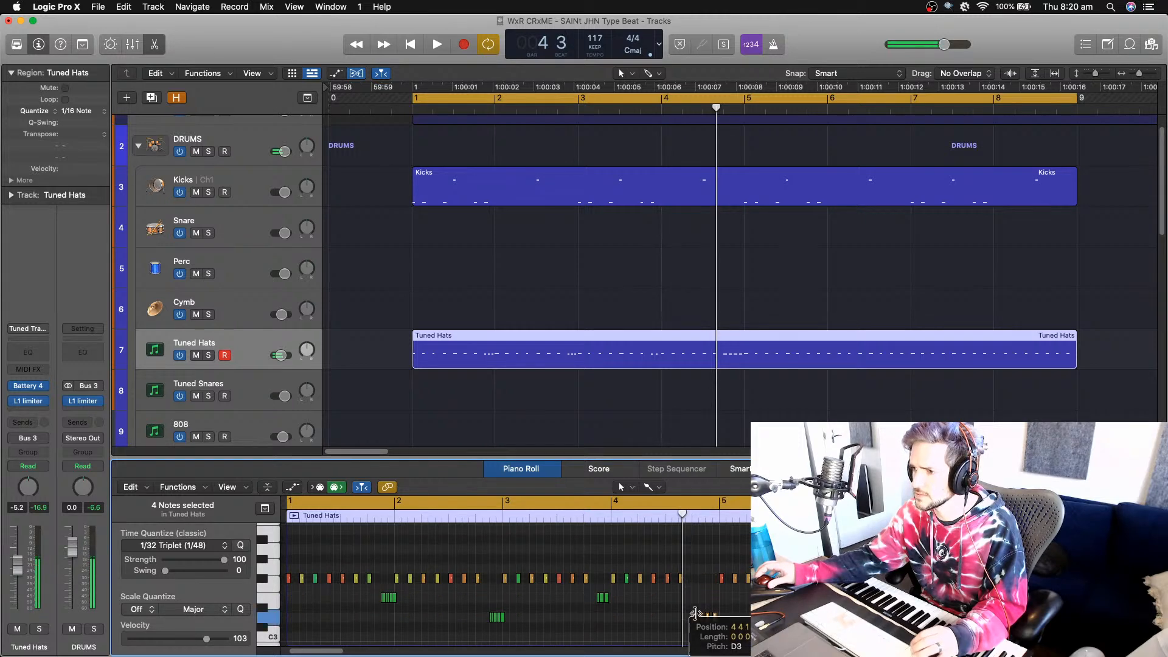
{"action": "key", "text": "space"}
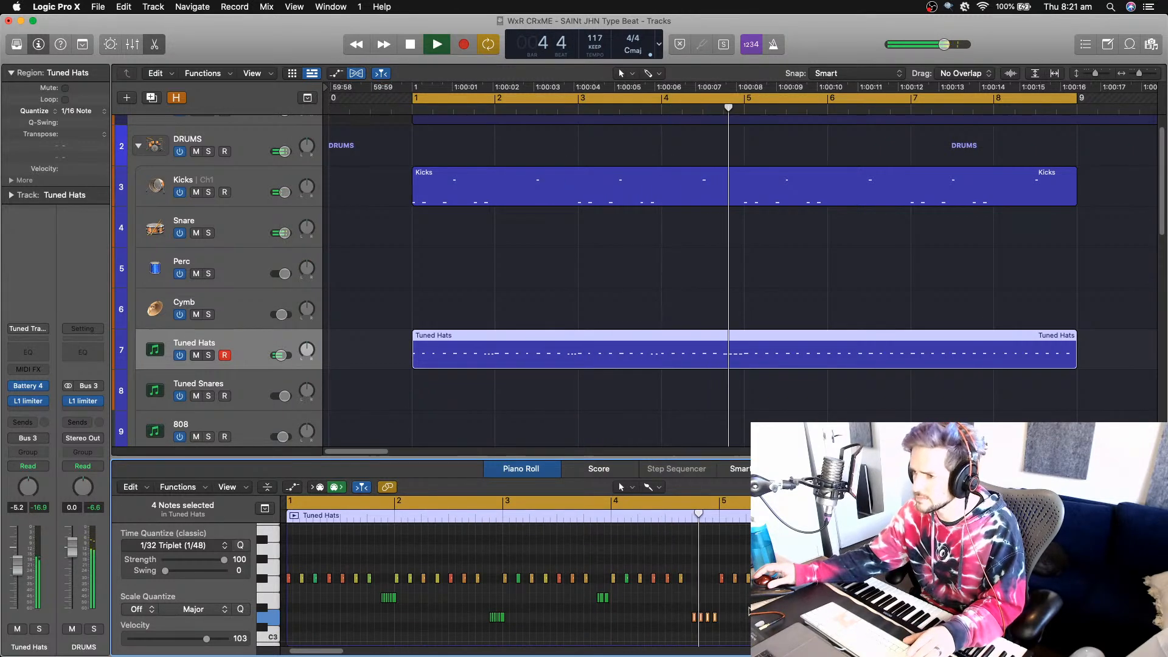
{"action": "key", "text": "space"}
- Set the velocity of the four-note roll at the end of bar 4 to 76 and audition it
{"action": "left_click_drag", "start_coordinate": [682, 605], "coordinate": [726, 629]}
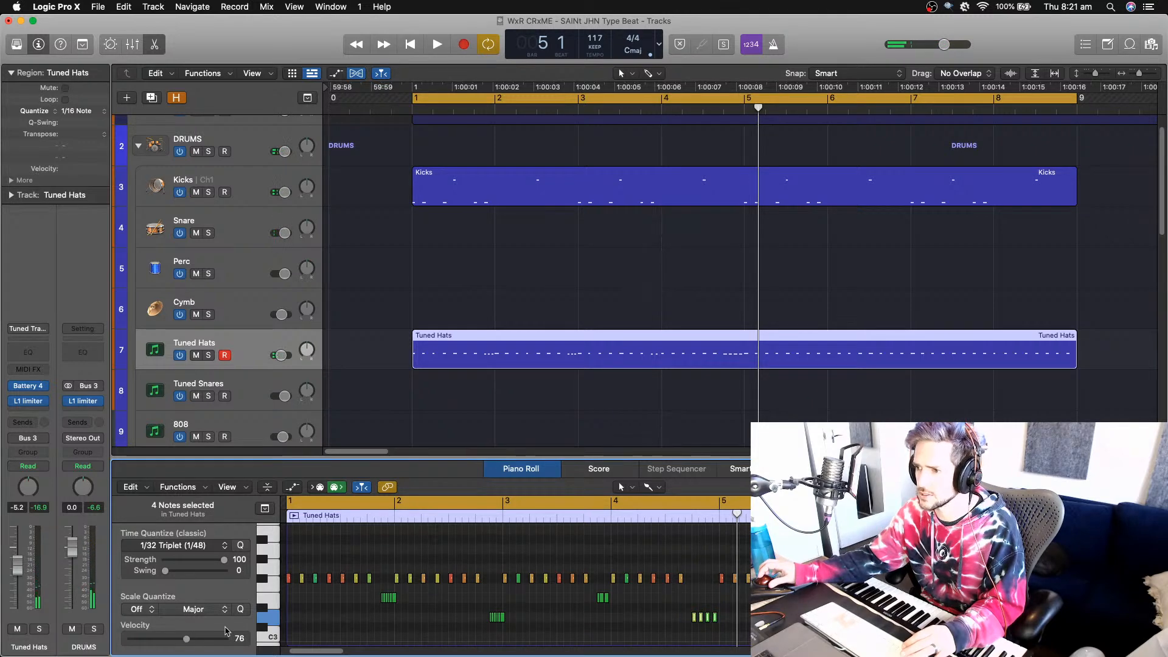
{"action": "left_click", "coordinate": [705, 520]}
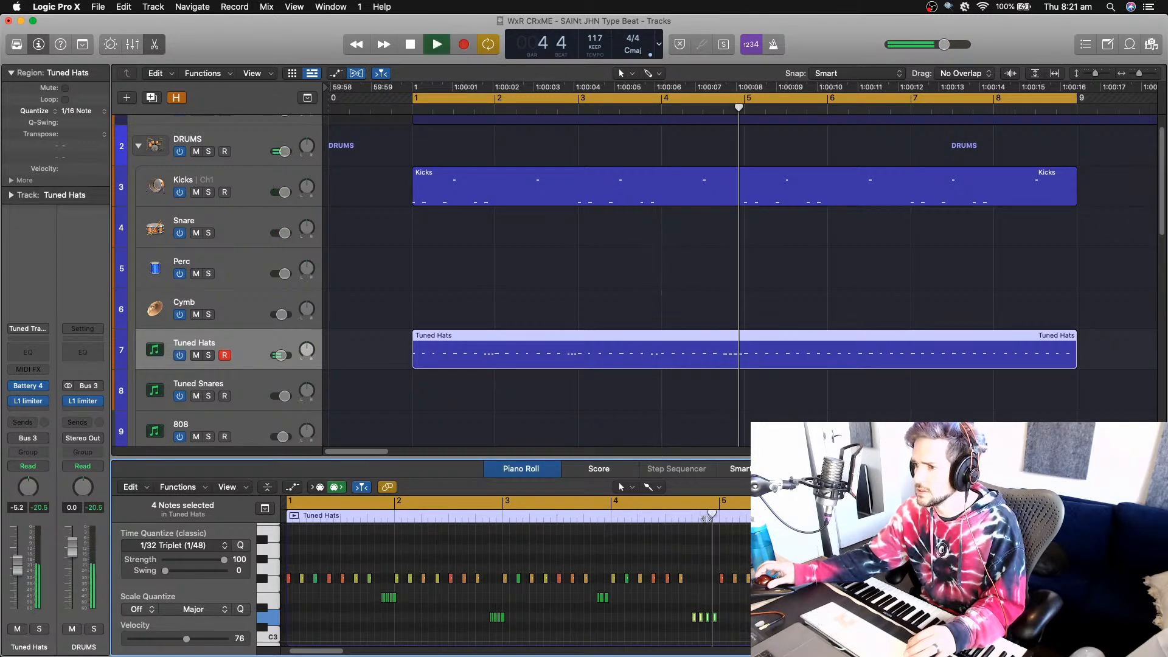
{"action": "key", "text": "space"}
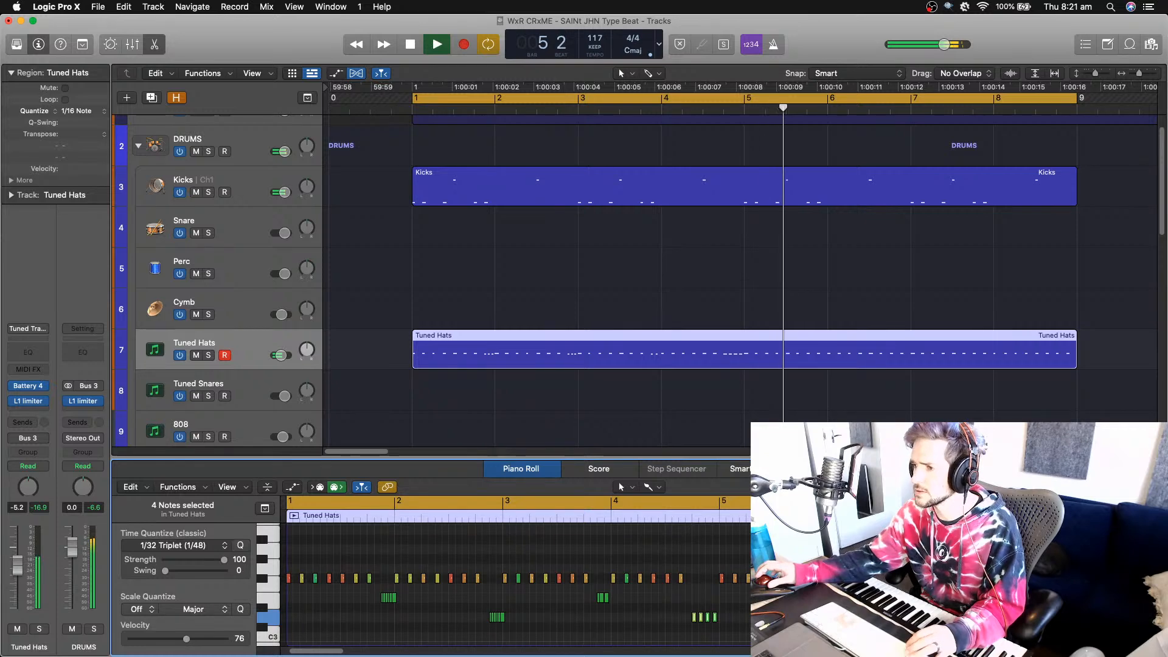
{"action": "key", "text": "space"}
- Delete the hats from bar 5 onward, copy the first four bars of hats to bar 5 and play back the result
{"action": "key", "text": "super+Left"}
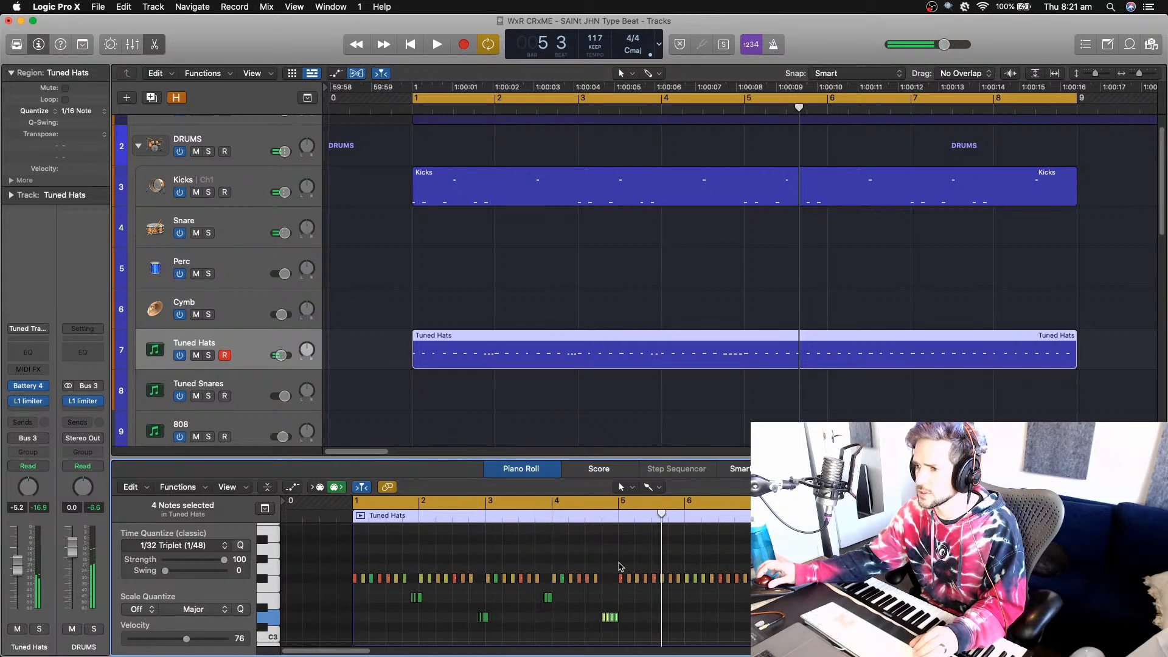
{"action": "left_click_drag", "start_coordinate": [620, 567], "coordinate": [793, 585]}
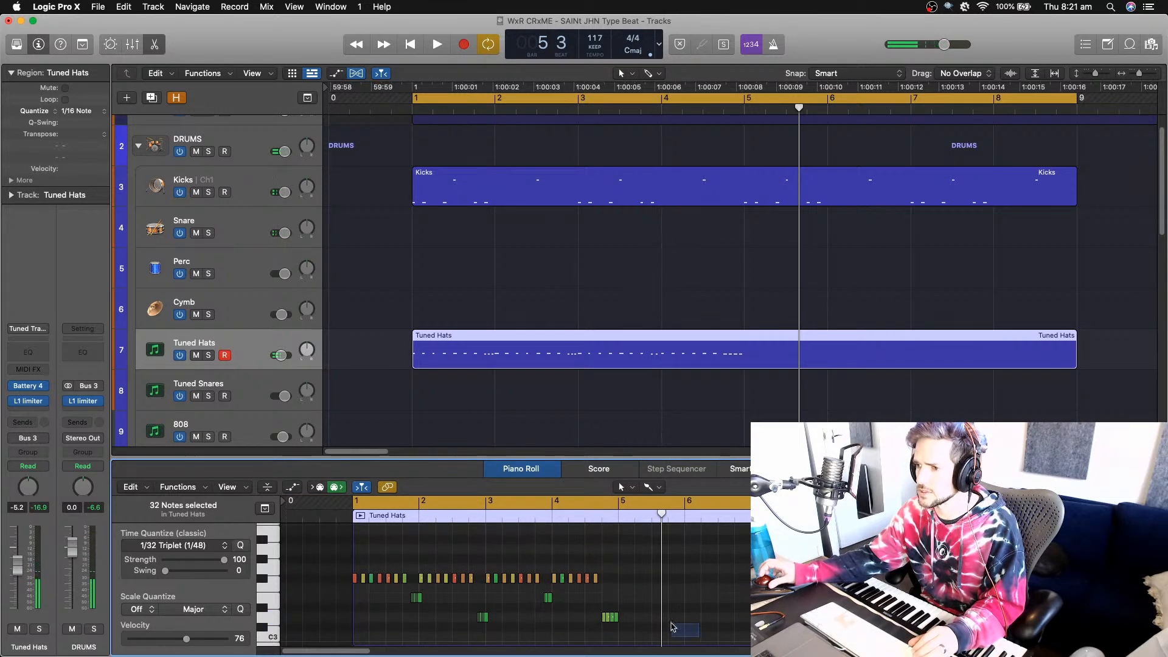
{"action": "left_click_drag", "start_coordinate": [672, 627], "coordinate": [339, 546]}
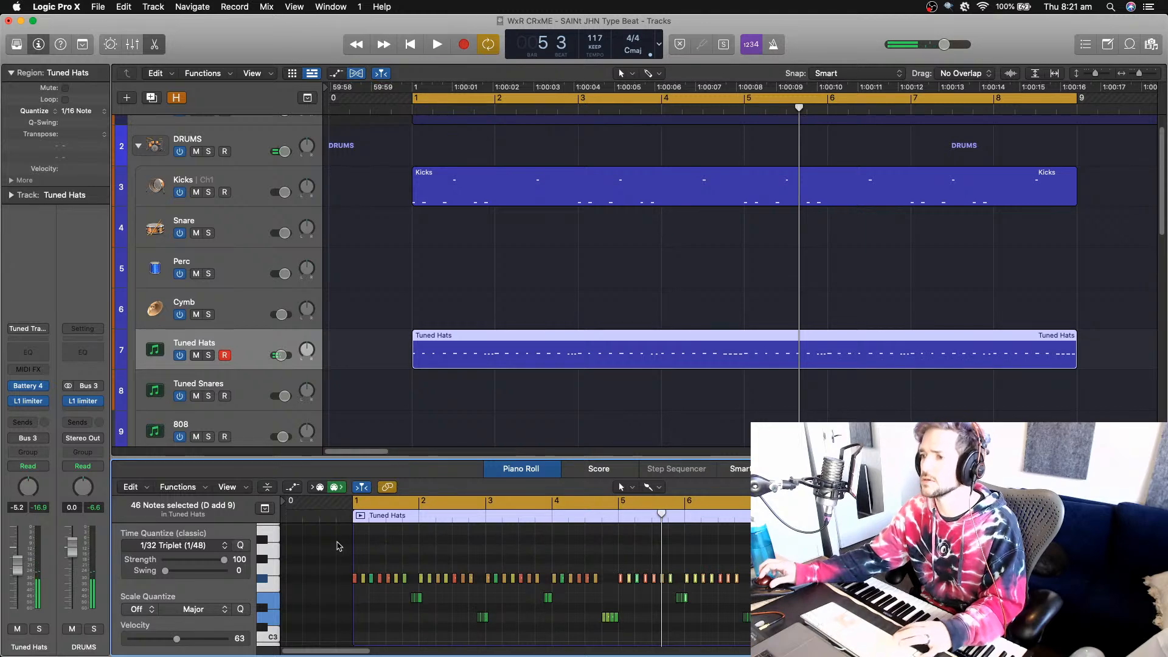
{"action": "key", "text": "space"}
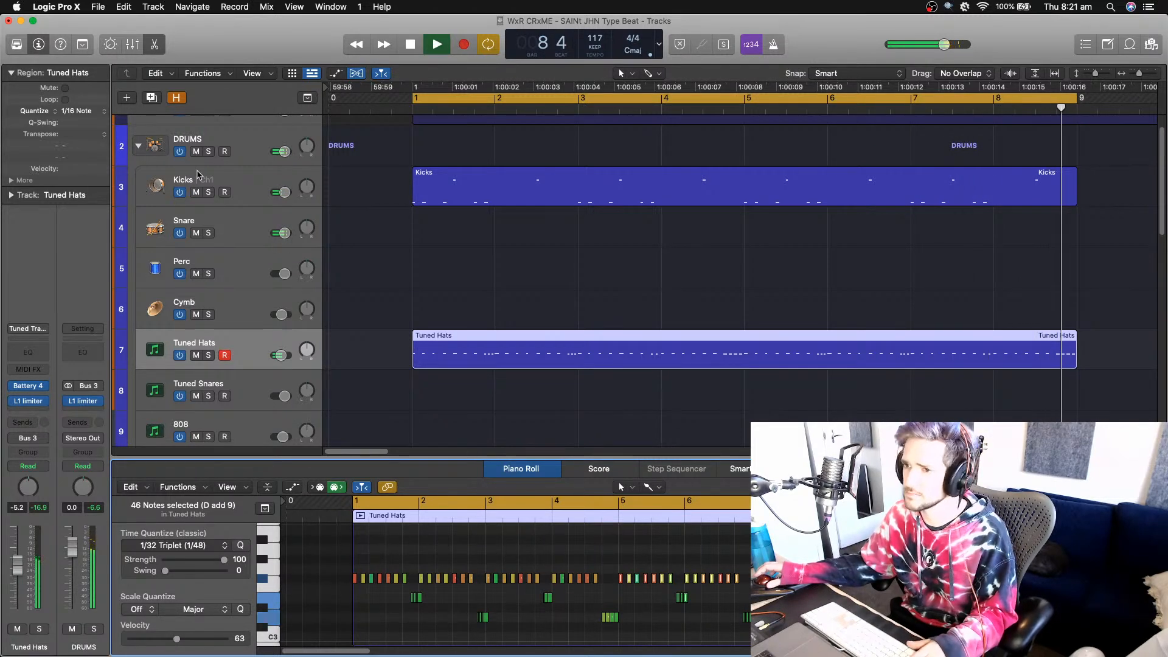
{"action": "key", "text": "space"}
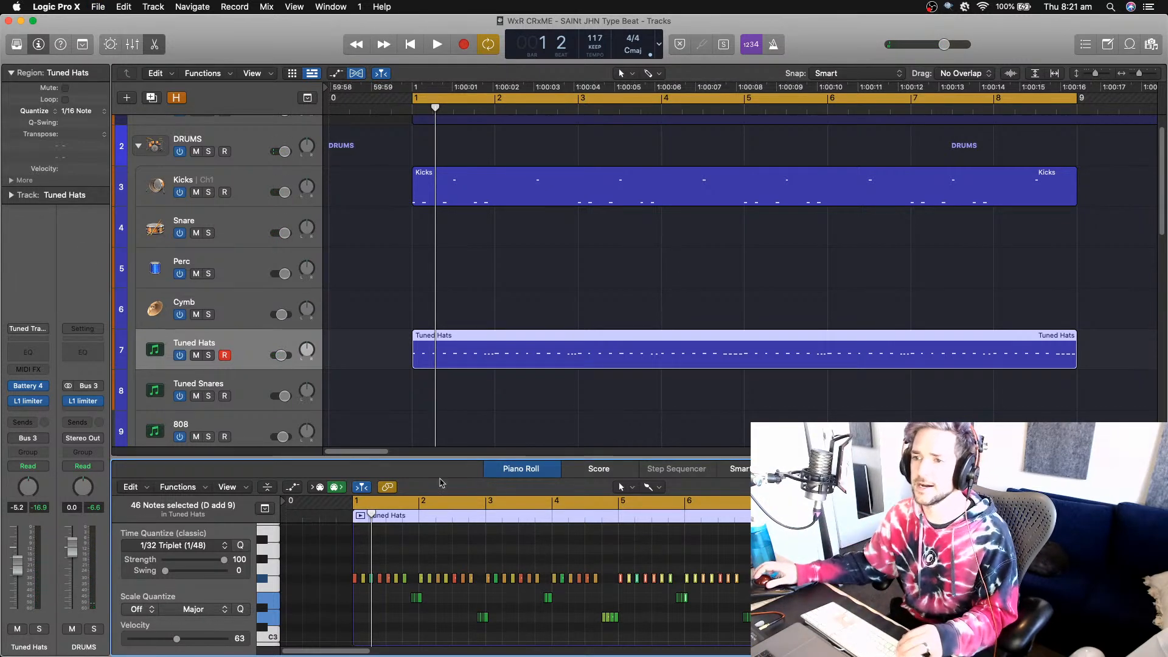
- Insert the Lustrous Plates reverb after RC-20 on the Guitar track and lower its dry/wet mix during playback
{"action": "scroll", "coordinate": [344, 213], "scroll_direction": "down", "scroll_amount": 8}
{"action": "scroll", "coordinate": [346, 212], "scroll_direction": "down", "scroll_amount": 6}
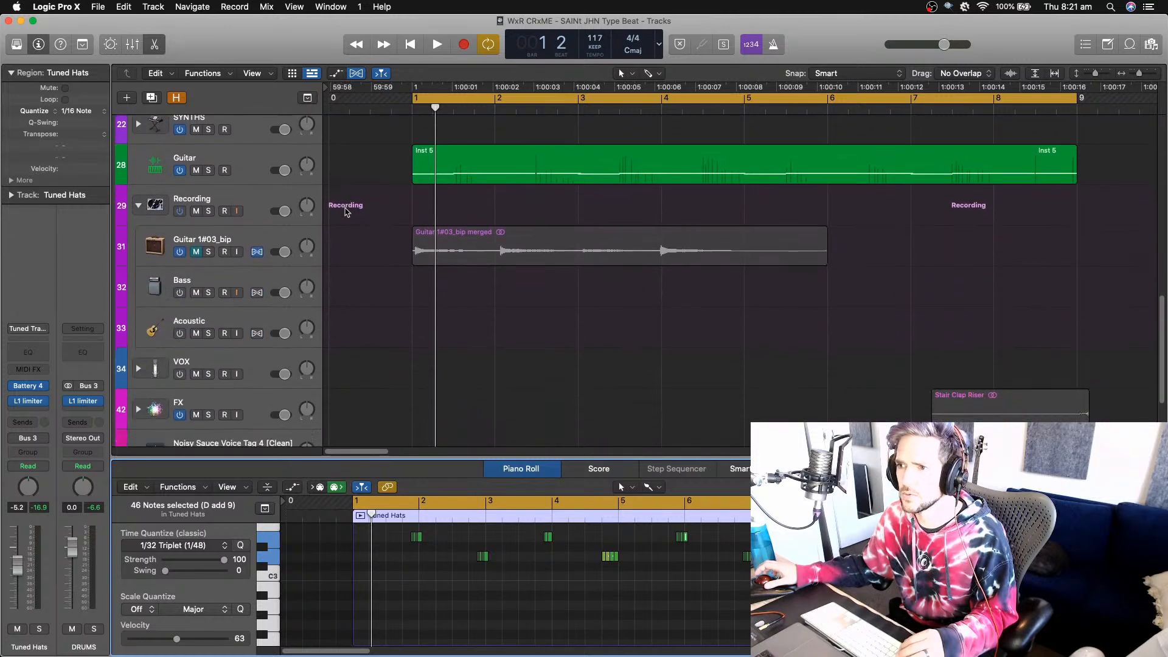
{"action": "scroll", "coordinate": [345, 212], "scroll_direction": "up", "scroll_amount": 2}
{"action": "key", "text": "space"}
{"action": "key", "text": "space"}
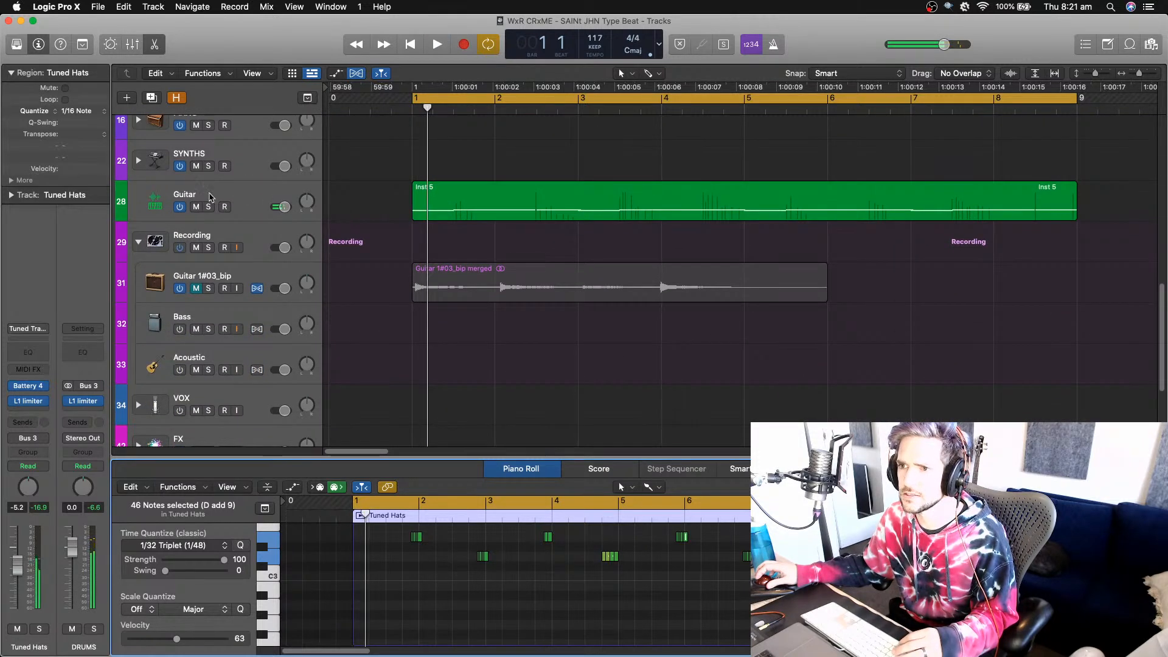
{"action": "left_click", "coordinate": [210, 196]}
{"action": "left_click", "coordinate": [25, 350]}
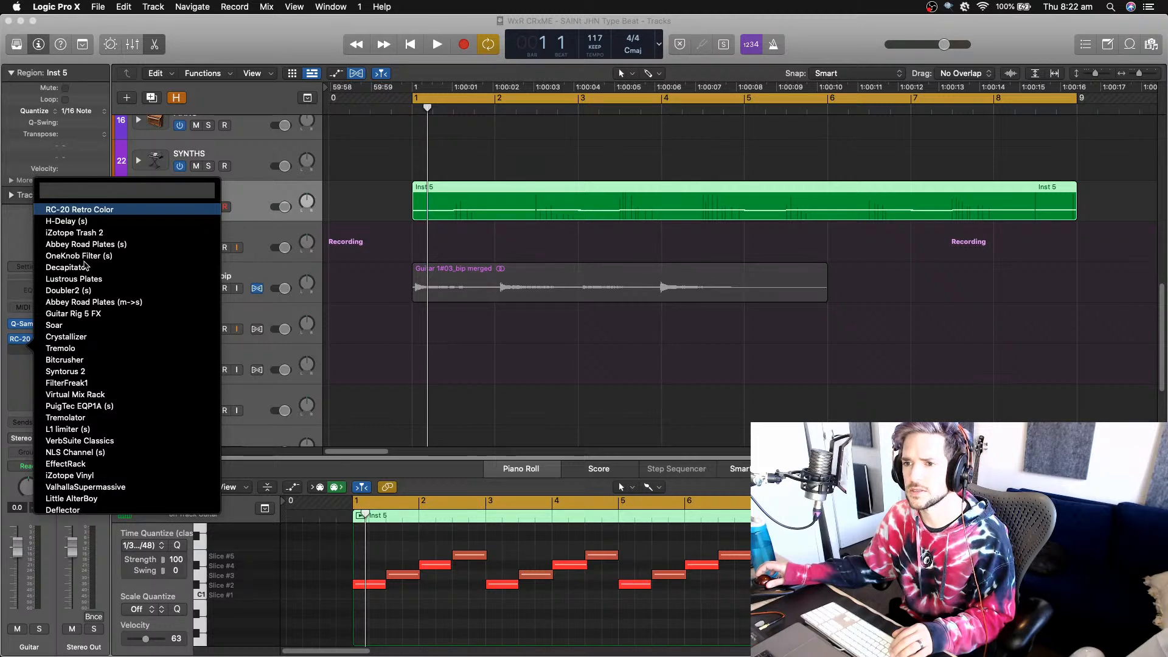
{"action": "double_click", "coordinate": [78, 281]}
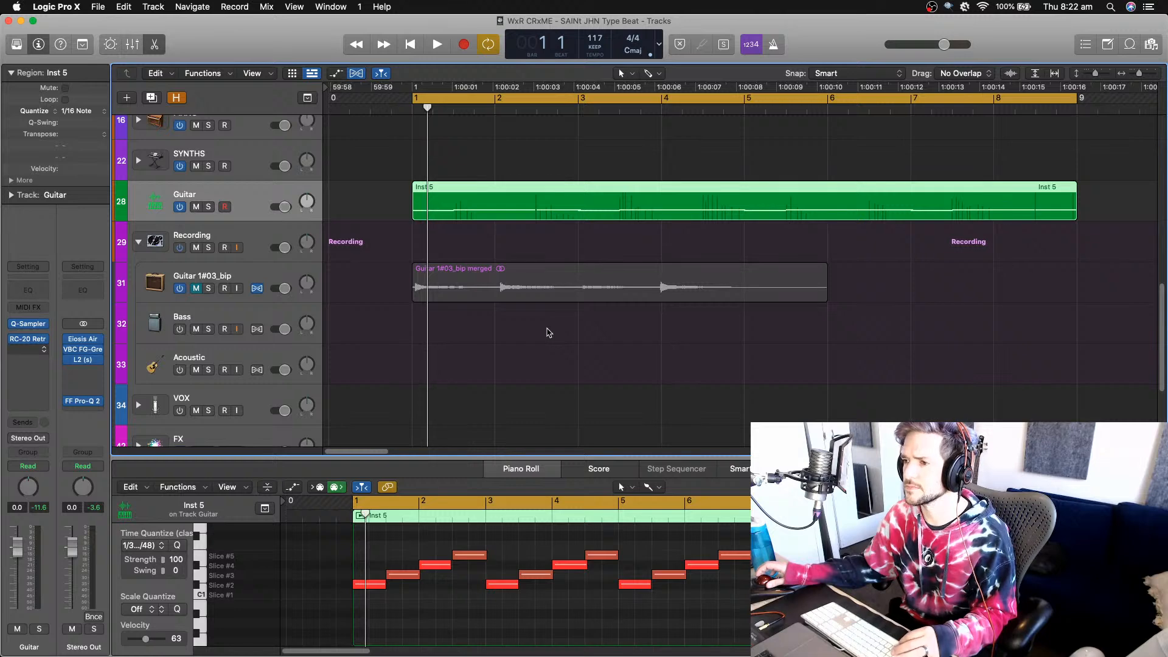
{"action": "key", "text": "space"}
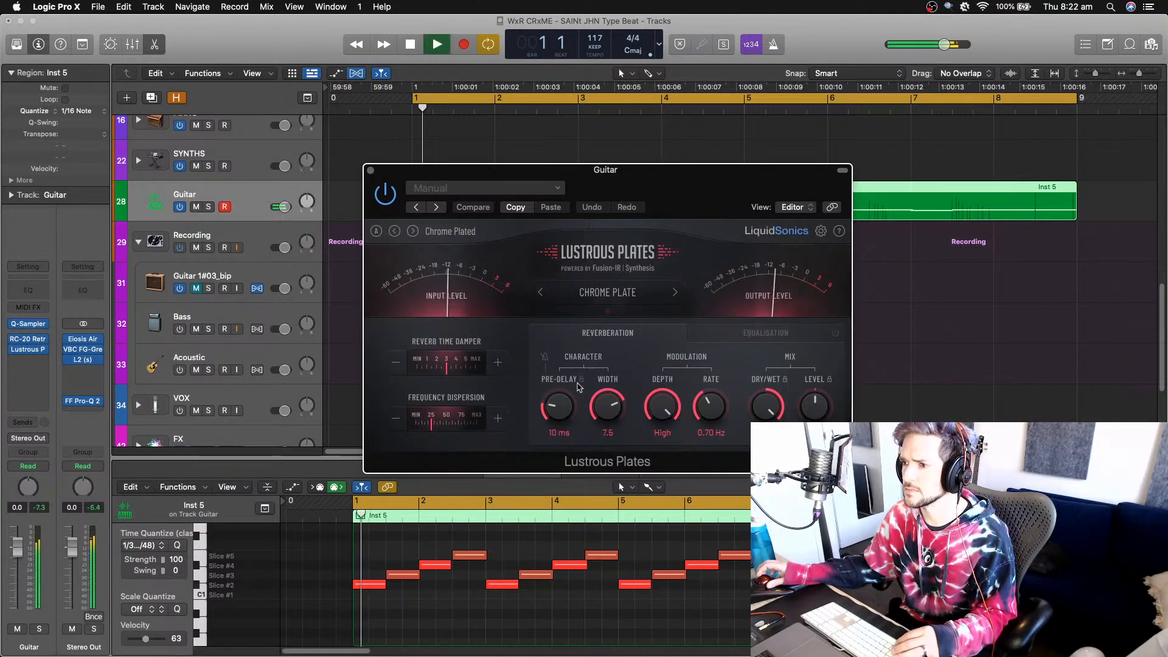
{"action": "left_click_drag", "start_coordinate": [760, 409], "coordinate": [749, 490]}
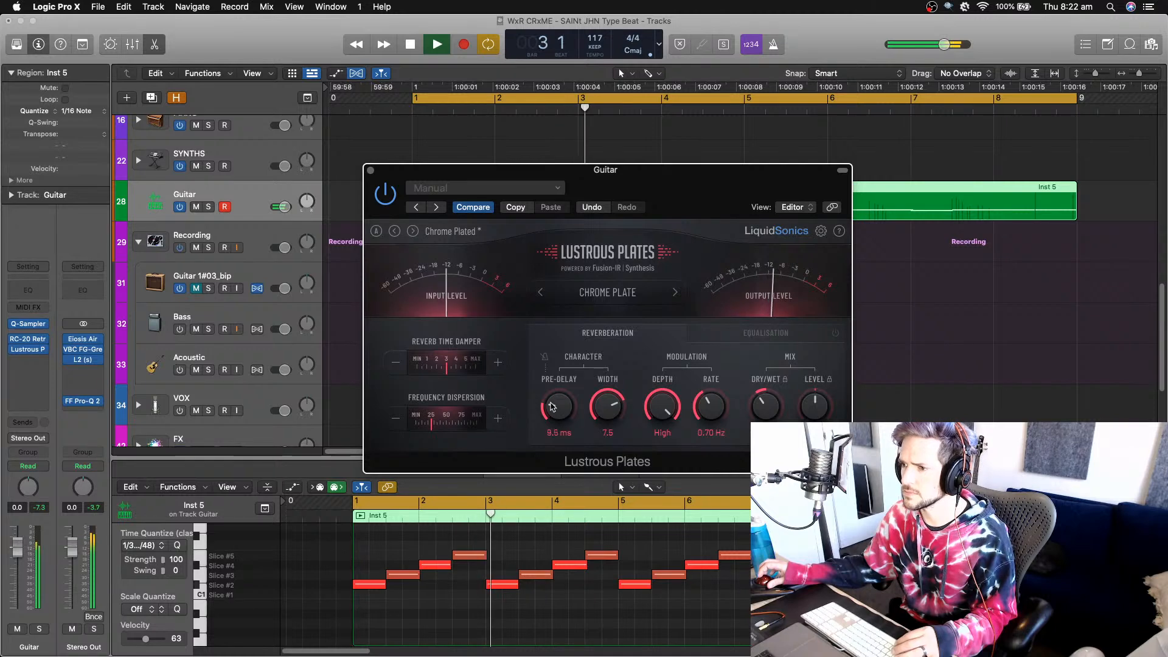
- Sync the Lustrous Plates pre-delay to tempo at 1/16 and set the reverb's width to Full
{"action": "mouse_move", "coordinate": [557, 407]}
{"action": "left_mouse_down"}
{"action": "mouse_move", "coordinate": [554, 389]}
{"action": "mouse_move", "coordinate": [563, 398]}
{"action": "left_mouse_up"}
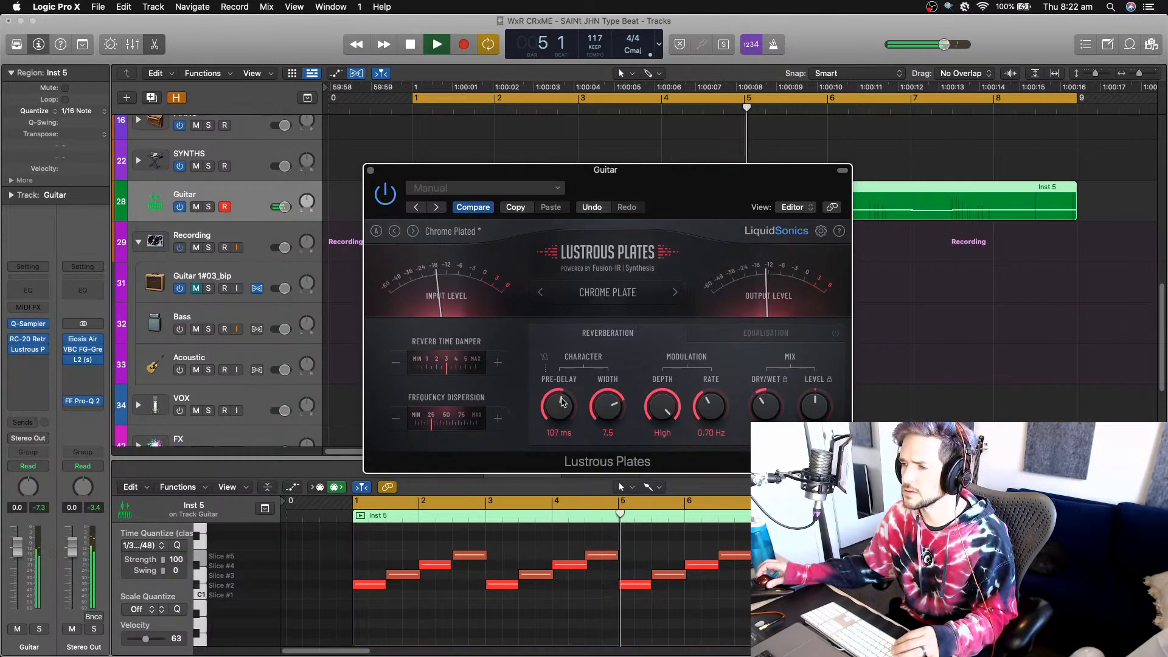
{"action": "left_click", "coordinate": [545, 357]}
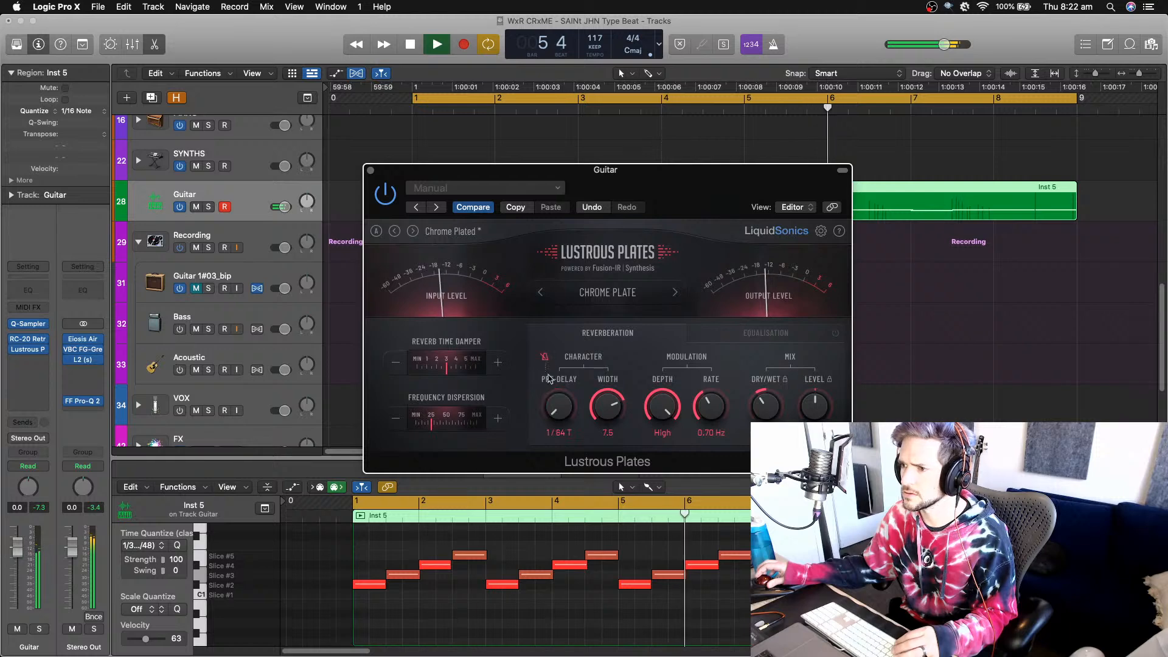
{"action": "left_click_drag", "start_coordinate": [556, 398], "coordinate": [560, 363]}
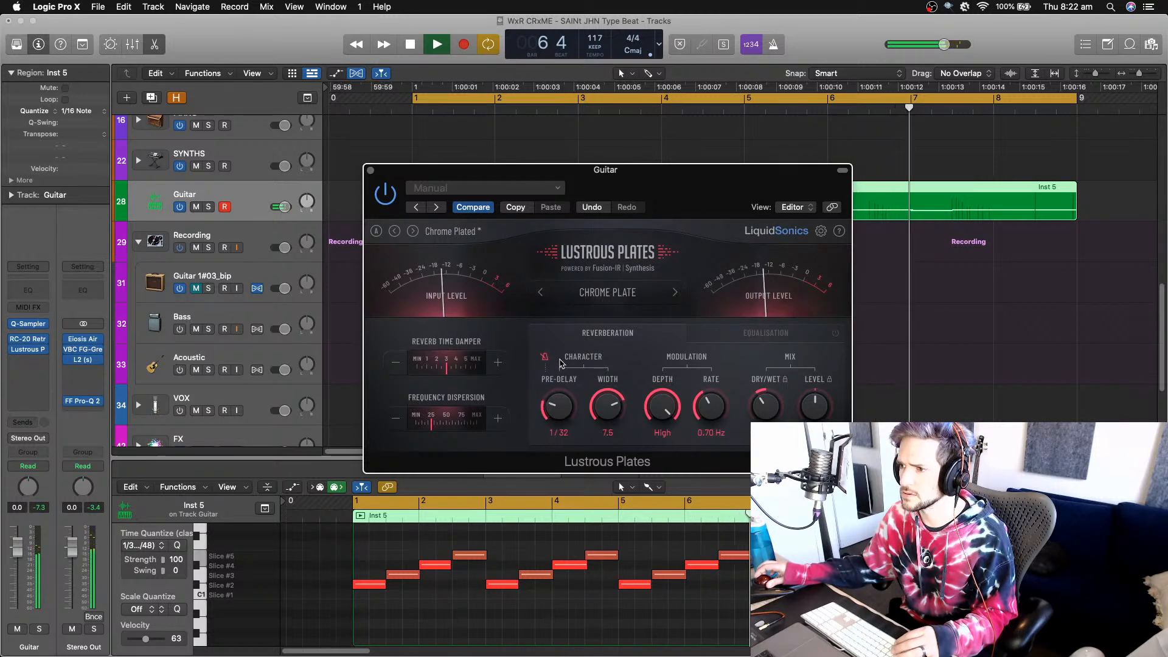
{"action": "left_click_drag", "start_coordinate": [557, 404], "coordinate": [562, 384]}
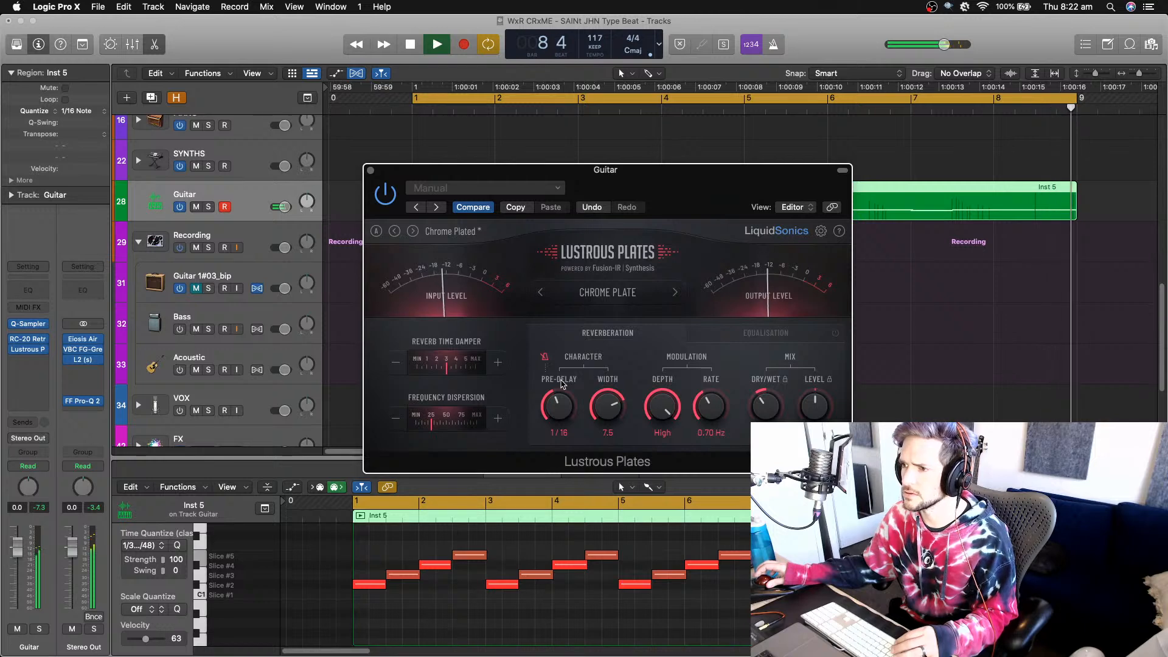
{"action": "left_click_drag", "start_coordinate": [591, 406], "coordinate": [602, 365]}
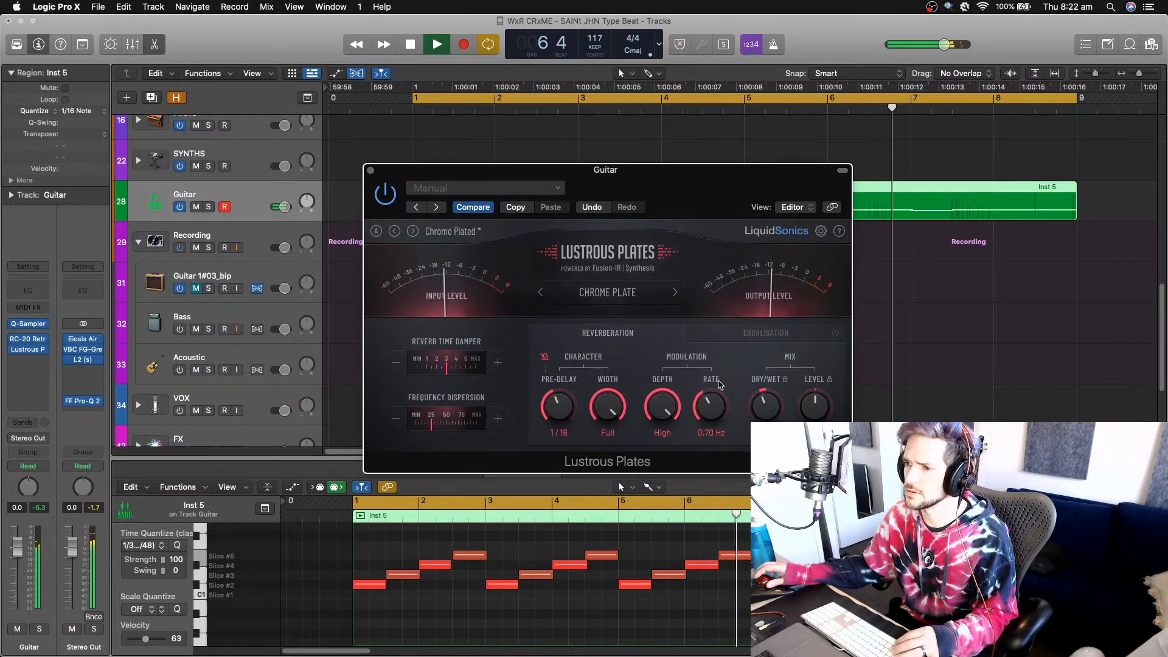
- Lower the Guitar track's volume to -4.0 dB while listening and close the reverb window
{"action": "scroll", "coordinate": [207, 406], "scroll_direction": "down", "scroll_amount": 1}
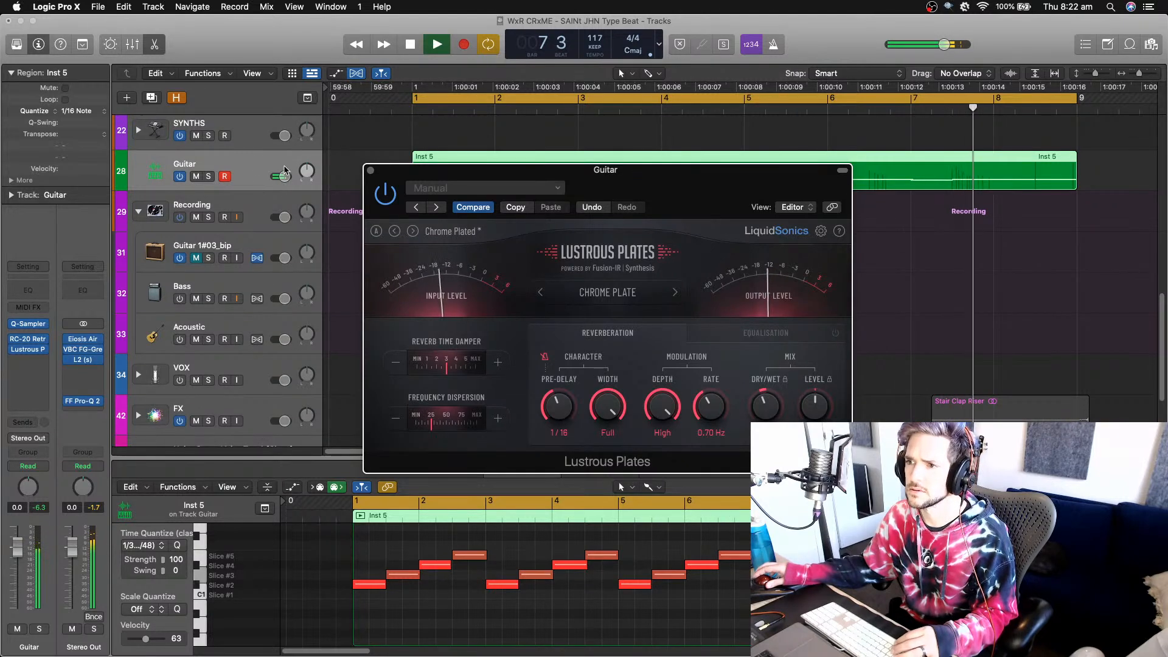
{"action": "left_click_drag", "start_coordinate": [283, 177], "coordinate": [277, 177]}
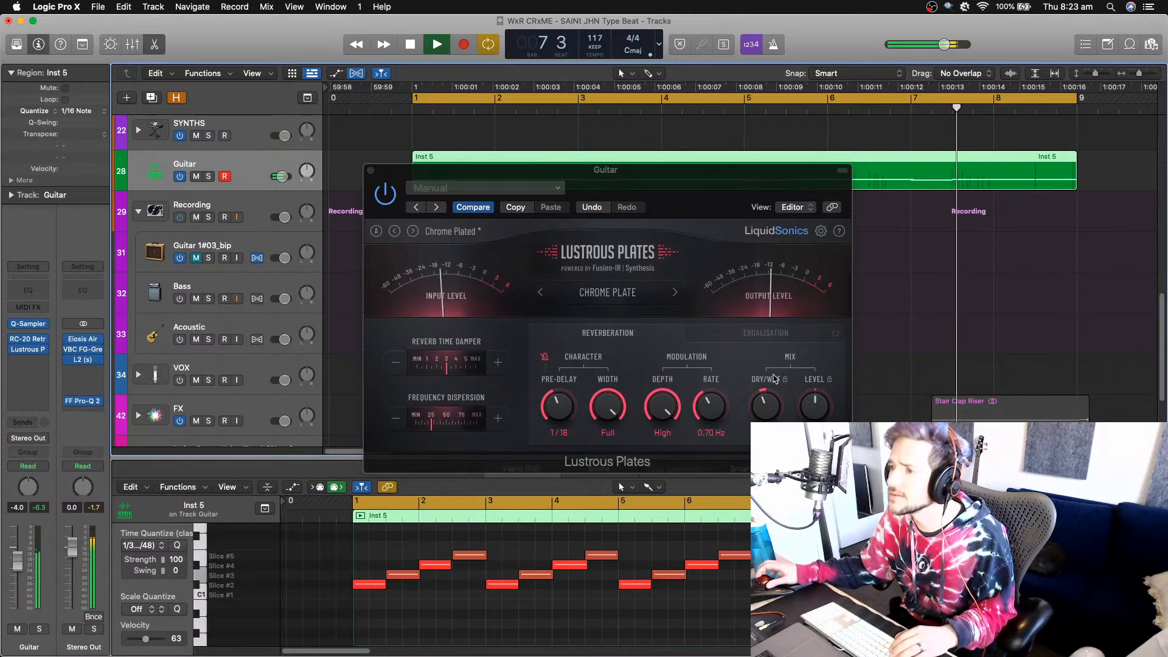
{"action": "key", "text": "space"}
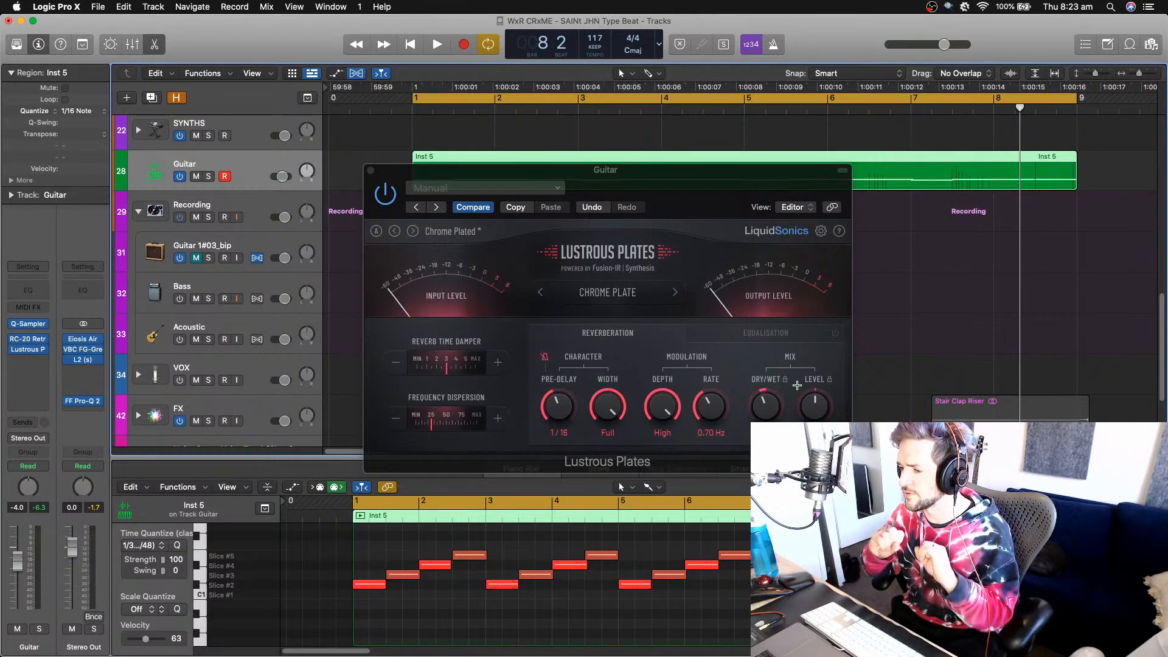
{"action": "key", "text": "space"}
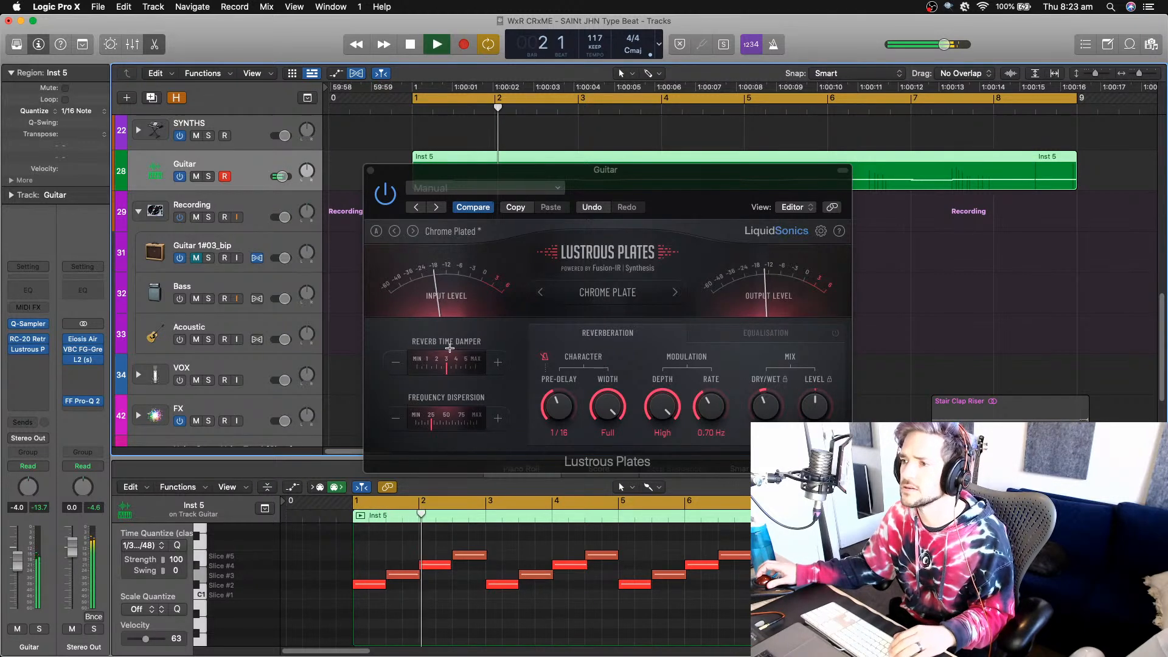
{"action": "left_click", "coordinate": [371, 171]}
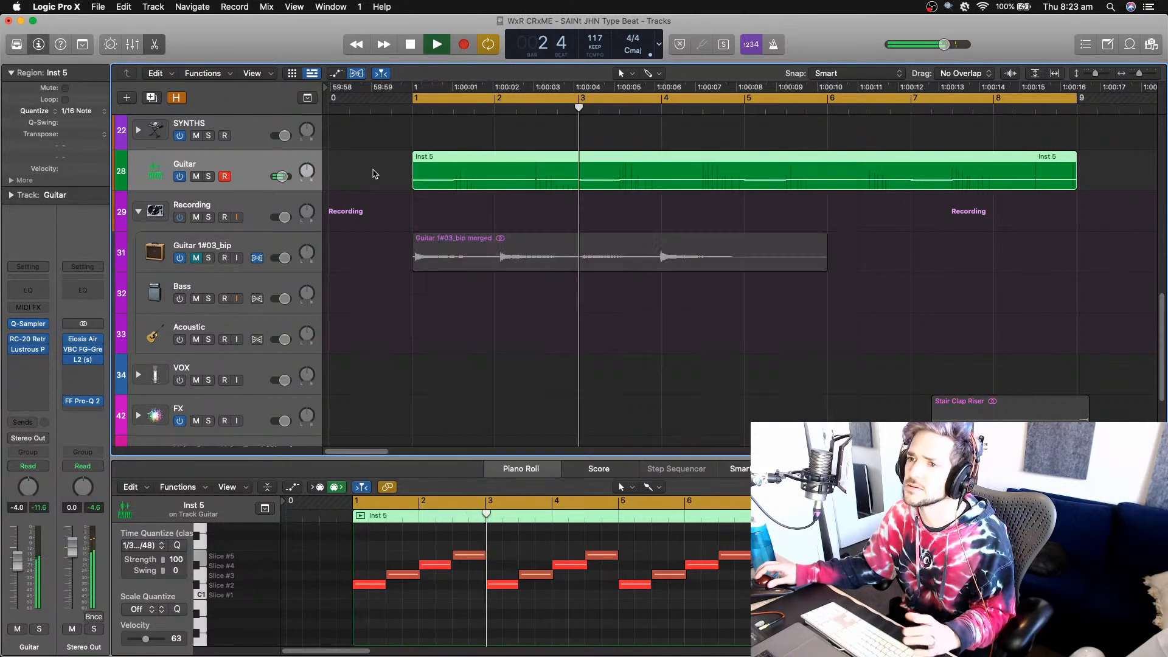
- Lower the Tuned Hats track's volume to -6.8 dB and listen to the full loop
{"action": "scroll", "coordinate": [472, 229], "scroll_direction": "up", "scroll_amount": 3}
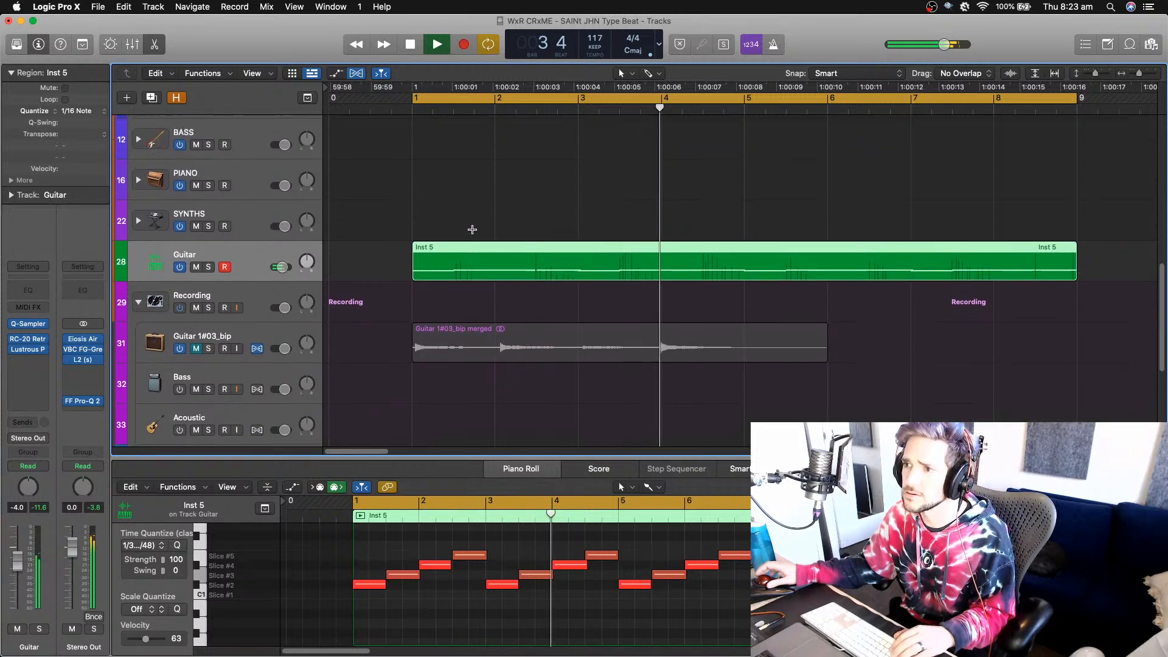
{"action": "scroll", "coordinate": [472, 229], "scroll_direction": "up", "scroll_amount": 10}
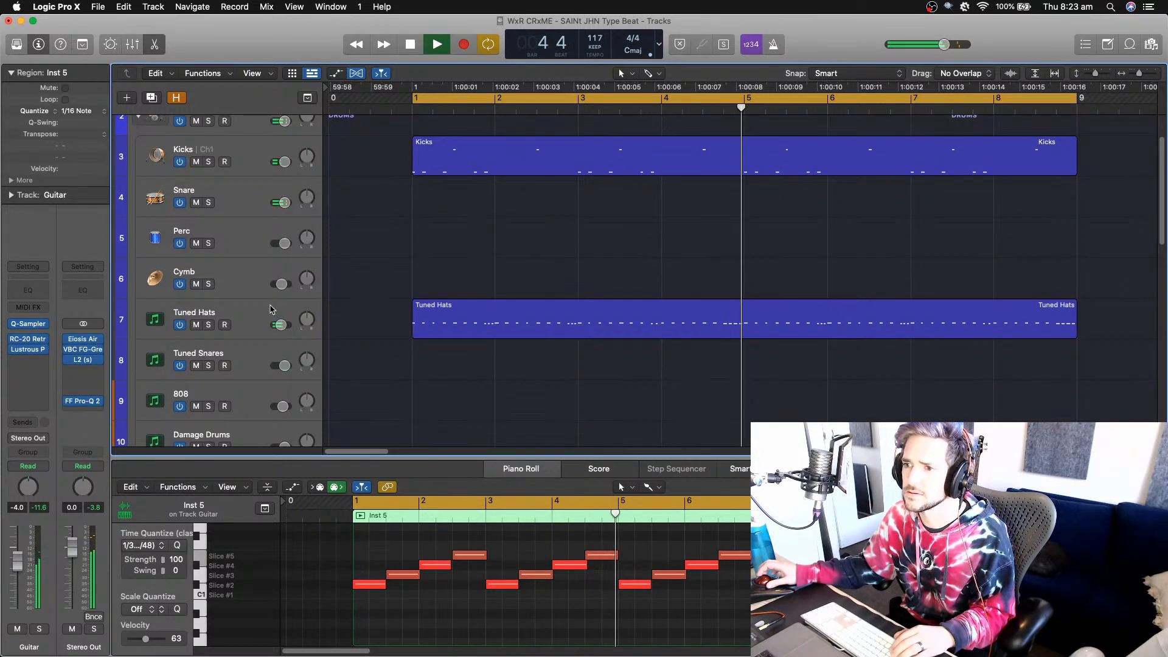
{"action": "left_click_drag", "start_coordinate": [281, 326], "coordinate": [279, 326]}
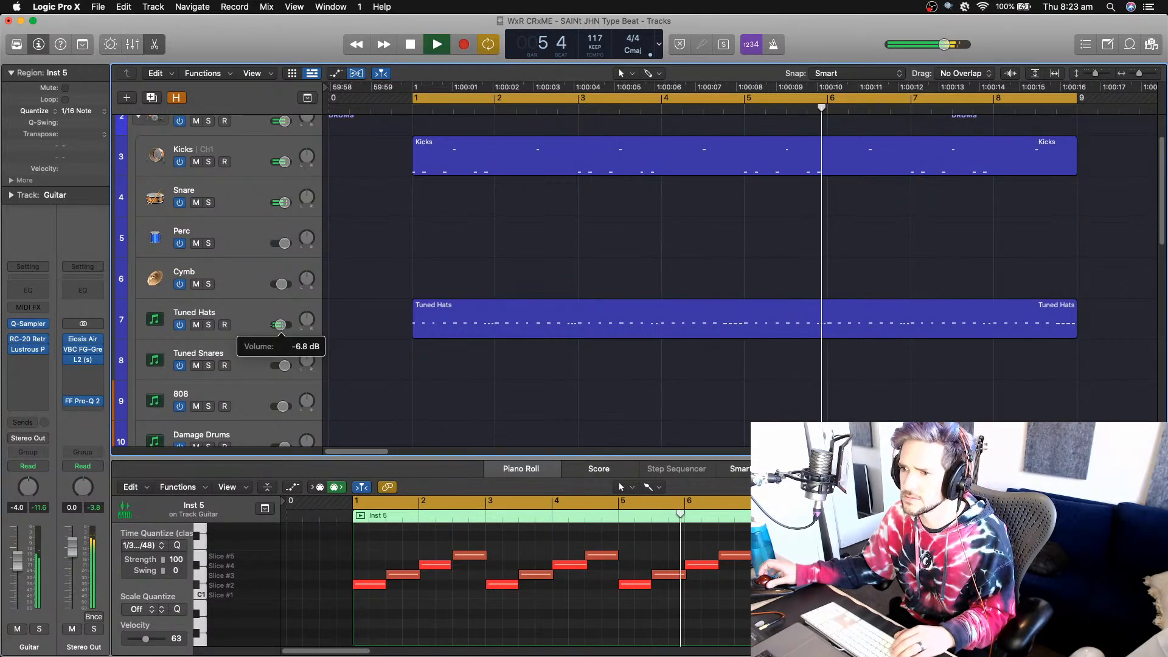
{"action": "scroll", "coordinate": [405, 262], "scroll_direction": "up", "scroll_amount": 2}
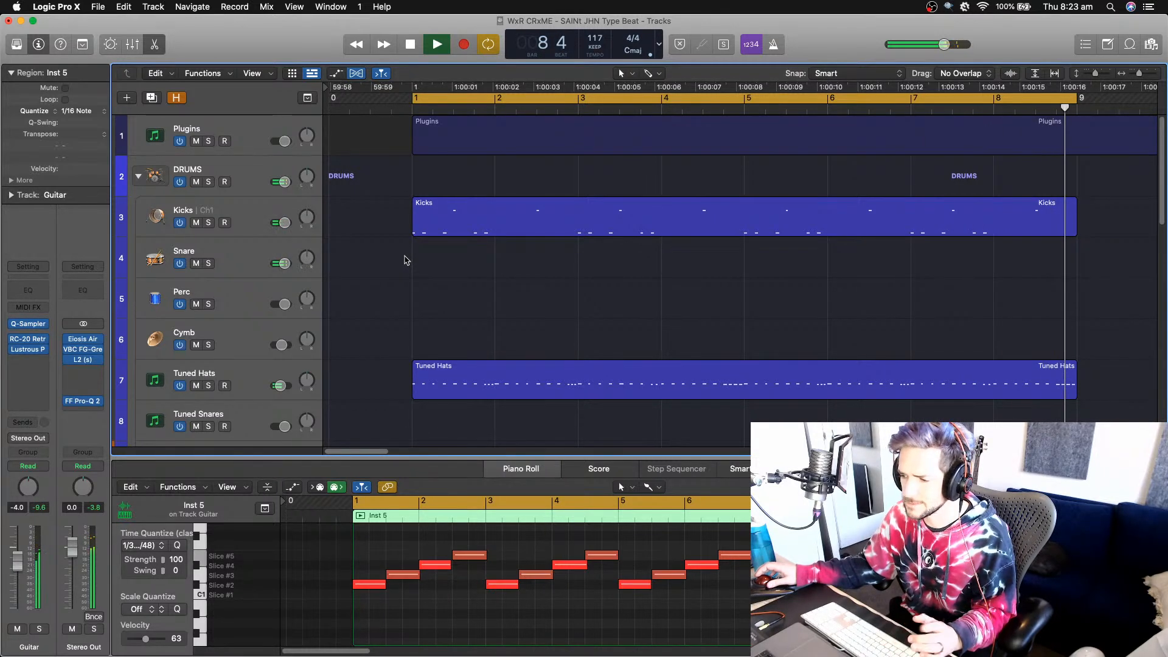
{"action": "key", "text": "space"}
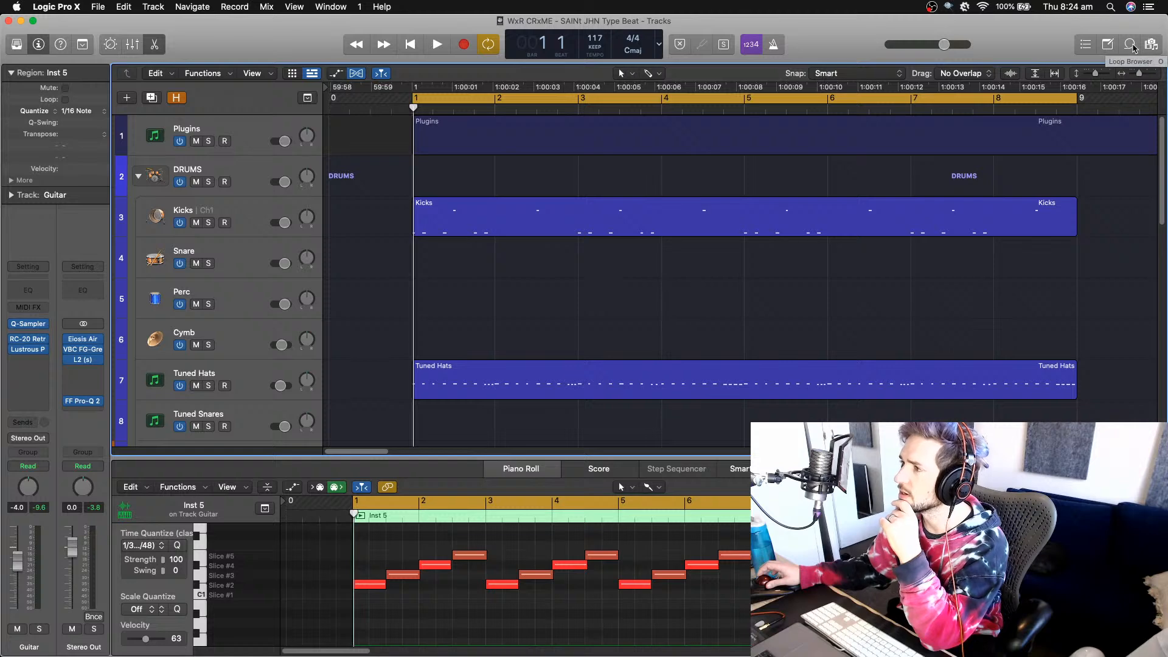
- Search the Apple Loops library for "Rain" and look through the matching loops
{"action": "left_click", "coordinate": [1129, 44]}
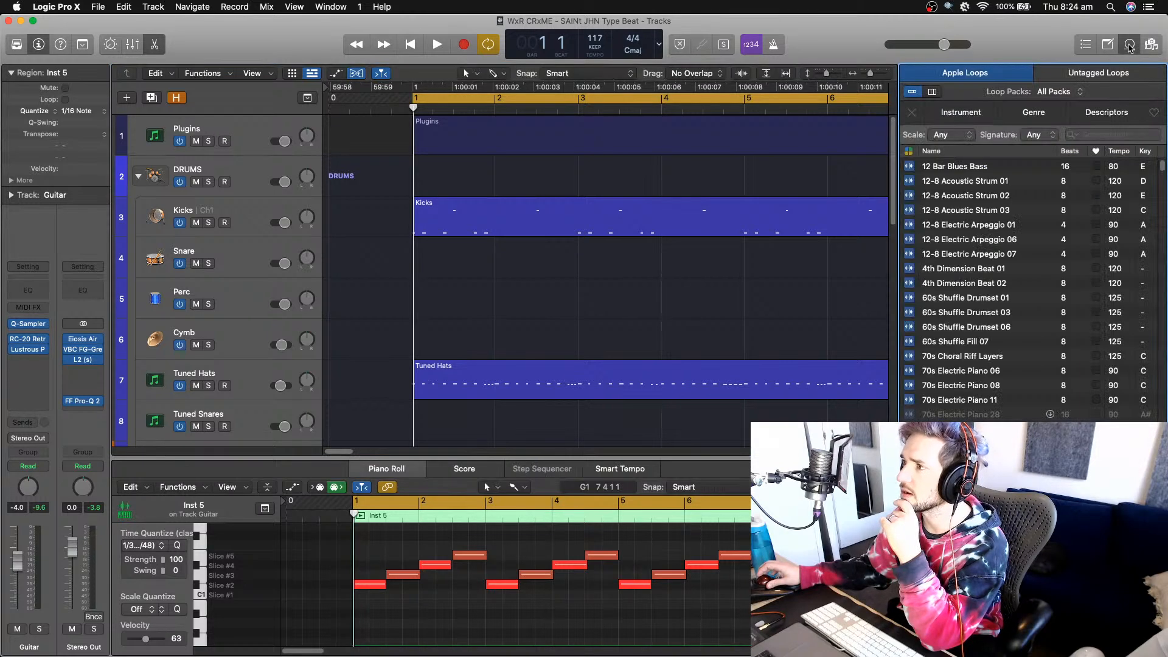
{"action": "left_click", "coordinate": [1103, 136]}
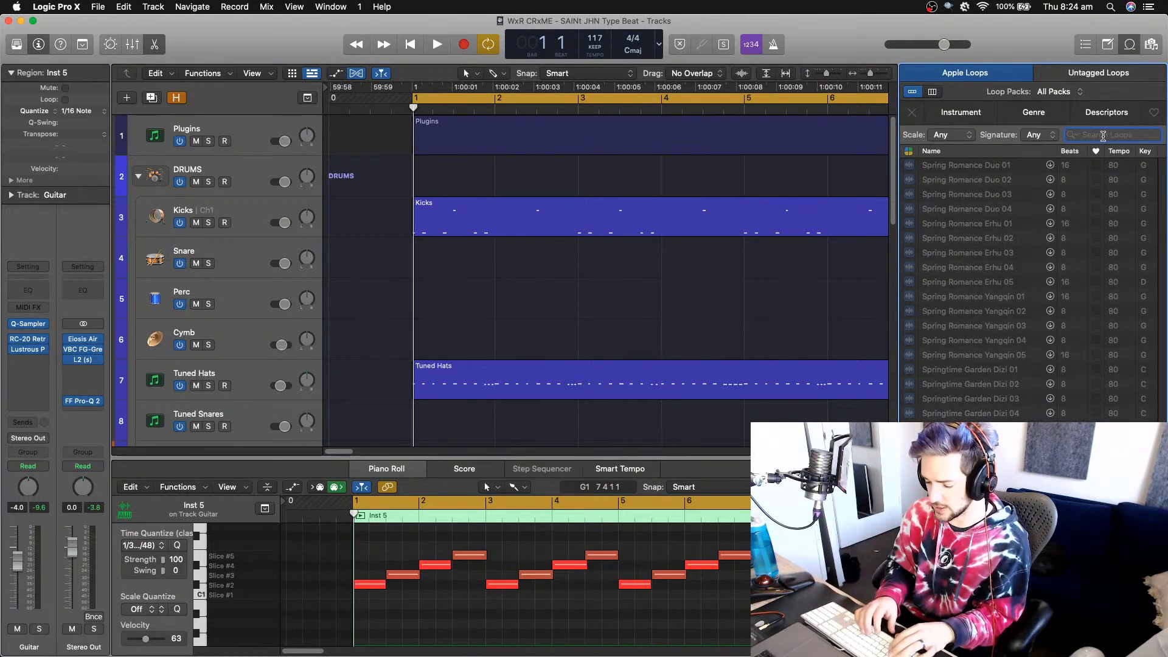
{"action": "type", "text": "Rain"}
{"action": "key", "text": "Return"}
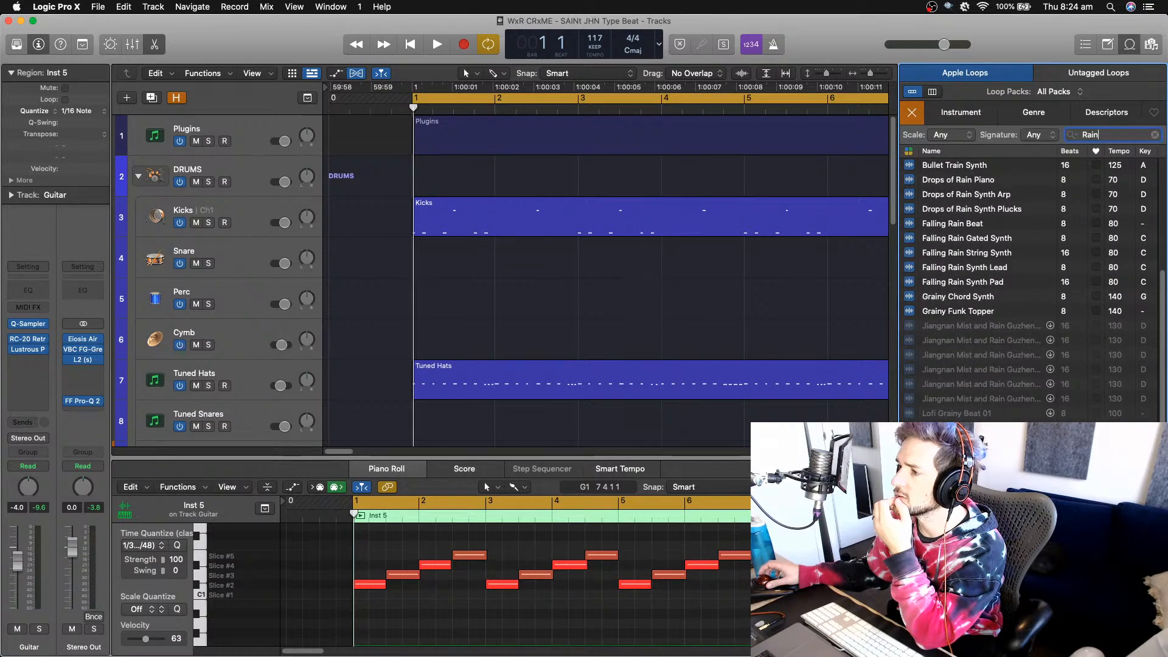
{"action": "scroll", "coordinate": [1027, 292], "scroll_direction": "up", "scroll_amount": 5}
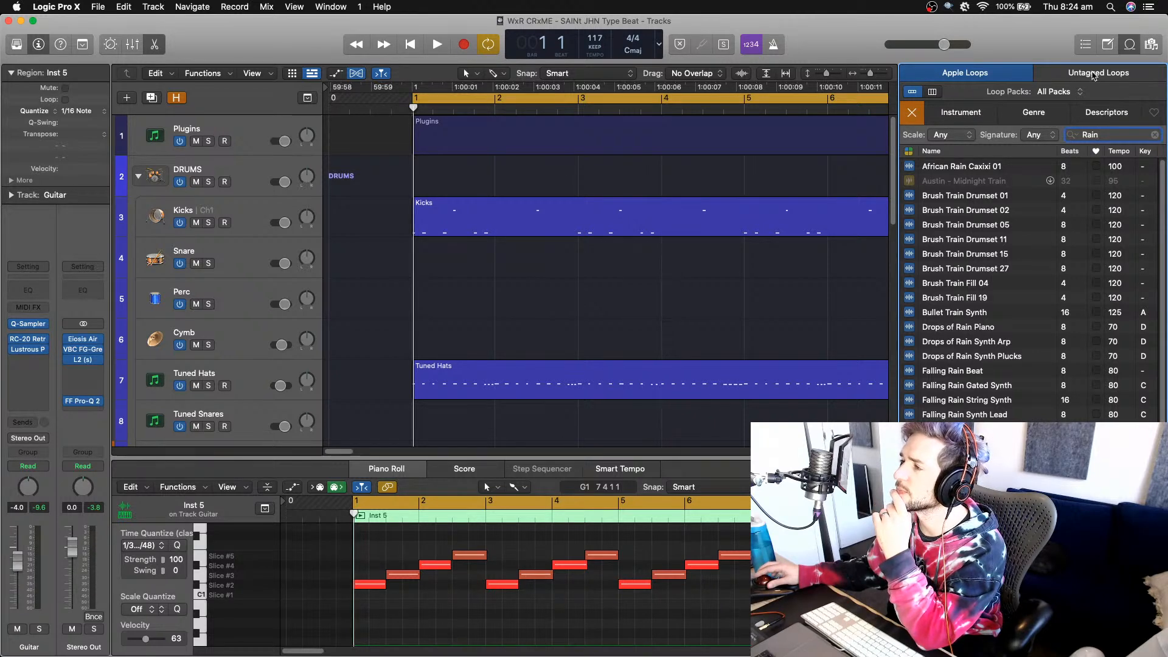
- Look through the User Loops folder of the untagged loops, then briefly check the home folder in Finder
{"action": "left_click", "coordinate": [1093, 76]}
{"action": "double_click", "coordinate": [940, 174]}
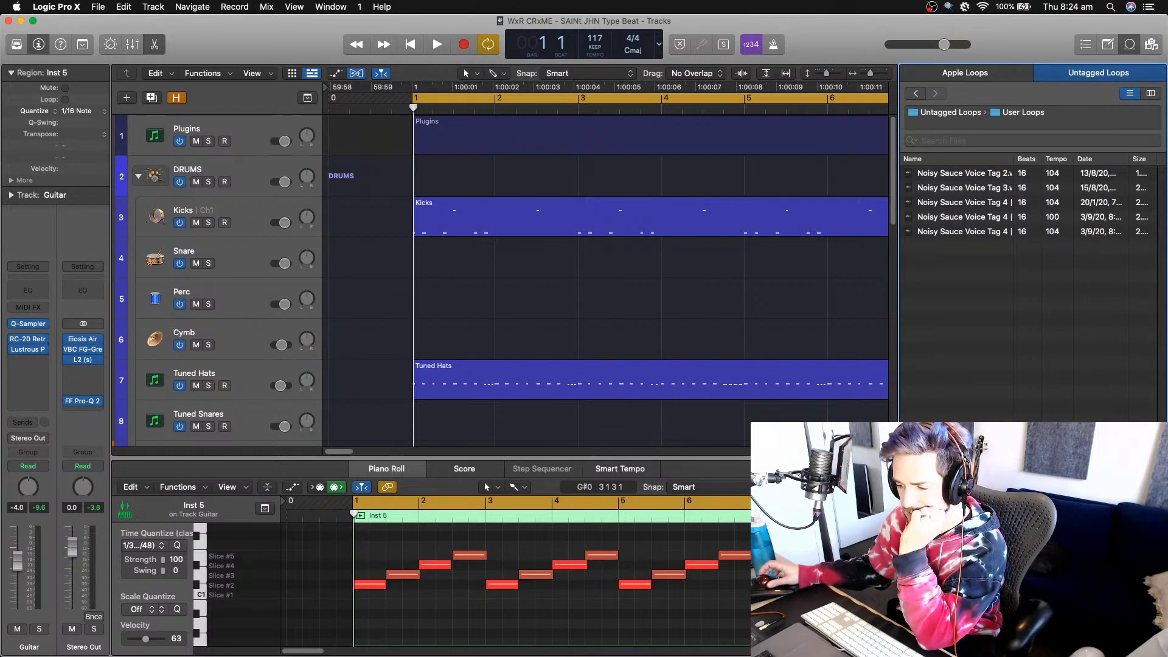
{"action": "key", "text": "super+Tab"}
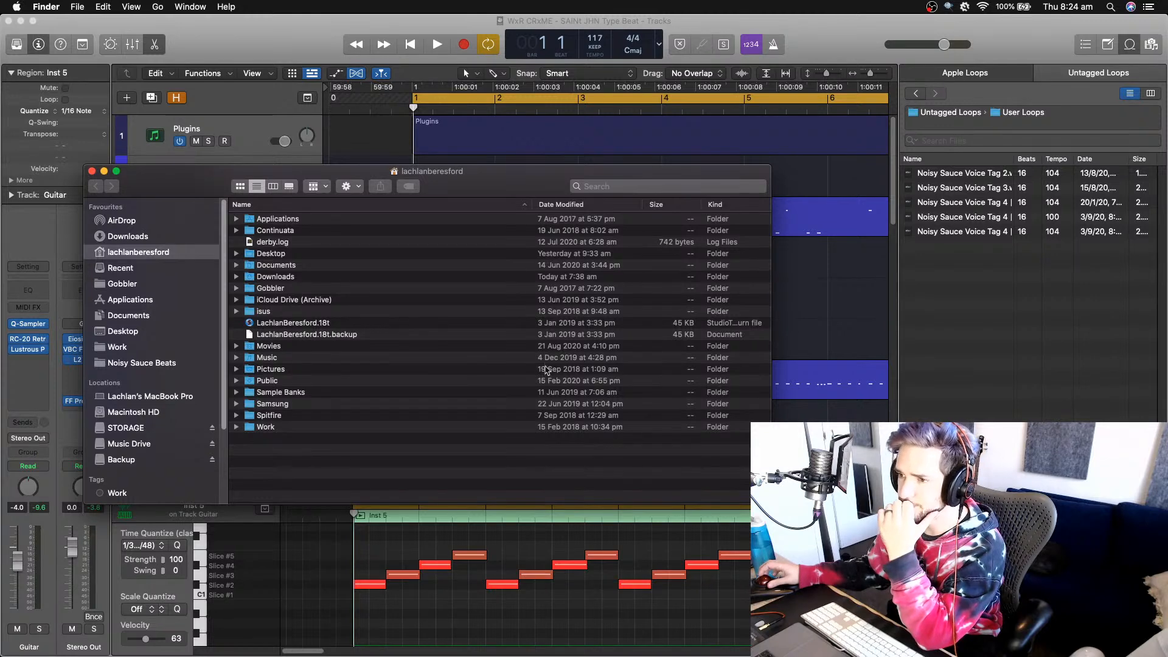
{"action": "key", "text": "super+w"}
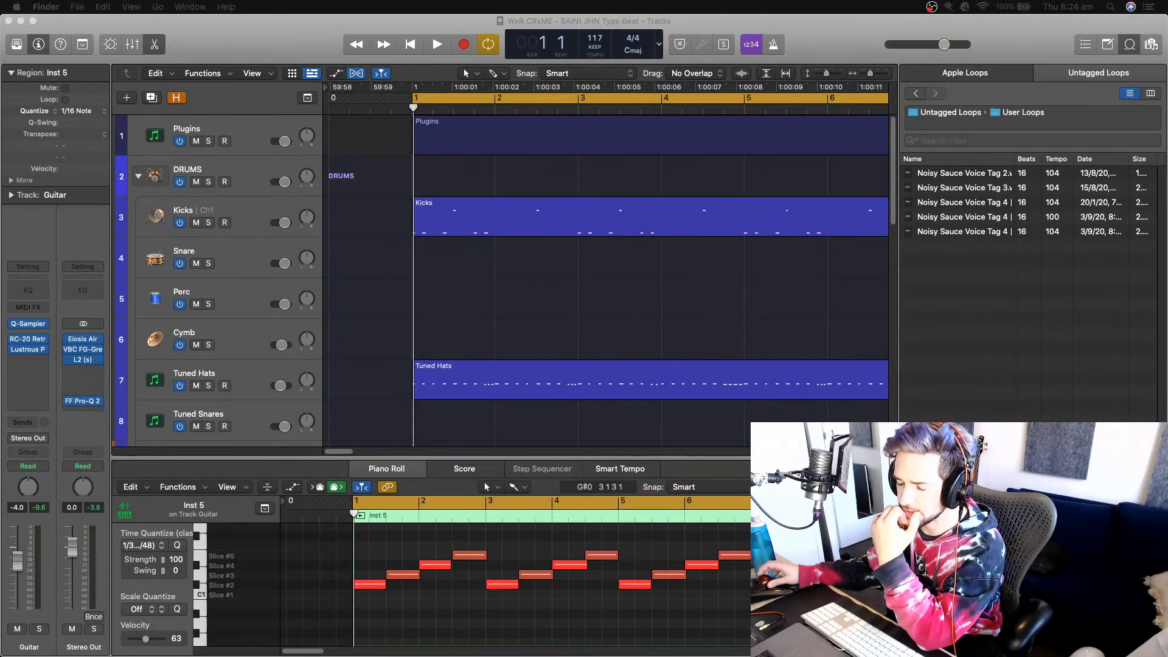
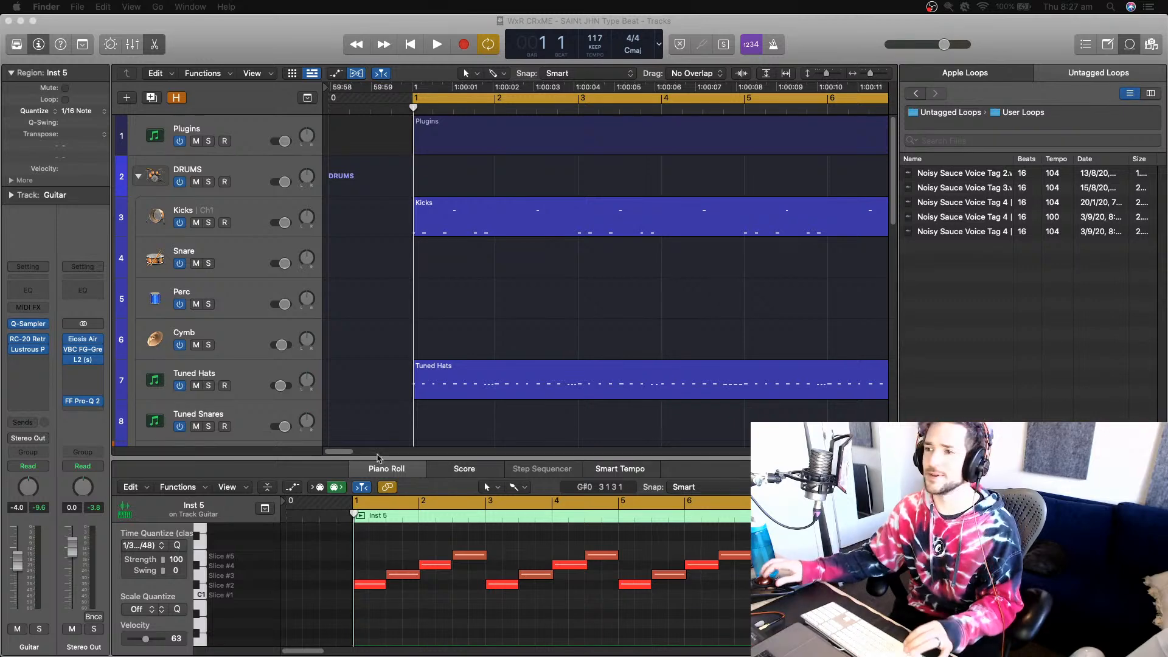
- Return to Logic Pro, hide the loop browser and play back the beat
{"action": "left_click", "coordinate": [467, 65]}
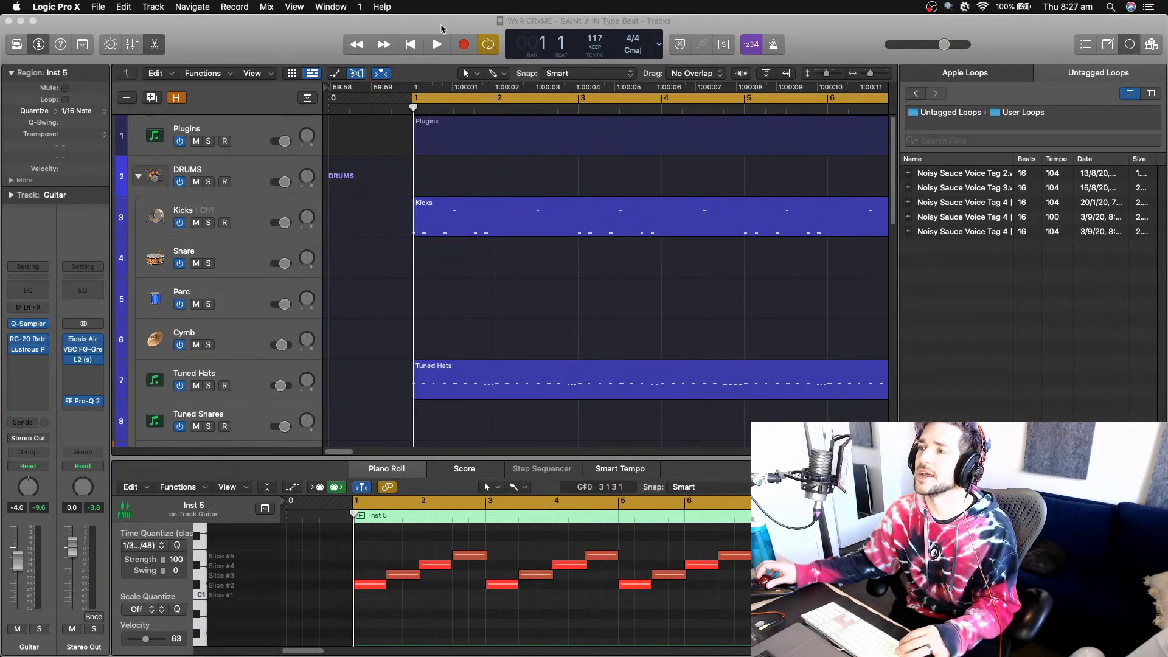
{"action": "key", "text": "space"}
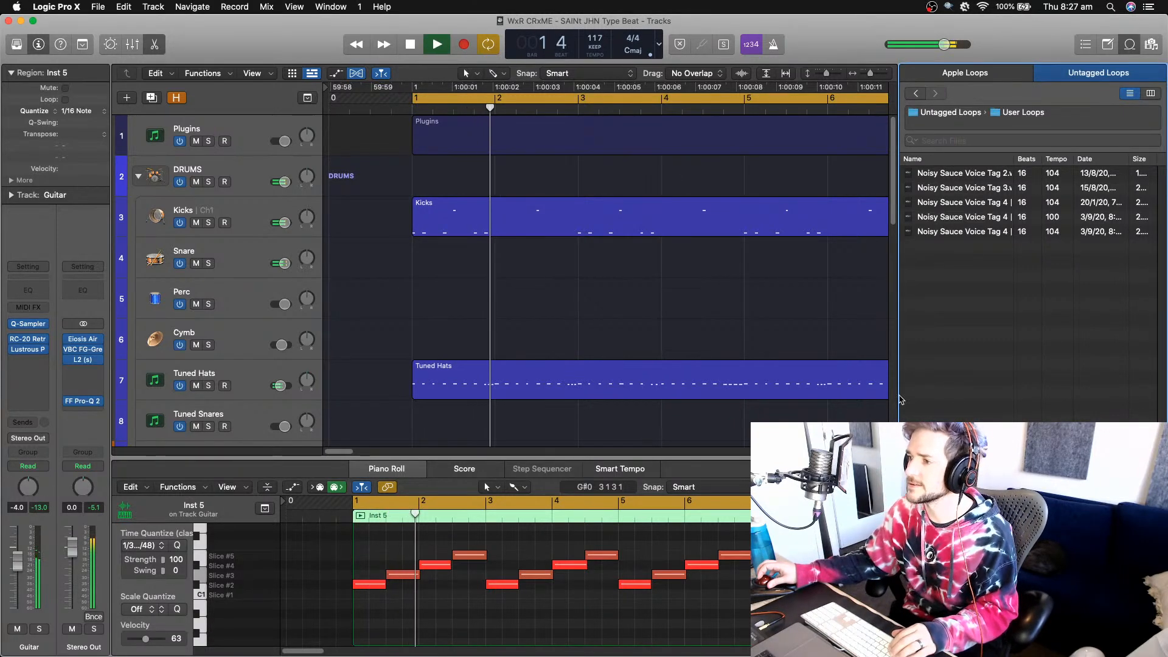
{"action": "left_click_drag", "start_coordinate": [896, 396], "coordinate": [1114, 379]}
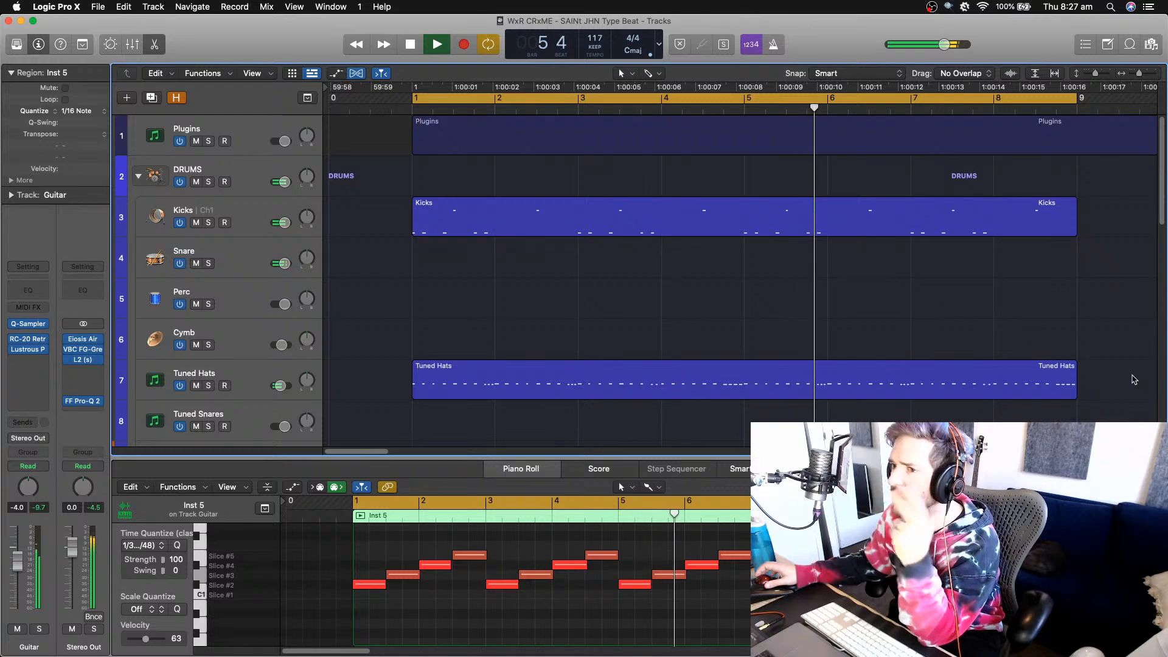
{"action": "key", "text": "space"}
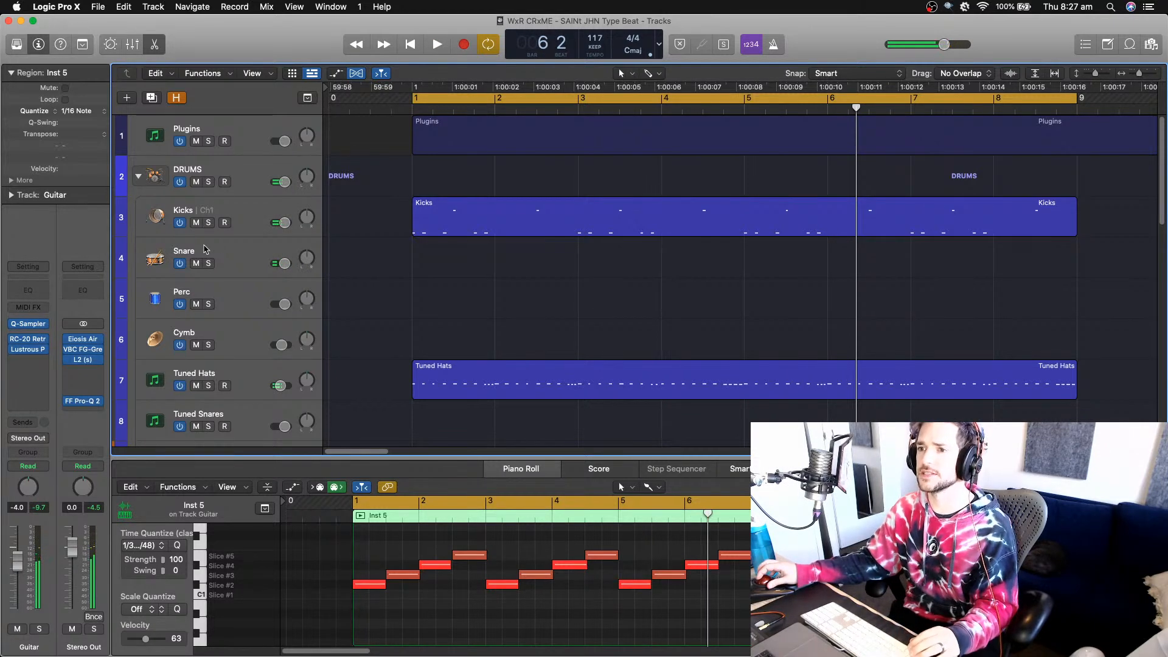
- Add one software instrument track below the drum tracks and load a stereo Quick Sampler on it
{"action": "left_click", "coordinate": [206, 249]}
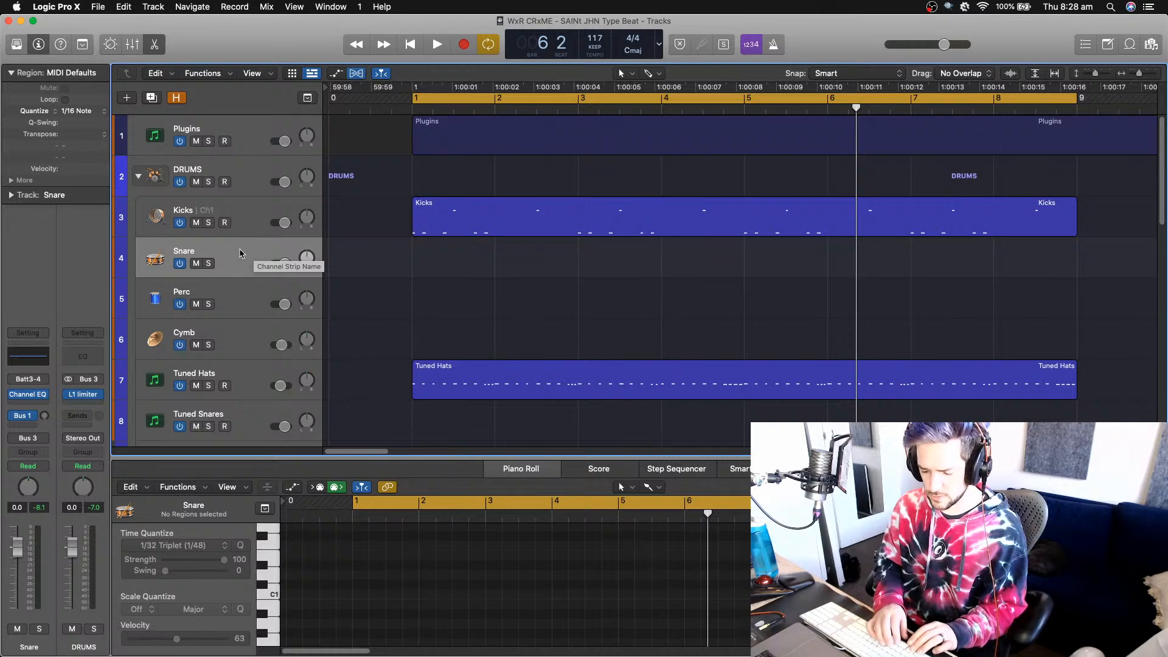
{"action": "key", "text": "alt+super+n"}
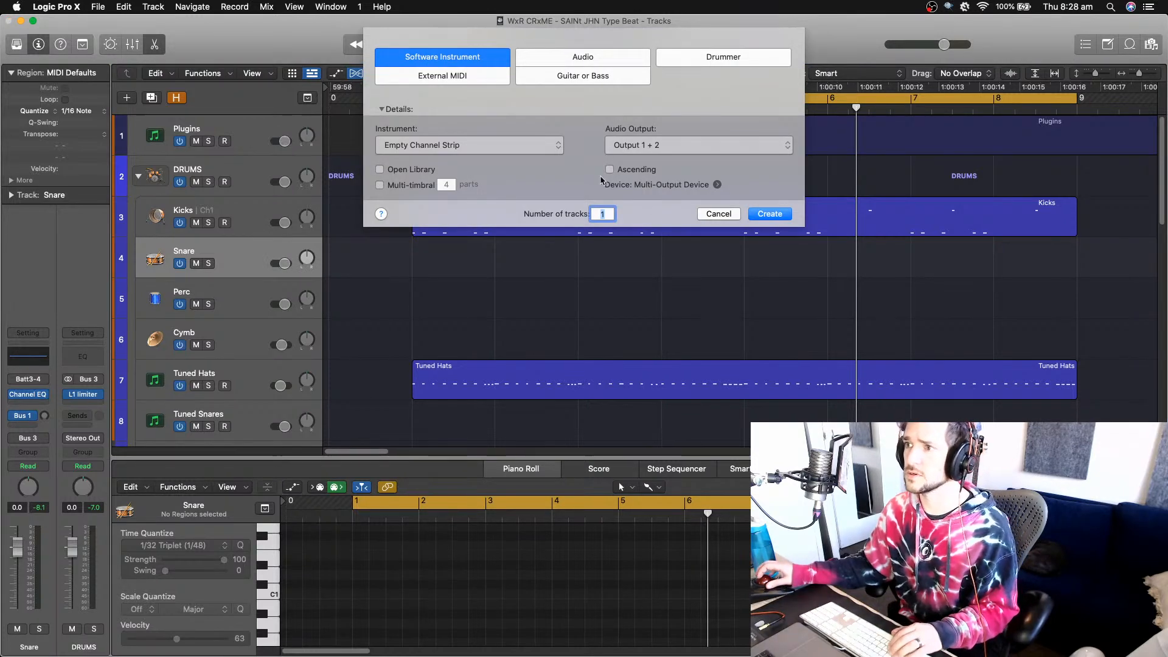
{"action": "left_click", "coordinate": [767, 214]}
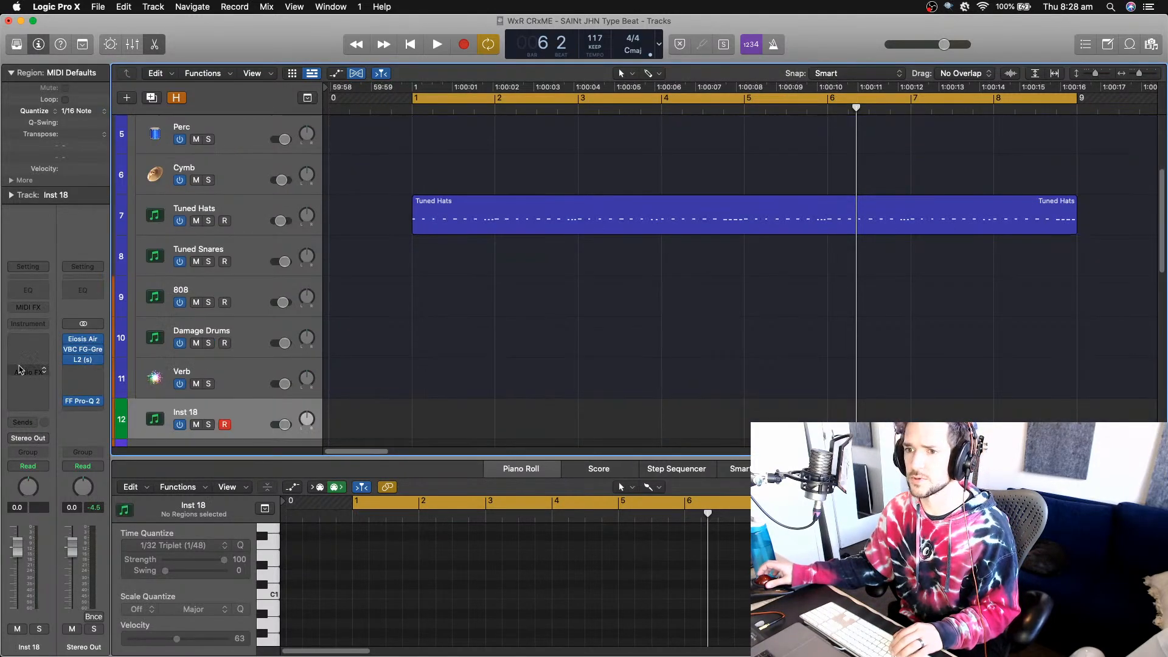
{"action": "left_click", "coordinate": [27, 341]}
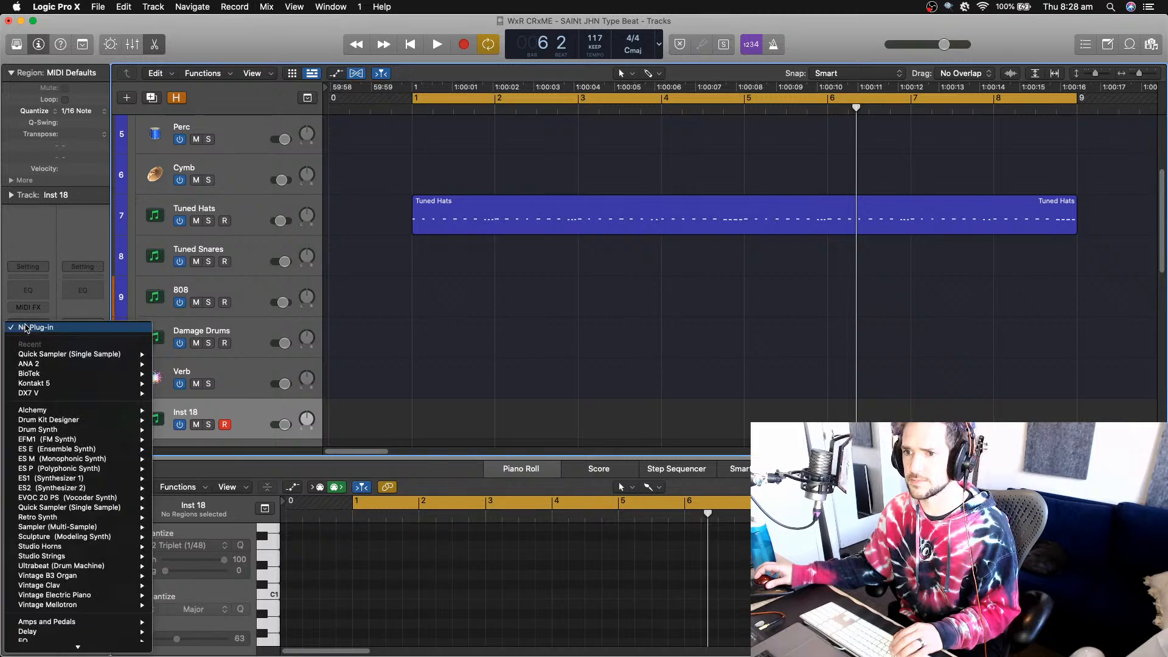
{"action": "mouse_move", "coordinate": [70, 508]}
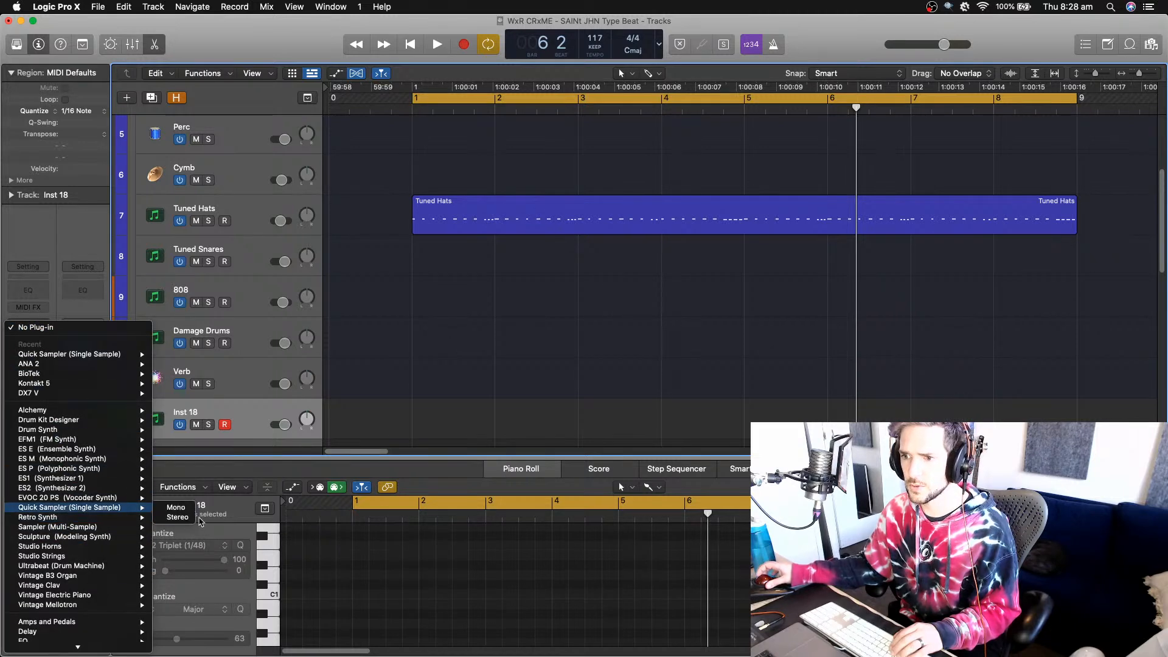
{"action": "left_click", "coordinate": [177, 517]}
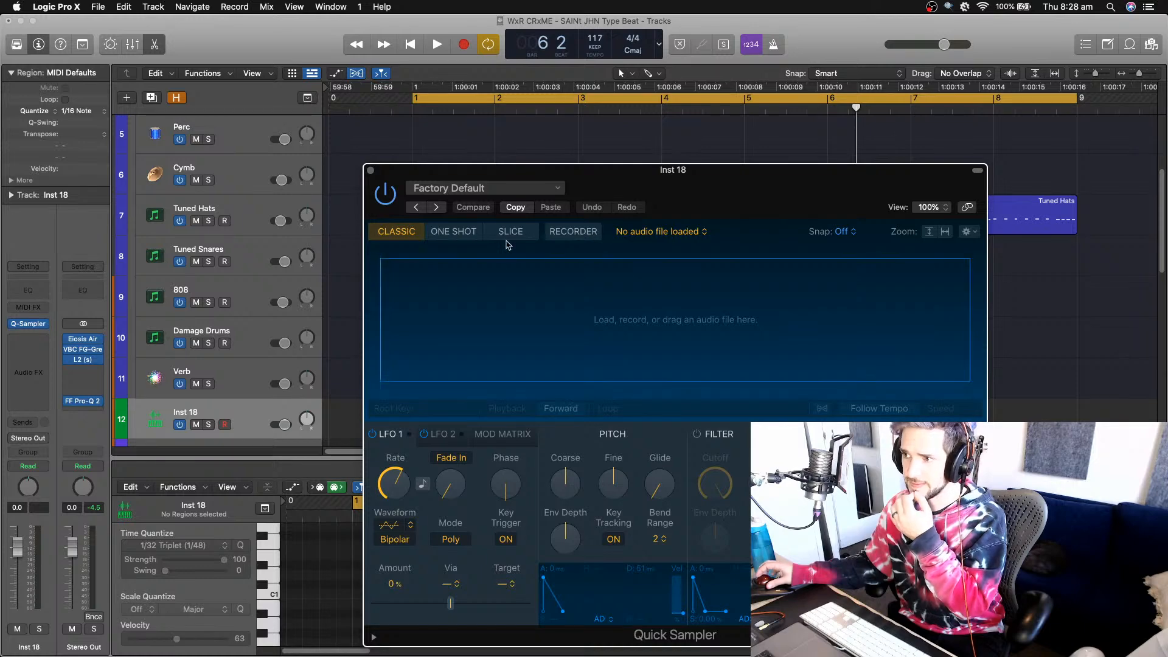
- Record a short live sound from Input 1 with Quick Sampler's recorder
{"action": "left_click", "coordinate": [562, 241]}
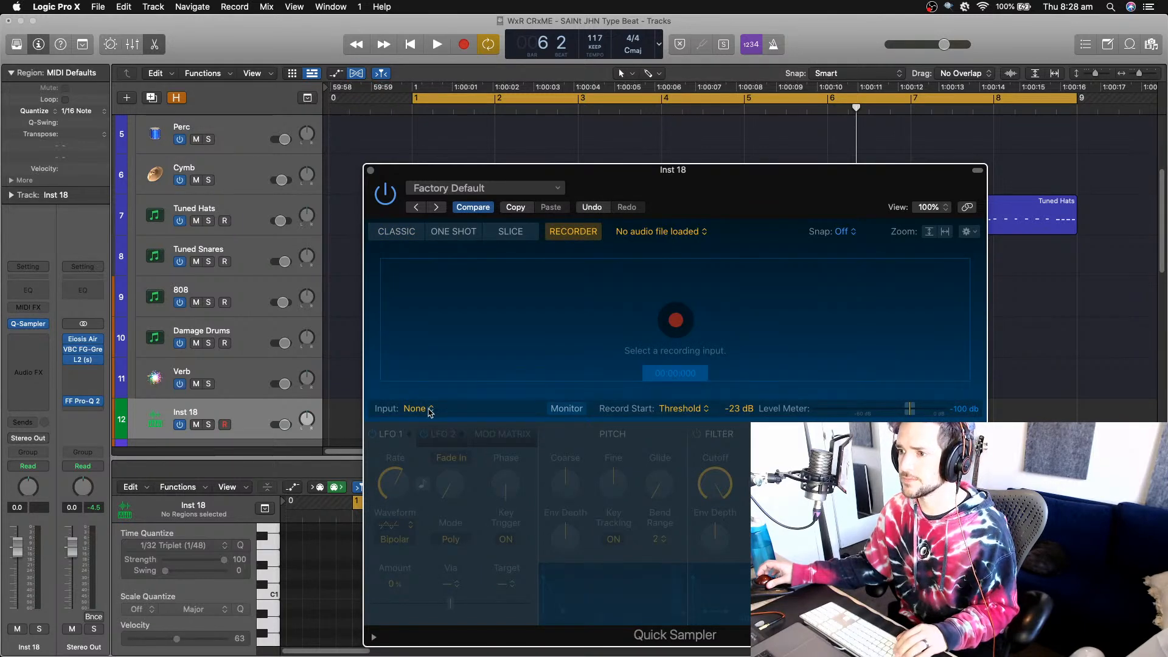
{"action": "left_click", "coordinate": [402, 408]}
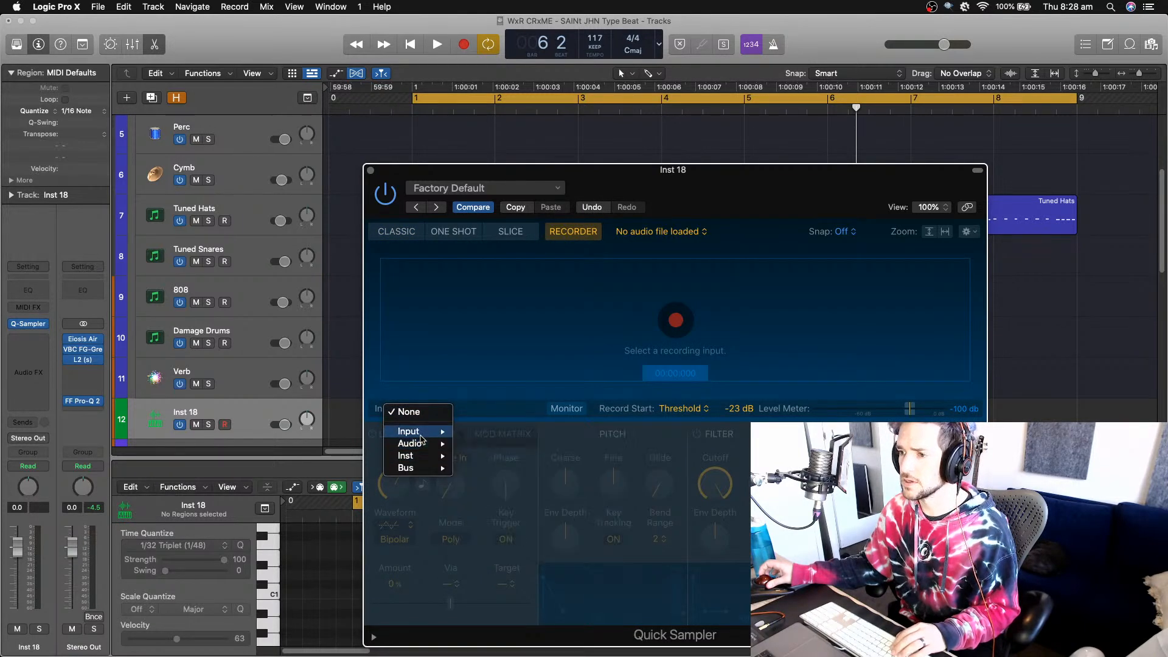
{"action": "mouse_move", "coordinate": [429, 431]}
{"action": "left_click", "coordinate": [469, 435]}
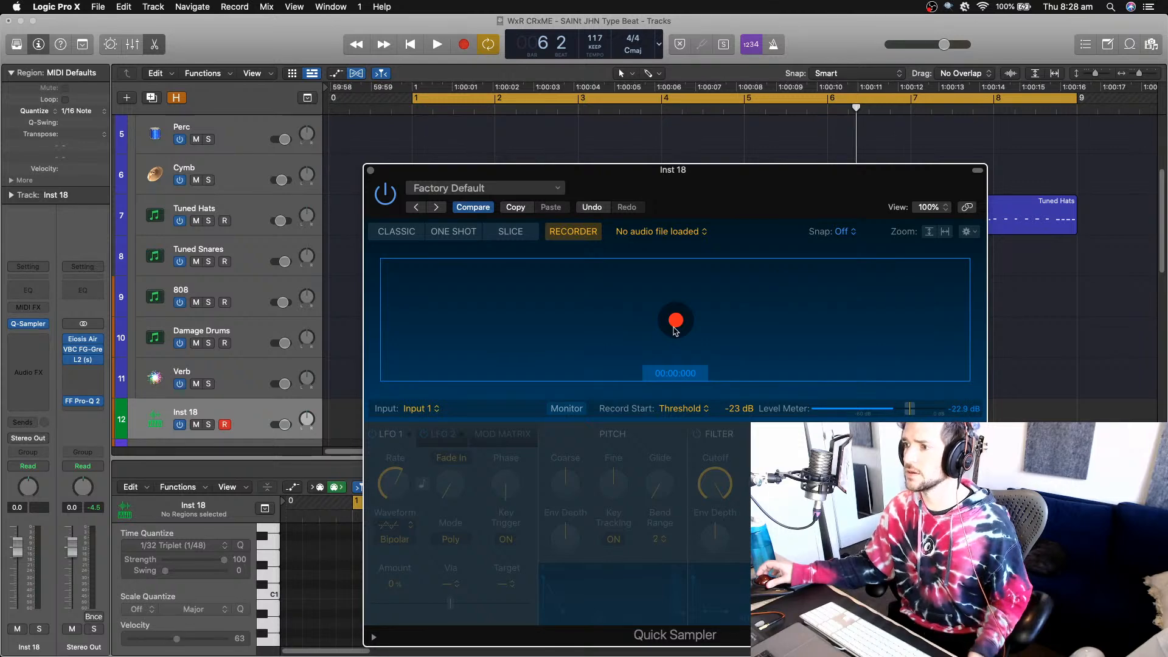
{"action": "left_click", "coordinate": [673, 327]}
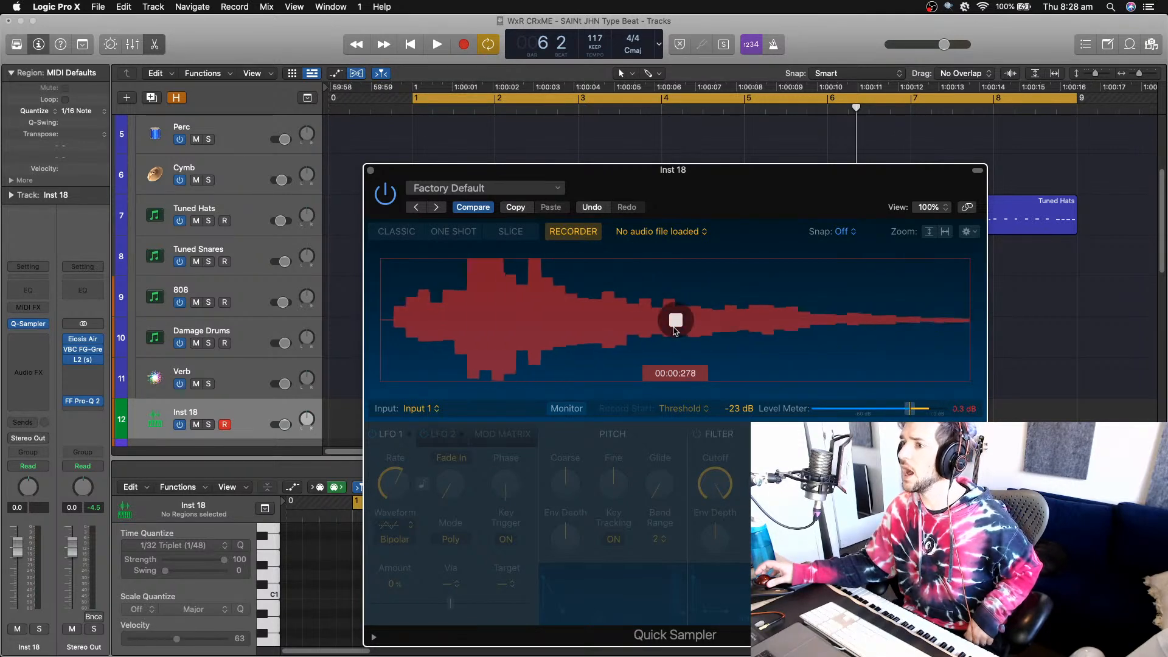
{"action": "left_click", "coordinate": [675, 321]}
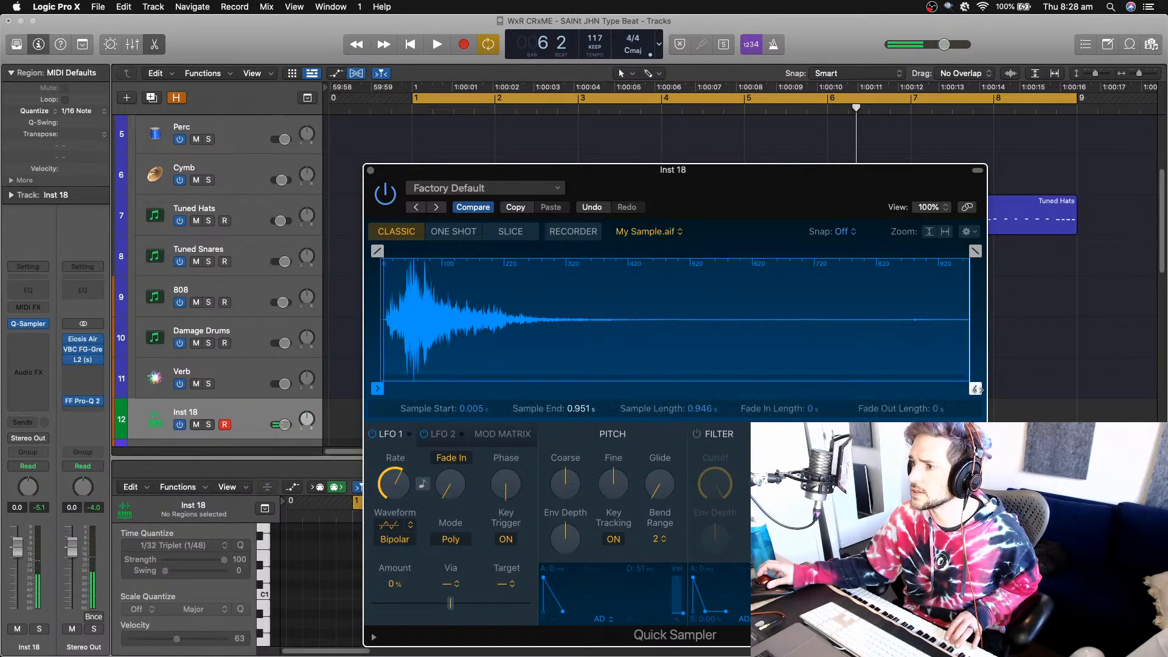
- Trim the recorded sample's end to 0.426 s with a 0.152 s fade-out, and lower the Inst 18 track's volume to -10.8 dB
{"action": "left_click_drag", "start_coordinate": [975, 388], "coordinate": [647, 375]}
{"action": "left_click_drag", "start_coordinate": [650, 251], "coordinate": [554, 251]}
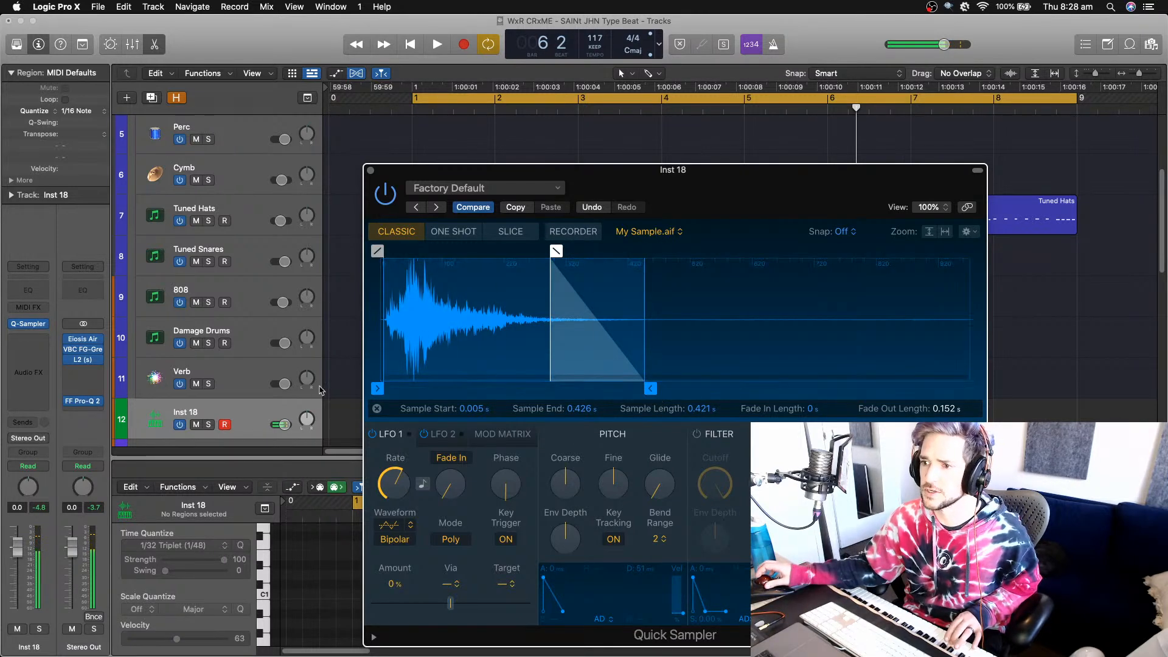
{"action": "left_click_drag", "start_coordinate": [280, 423], "coordinate": [250, 428]}
{"action": "left_click", "coordinate": [279, 425]}
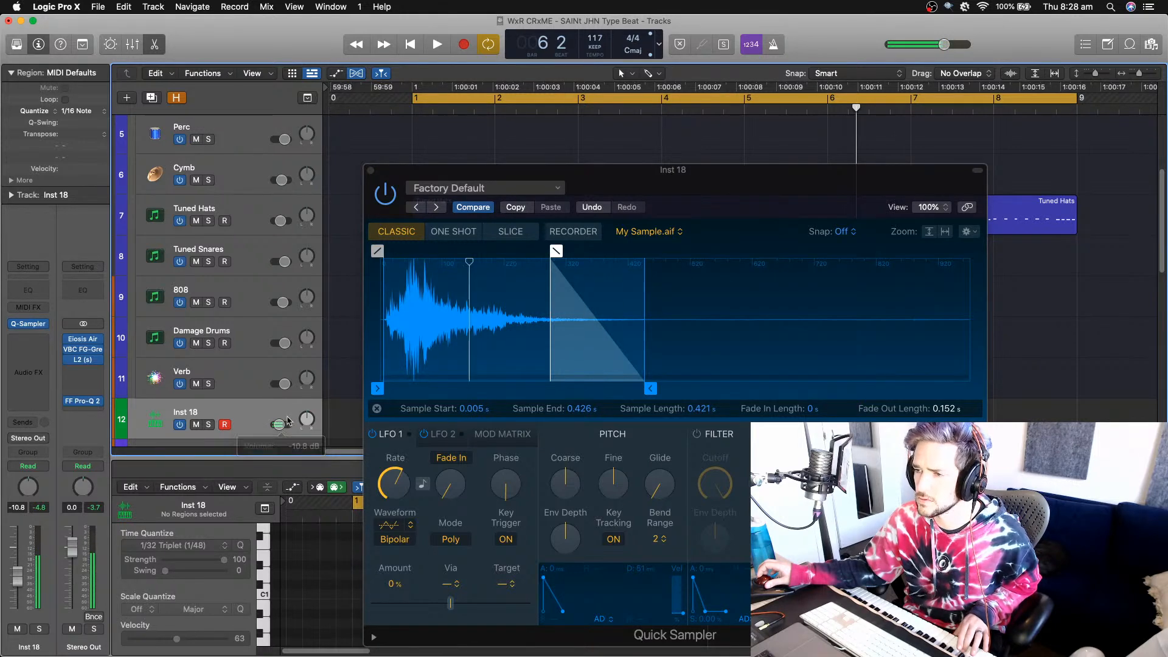
{"action": "left_click", "coordinate": [371, 175]}
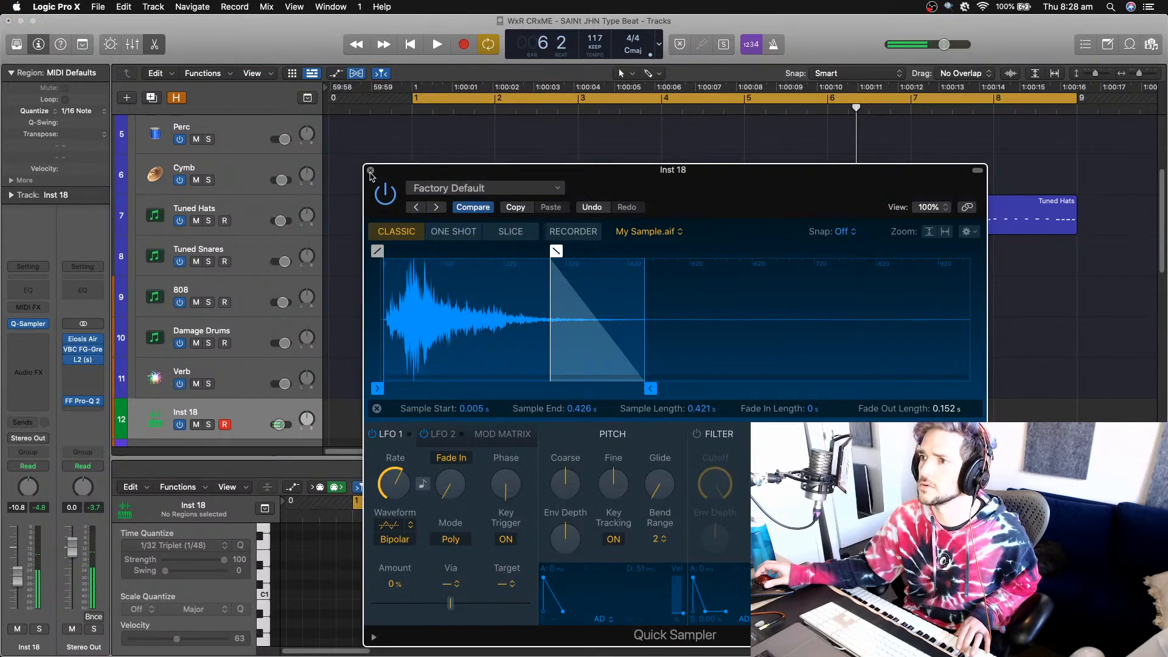
{"action": "left_click", "coordinate": [370, 172]}
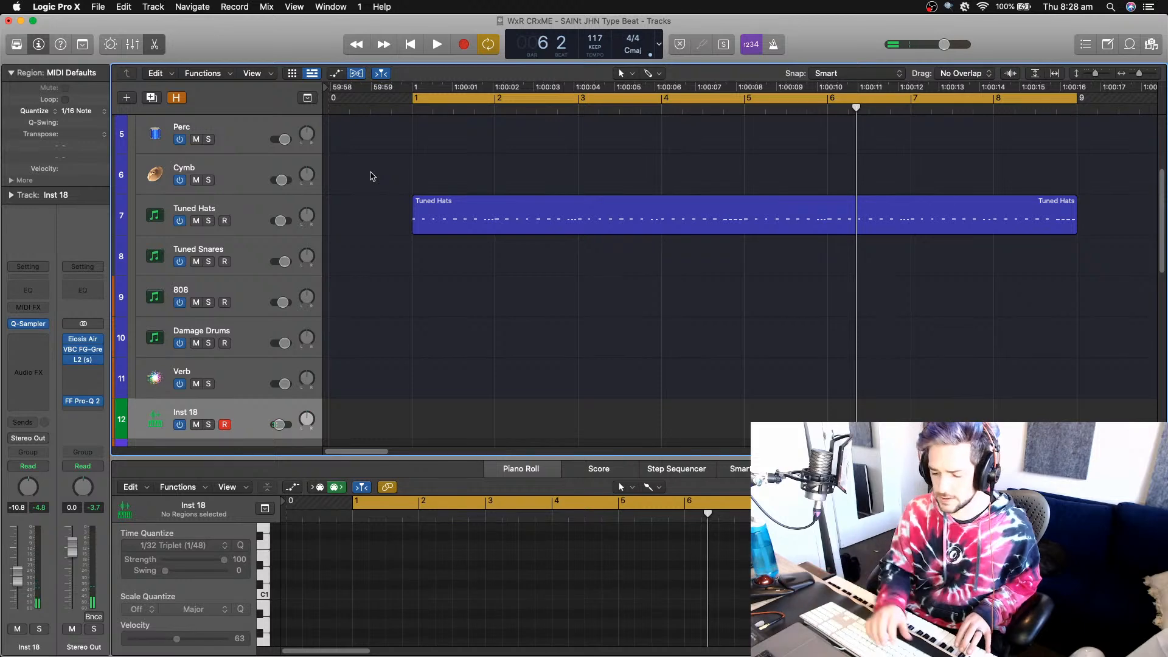
- Record a four-bar pattern of the new sample on Inst 18 and repeat the region to fill bars 5 to 8
{"action": "key", "text": "space"}
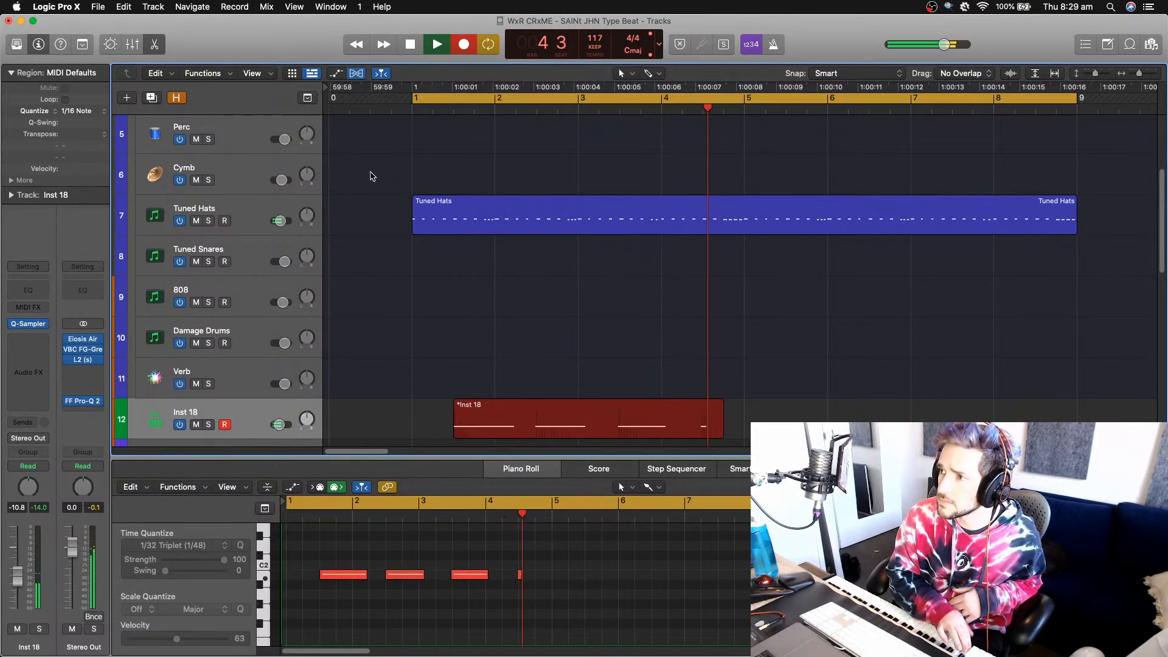
{"action": "key", "text": "space"}
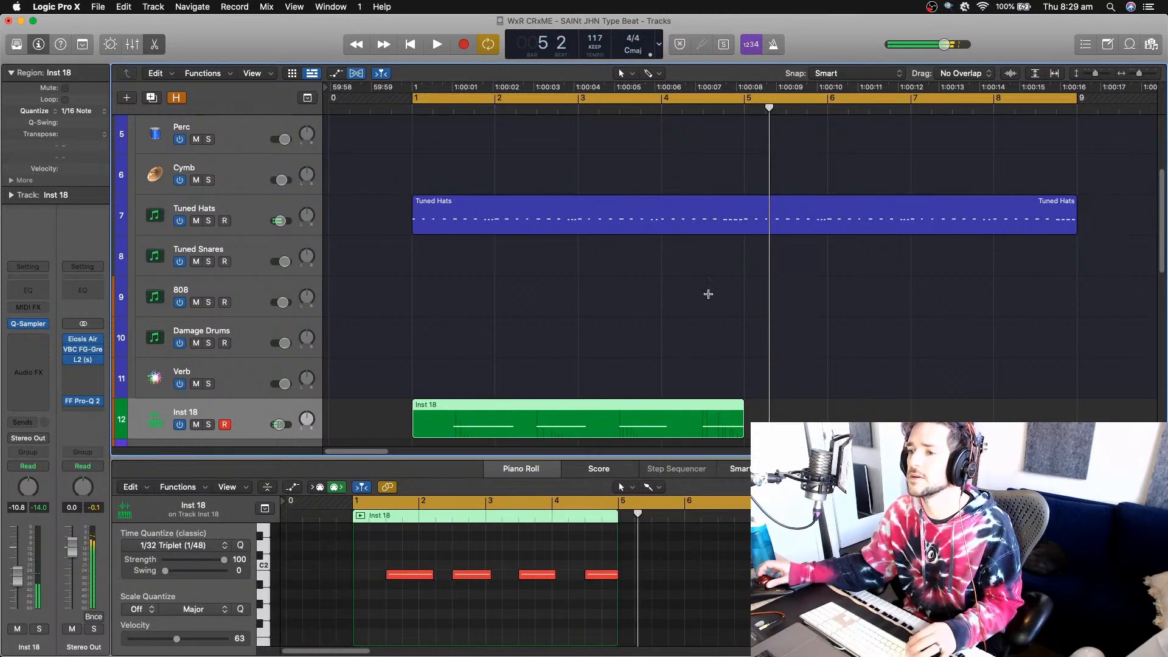
{"action": "key", "text": "super+r"}
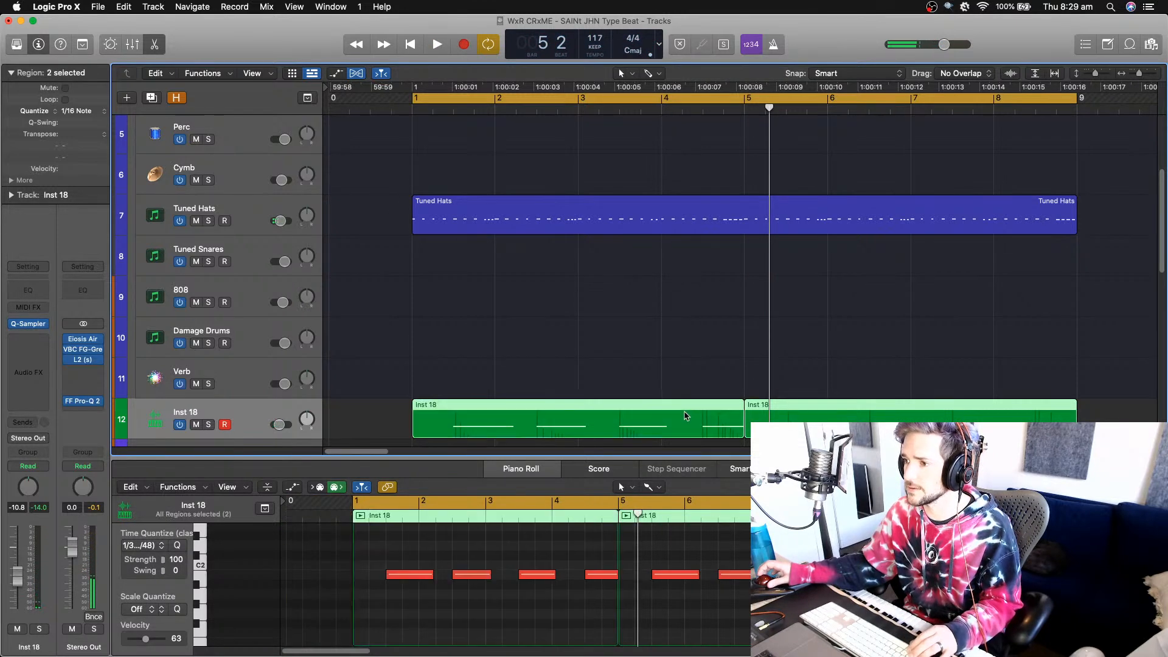
- Join the two Inst 18 regions into one eight-bar region and play it back from the start
{"action": "key", "text": "super+j"}
{"action": "key", "text": "Return"}
{"action": "key", "text": "space"}
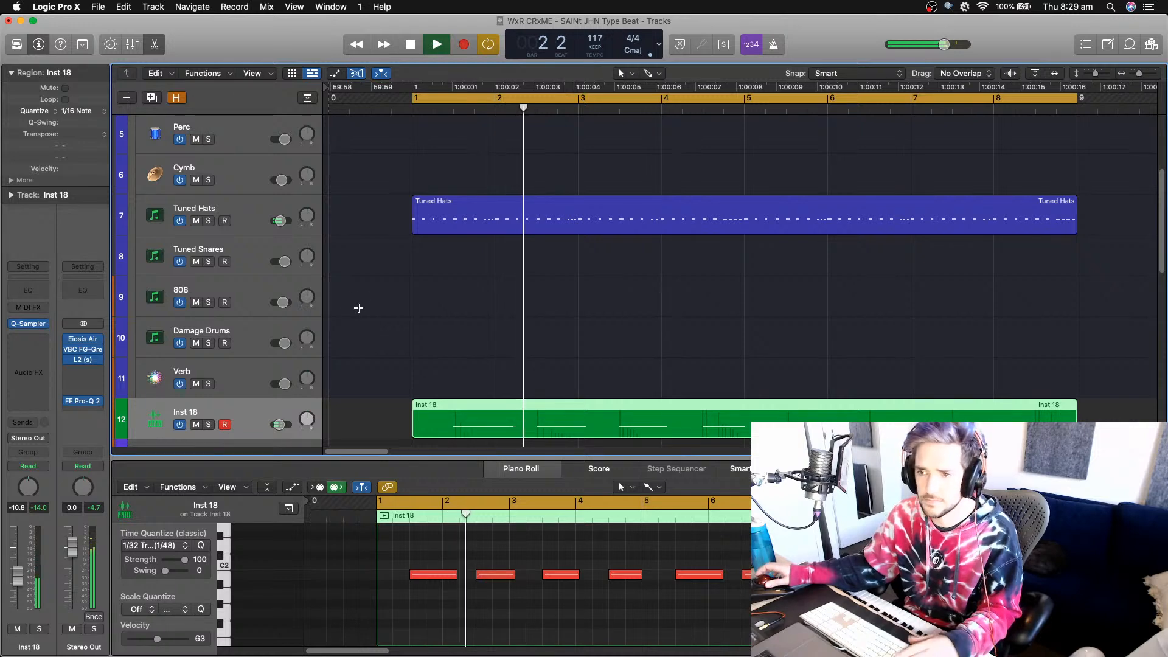
{"action": "key", "text": "space"}
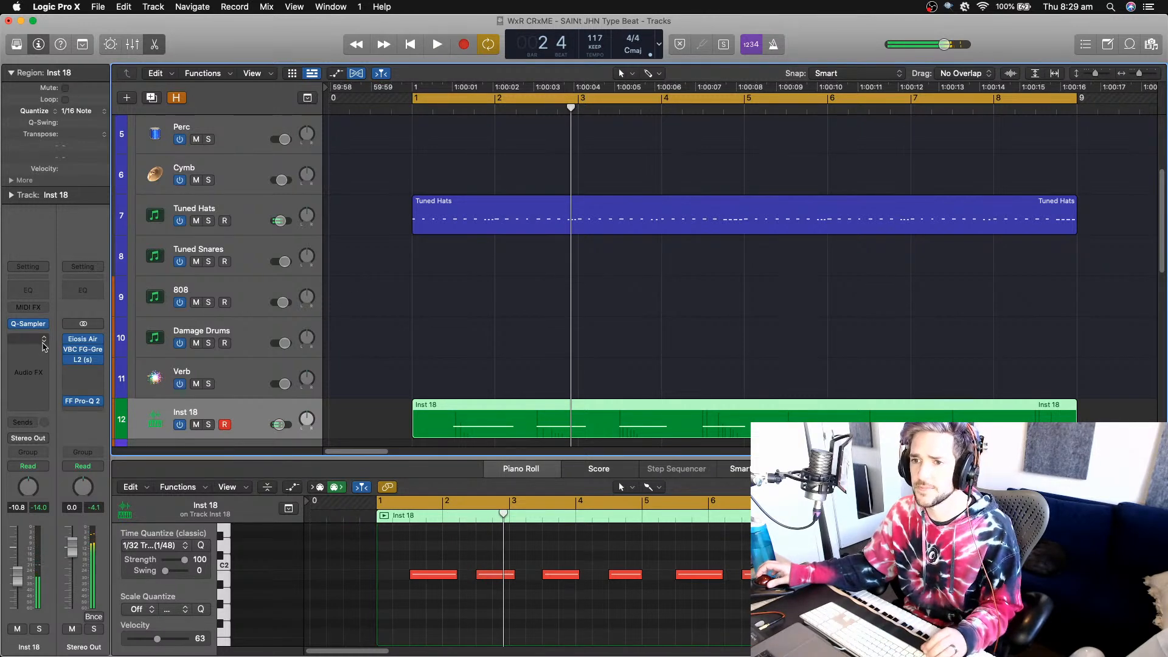
- Insert iZotope Trash 2 as an effect on the Inst 18 track and dismiss its preset manager
{"action": "left_click", "coordinate": [36, 341]}
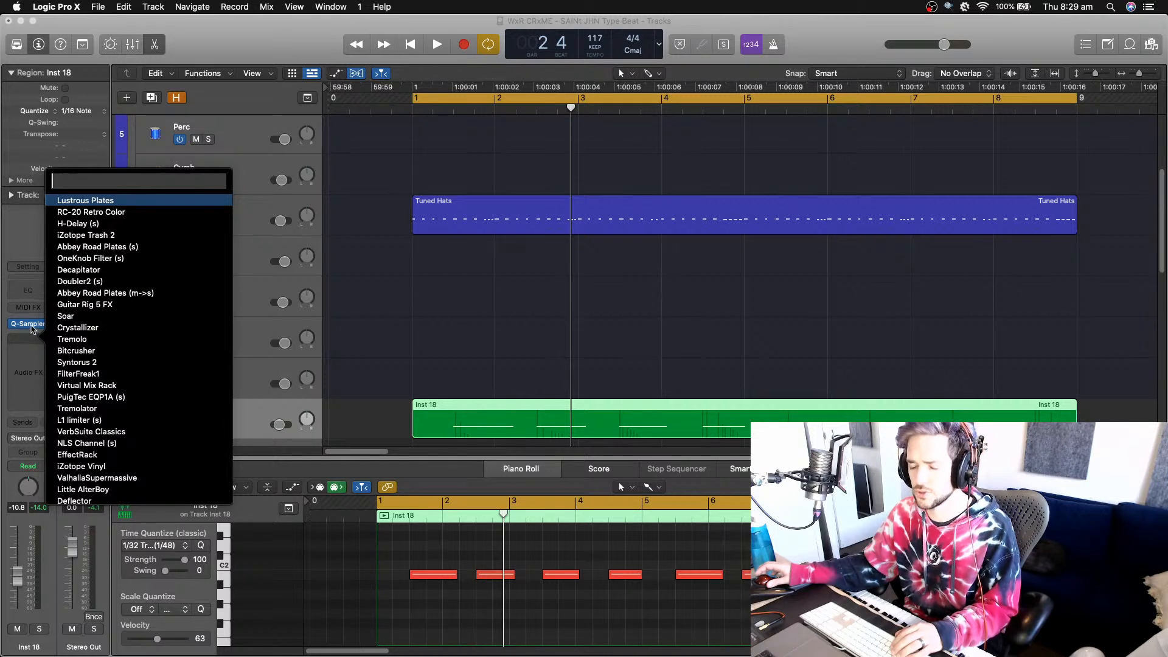
{"action": "type", "text": "trash"}
{"action": "key", "text": "Return"}
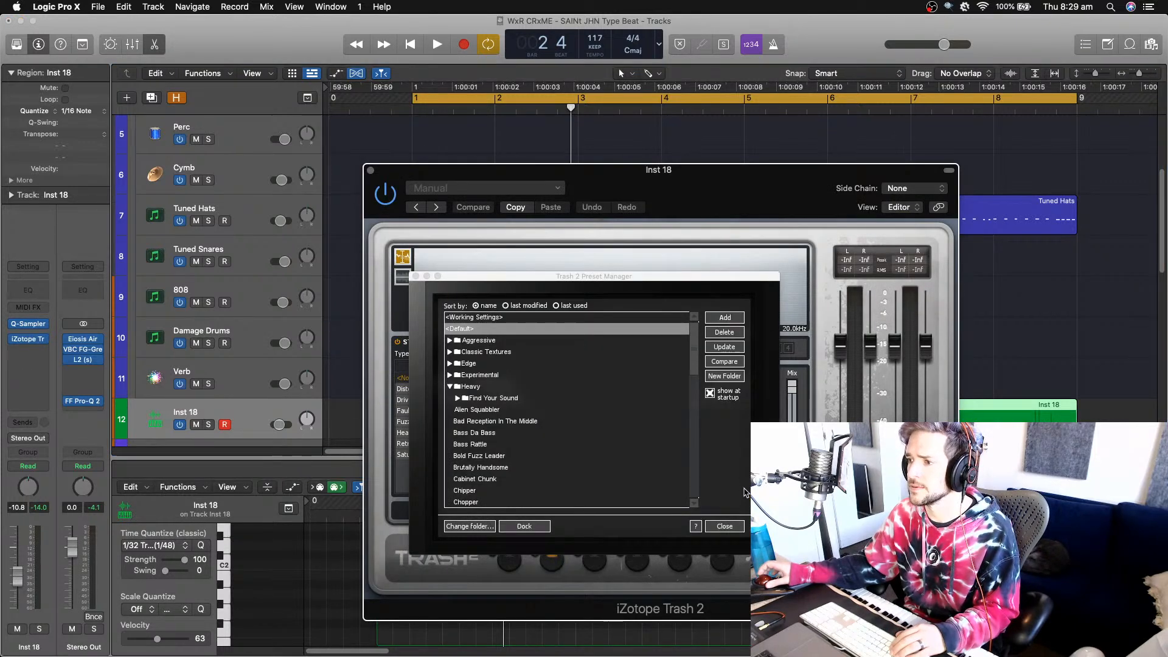
{"action": "left_click", "coordinate": [725, 525]}
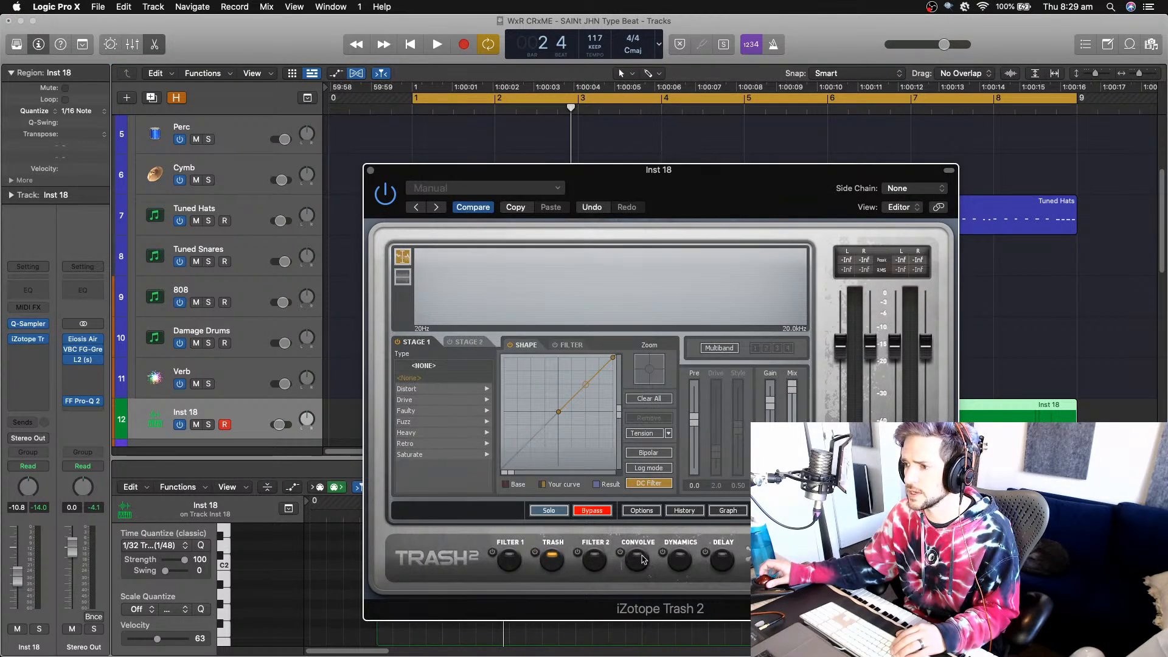
- Enable Trash 2's Convolve module and load the Cheap Radio impulse response from the Devices category
{"action": "left_click", "coordinate": [623, 555]}
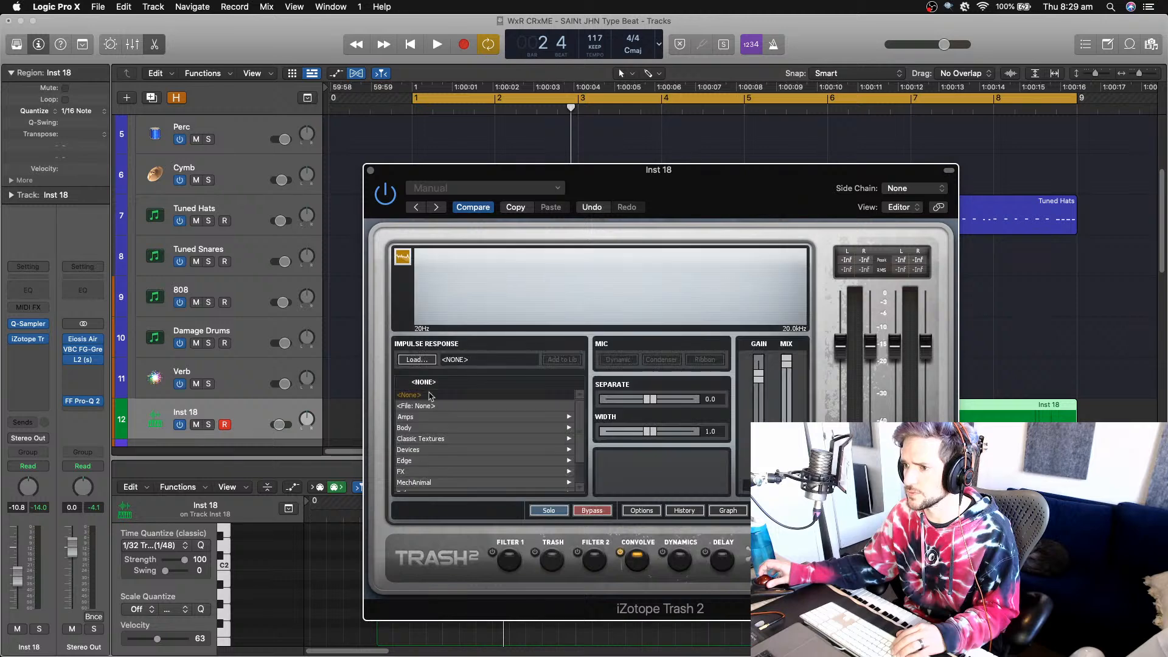
{"action": "scroll", "coordinate": [464, 437], "scroll_direction": "down", "scroll_amount": 3}
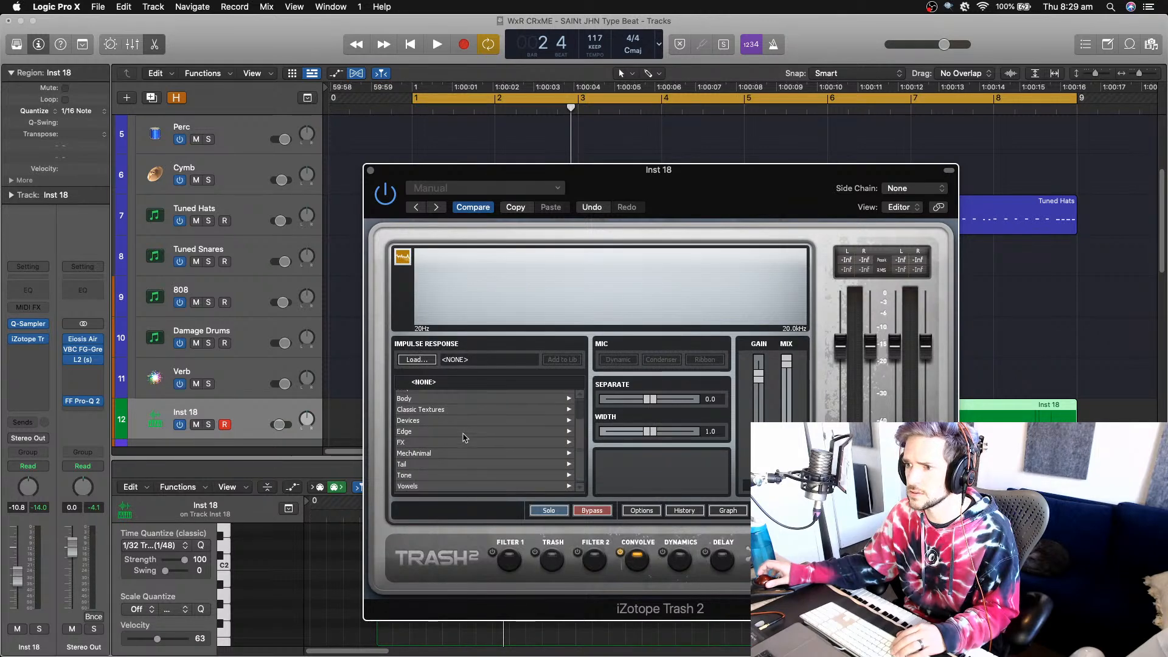
{"action": "left_click", "coordinate": [424, 421]}
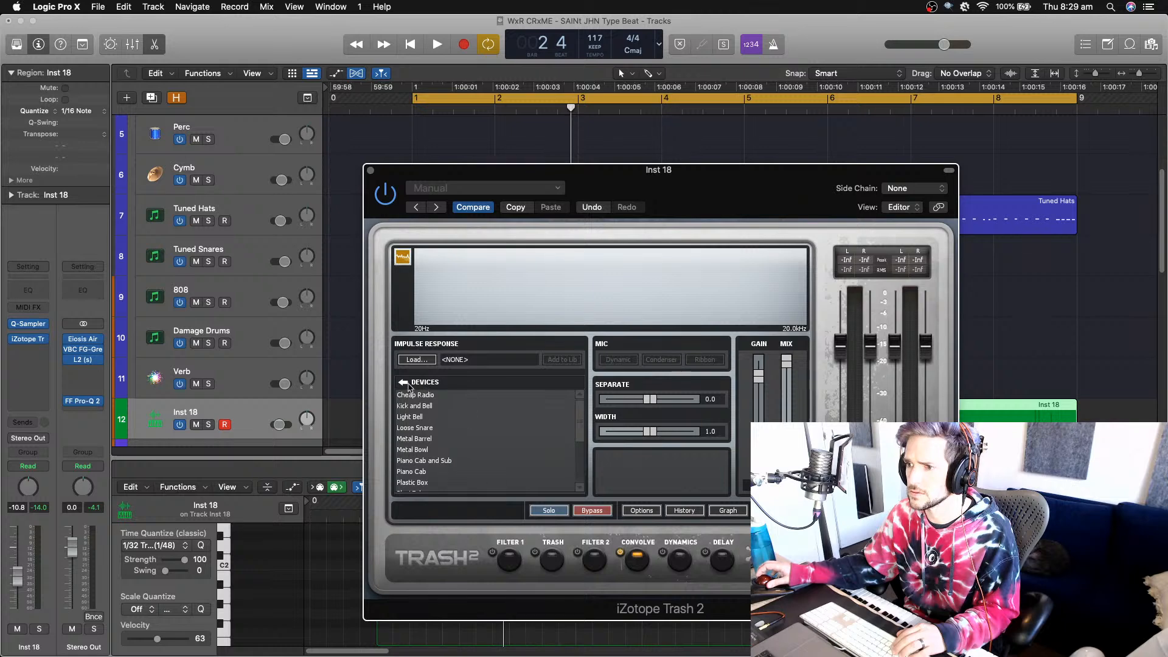
{"action": "left_click", "coordinate": [402, 383]}
{"action": "left_click", "coordinate": [430, 423]}
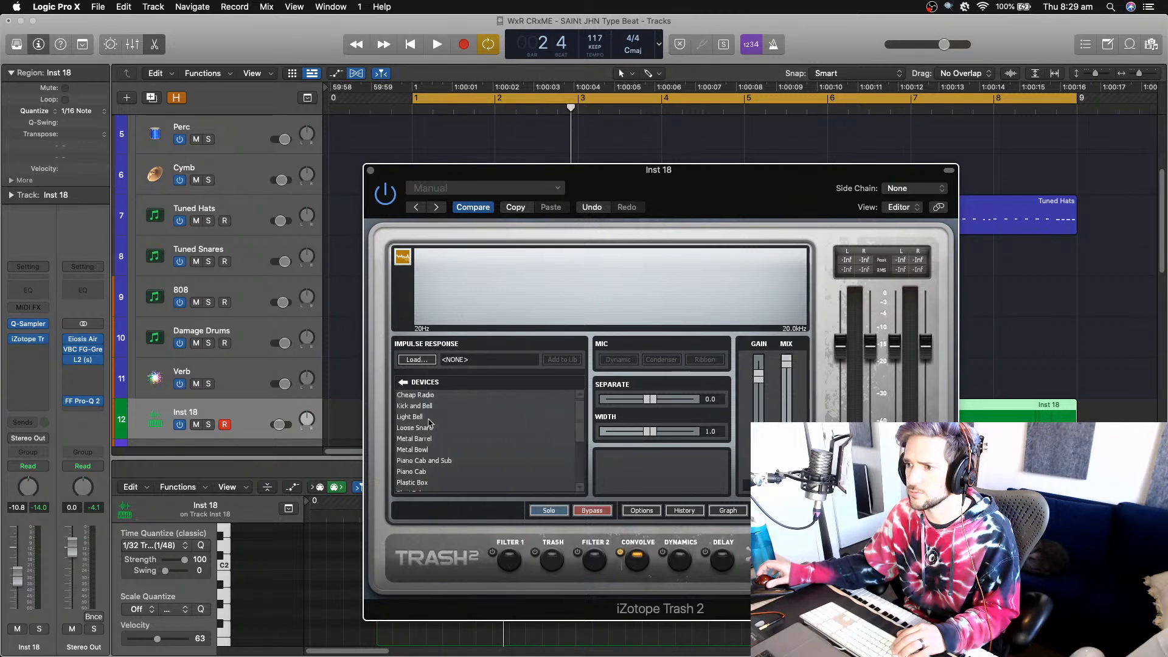
{"action": "left_click", "coordinate": [424, 396]}
- Set the Convolve module's Separate to 30.0 and Width to 2.0, then play back the effect and close the plug-in
{"action": "scroll", "coordinate": [424, 396], "scroll_direction": "down", "scroll_amount": 5}
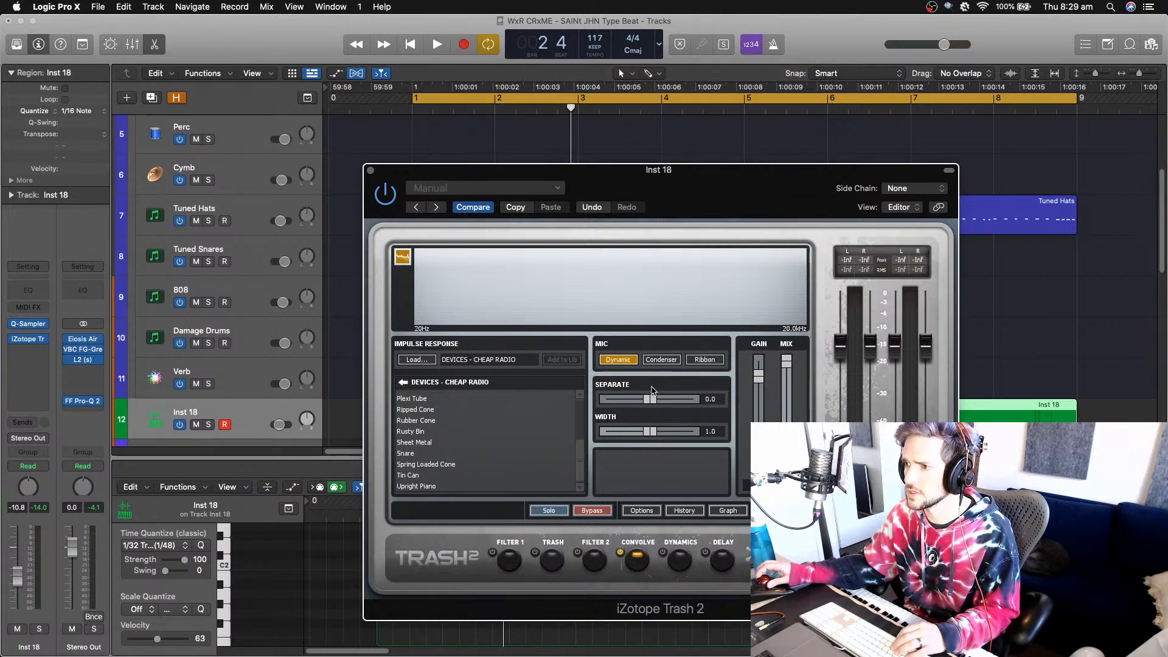
{"action": "left_click_drag", "start_coordinate": [651, 399], "coordinate": [692, 431]}
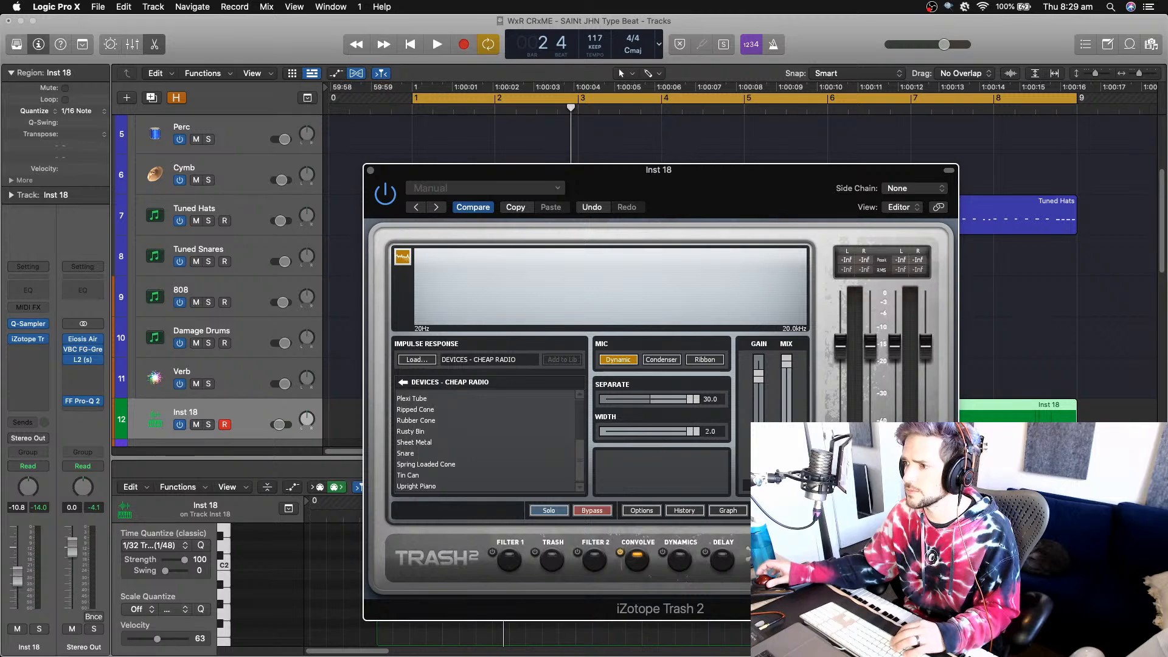
{"action": "key", "text": "space"}
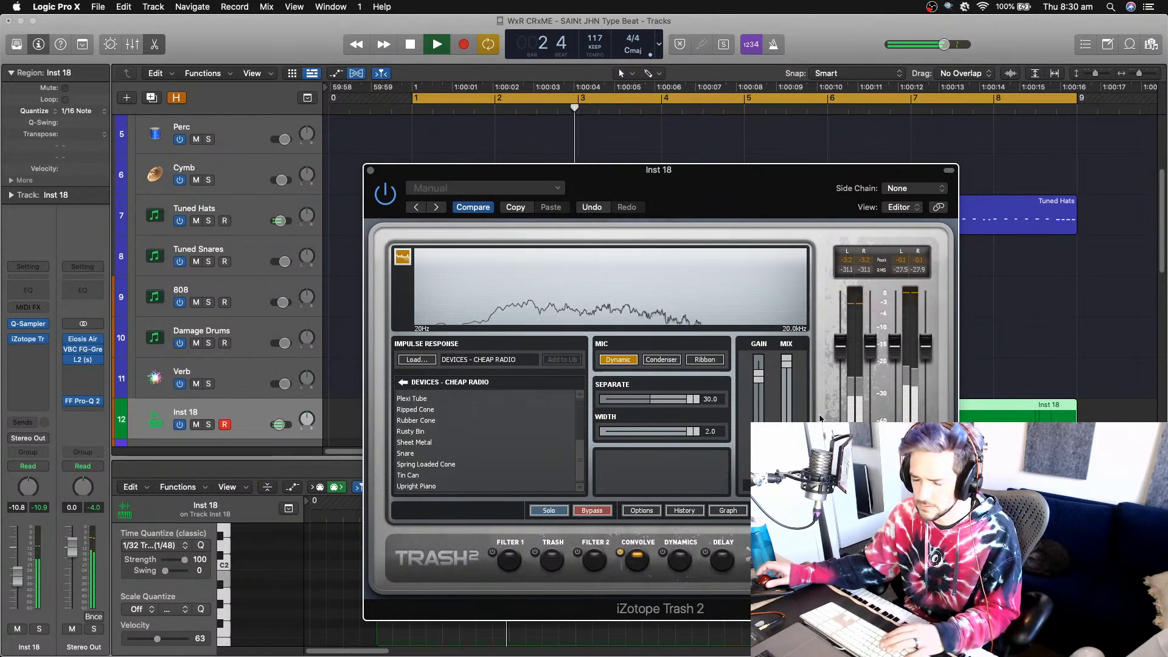
{"action": "left_click", "coordinate": [370, 171]}
{"action": "key", "text": "space"}
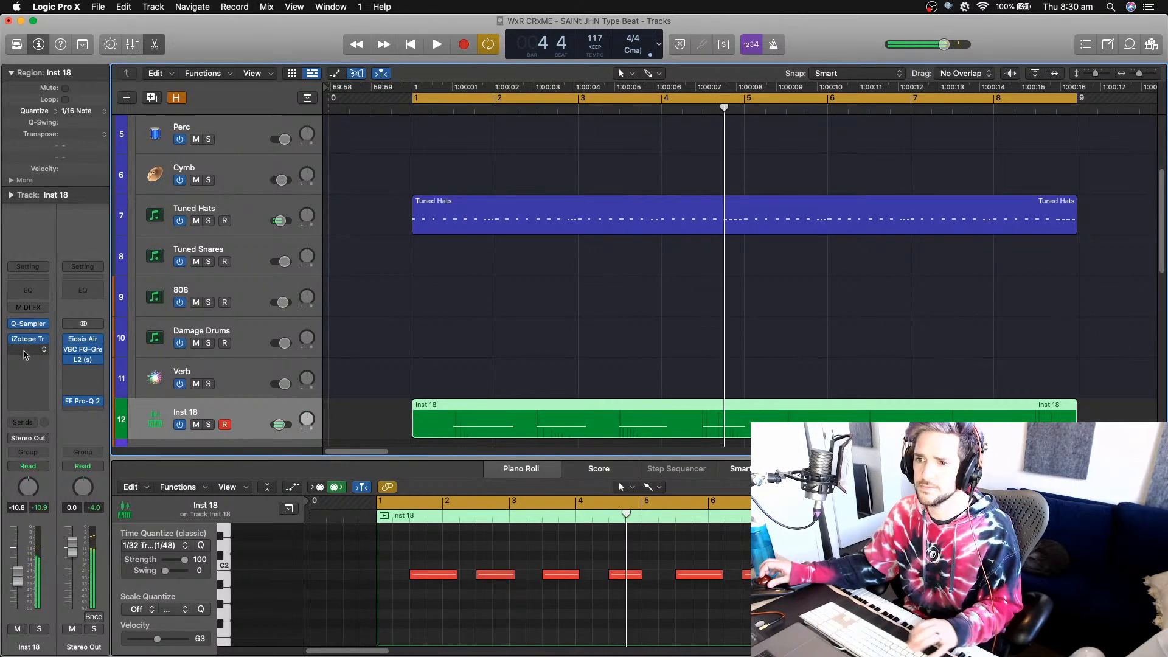
- Insert Abbey Road Plates (s) after Trash 2 on Inst 18, lower its dry/wet mix and play back the beat
{"action": "left_click", "coordinate": [24, 355]}
{"action": "key", "text": "Down"}
{"action": "key", "text": "Down"}
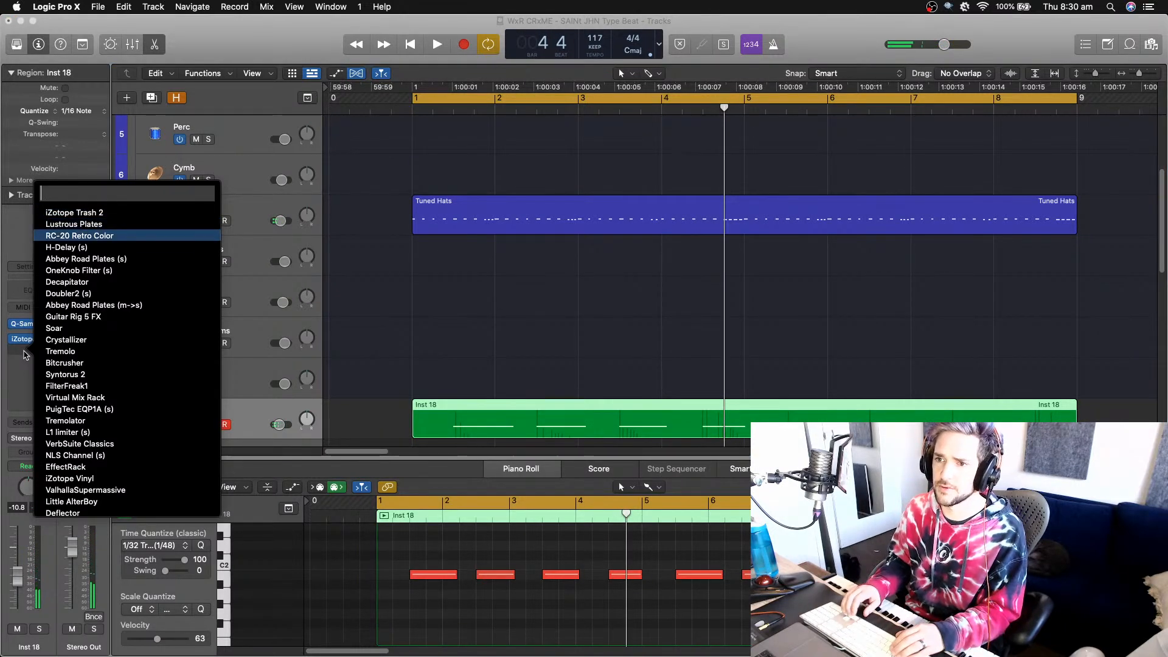
{"action": "key", "text": "Down"}
{"action": "key", "text": "Down"}
{"action": "key", "text": "Return"}
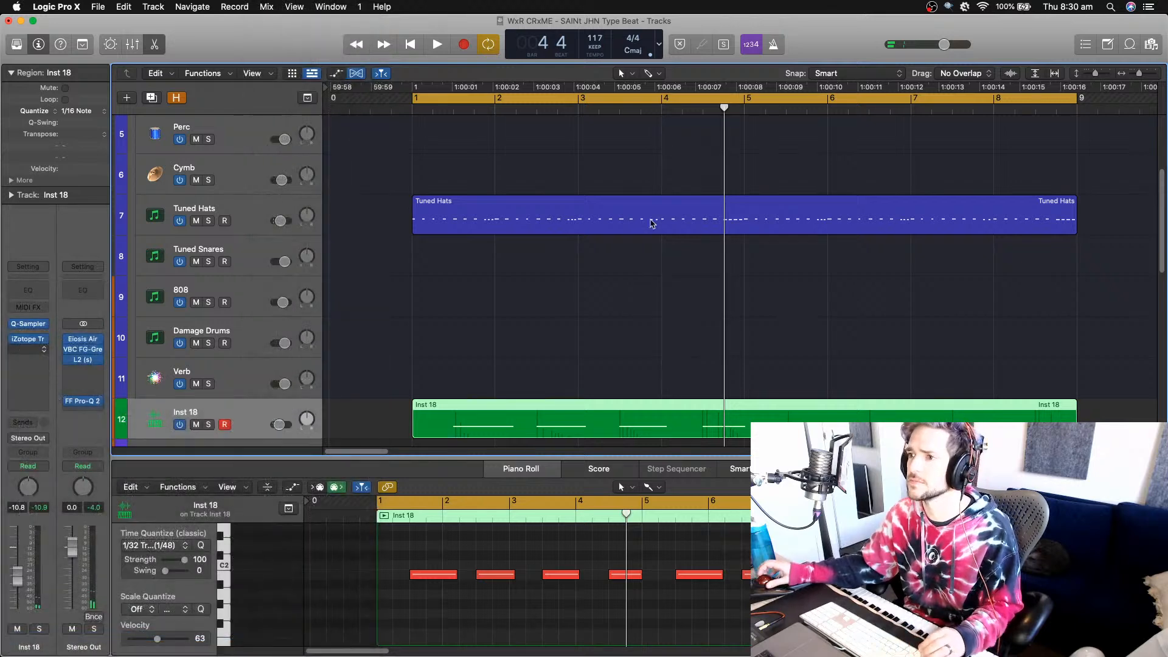
{"action": "left_click_drag", "start_coordinate": [720, 470], "coordinate": [720, 521]}
{"action": "key", "text": "space"}
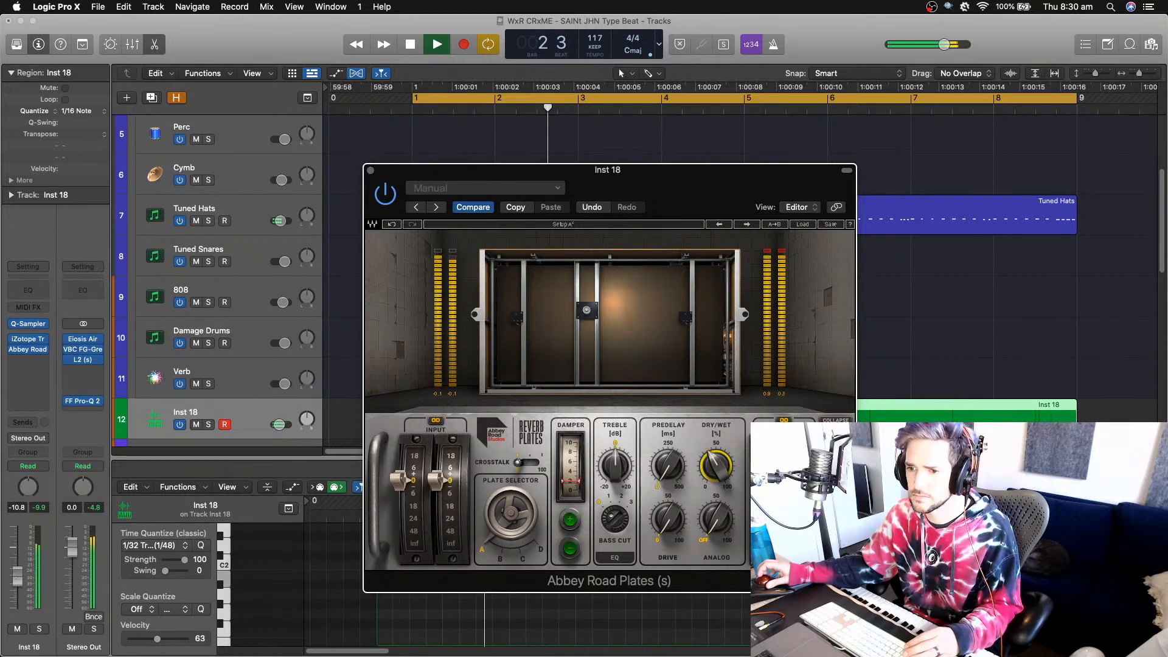
- Rename the Inst 18 channel as Breath and close its Abbey Road Plates window
{"action": "double_click", "coordinate": [34, 644]}
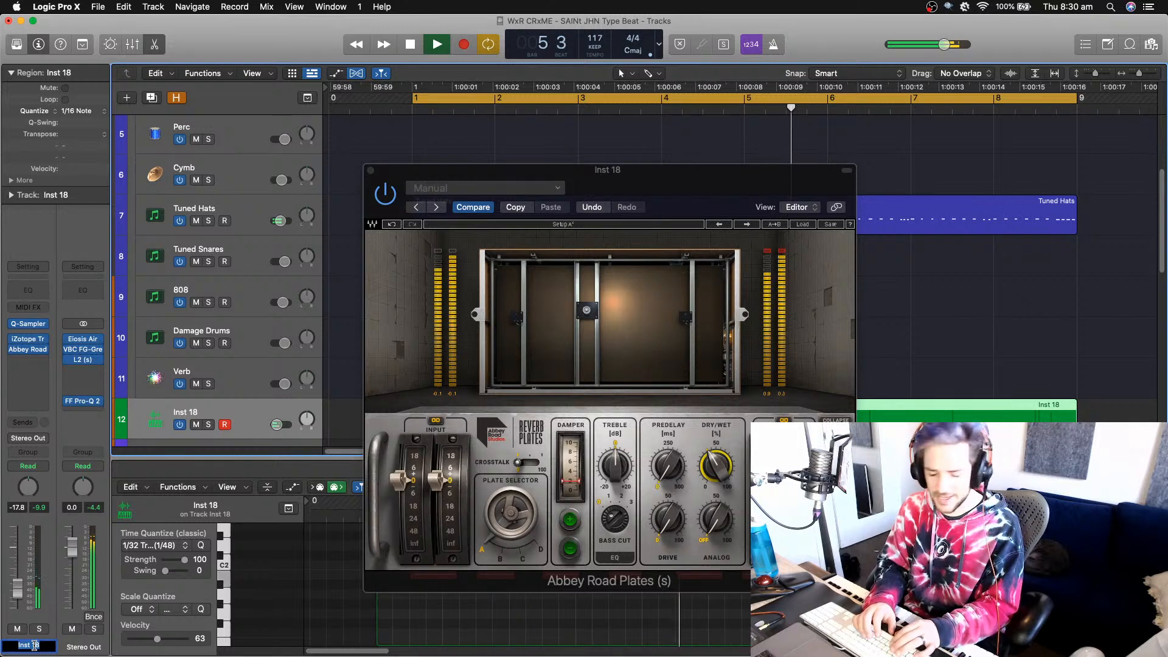
{"action": "type", "text": "Breath"}
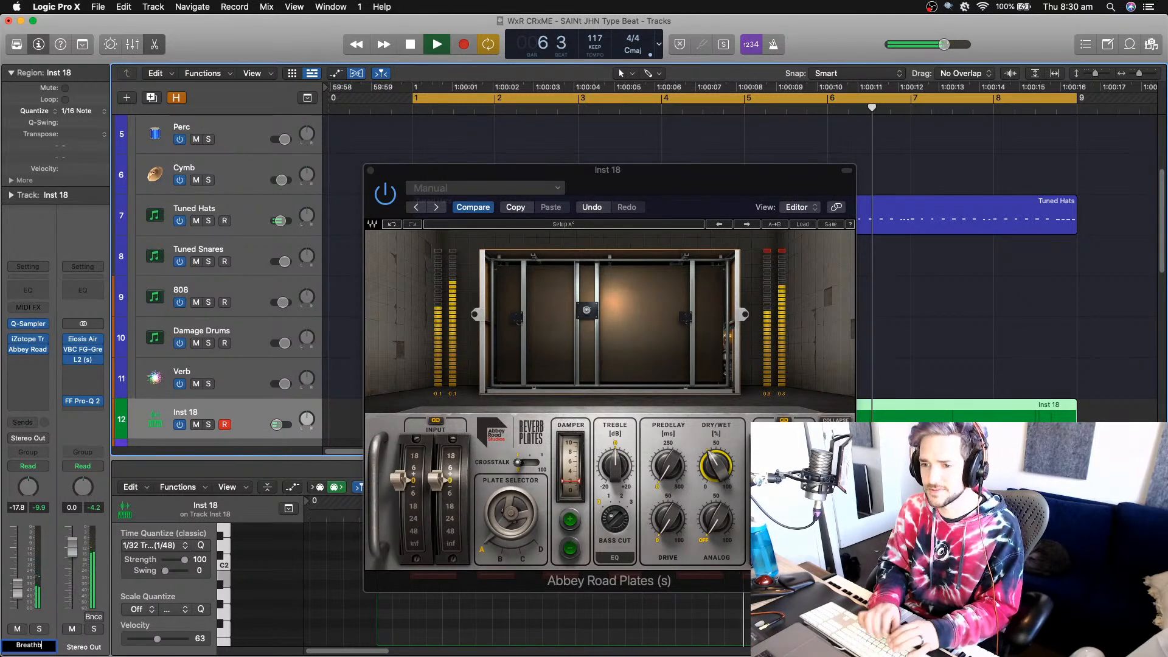
{"action": "key", "text": "Return"}
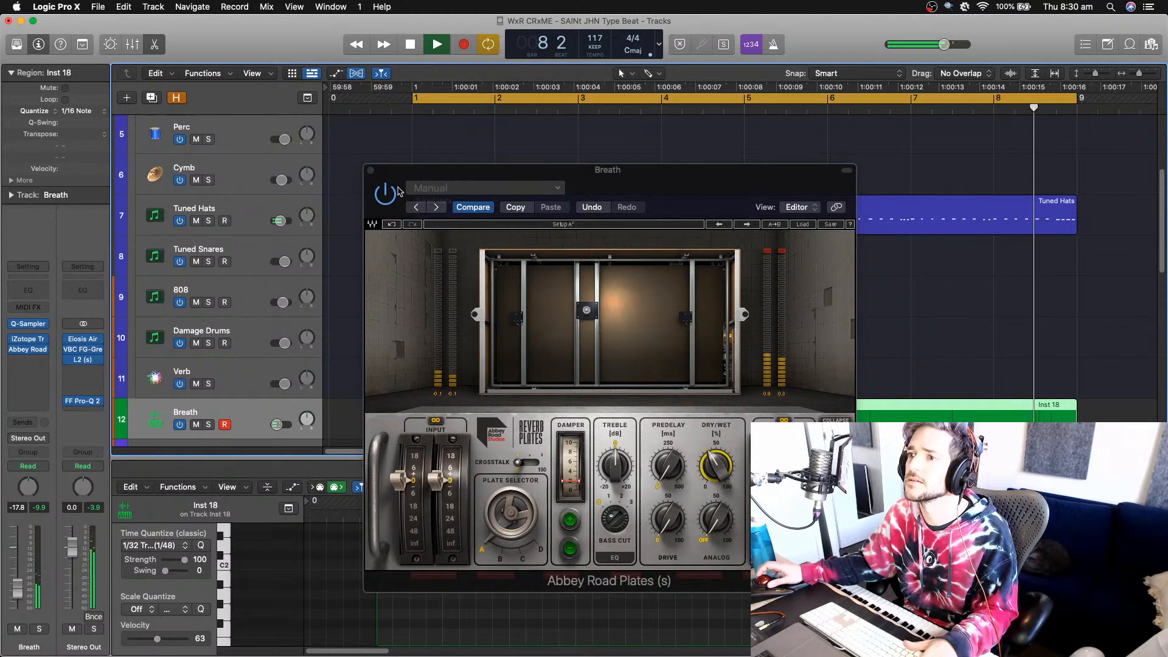
{"action": "left_click", "coordinate": [371, 170]}
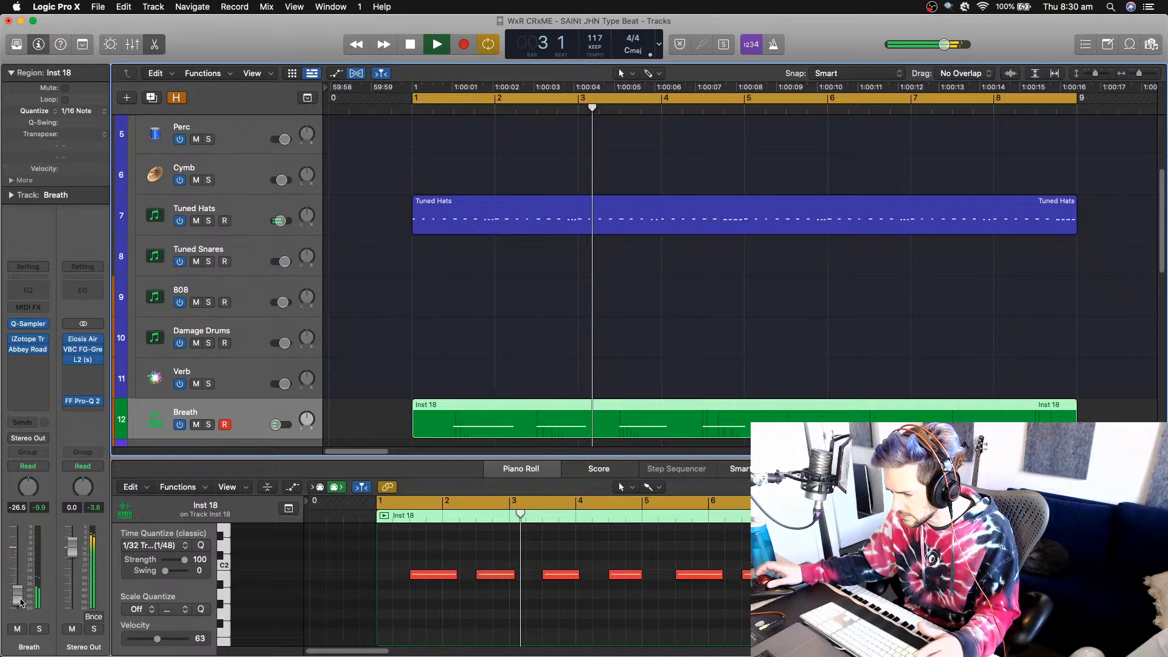
- Set the Breath track's level to -26.5 dB, compare the beat with it muted and unmuted, and stop playback
{"action": "left_click", "coordinate": [19, 629]}
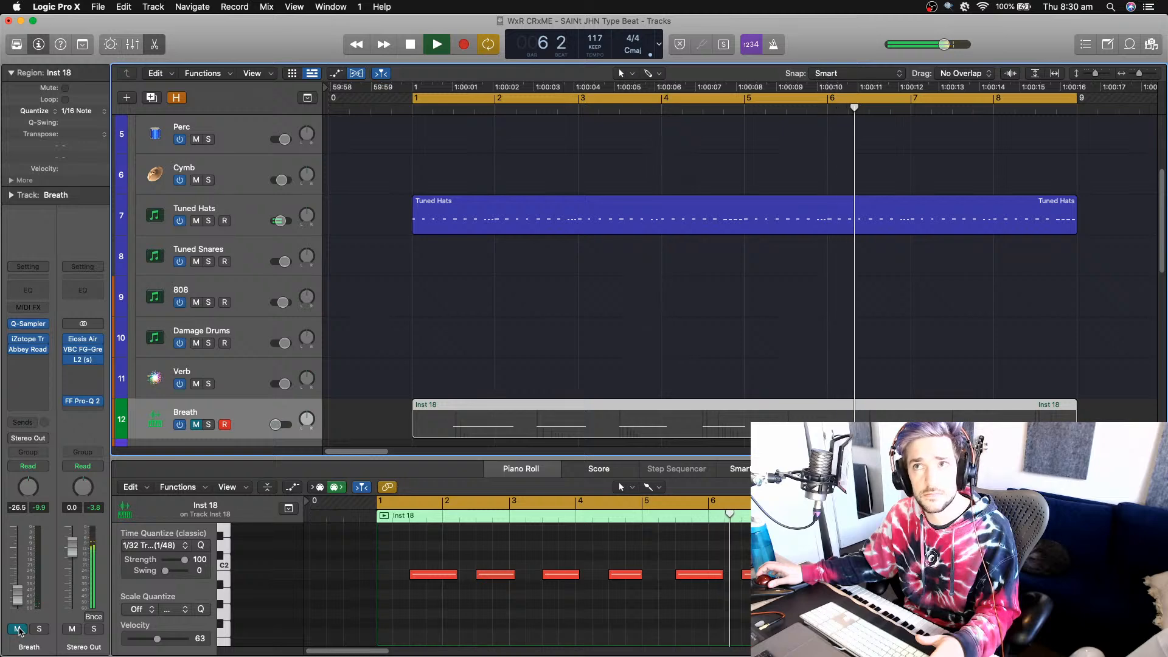
{"action": "left_click", "coordinate": [18, 629]}
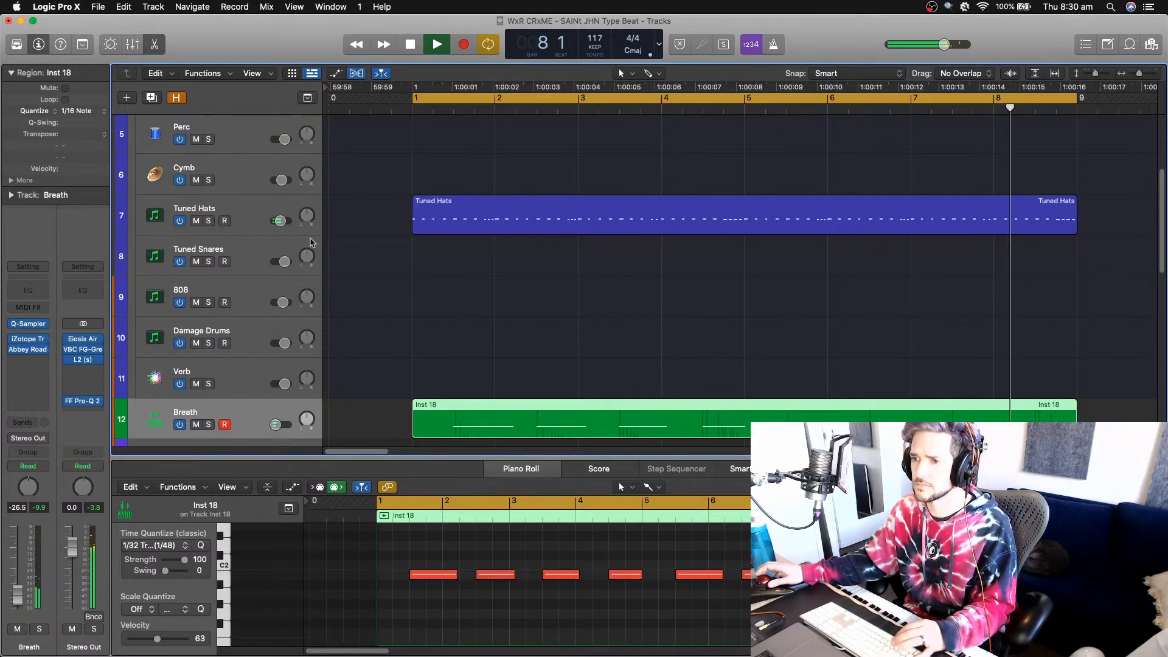
{"action": "scroll", "coordinate": [310, 242], "scroll_direction": "down", "scroll_amount": 3}
{"action": "key", "text": "Return"}
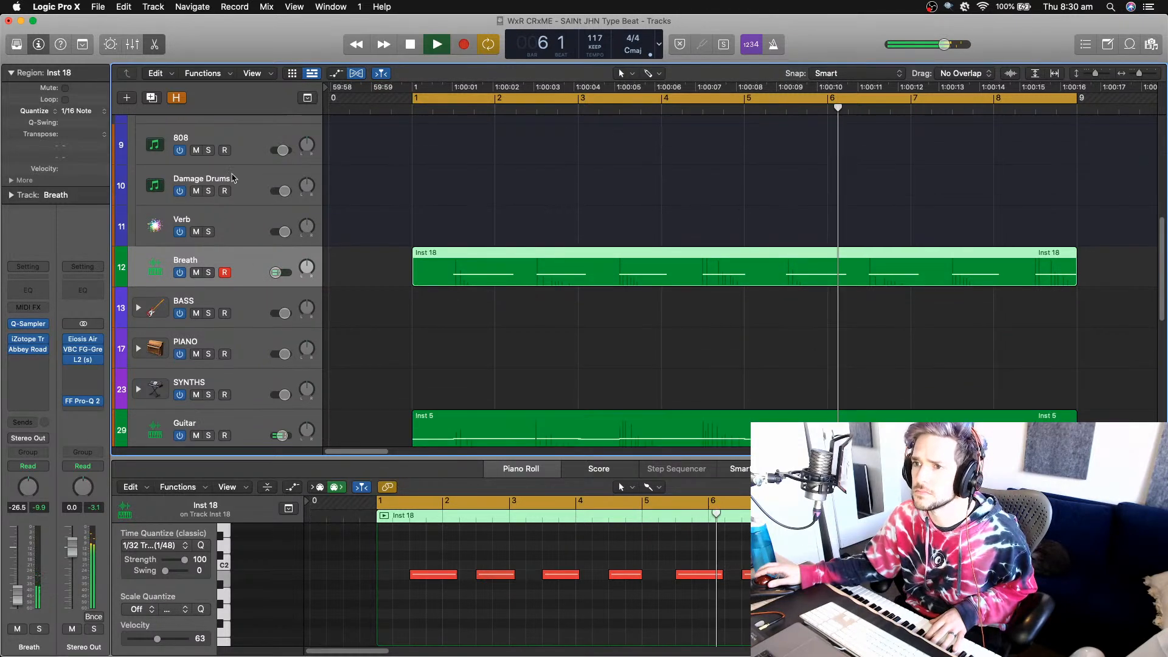
{"action": "scroll", "coordinate": [260, 314], "scroll_direction": "down", "scroll_amount": 1}
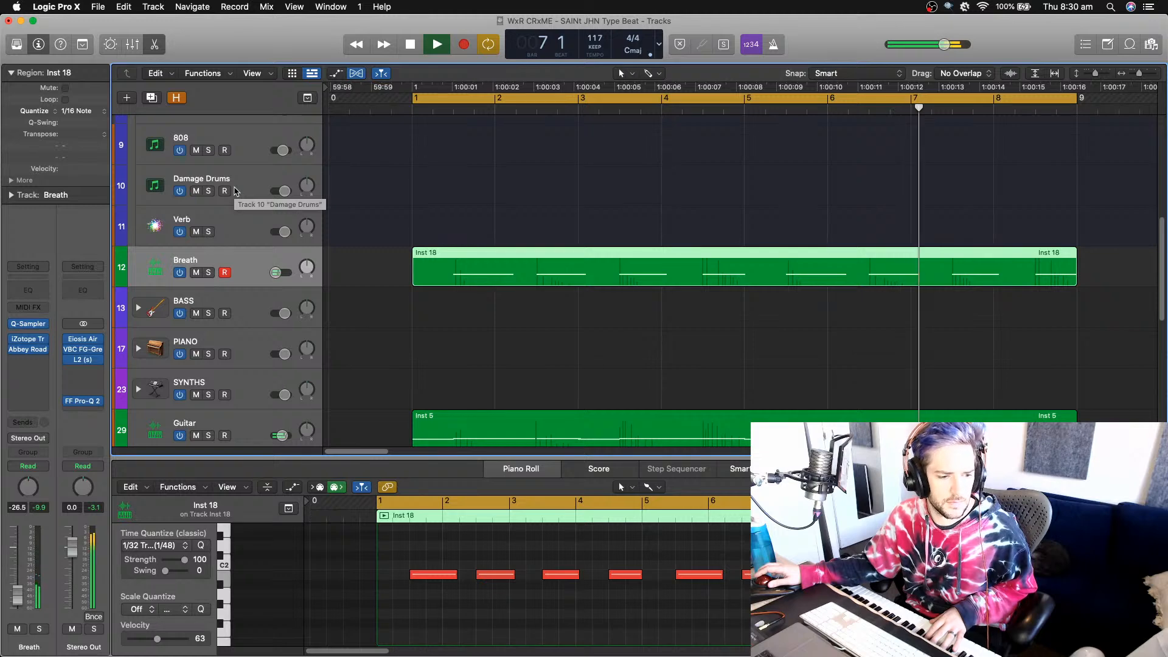
{"action": "scroll", "coordinate": [235, 190], "scroll_direction": "up", "scroll_amount": 1}
{"action": "key", "text": "space"}
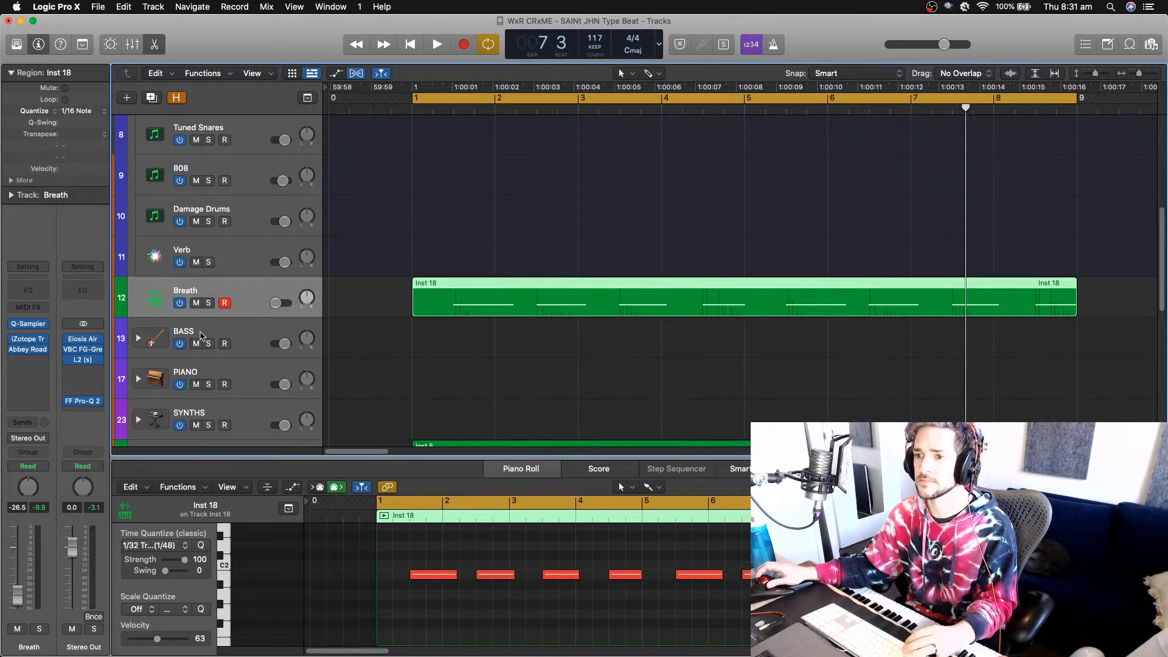
- Select the Mini track inside the BASS stack, open its Mini V3 synth and set the loudness contour decay to 194.22 ms
{"action": "left_click", "coordinate": [138, 339]}
{"action": "scroll", "coordinate": [258, 397], "scroll_direction": "down", "scroll_amount": 3}
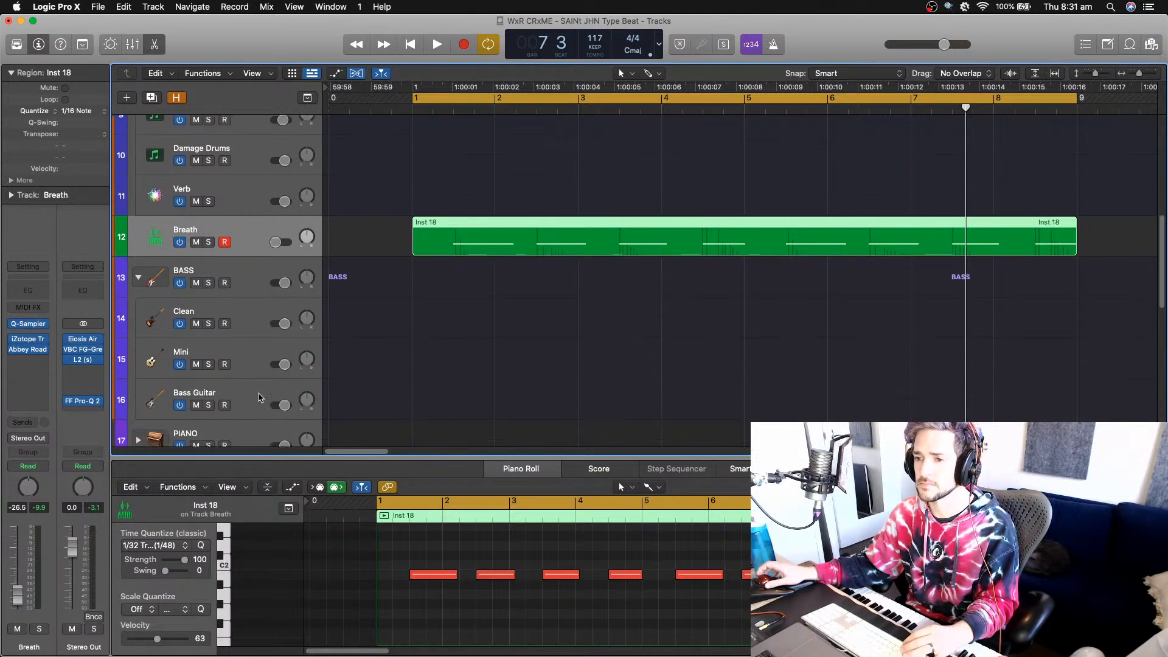
{"action": "left_click", "coordinate": [189, 324]}
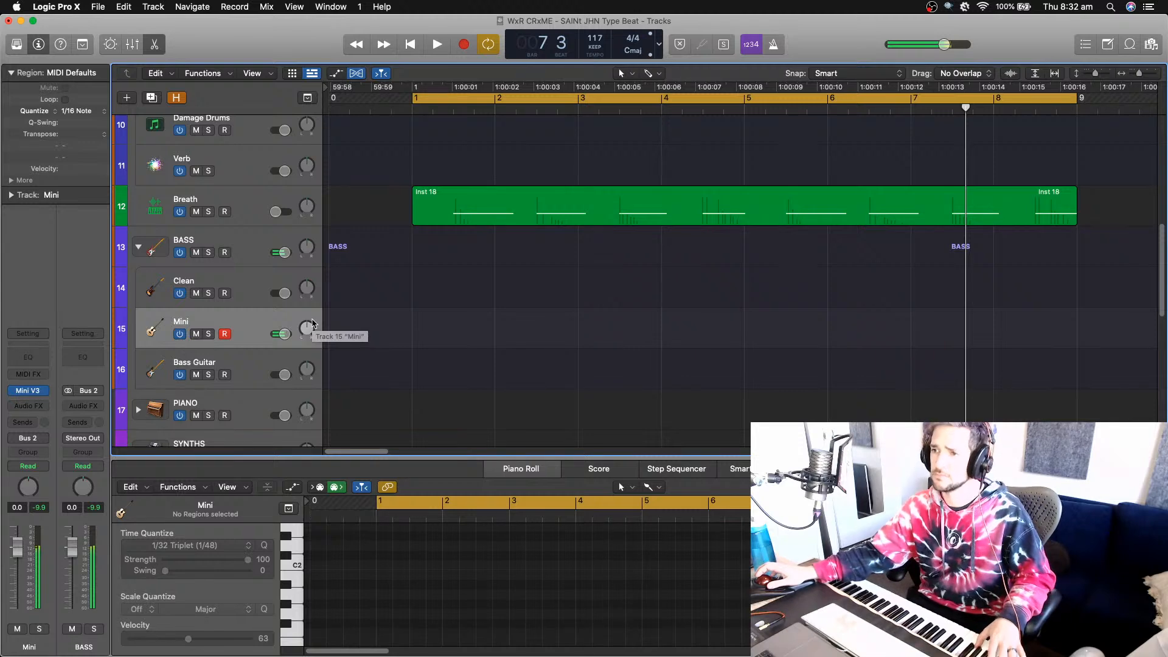
{"action": "left_click", "coordinate": [29, 390]}
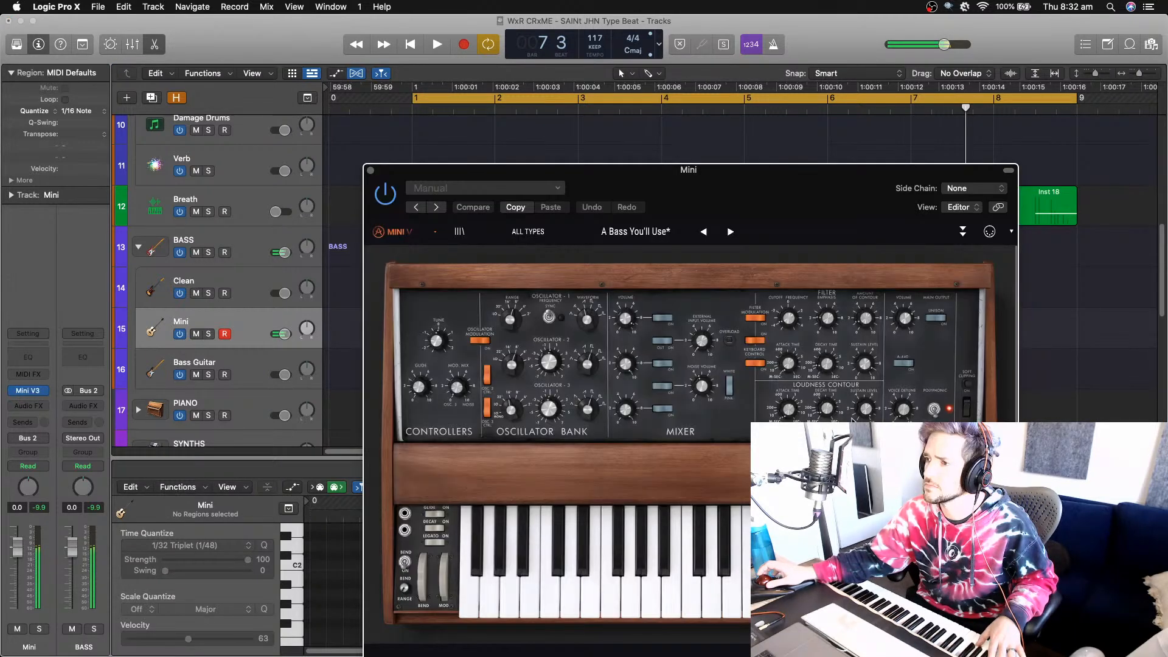
{"action": "left_click", "coordinate": [789, 411]}
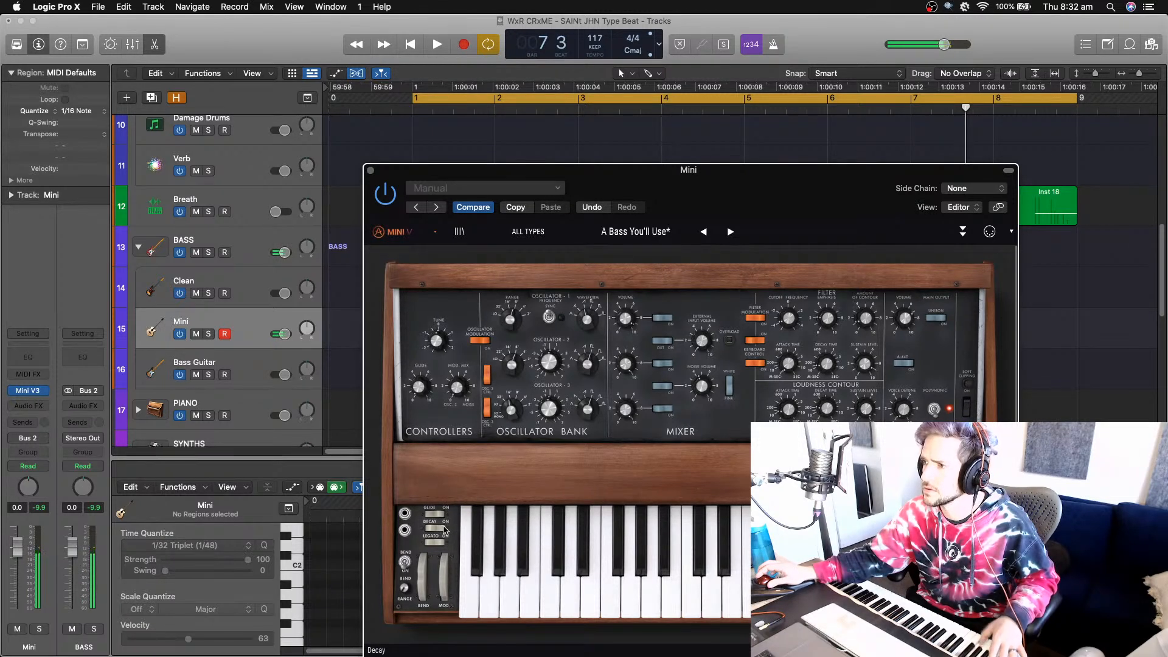
{"action": "scroll", "coordinate": [665, 551], "scroll_direction": "down", "scroll_amount": 1}
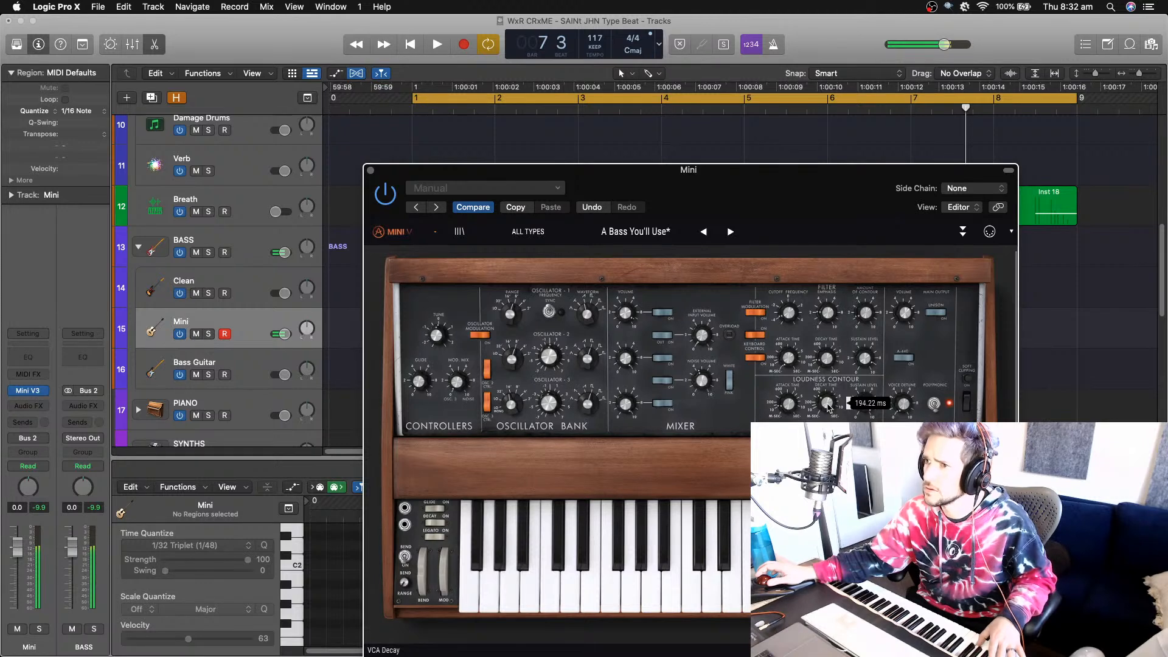
- Record a bass line on the Mini track from bar 1, restarting the take after a first pass
{"action": "key", "text": "space"}
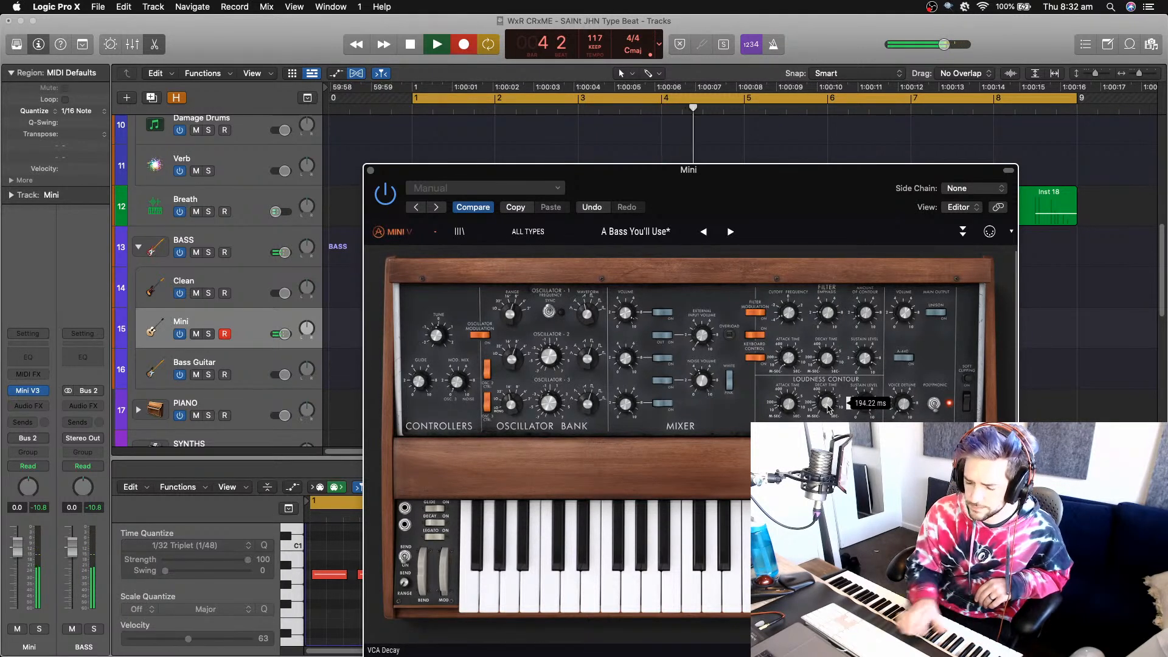
{"action": "key", "text": "space"}
{"action": "key", "text": "r"}
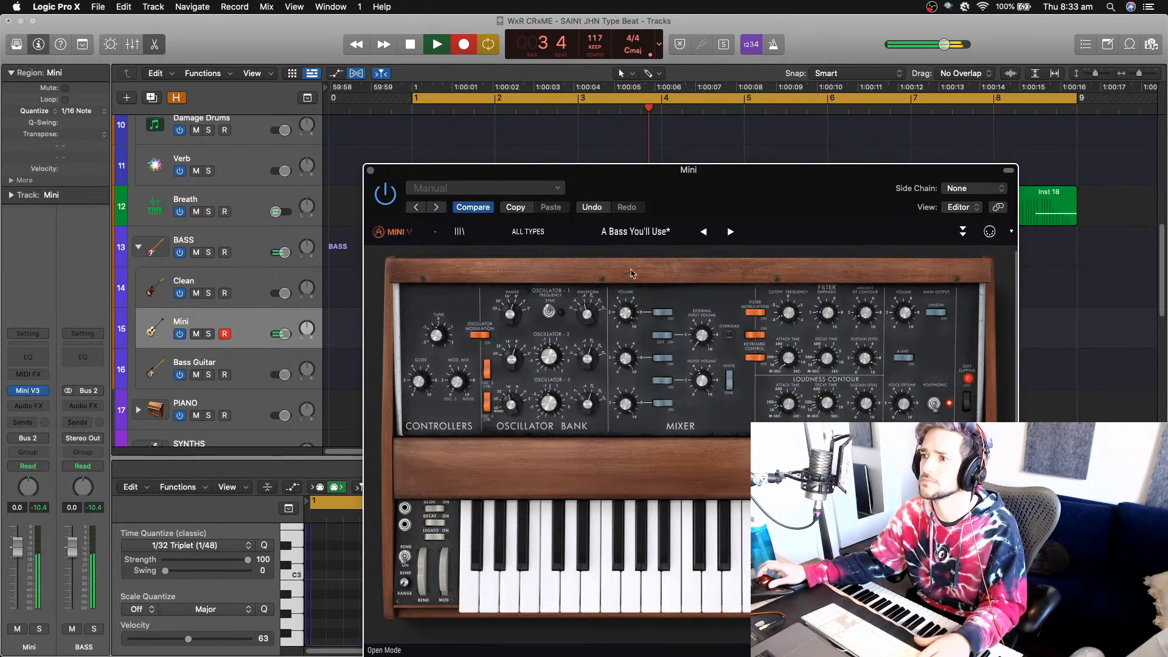
- Look through Mini V3's effects section during the take, hide the synth window and stop recording
{"action": "left_click", "coordinate": [962, 231]}
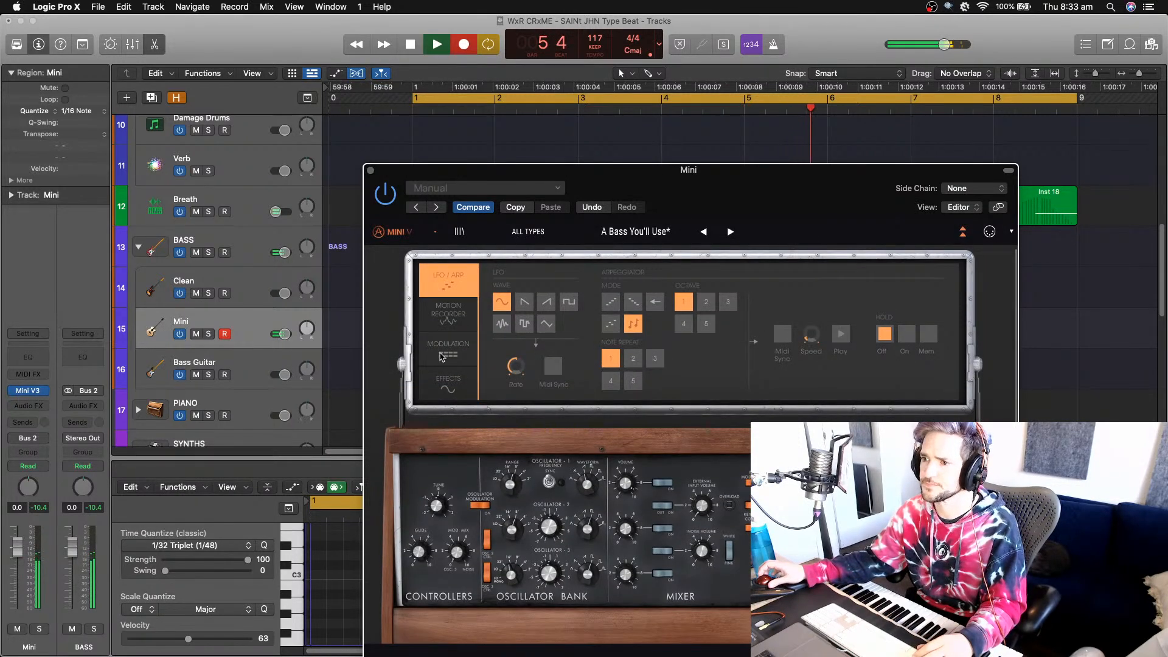
{"action": "left_click", "coordinate": [448, 383]}
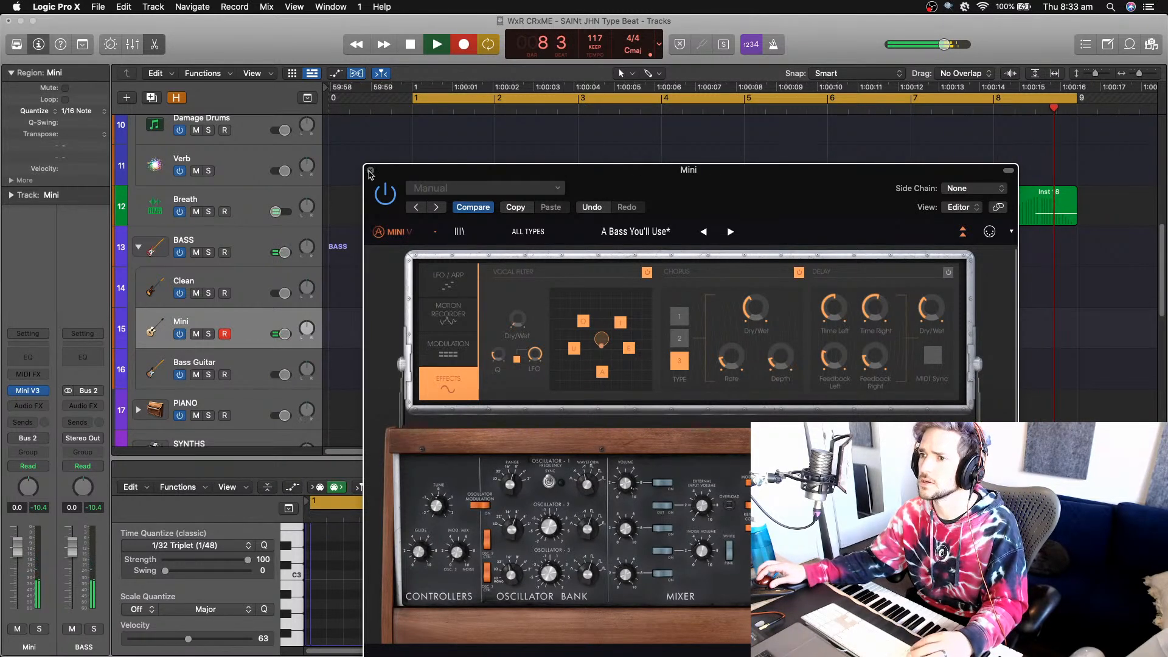
{"action": "key", "text": "v"}
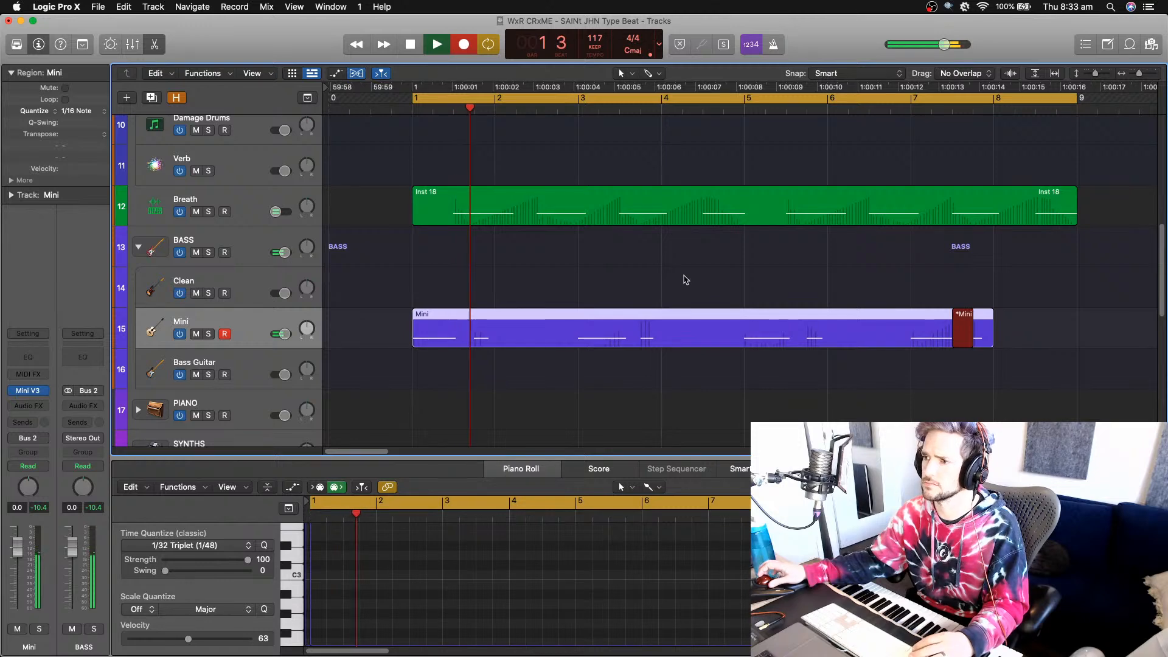
{"action": "key", "text": "space"}
- Move the last short note in the Mini region slightly later, extend the region to bar 9 and play it back
{"action": "left_click", "coordinate": [685, 278]}
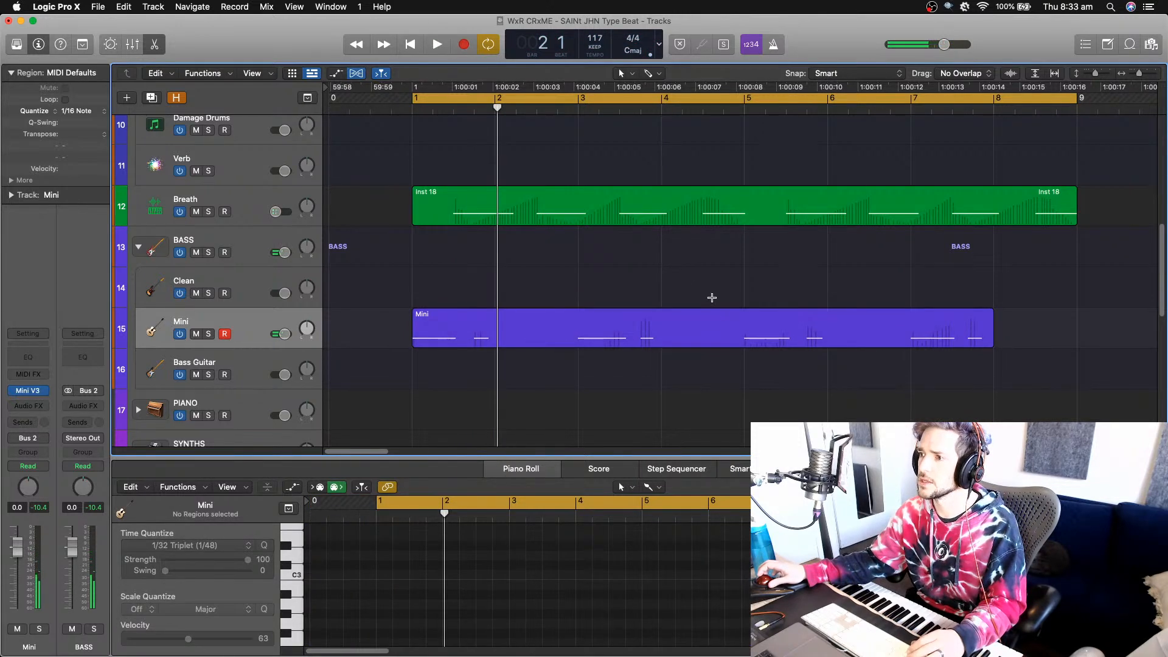
{"action": "left_click", "coordinate": [711, 298]}
{"action": "left_click", "coordinate": [697, 321]}
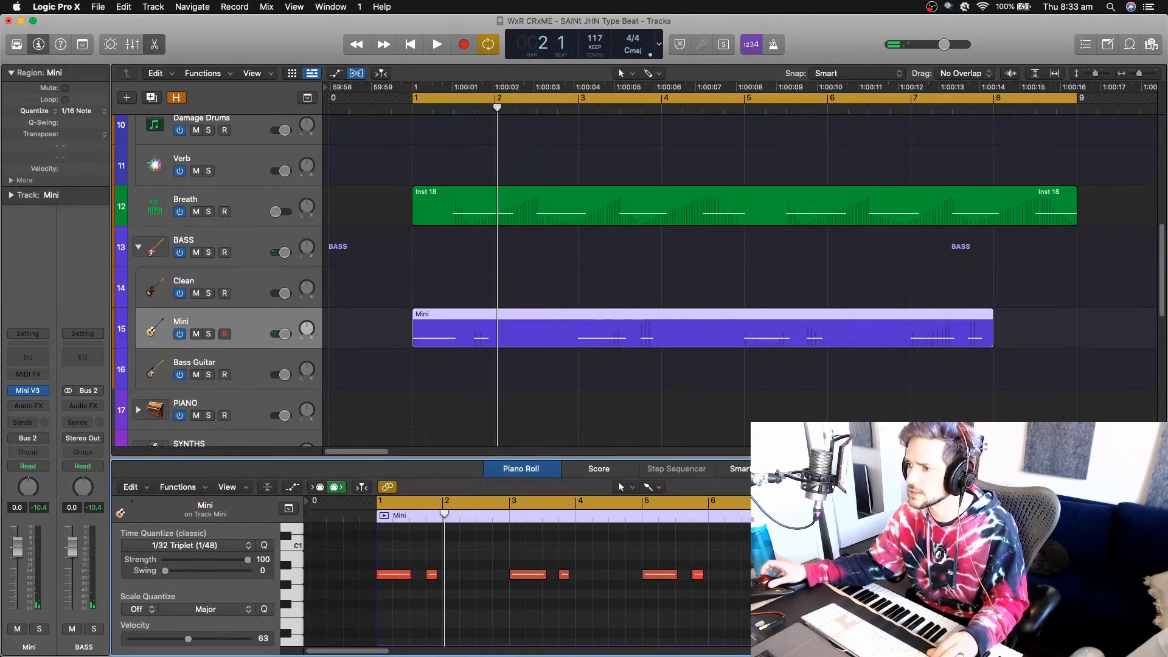
{"action": "left_click", "coordinate": [792, 574]}
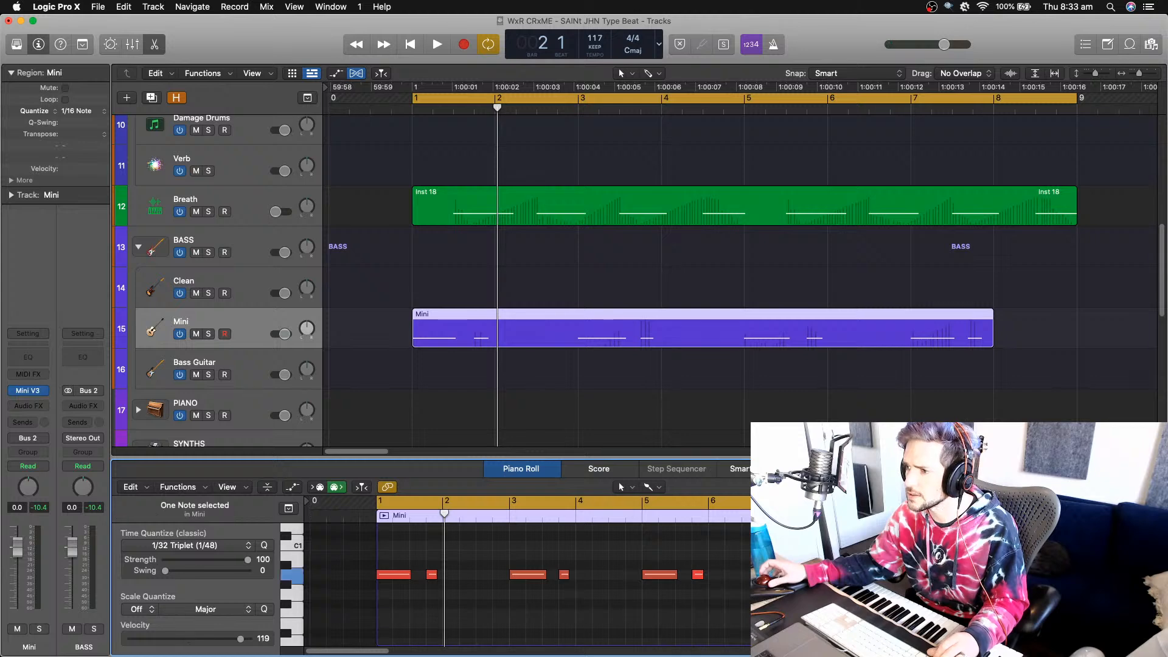
{"action": "scroll", "coordinate": [527, 571], "scroll_direction": "right", "scroll_amount": 2}
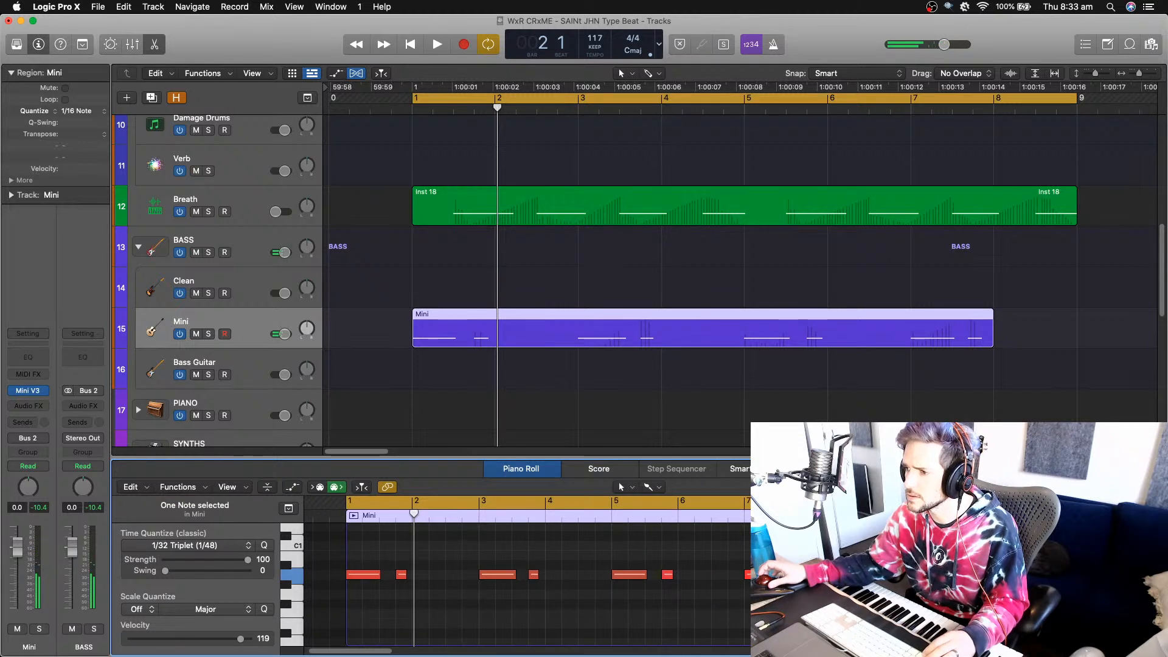
{"action": "left_click_drag", "start_coordinate": [793, 574], "coordinate": [797, 575]}
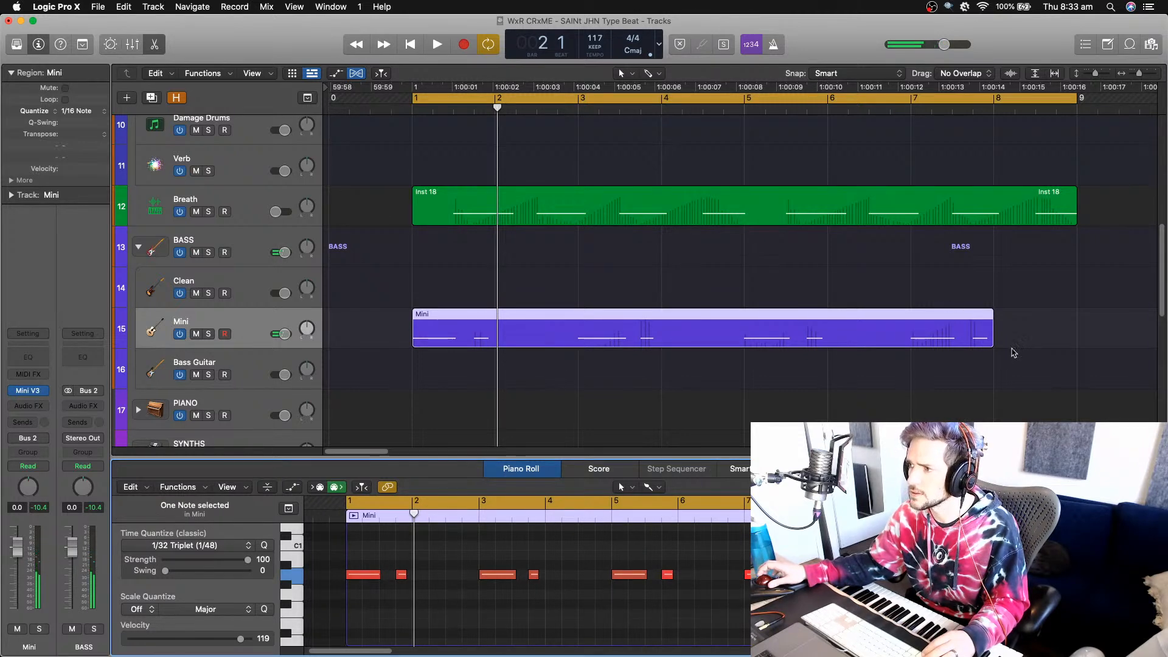
{"action": "left_click", "coordinate": [990, 338]}
{"action": "left_click_drag", "start_coordinate": [990, 338], "coordinate": [1074, 339]}
{"action": "key", "text": "space"}
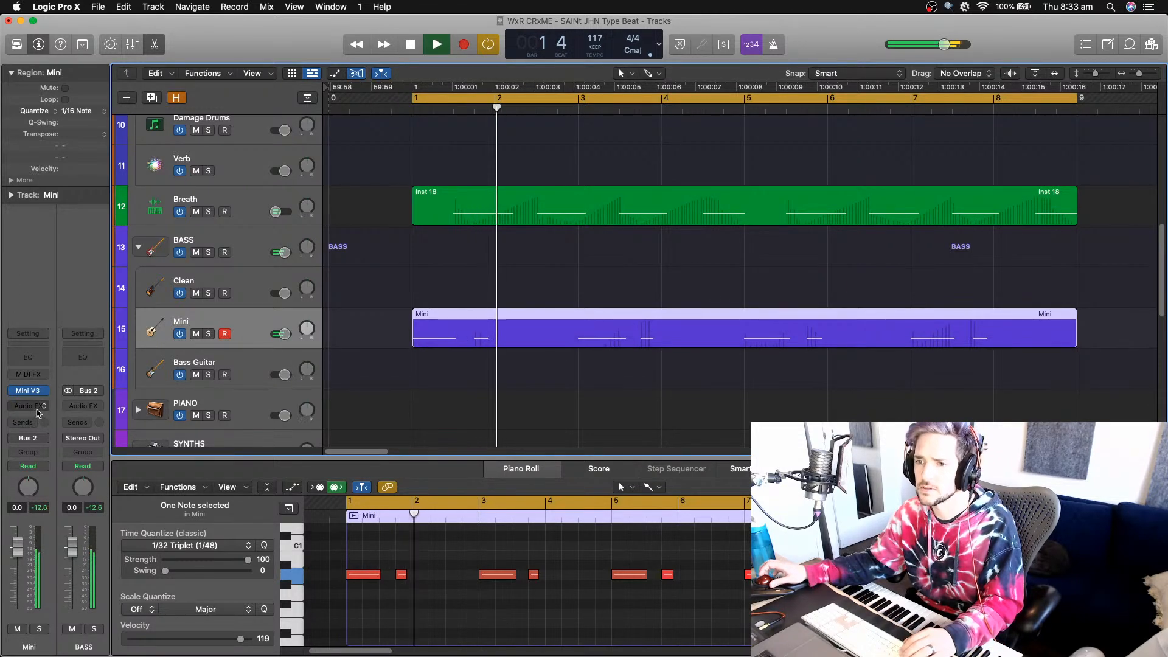
- Insert Decapitator on the Mini track, raise its drive, choose the T style and close the plug-in
{"action": "left_click", "coordinate": [28, 406]}
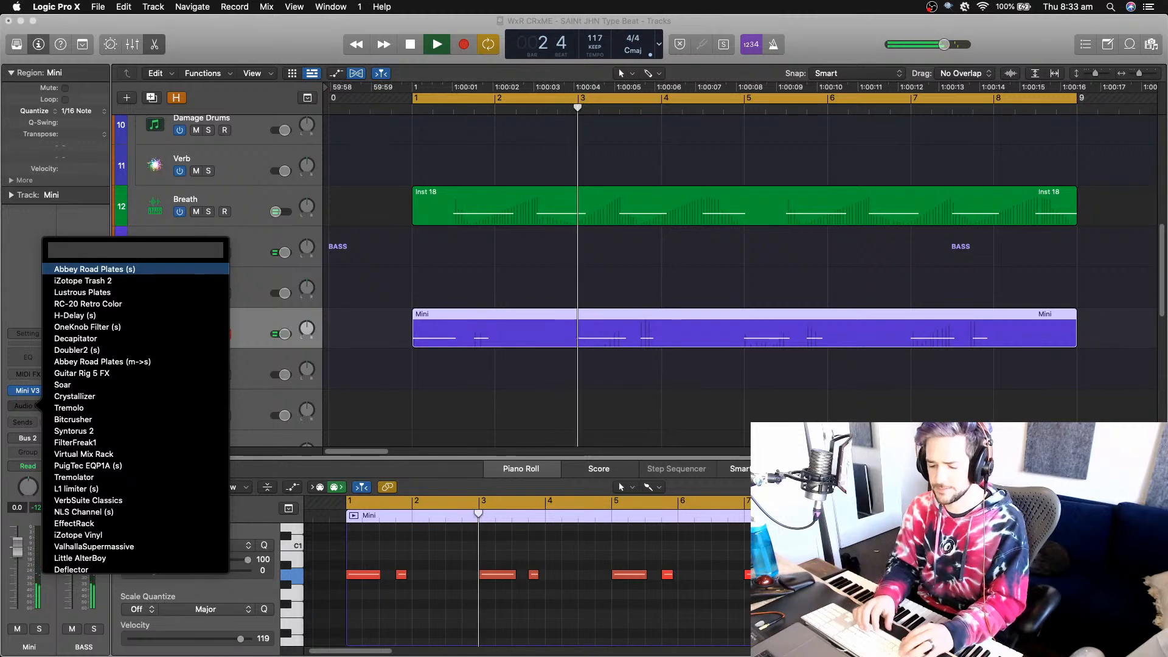
{"action": "type", "text": "decap"}
{"action": "key", "text": "Return"}
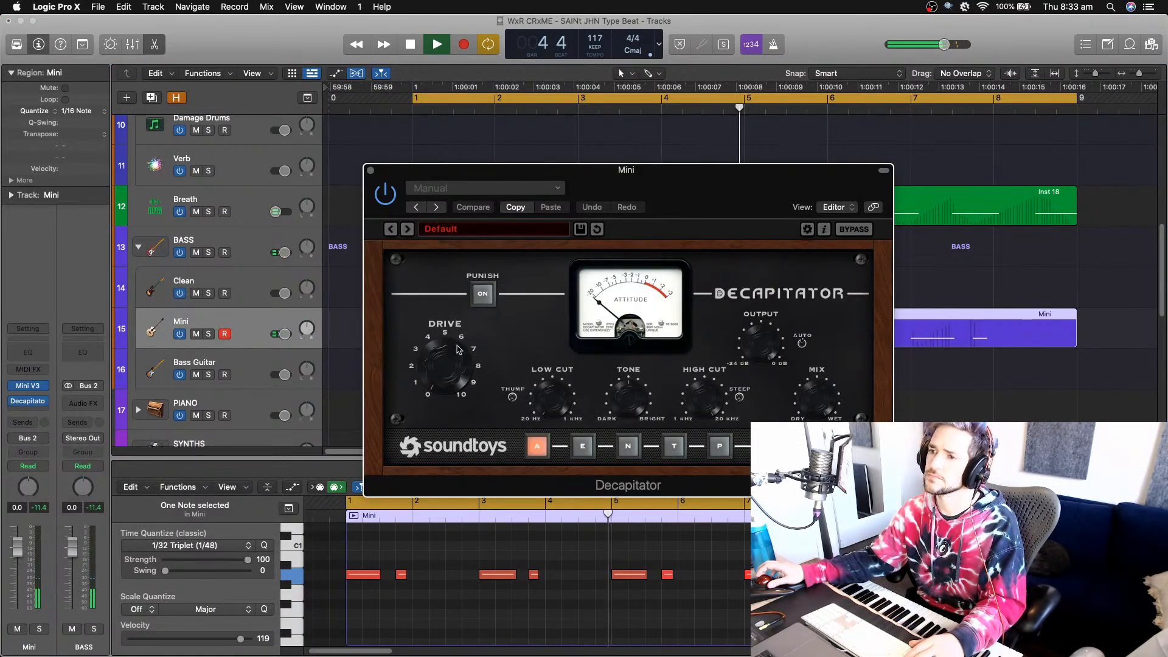
{"action": "left_click_drag", "start_coordinate": [447, 366], "coordinate": [447, 310]}
{"action": "left_click", "coordinate": [671, 448]}
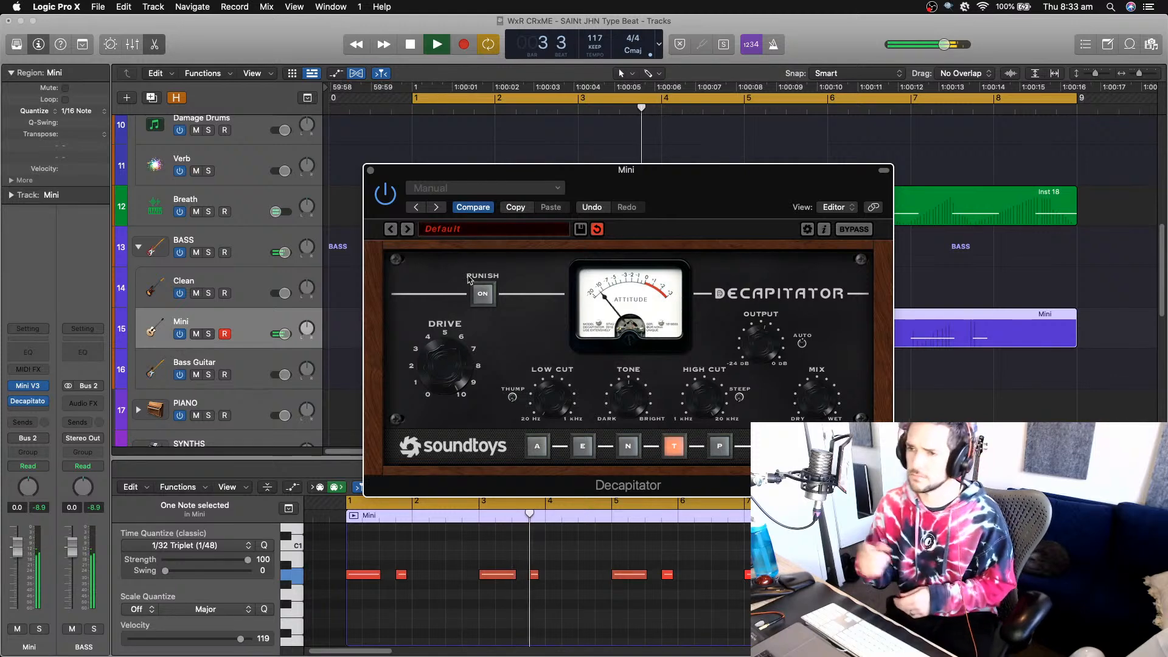
{"action": "left_click", "coordinate": [371, 170]}
- Cut the Snare track's highs with a 2120 Hz high shelf in Channel EQ, play back the beat and close the EQ
{"action": "scroll", "coordinate": [393, 257], "scroll_direction": "down", "scroll_amount": 1}
{"action": "scroll", "coordinate": [393, 258], "scroll_direction": "up", "scroll_amount": 10}
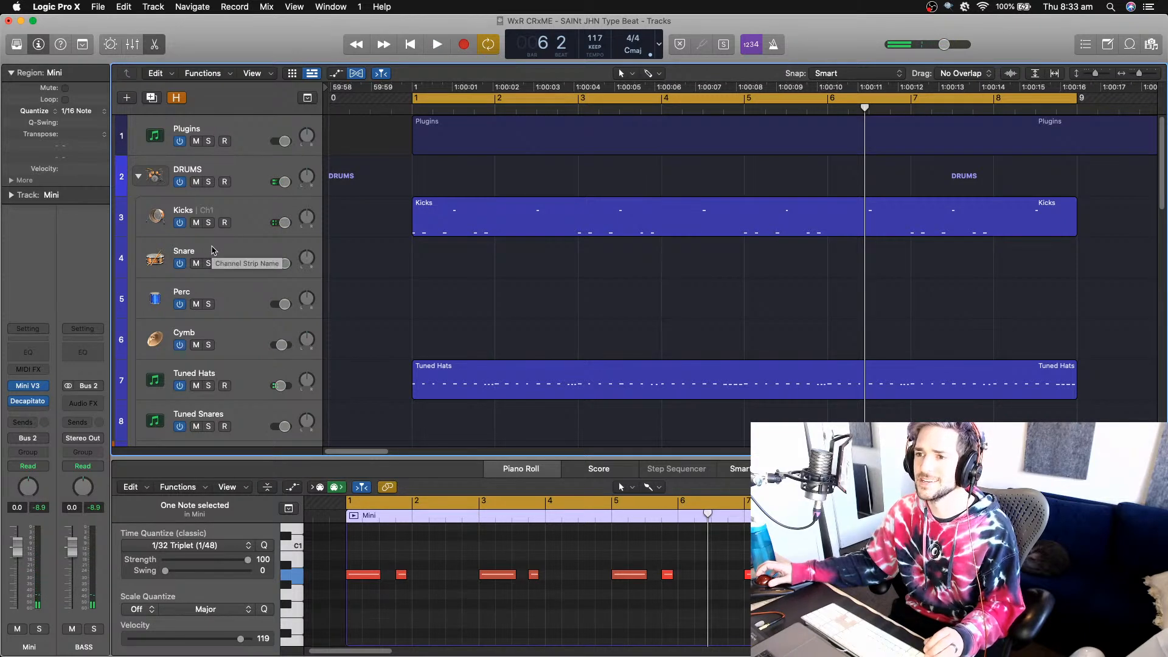
{"action": "left_click", "coordinate": [213, 250]}
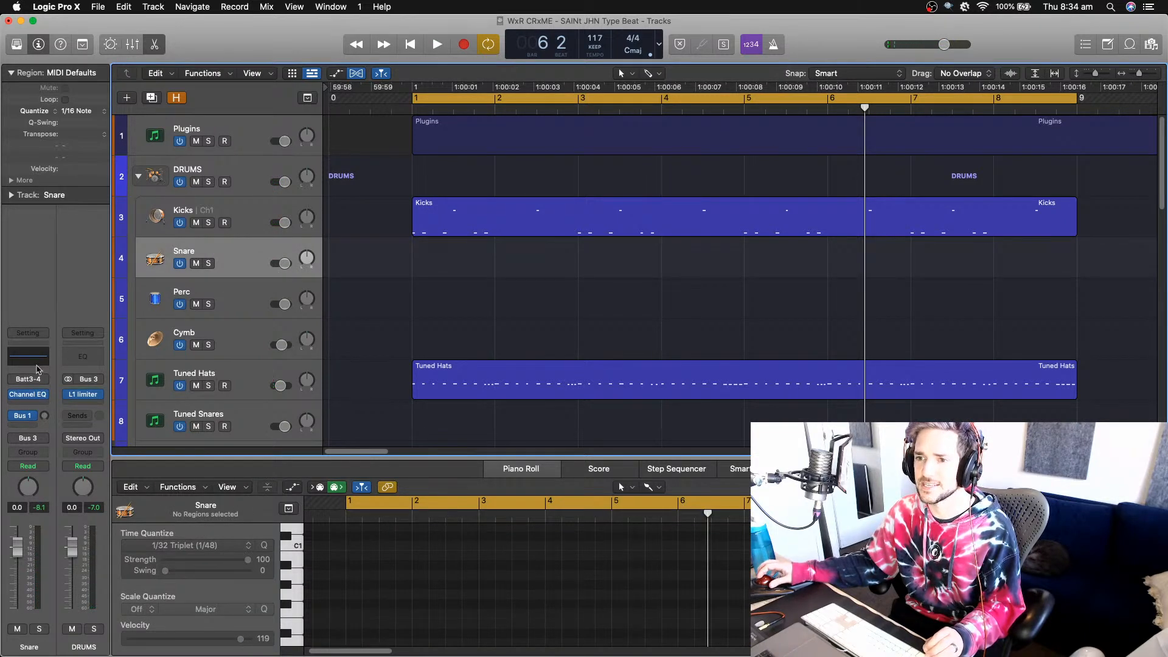
{"action": "left_click", "coordinate": [33, 360]}
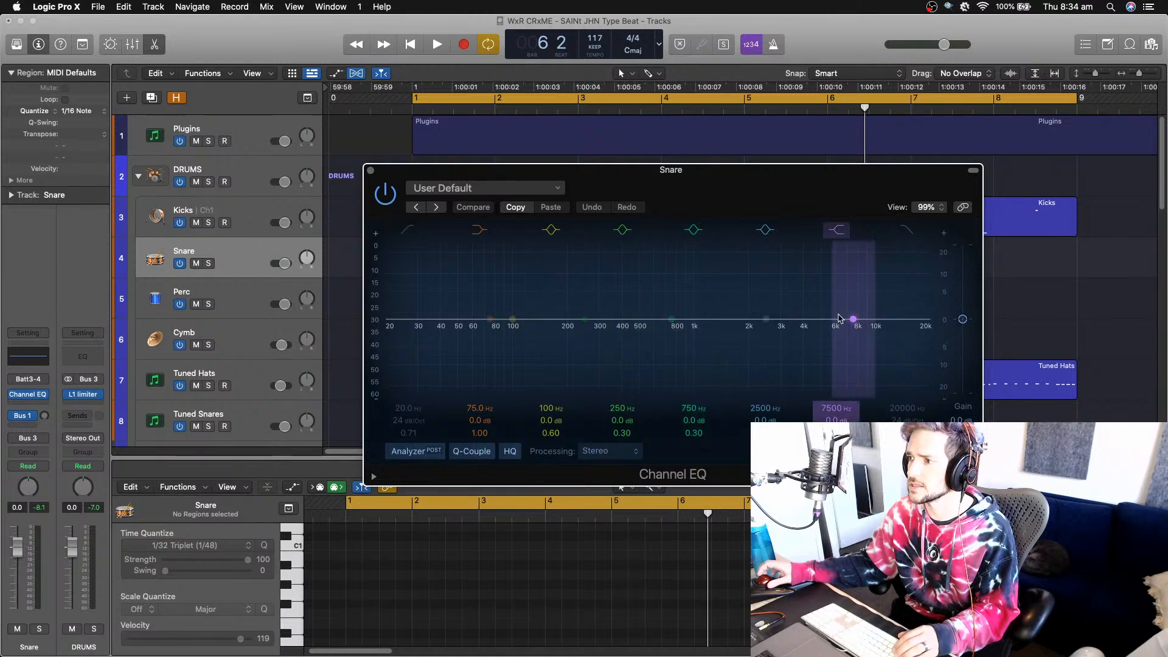
{"action": "left_click_drag", "start_coordinate": [843, 318], "coordinate": [754, 342]}
{"action": "key", "text": "space"}
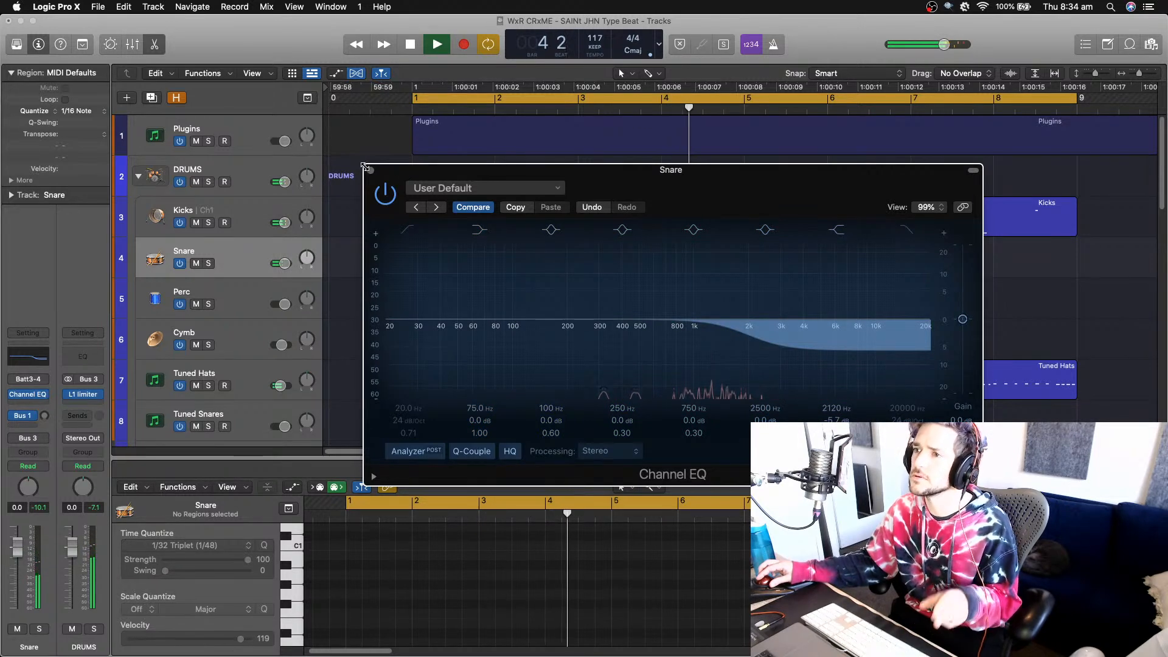
{"action": "left_click", "coordinate": [370, 170]}
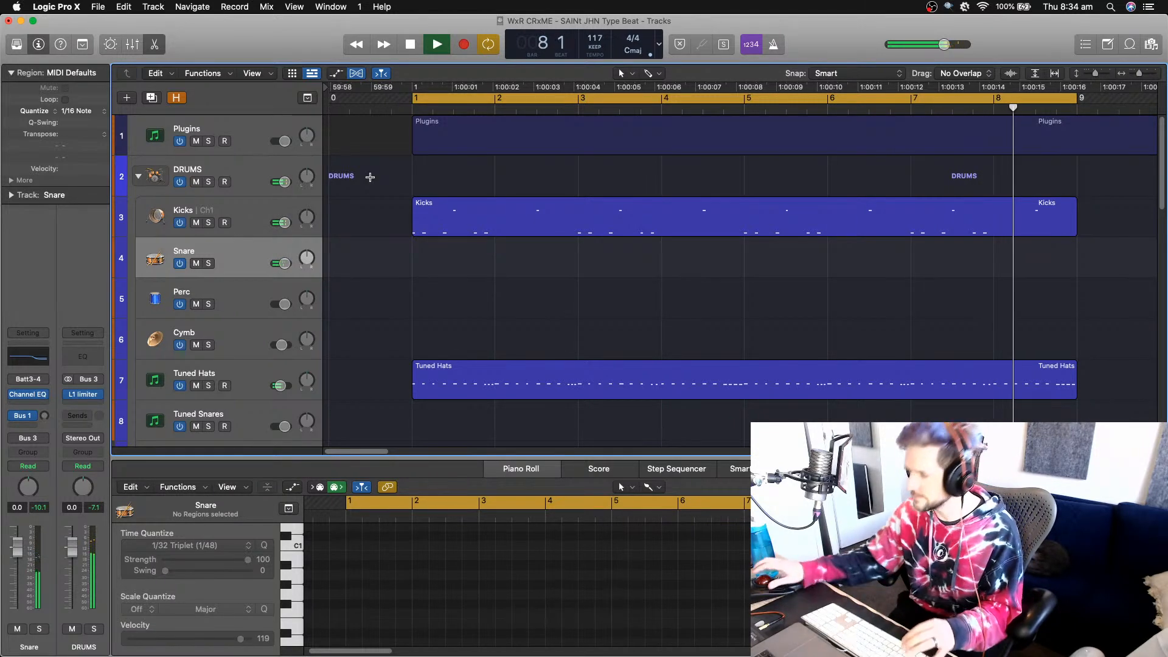
- Listen through the beat across all tracks, hide the Piano Roll editor, reduce the track heights and stop playback
{"action": "scroll", "coordinate": [390, 255], "scroll_direction": "down", "scroll_amount": 5}
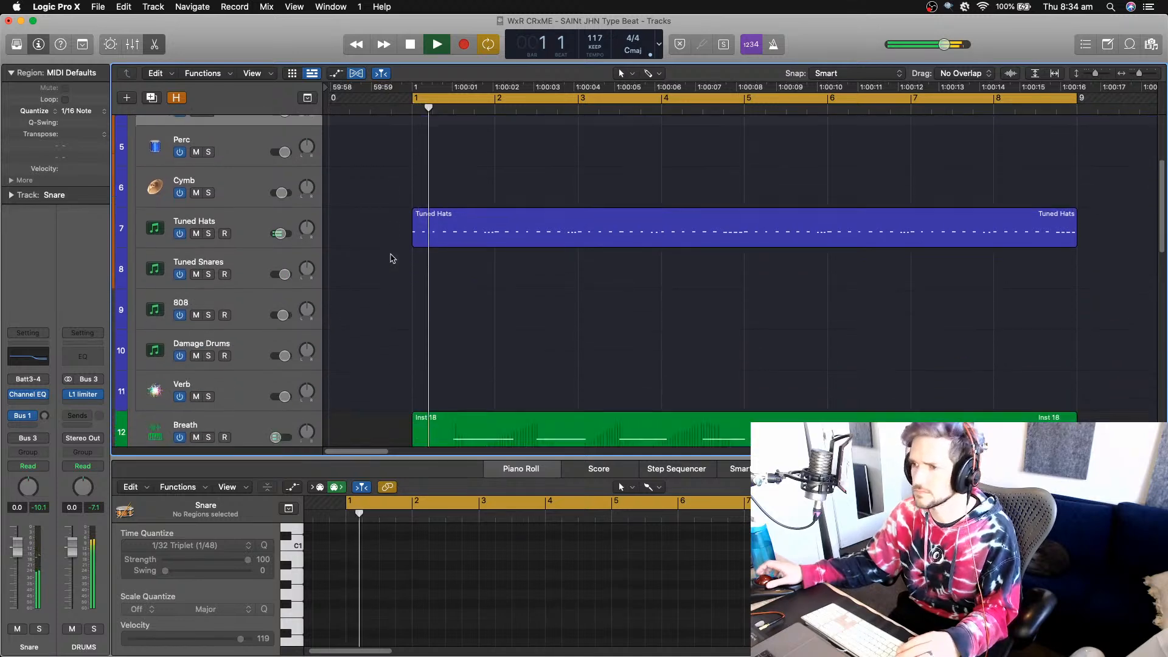
{"action": "scroll", "coordinate": [324, 341], "scroll_direction": "down", "scroll_amount": 4}
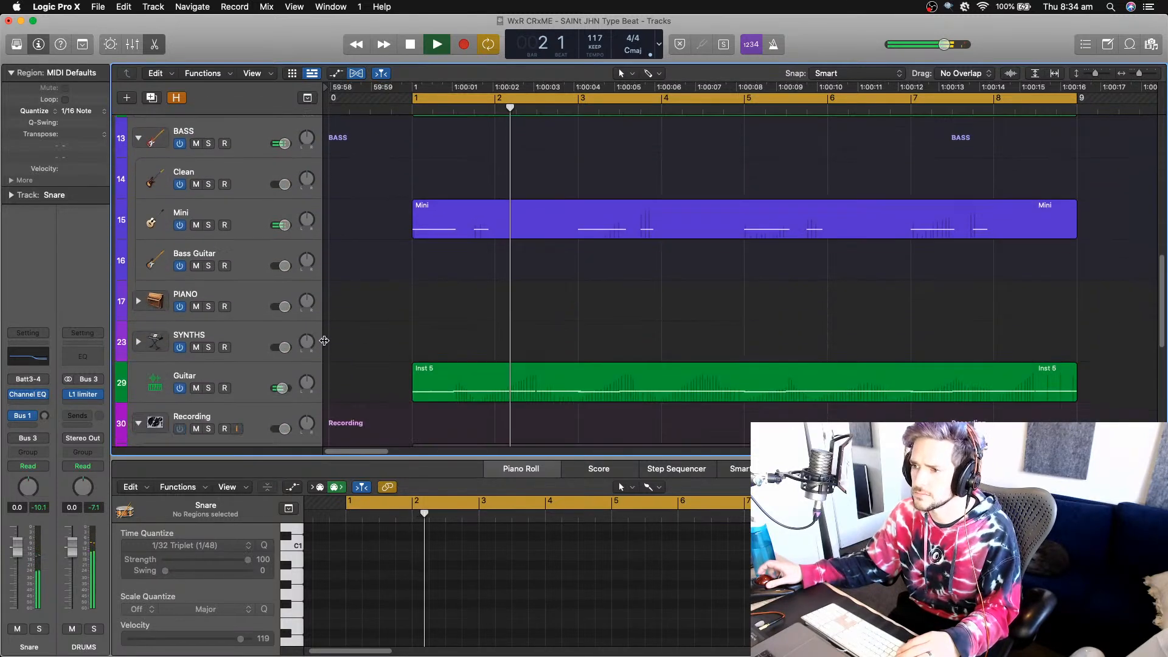
{"action": "mouse_move", "coordinate": [280, 388]}
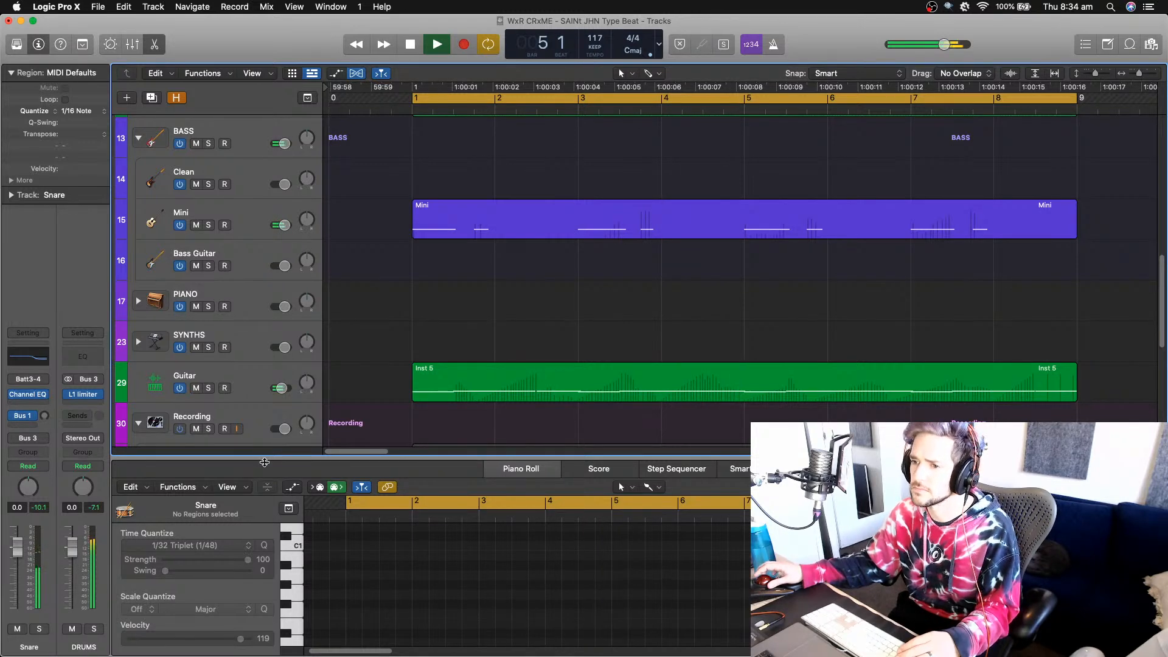
{"action": "key", "text": "e"}
{"action": "key", "text": "super+Up"}
{"action": "key", "text": "super+Up"}
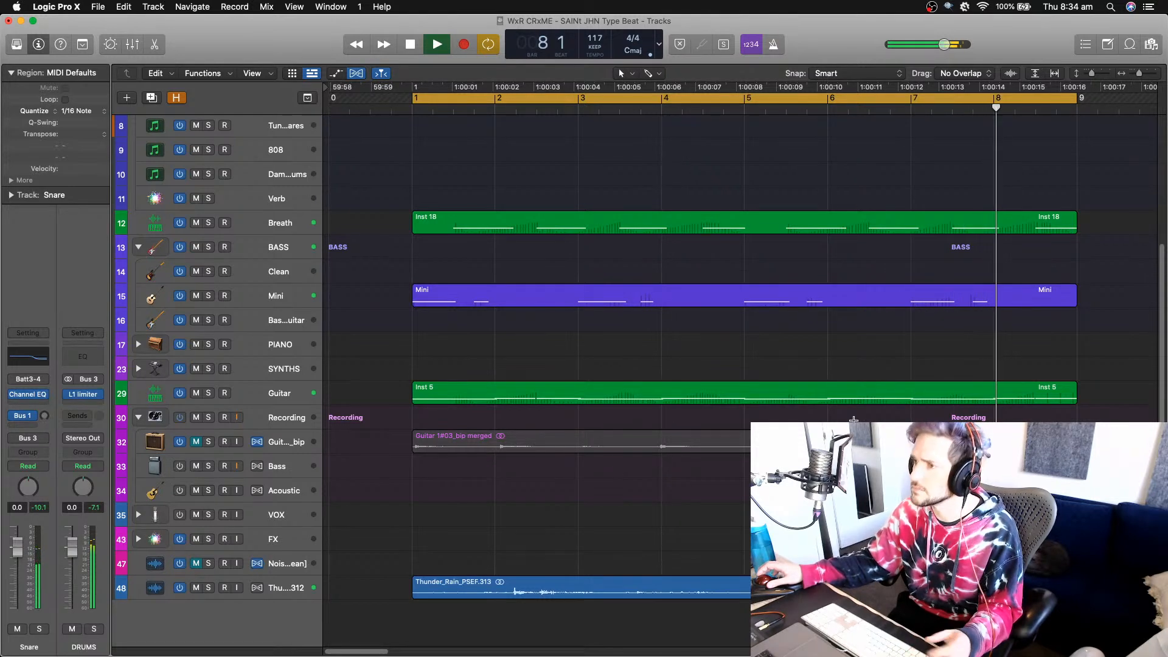
{"action": "key", "text": "space"}
- Zoom the arrangement out, expand the PIANO track stack and select its Piano track for playing
{"action": "scroll", "coordinate": [855, 421], "scroll_direction": "up", "scroll_amount": 5}
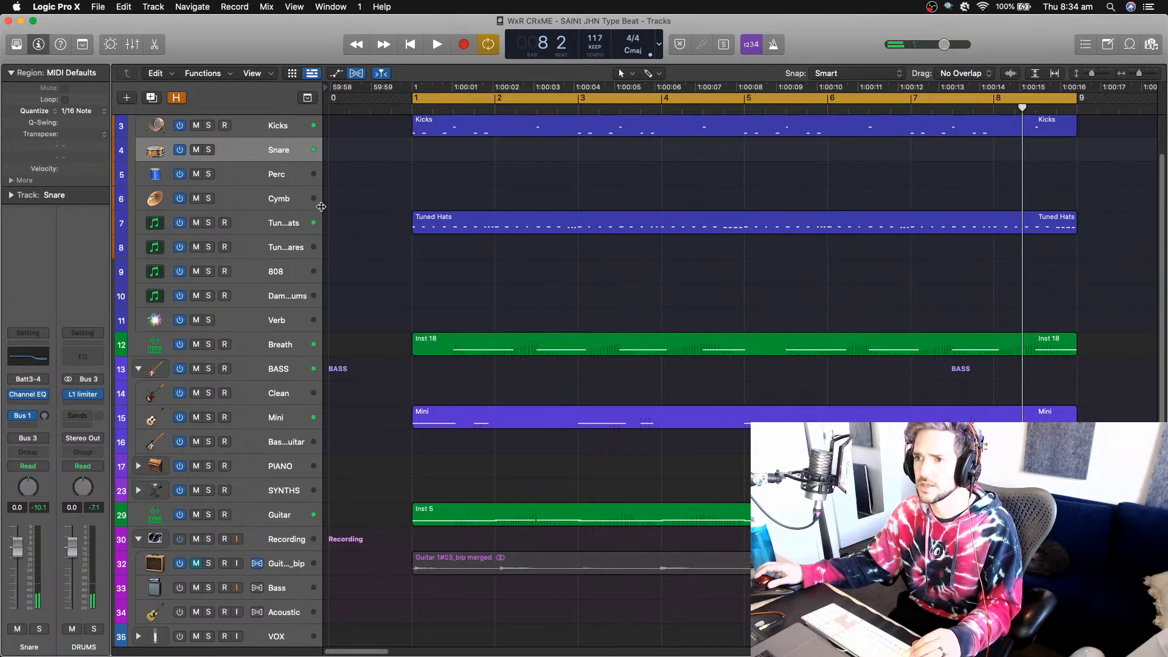
{"action": "scroll", "coordinate": [321, 207], "scroll_direction": "up", "scroll_amount": 2}
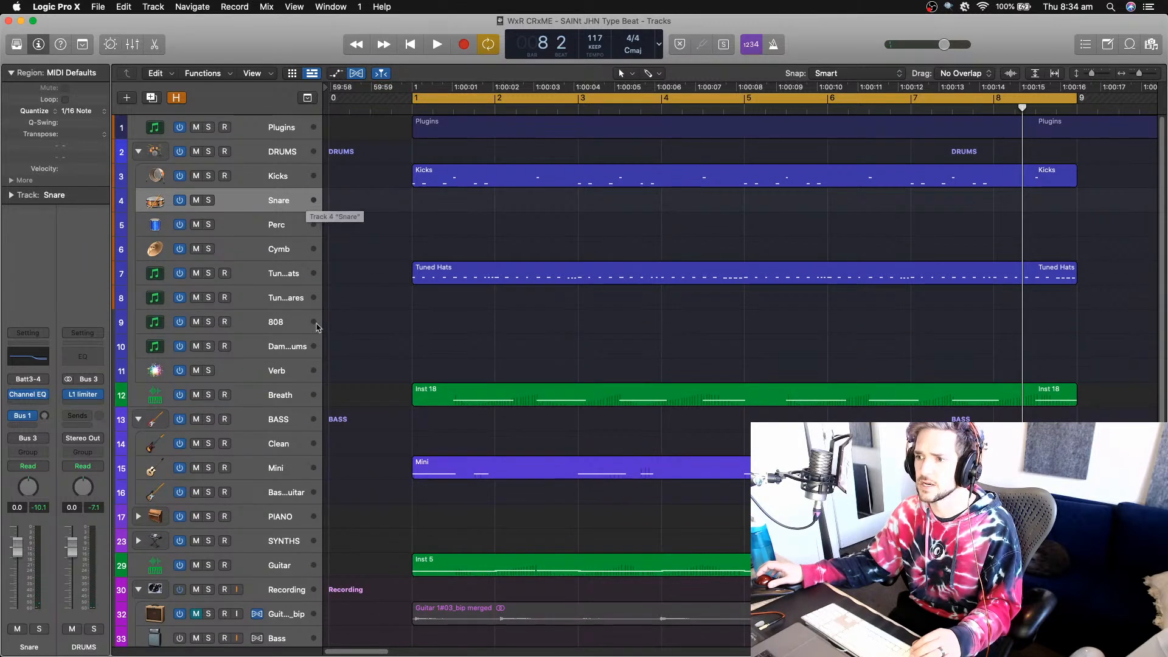
{"action": "left_click", "coordinate": [253, 472]}
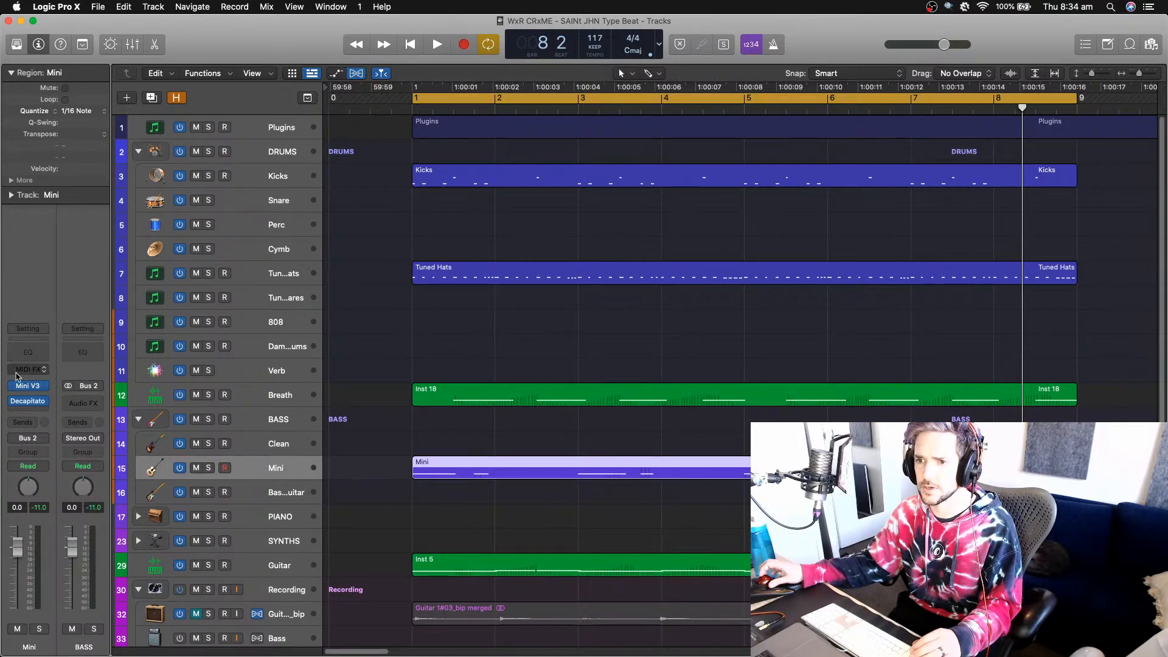
{"action": "scroll", "coordinate": [686, 406], "scroll_direction": "down", "scroll_amount": 5}
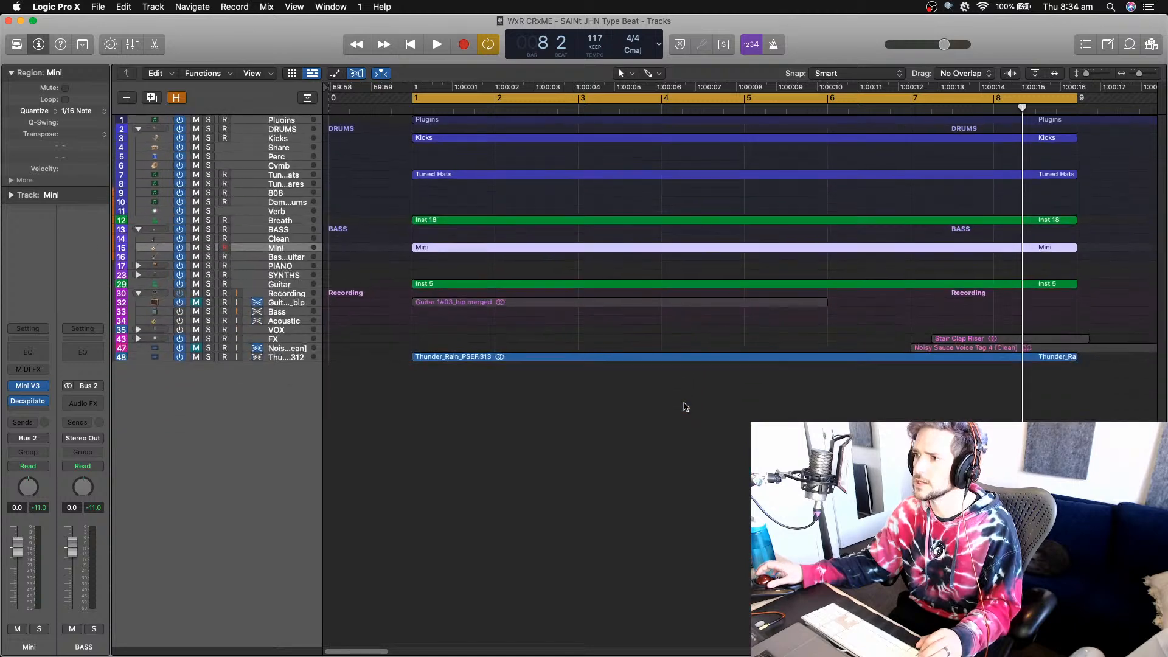
{"action": "scroll", "coordinate": [685, 407], "scroll_direction": "up", "scroll_amount": 4}
{"action": "scroll", "coordinate": [686, 407], "scroll_direction": "down", "scroll_amount": 3}
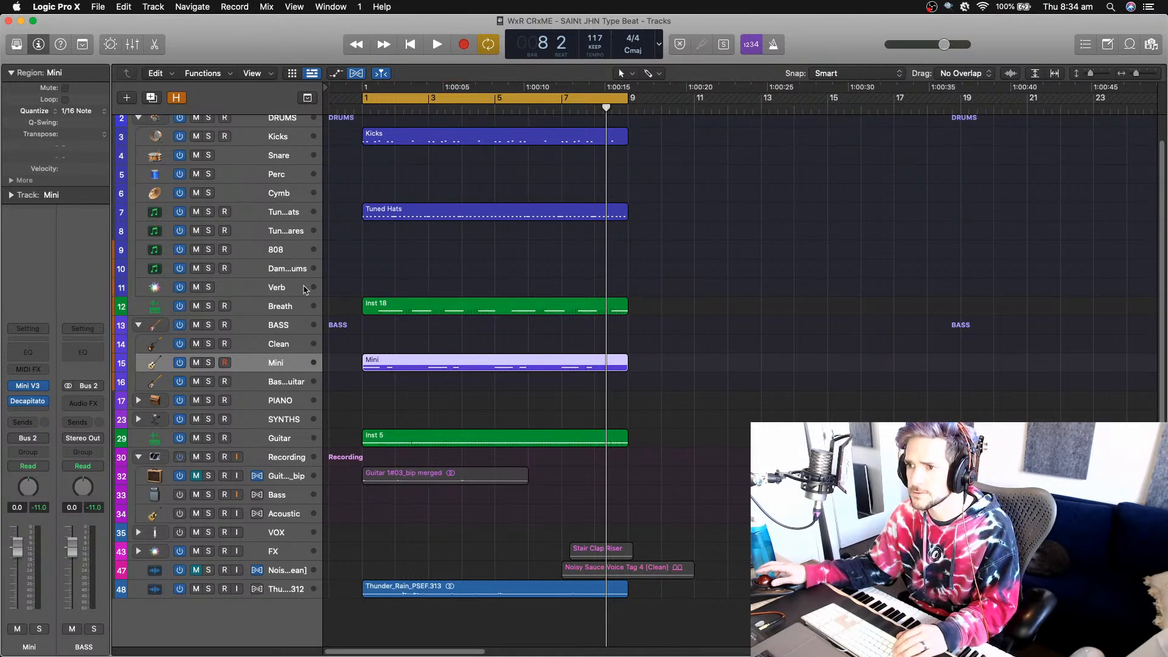
{"action": "left_click", "coordinate": [277, 405]}
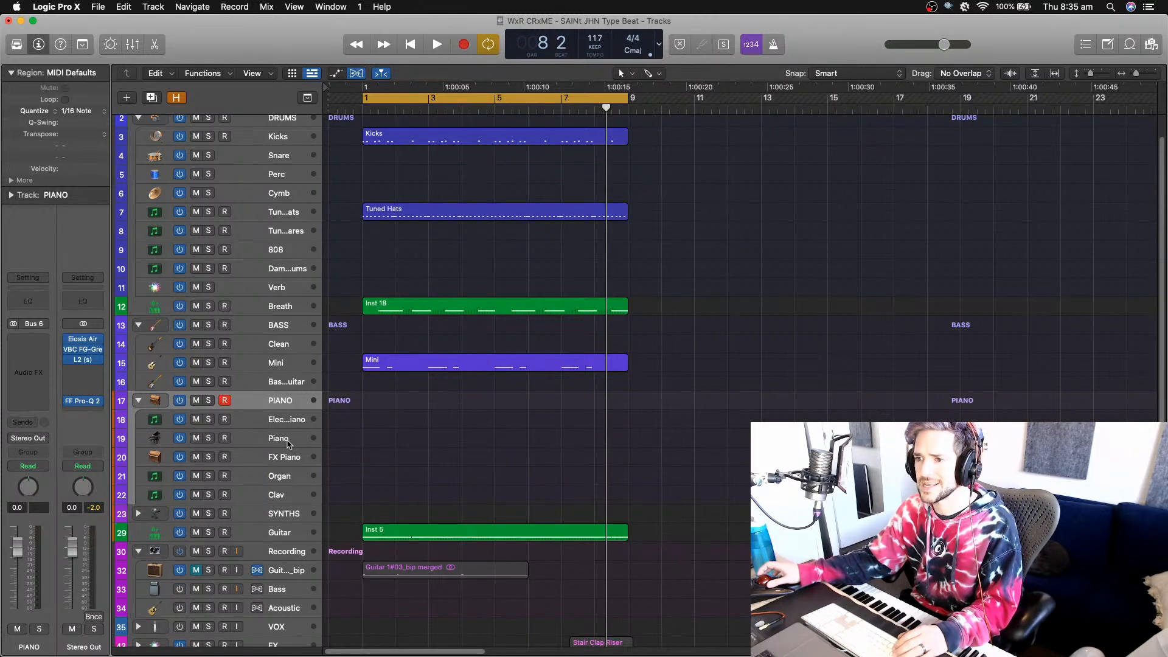
{"action": "left_click", "coordinate": [287, 442]}
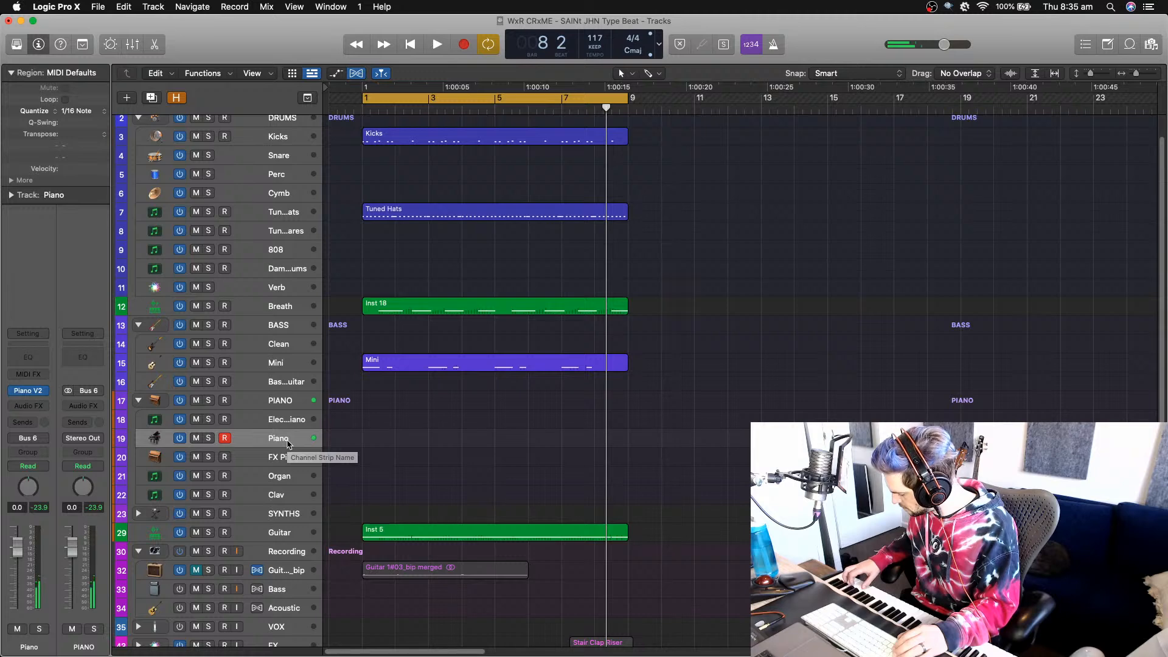
- Rehearse a piano part on the Piano track over the beat, restarting playback from bar 1 between tries
{"action": "key", "text": "space"}
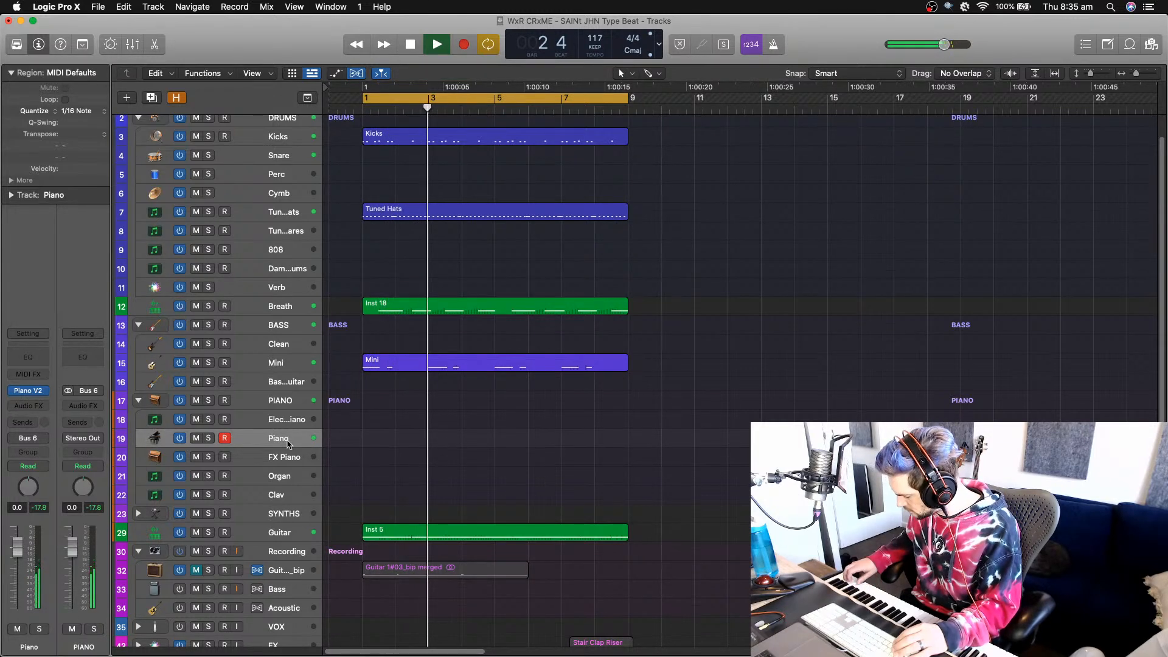
{"action": "key", "text": "space"}
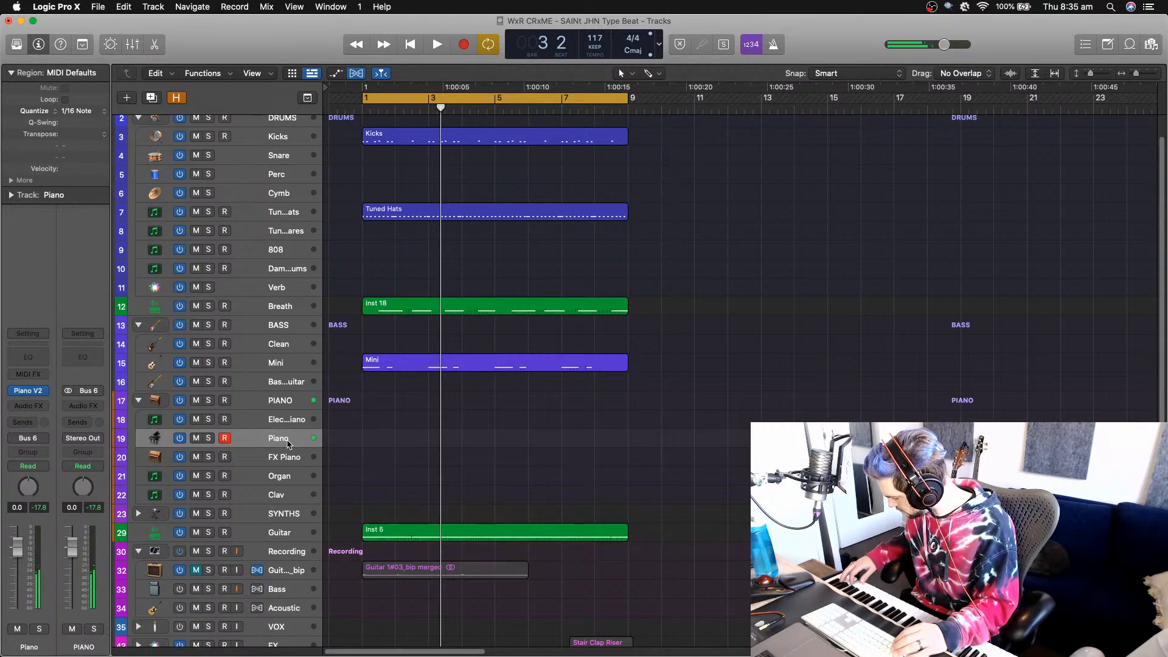
{"action": "key", "text": "Return"}
{"action": "key", "text": "space"}
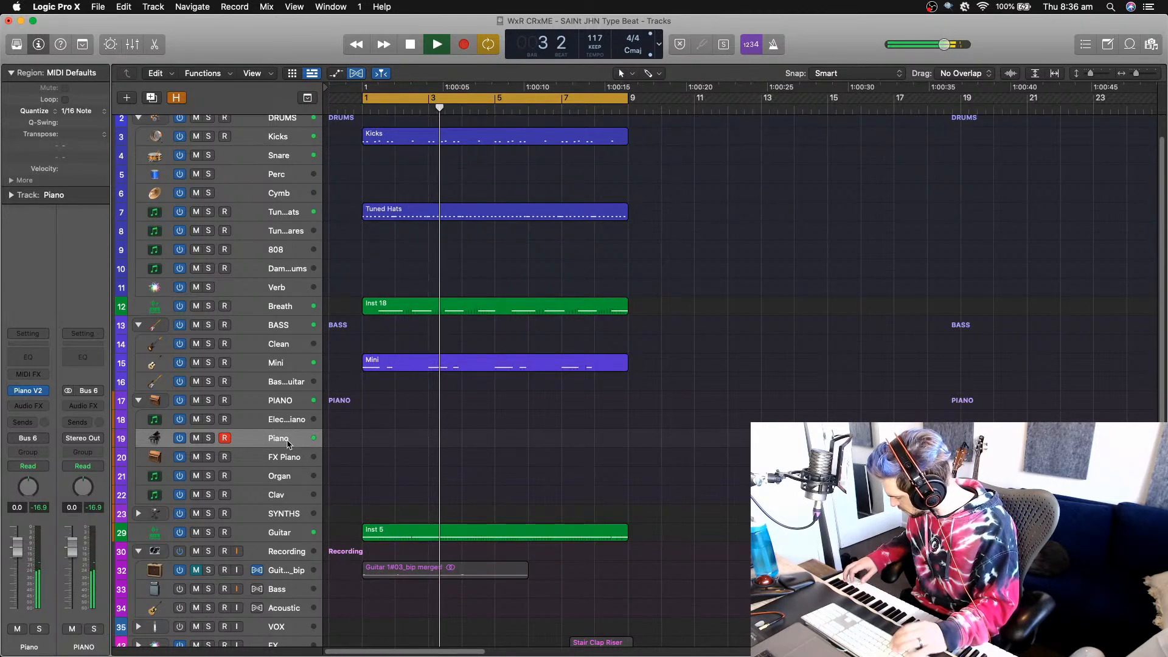
{"action": "key", "text": "space"}
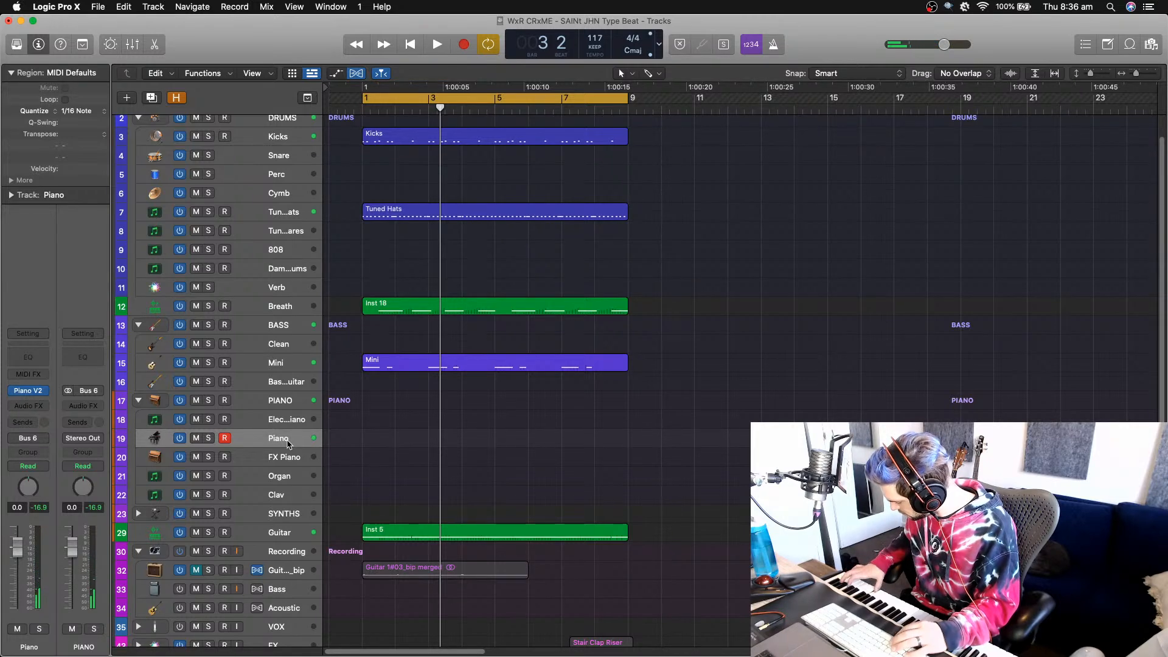
{"action": "key", "text": "Return"}
{"action": "key", "text": "space"}
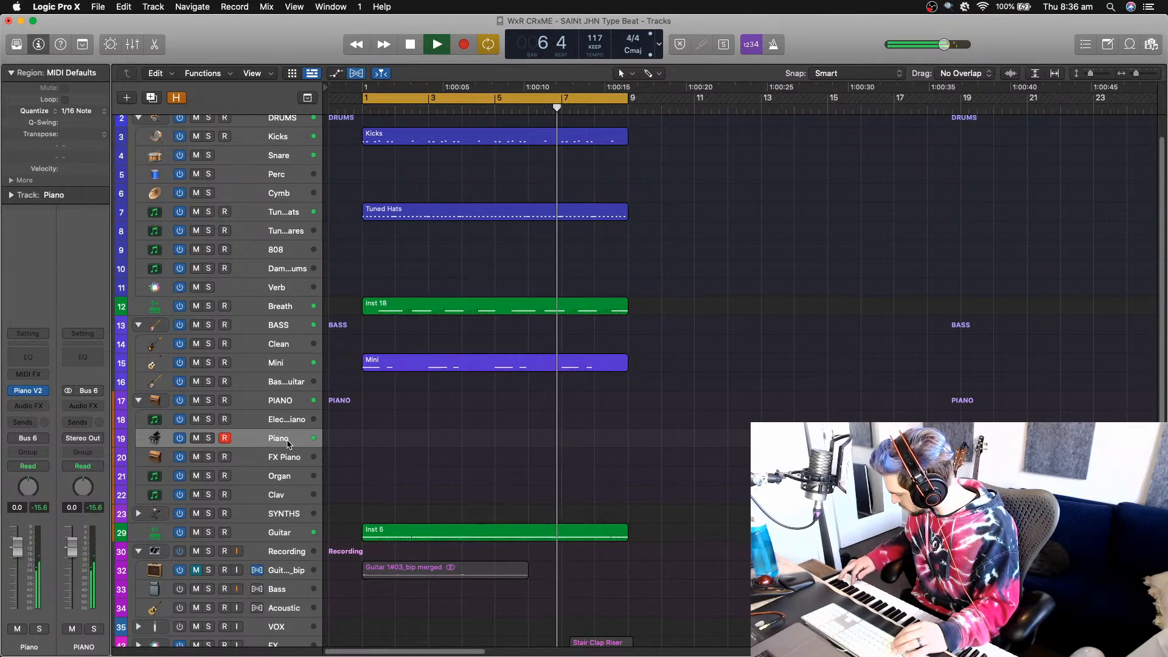
{"action": "key", "text": "space"}
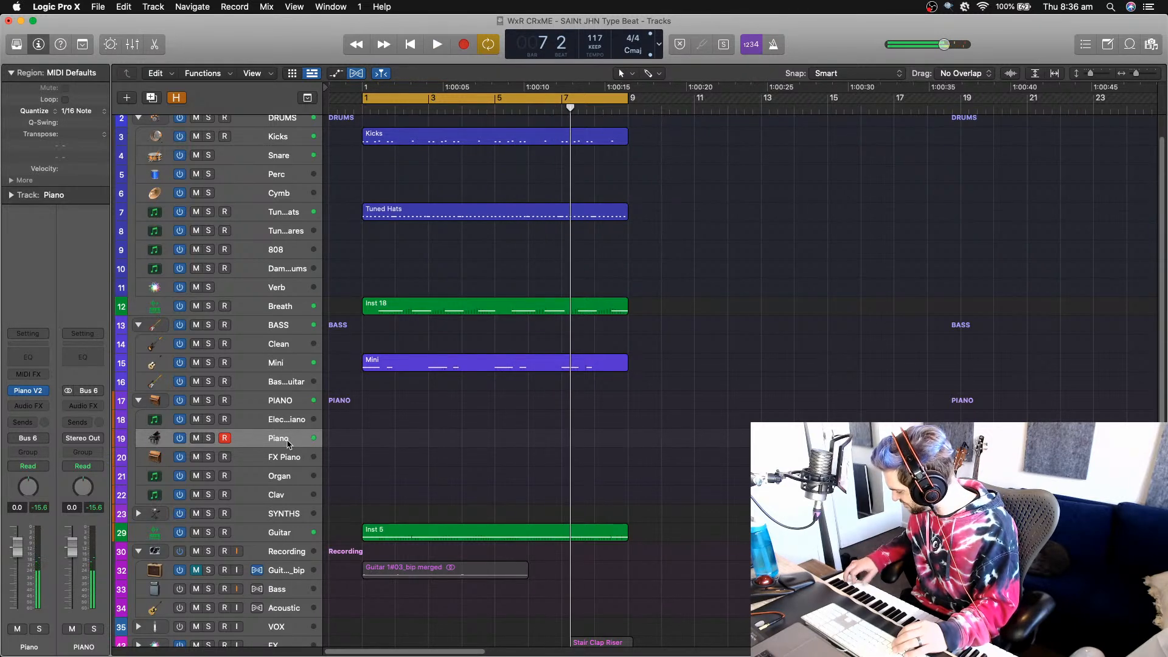
- Record the piano part on the Piano track over the bar 1 to 9 cycle, starting from running playback, and stop
{"action": "key", "text": "space"}
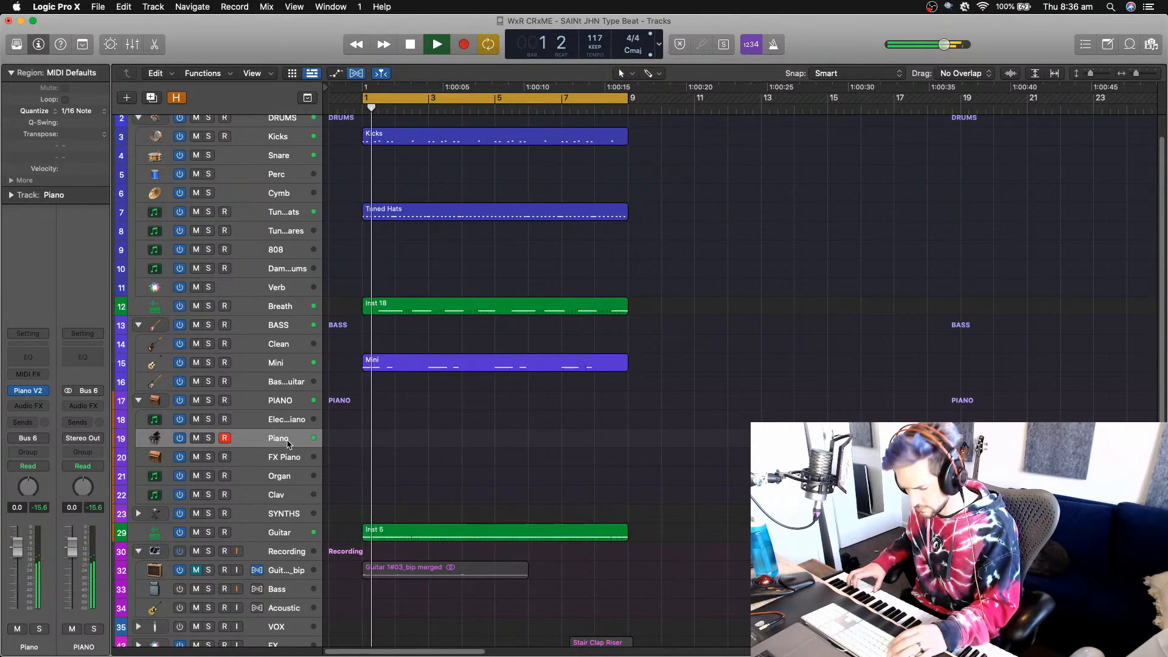
{"action": "key", "text": "r"}
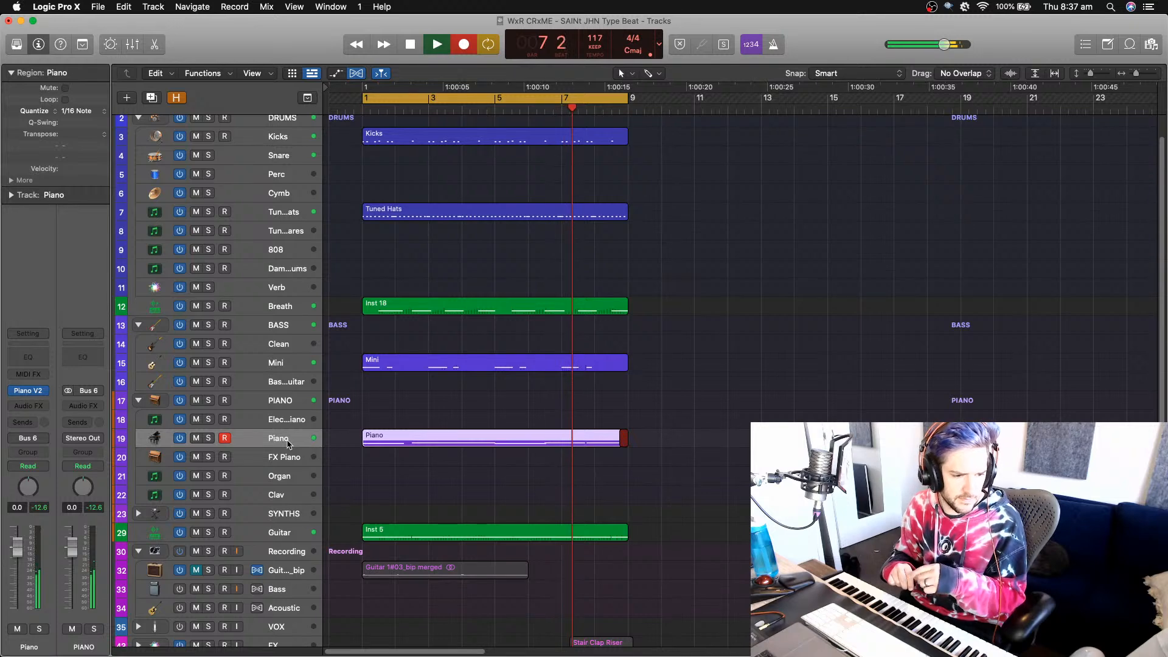
{"action": "key", "text": "space"}
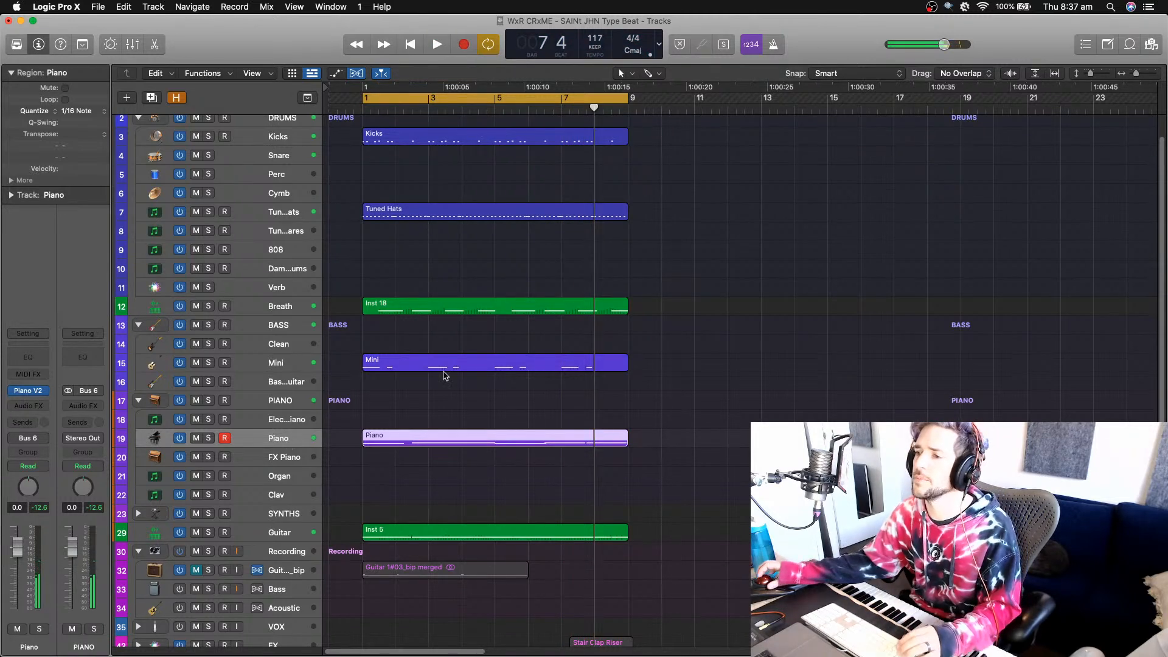
- Open the recorded Piano region in the Piano Roll and select the low note in bar 7 that follows the long note
{"action": "left_click", "coordinate": [523, 452]}
{"action": "double_click", "coordinate": [518, 436]}
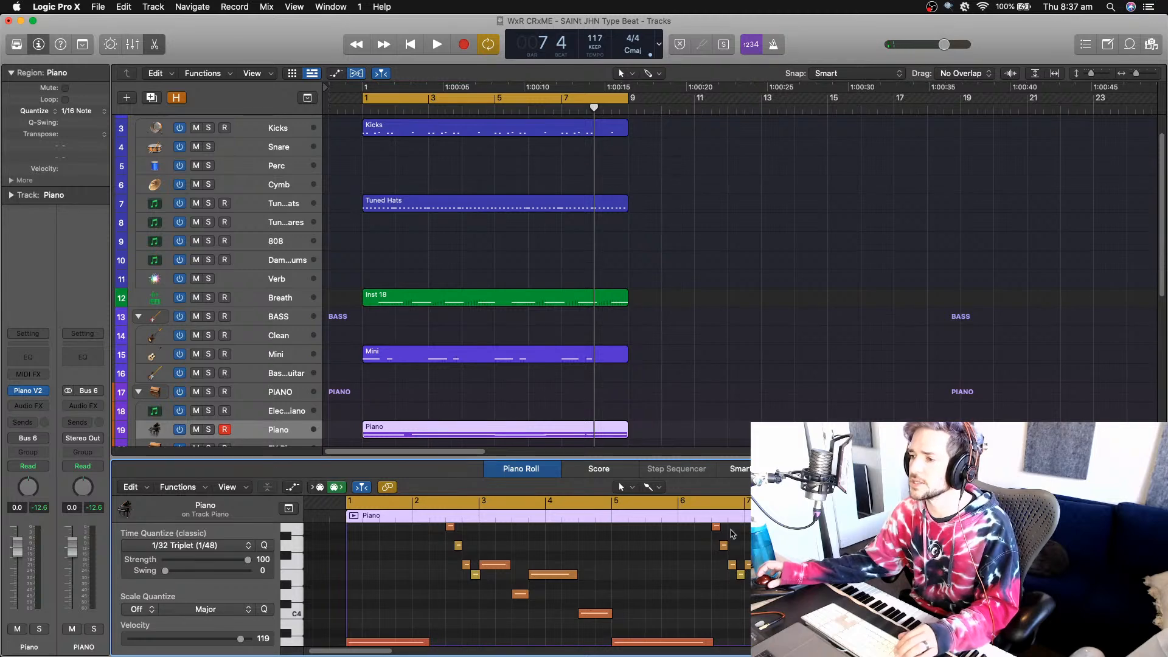
{"action": "scroll", "coordinate": [527, 584], "scroll_direction": "up", "scroll_amount": 3}
{"action": "scroll", "coordinate": [527, 584], "scroll_direction": "up", "scroll_amount": 5}
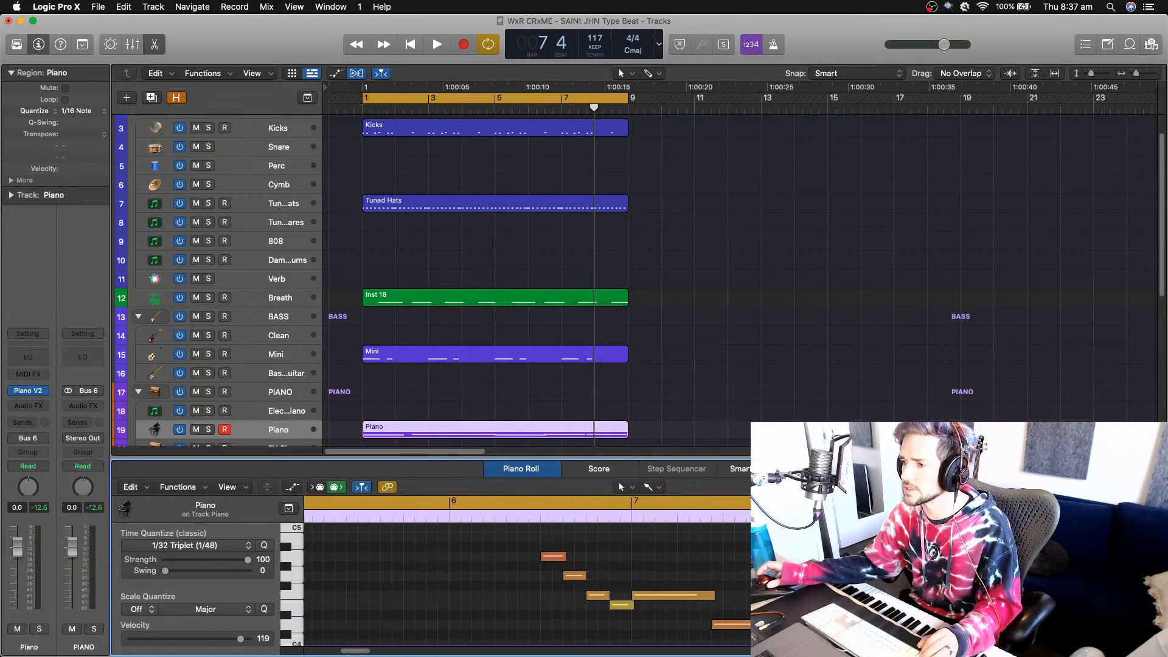
{"action": "left_click", "coordinate": [743, 624]}
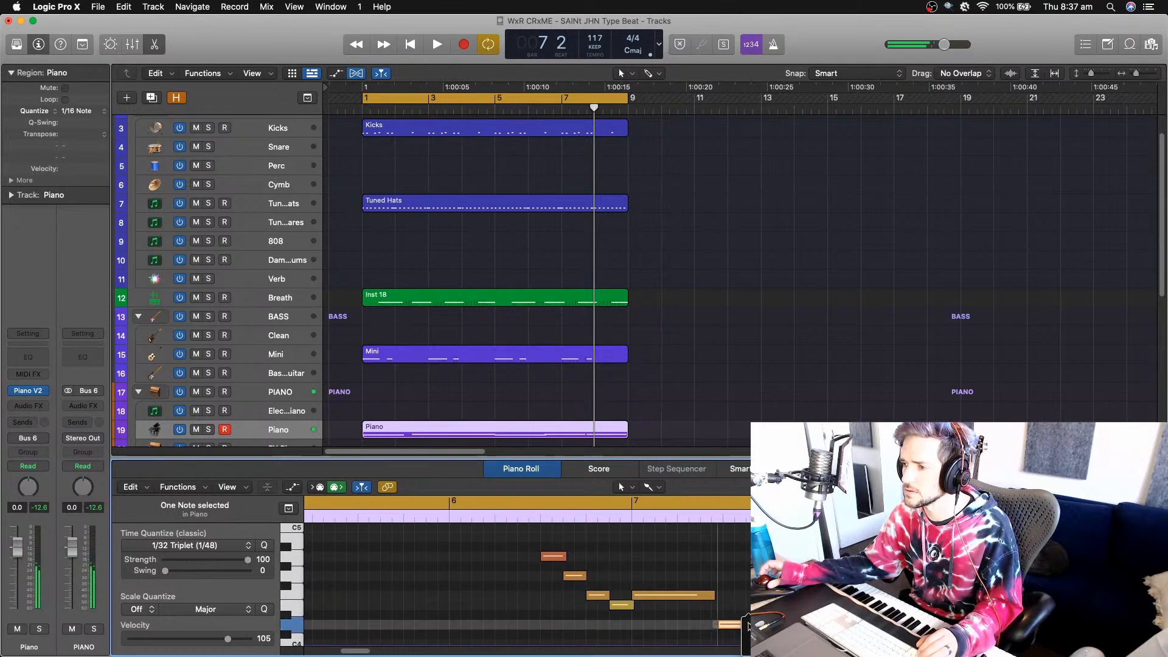
- Lengthen the selected short note in the middle of bar 7 of the Piano region slightly and play the loop
{"action": "left_click_drag", "start_coordinate": [744, 624], "coordinate": [754, 624]}
{"action": "key", "text": "super+Left"}
{"action": "key", "text": "super+Left"}
{"action": "key", "text": "super+Left"}
{"action": "key", "text": "super+Left"}
{"action": "key", "text": "super+Left"}
{"action": "key", "text": "super+Left"}
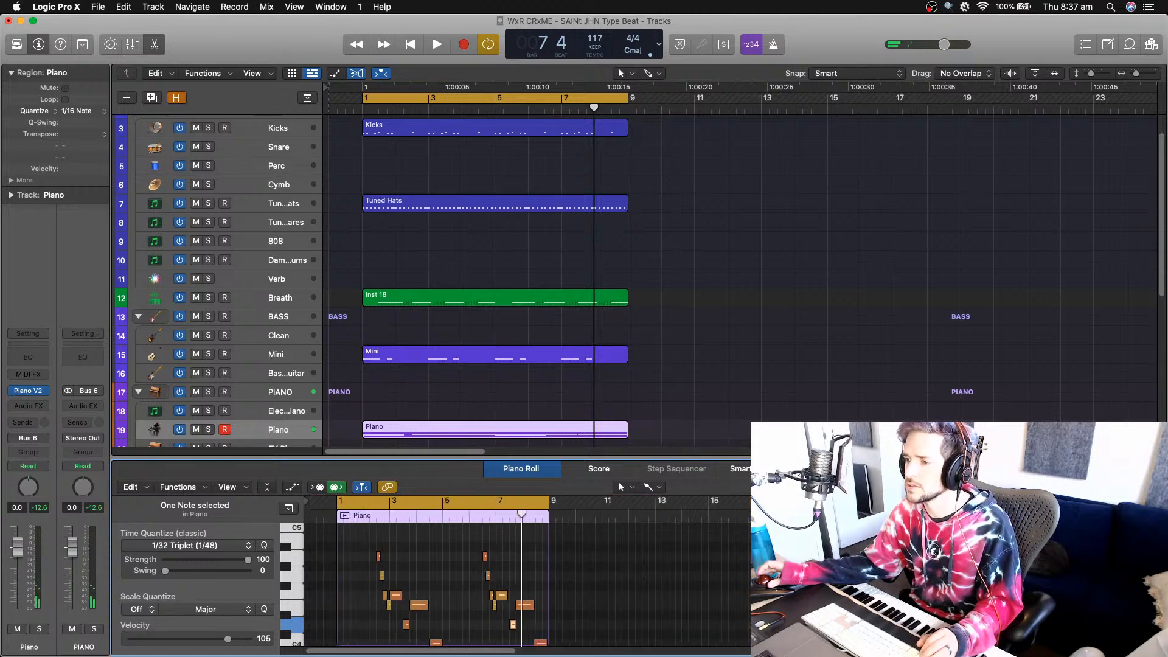
{"action": "key", "text": "super+Up"}
{"action": "key", "text": "super+Up"}
{"action": "key", "text": "super+Up"}
{"action": "key", "text": "space"}
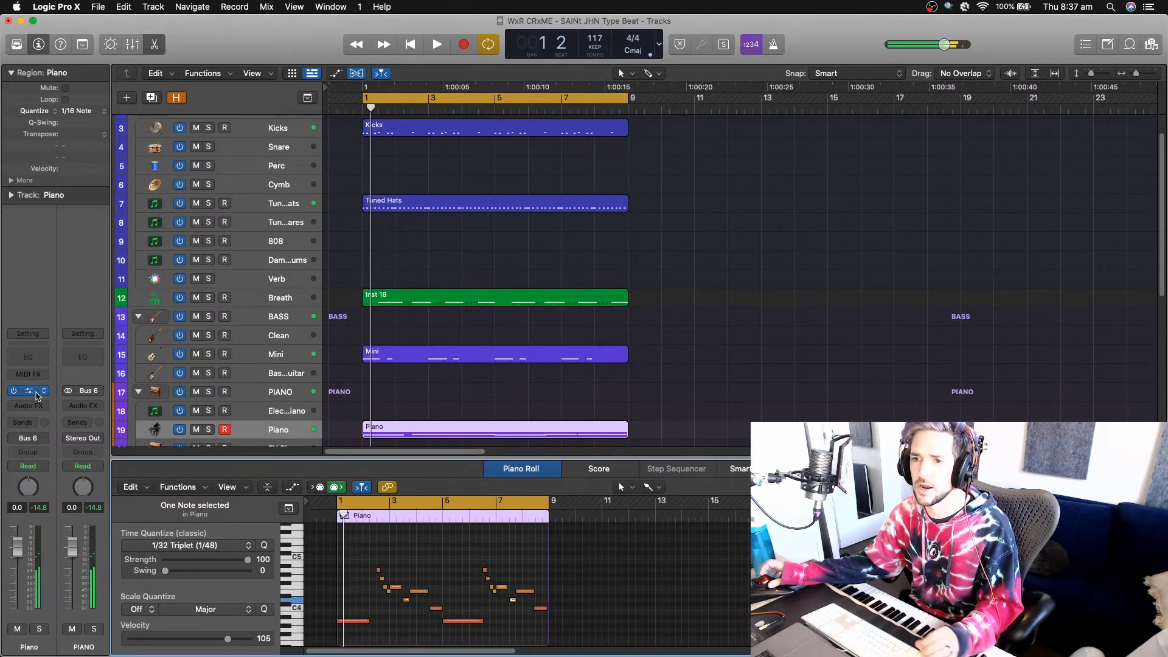
- Transpose all notes of the Piano region up one octave and listen to the first bars
{"action": "key", "text": "super+a"}
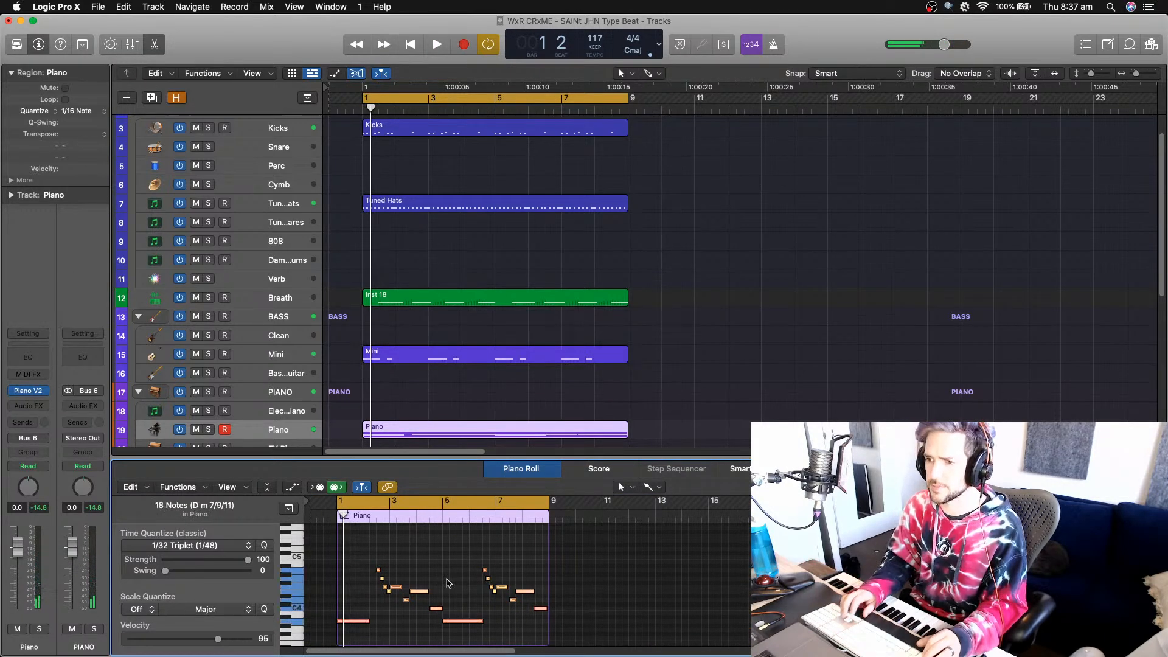
{"action": "key", "text": "alt+shift+Up"}
{"action": "key", "text": "space"}
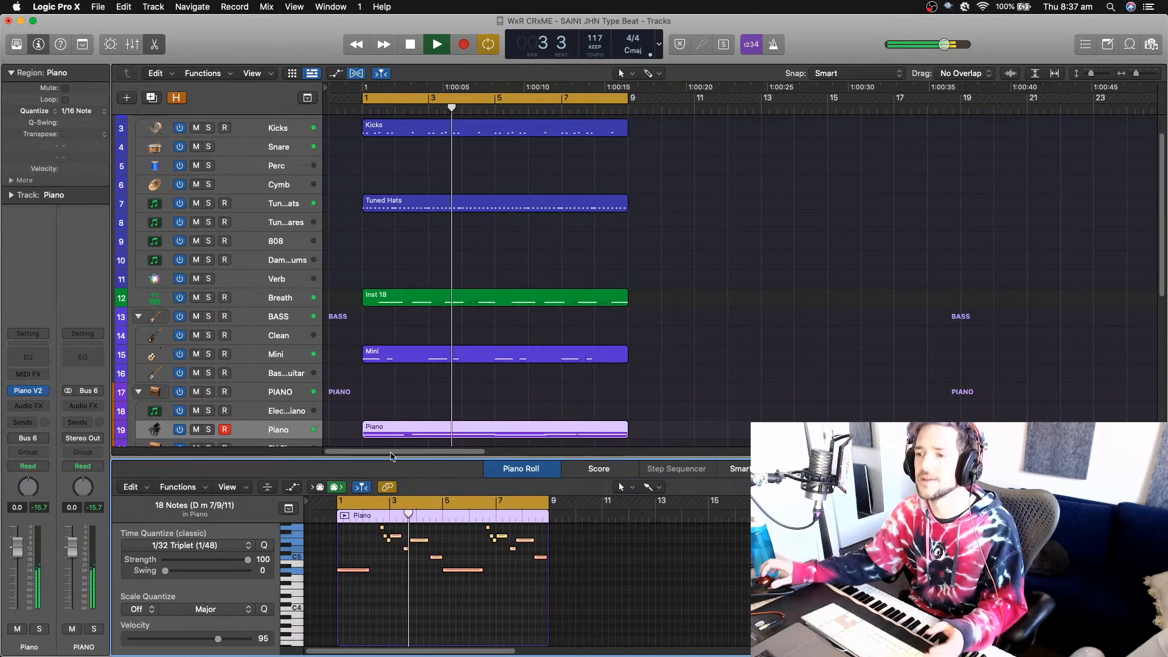
{"action": "key", "text": "space"}
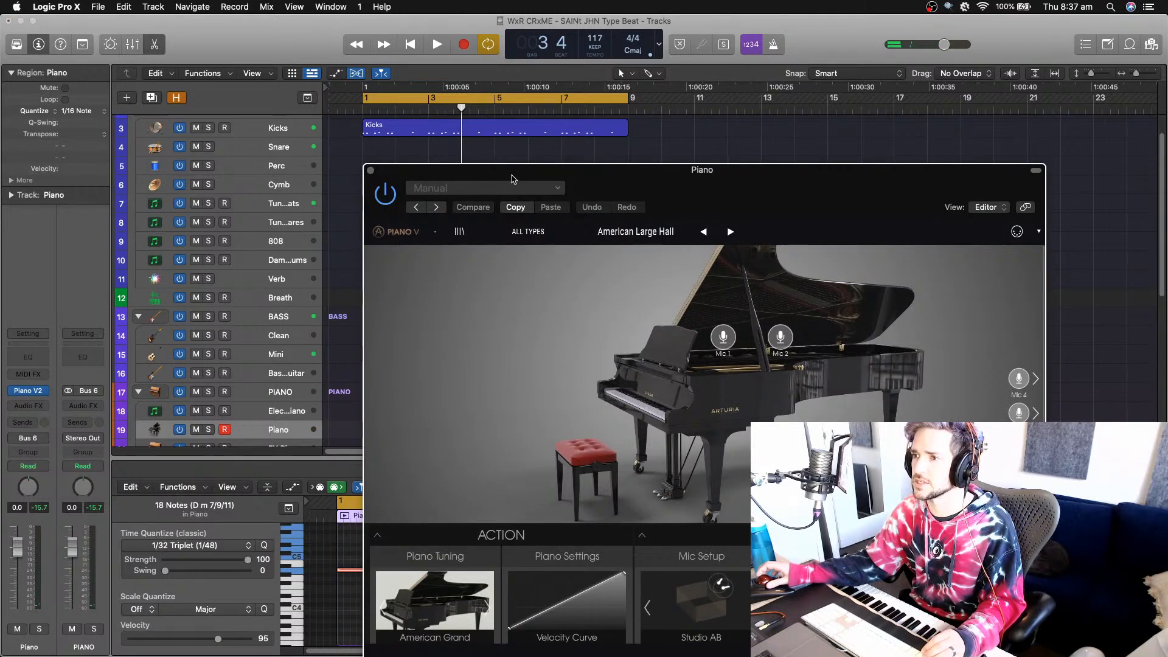
- Load the Dark Piano preset in the Piano V2 instrument, audition it with the loop and close the plug-in window
{"action": "left_click_drag", "start_coordinate": [511, 175], "coordinate": [312, 27]}
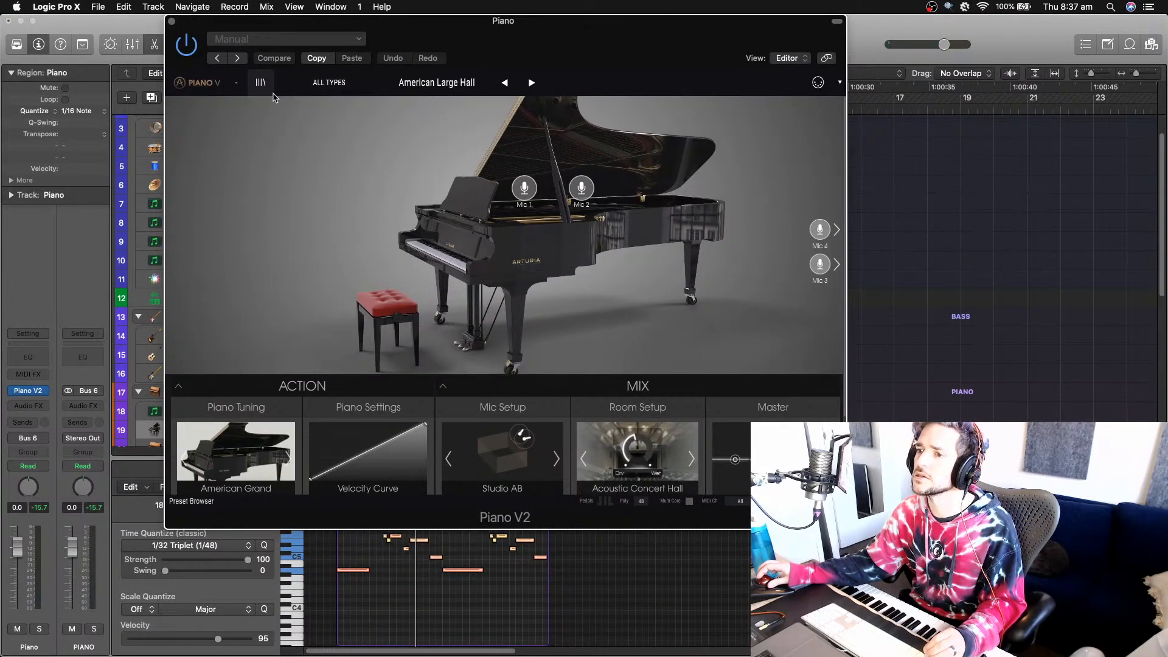
{"action": "left_click", "coordinate": [255, 38]}
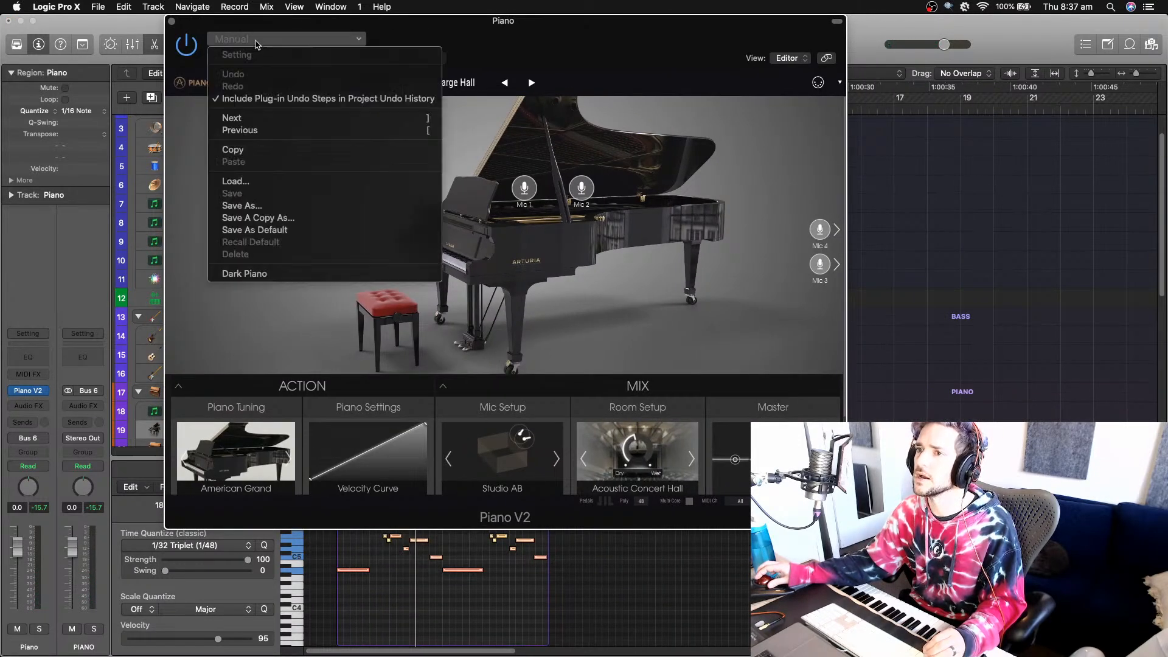
{"action": "left_click", "coordinate": [265, 270]}
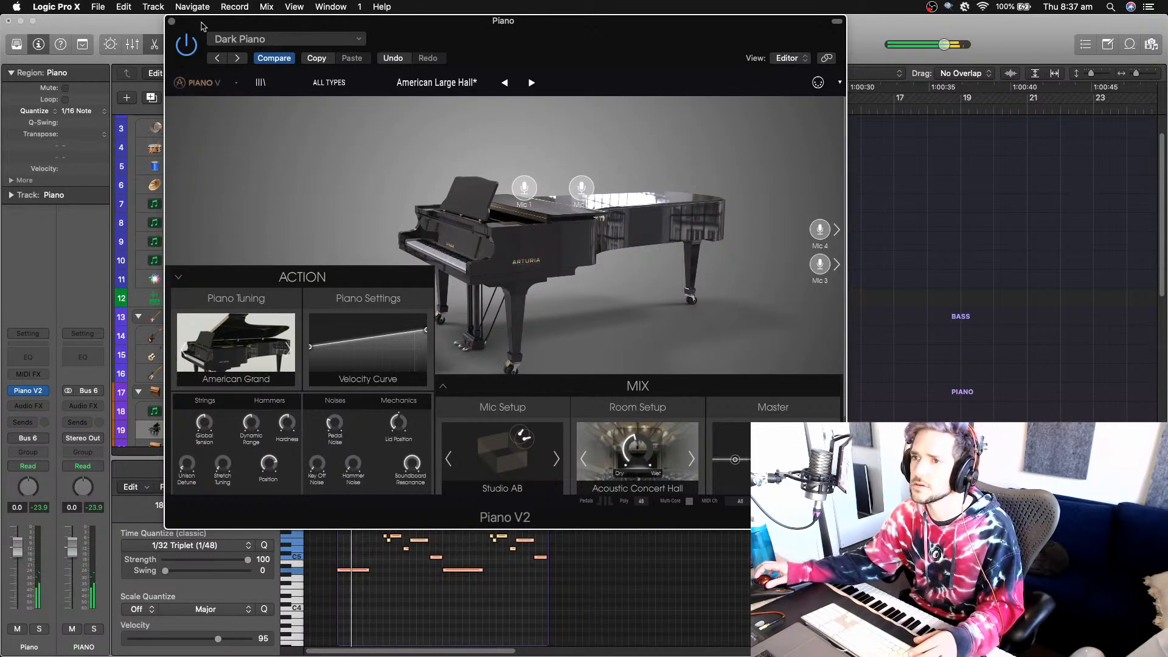
{"action": "left_click", "coordinate": [170, 22]}
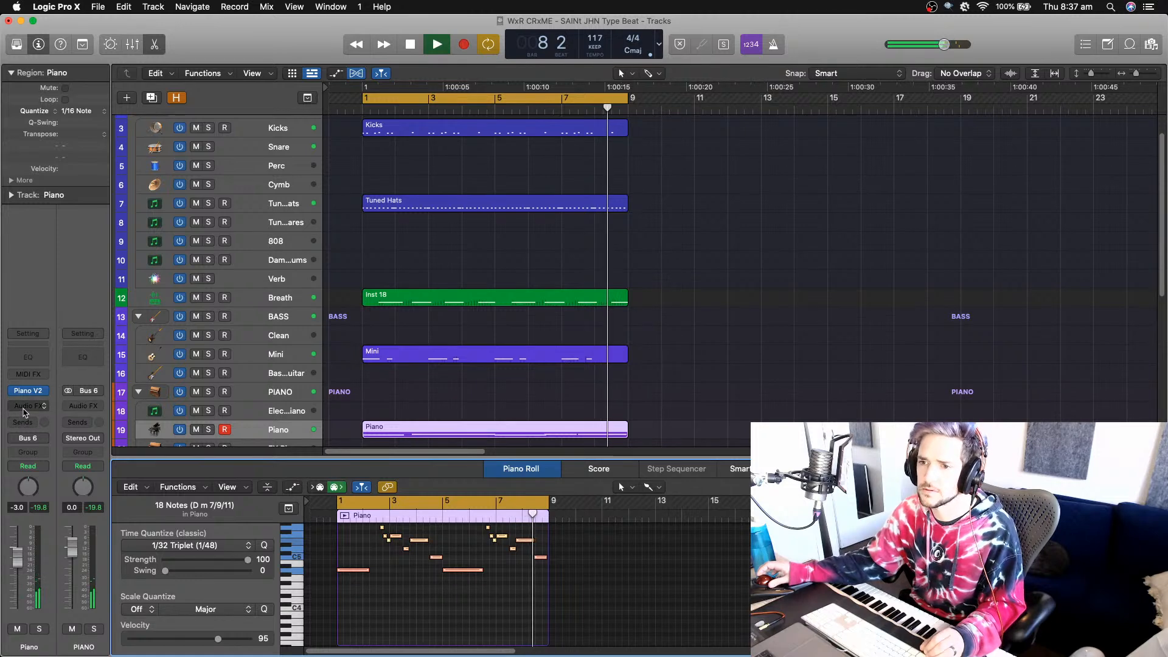
{"action": "key", "text": "space"}
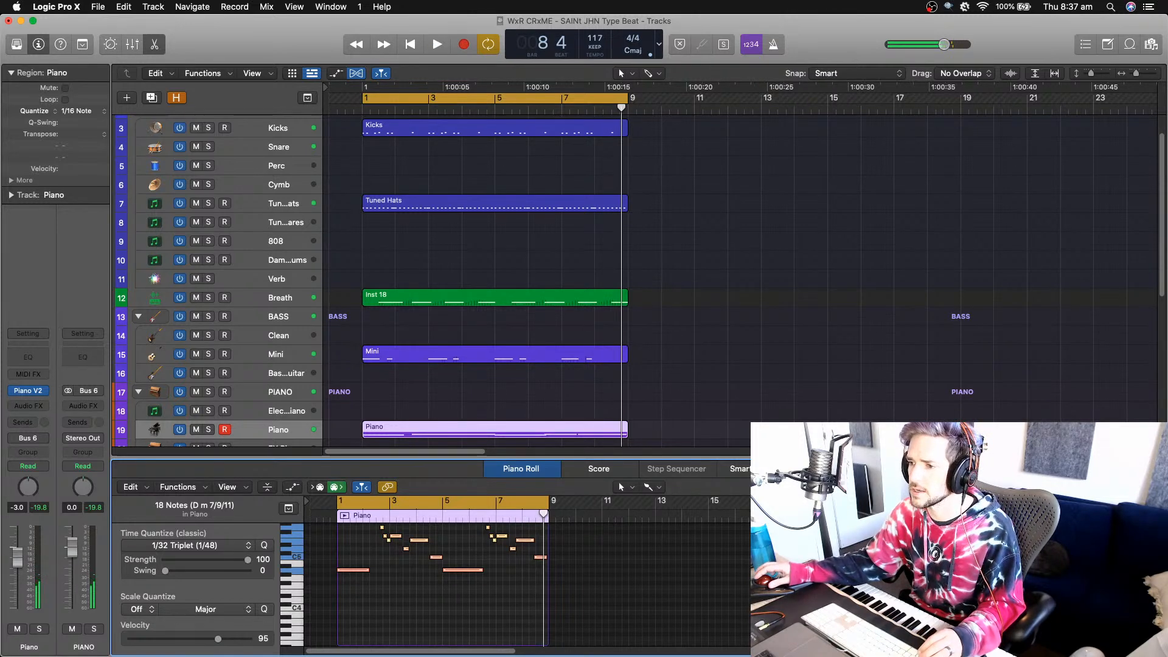
- Move the last C5 note of the Piano region later by 0 0 1 0 to position 8 3 1 1
{"action": "left_click", "coordinate": [547, 568]}
{"action": "key", "text": "super+Right"}
{"action": "key", "text": "super+Right"}
{"action": "key", "text": "super+Right"}
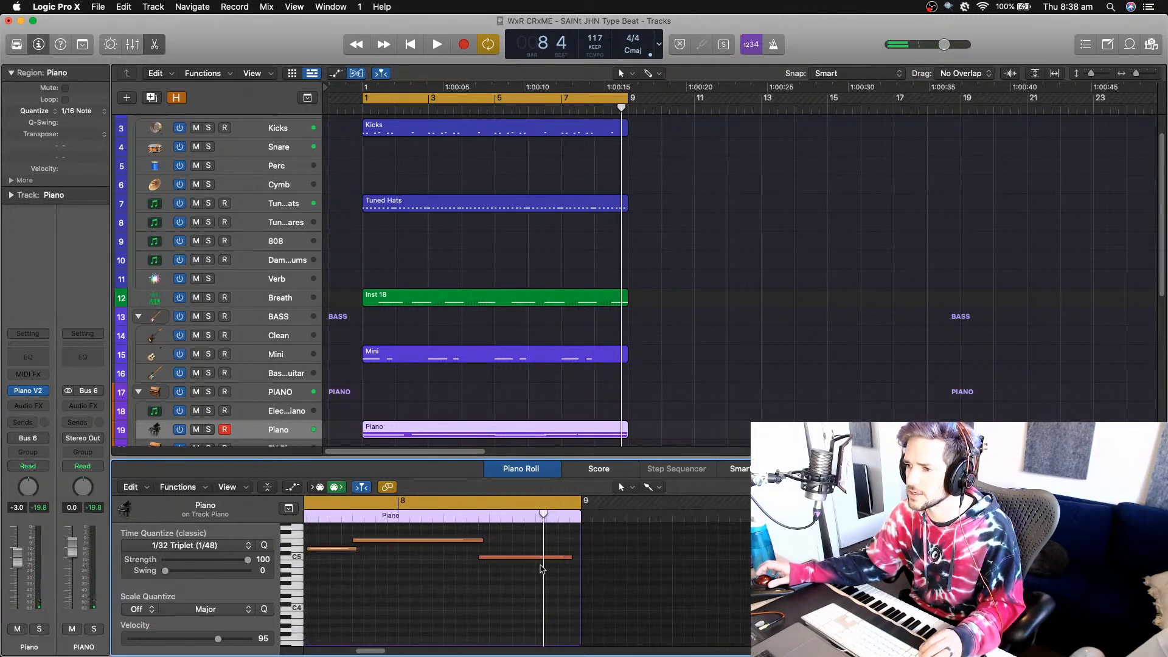
{"action": "left_click_drag", "start_coordinate": [504, 561], "coordinate": [506, 562]}
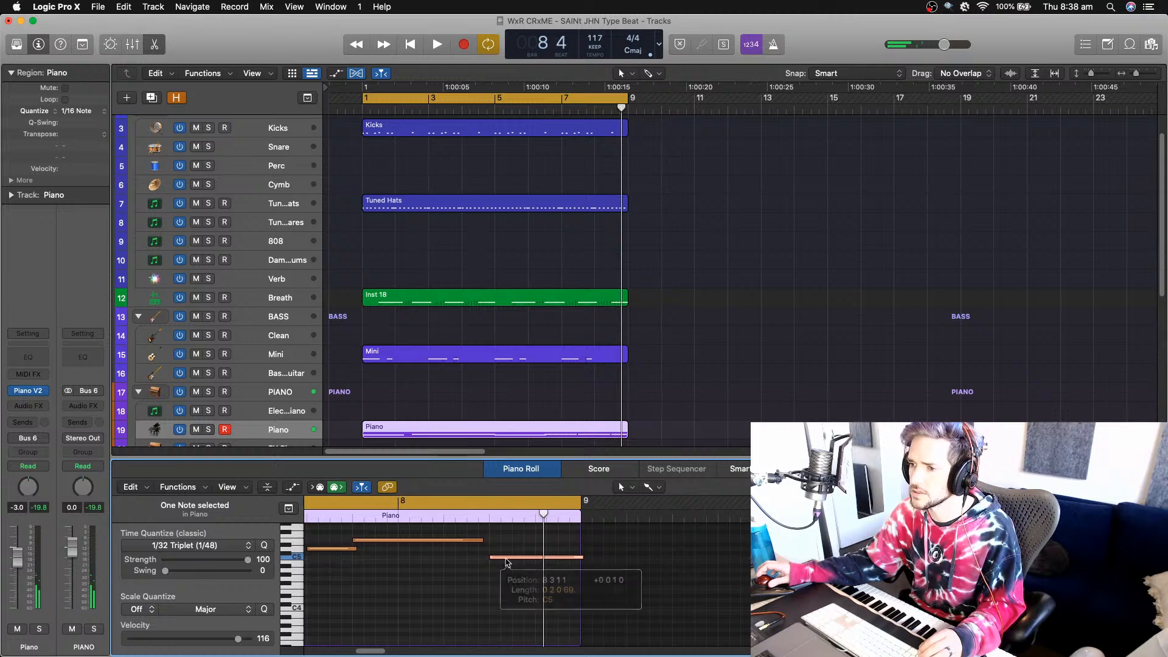
{"action": "left_click", "coordinate": [373, 606]}
{"action": "key", "text": "super+Left"}
{"action": "key", "text": "super+Left"}
{"action": "key", "text": "super+Left"}
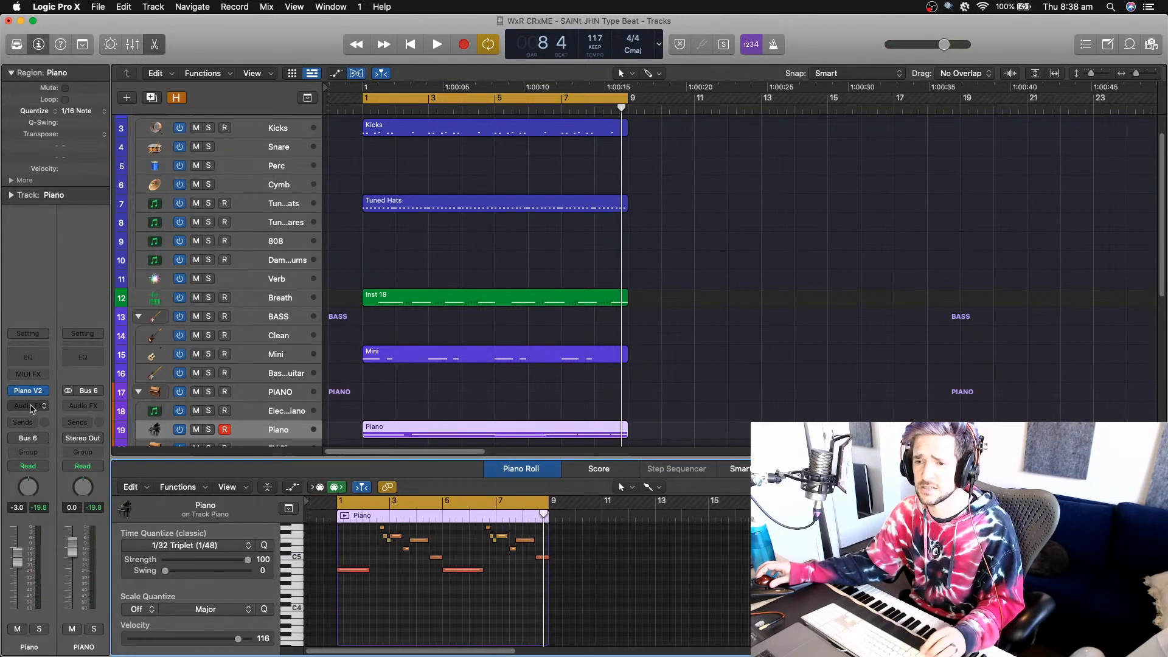
- Insert the stereo H-Delay effect on the Piano channel and load its Noisy Standard preset
{"action": "left_click", "coordinate": [32, 405]}
{"action": "type", "text": "h-d"}
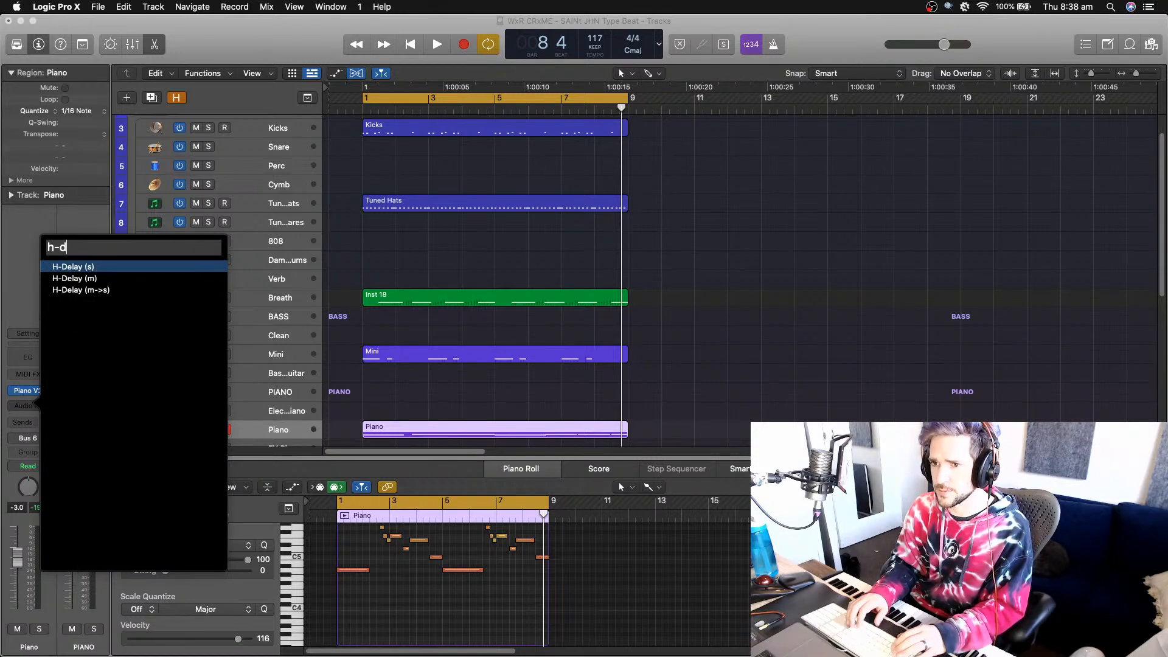
{"action": "key", "text": "Return"}
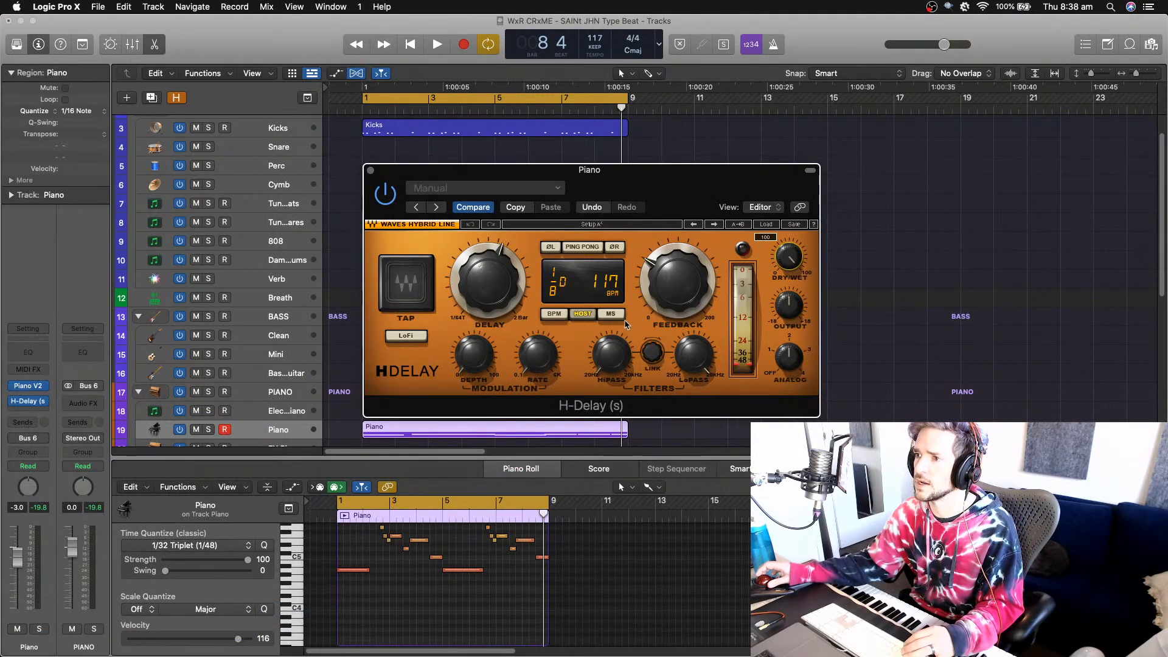
{"action": "left_click", "coordinate": [453, 188]}
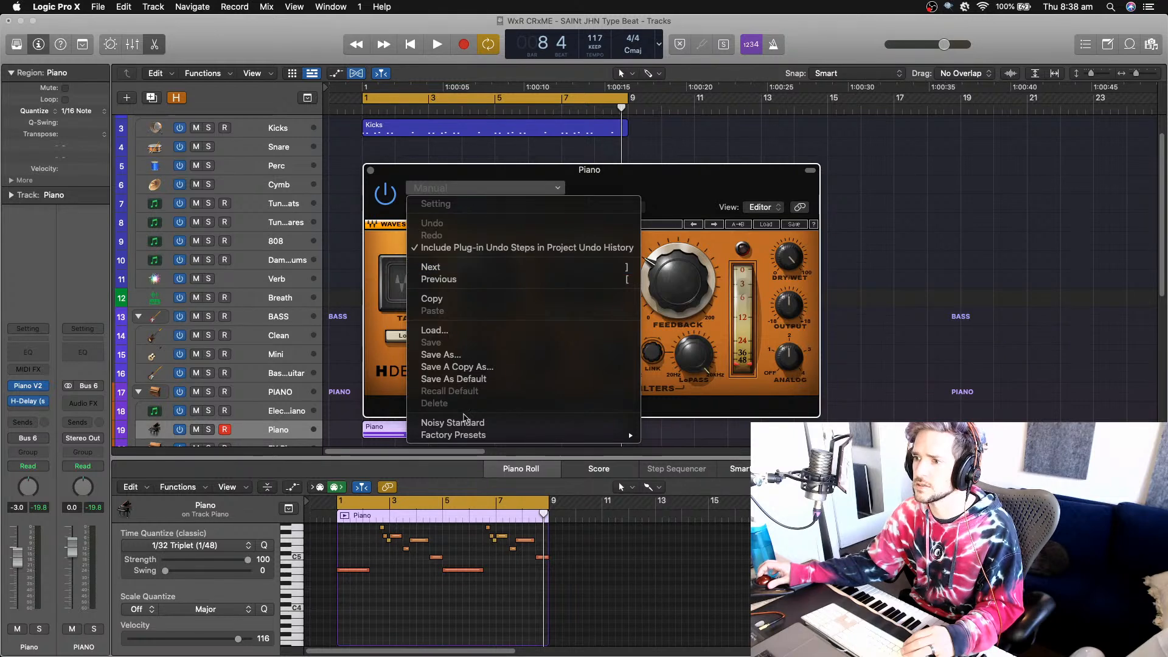
{"action": "left_click", "coordinate": [547, 421]}
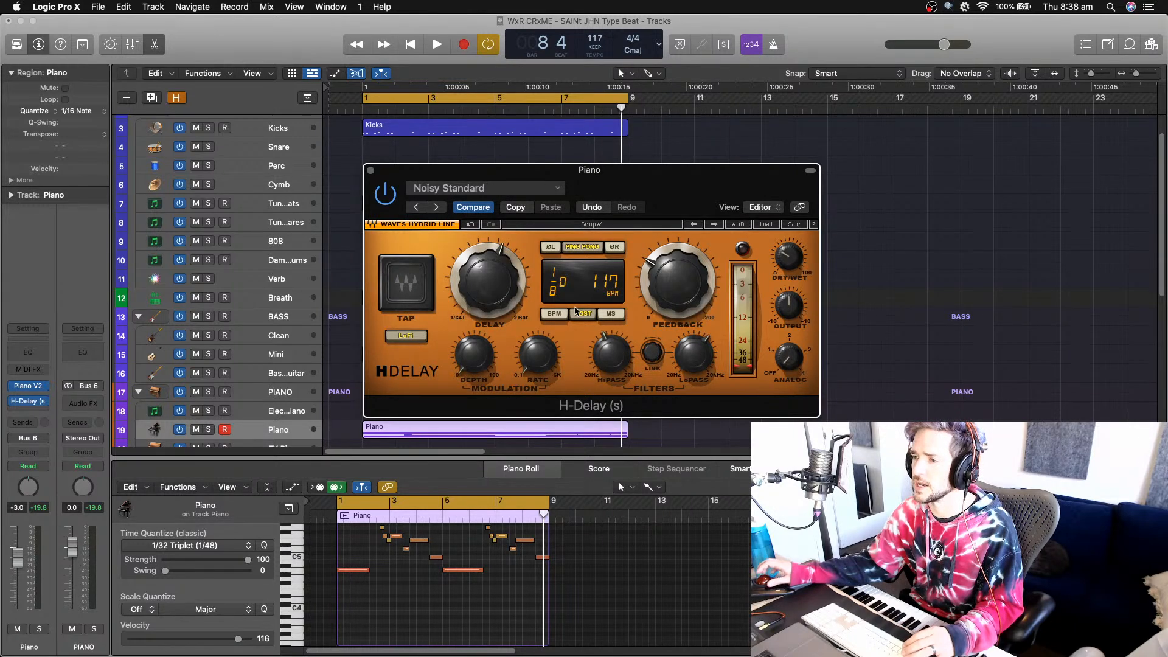
- Play the loop and lower the H-Delay's Dry/Wet amount slightly
{"action": "mouse_move", "coordinate": [661, 305]}
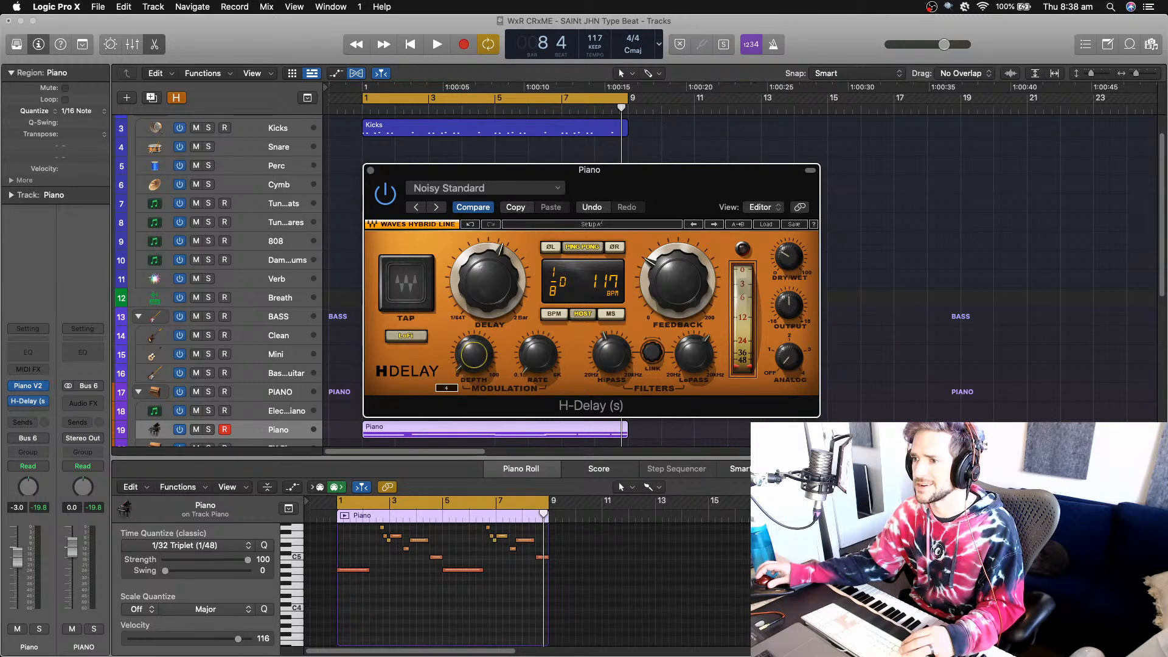
{"action": "key", "text": "space"}
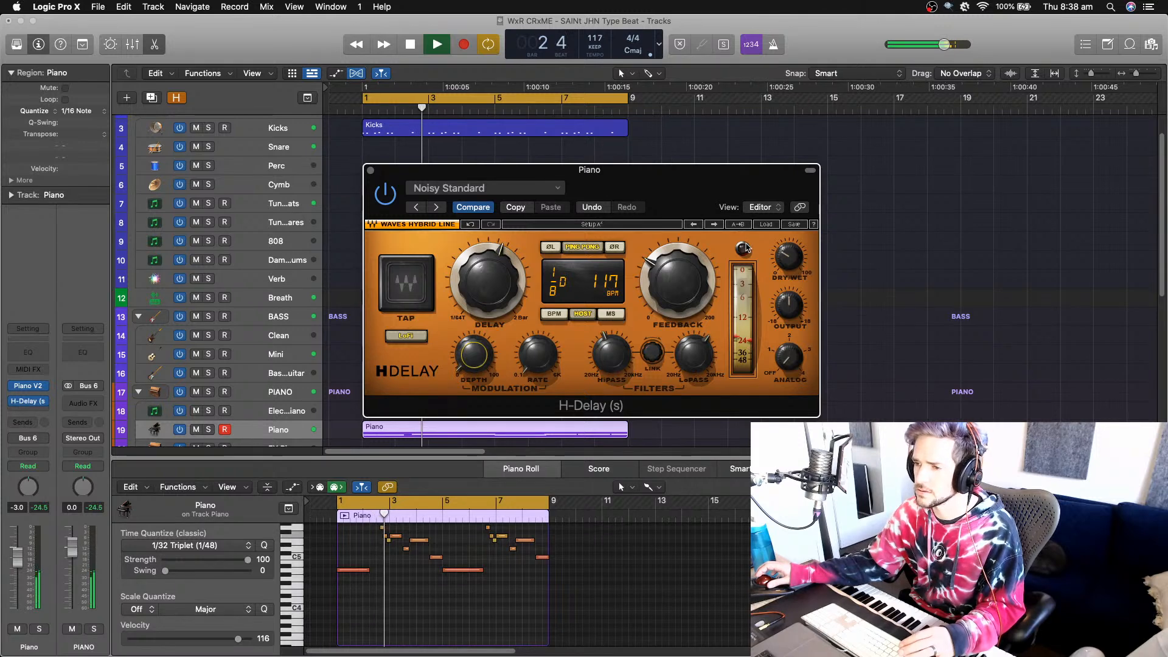
{"action": "left_click_drag", "start_coordinate": [792, 260], "coordinate": [792, 266]}
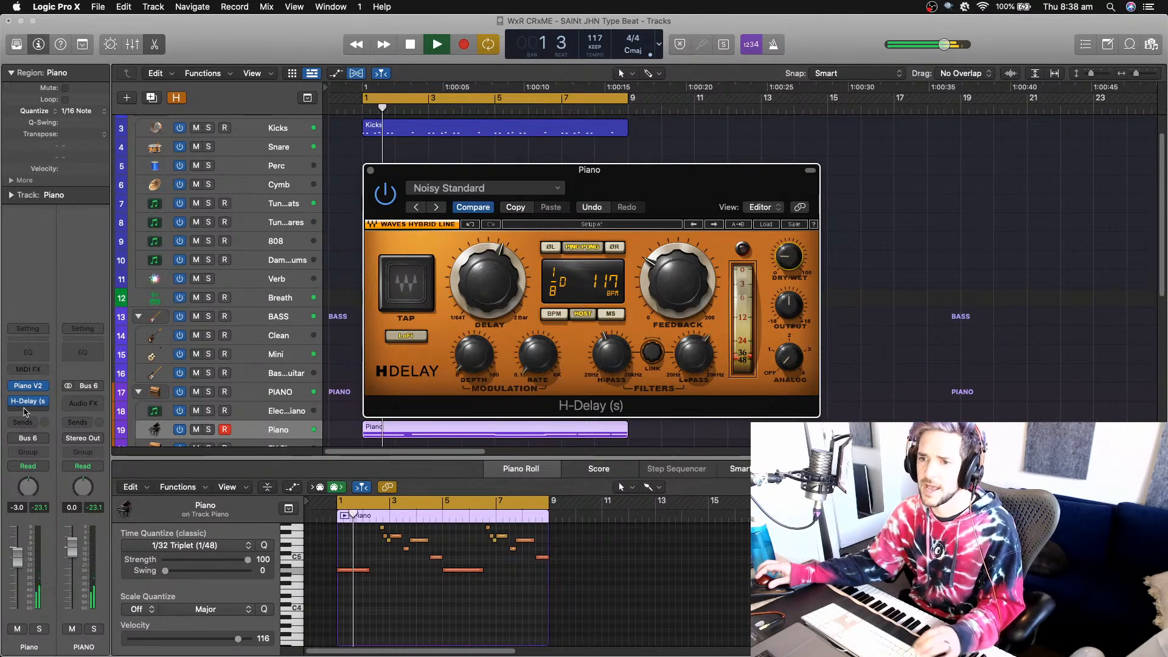
- Insert the stereo Abbey Road Plates reverb after H-Delay on the Piano channel and stop playback
{"action": "left_click", "coordinate": [24, 407]}
{"action": "type", "text": "abb"}
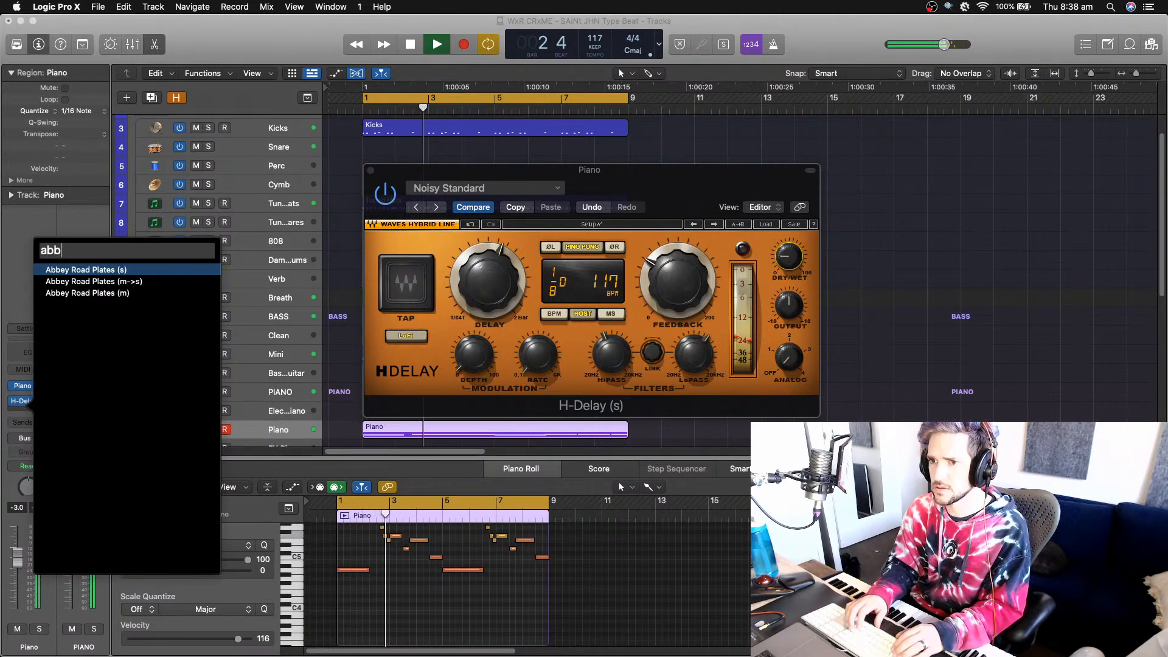
{"action": "key", "text": "Return"}
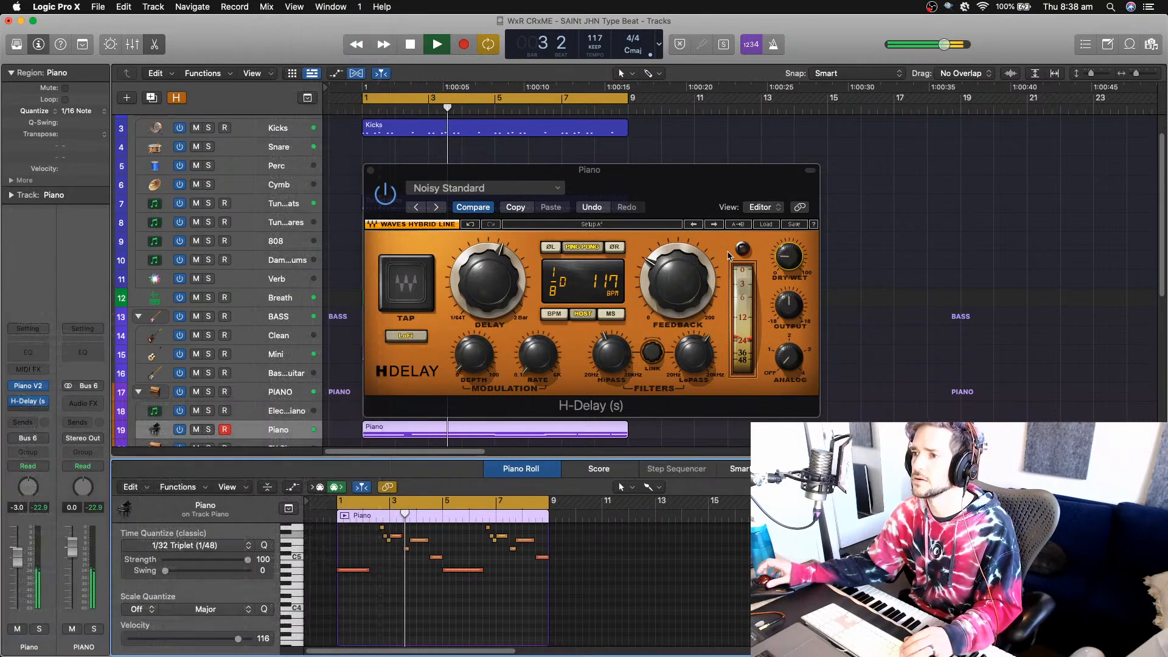
{"action": "key", "text": "space"}
- Set the Abbey Road Plates Dry/Wet to 36 while auditioning the piano, then close both effect windows
{"action": "left_click_drag", "start_coordinate": [736, 470], "coordinate": [736, 459]}
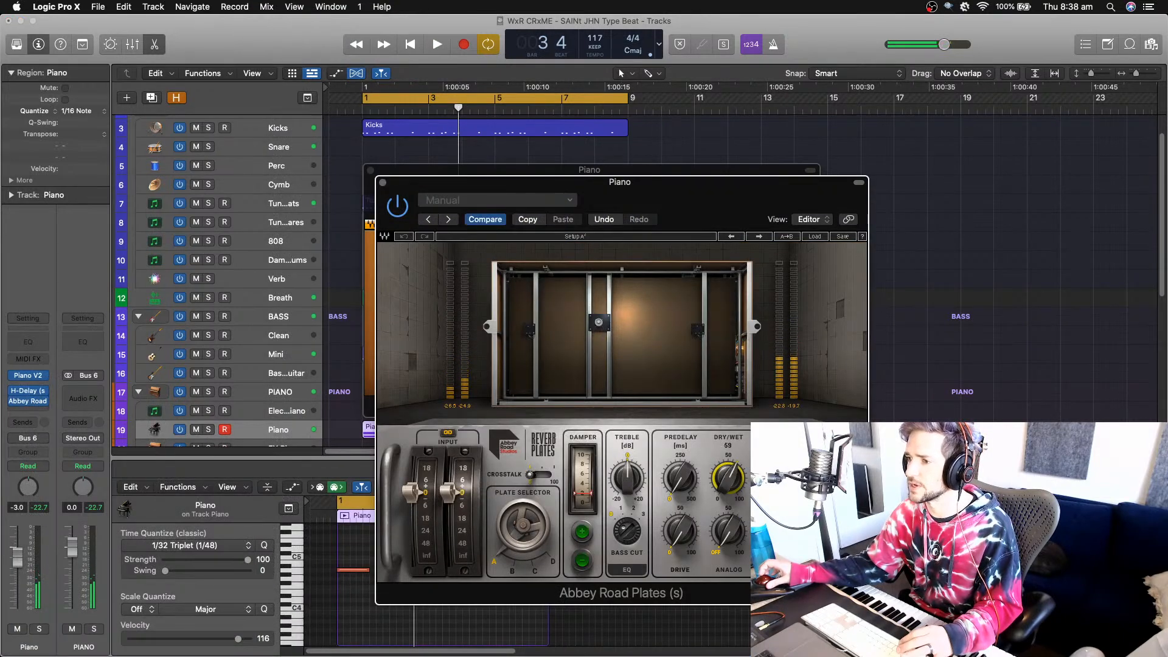
{"action": "key", "text": "space"}
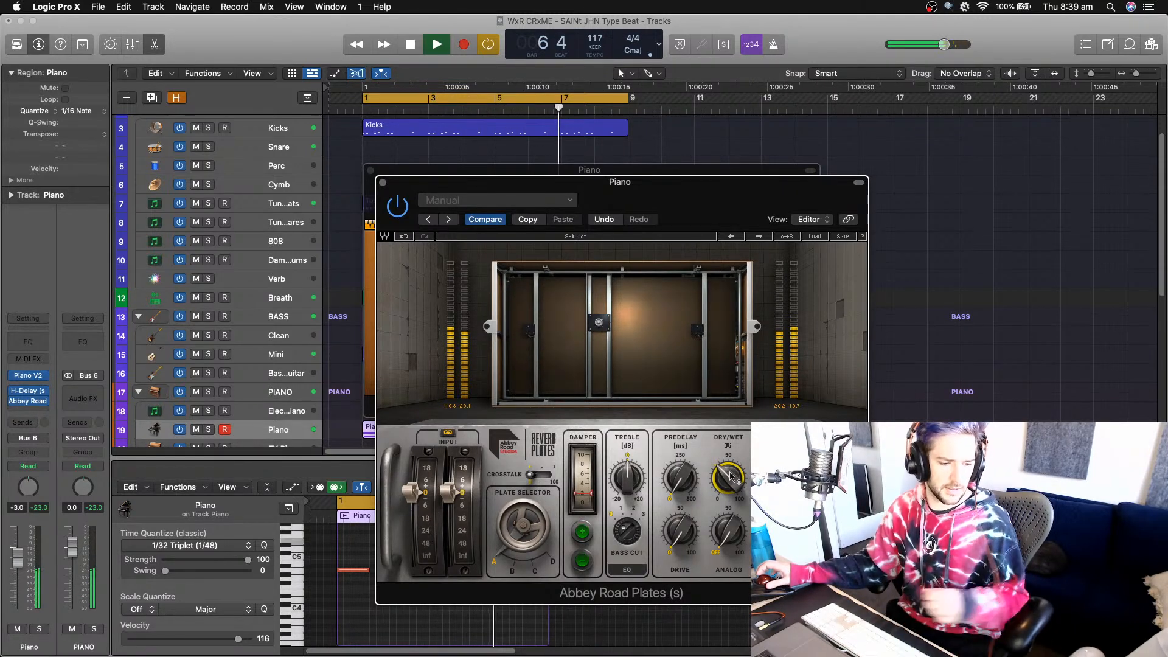
{"action": "key", "text": "space"}
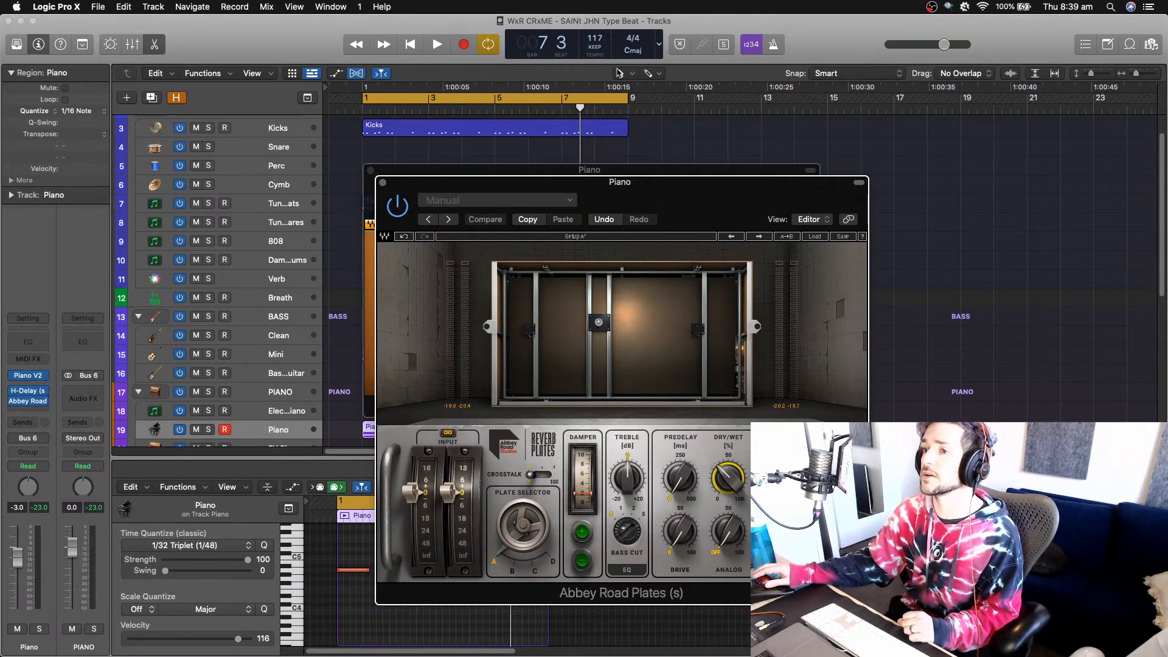
{"action": "left_click", "coordinate": [382, 183]}
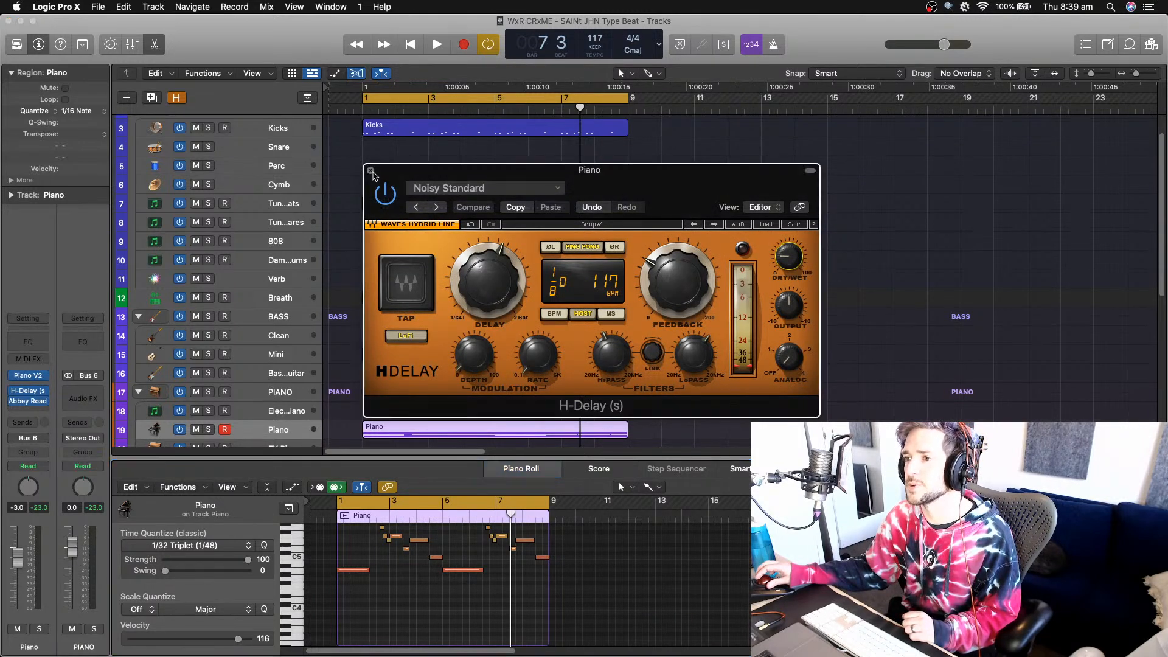
{"action": "left_click", "coordinate": [372, 171]}
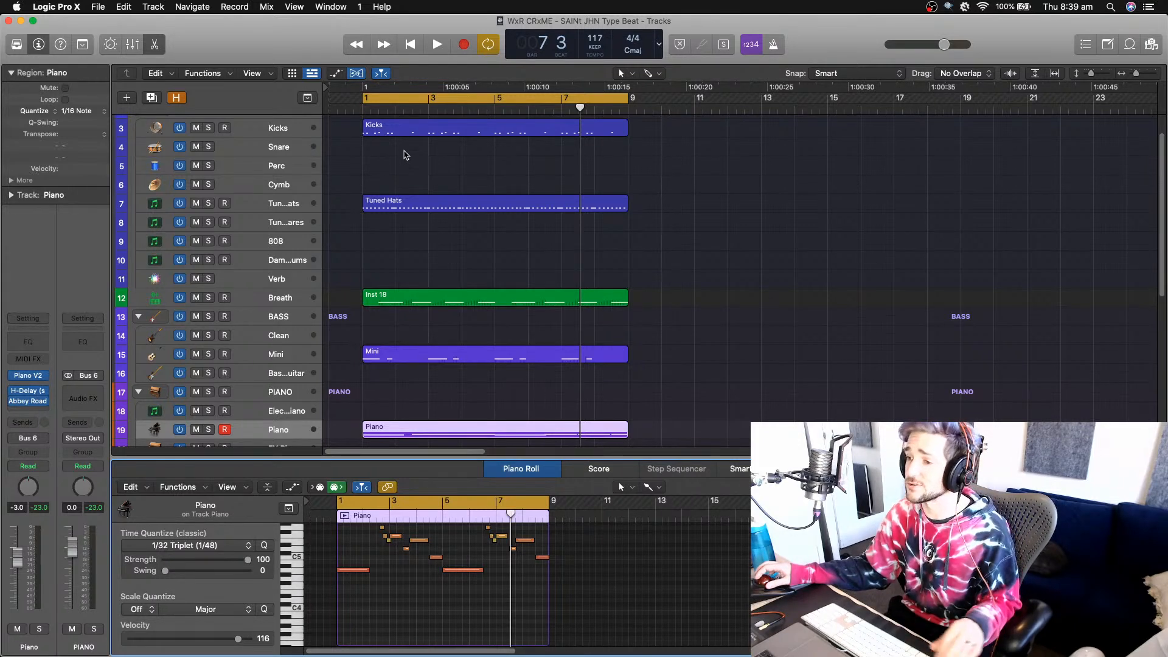
- Lower the Piano channel's volume to -5.4 dB while the loop plays, and stop playback
{"action": "key", "text": "space"}
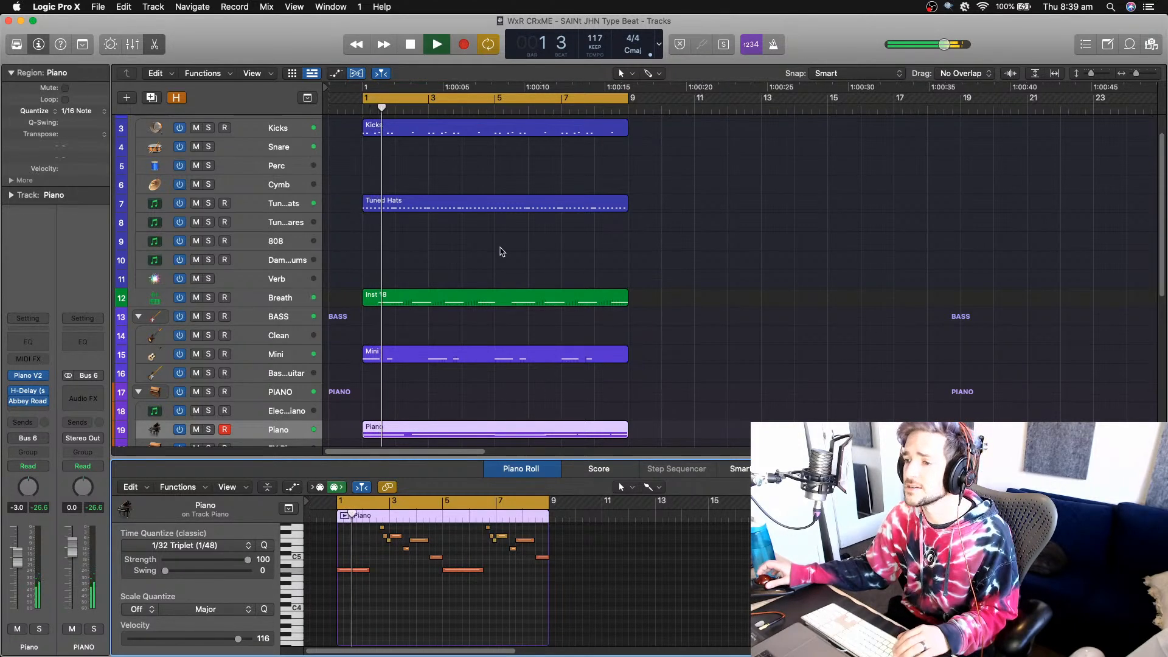
{"action": "scroll", "coordinate": [500, 251], "scroll_direction": "down", "scroll_amount": 3}
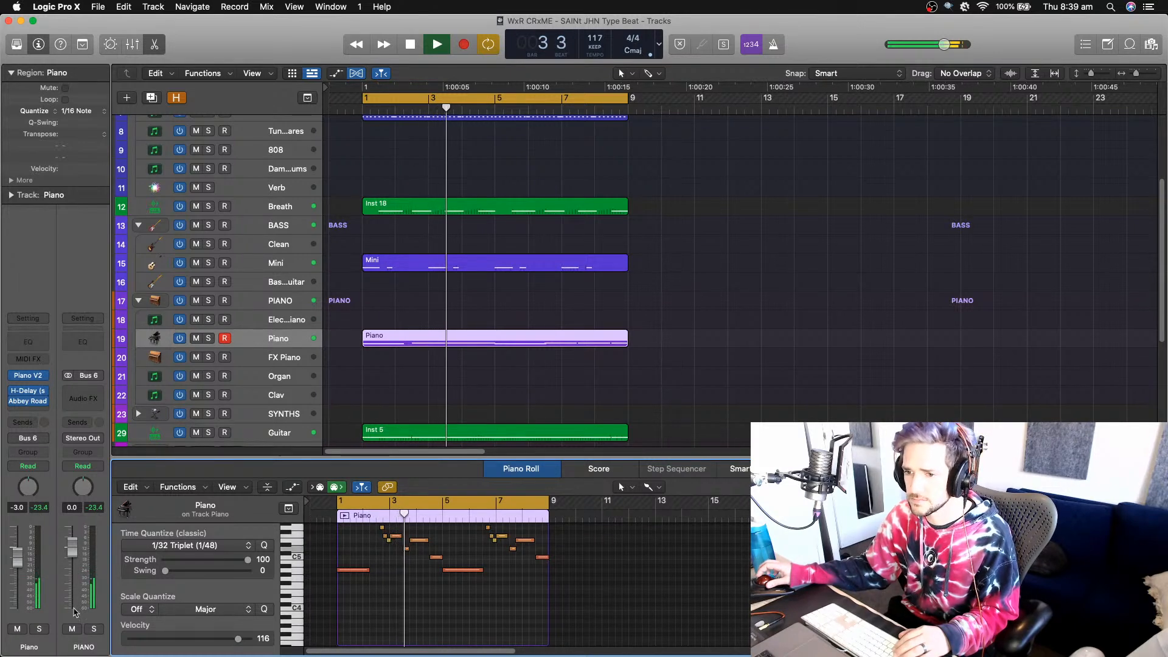
{"action": "left_click_drag", "start_coordinate": [17, 557], "coordinate": [17, 567]}
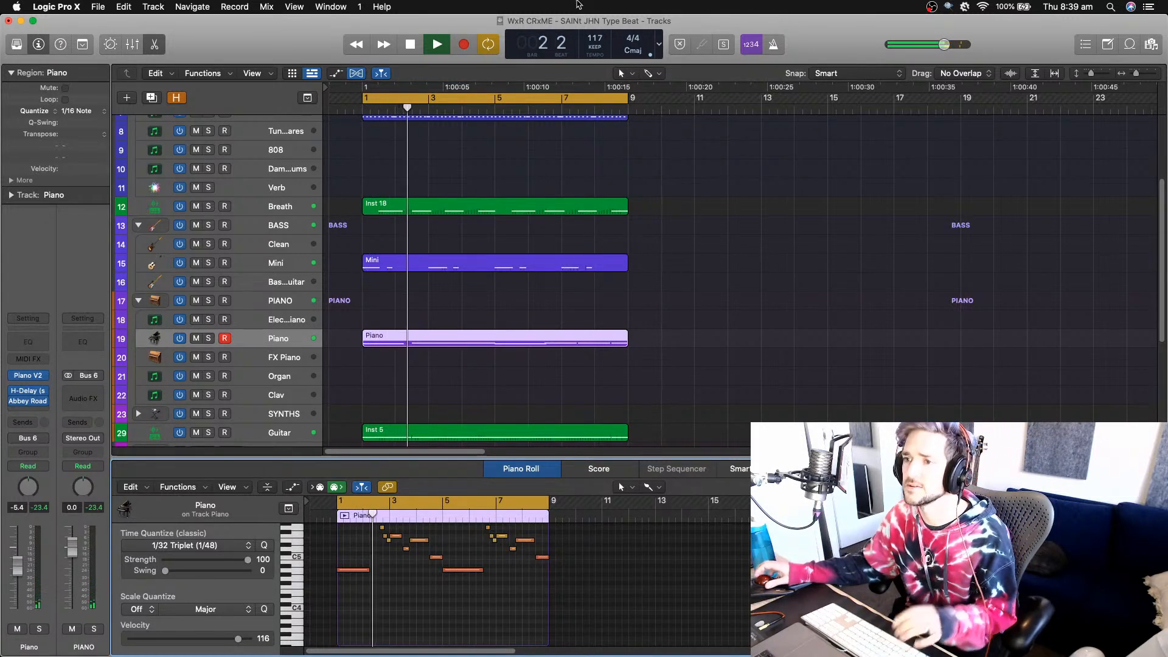
{"action": "key", "text": "space"}
- Solo the Mini bass track and listen to it on its own
{"action": "scroll", "coordinate": [442, 155], "scroll_direction": "down", "scroll_amount": 2}
{"action": "left_click", "coordinate": [279, 232]}
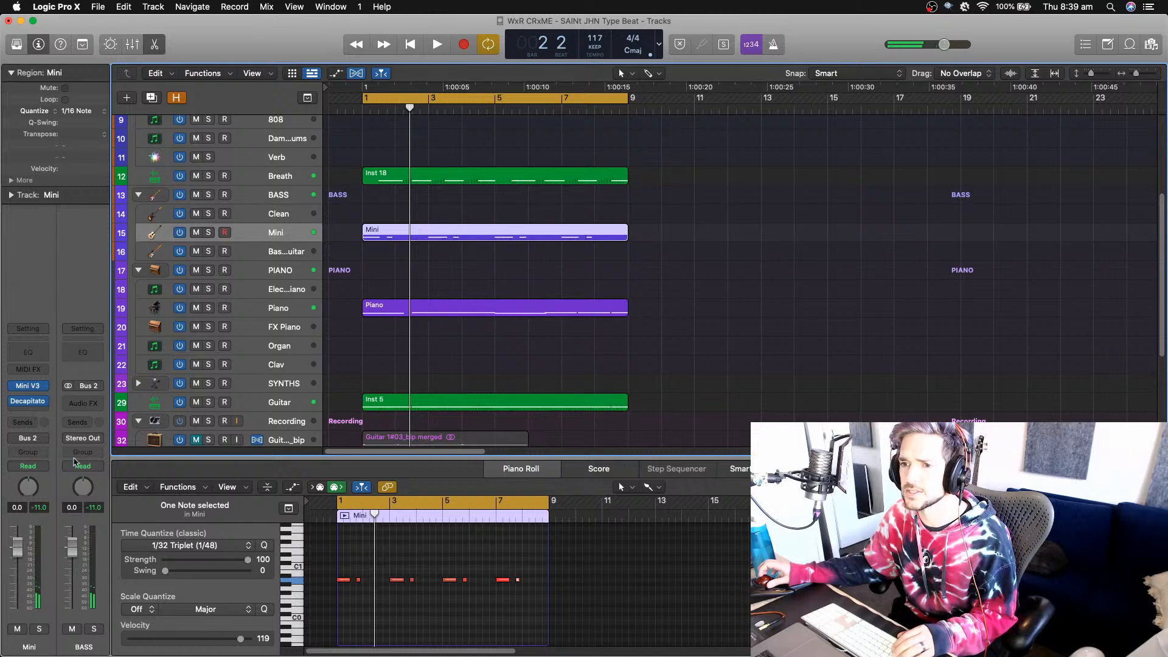
{"action": "left_click", "coordinate": [40, 629]}
{"action": "key", "text": "space"}
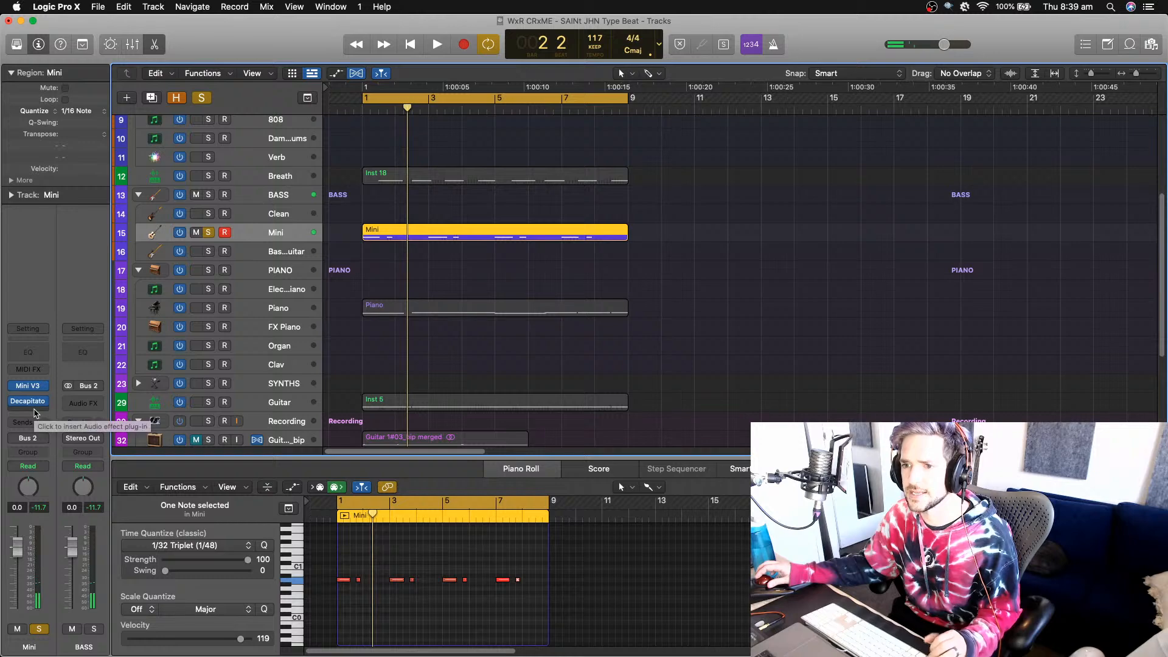
- Insert the stereo Abbey Road Plates reverb after Decapitator on the Mini channel and set its Dry/Wet to 26
{"action": "left_click", "coordinate": [35, 413]}
{"action": "left_click", "coordinate": [35, 412]}
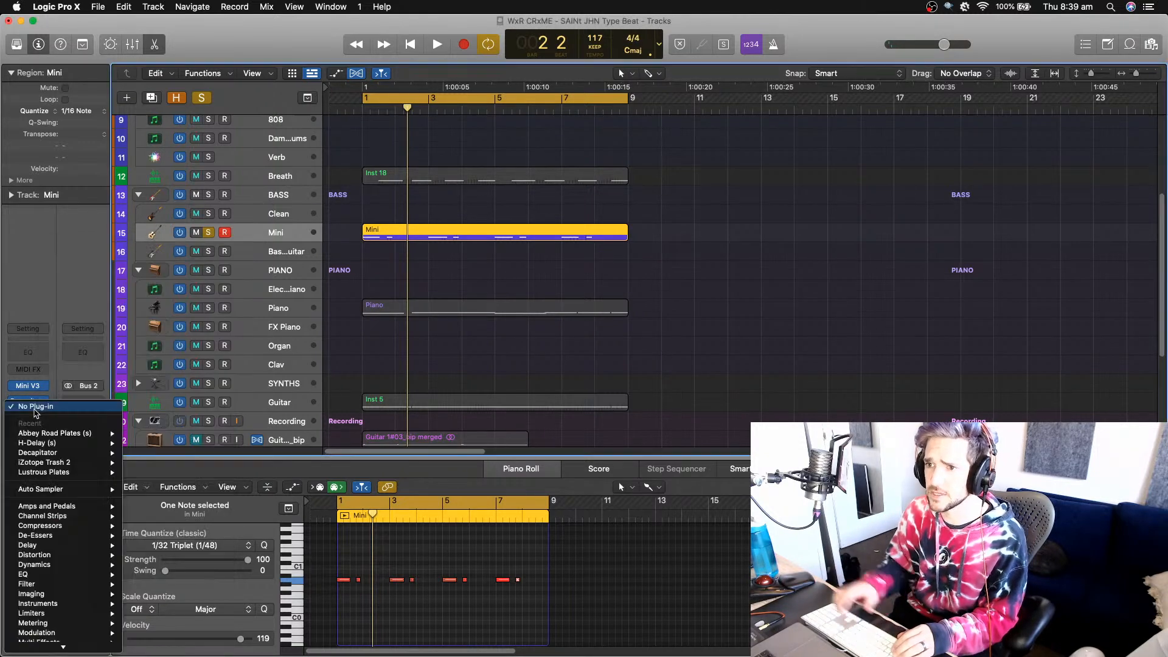
{"action": "mouse_move", "coordinate": [38, 636]}
{"action": "mouse_move", "coordinate": [152, 636]}
{"action": "left_click", "coordinate": [304, 20]}
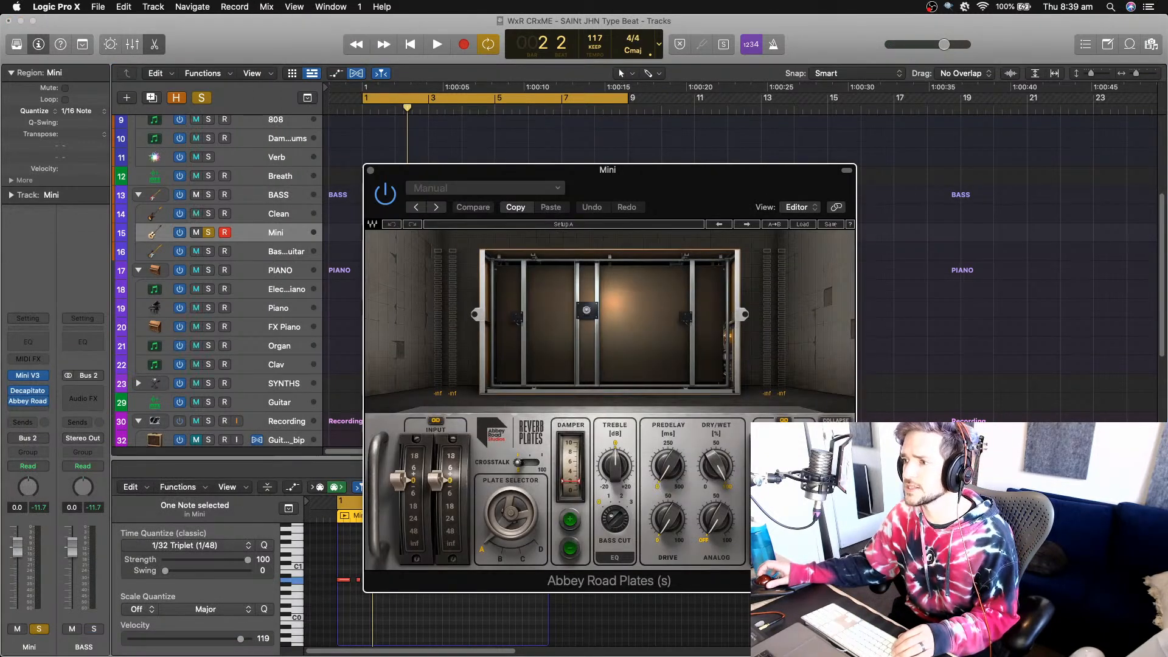
{"action": "left_click_drag", "start_coordinate": [719, 468], "coordinate": [719, 486]}
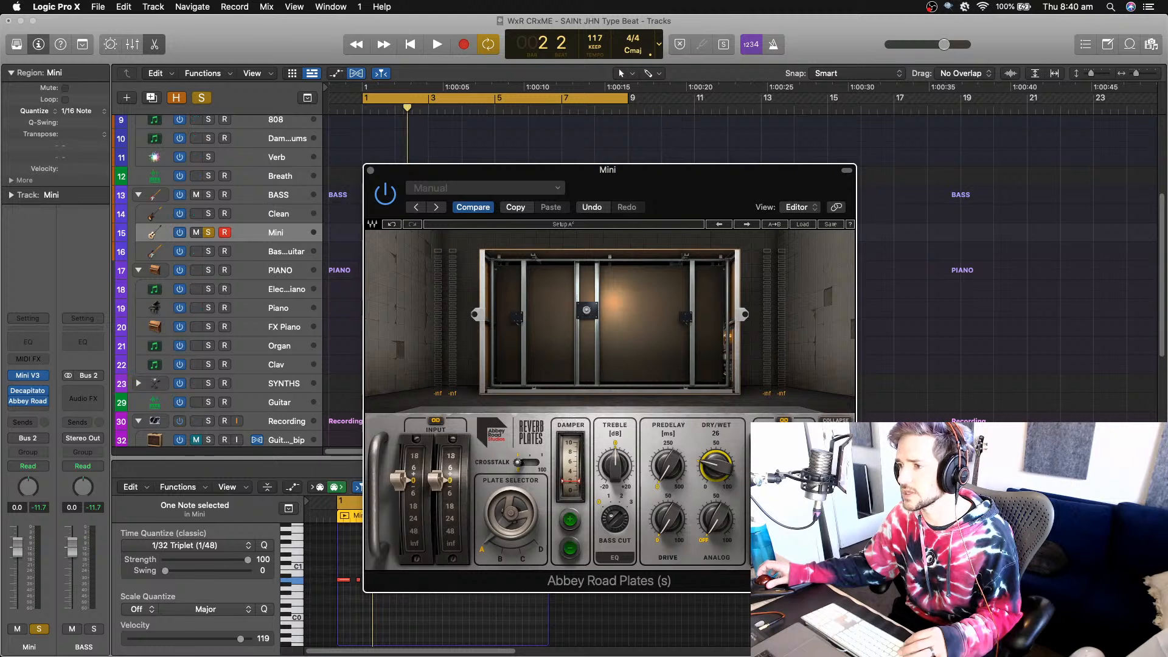
- Listen to the reverb on the soloed Mini bass, unsolo the track and close Abbey Road Plates
{"action": "key", "text": "space"}
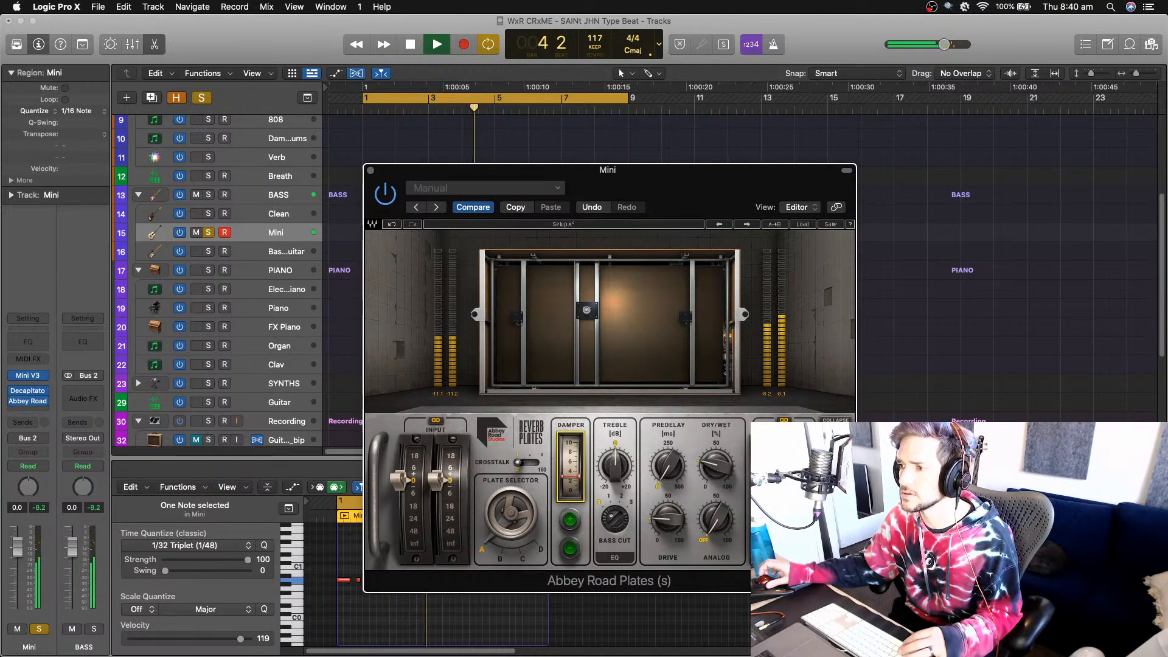
{"action": "mouse_move", "coordinate": [716, 466]}
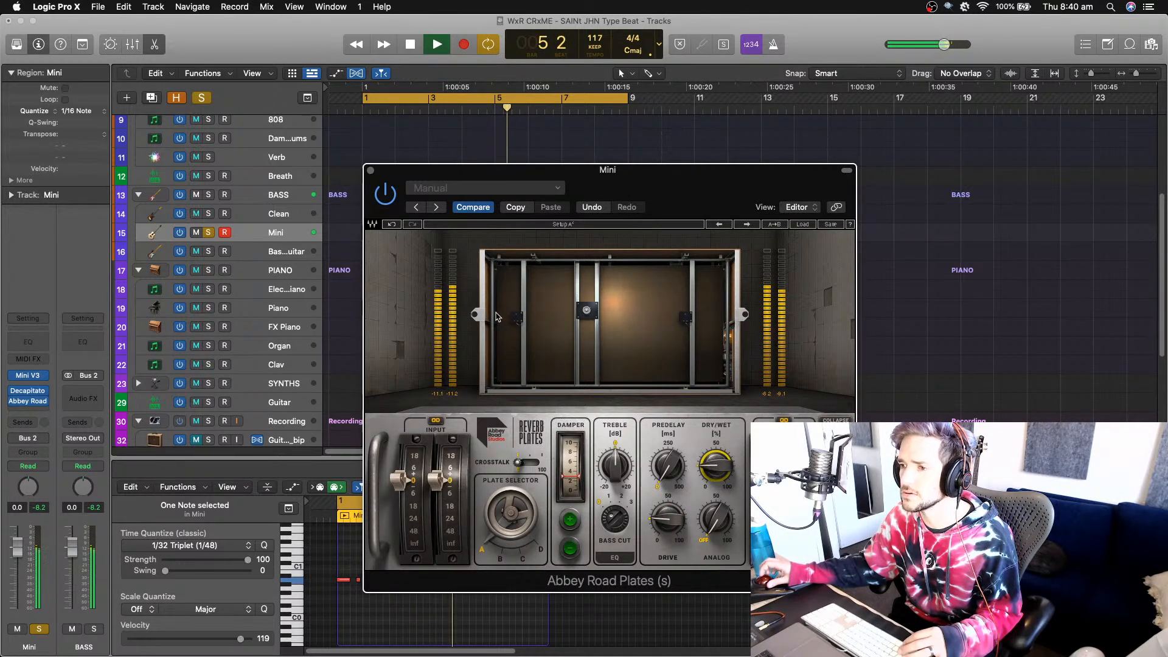
{"action": "left_click", "coordinate": [210, 235]}
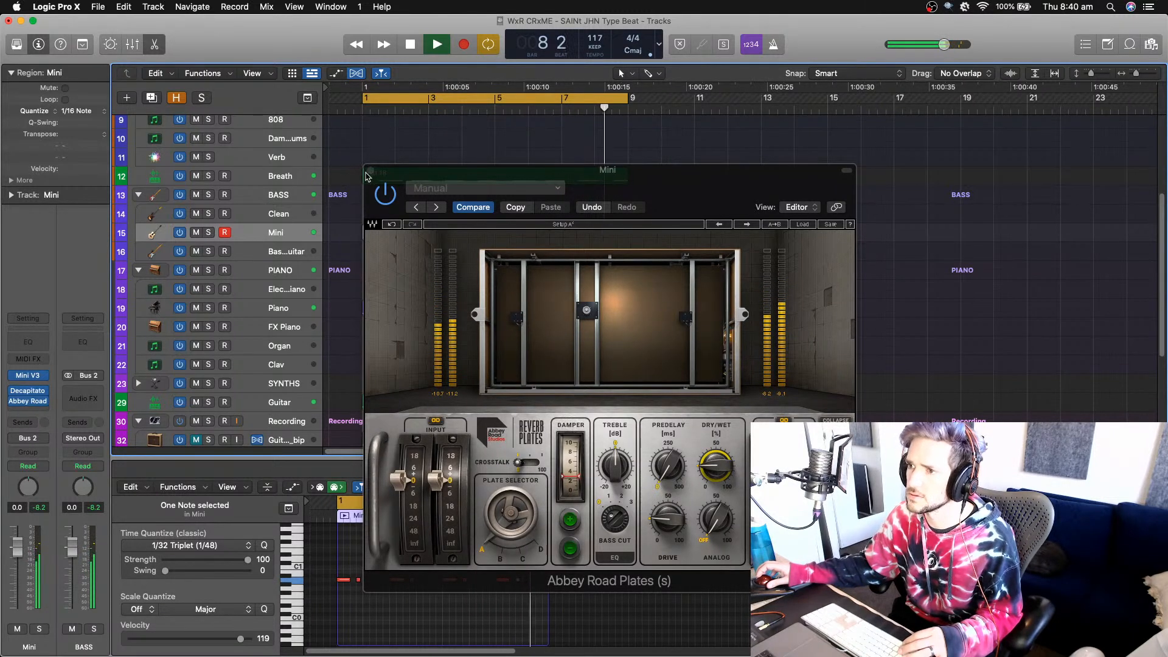
{"action": "left_click", "coordinate": [370, 171]}
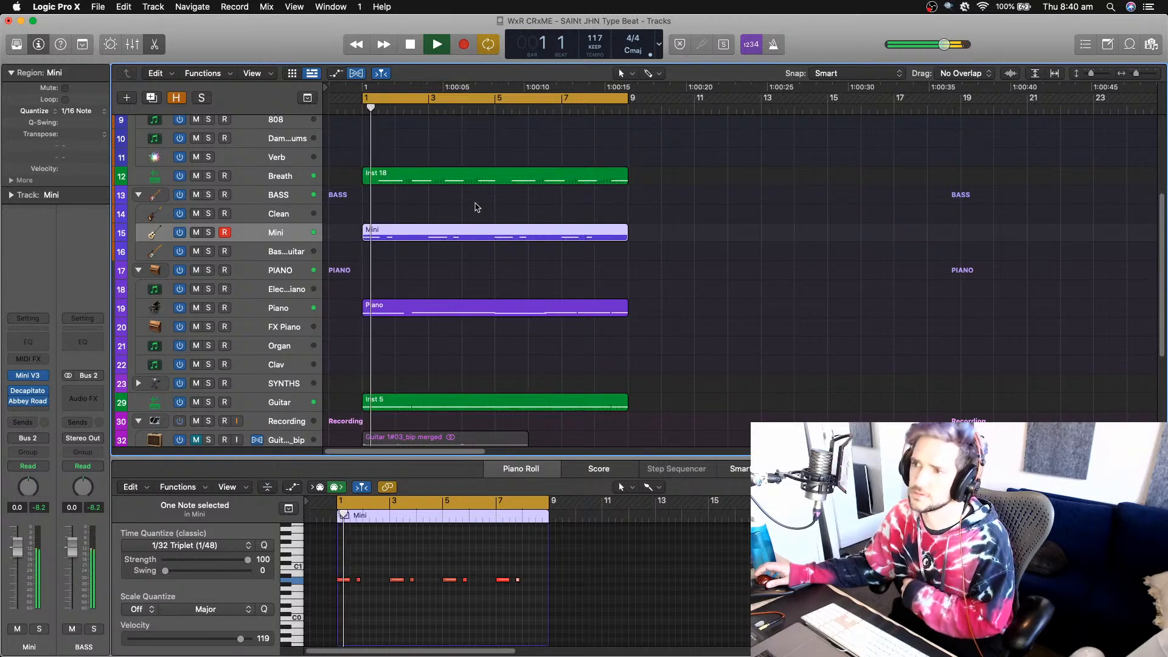
- Lower the Mini channel's volume to -2.5 dB while the full loop plays
{"action": "scroll", "coordinate": [475, 205], "scroll_direction": "up", "scroll_amount": 4}
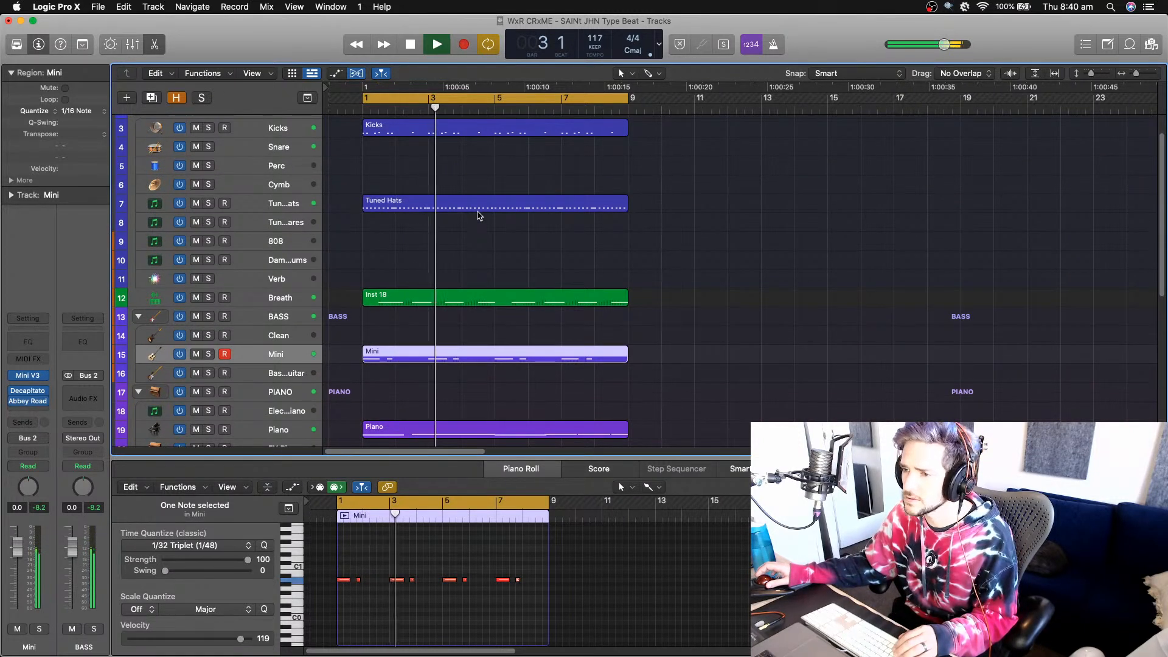
{"action": "scroll", "coordinate": [481, 231], "scroll_direction": "down", "scroll_amount": 5}
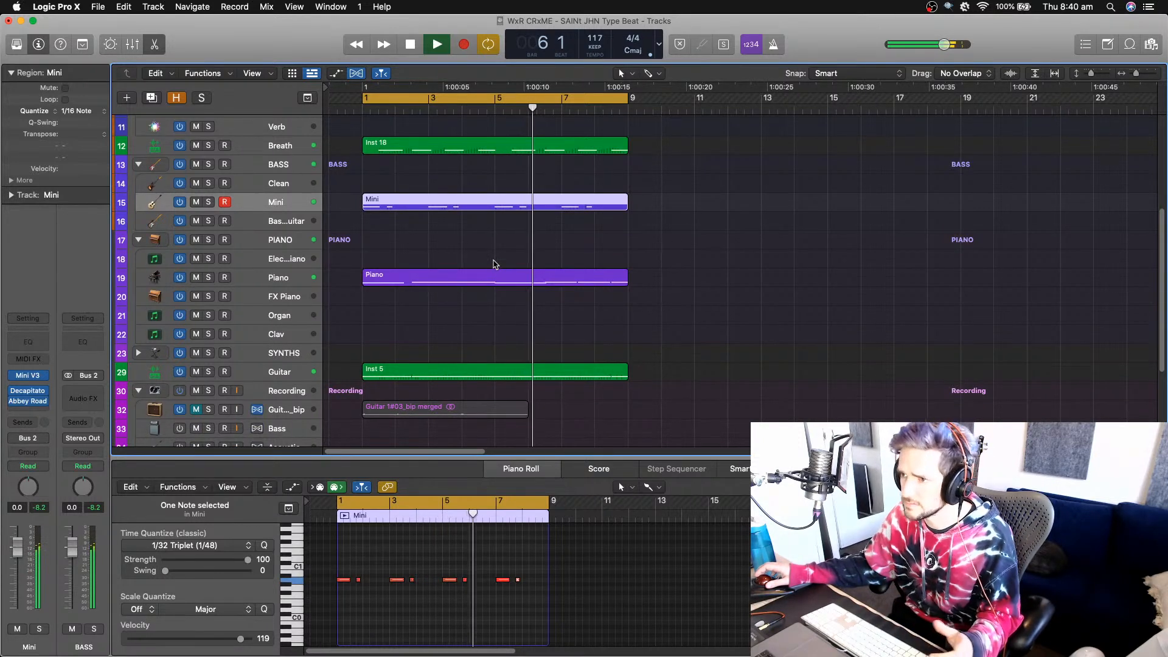
{"action": "scroll", "coordinate": [494, 261], "scroll_direction": "up", "scroll_amount": 3}
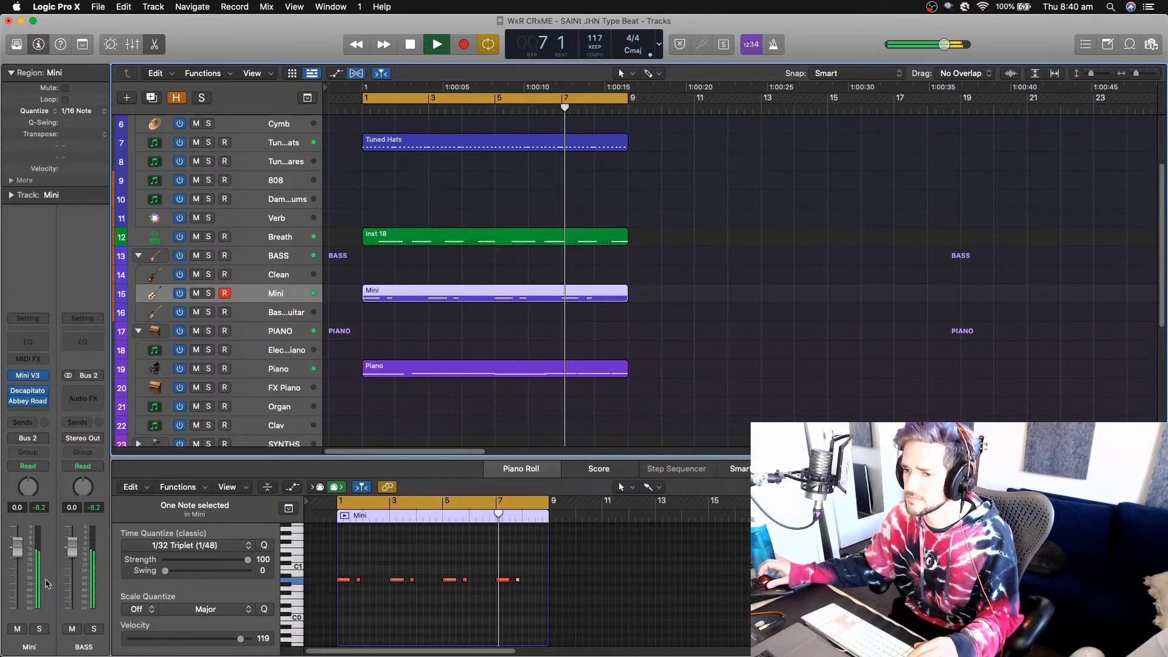
{"action": "left_click_drag", "start_coordinate": [17, 547], "coordinate": [19, 566]}
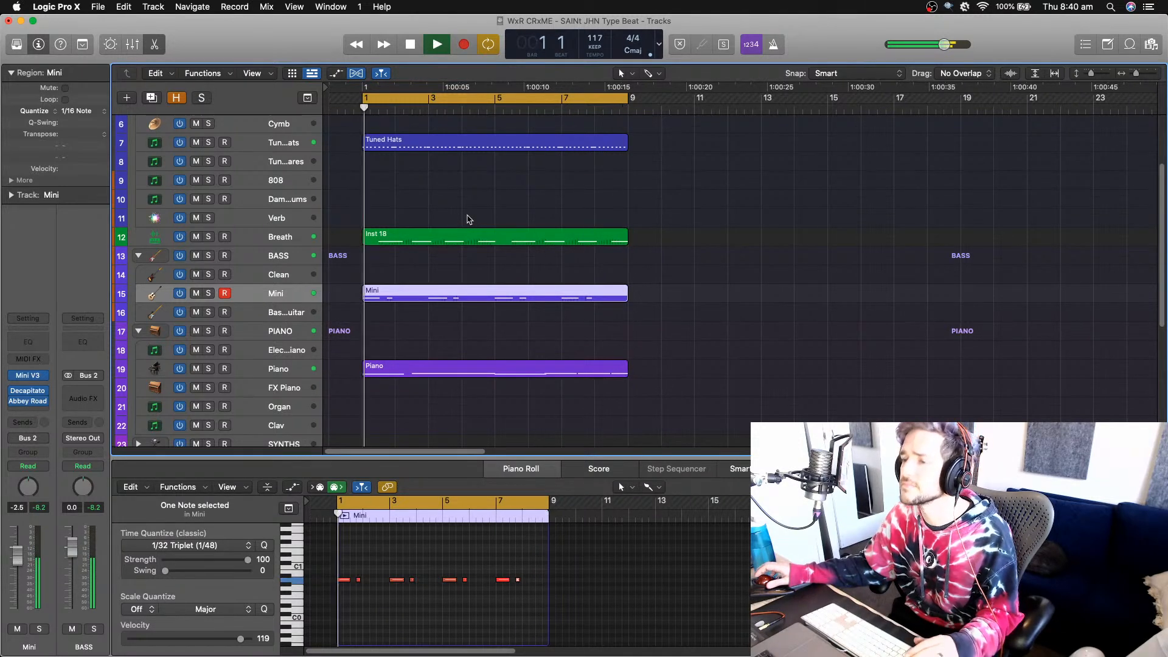
- Play the loop from the start and listen to the Kicks track soloed and back in the mix
{"action": "scroll", "coordinate": [496, 251], "scroll_direction": "up", "scroll_amount": 3}
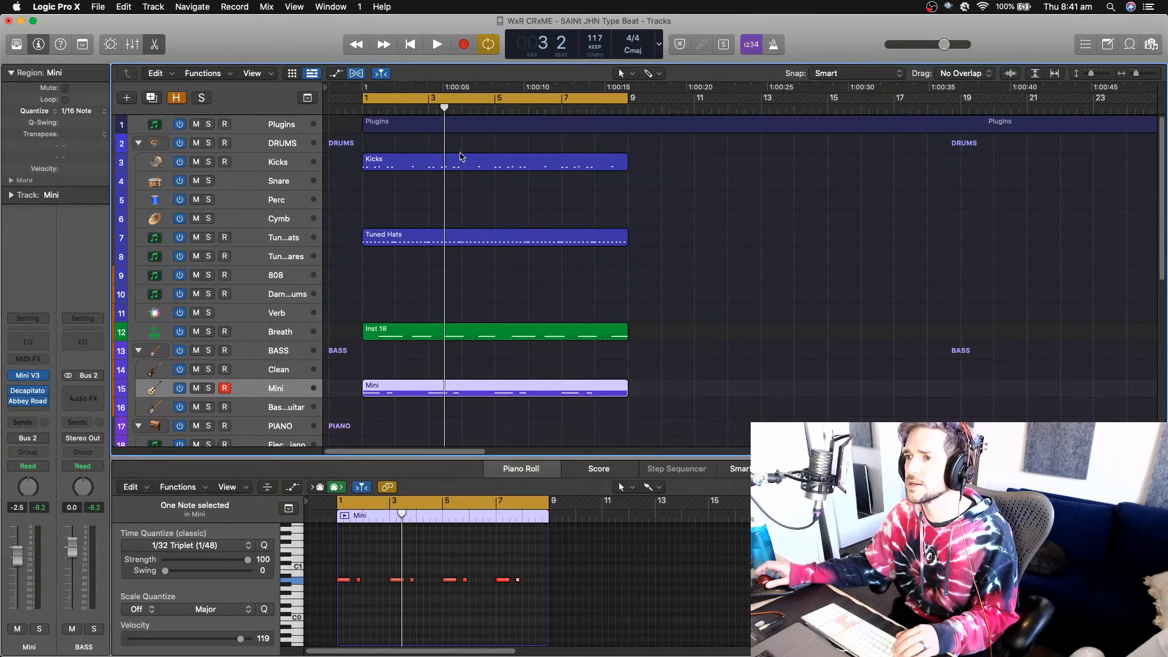
{"action": "left_click", "coordinate": [431, 159]}
{"action": "key", "text": "Return"}
{"action": "key", "text": "space"}
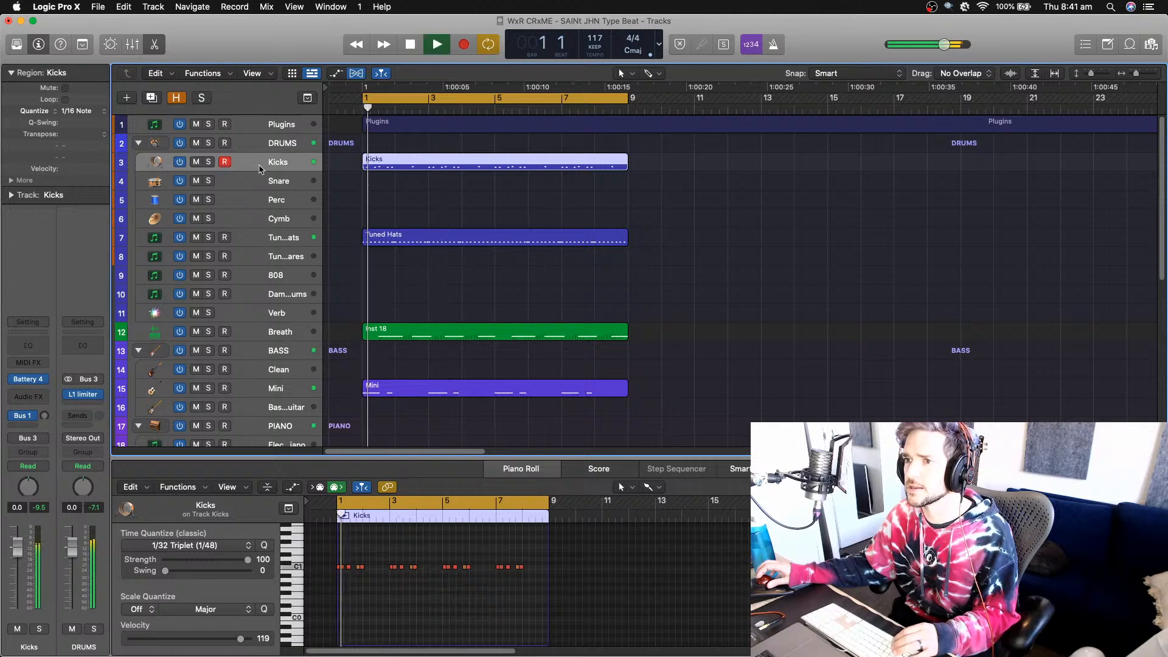
{"action": "left_click", "coordinate": [39, 629]}
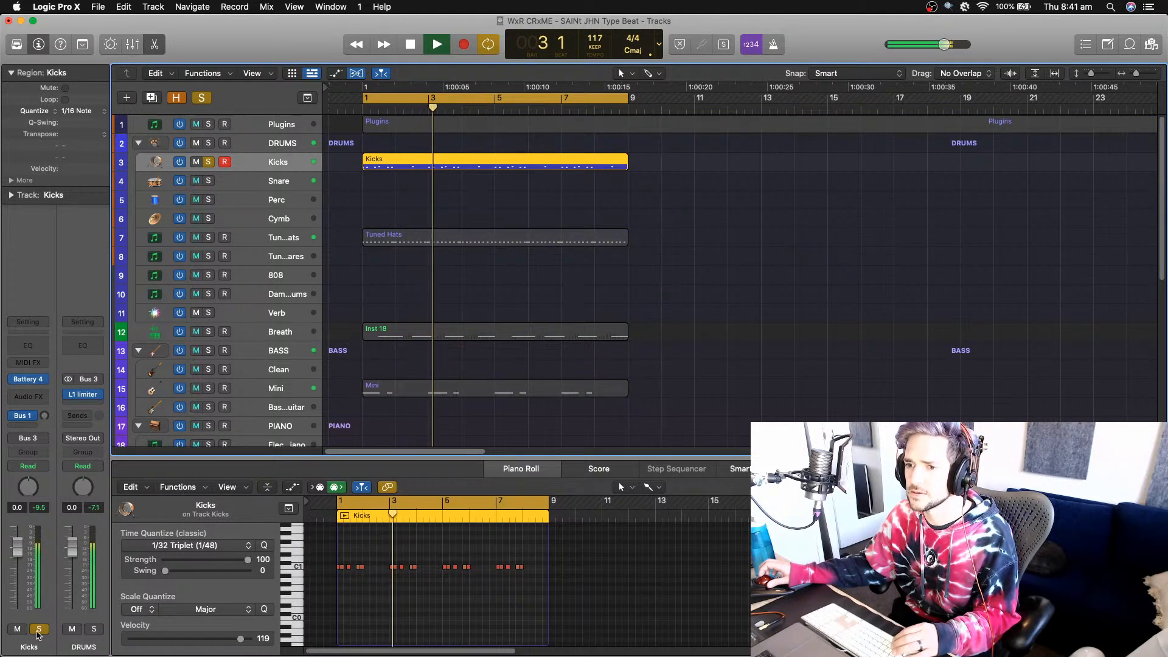
{"action": "left_click", "coordinate": [37, 630]}
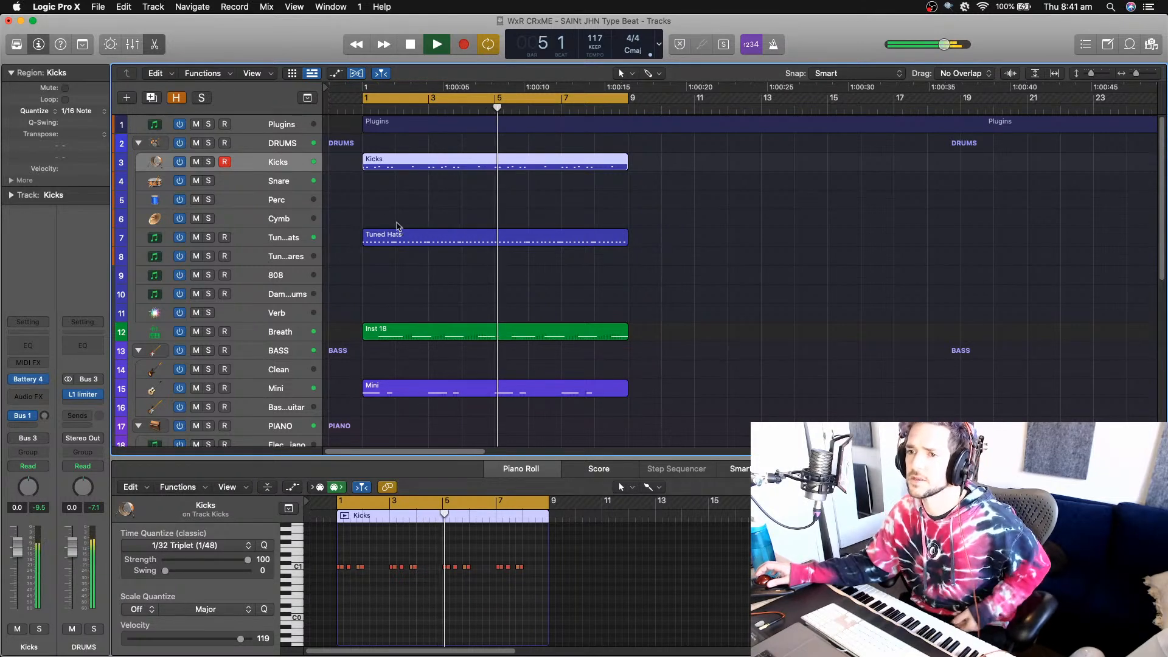
{"action": "key", "text": "space"}
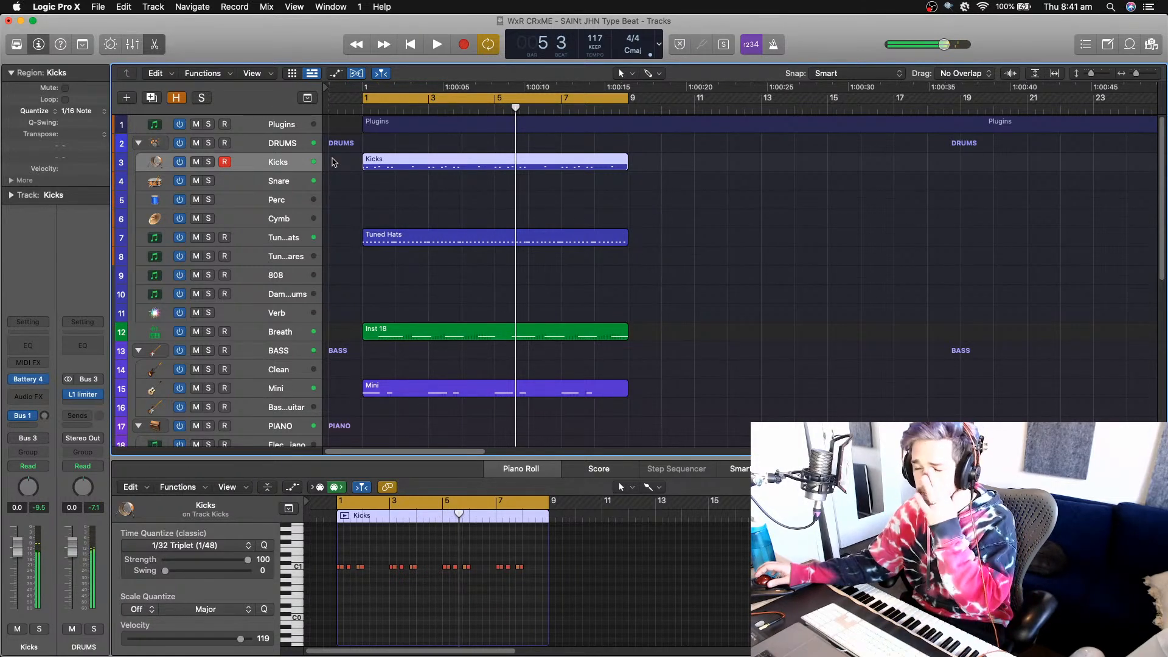
- Open Battery 4 on the Kicks track and copy all its C1 notes one semitone higher to layer a second kick
{"action": "left_click", "coordinate": [29, 379]}
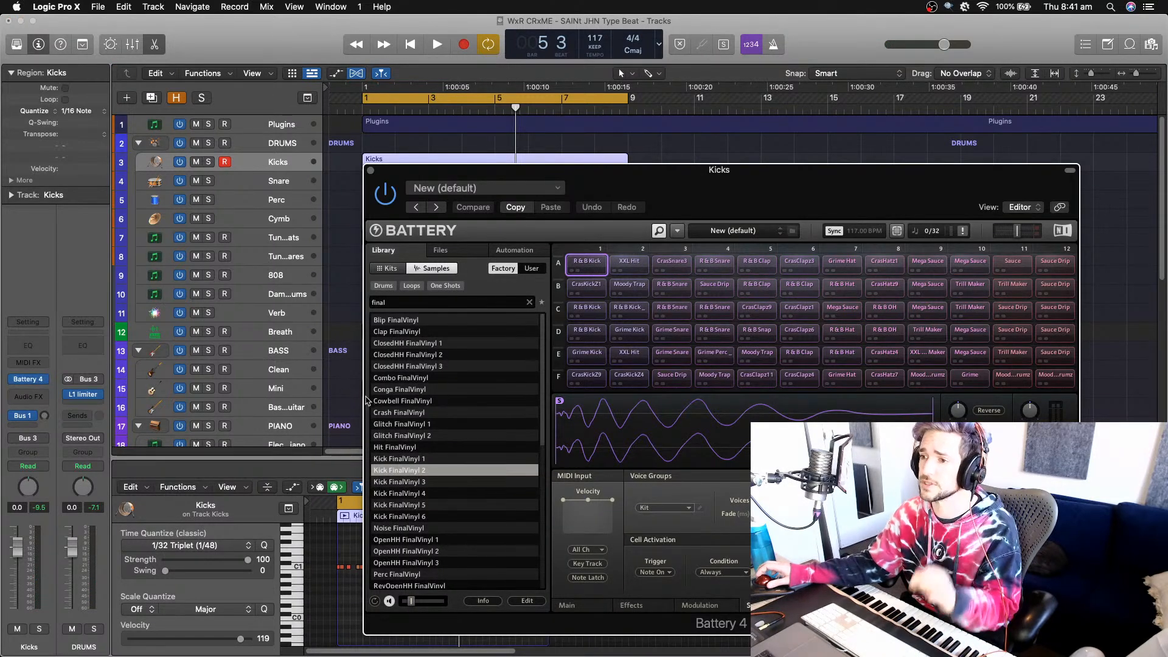
{"action": "left_click_drag", "start_coordinate": [450, 170], "coordinate": [489, 176]}
{"action": "double_click", "coordinate": [464, 164]}
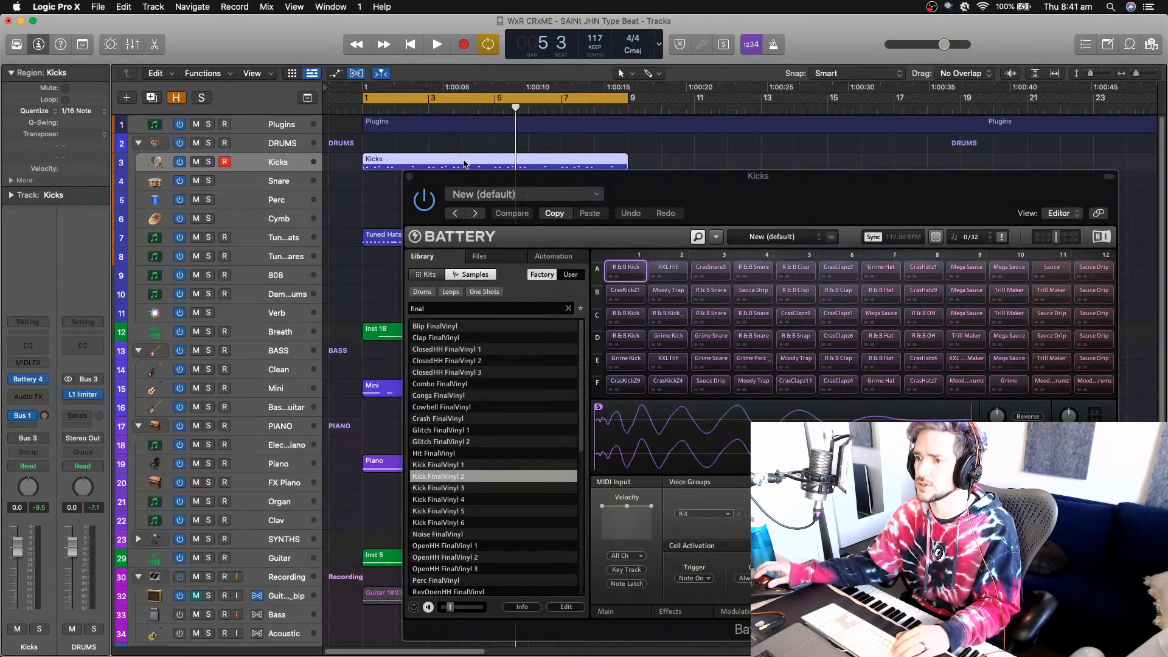
{"action": "double_click", "coordinate": [464, 164]}
{"action": "left_click", "coordinate": [298, 581]}
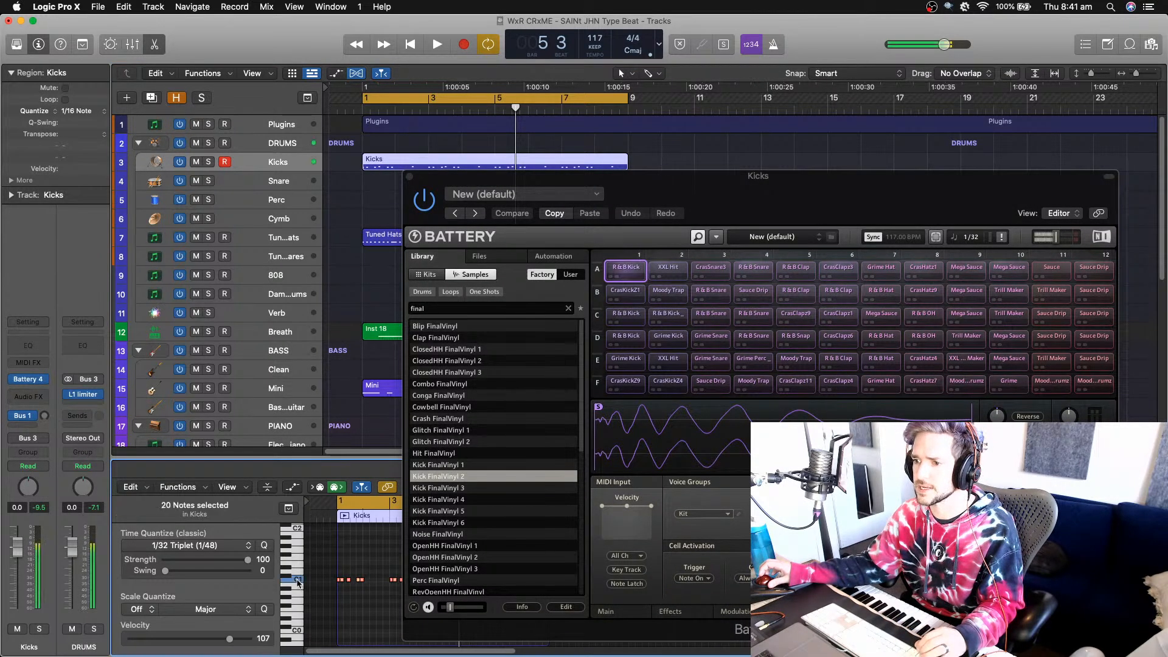
{"action": "left_click_drag", "start_coordinate": [338, 580], "coordinate": [340, 575]}
- Audition the Kick FinalVinyl samples 1 to 6 in Battery and load Kick FinalVinyl 1 onto cell A2
{"action": "left_click", "coordinate": [448, 476]}
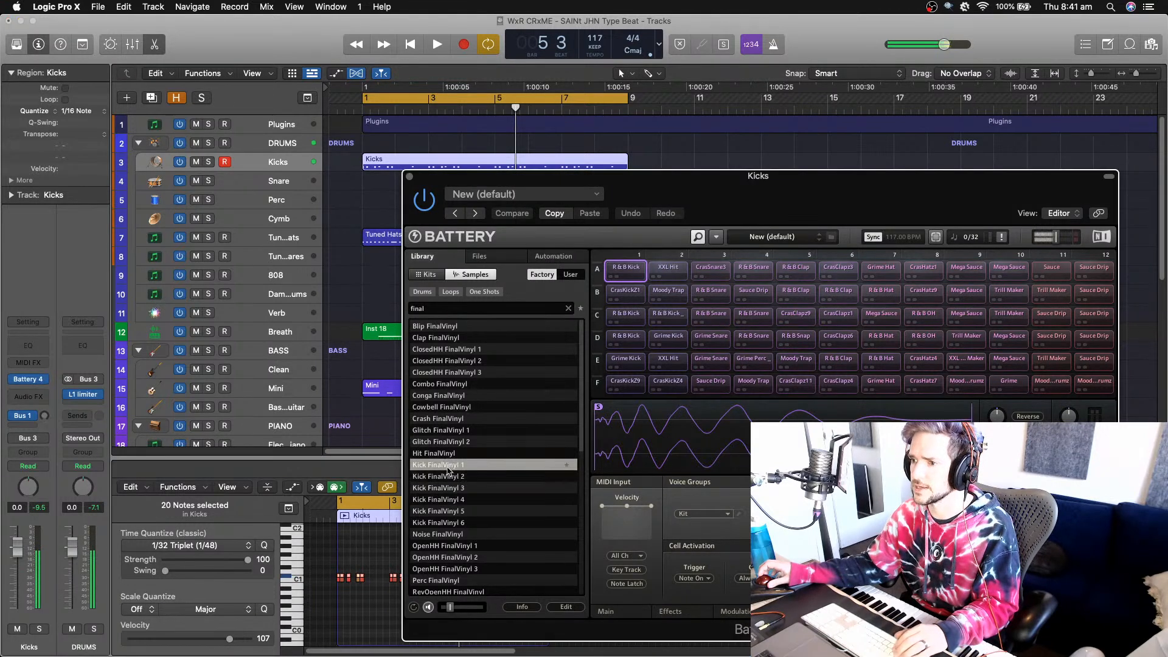
{"action": "left_click", "coordinate": [453, 488]}
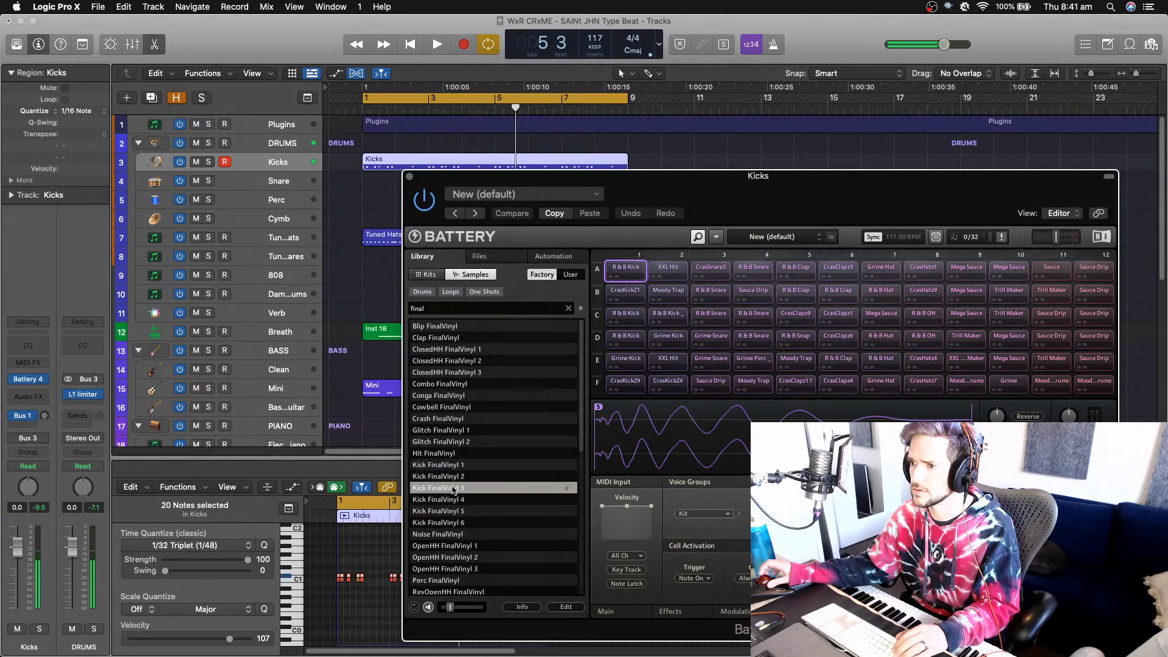
{"action": "left_click", "coordinate": [454, 500]}
{"action": "left_click", "coordinate": [457, 510]}
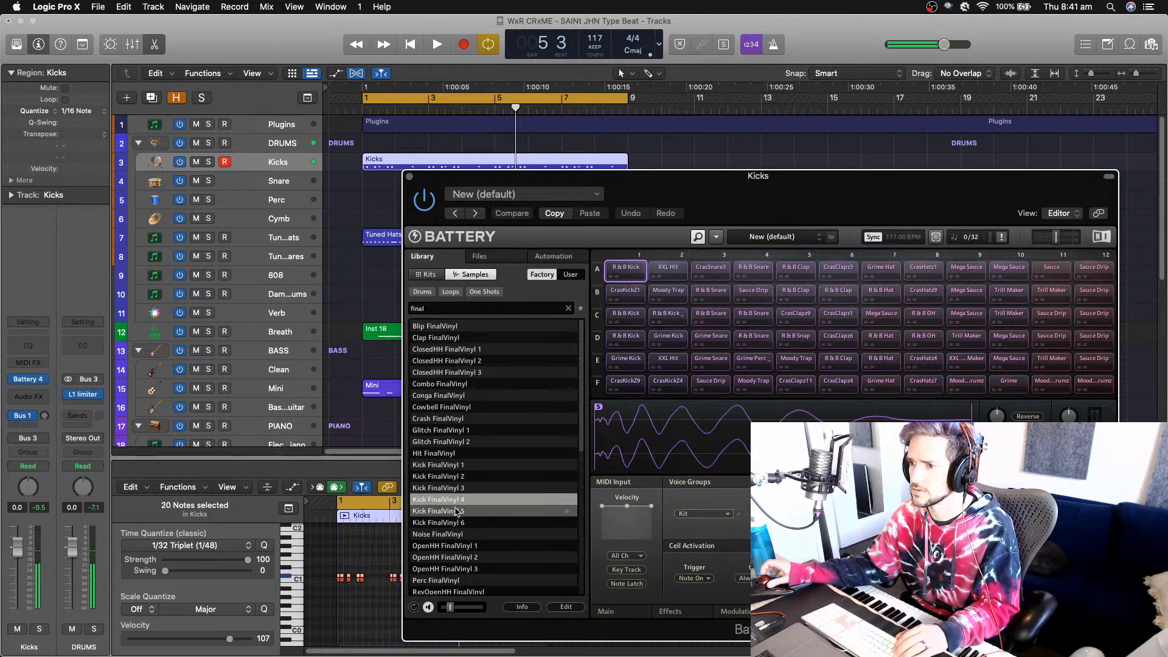
{"action": "left_click", "coordinate": [458, 523]}
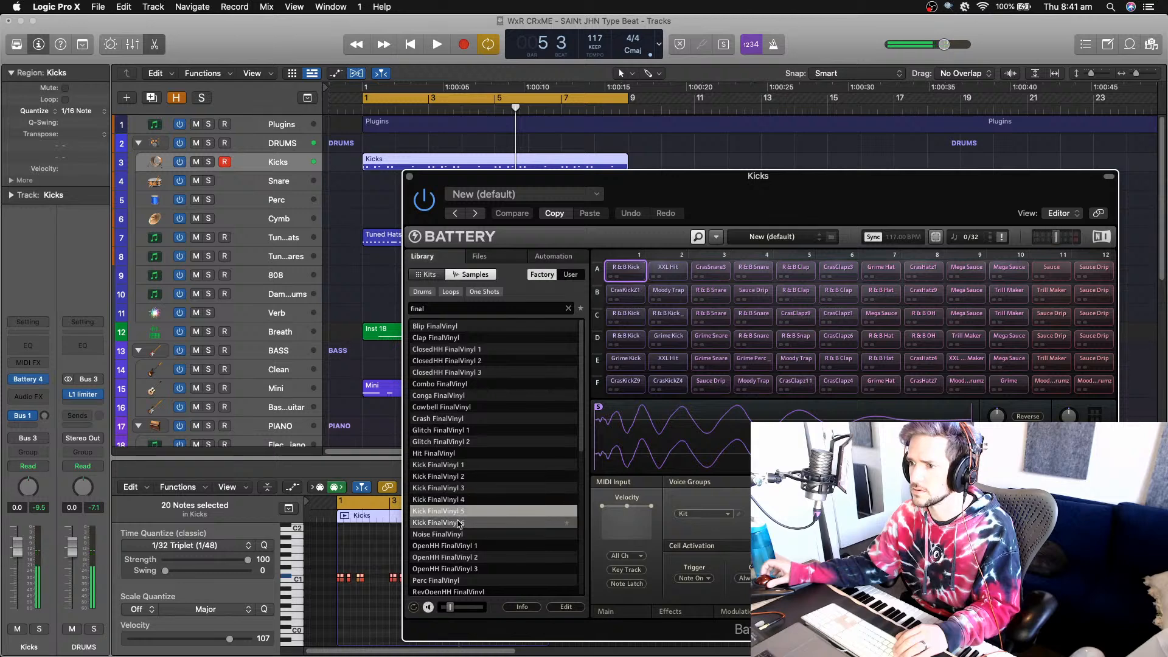
{"action": "left_click", "coordinate": [449, 478]}
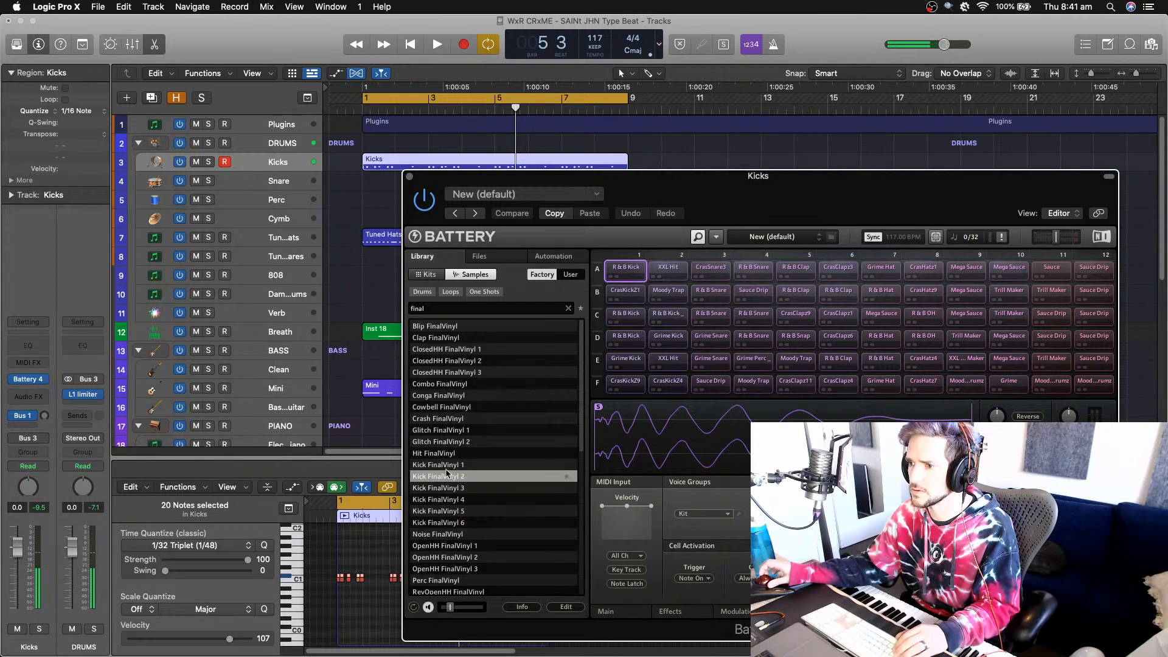
{"action": "left_click", "coordinate": [446, 465]}
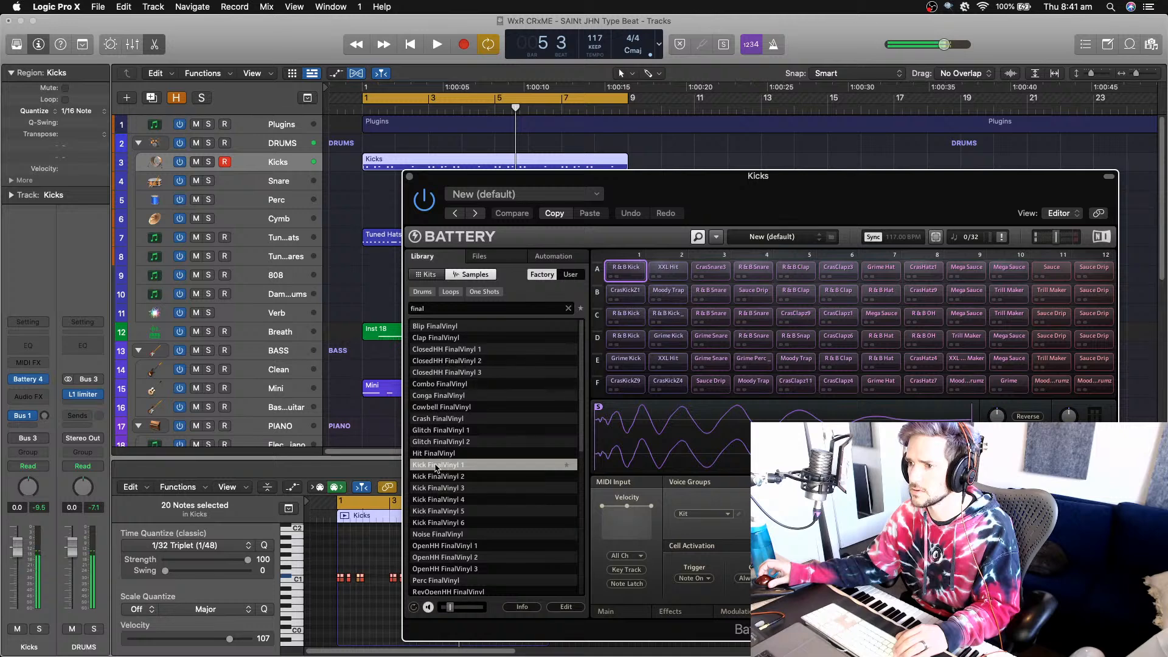
{"action": "left_click_drag", "start_coordinate": [567, 457], "coordinate": [657, 275]}
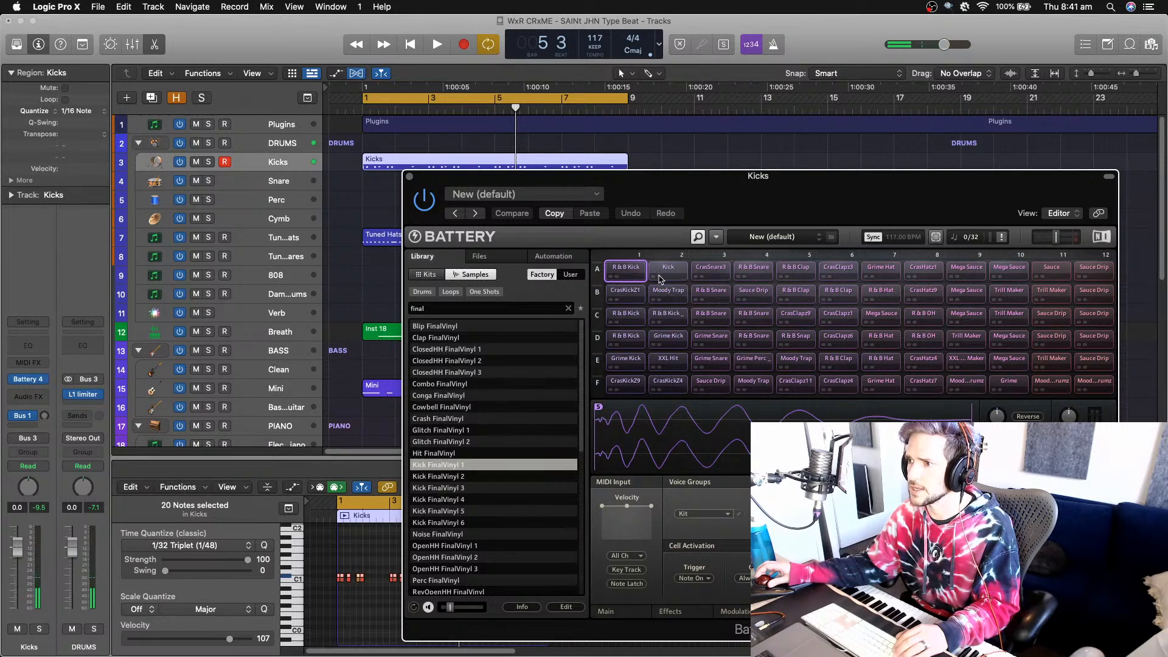
- Listen to the layered kick in the full loop, closing Battery and fitting all tracks in view
{"action": "key", "text": "space"}
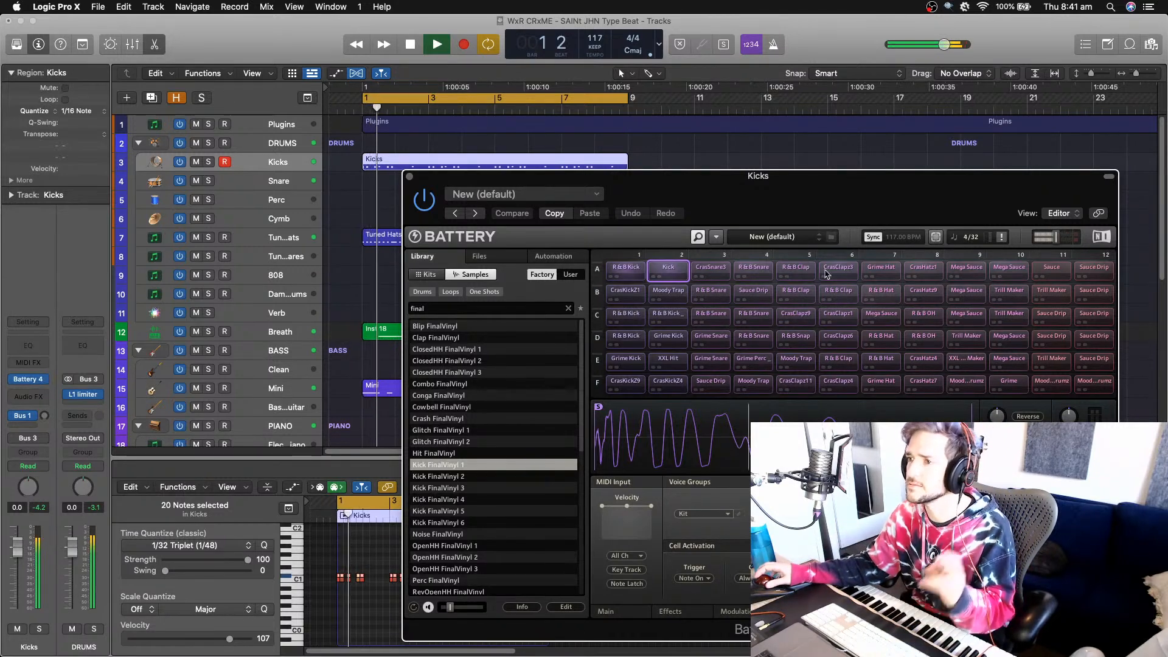
{"action": "left_click", "coordinate": [409, 176]}
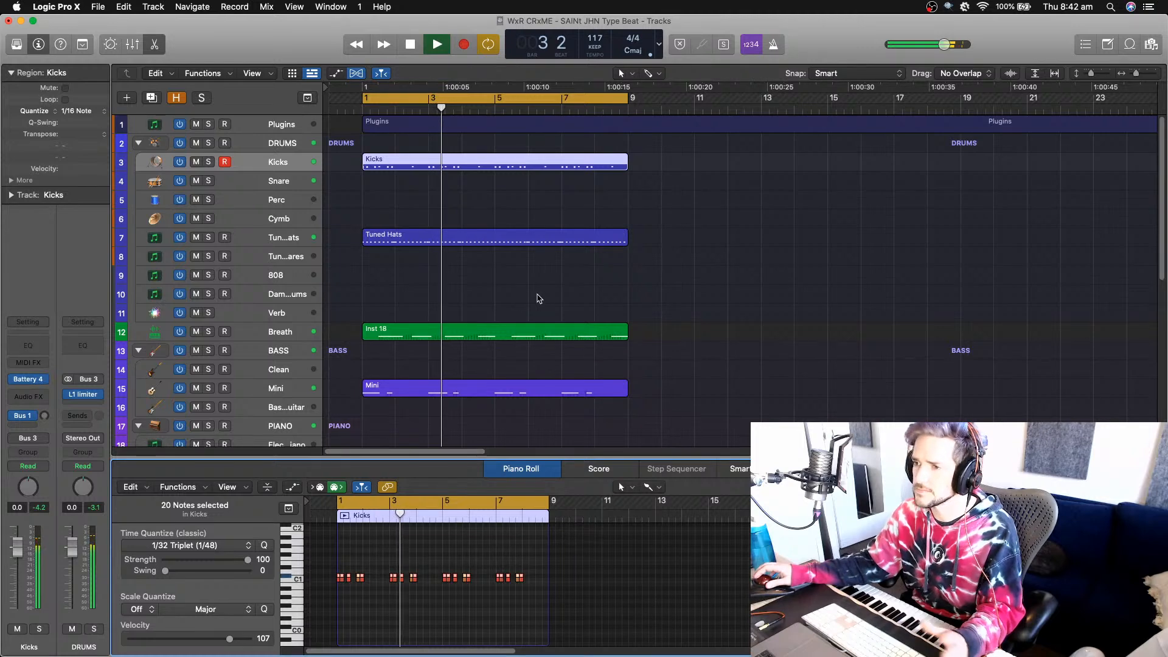
{"action": "scroll", "coordinate": [616, 311], "scroll_direction": "down", "scroll_amount": 2}
{"action": "scroll", "coordinate": [616, 311], "scroll_direction": "down", "scroll_amount": 2}
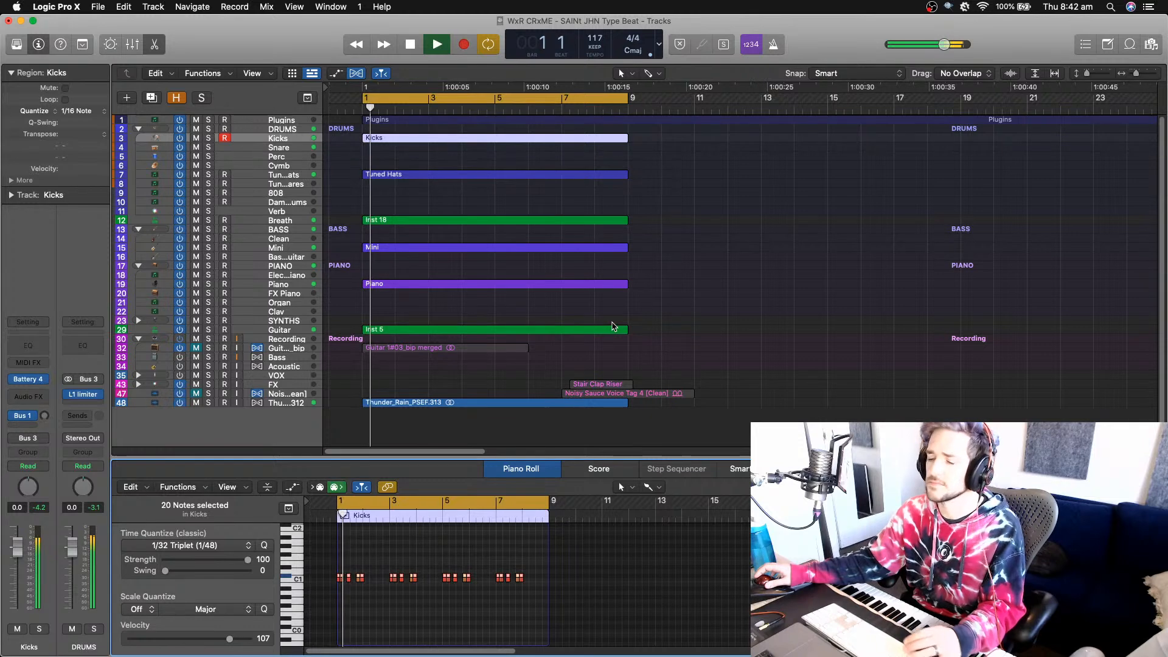
{"action": "key", "text": "space"}
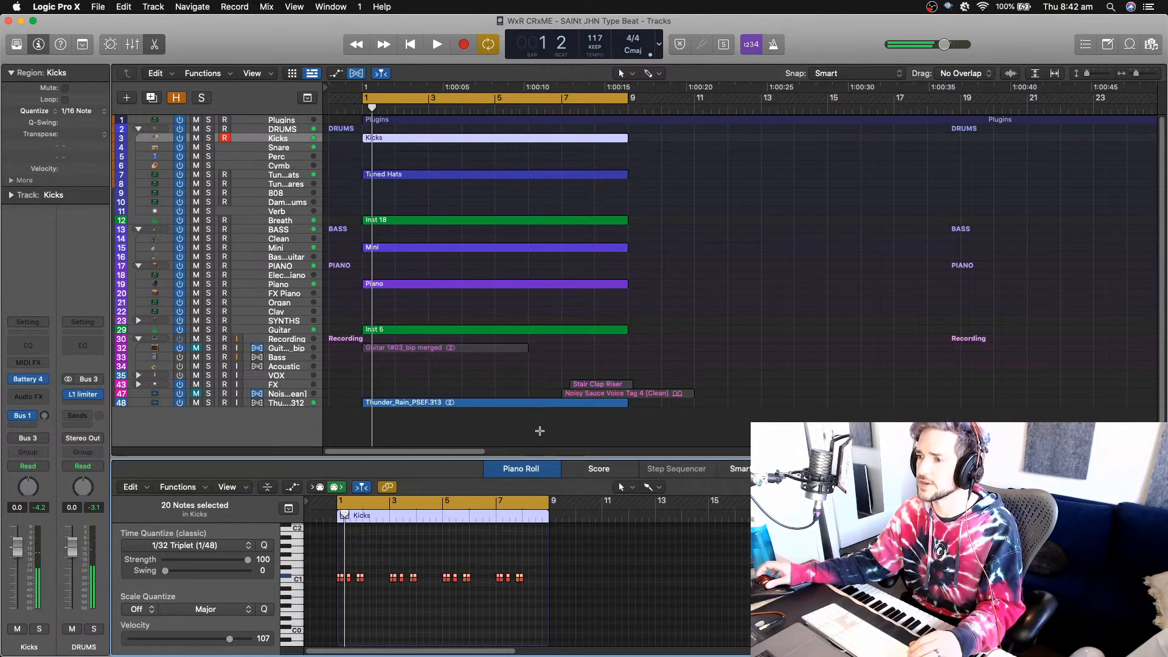
- Hide the muted Guitar 1#03_bip track in the Recording group
{"action": "left_click", "coordinate": [539, 401]}
{"action": "left_click", "coordinate": [278, 350]}
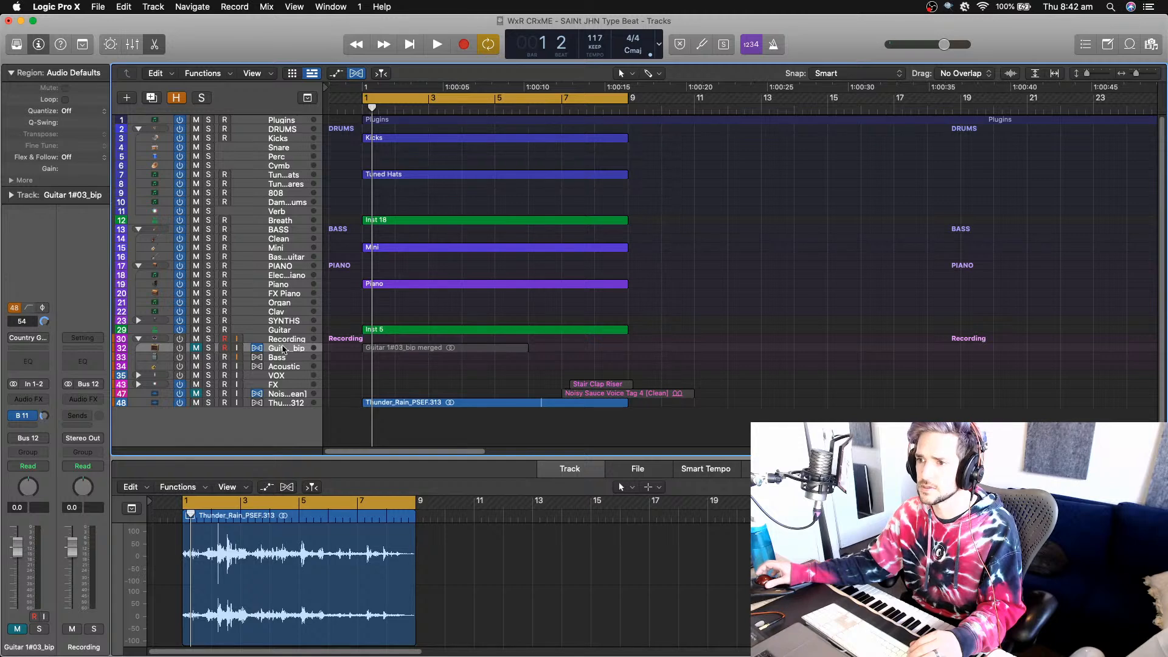
{"action": "right_click", "coordinate": [283, 348]}
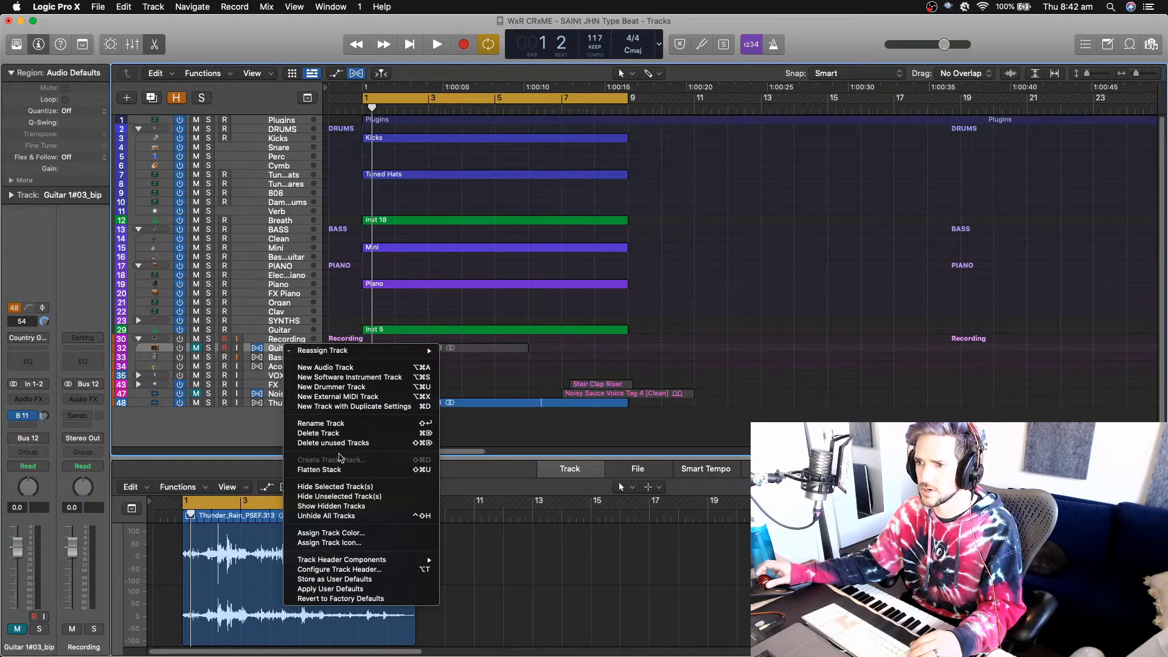
{"action": "left_click", "coordinate": [341, 486]}
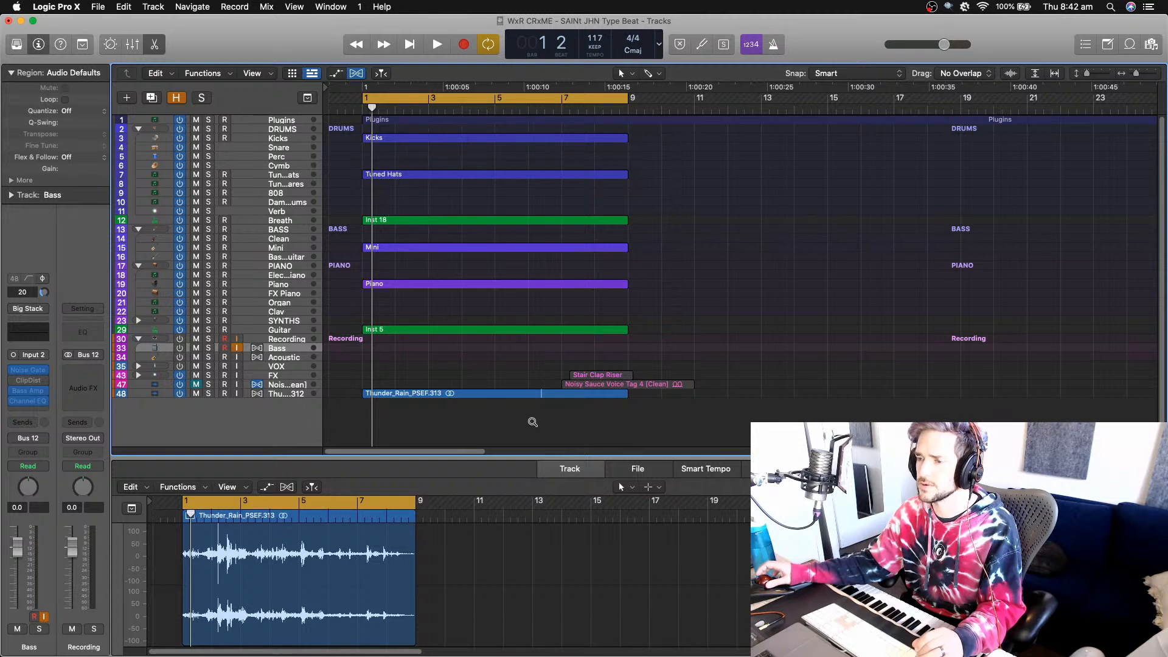
- Play the full loop to check the overall balance, and stop playback
{"action": "scroll", "coordinate": [533, 422], "scroll_direction": "up", "scroll_amount": 2}
{"action": "scroll", "coordinate": [532, 422], "scroll_direction": "down", "scroll_amount": 2}
{"action": "key", "text": "space"}
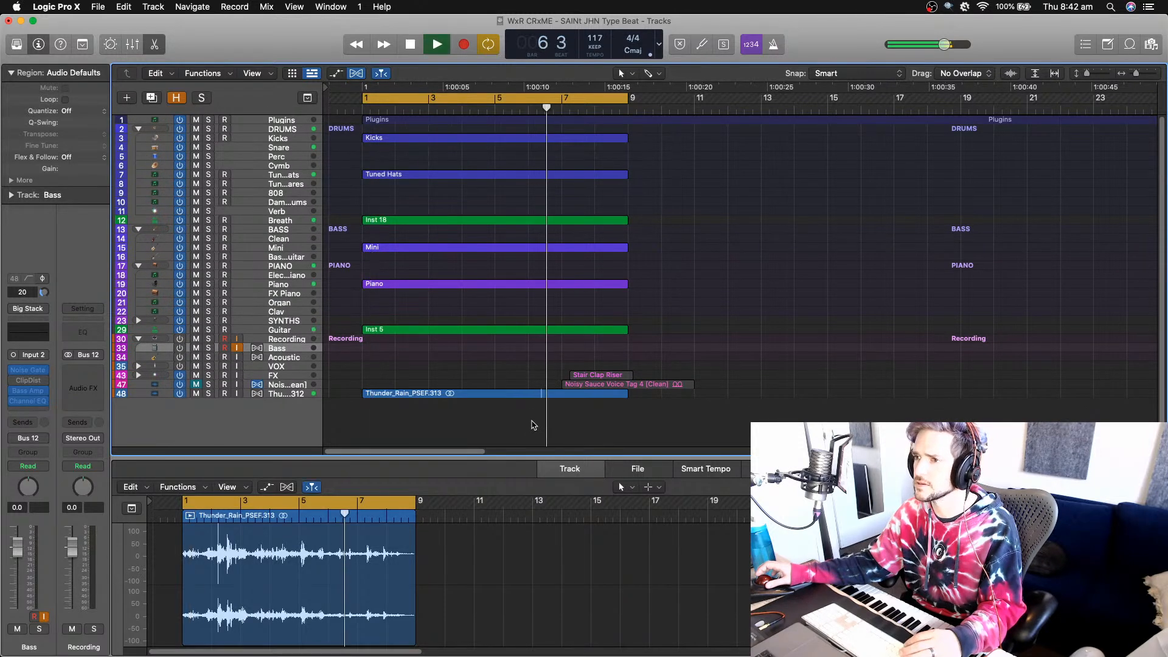
{"action": "key", "text": "space"}
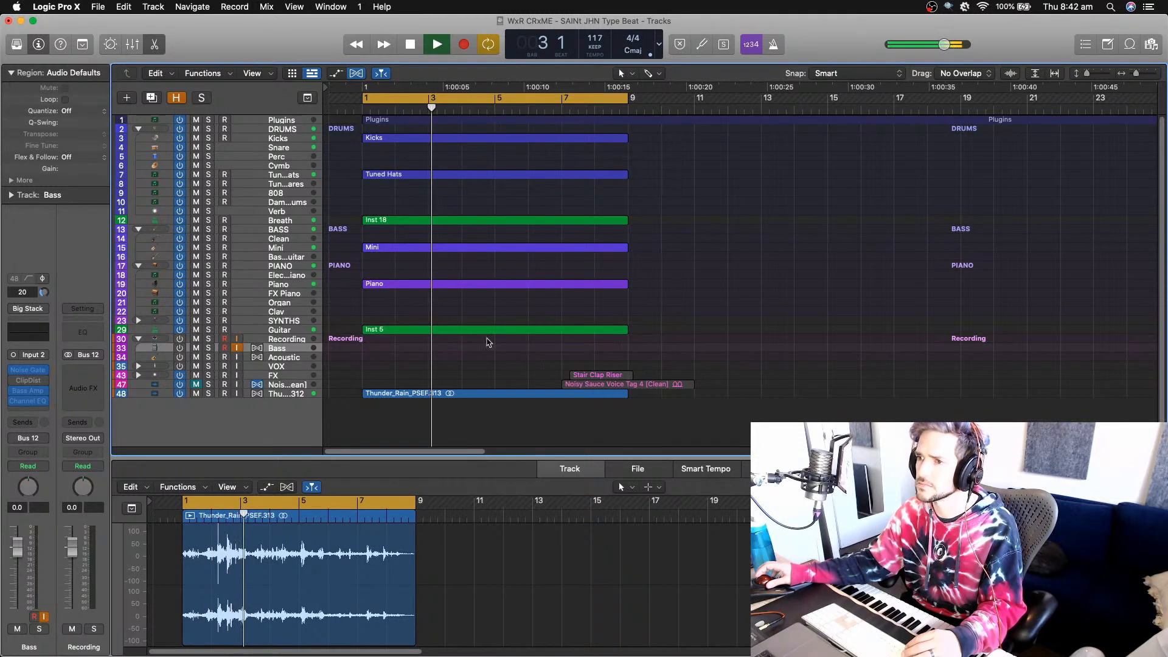
{"action": "key", "text": "space"}
- Set the Piano channel's volume to -7.8 dB while the loop plays from the start
{"action": "left_click", "coordinate": [266, 286]}
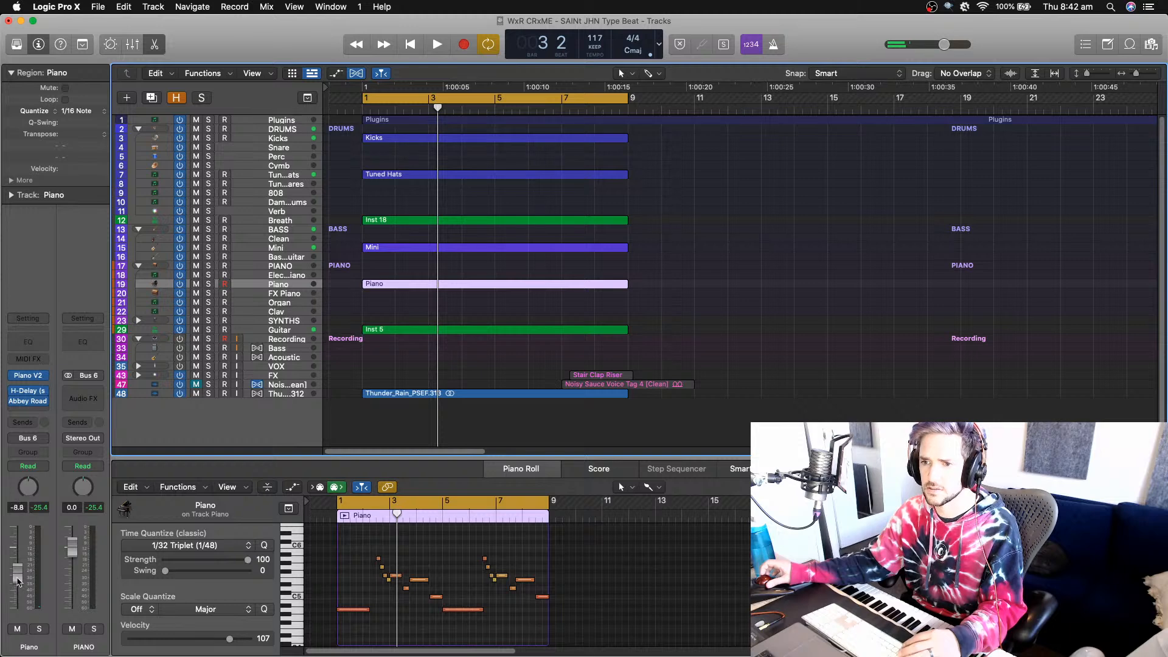
{"action": "key", "text": "Return"}
{"action": "key", "text": "space"}
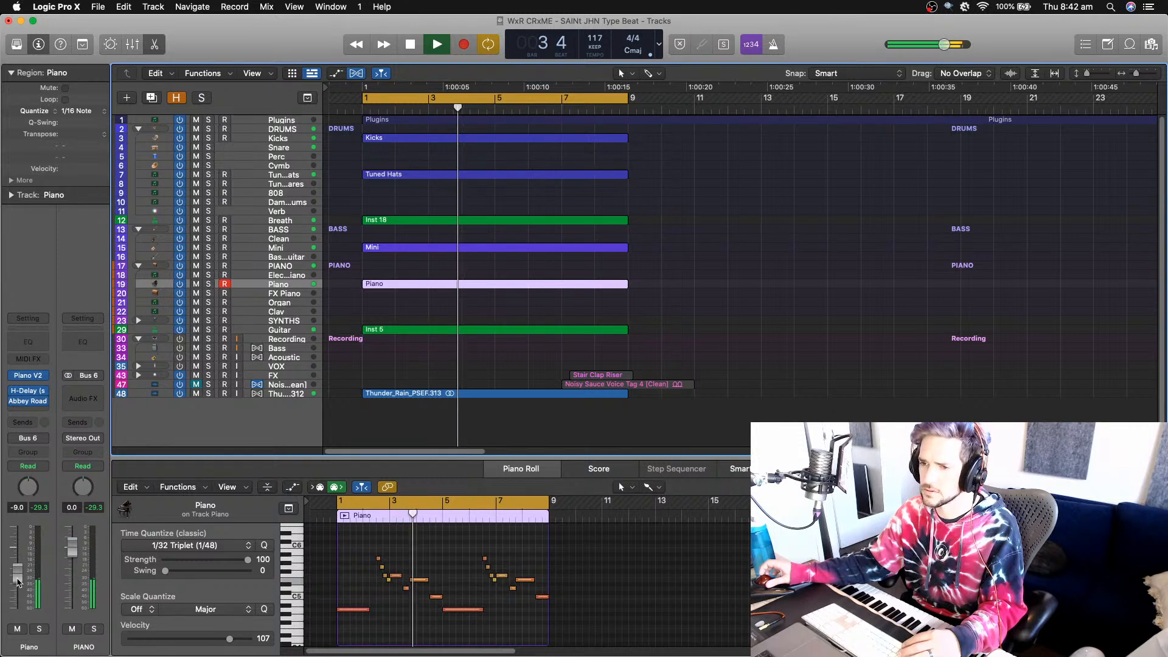
{"action": "left_click_drag", "start_coordinate": [17, 578], "coordinate": [16, 574]}
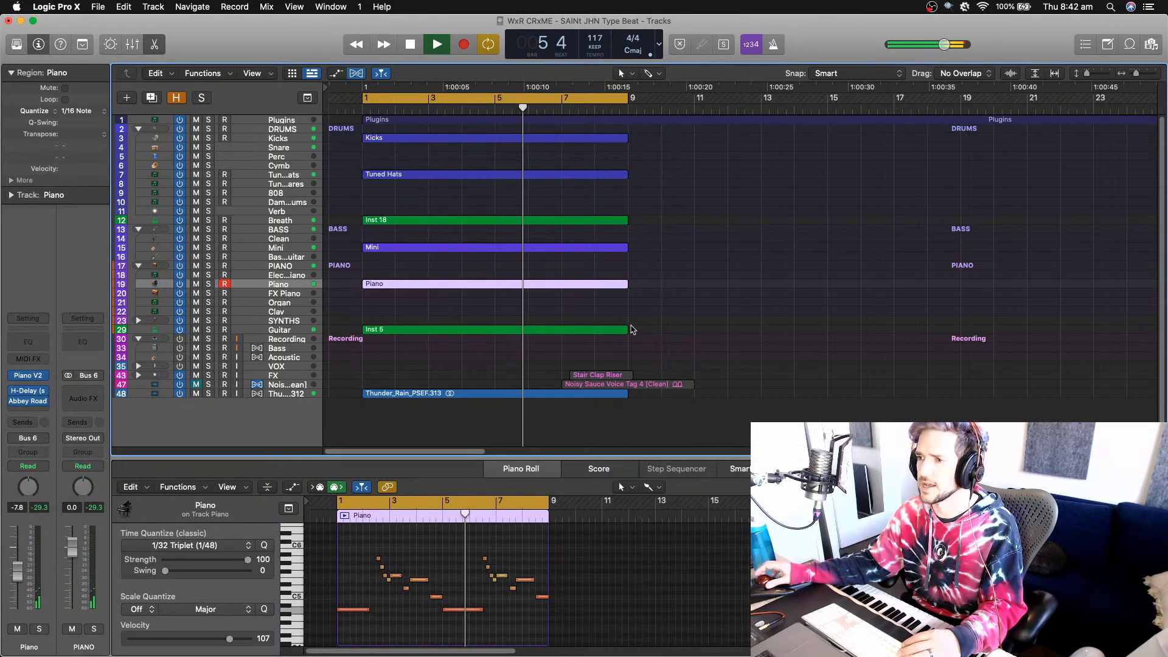
- Repeat all seven loop regions and move the copies so they start at bar 5
{"action": "left_click_drag", "start_coordinate": [550, 417], "coordinate": [554, 140]}
{"action": "key", "text": "super+r"}
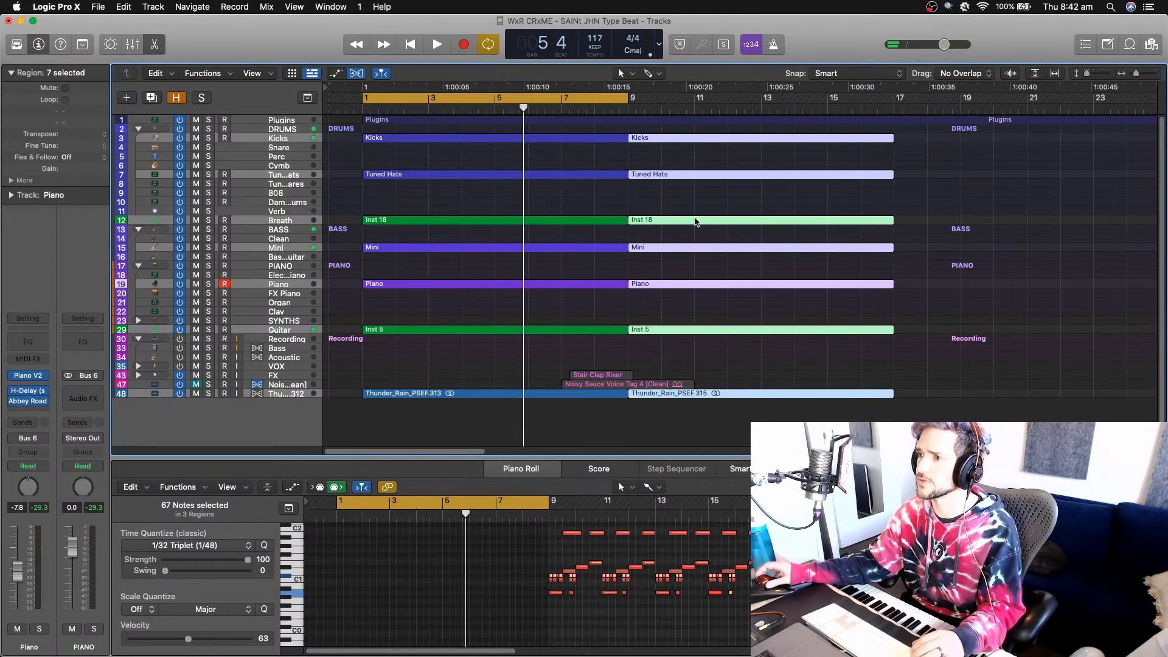
{"action": "left_click_drag", "start_coordinate": [659, 141], "coordinate": [538, 139]}
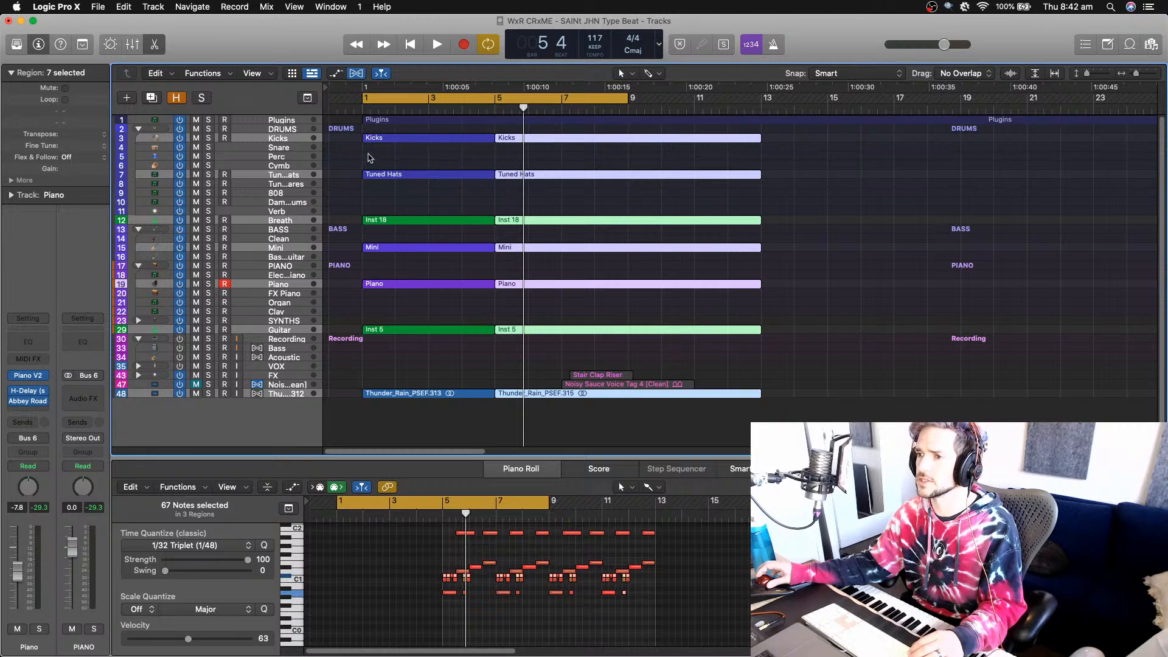
- Delete the bars 1–4 regions on Kicks, Tuned Hats, Breath, Mini, Piano and Thunder_Rain, leaving only the guitar as intro
{"action": "left_click", "coordinate": [401, 138]}
{"action": "left_click_drag", "start_coordinate": [401, 172], "coordinate": [397, 243]}
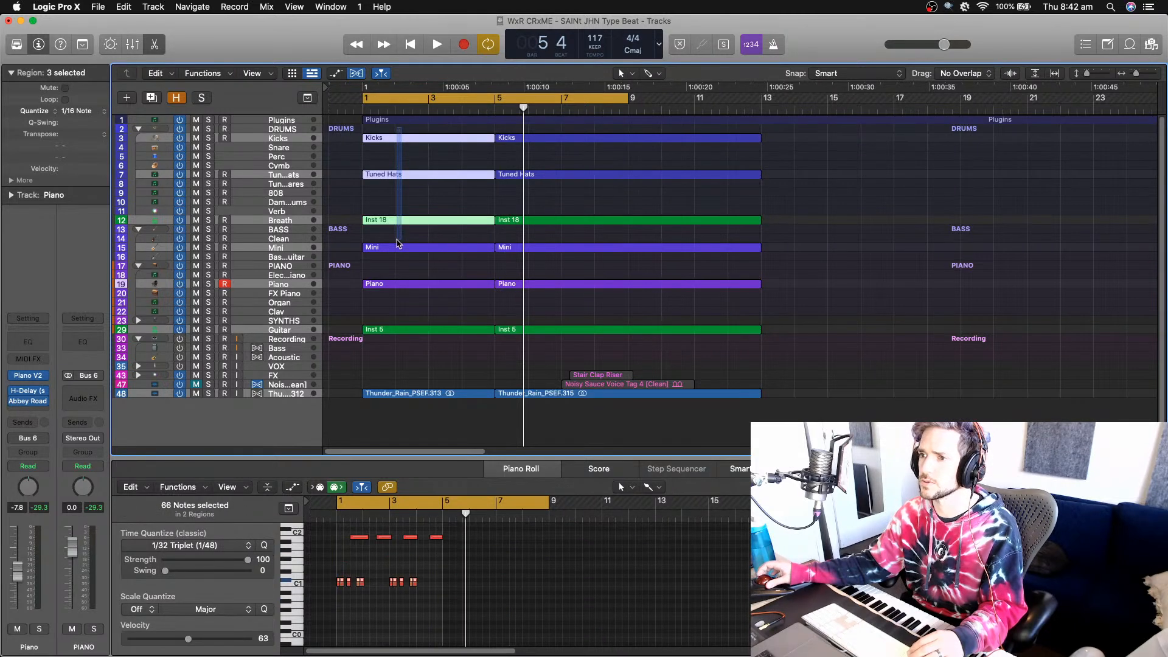
{"action": "left_click_drag", "start_coordinate": [401, 286], "coordinate": [401, 289]}
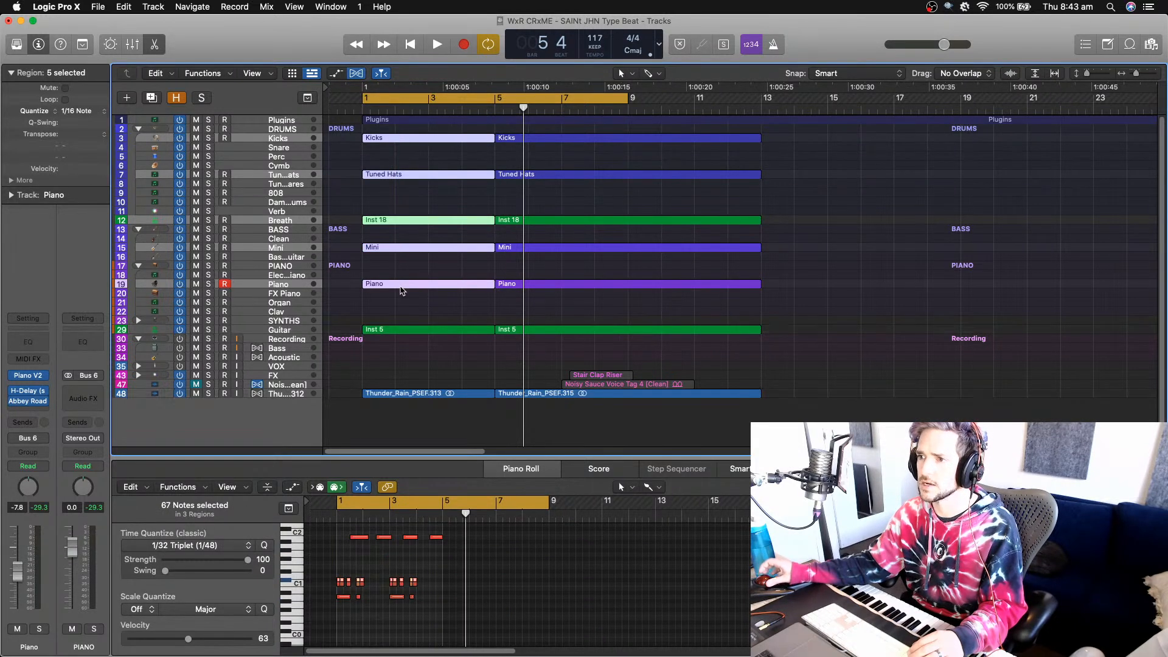
{"action": "key", "text": "Delete"}
{"action": "left_click", "coordinate": [426, 393]}
{"action": "key", "text": "Delete"}
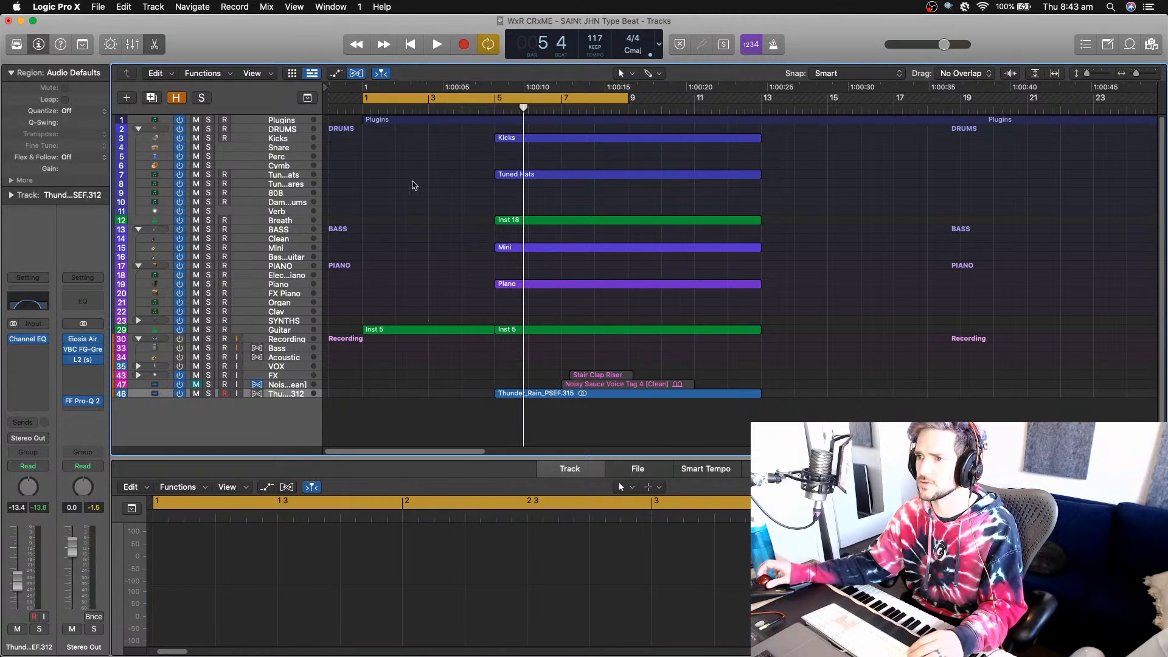
- Play the arrangement from bar 1 through the intro into the beat with cycle mode switched off
{"action": "key", "text": "space"}
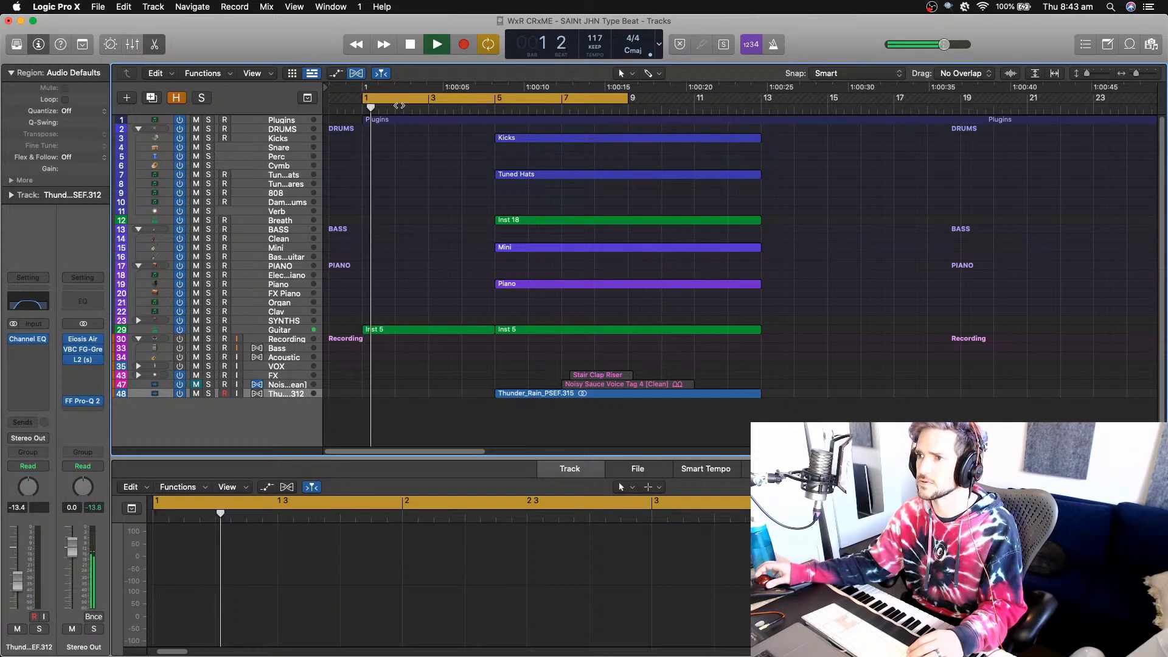
{"action": "left_click", "coordinate": [399, 101]}
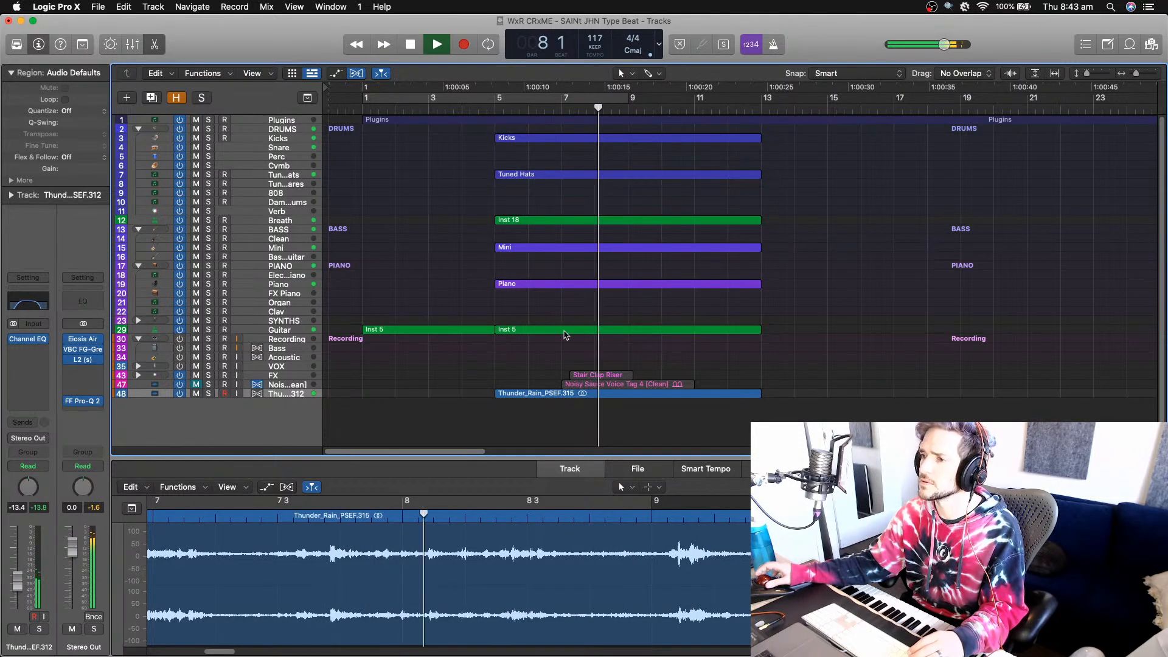
- Repeat the seven regions that start at bar 5 so the copies start at bar 13
{"action": "key", "text": "super+Left"}
{"action": "key", "text": "super+Left"}
{"action": "key", "text": "super+Up"}
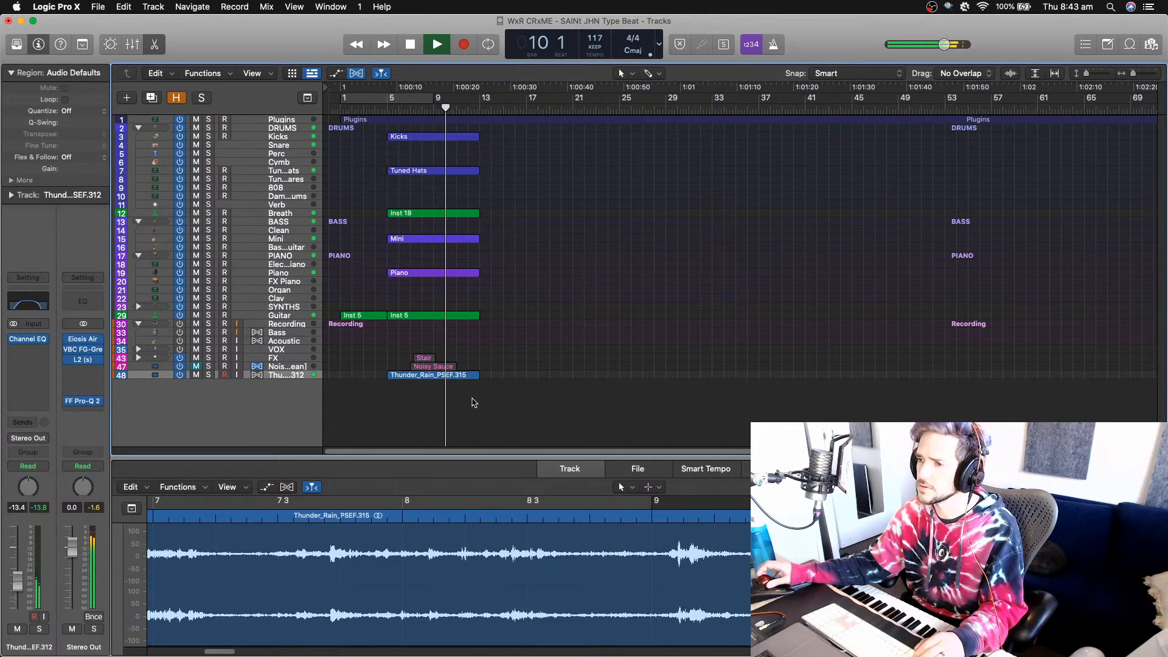
{"action": "left_click_drag", "start_coordinate": [473, 398], "coordinate": [482, 128]}
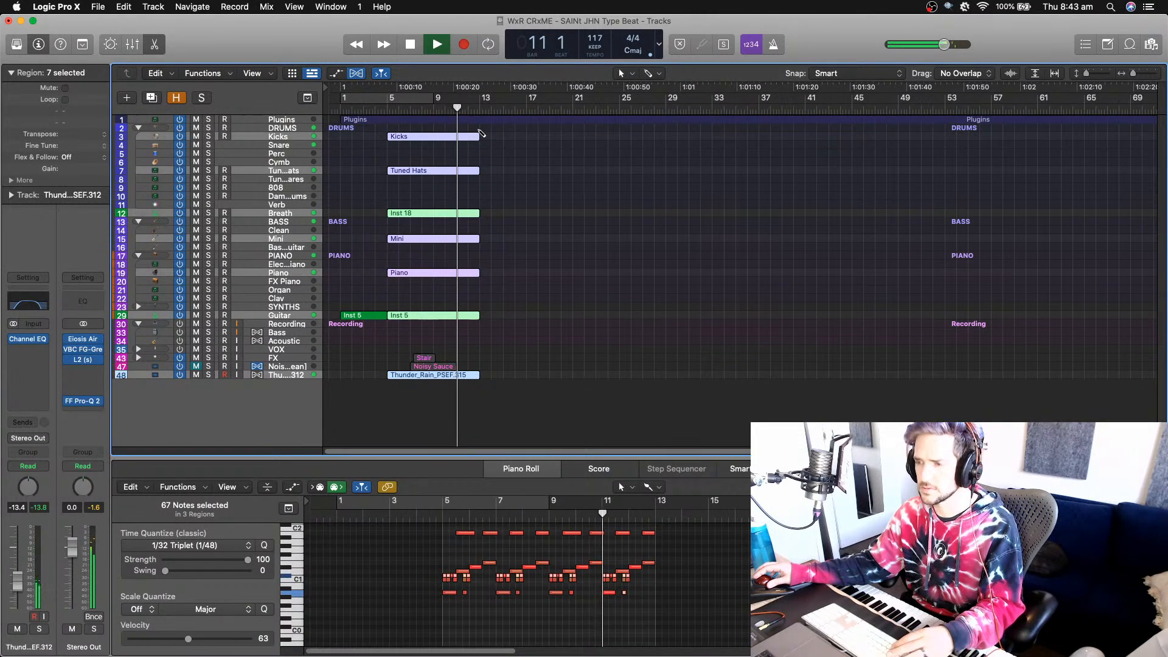
{"action": "key", "text": "super+r"}
{"action": "left_click", "coordinate": [506, 199]}
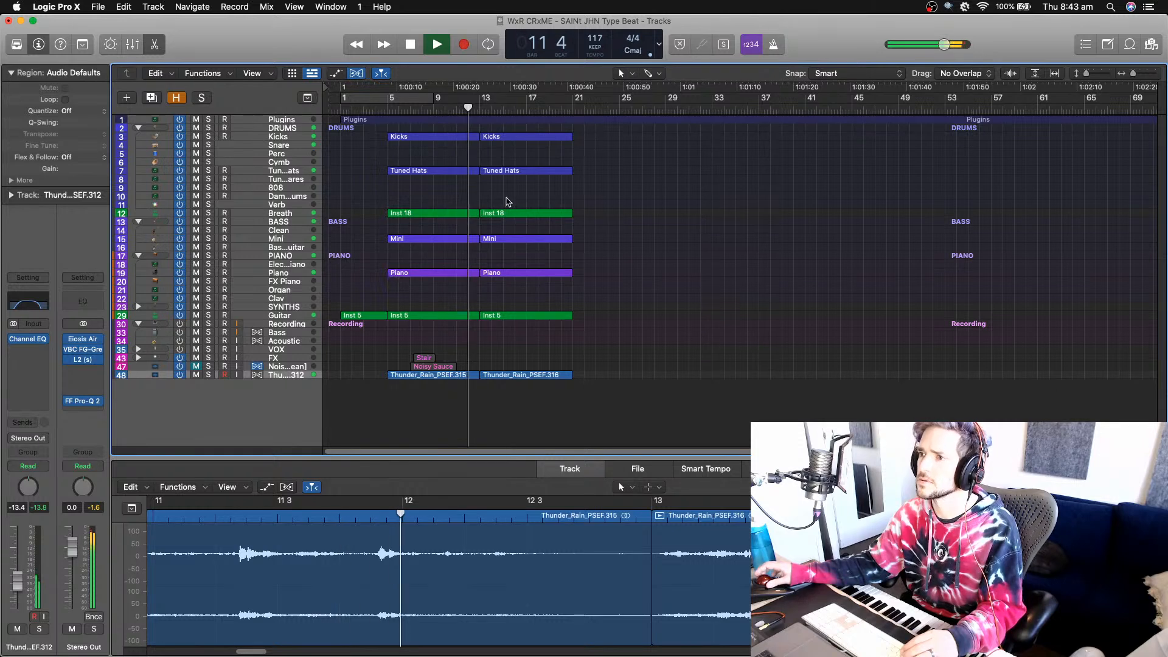
- Remove the Tuned Hats, Piano and Inst 18 regions from the section starting at bar 13
{"action": "left_click", "coordinate": [517, 172]}
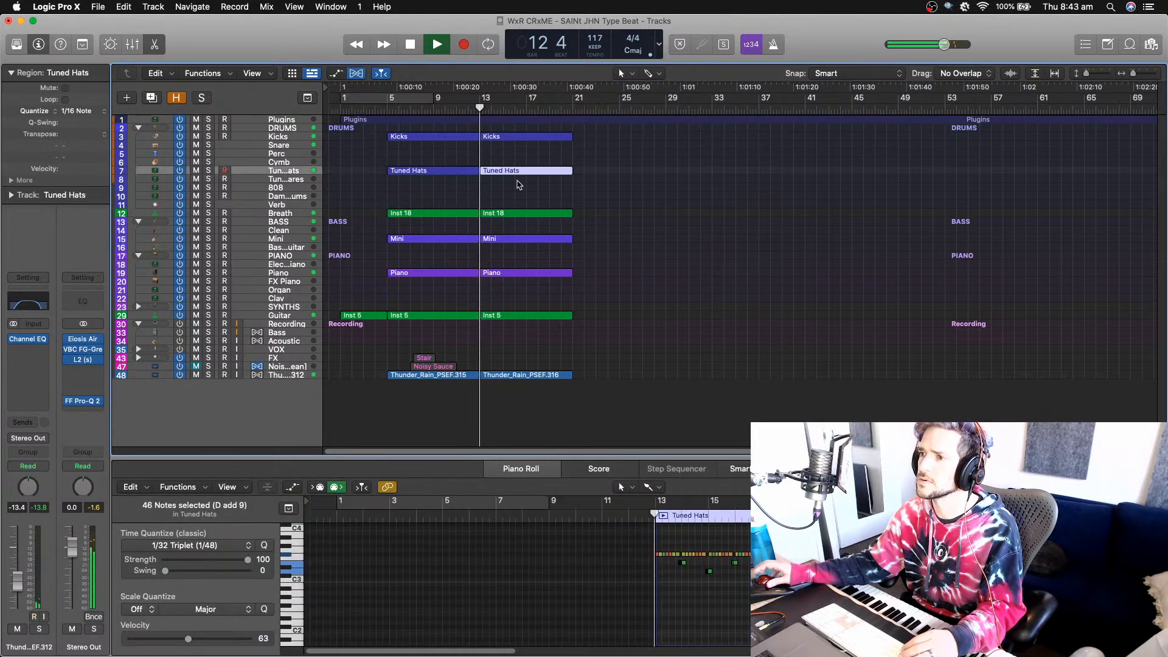
{"action": "key", "text": "Delete"}
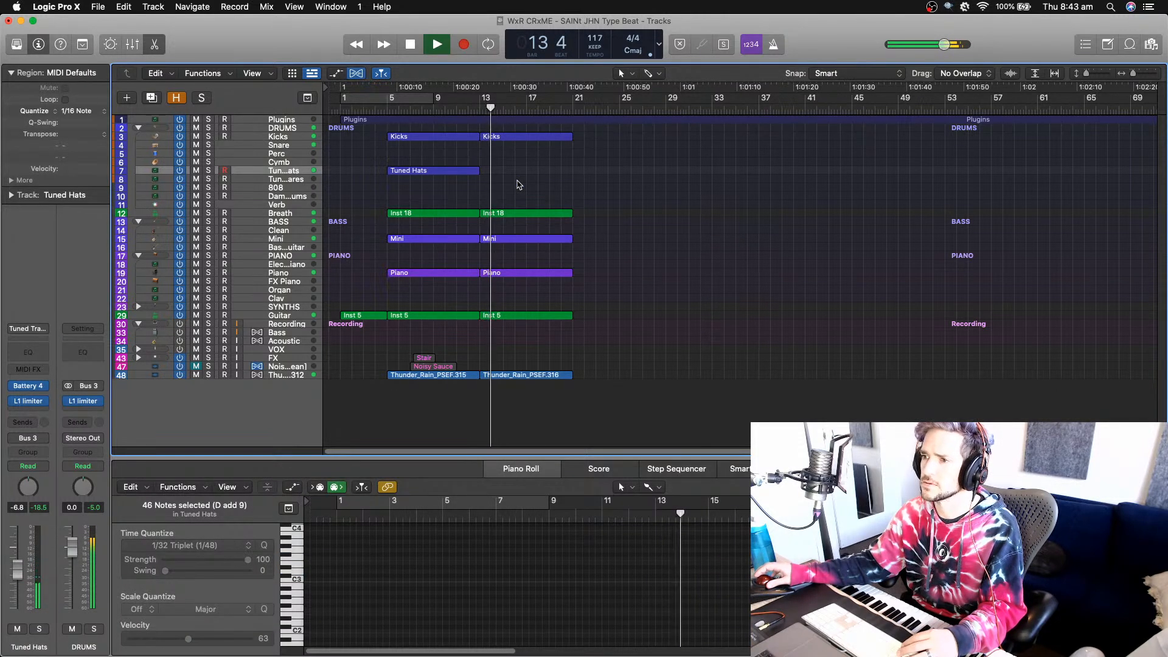
{"action": "left_click", "coordinate": [515, 271]}
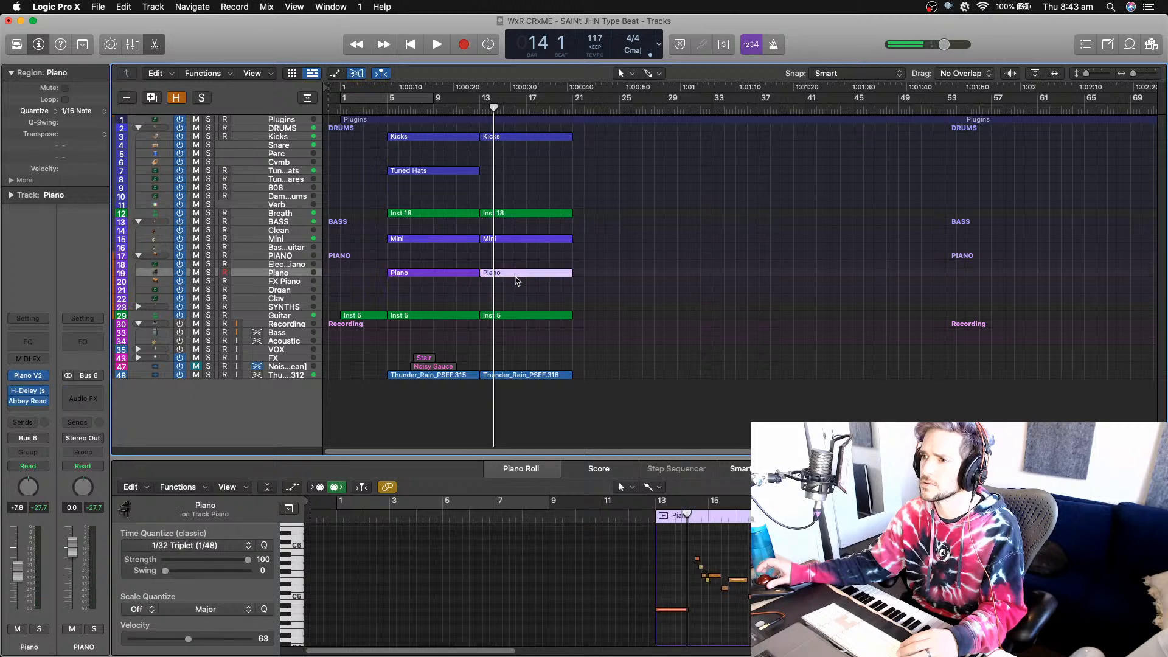
{"action": "key", "text": "Delete"}
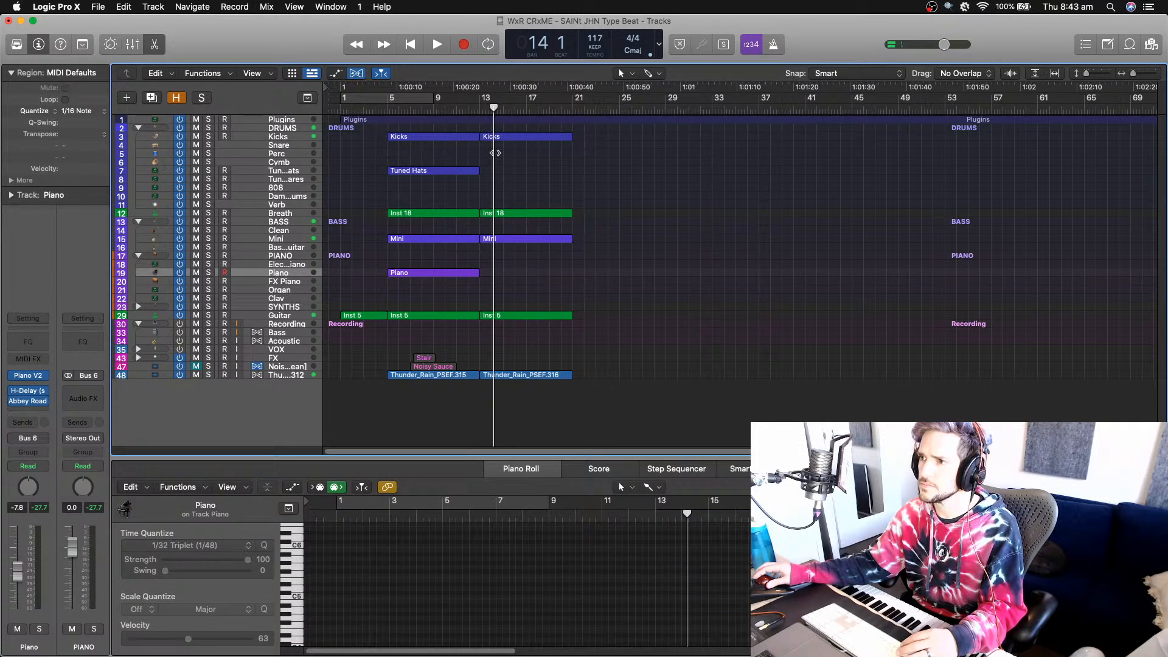
{"action": "left_click", "coordinate": [521, 214]}
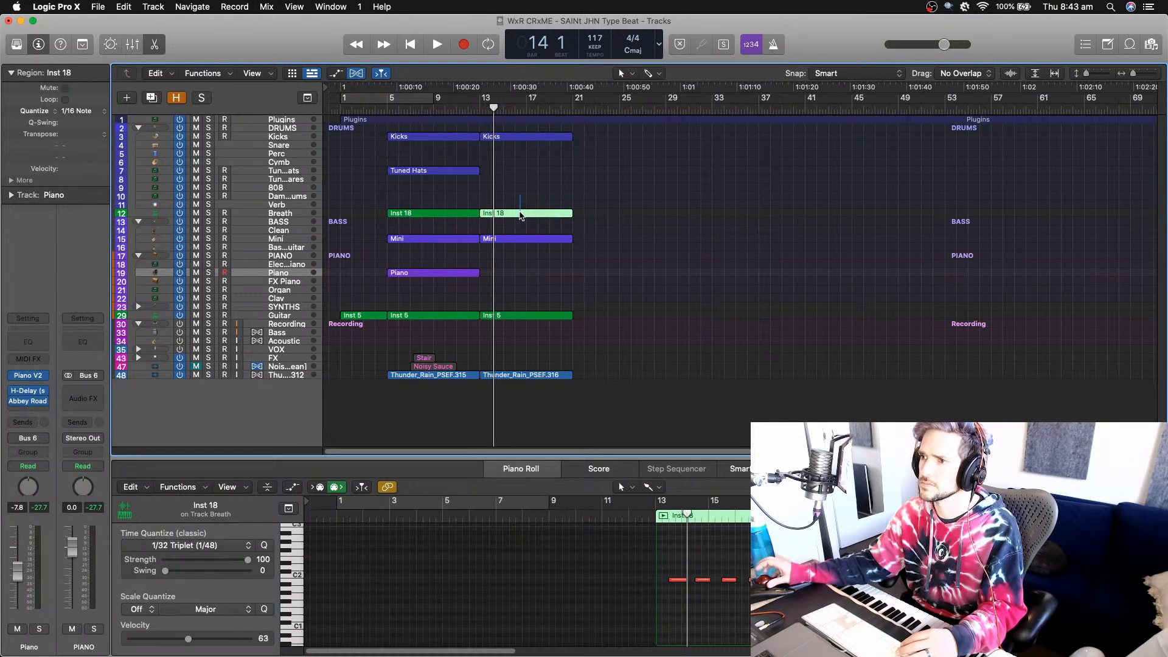
{"action": "key", "text": "Delete"}
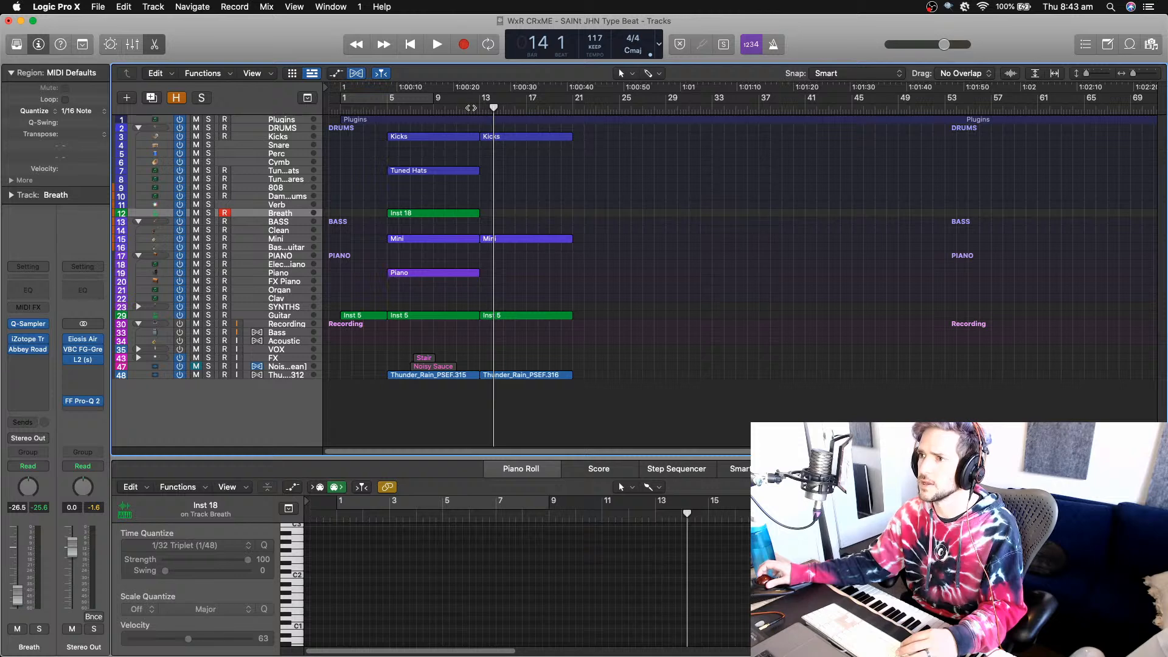
- Listen to the stripped-down section from bar 13, replaying it from its start
{"action": "left_click", "coordinate": [471, 108]}
{"action": "key", "text": "space"}
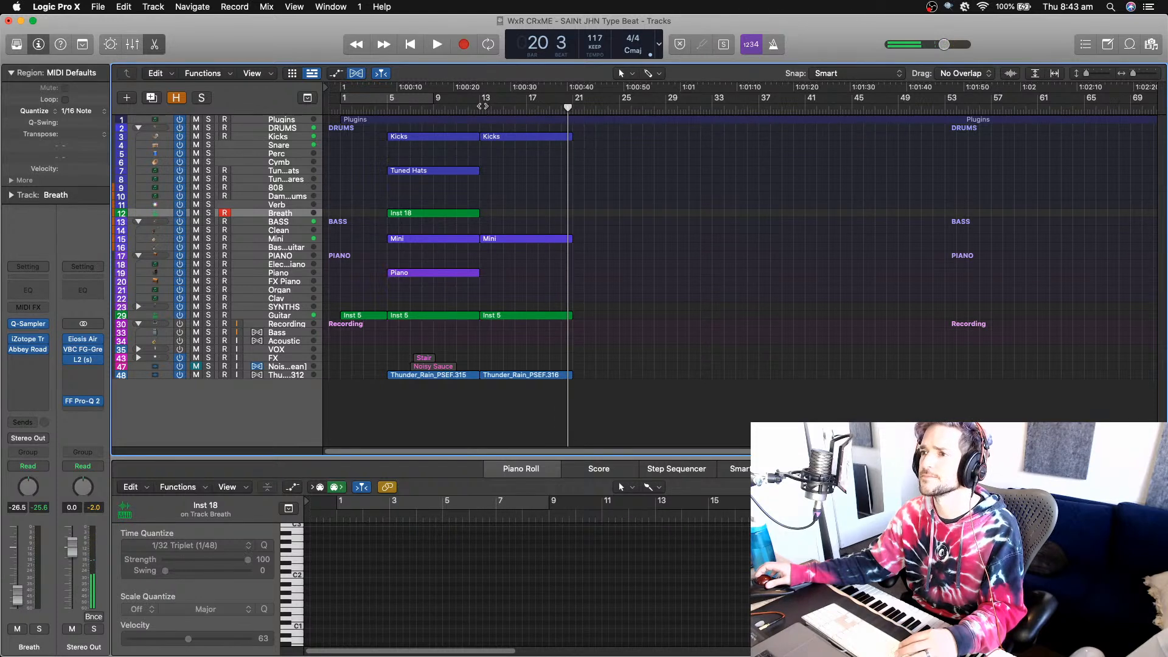
{"action": "left_click", "coordinate": [482, 106]}
{"action": "key", "text": "space"}
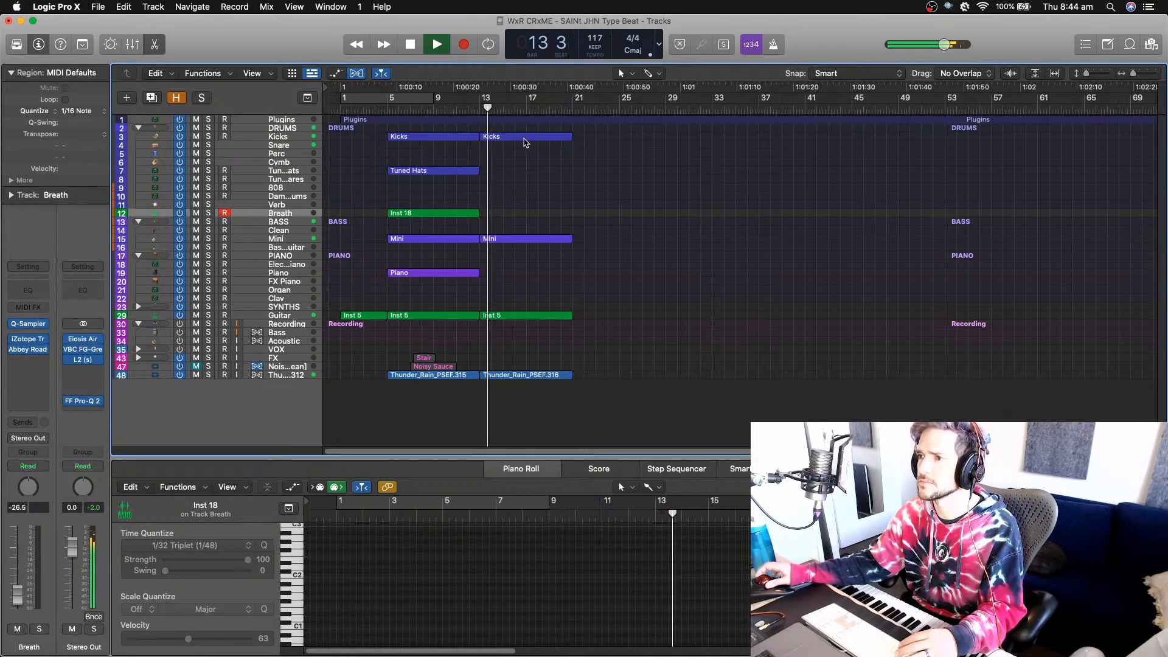
{"action": "key", "text": "space"}
- Show the bar 13 Kicks region's notes in an enlarged Piano Roll and cycle playback from bar 13 to bar 21
{"action": "left_click", "coordinate": [526, 138]}
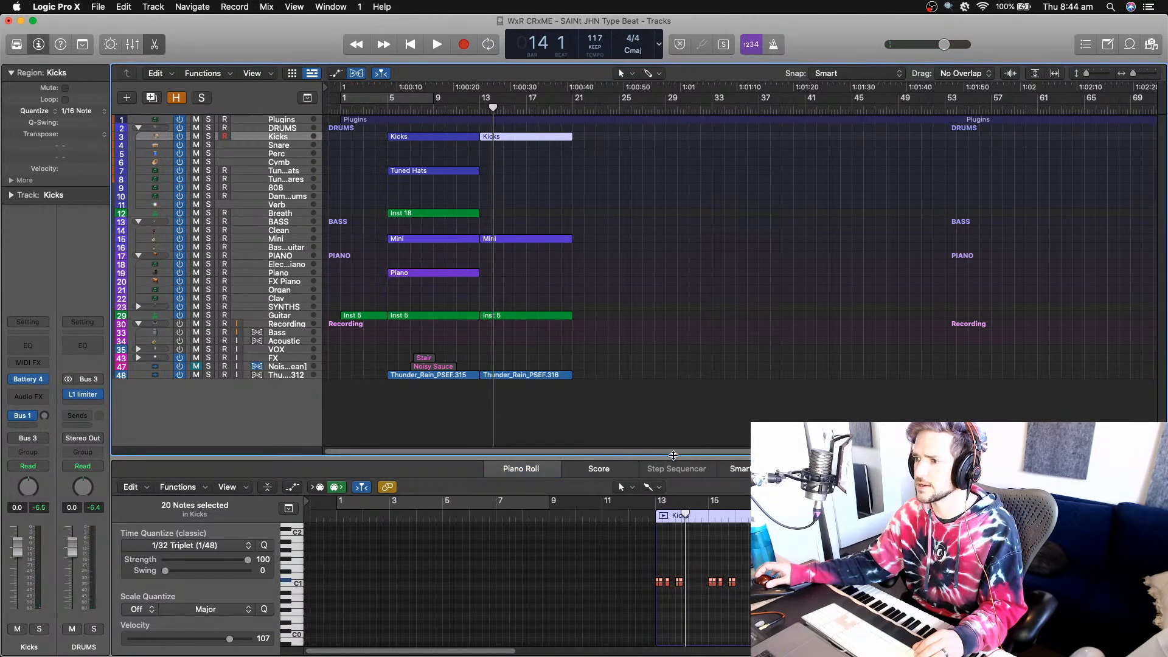
{"action": "left_click_drag", "start_coordinate": [673, 455], "coordinate": [676, 318]}
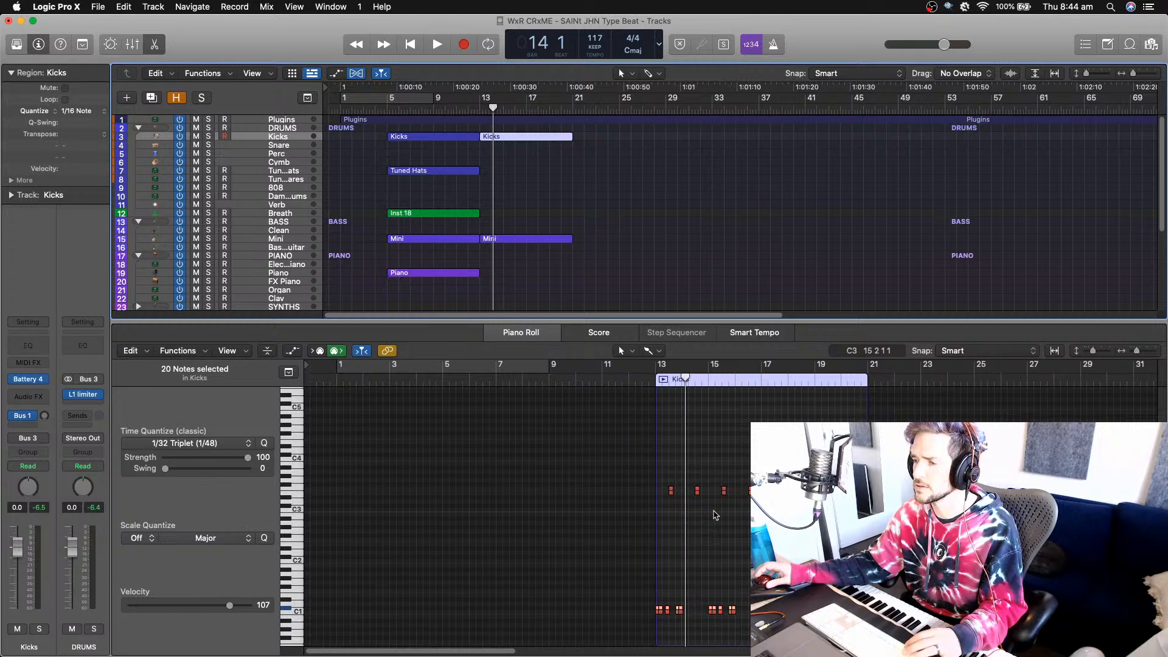
{"action": "key", "text": "space"}
{"action": "left_click_drag", "start_coordinate": [479, 103], "coordinate": [571, 107]}
{"action": "key", "text": "space"}
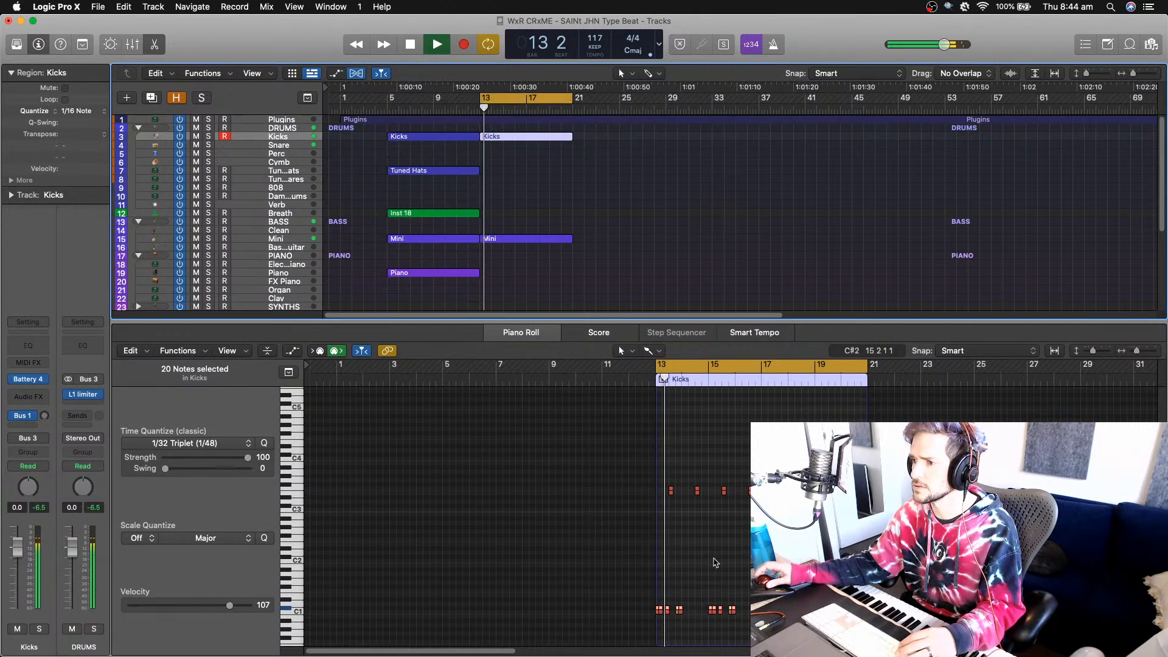
- Delete the two stacked upper notes in bar 14 of the Kicks region and play the cycled section
{"action": "left_click", "coordinate": [698, 498]}
{"action": "left_click_drag", "start_coordinate": [699, 498], "coordinate": [703, 512]}
{"action": "key", "text": "Delete"}
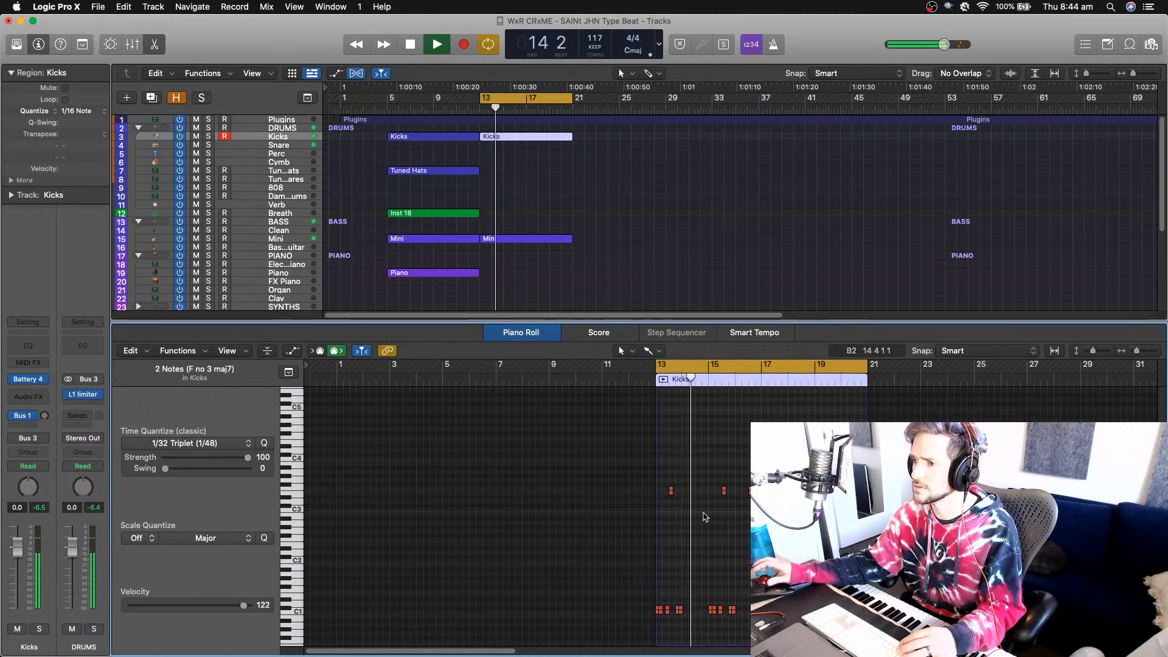
{"action": "scroll", "coordinate": [703, 512], "scroll_direction": "down", "scroll_amount": 3}
{"action": "key", "text": "space"}
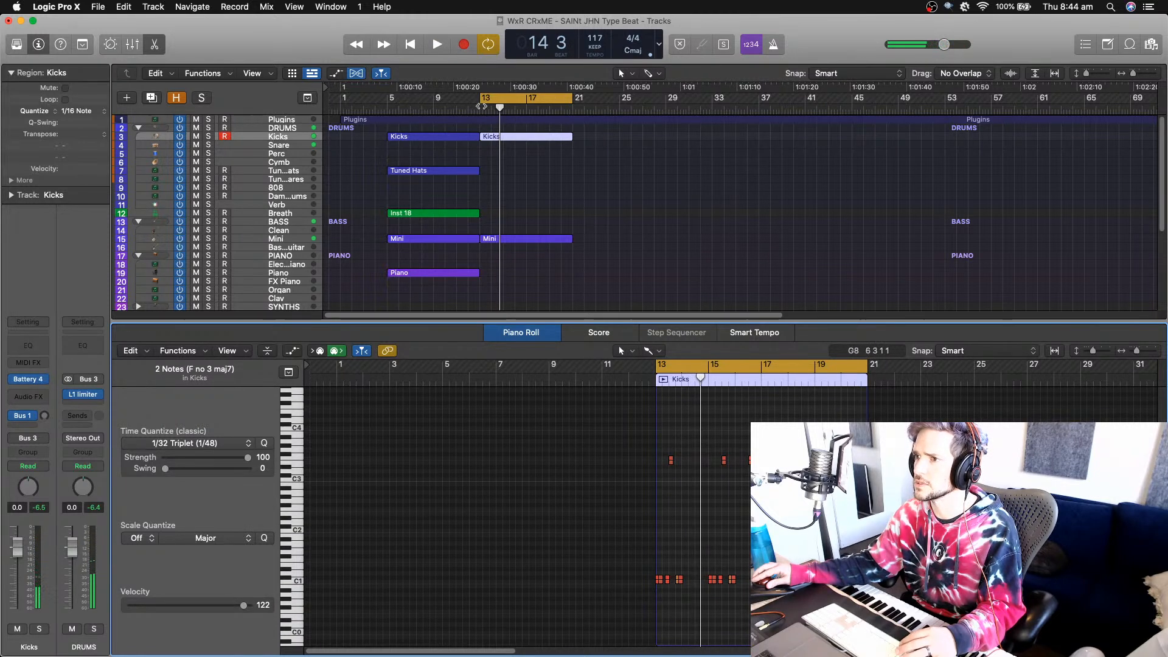
{"action": "key", "text": "space"}
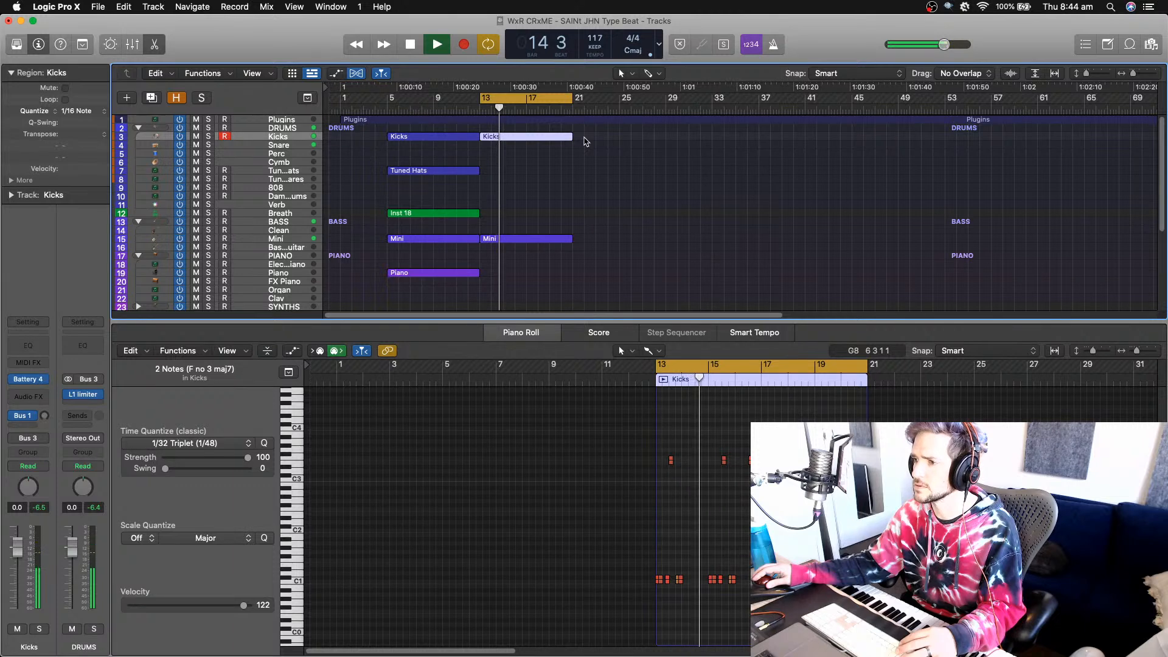
{"action": "left_click", "coordinate": [745, 449]}
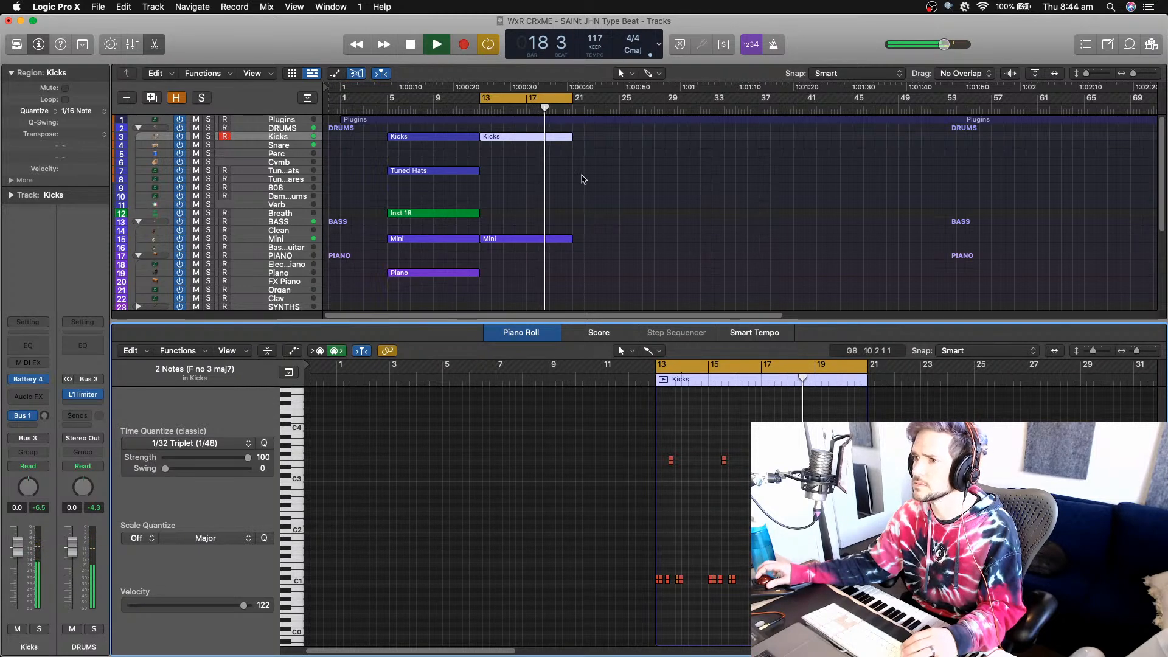
- Recolor the bar 13 Kicks region with a slightly different violet shade to mark it as a variation
{"action": "key", "text": "alt+c"}
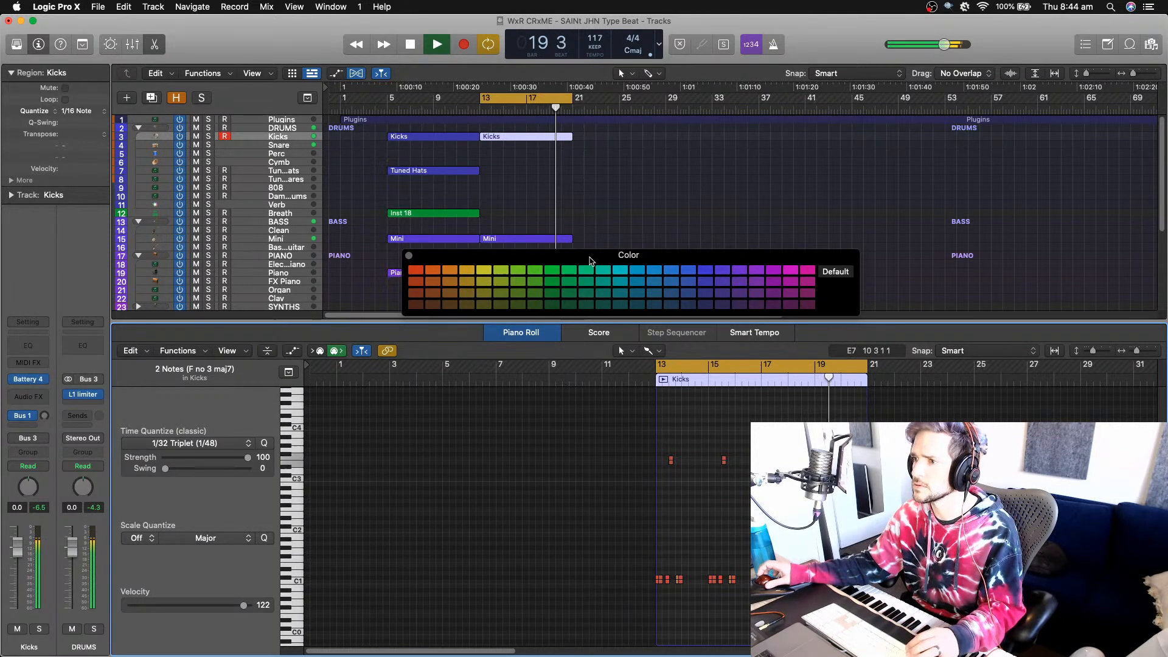
{"action": "left_click", "coordinate": [521, 142]}
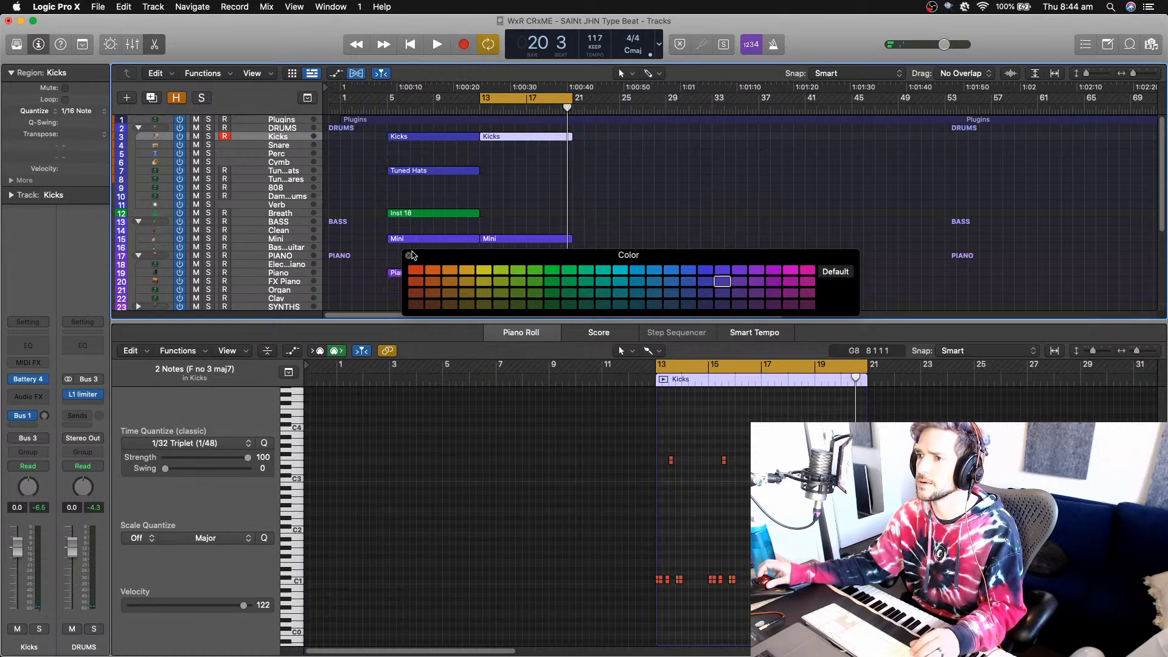
{"action": "left_click", "coordinate": [411, 255]}
- Copy the bar 13 Kicks region and the bar 5 Tuned Hats region to bar 21
{"action": "left_click_drag", "start_coordinate": [523, 142], "coordinate": [616, 144]}
{"action": "left_click", "coordinate": [589, 175]}
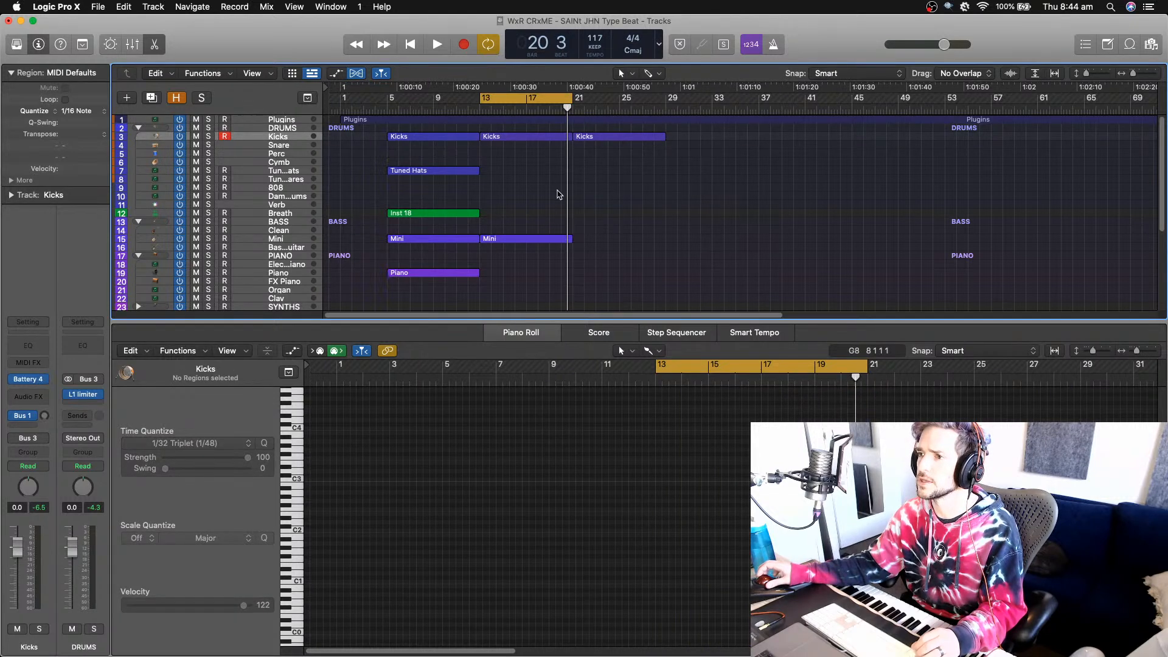
{"action": "left_click_drag", "start_coordinate": [438, 214], "coordinate": [627, 213]}
{"action": "left_click_drag", "start_coordinate": [429, 175], "coordinate": [616, 177]}
- Turn off cycle mode and play the arrangement from bar 13
{"action": "left_click", "coordinate": [491, 102]}
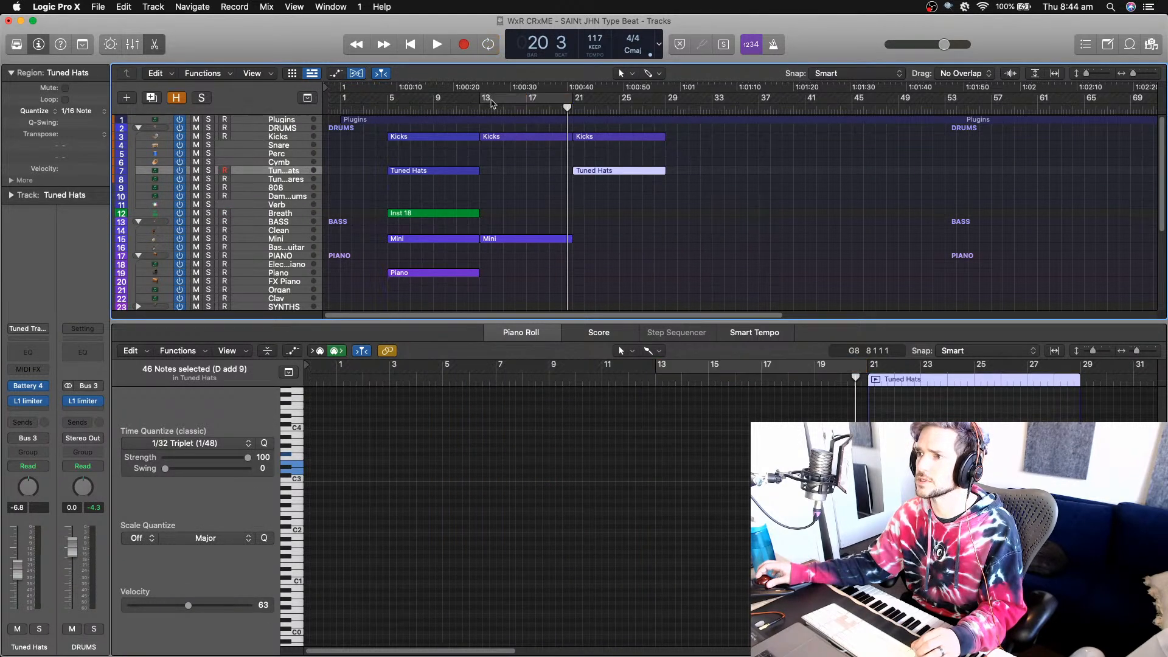
{"action": "left_click", "coordinate": [482, 109]}
{"action": "key", "text": "space"}
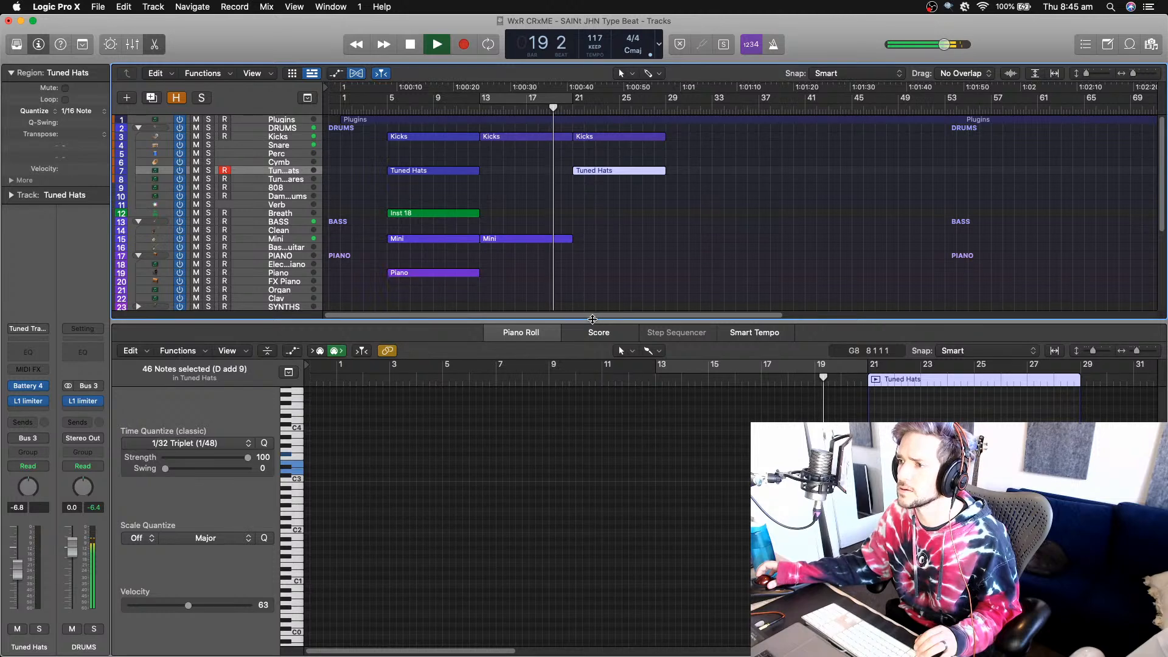
- Repeat the bar 13 Guitar and Thunder_Rain regions at bar 21
{"action": "left_click_drag", "start_coordinate": [592, 319], "coordinate": [597, 633]}
{"action": "left_click_drag", "start_coordinate": [542, 291], "coordinate": [521, 406]}
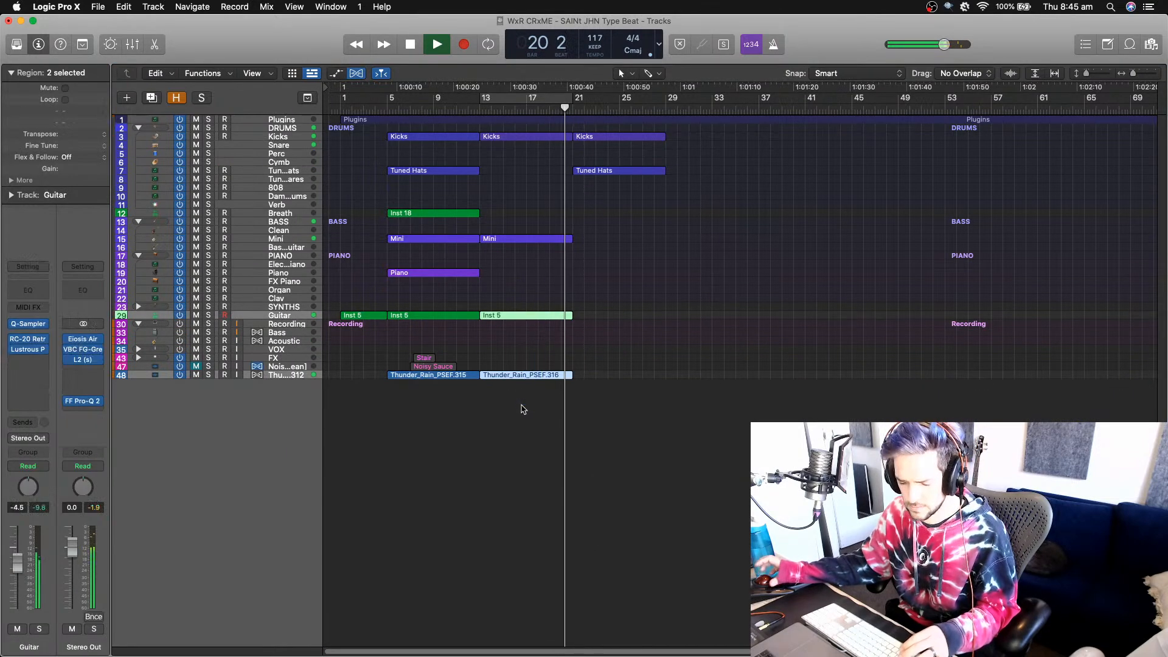
{"action": "key", "text": "super+r"}
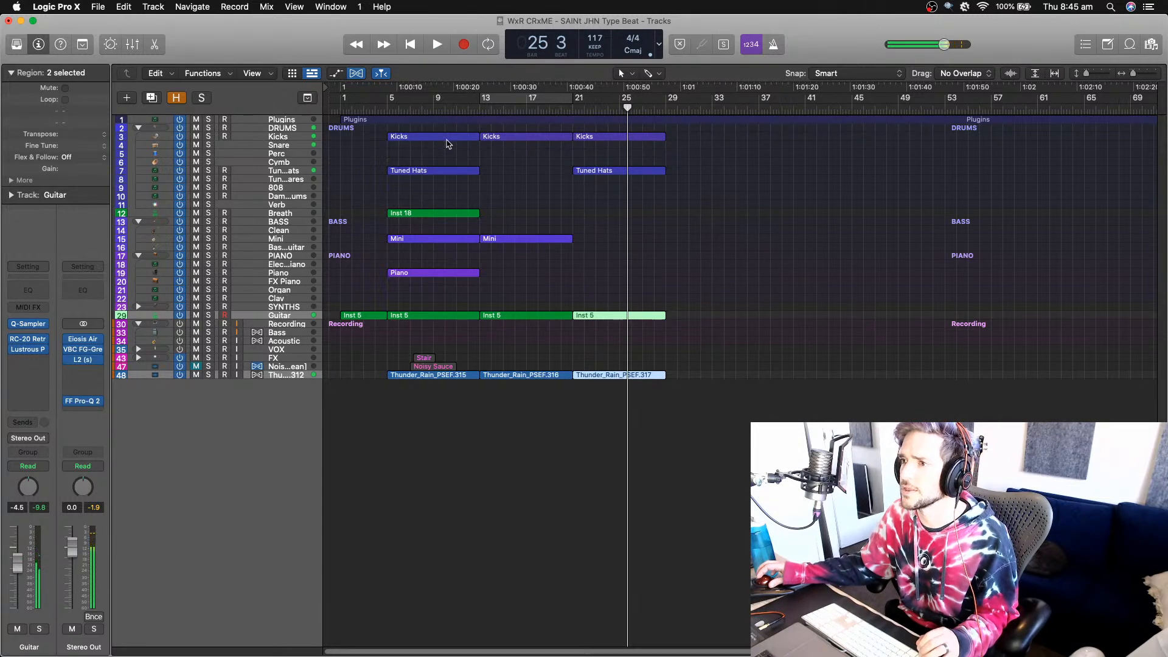
- Replace the bar 21 Kicks region with a copy of the bar 5 one, and listen through the transition into that section
{"action": "left_click_drag", "start_coordinate": [447, 144], "coordinate": [630, 145]}
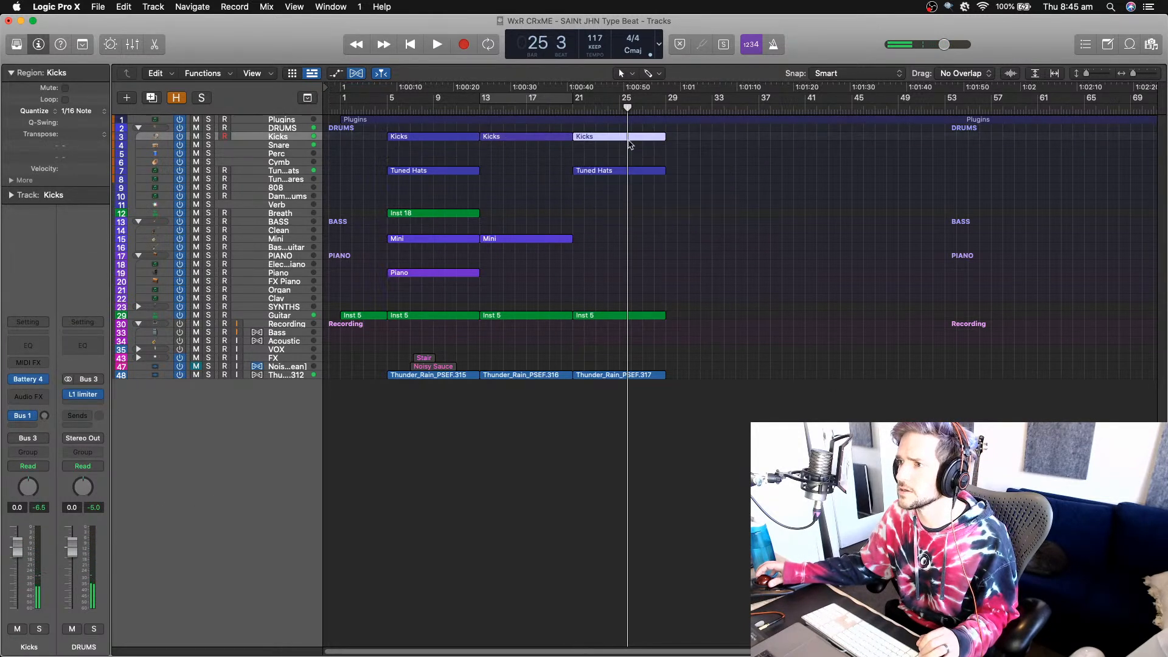
{"action": "left_click", "coordinate": [558, 110]}
{"action": "key", "text": "space"}
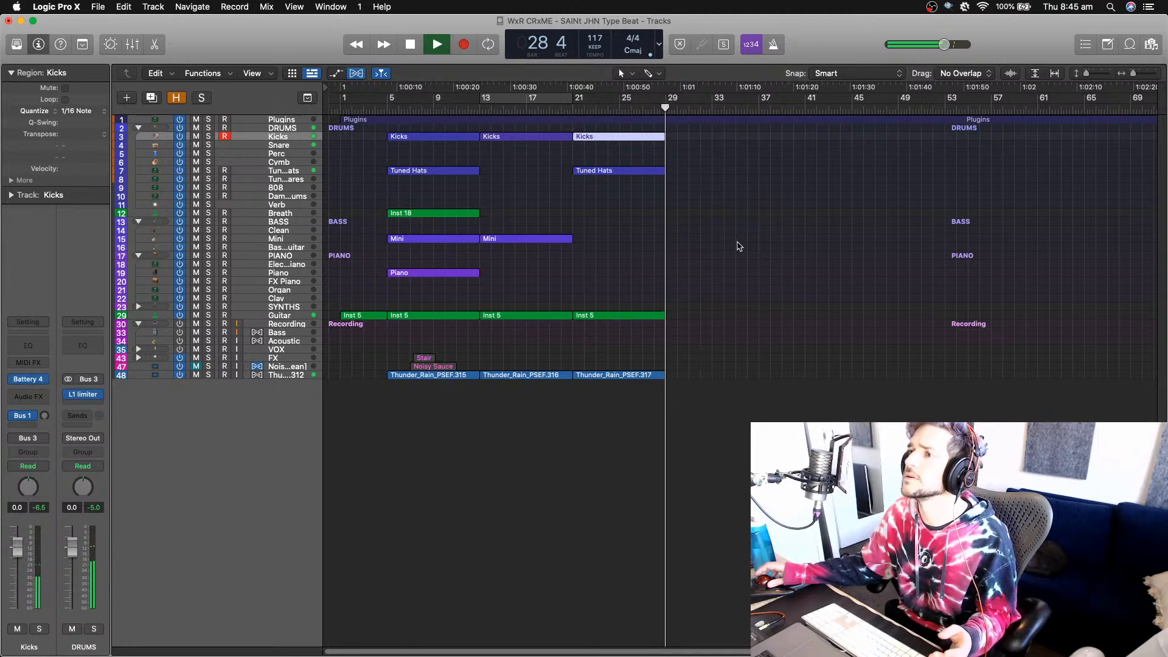
{"action": "key", "text": "space"}
- Copy the bar 5 Piano region and the bar 21 Thunder_Rain region to bar 29, and place the playhead there
{"action": "left_click", "coordinate": [436, 273]}
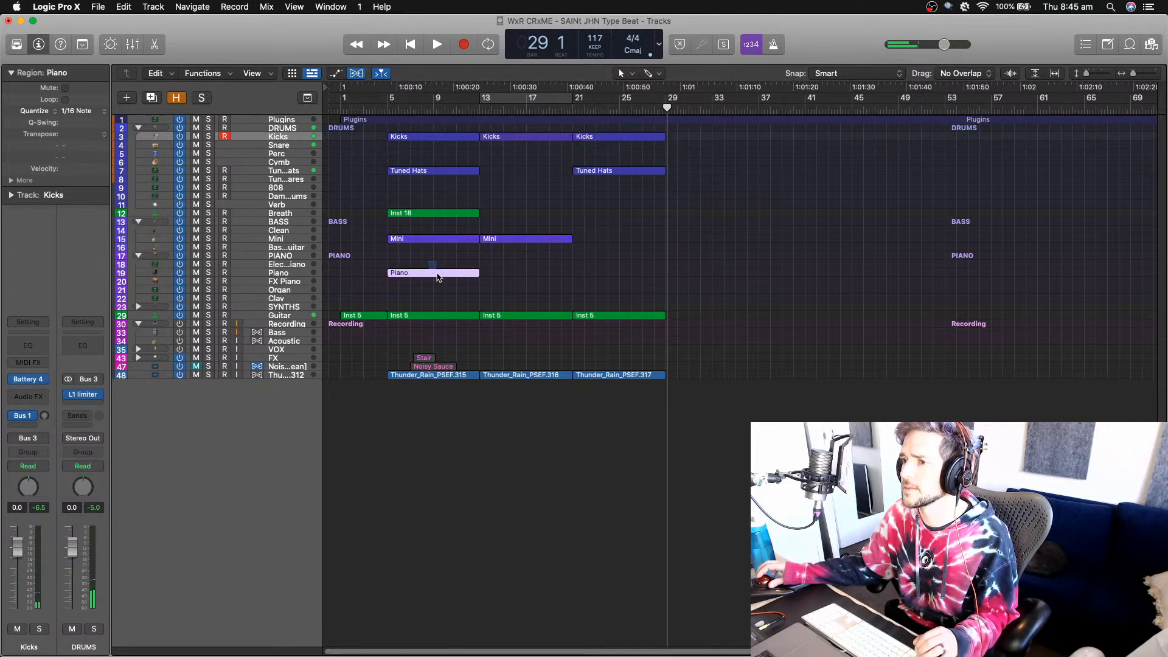
{"action": "left_click_drag", "start_coordinate": [437, 277], "coordinate": [714, 277]}
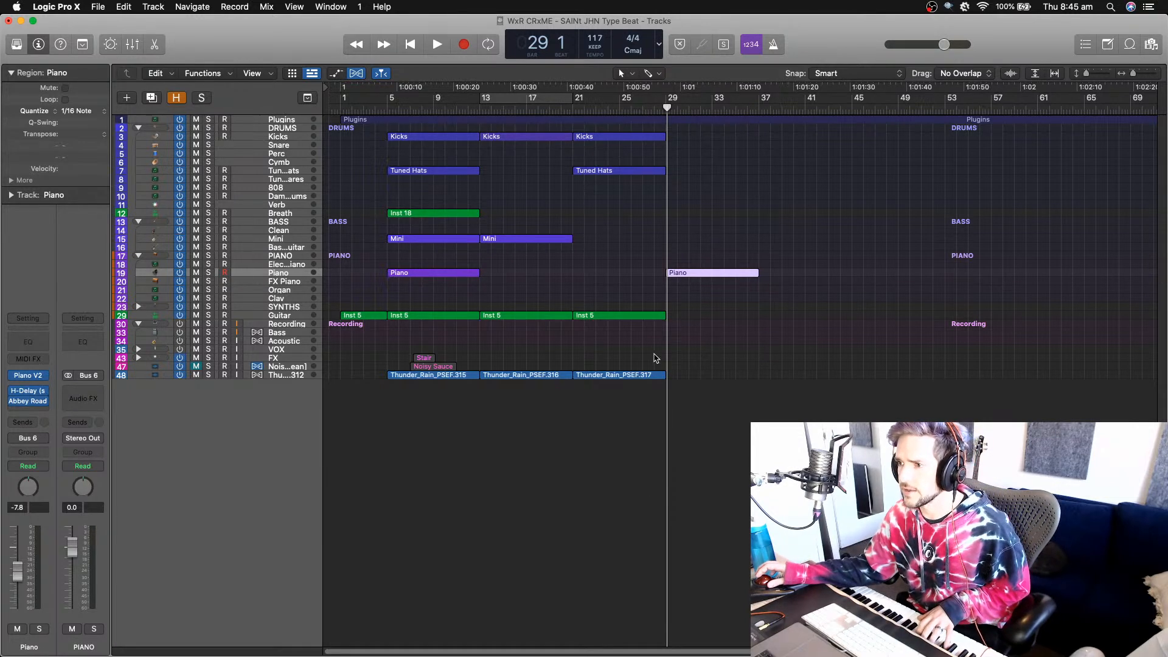
{"action": "left_click_drag", "start_coordinate": [633, 376], "coordinate": [730, 380]}
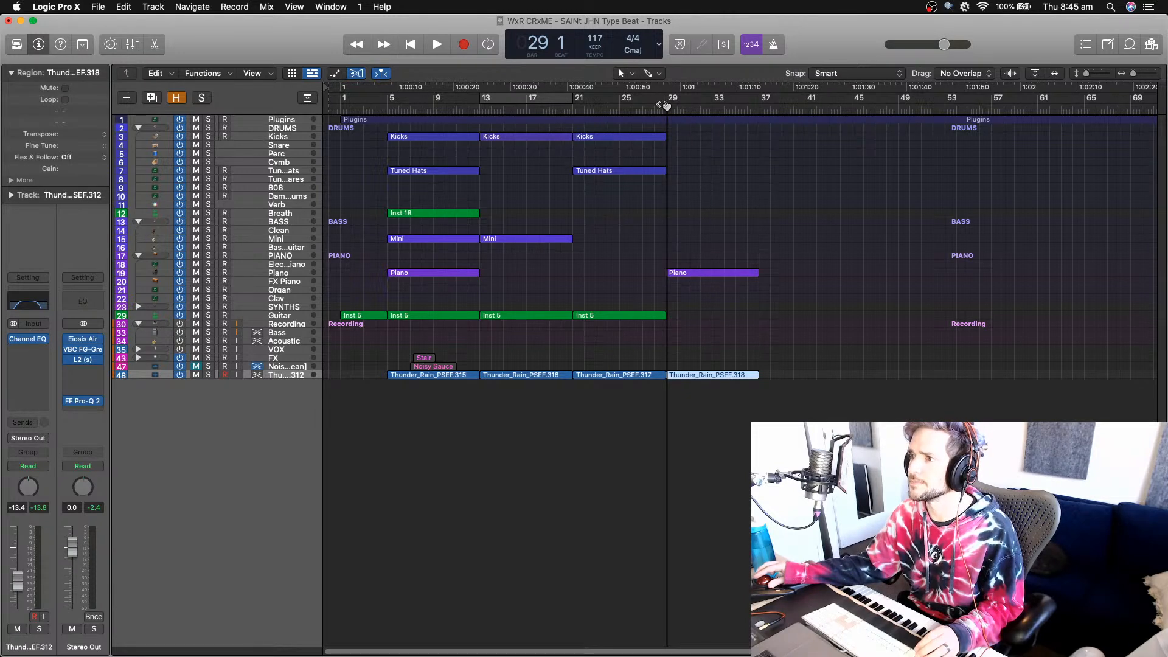
{"action": "left_click", "coordinate": [665, 107]}
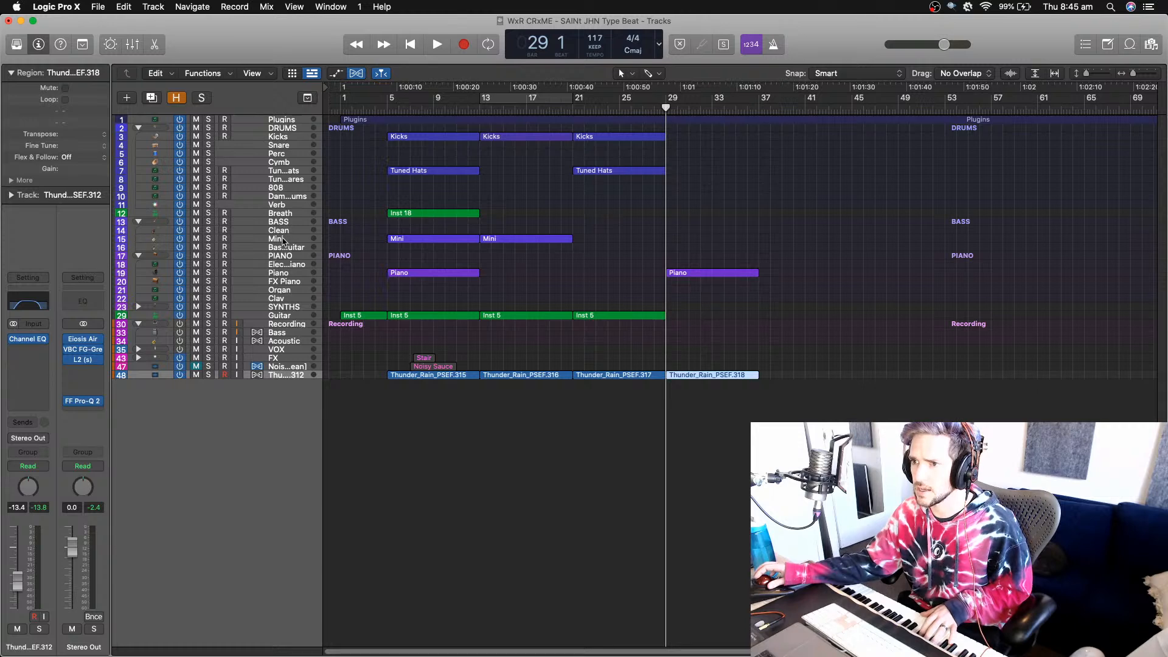
- Select the Mini bass track, set the cycle range from bar 29 to 37, and rehearse a bass line over the loop
{"action": "left_click", "coordinate": [282, 241]}
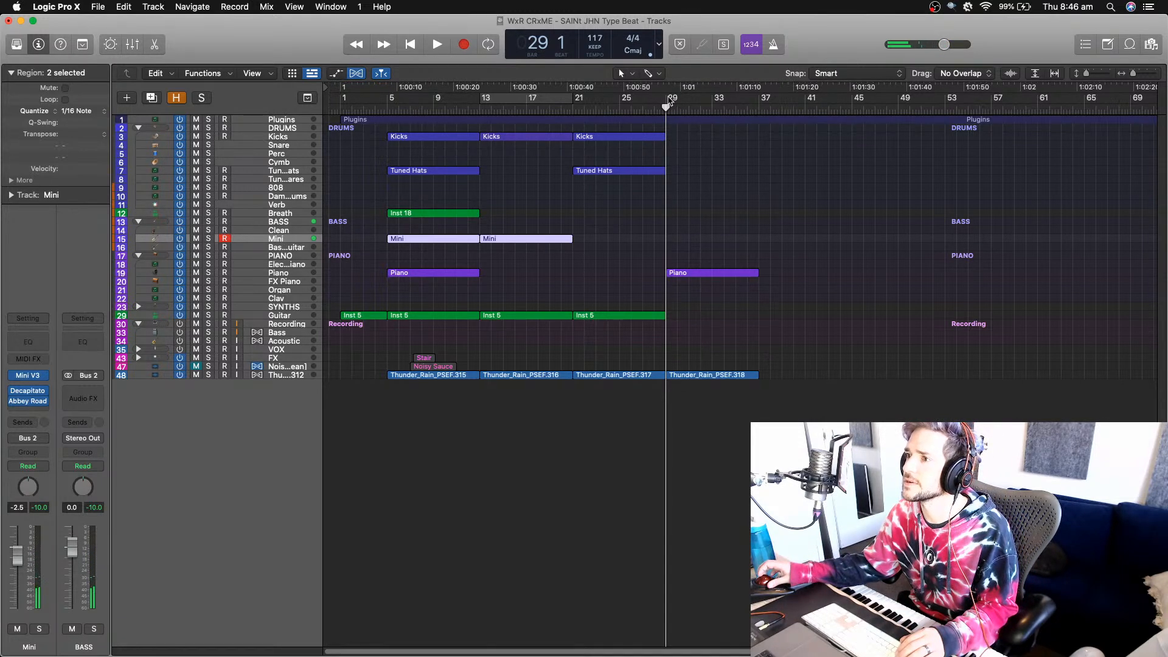
{"action": "left_click_drag", "start_coordinate": [668, 99], "coordinate": [759, 103]}
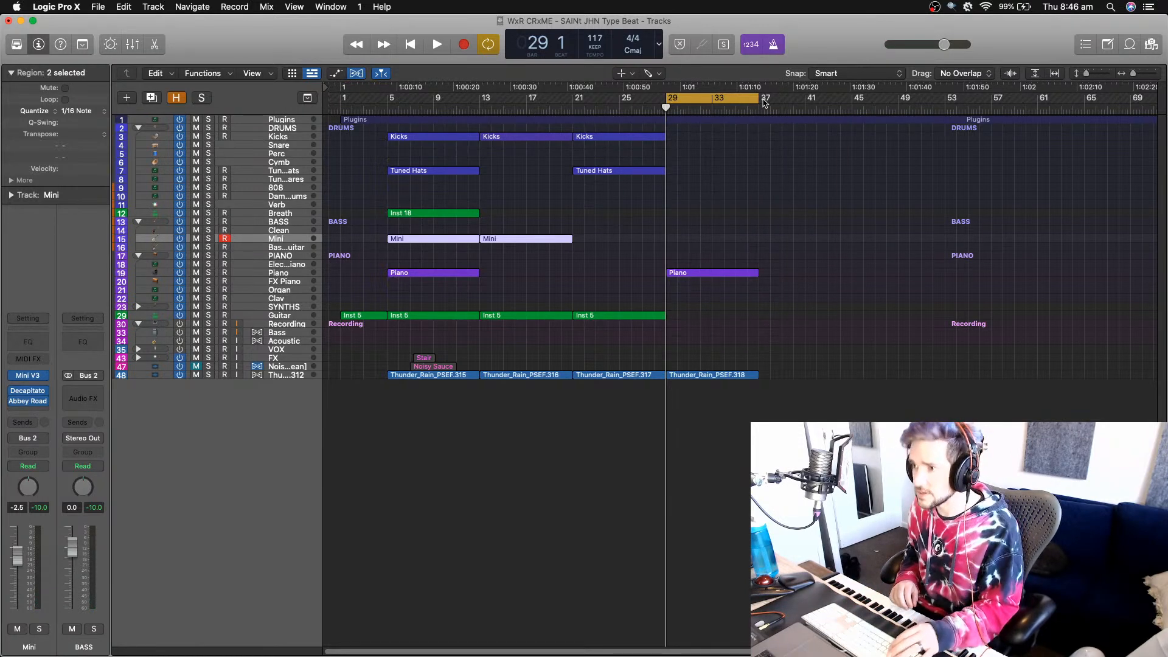
{"action": "key", "text": "space"}
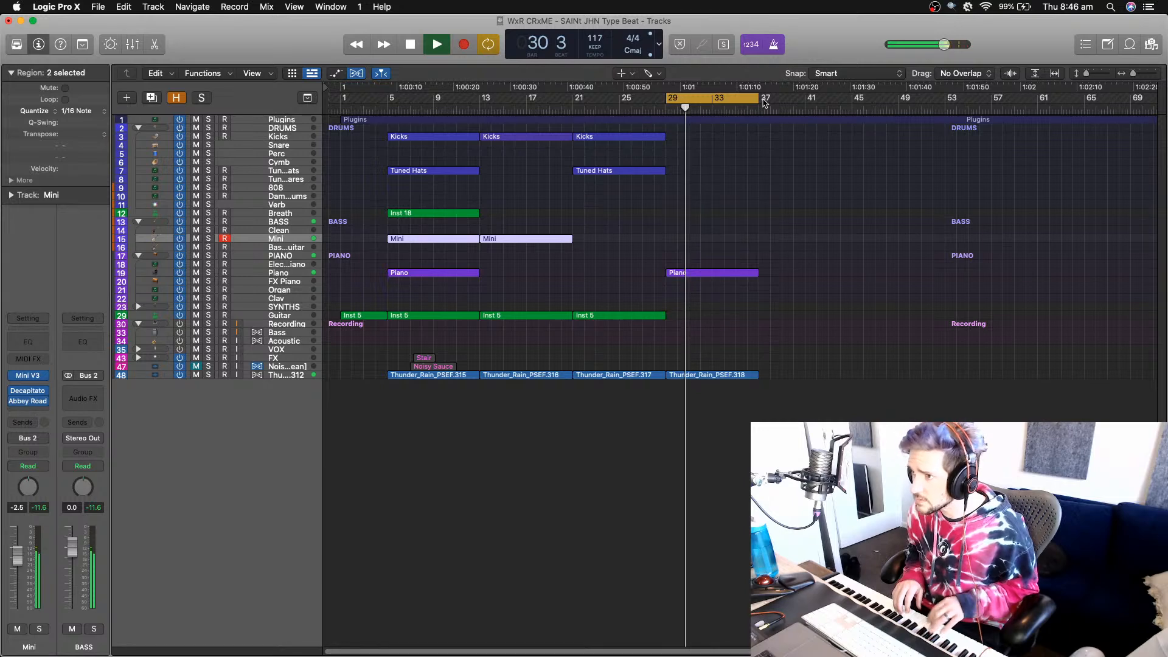
{"action": "key", "text": "space"}
- Try recording bass takes on the Mini track from bar 29, undoing each take
{"action": "key", "text": "r"}
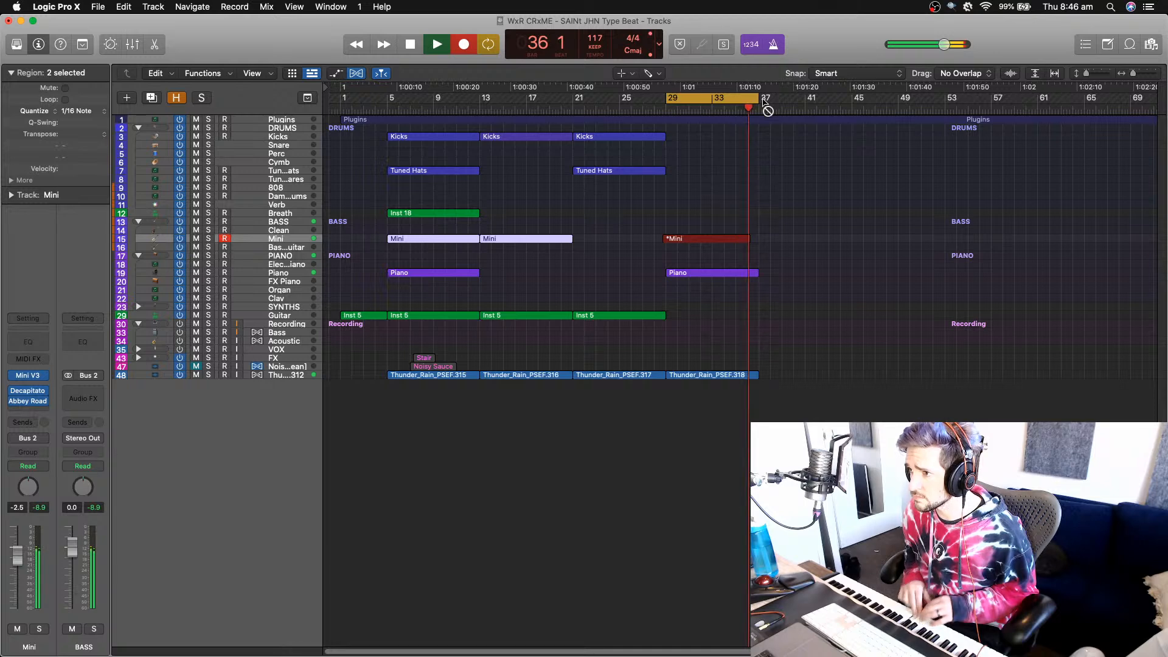
{"action": "key", "text": "space"}
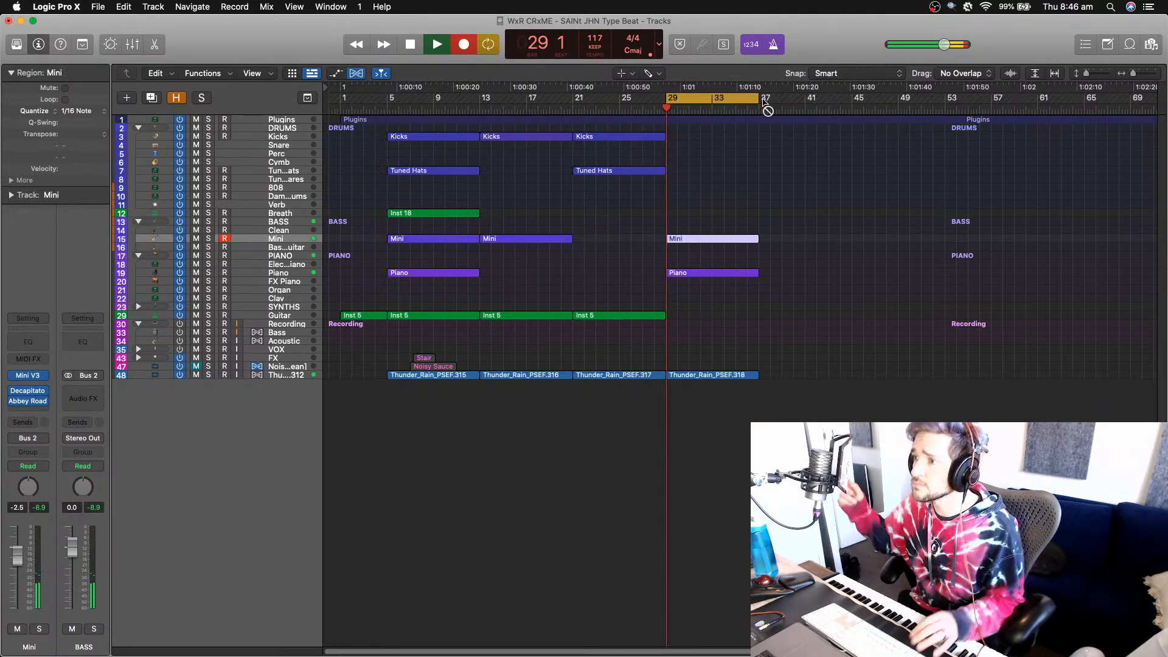
{"action": "key", "text": "space"}
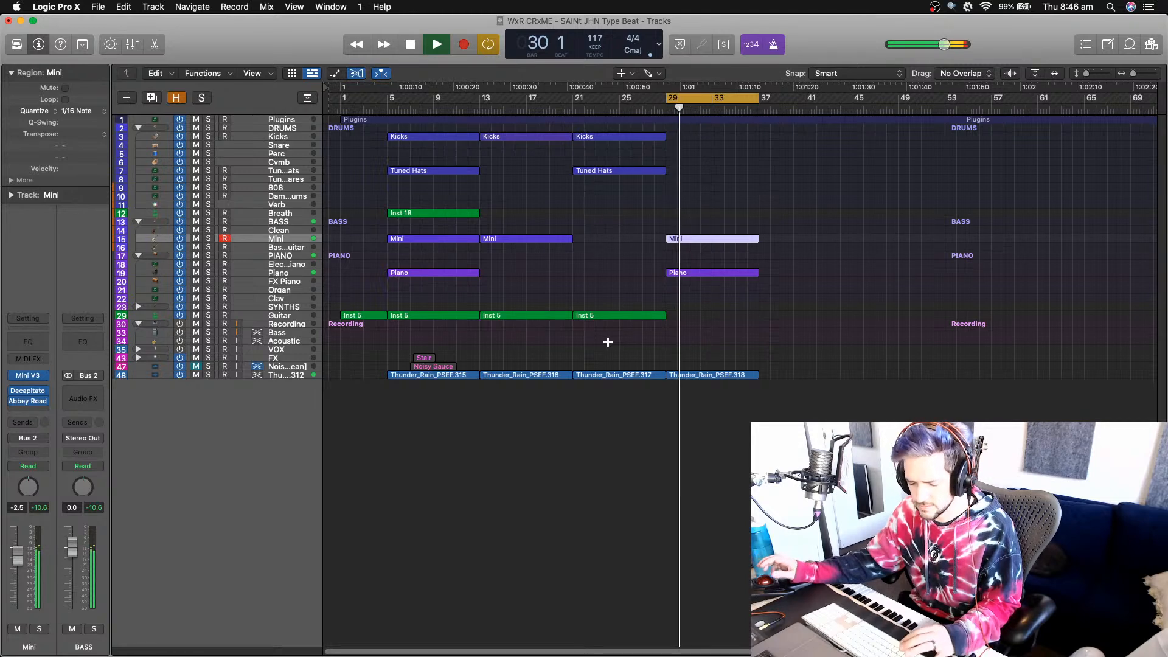
{"action": "key", "text": "space"}
{"action": "key", "text": "super+z"}
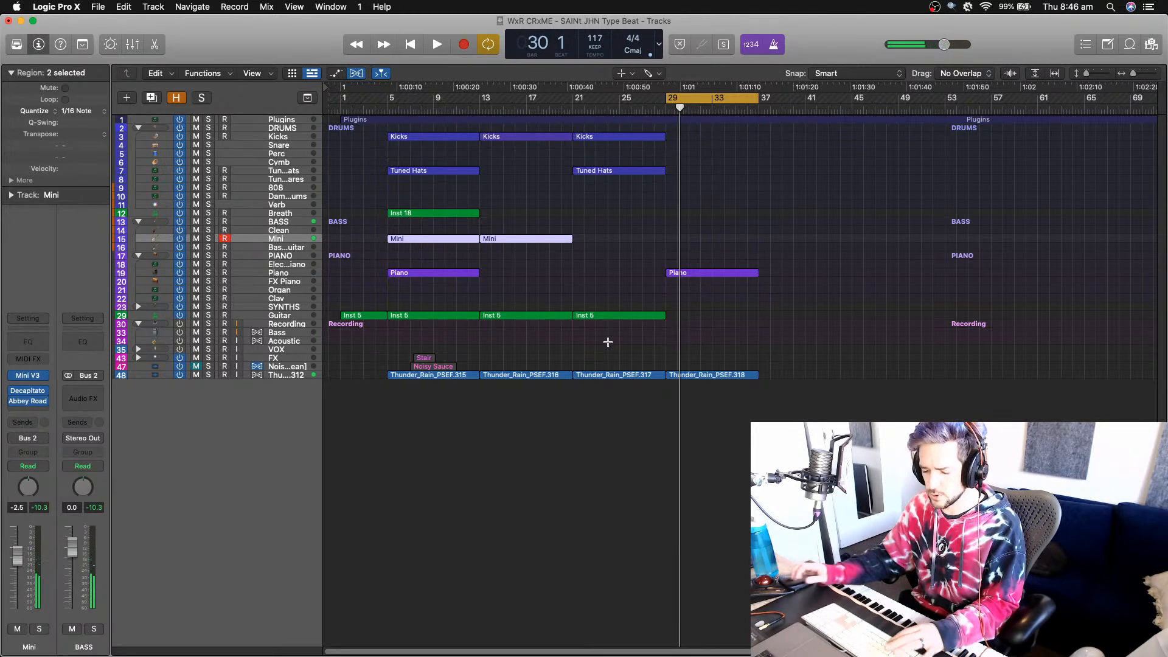
{"action": "key", "text": "r"}
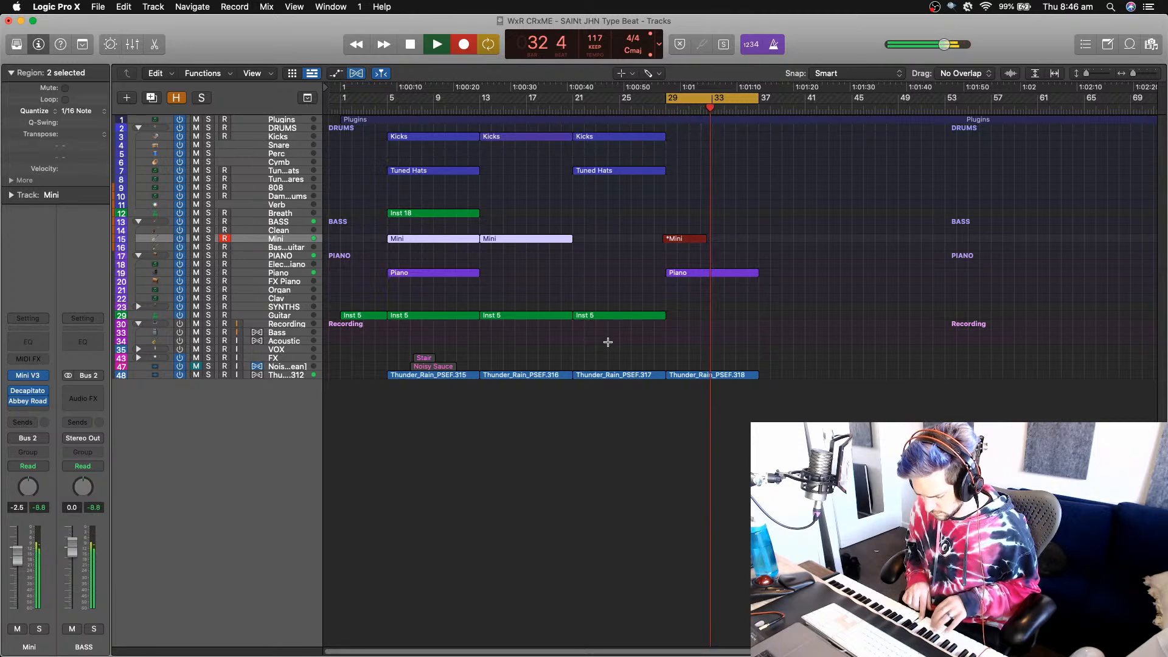
{"action": "key", "text": "space"}
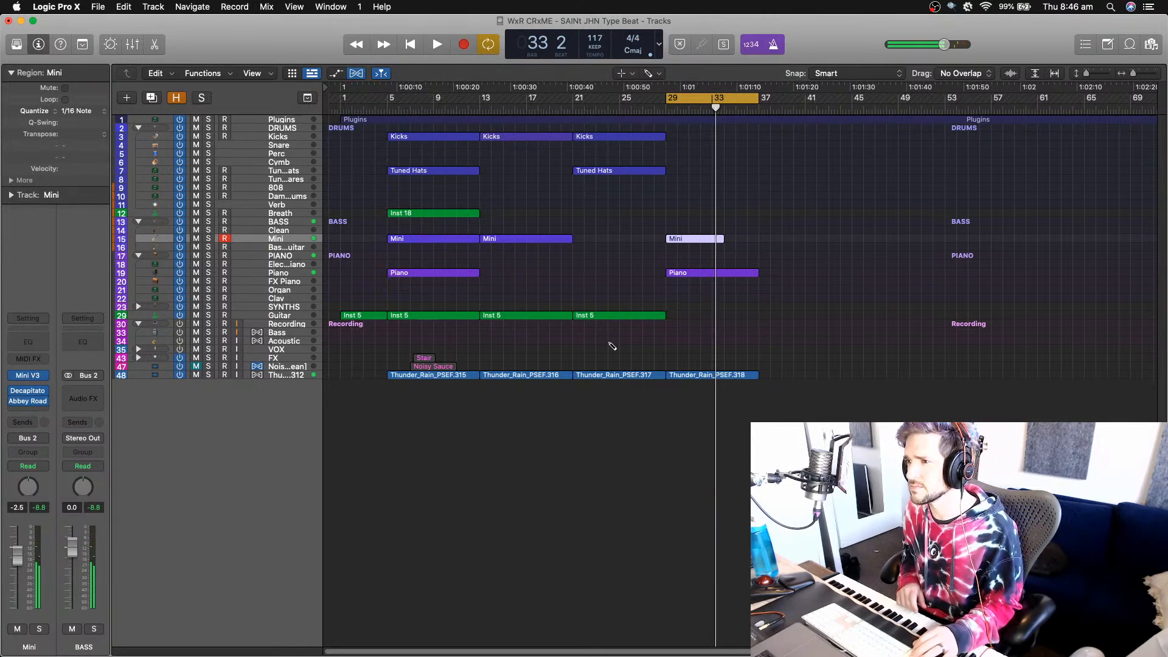
{"action": "key", "text": "super+z"}
{"action": "key", "text": "r"}
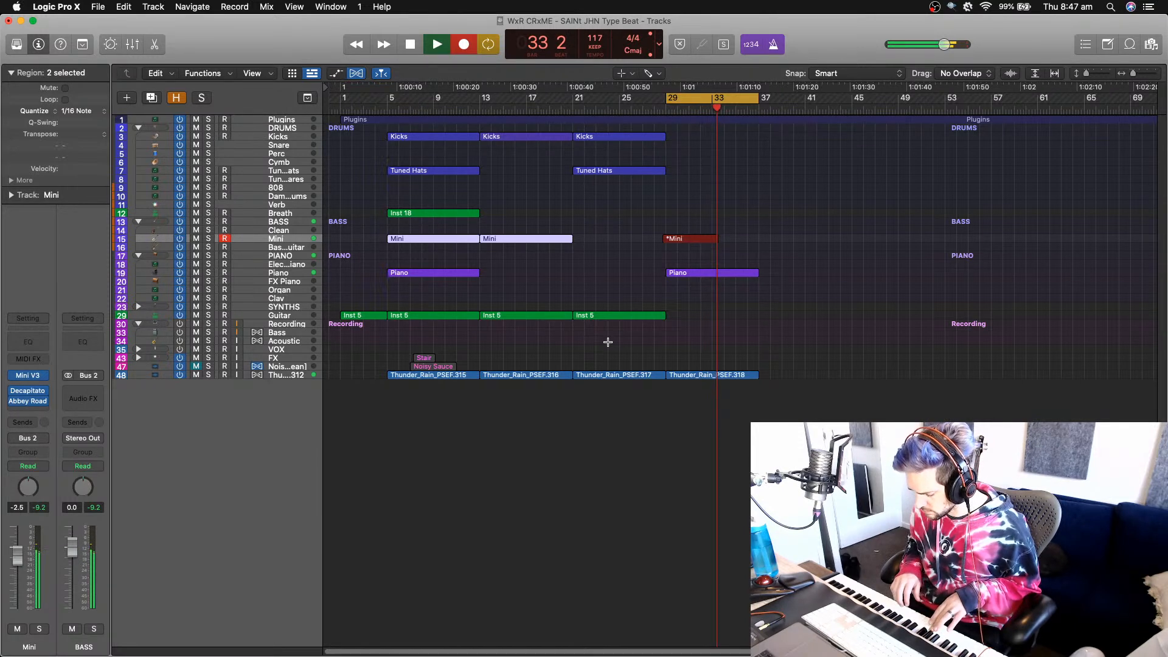
{"action": "key", "text": "space"}
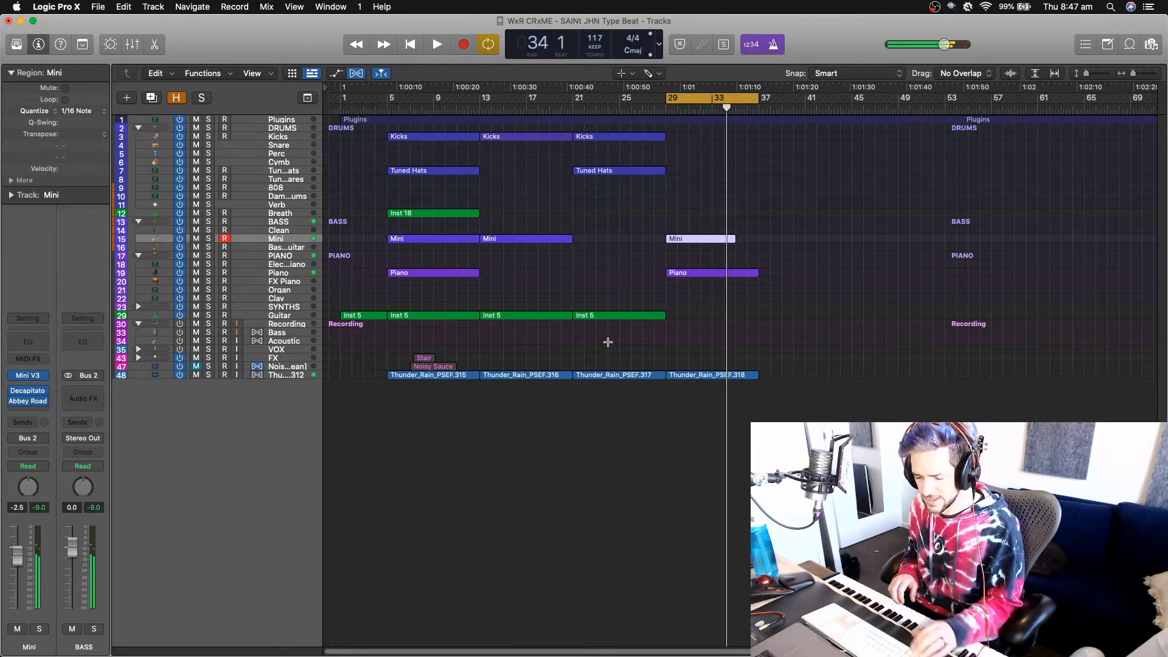
{"action": "key", "text": "super+z"}
- Record a bass line on the Mini track across bars 29 to 37 and start playing it back
{"action": "key", "text": "r"}
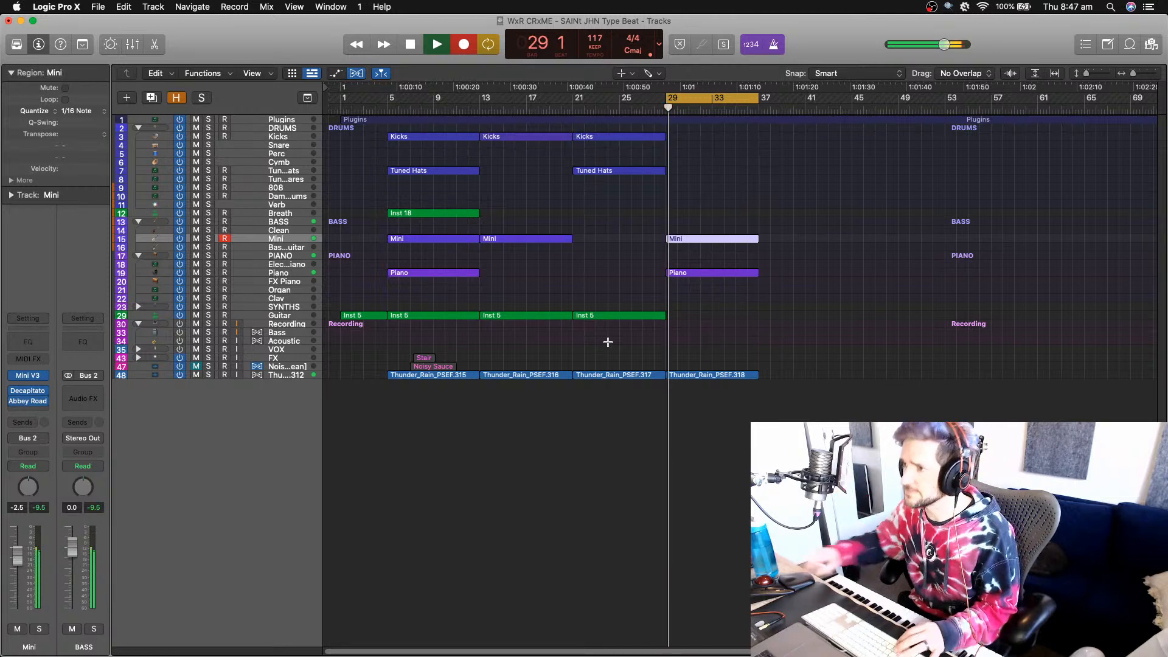
{"action": "key", "text": "space"}
{"action": "key", "text": "space"}
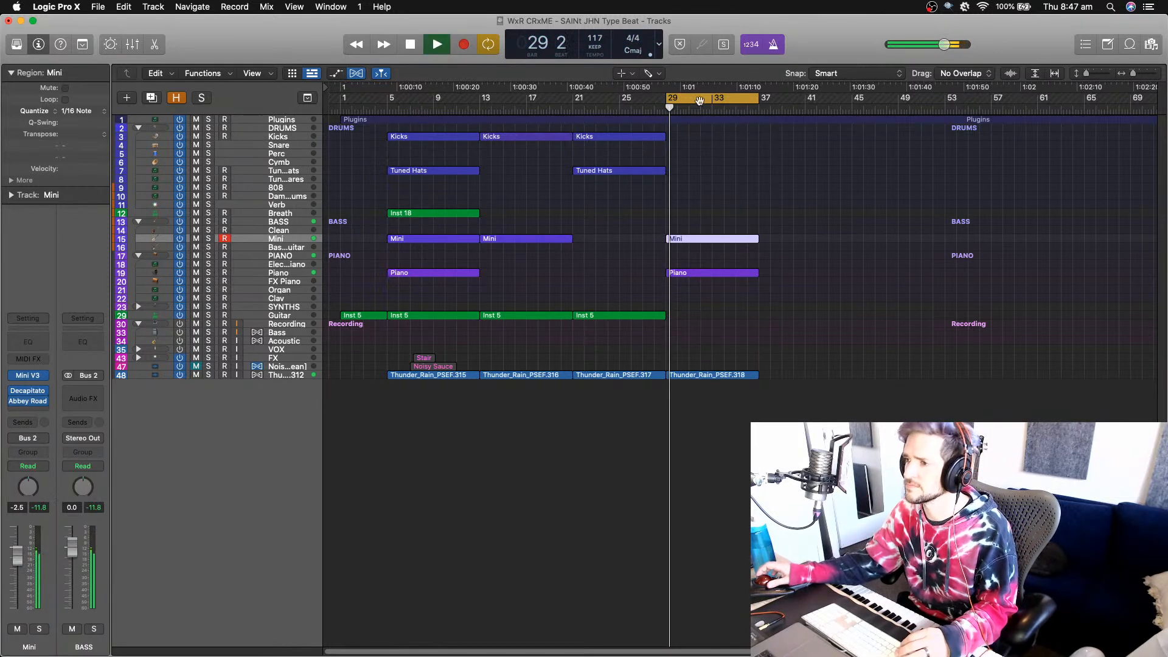
{"action": "key", "text": "space"}
- Raise the Glide of the Mini track's Mini V3 synth to about 4.5 while auditioning the new bass line
{"action": "left_click", "coordinate": [28, 377]}
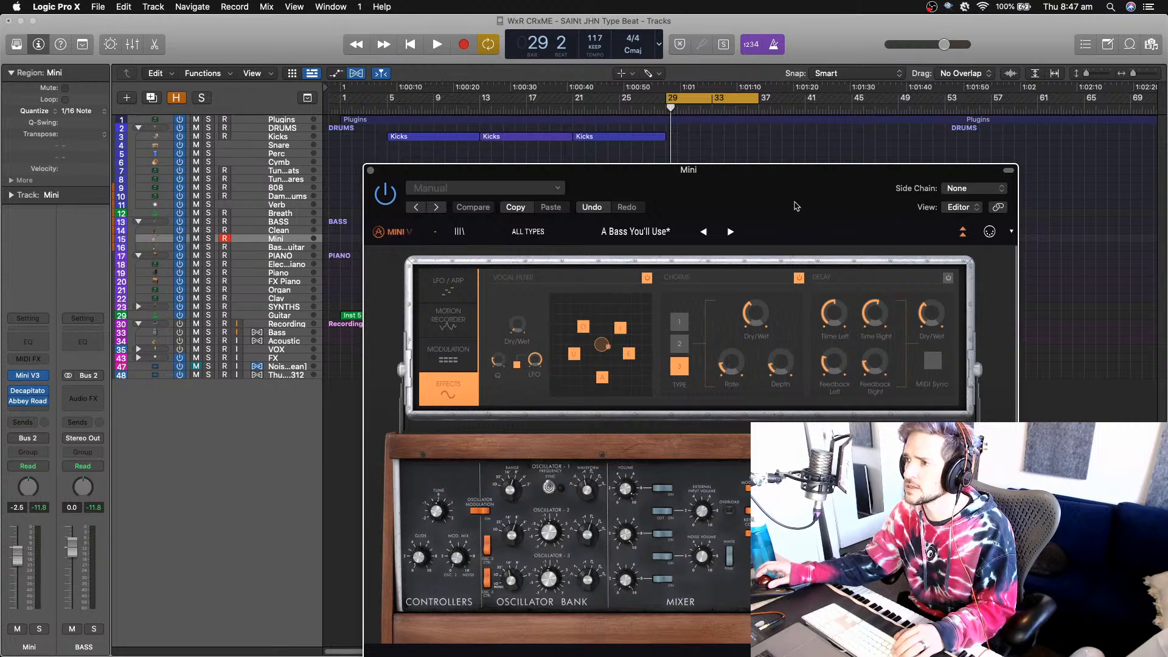
{"action": "left_click_drag", "start_coordinate": [796, 206], "coordinate": [675, 102]}
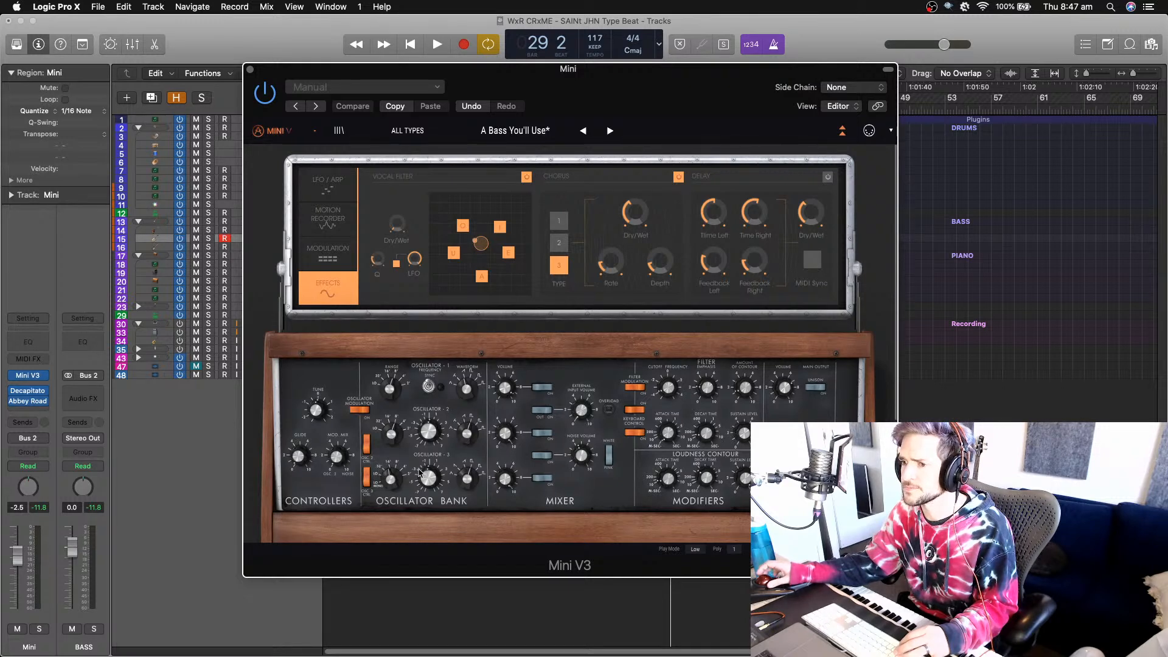
{"action": "scroll", "coordinate": [420, 472], "scroll_direction": "down", "scroll_amount": 5}
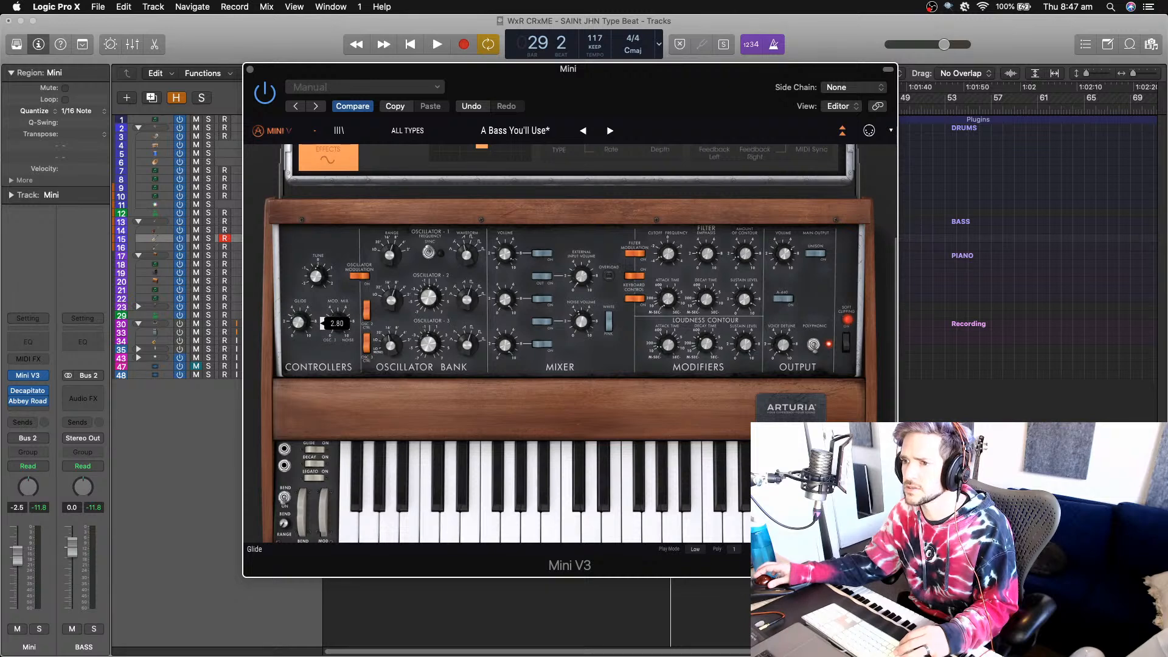
{"action": "key", "text": "space"}
{"action": "left_click_drag", "start_coordinate": [298, 323], "coordinate": [303, 327]}
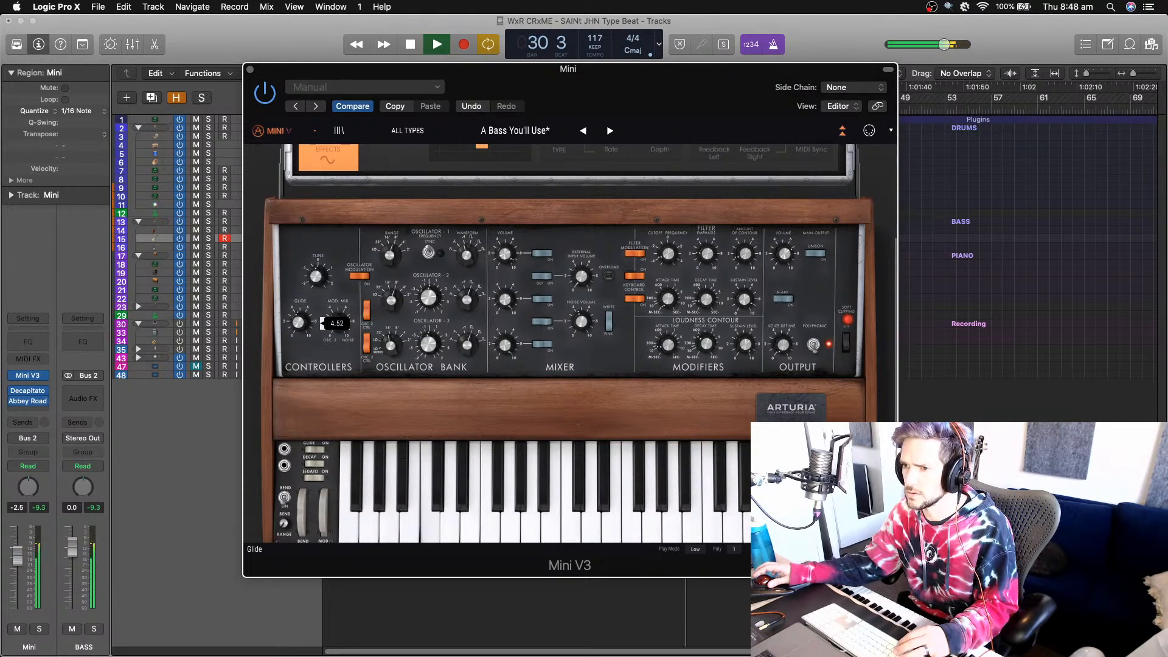
{"action": "left_click_drag", "start_coordinate": [304, 327], "coordinate": [304, 325]}
{"action": "key", "text": "space"}
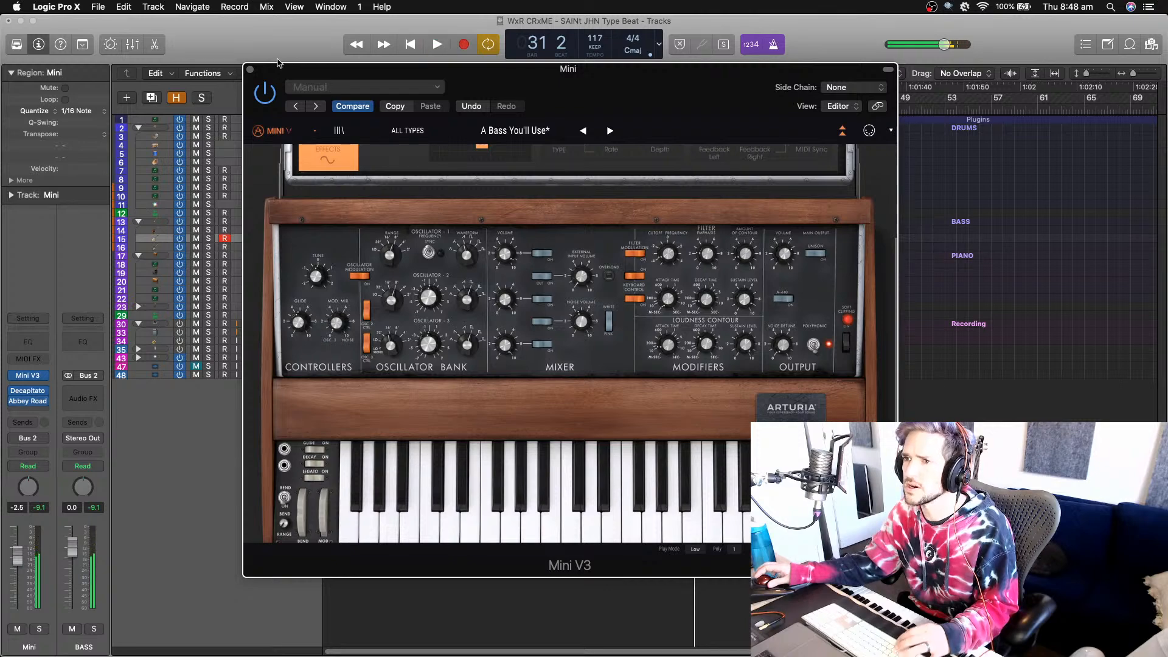
{"action": "left_click", "coordinate": [250, 69]}
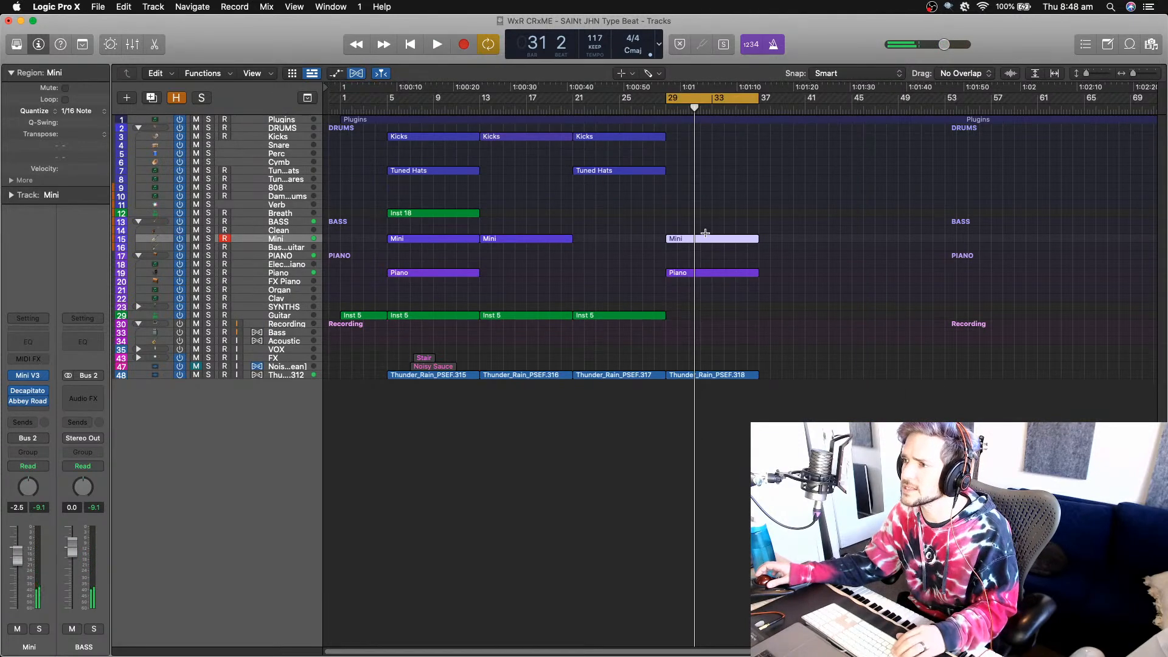
- Switch to the Pointer tool and open the bar 29 Mini region's notes in the Piano Roll
{"action": "left_click", "coordinate": [710, 237]}
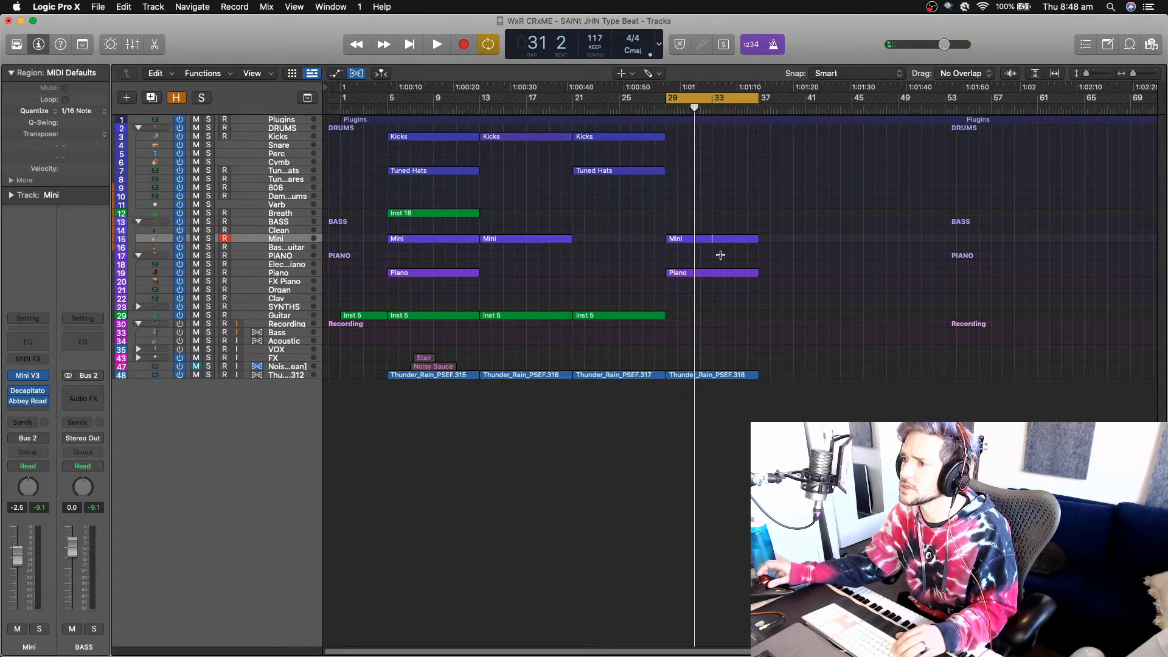
{"action": "scroll", "coordinate": [721, 255], "scroll_direction": "up", "scroll_amount": 5}
{"action": "scroll", "coordinate": [695, 315], "scroll_direction": "down", "scroll_amount": 2}
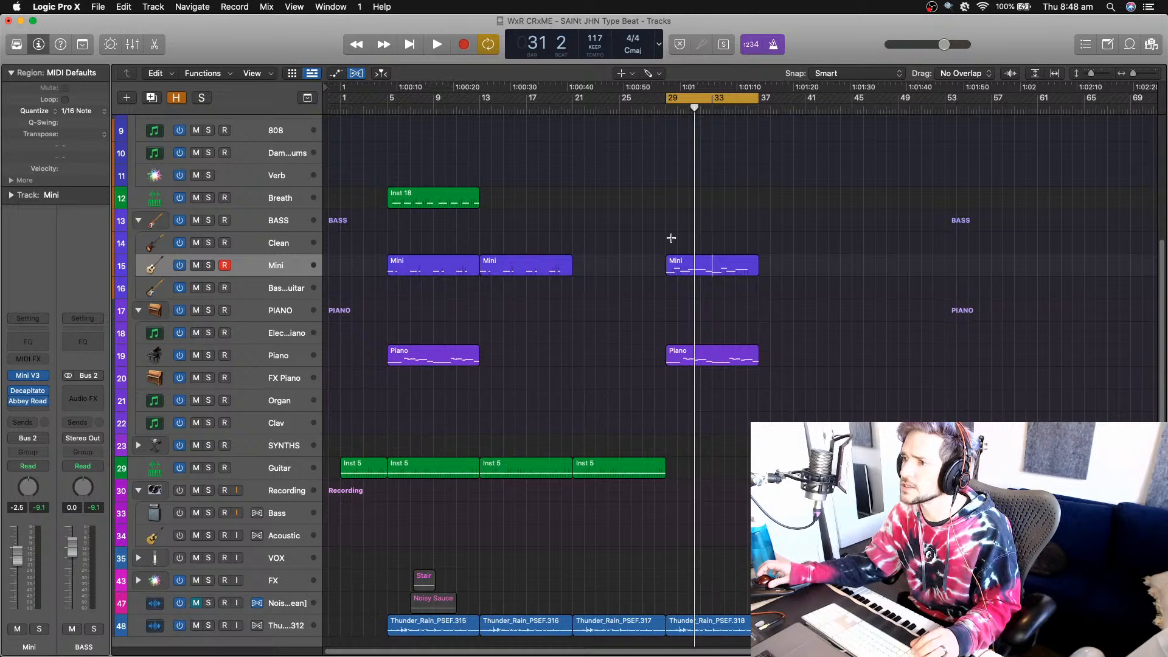
{"action": "left_click", "coordinate": [671, 238]}
{"action": "left_click", "coordinate": [620, 73]}
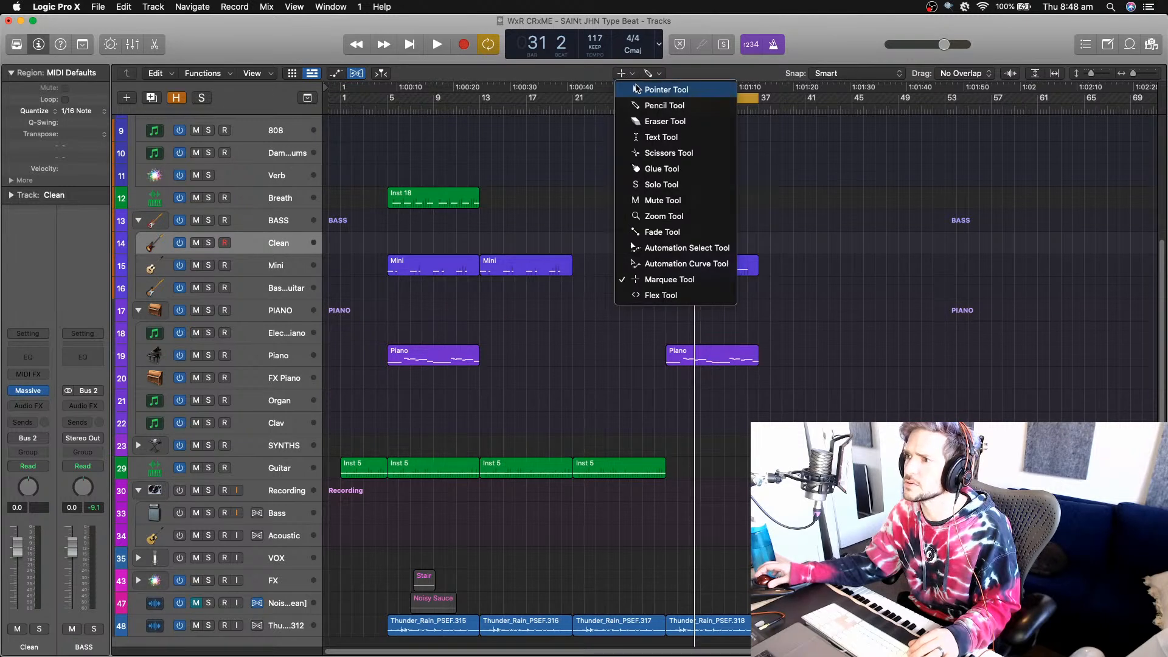
{"action": "left_click", "coordinate": [644, 88]}
{"action": "double_click", "coordinate": [697, 266]}
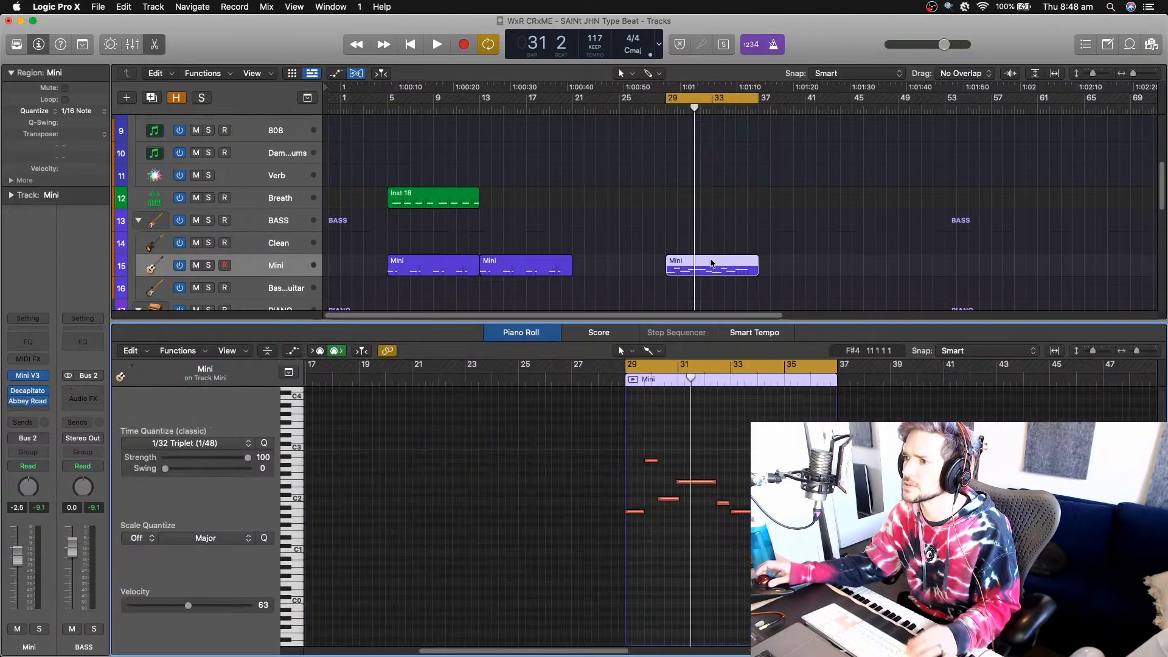
{"action": "key", "text": "z"}
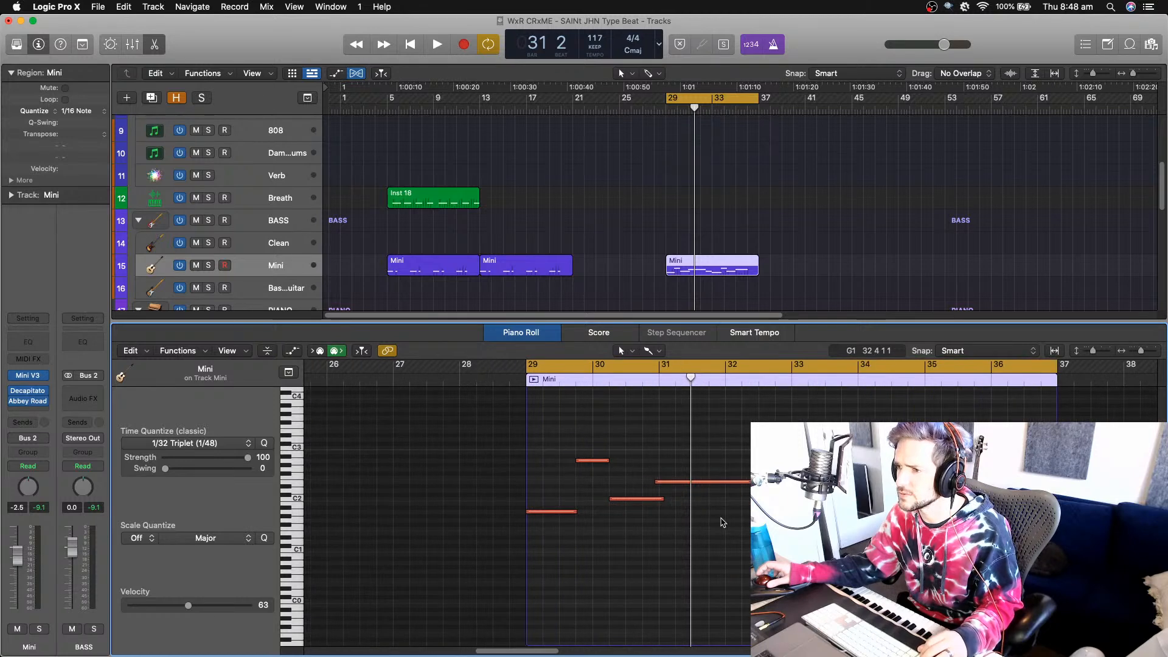
- Shift the long note just before bar 31 and the selected note after it so the long one starts on bar 31, and play it back
{"action": "key", "text": "space"}
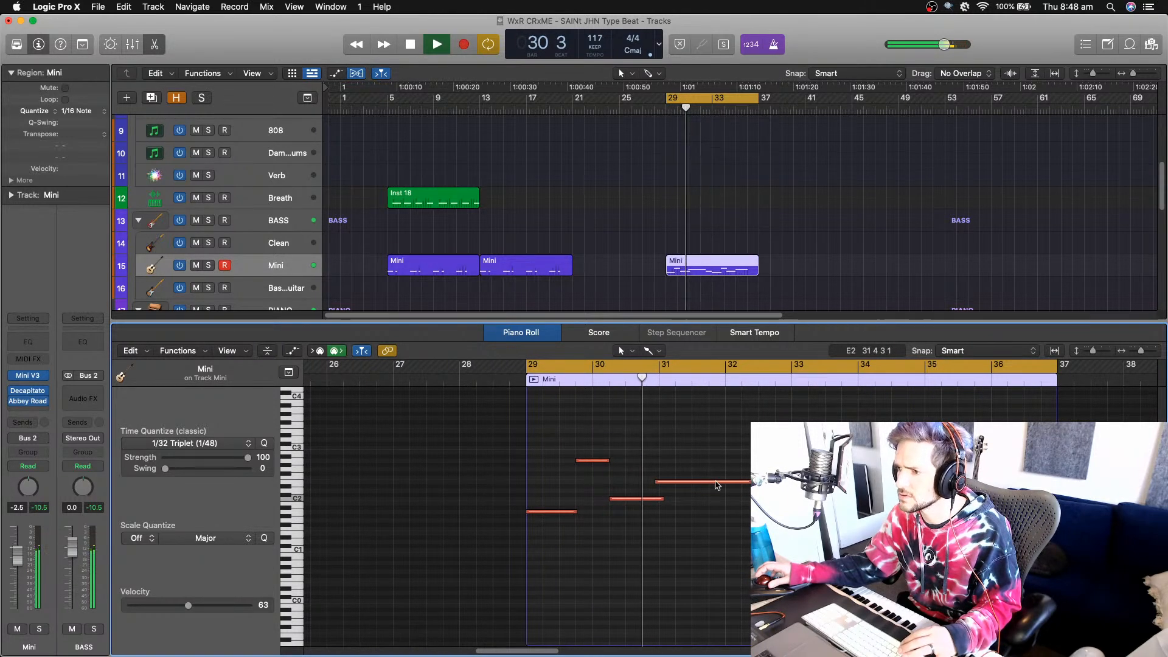
{"action": "key", "text": "space"}
{"action": "left_click_drag", "start_coordinate": [709, 462], "coordinate": [791, 512]}
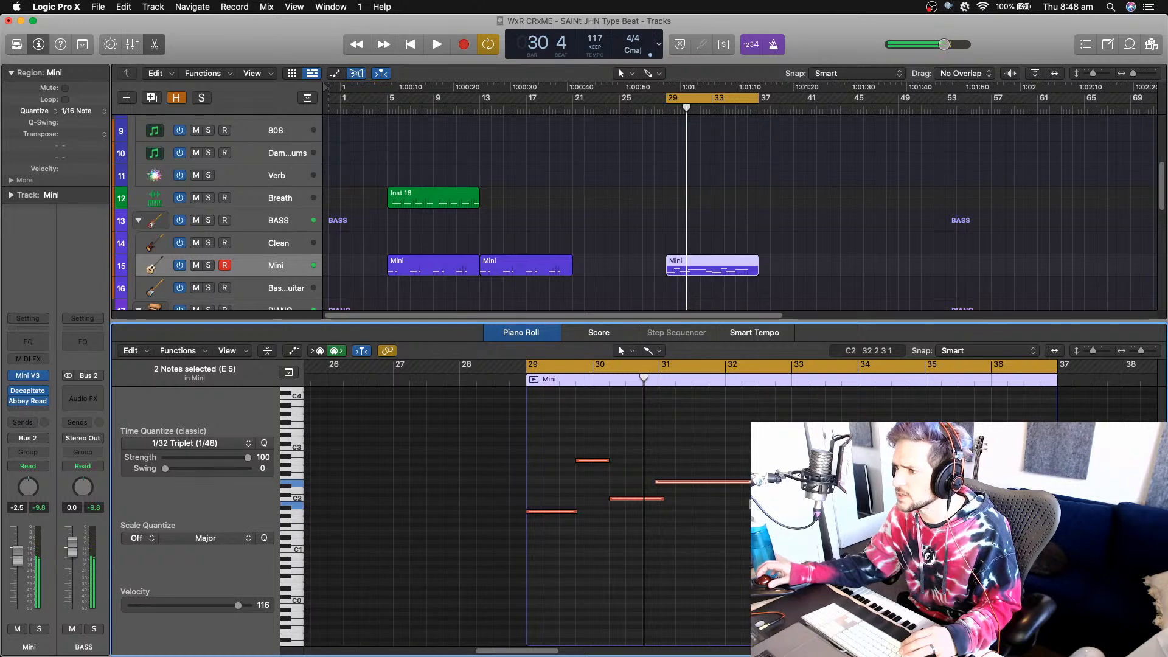
{"action": "left_click_drag", "start_coordinate": [719, 485], "coordinate": [725, 486]}
{"action": "key", "text": "space"}
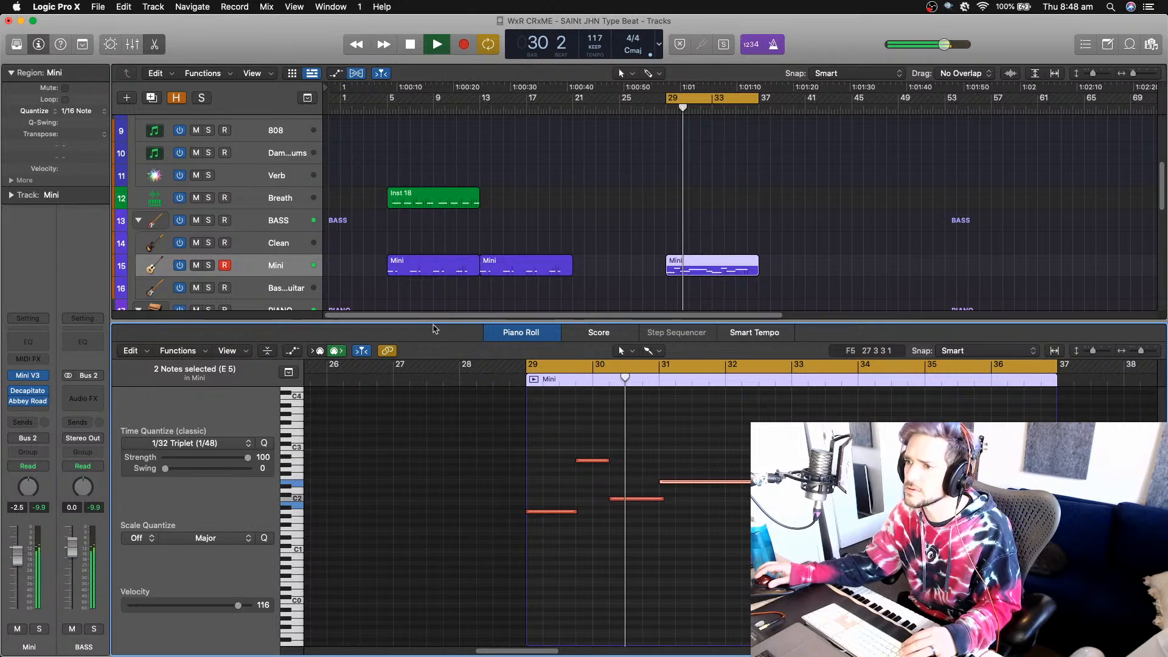
- Turn off cycle mode, stop playback and duplicate the Mini bass track with its synth settings
{"action": "left_click_drag", "start_coordinate": [432, 322], "coordinate": [432, 565]}
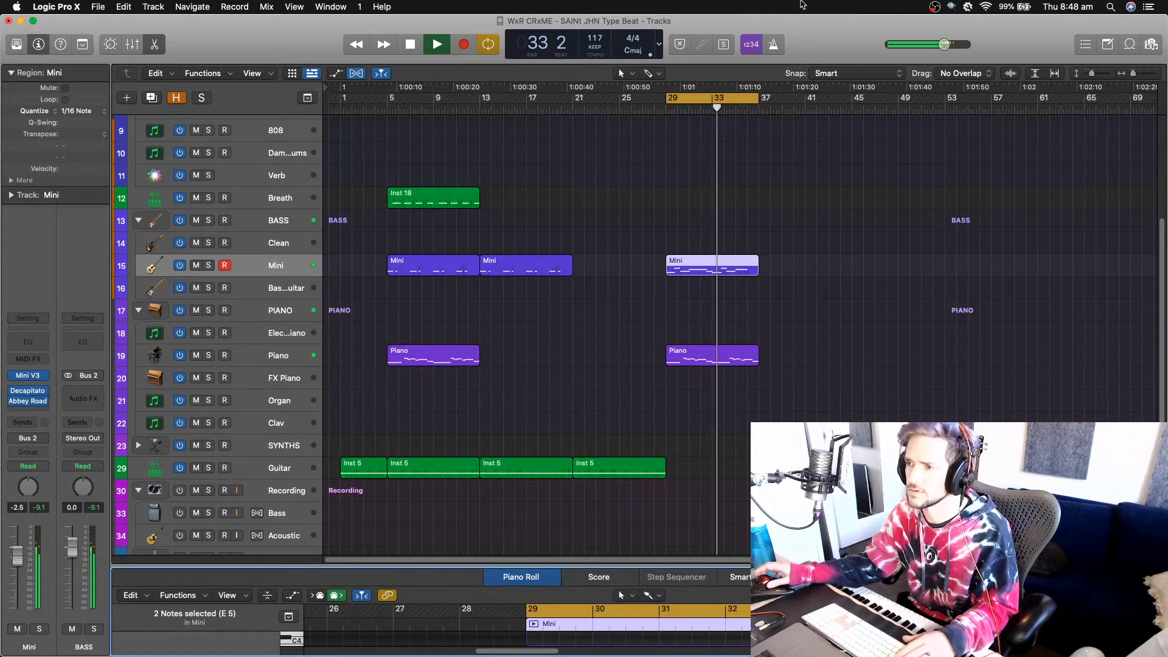
{"action": "left_click", "coordinate": [688, 97]}
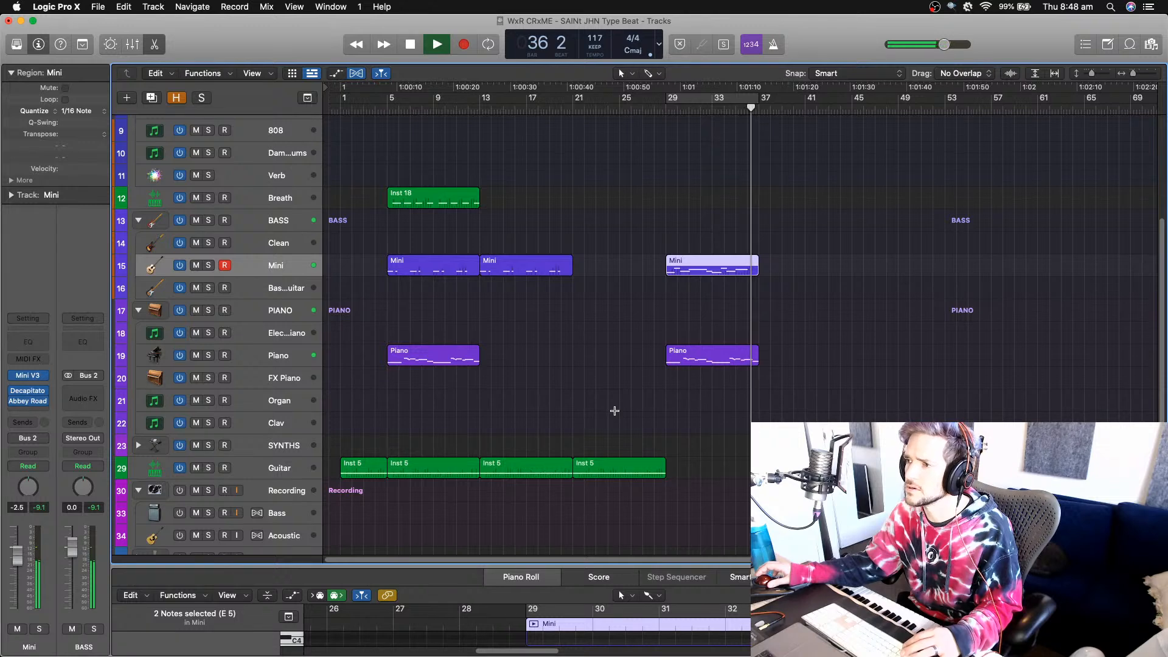
{"action": "key", "text": "space"}
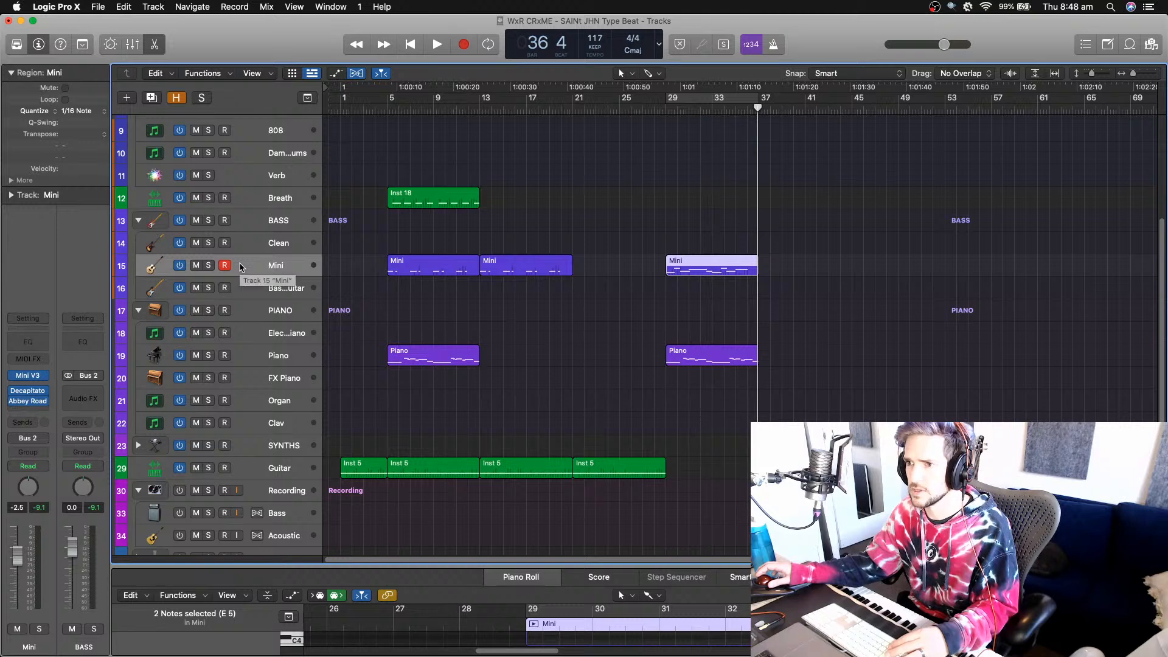
{"action": "key", "text": "super+d"}
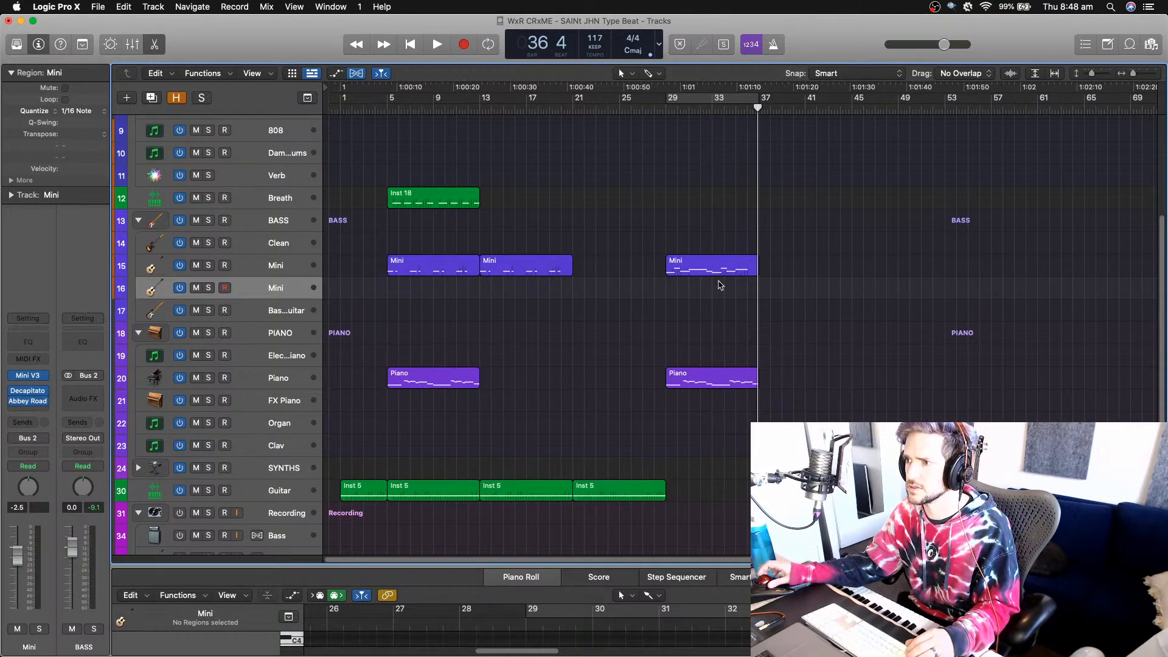
- Move the bar 29 Mini region down onto the duplicated Mini track and select that track
{"action": "left_click", "coordinate": [717, 266]}
{"action": "left_click_drag", "start_coordinate": [718, 266], "coordinate": [718, 285]}
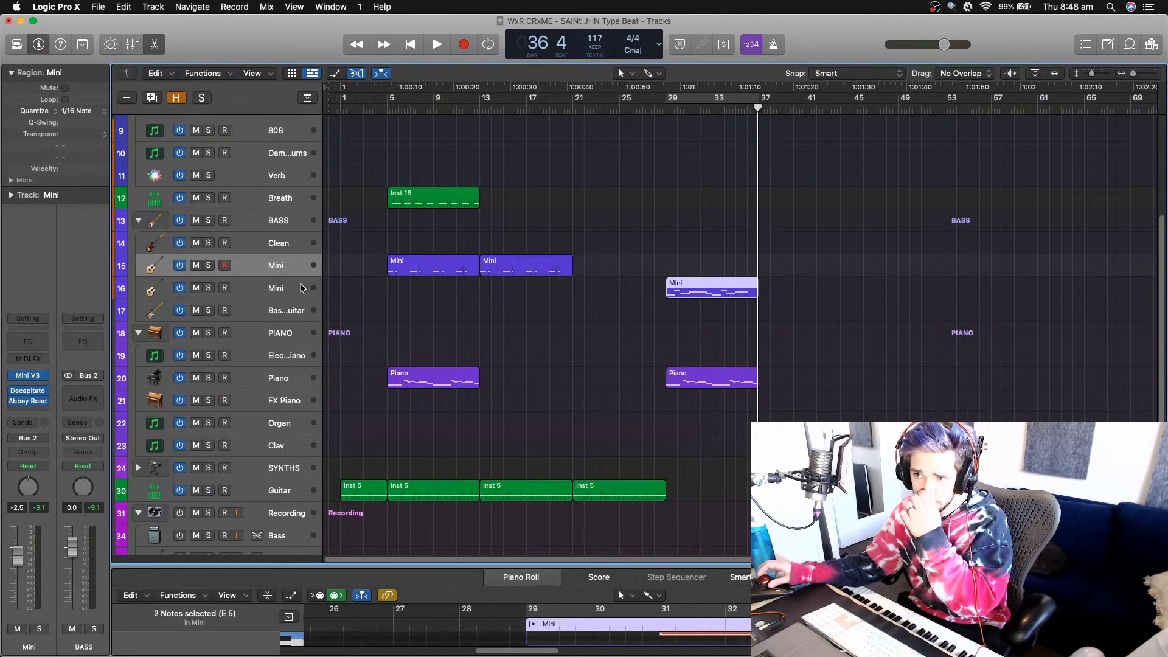
{"action": "left_click", "coordinate": [302, 288]}
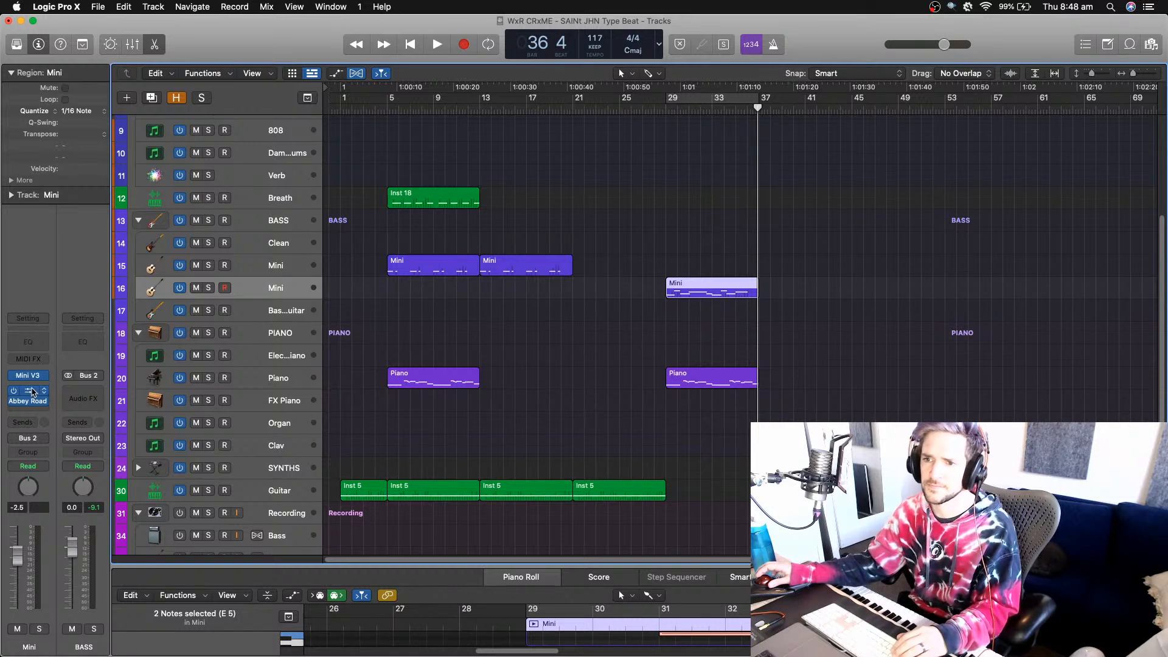
- Cycle playback over bars 29 to 37 and lower the duplicated Mini track's volume to -4.7 dB
{"action": "key", "text": "space"}
{"action": "key", "text": "space"}
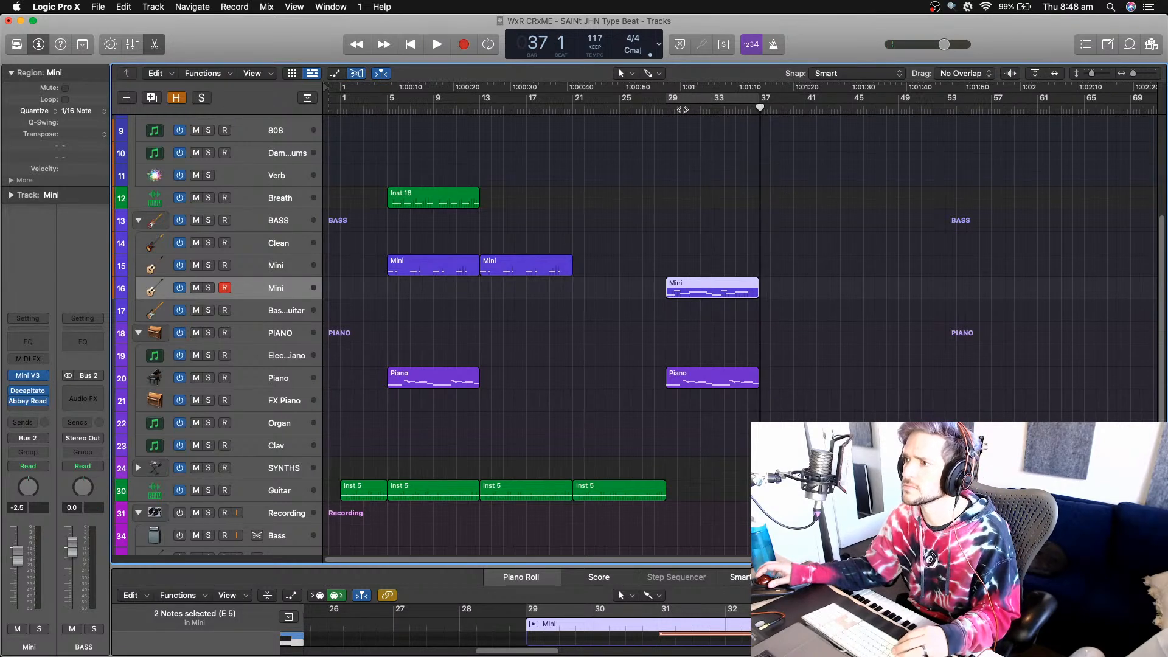
{"action": "left_click", "coordinate": [685, 103]}
{"action": "key", "text": "space"}
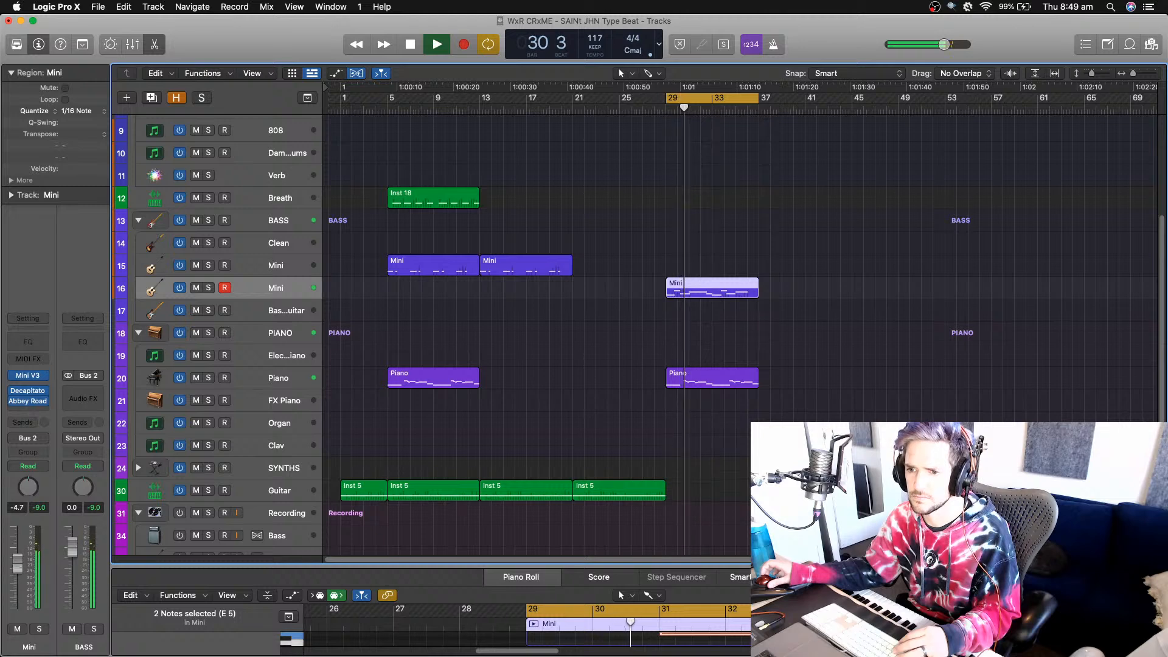
{"action": "left_click_drag", "start_coordinate": [18, 556], "coordinate": [21, 569]}
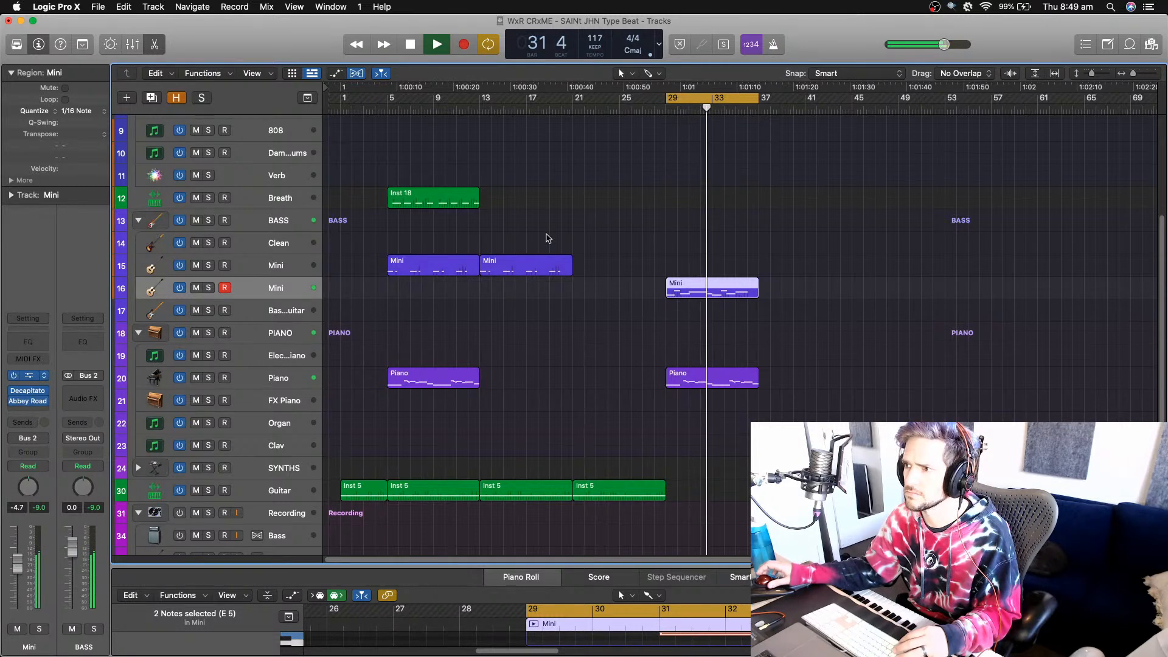
- Raise the chorus Dry/Wet in the duplicated track's Mini V3 effects to about 57% wet
{"action": "left_click", "coordinate": [28, 375]}
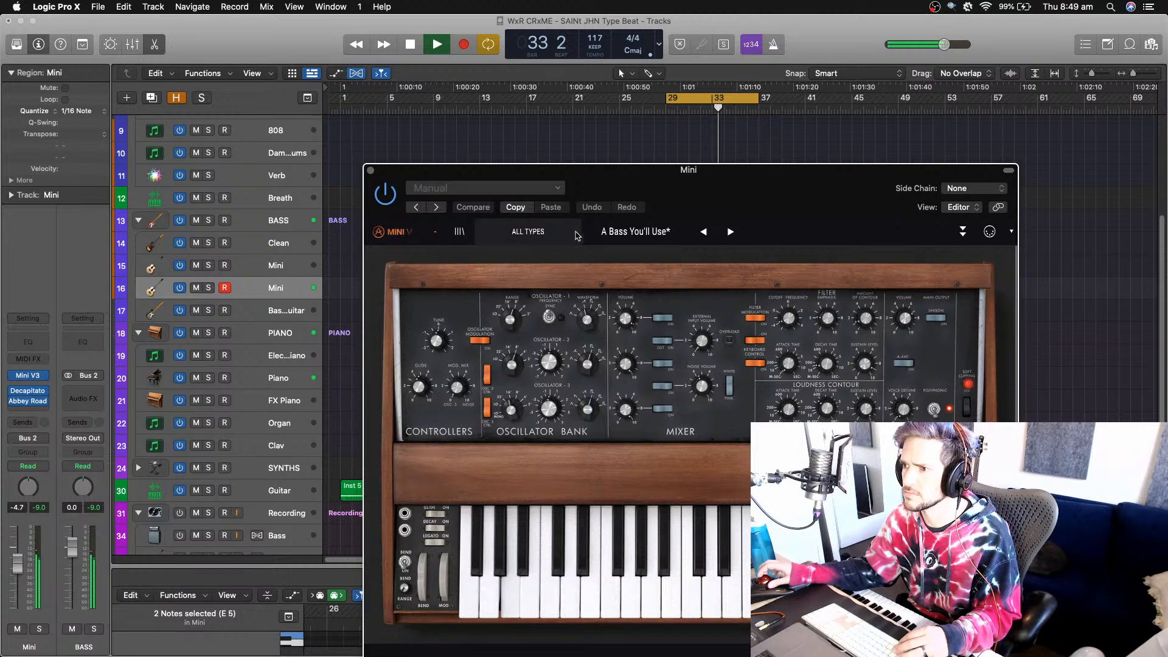
{"action": "left_click", "coordinate": [962, 232]}
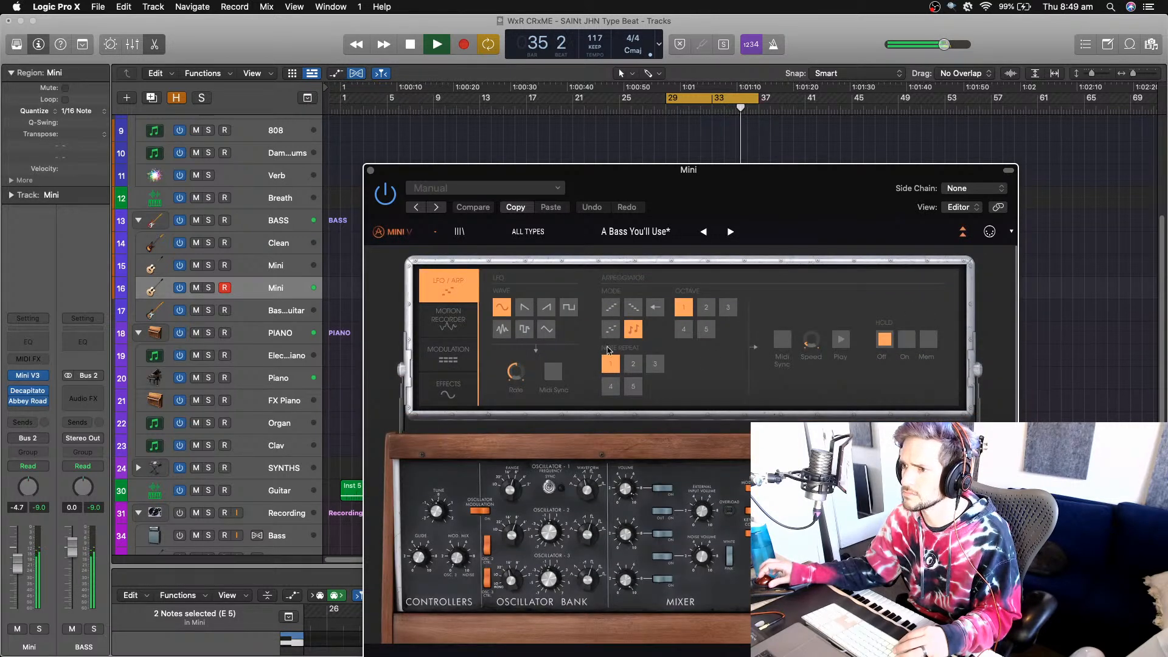
{"action": "left_click", "coordinate": [447, 385]}
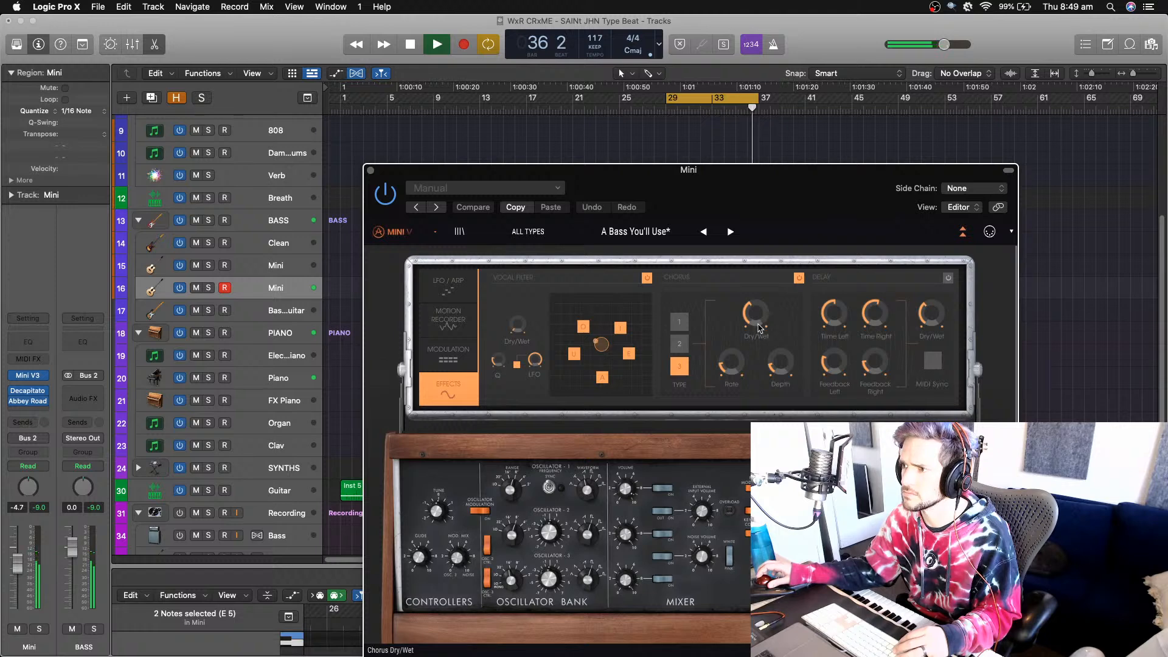
{"action": "left_click_drag", "start_coordinate": [757, 318], "coordinate": [757, 307]}
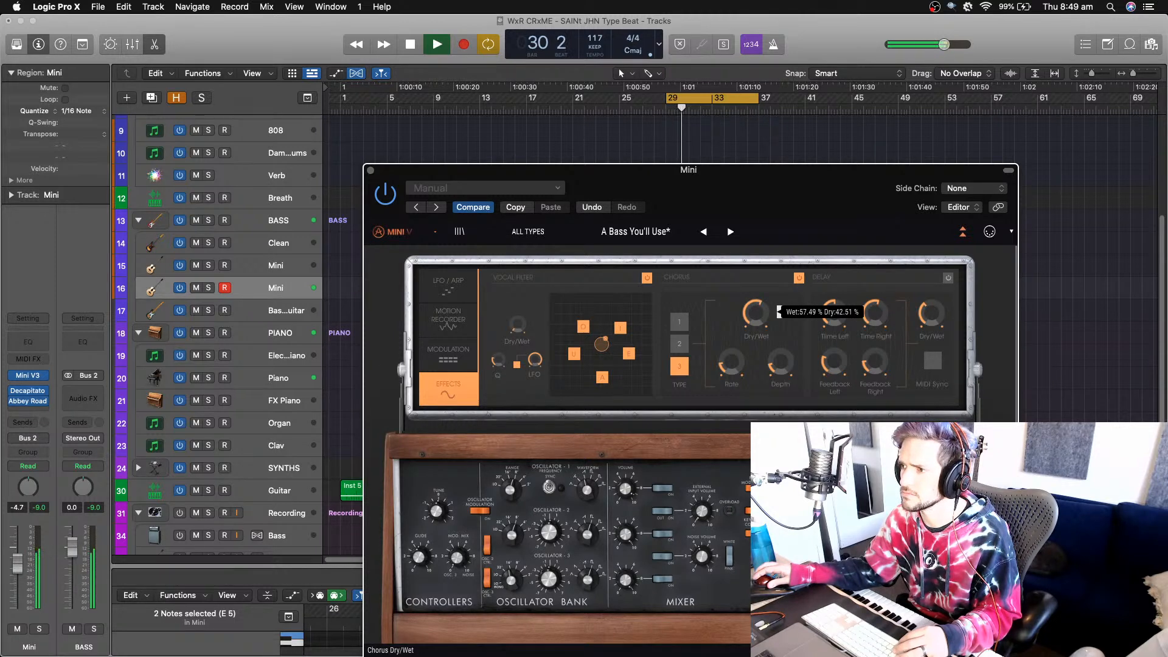
{"action": "left_click_drag", "start_coordinate": [778, 311], "coordinate": [778, 310]}
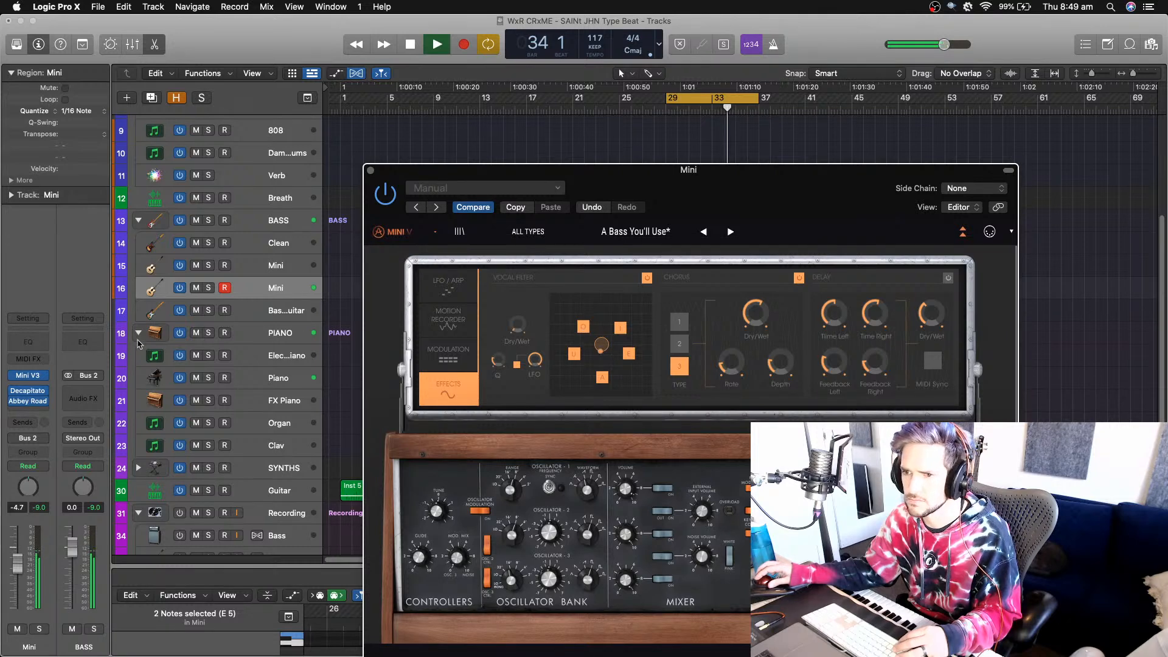
- Set the track's Abbey Road Plates reverb to a Dry/Wet of 33% and a Drive of about 23
{"action": "left_click", "coordinate": [28, 398]}
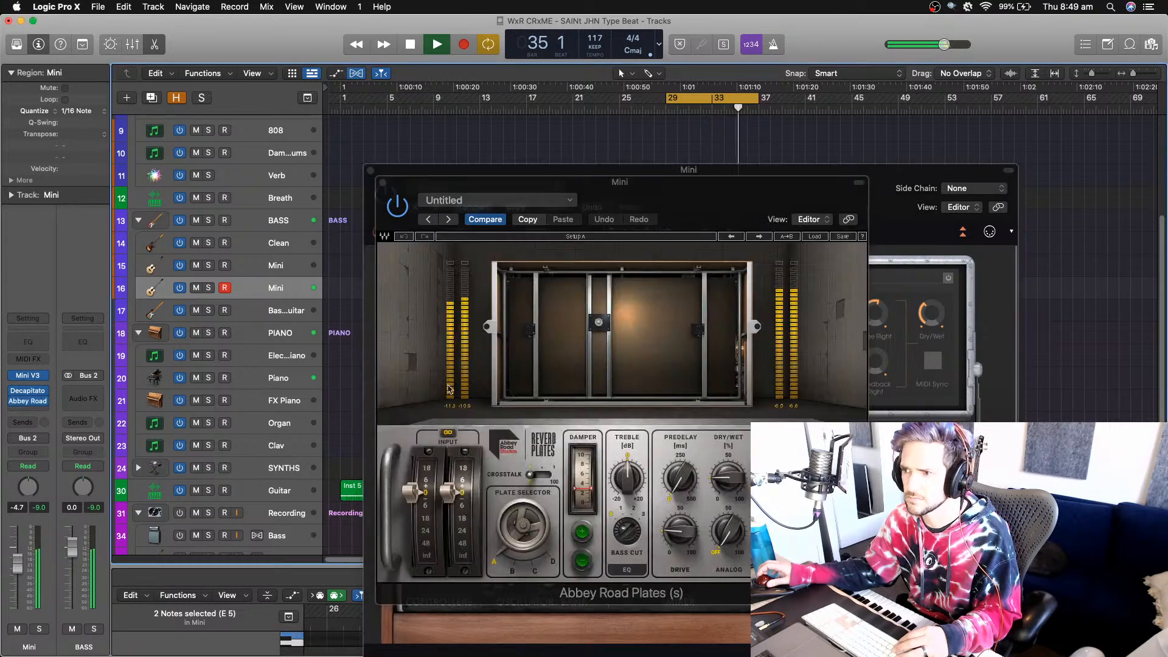
{"action": "left_click_drag", "start_coordinate": [738, 484], "coordinate": [738, 473]}
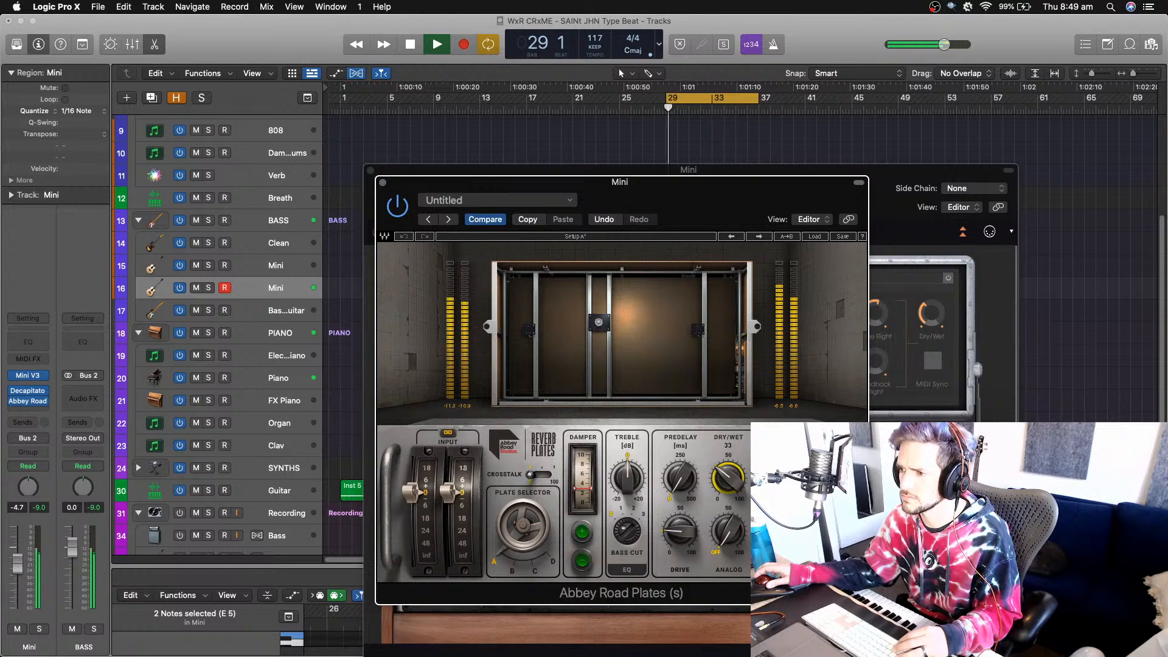
{"action": "left_click", "coordinate": [675, 540]}
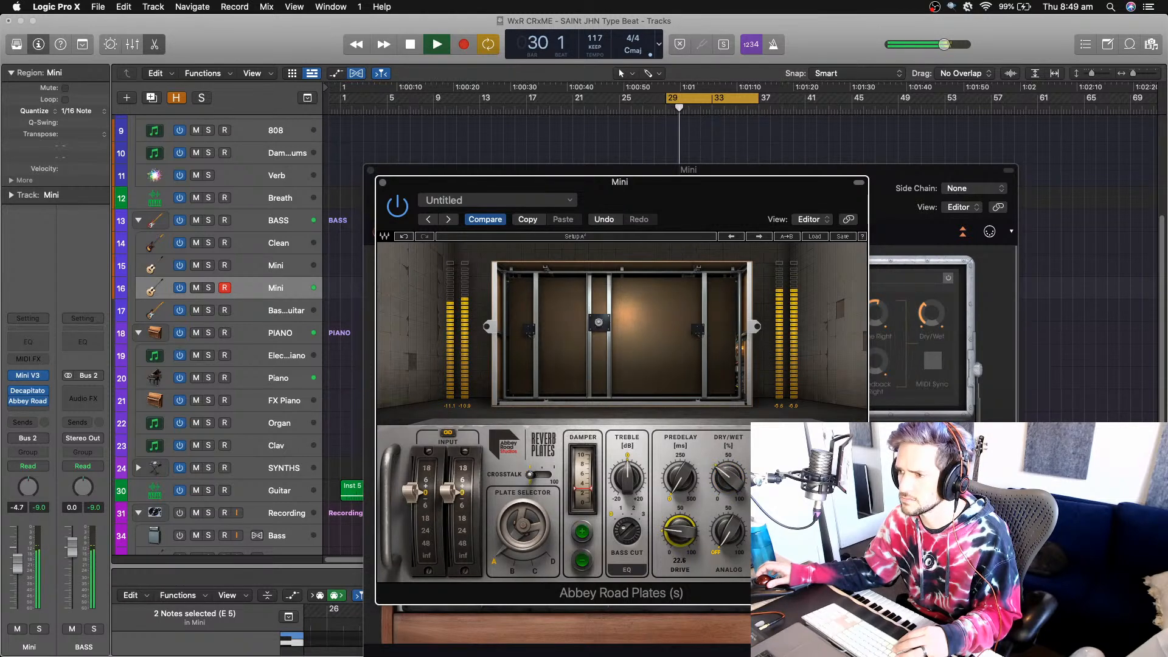
{"action": "left_click_drag", "start_coordinate": [675, 540], "coordinate": [675, 532]}
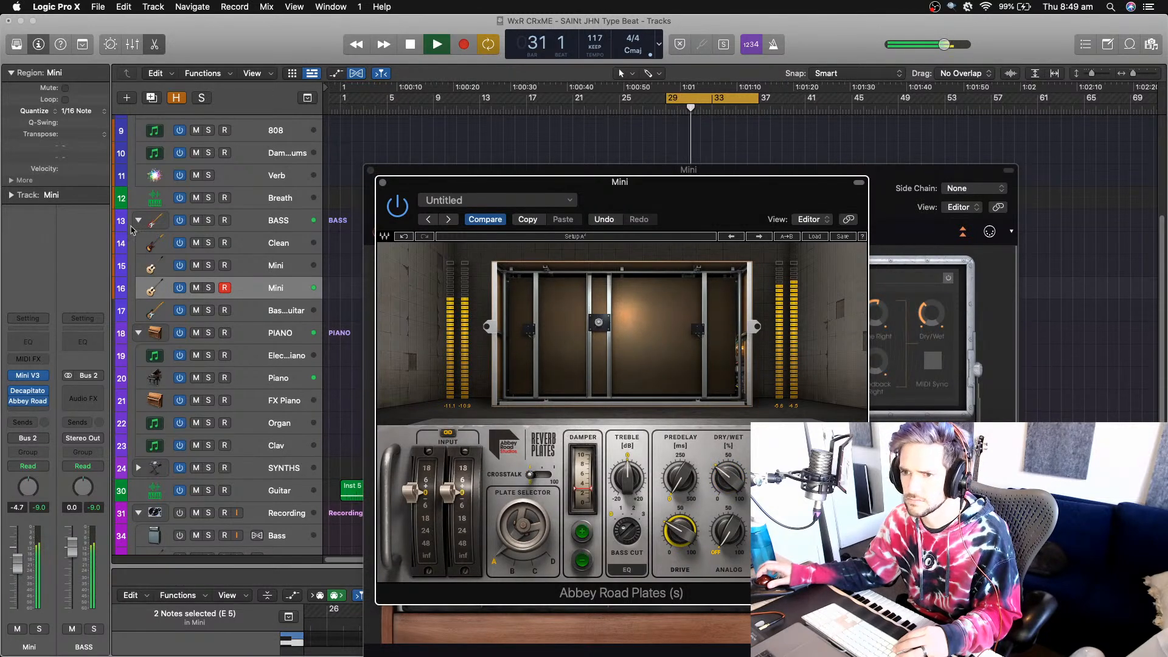
- Check the Decapitator settings and close all plugin windows, then stop playback with the track's volume lowered to -8.4 dB
{"action": "left_click", "coordinate": [33, 396]}
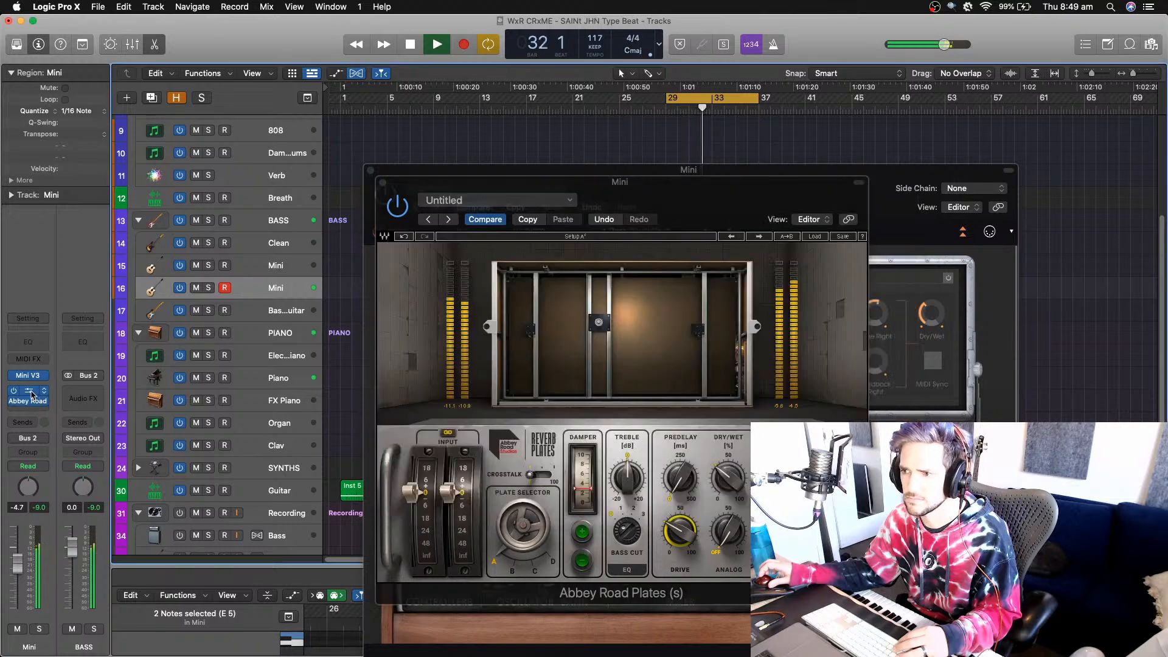
{"action": "left_click", "coordinate": [33, 395]}
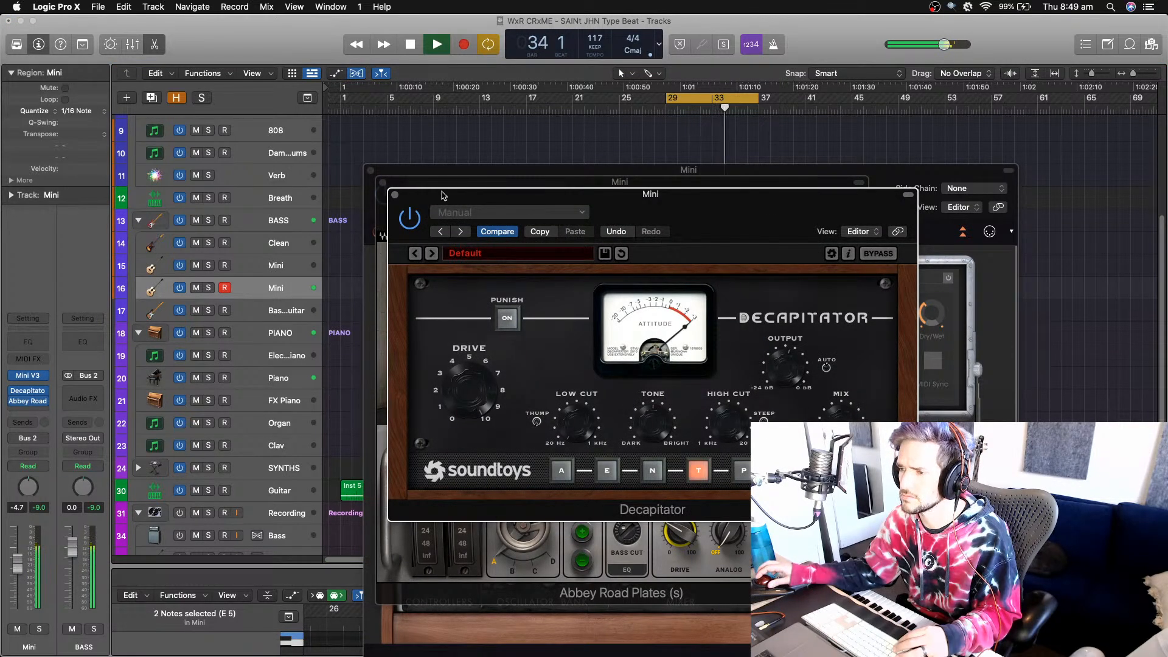
{"action": "left_click", "coordinate": [394, 195]}
{"action": "left_click", "coordinate": [383, 183]}
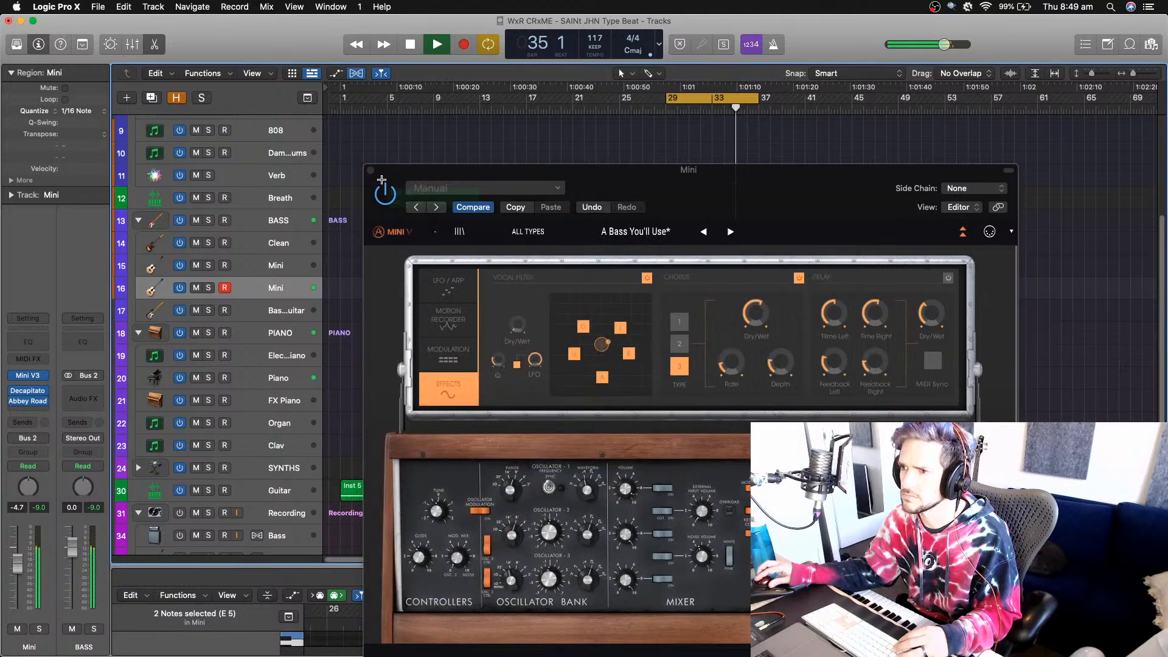
{"action": "left_click", "coordinate": [370, 171]}
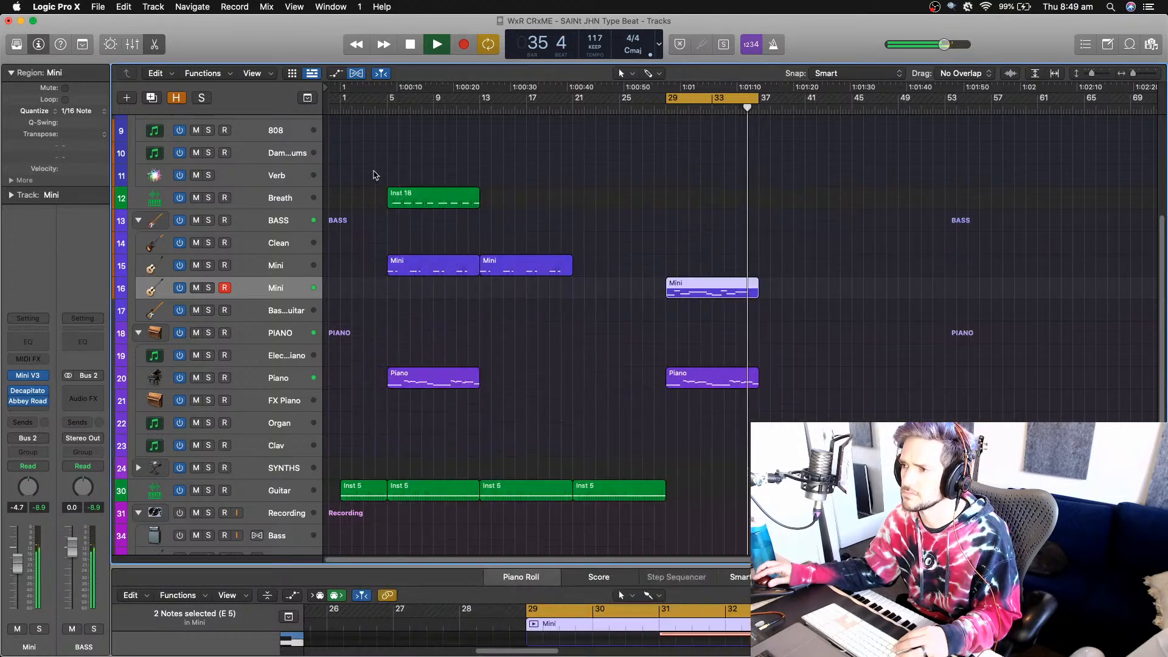
{"action": "key", "text": "space"}
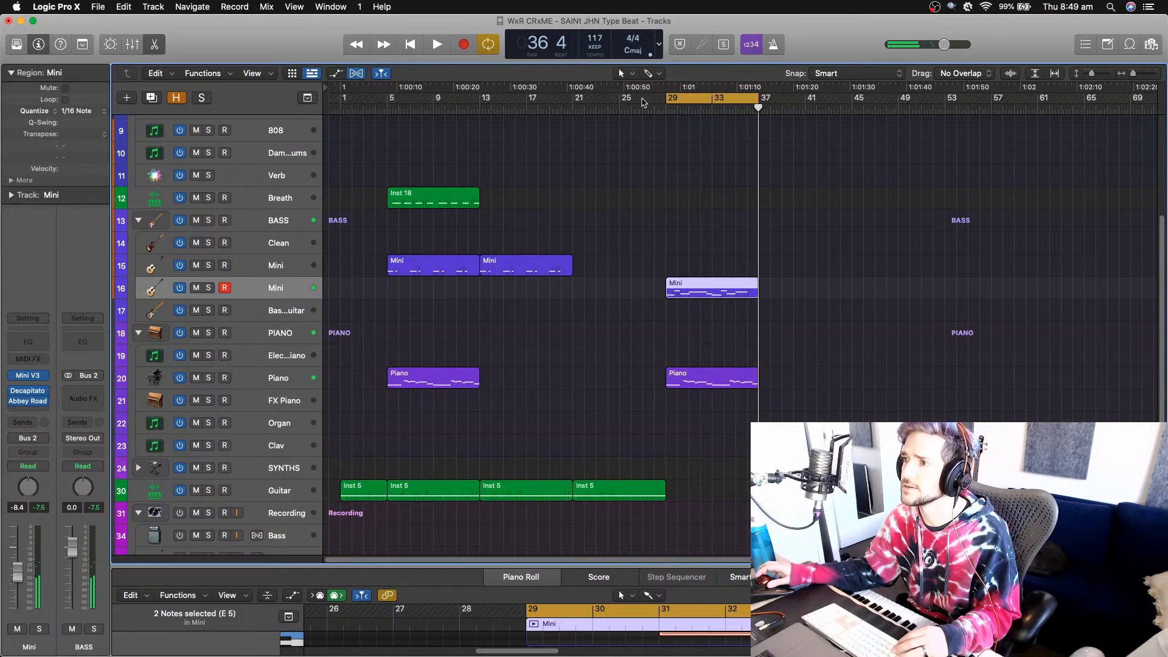
- Copy the full bar 5 to 13 section, including drums, bass, piano, guitar and rain, to bar 37
{"action": "key", "text": "super+Up"}
{"action": "key", "text": "super+Up"}
{"action": "key", "text": "super+Up"}
{"action": "key", "text": "super+Up"}
{"action": "key", "text": "super+Up"}
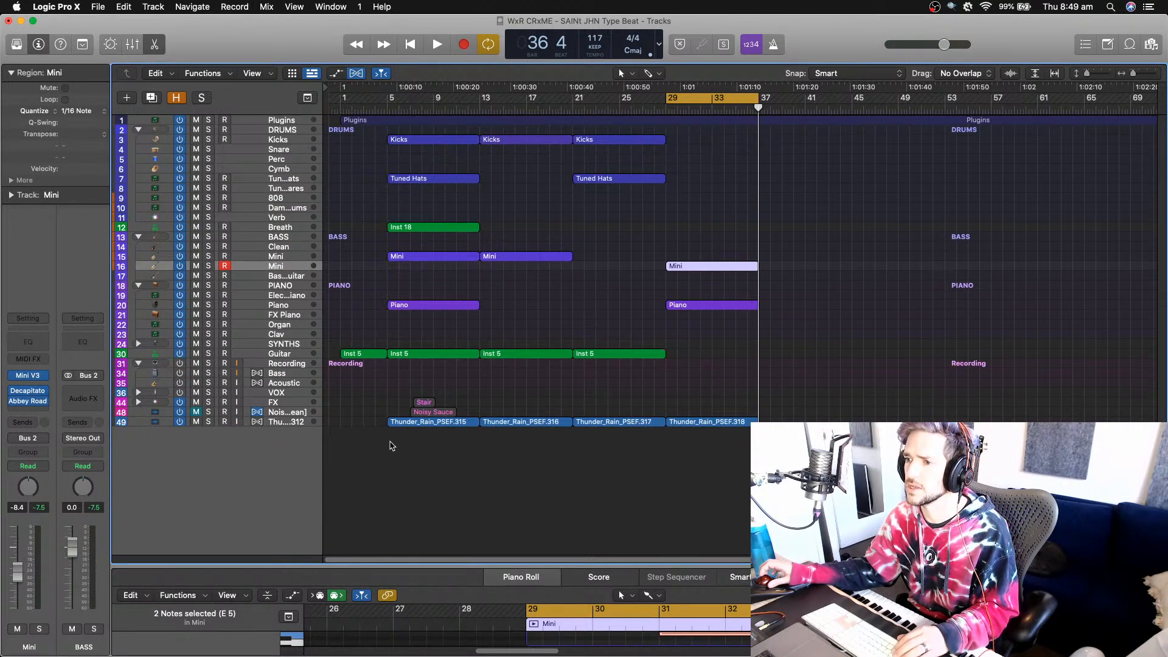
{"action": "left_click_drag", "start_coordinate": [389, 446], "coordinate": [770, 148]}
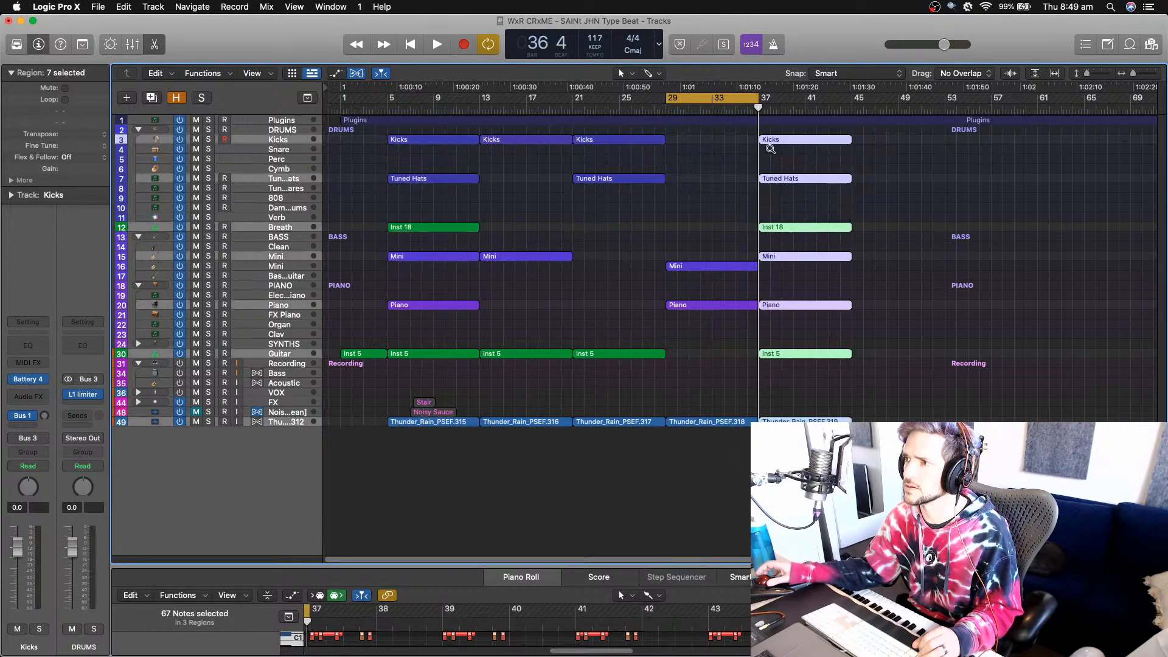
- Turn off cycle mode and play the arrangement from bar 33 into the copied section
{"action": "left_click", "coordinate": [743, 105]}
{"action": "left_click", "coordinate": [710, 110]}
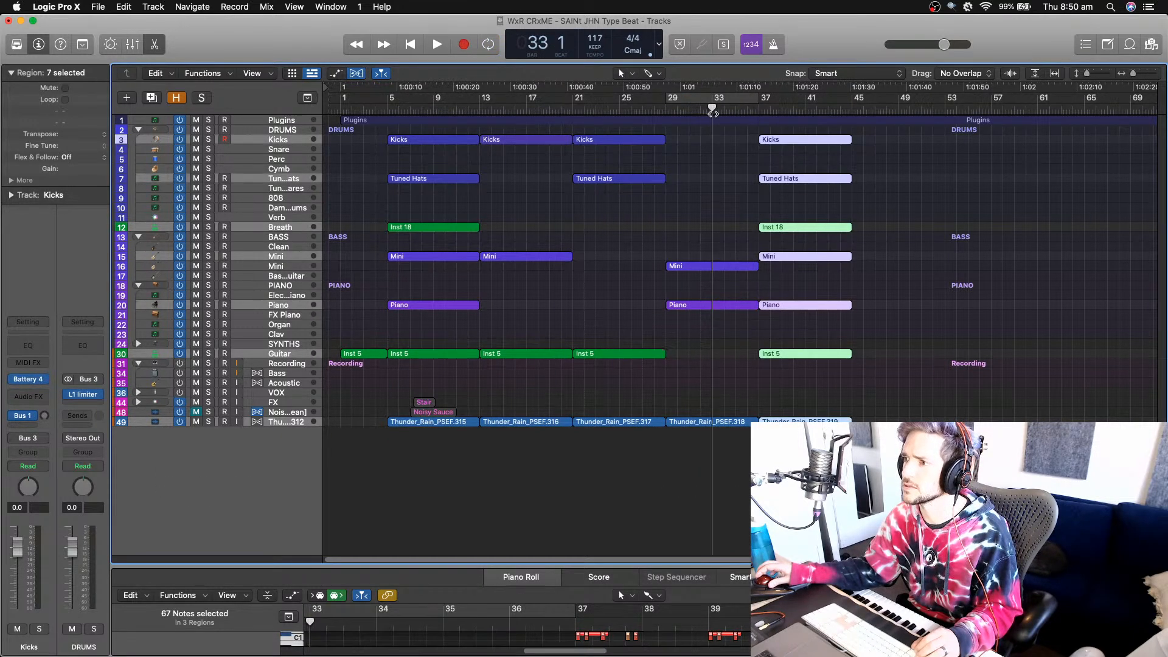
{"action": "key", "text": "space"}
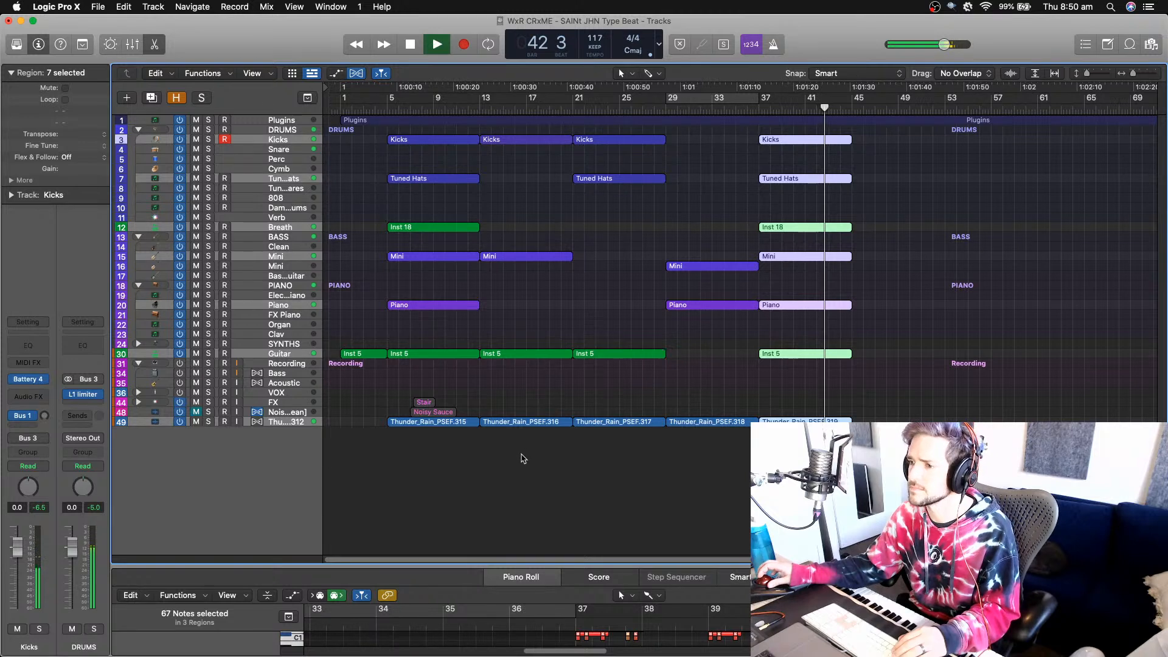
- Select all regions from bar 13 to bar 45 and repeat them once starting at bar 45
{"action": "left_click_drag", "start_coordinate": [559, 452], "coordinate": [826, 141]}
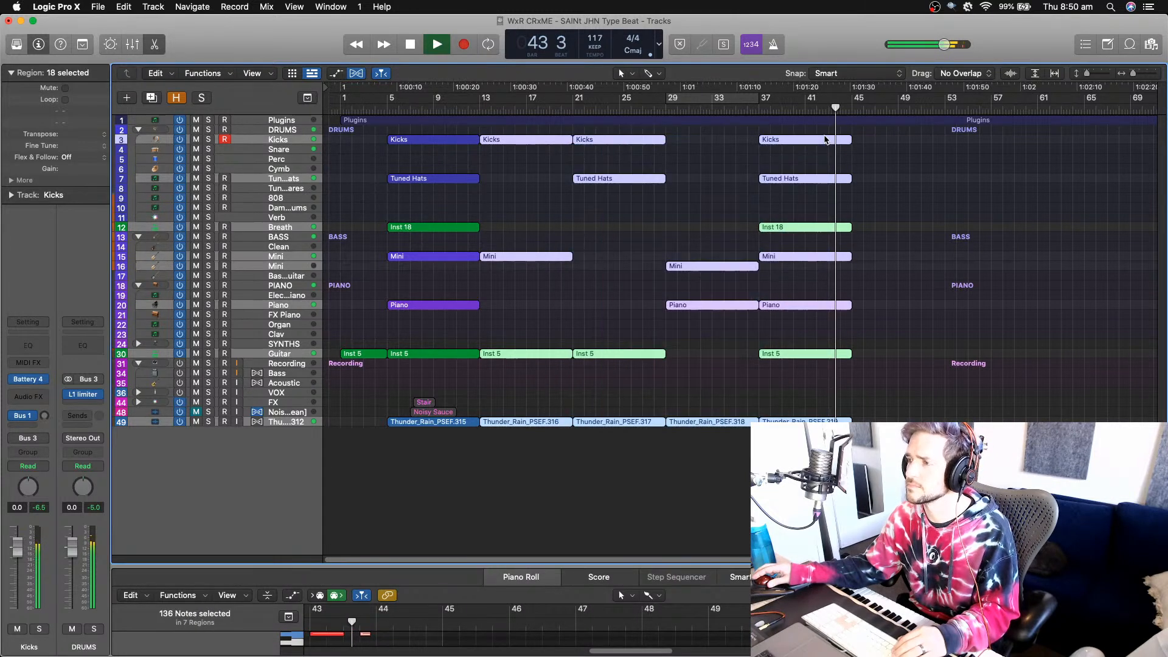
{"action": "key", "text": "super+r"}
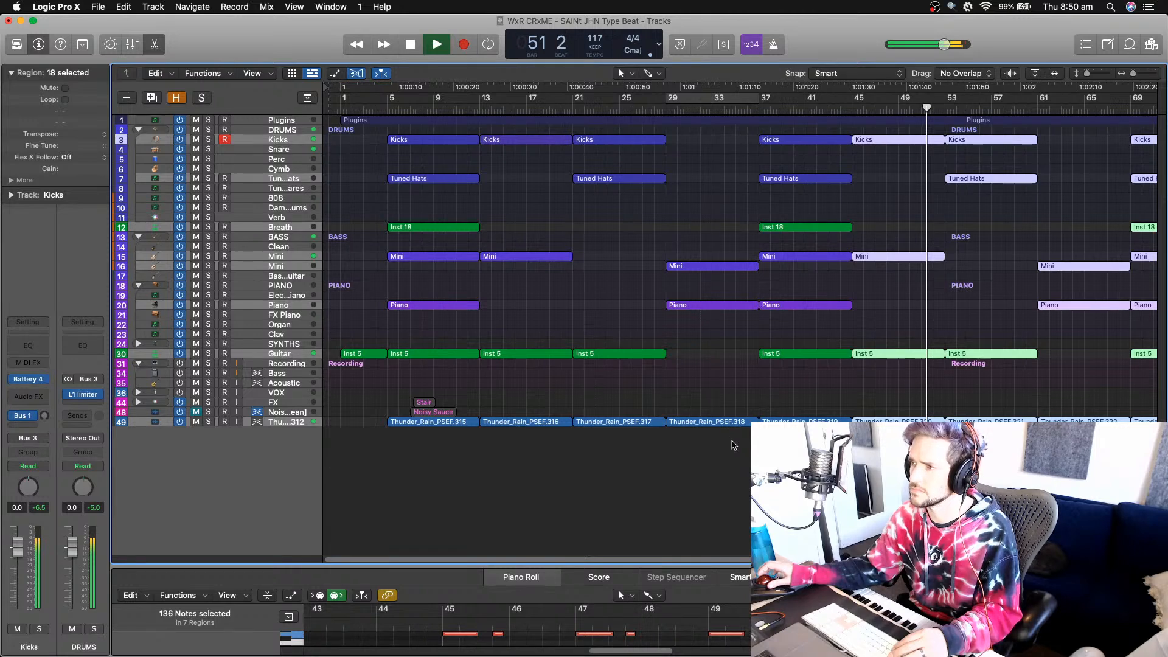
{"action": "left_click", "coordinate": [730, 466]}
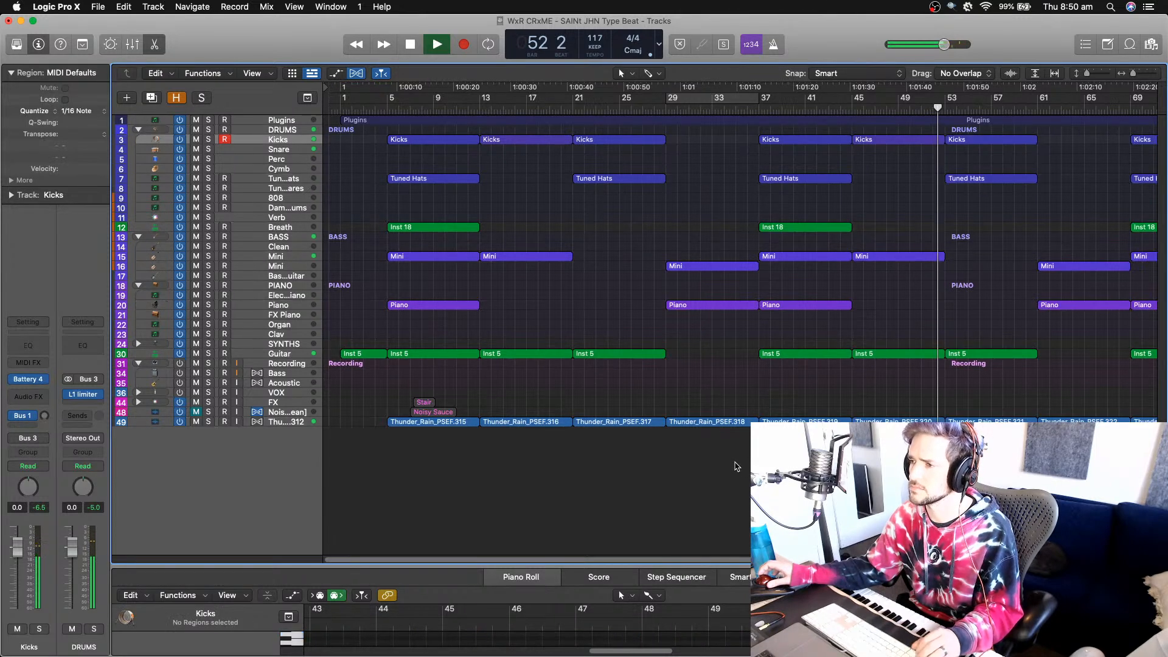
{"action": "scroll", "coordinate": [735, 466], "scroll_direction": "down", "scroll_amount": 2}
{"action": "scroll", "coordinate": [736, 466], "scroll_direction": "up", "scroll_amount": 4}
{"action": "scroll", "coordinate": [735, 467], "scroll_direction": "down", "scroll_amount": 3}
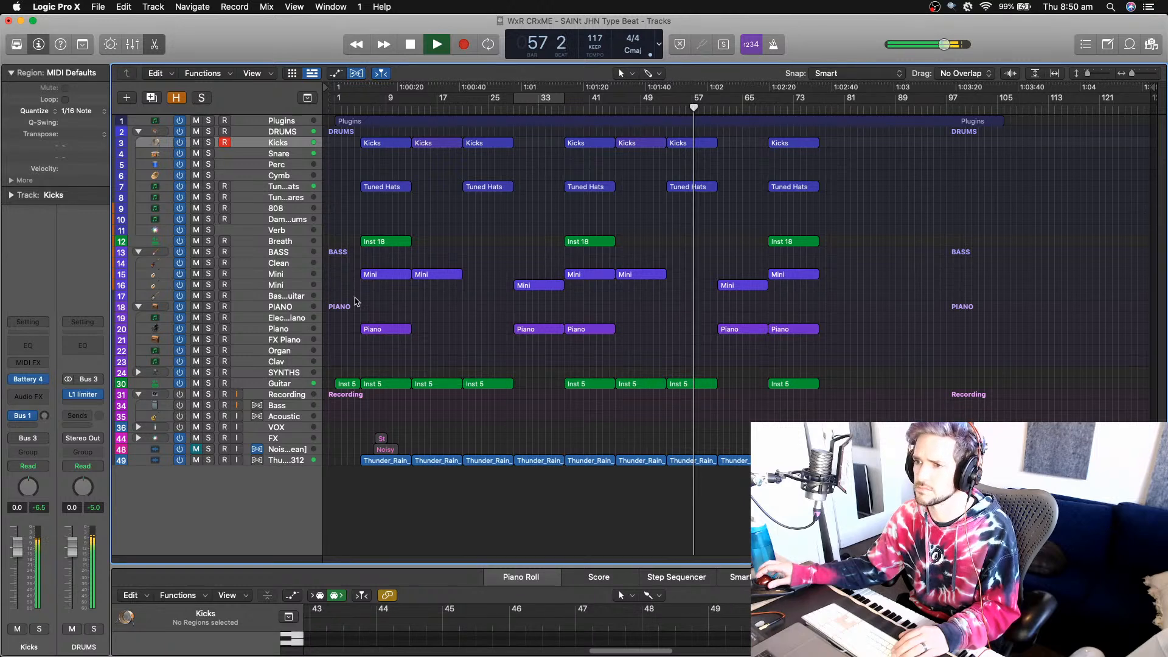
- Select the duplicated Mini track and settle its volume at -8.0 dB while the second bridge section plays
{"action": "left_click", "coordinate": [286, 285]}
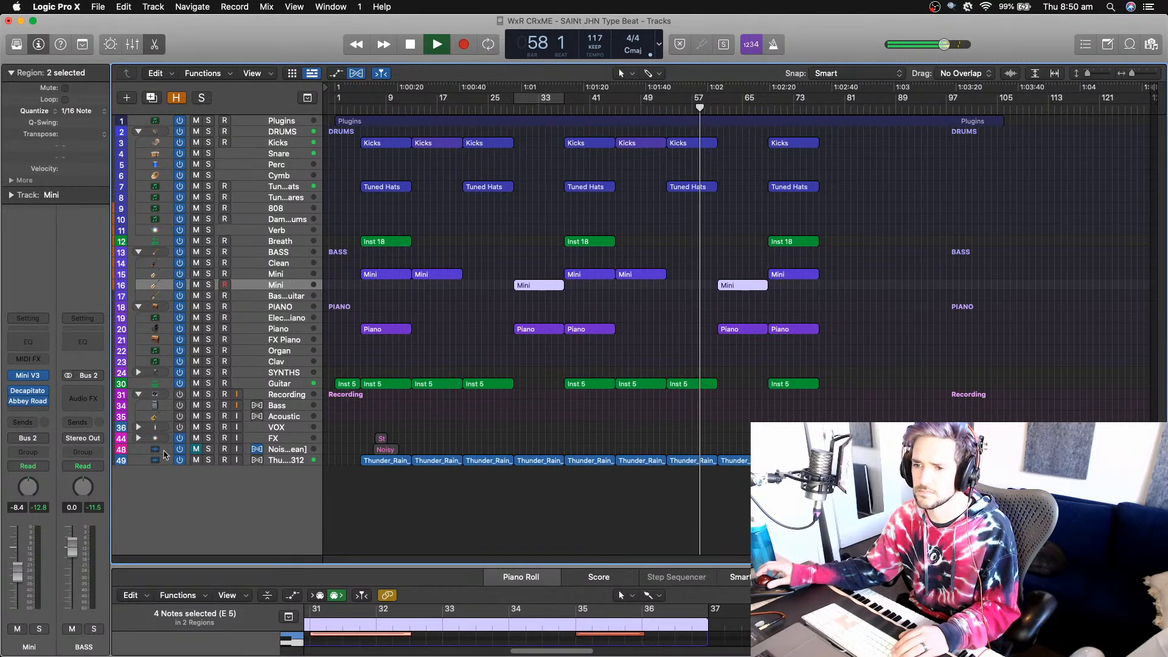
{"action": "left_click_drag", "start_coordinate": [18, 568], "coordinate": [20, 588]}
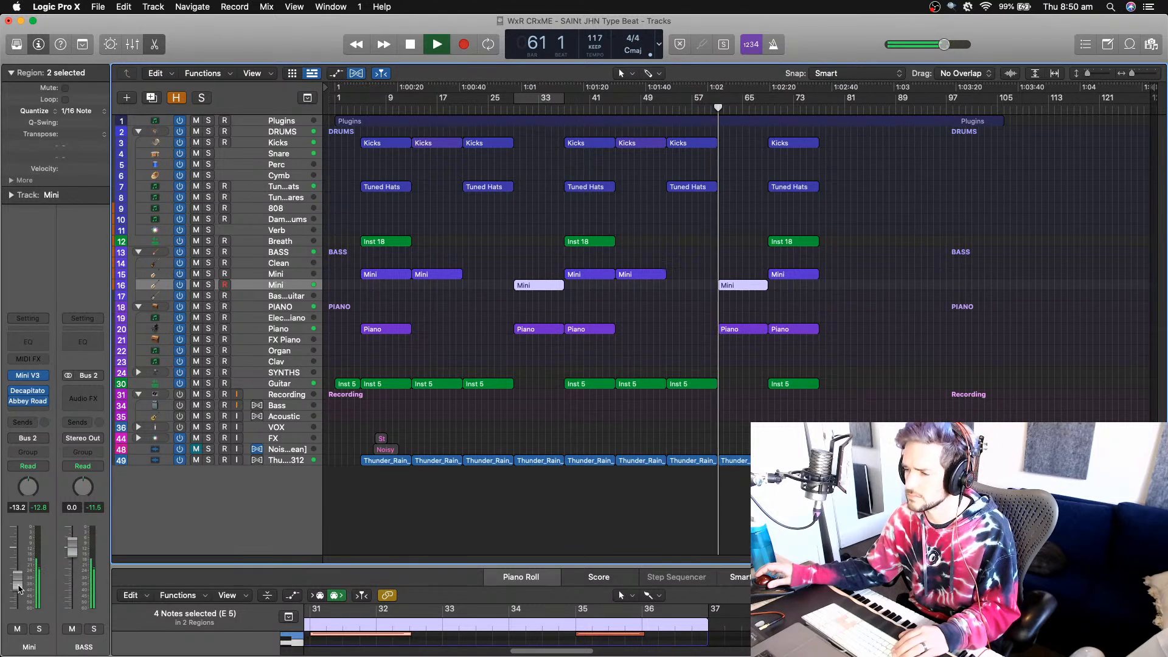
{"action": "left_click_drag", "start_coordinate": [19, 589], "coordinate": [20, 574]}
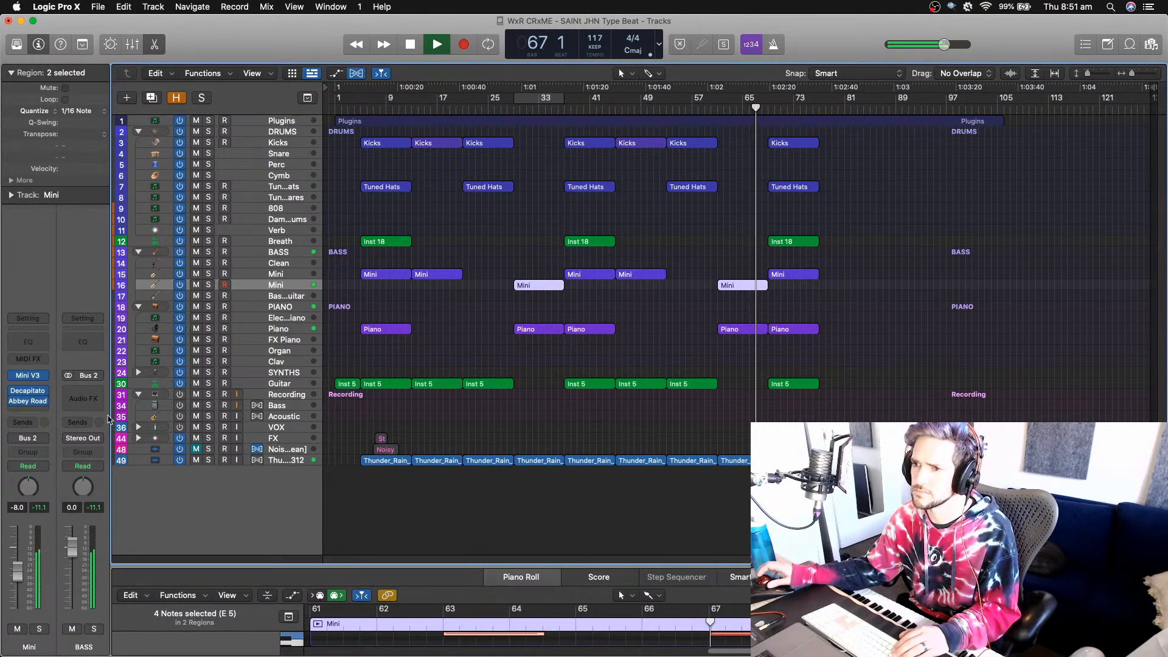
{"action": "key", "text": "space"}
- Fine-tune the Glide of the duplicated track's Mini V3, play it back from about bar 59 and close the synth
{"action": "left_click", "coordinate": [28, 376]}
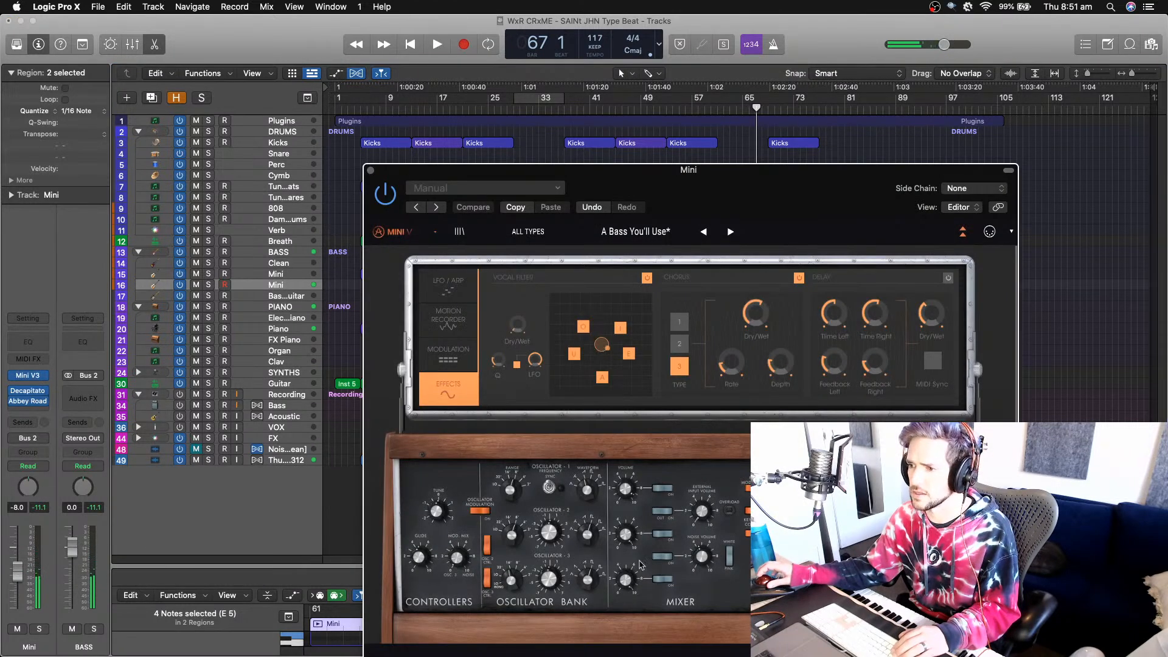
{"action": "left_click_drag", "start_coordinate": [433, 551], "coordinate": [442, 556]}
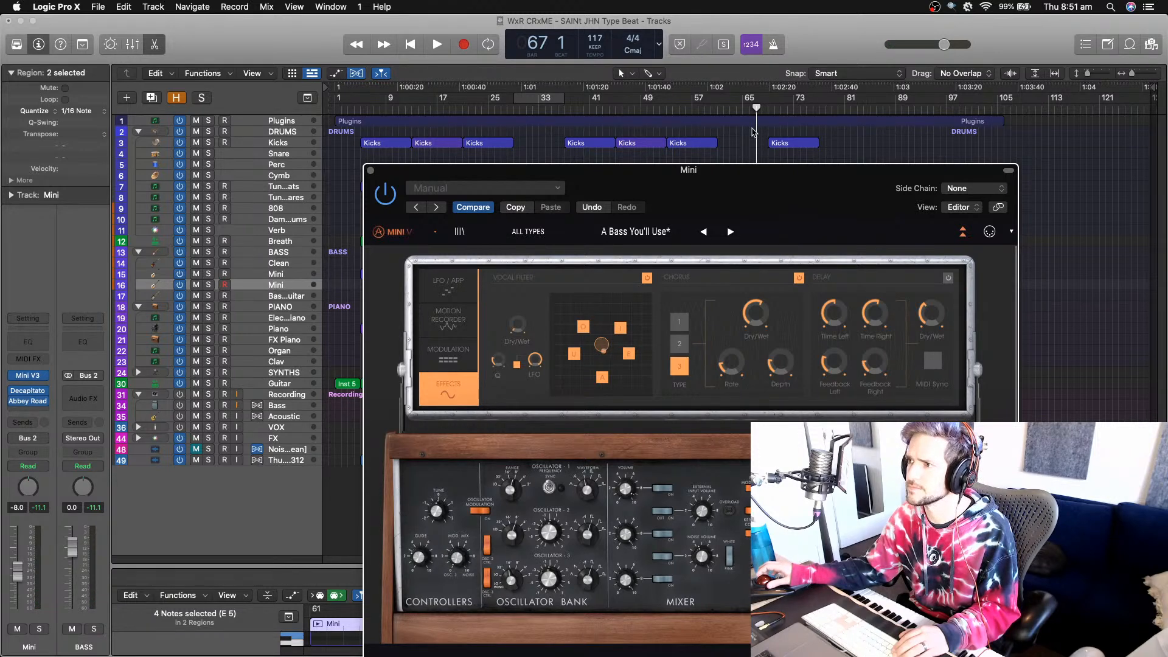
{"action": "left_click", "coordinate": [705, 111]}
{"action": "key", "text": "space"}
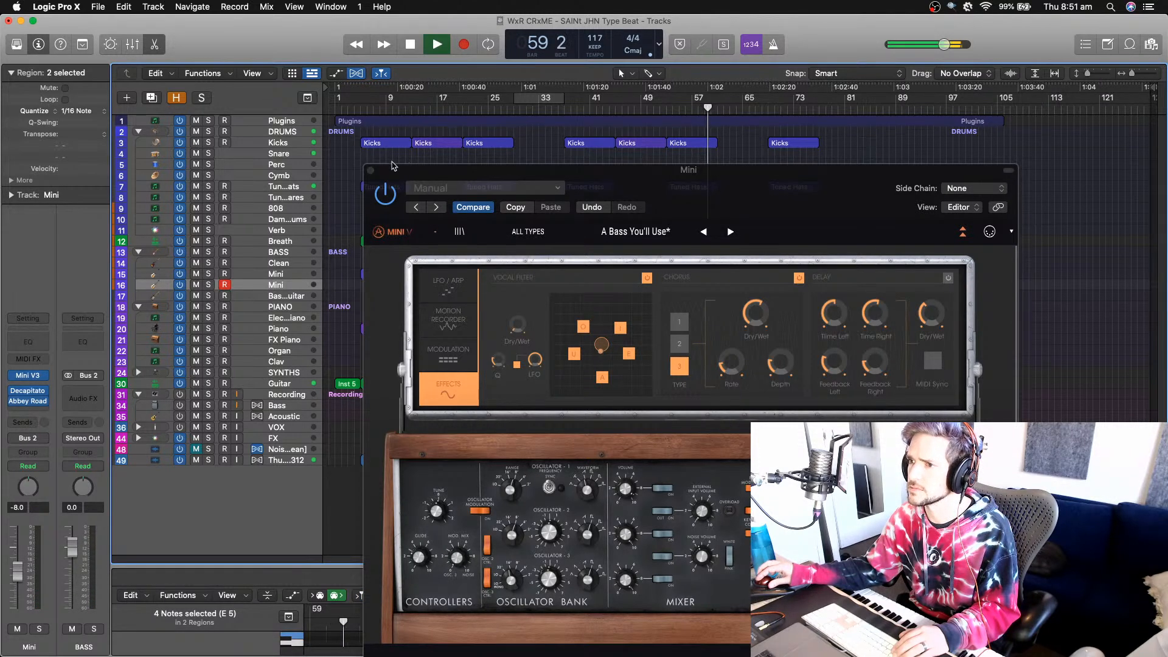
{"action": "left_click", "coordinate": [371, 170]}
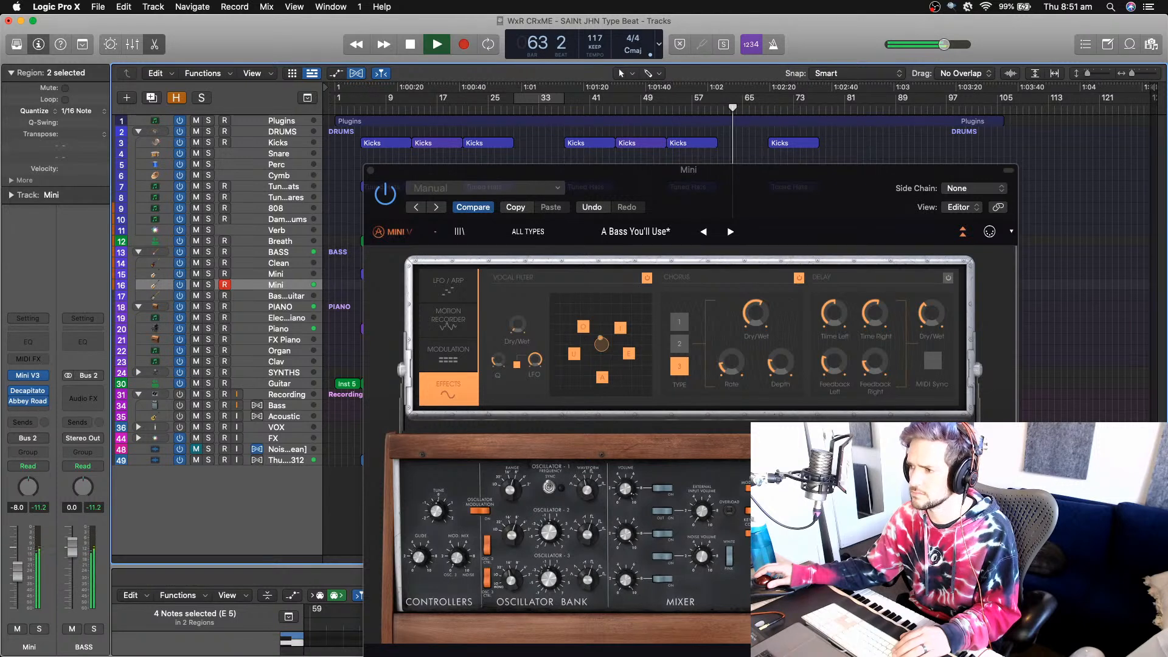
{"action": "left_click", "coordinate": [371, 171]}
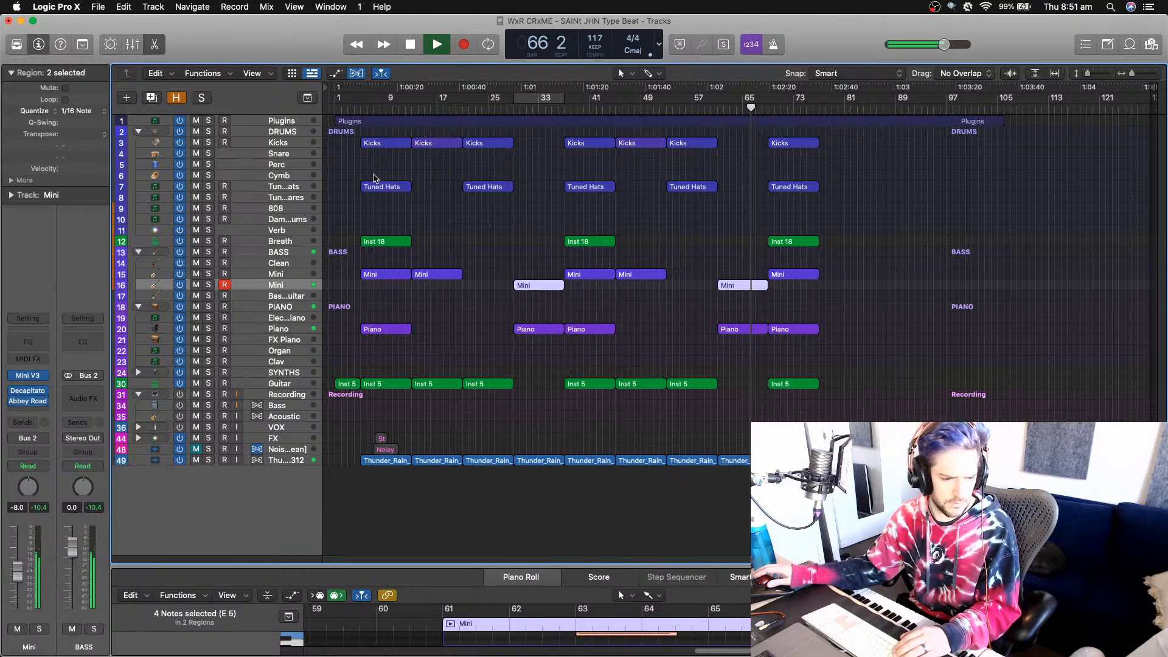
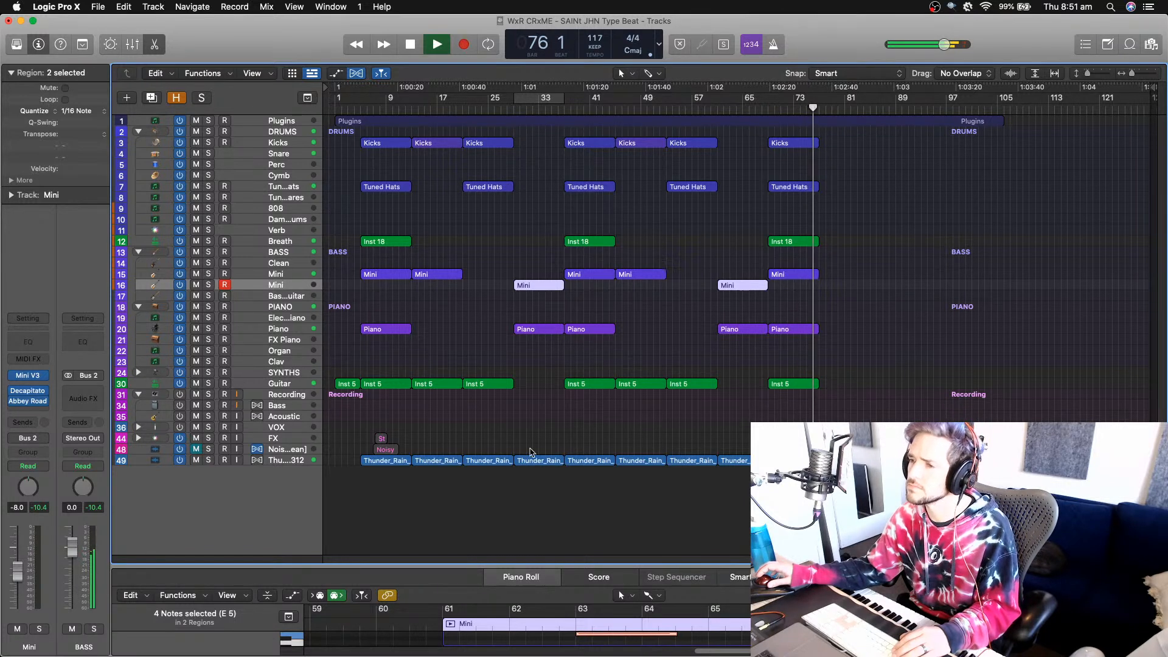
- Set the master cut filter of the Guitar track's RC-20 Retro Color to 1221 Hz, play from bar 69 and close the plugin
{"action": "key", "text": "space"}
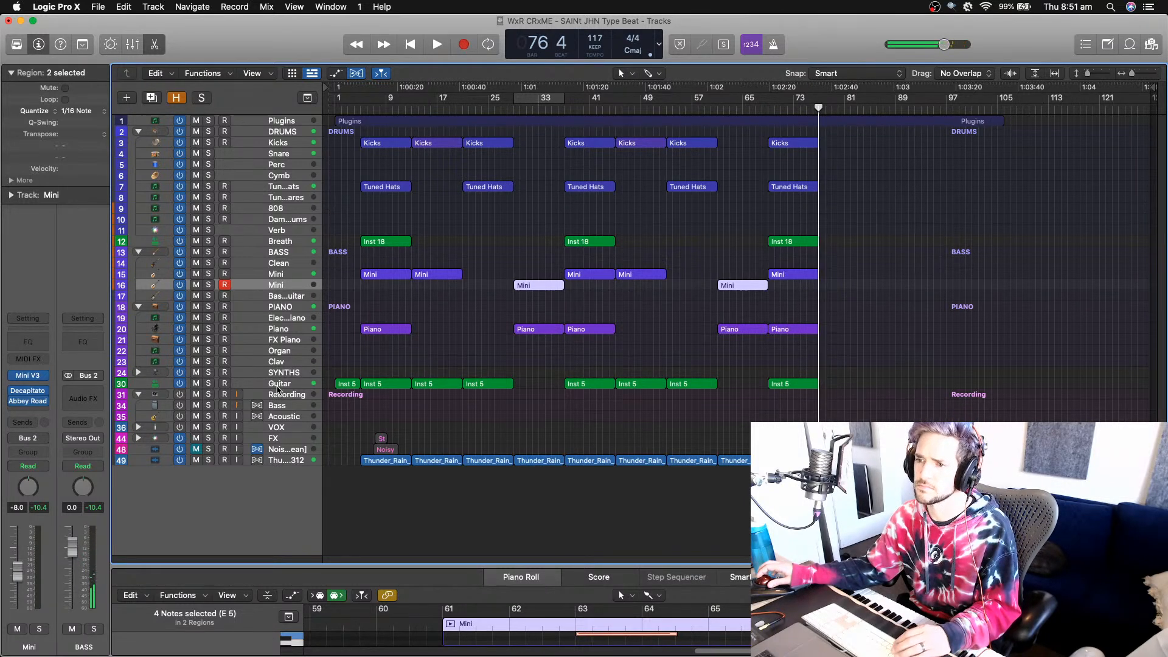
{"action": "left_click", "coordinate": [278, 385]}
{"action": "left_click", "coordinate": [28, 339]}
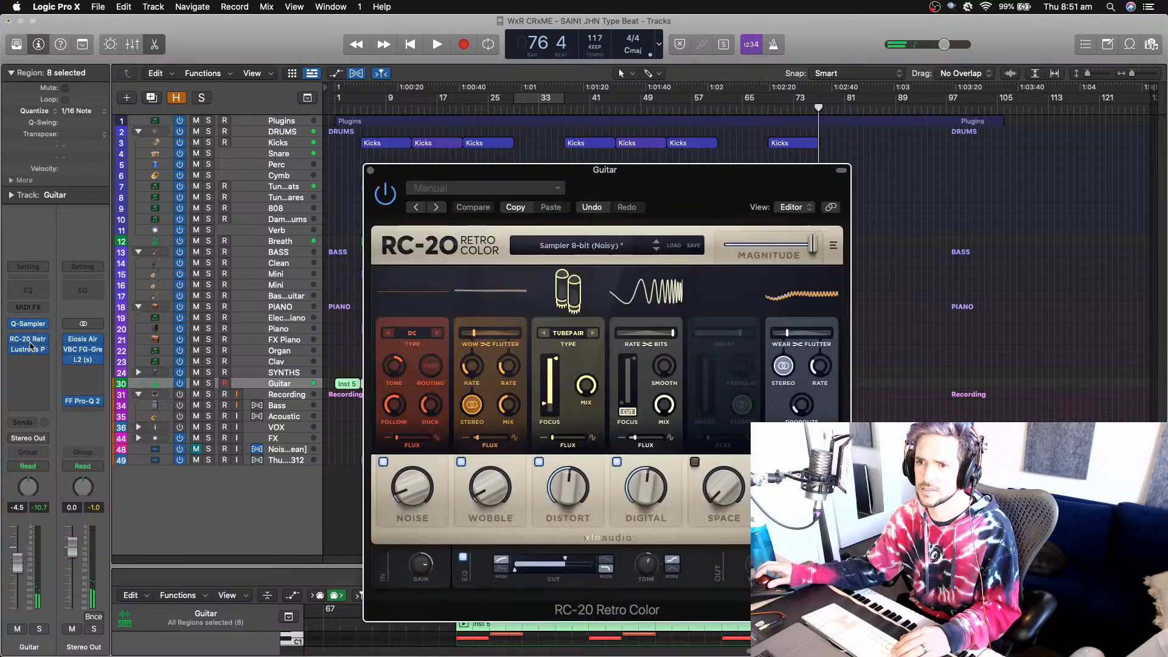
{"action": "left_click_drag", "start_coordinate": [559, 565], "coordinate": [564, 563]}
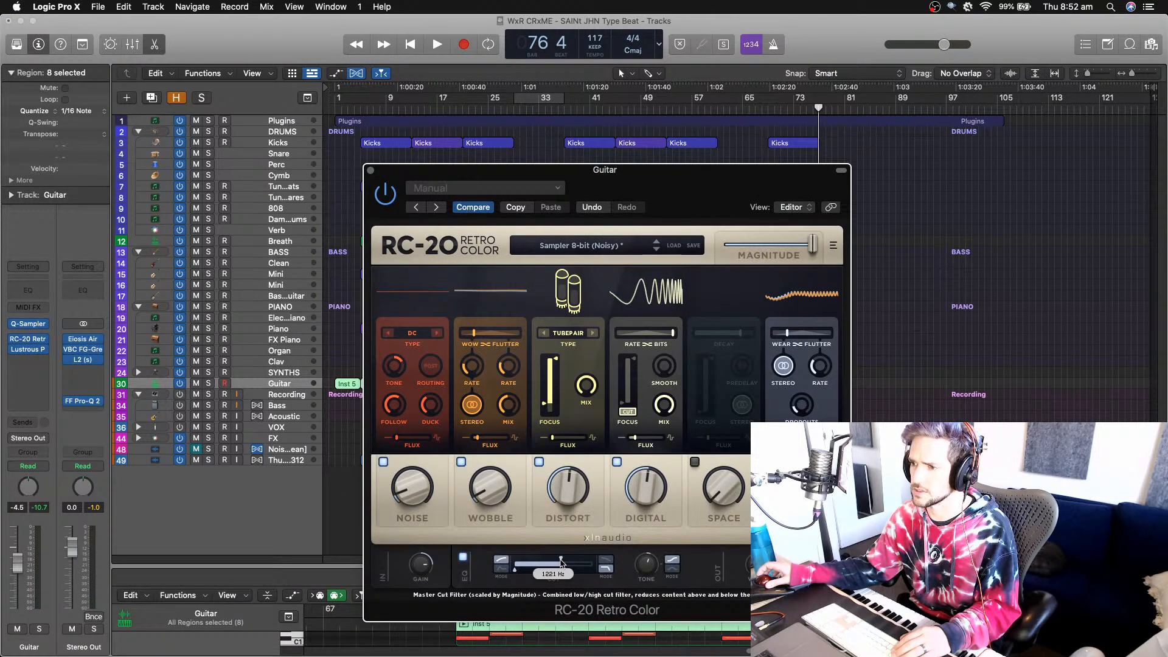
{"action": "left_click", "coordinate": [768, 116]}
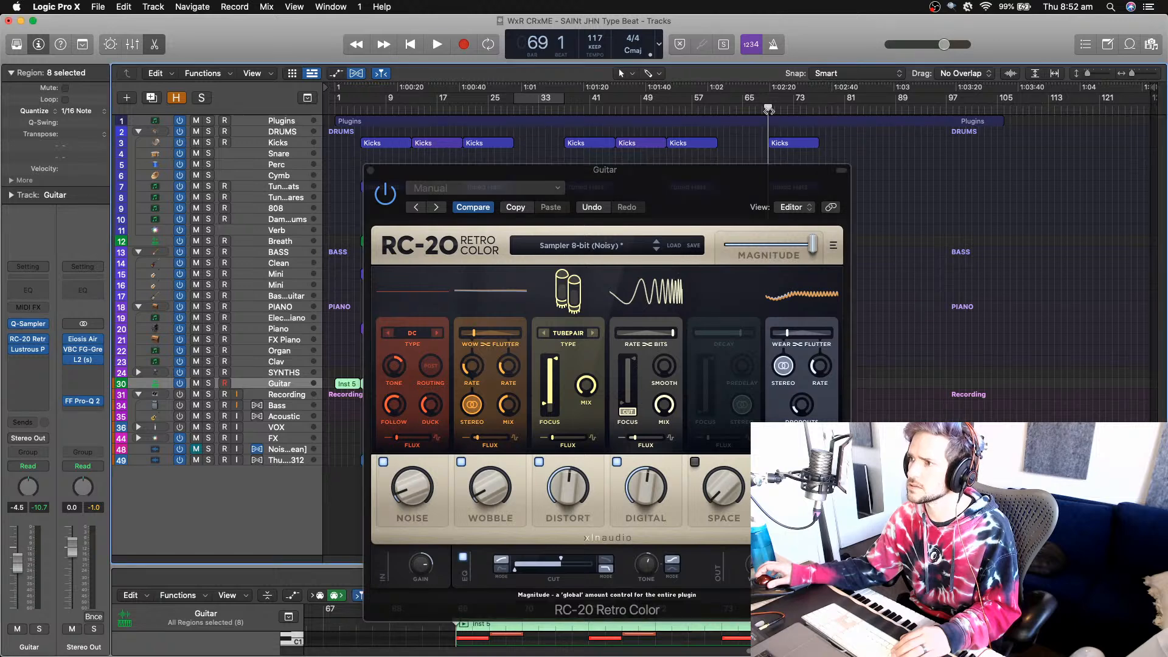
{"action": "key", "text": "space"}
{"action": "left_click", "coordinate": [371, 170]}
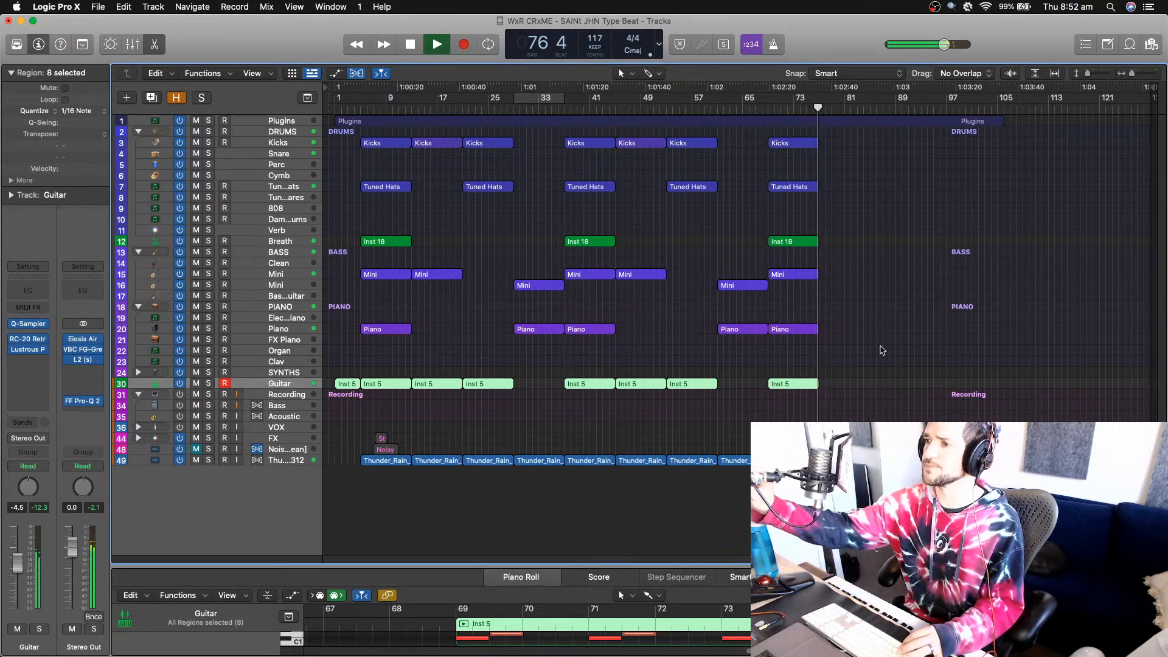
- Stop playback, inspect the notes of the guitar region starting at bar 69 in a separate Piano Roll and close it
{"action": "key", "text": "space"}
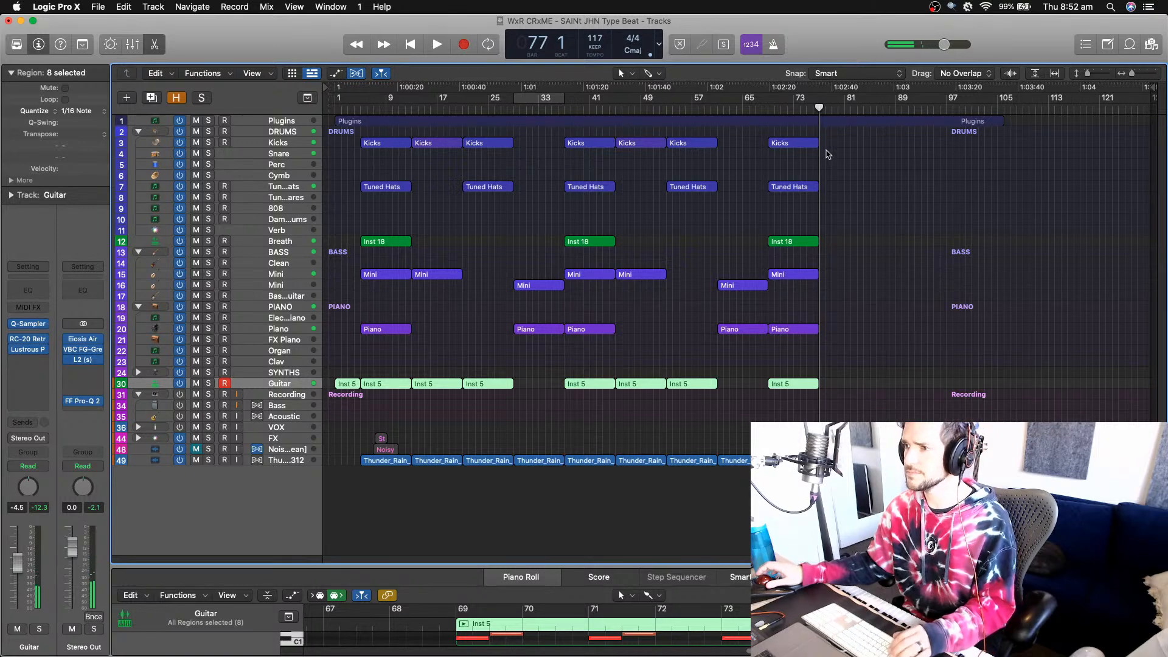
{"action": "left_click", "coordinate": [752, 379]}
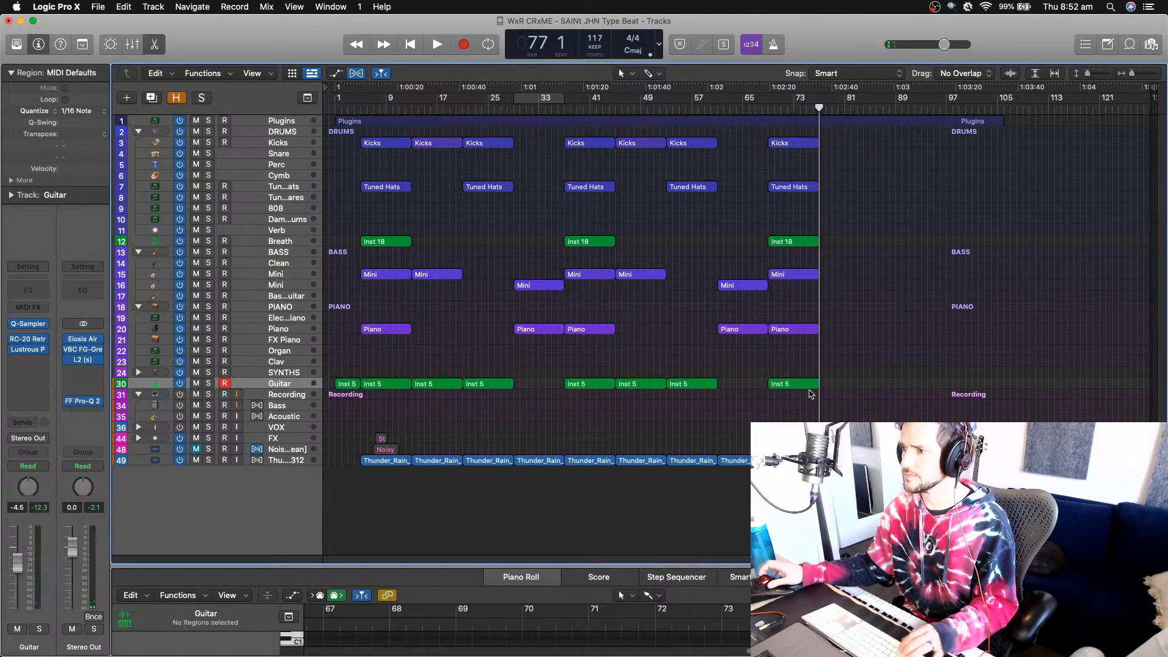
{"action": "double_click", "coordinate": [792, 382]}
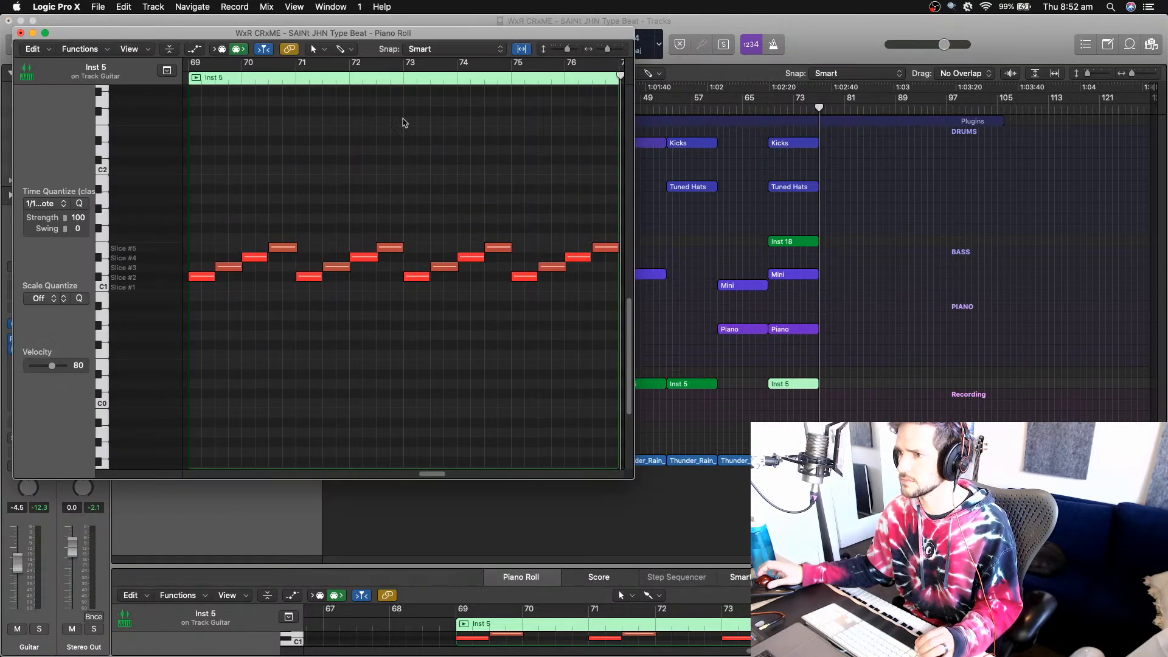
{"action": "left_click", "coordinate": [20, 33]}
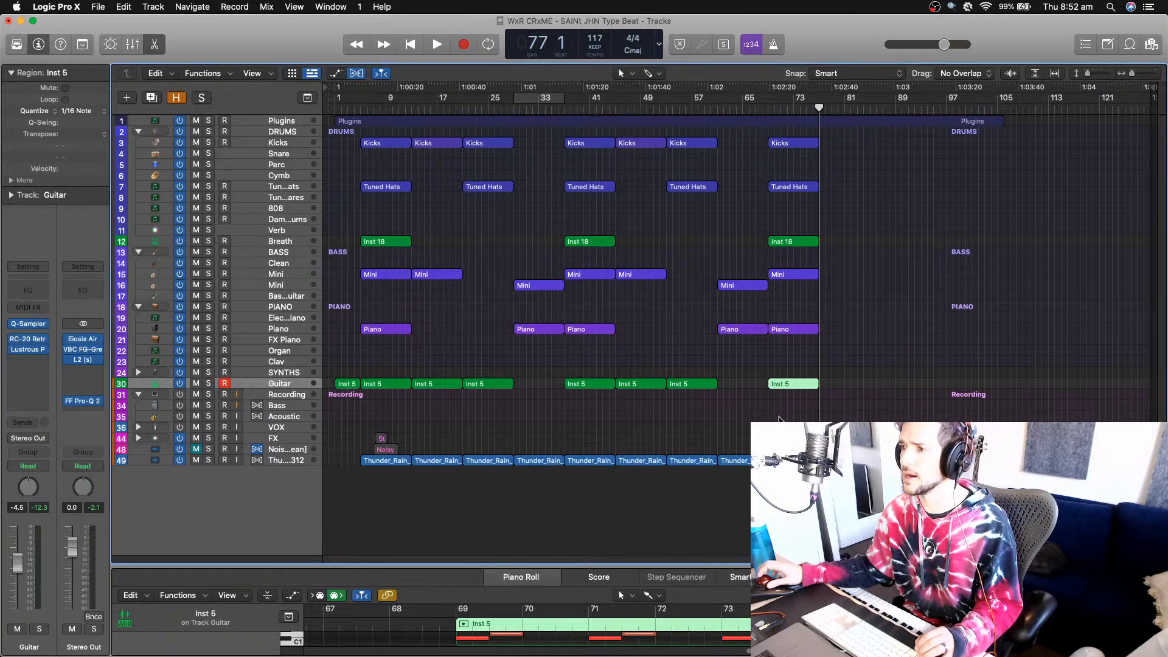
- Copy the guitar region at bar 69 to bar 77 and play the arrangement from about bar 76
{"action": "left_click_drag", "start_coordinate": [785, 385], "coordinate": [833, 385]}
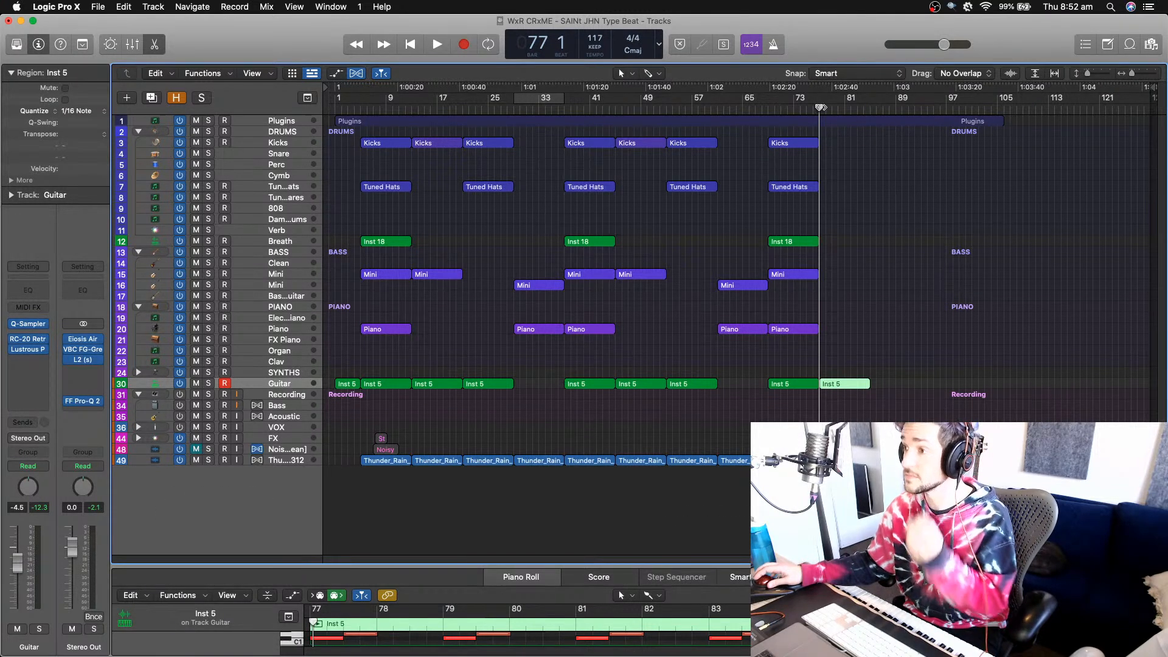
{"action": "left_click_drag", "start_coordinate": [821, 107], "coordinate": [813, 107]}
{"action": "key", "text": "space"}
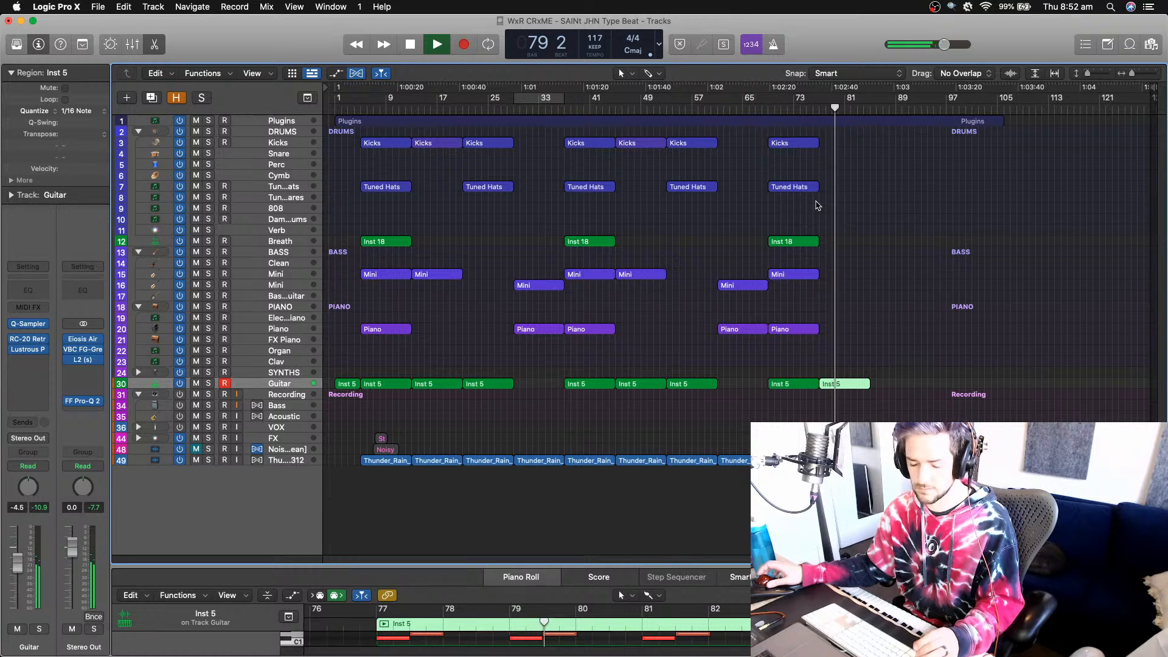
- Build a section at bar 85 by copying the bar 69 Tuned Hats, Breath and Mini regions there and repeating the guitar region
{"action": "left_click_drag", "start_coordinate": [794, 187], "coordinate": [896, 188]}
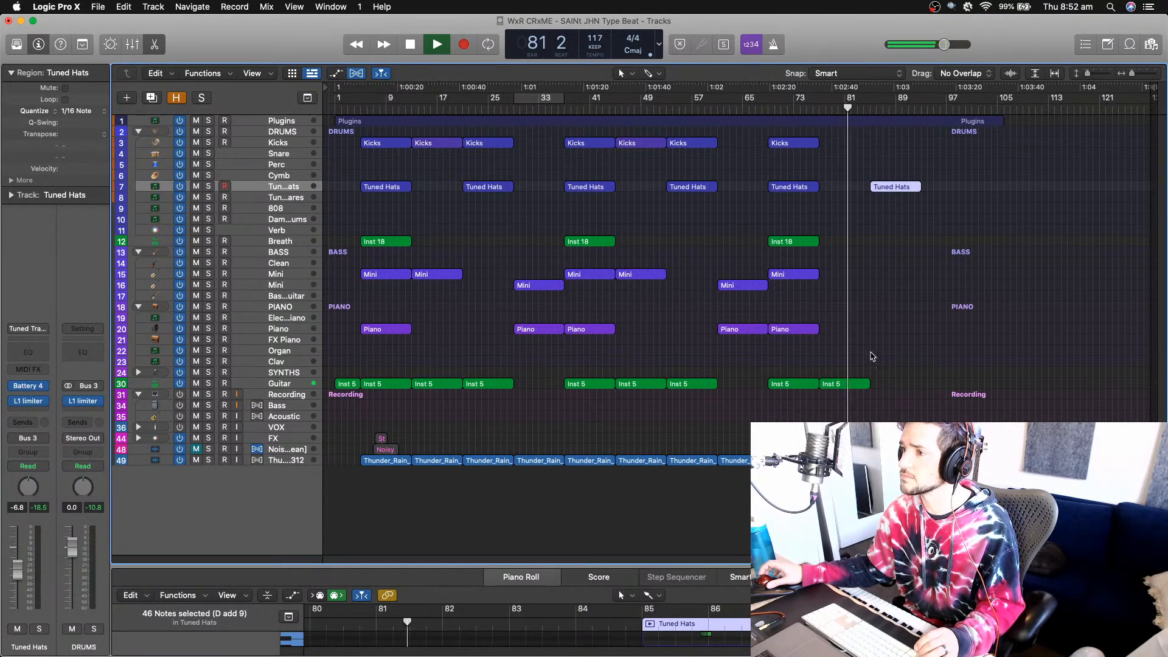
{"action": "left_click", "coordinate": [851, 385]}
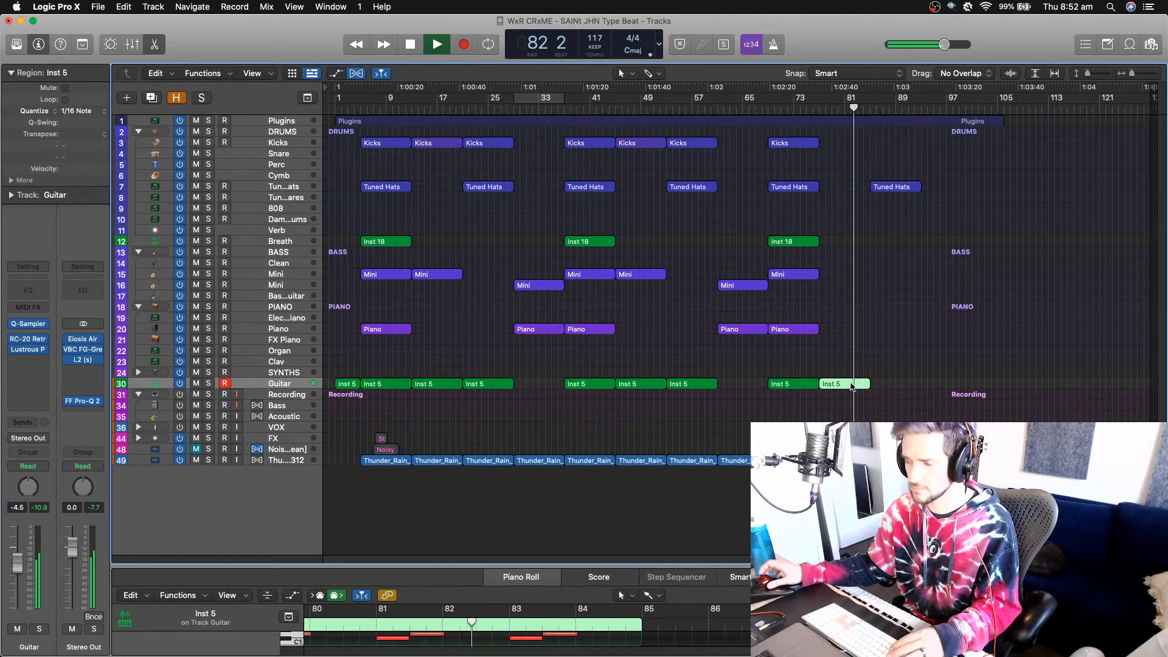
{"action": "key", "text": "super+r"}
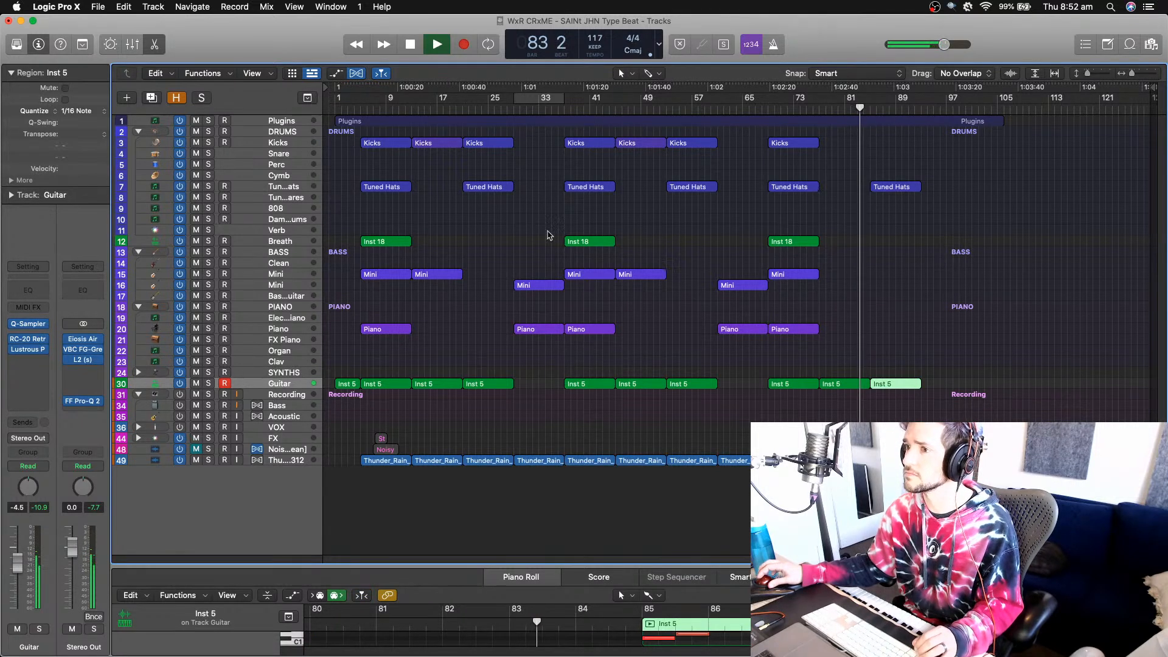
{"action": "left_click_drag", "start_coordinate": [814, 242], "coordinate": [917, 239]}
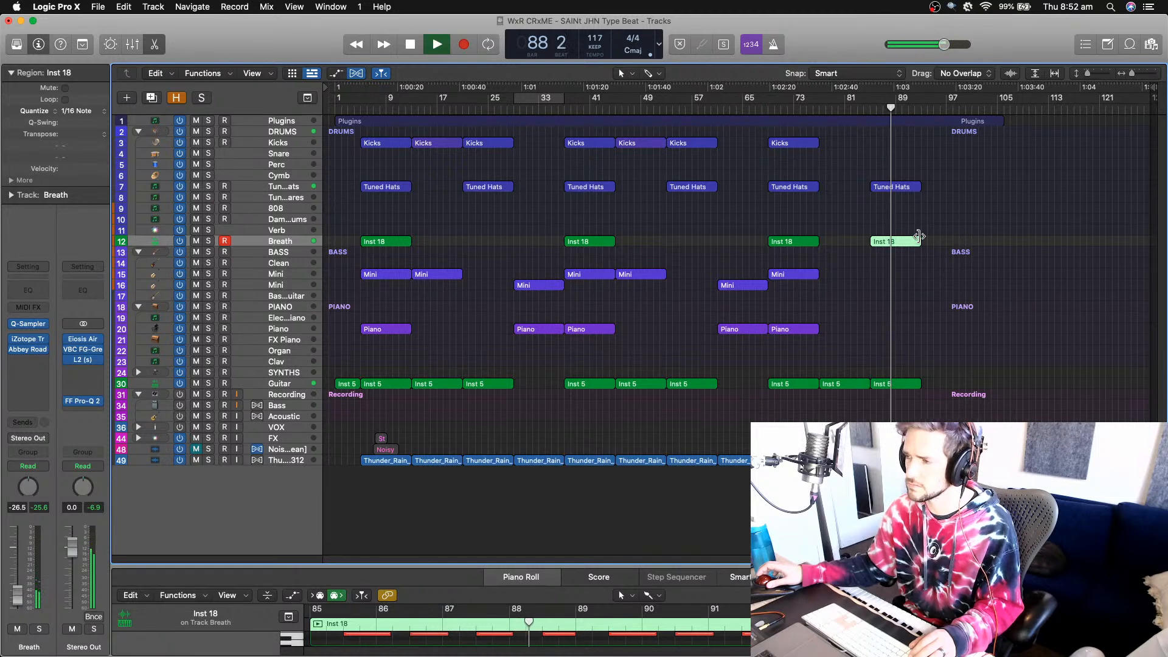
{"action": "key", "text": "space"}
{"action": "left_click_drag", "start_coordinate": [800, 279], "coordinate": [903, 280]}
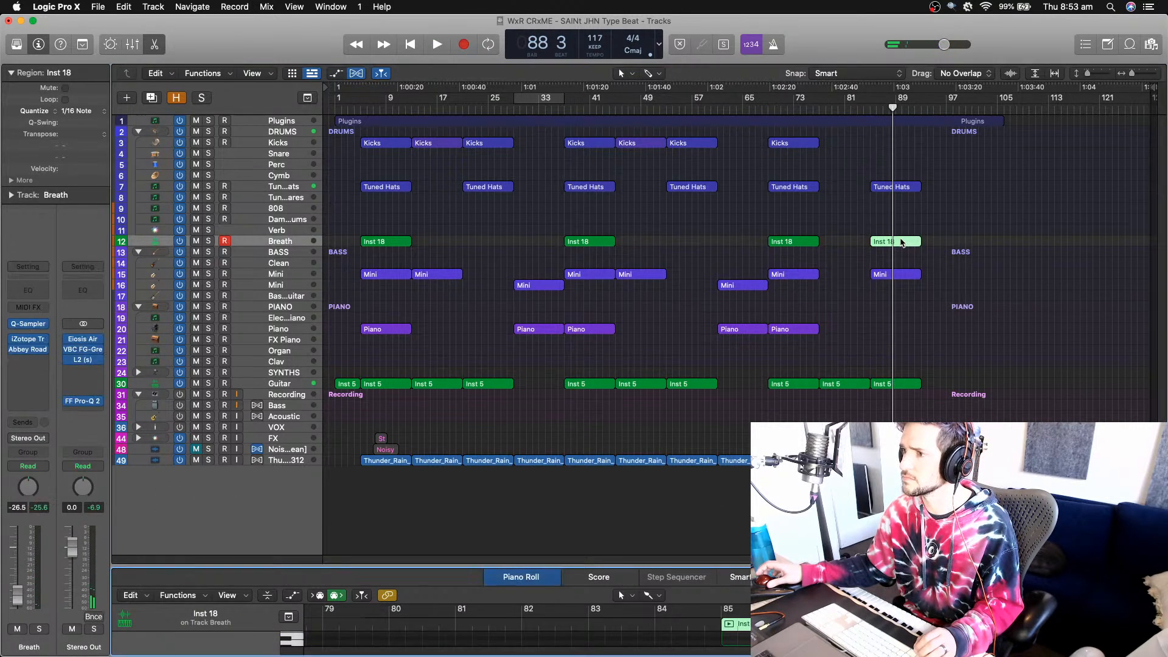
- Examine the notes of the Breath region at bar 85 in an enlarged Piano Roll, play from bar 85 and close the editor
{"action": "left_click", "coordinate": [901, 242]}
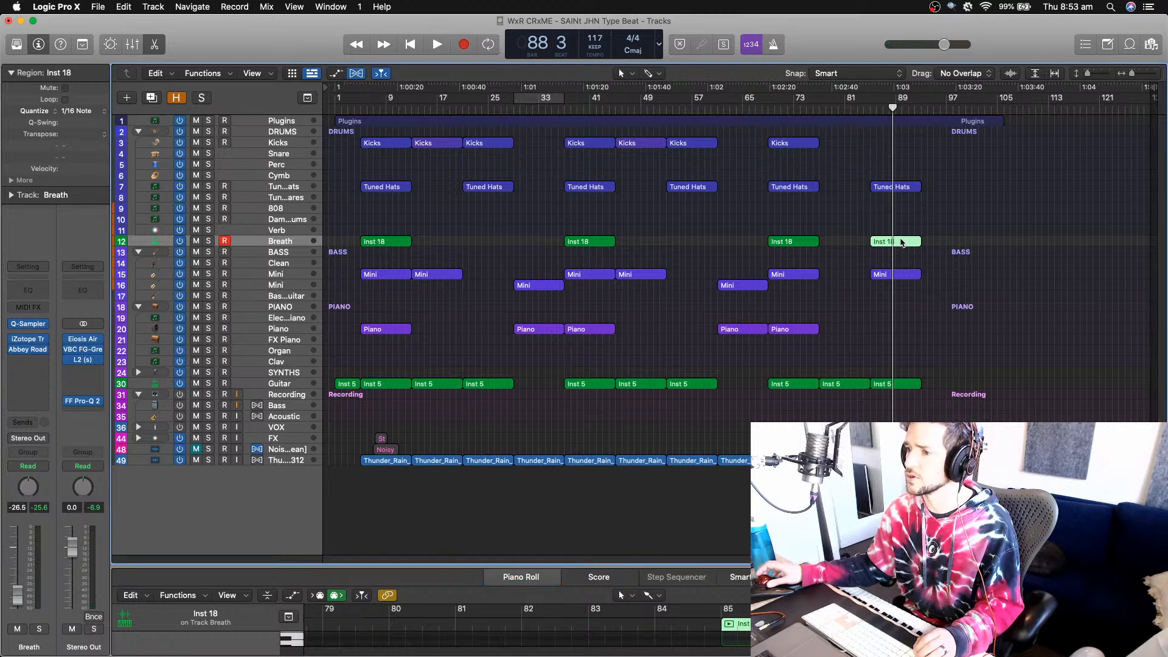
{"action": "left_click_drag", "start_coordinate": [837, 565], "coordinate": [837, 365]}
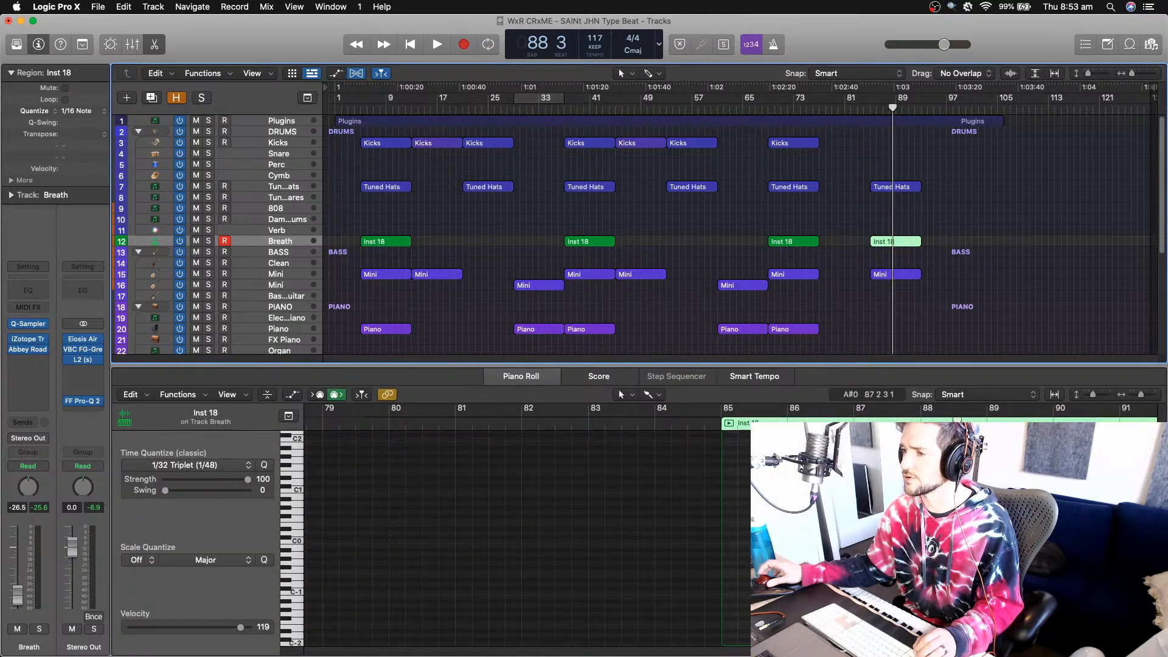
{"action": "scroll", "coordinate": [879, 502], "scroll_direction": "right", "scroll_amount": 2}
{"action": "scroll", "coordinate": [880, 502], "scroll_direction": "down", "scroll_amount": 3}
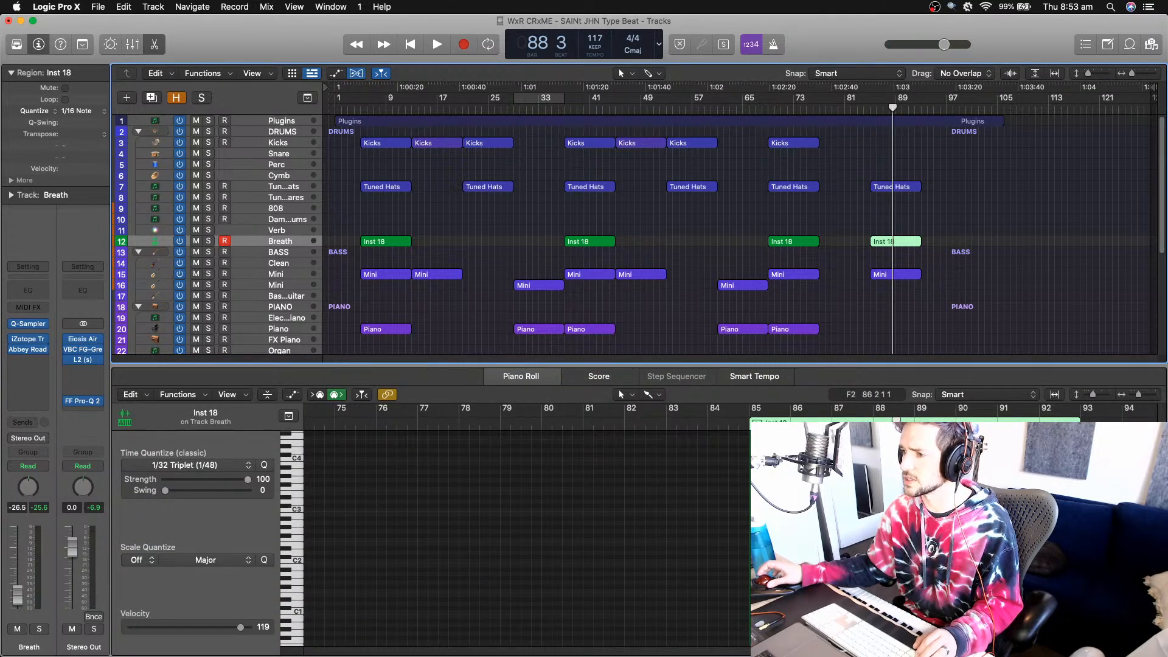
{"action": "left_click_drag", "start_coordinate": [879, 502], "coordinate": [879, 430]}
{"action": "left_click", "coordinate": [845, 603]}
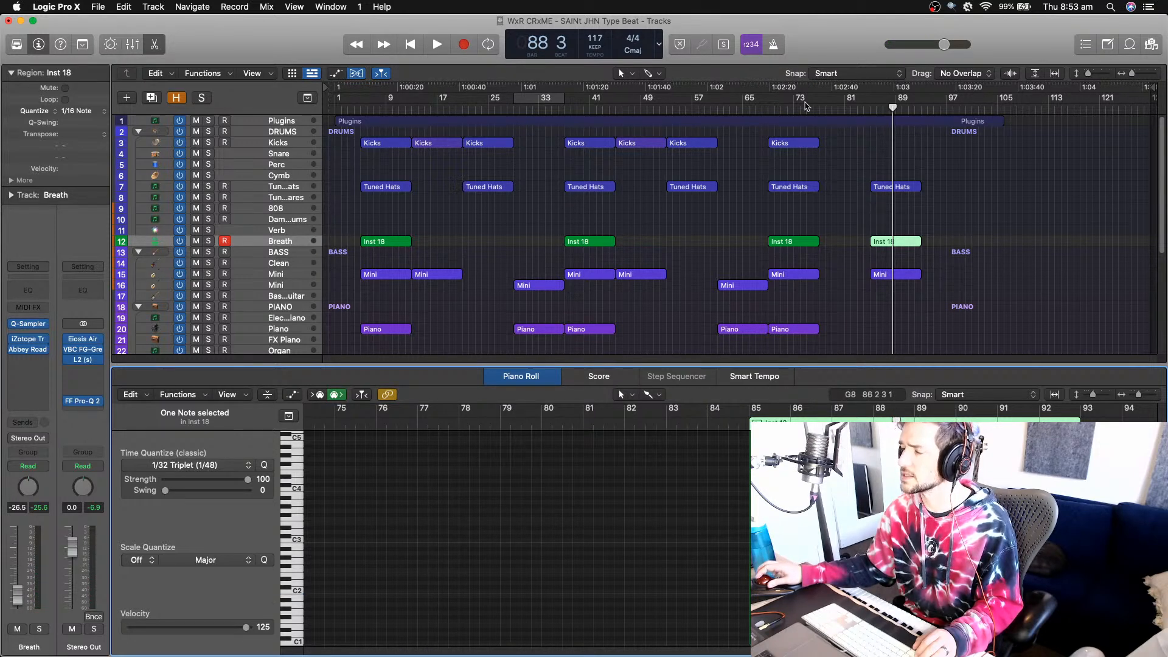
{"action": "left_click", "coordinate": [870, 113]}
{"action": "key", "text": "space"}
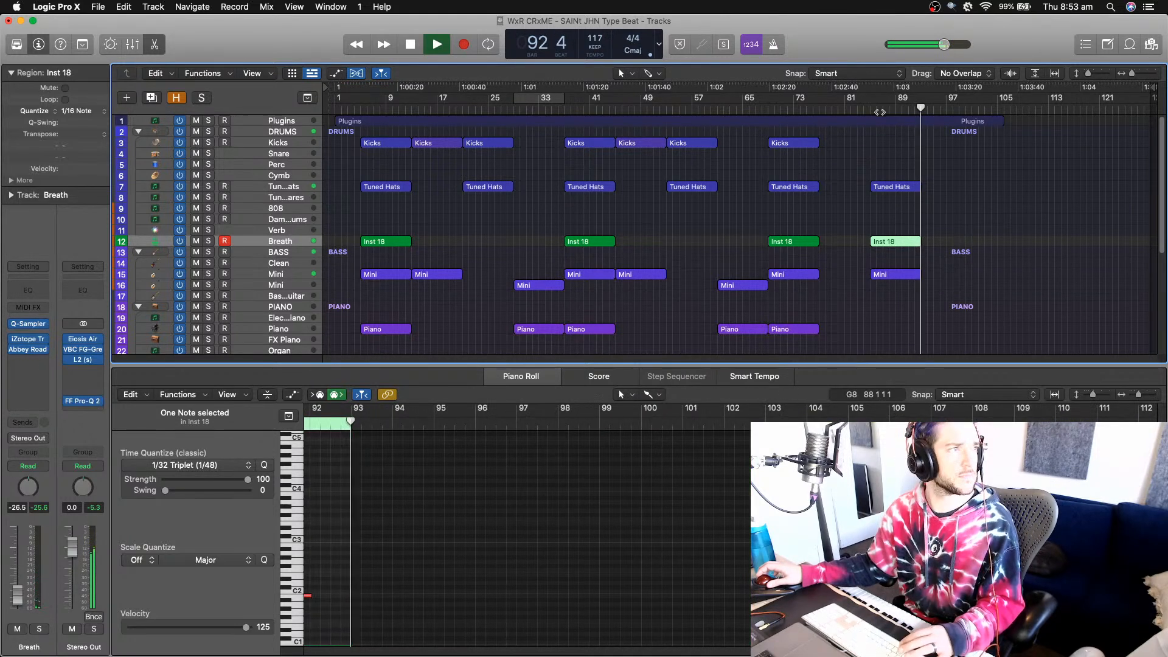
{"action": "key", "text": "space"}
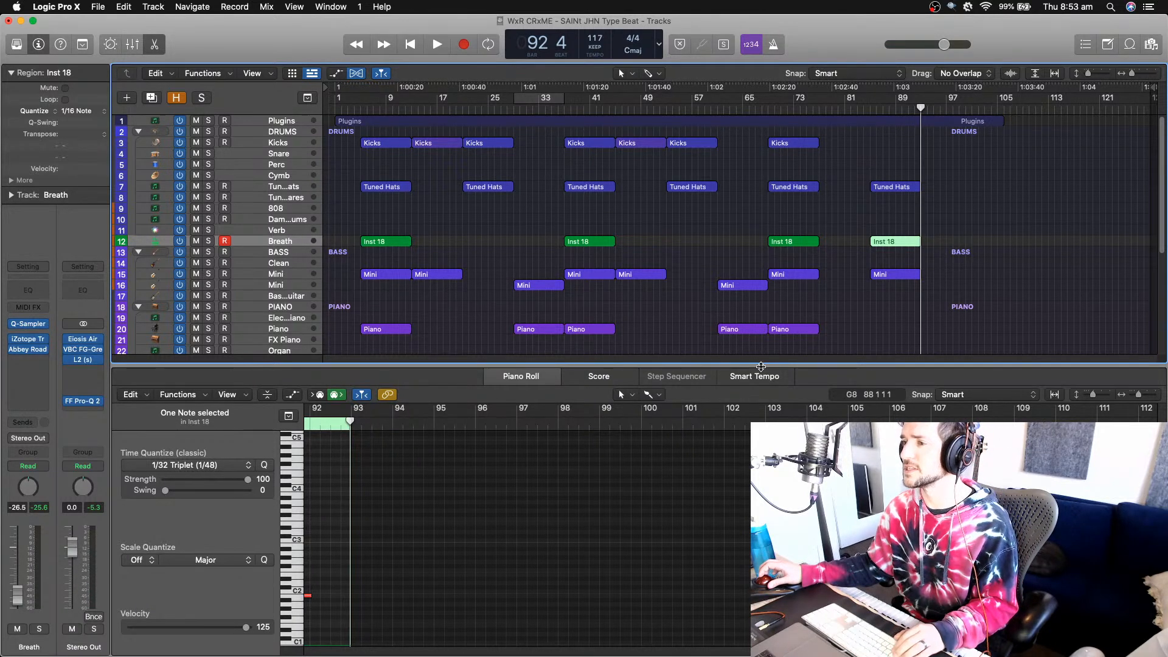
{"action": "key", "text": "e"}
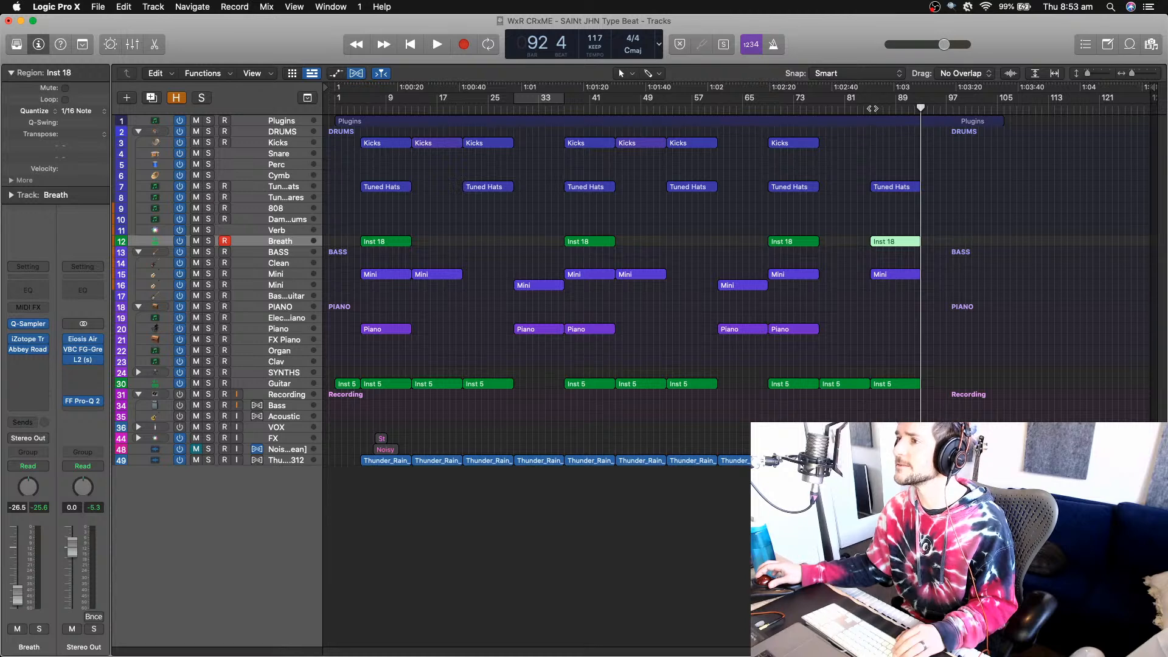
- Play the section from bar 85 and select the Thunder_Rain region beneath it while listening
{"action": "left_click", "coordinate": [872, 108]}
{"action": "key", "text": "space"}
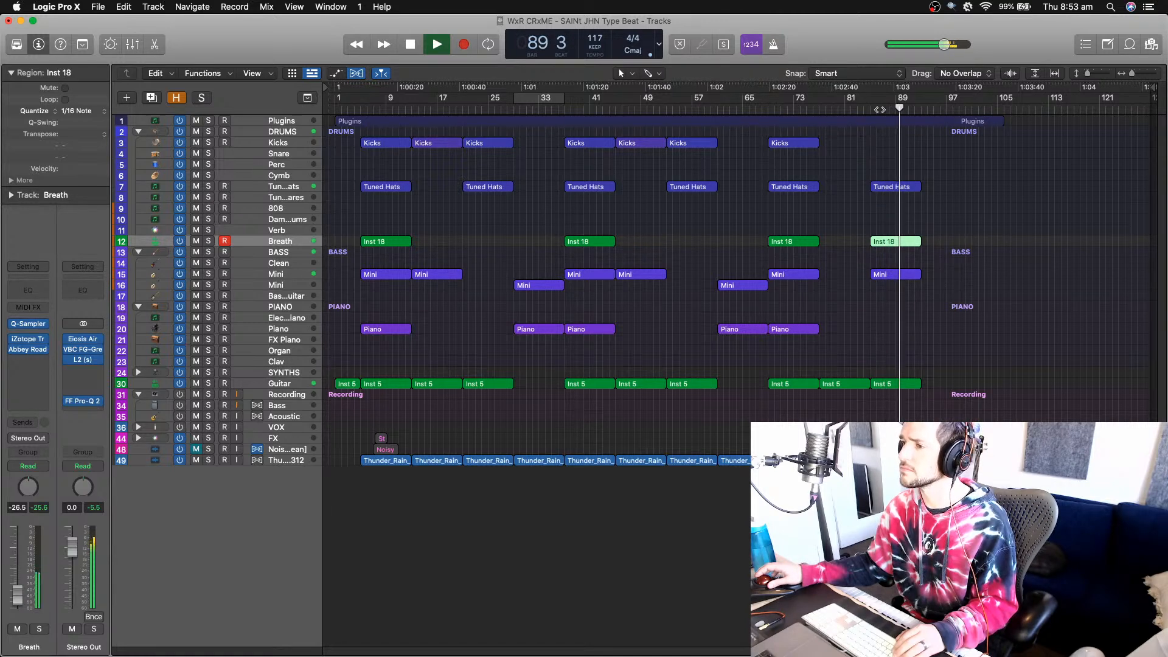
{"action": "left_click", "coordinate": [891, 460]}
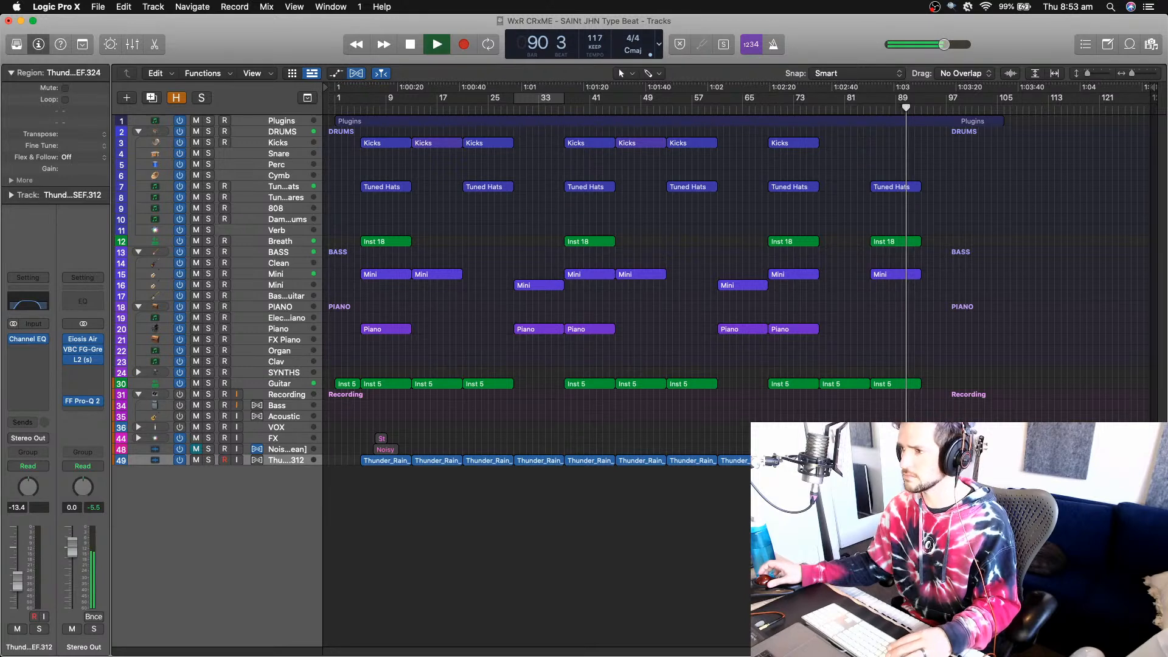
{"action": "left_click", "coordinate": [870, 109]}
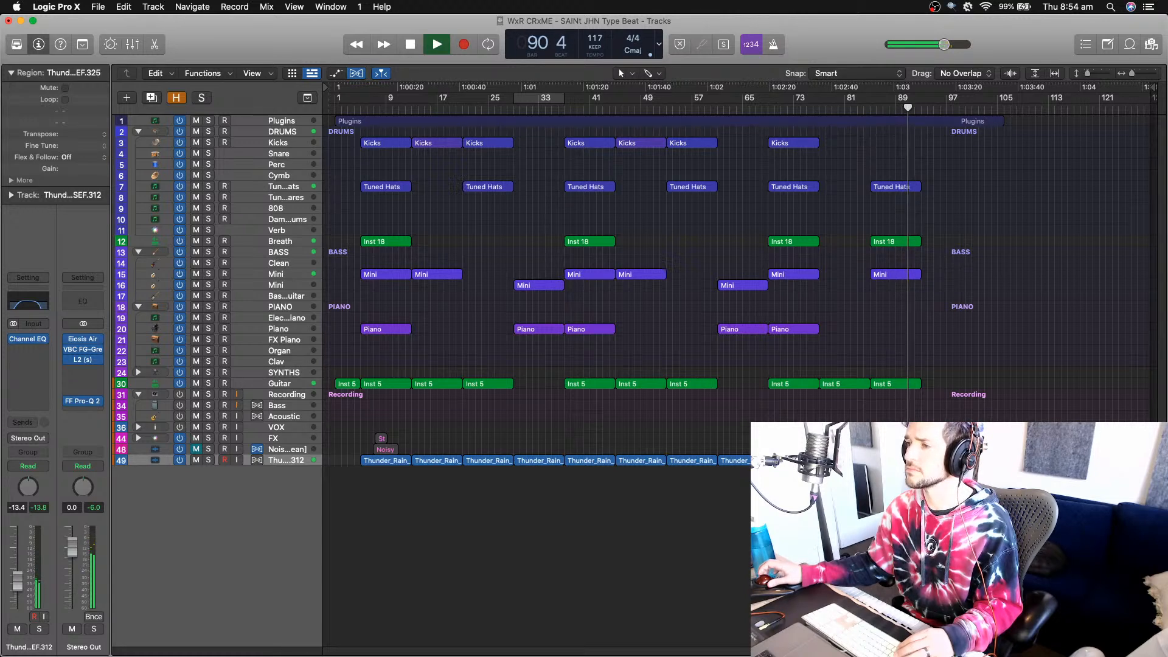
{"action": "key", "text": "space"}
- Shorten the Tuned Hats, Breath and Mini regions at bar 85 by two bars to end at bar 91, and play the transition
{"action": "left_click_drag", "start_coordinate": [910, 169], "coordinate": [917, 341]}
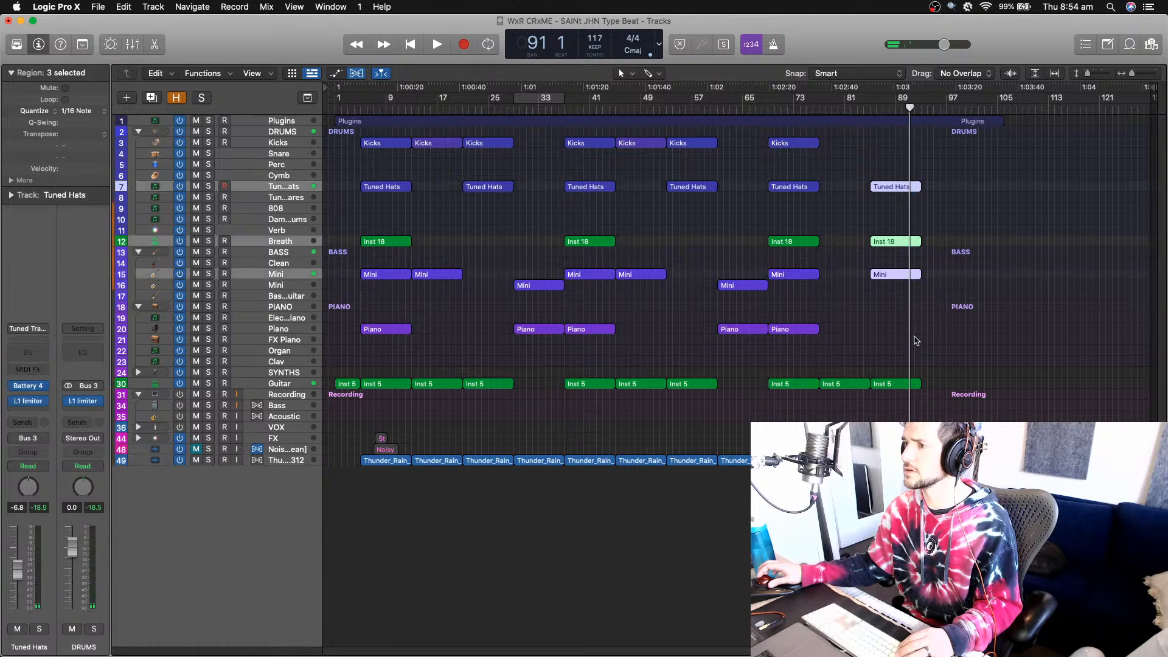
{"action": "left_click_drag", "start_coordinate": [918, 276], "coordinate": [908, 275]}
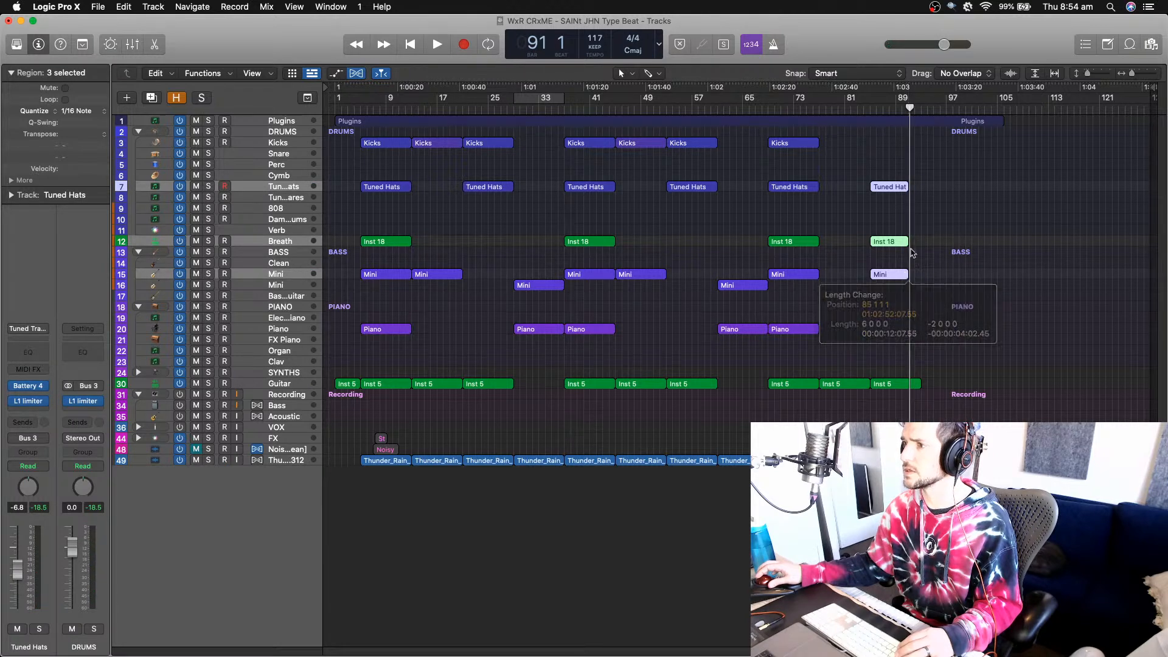
{"action": "left_click", "coordinate": [899, 109]}
{"action": "key", "text": "space"}
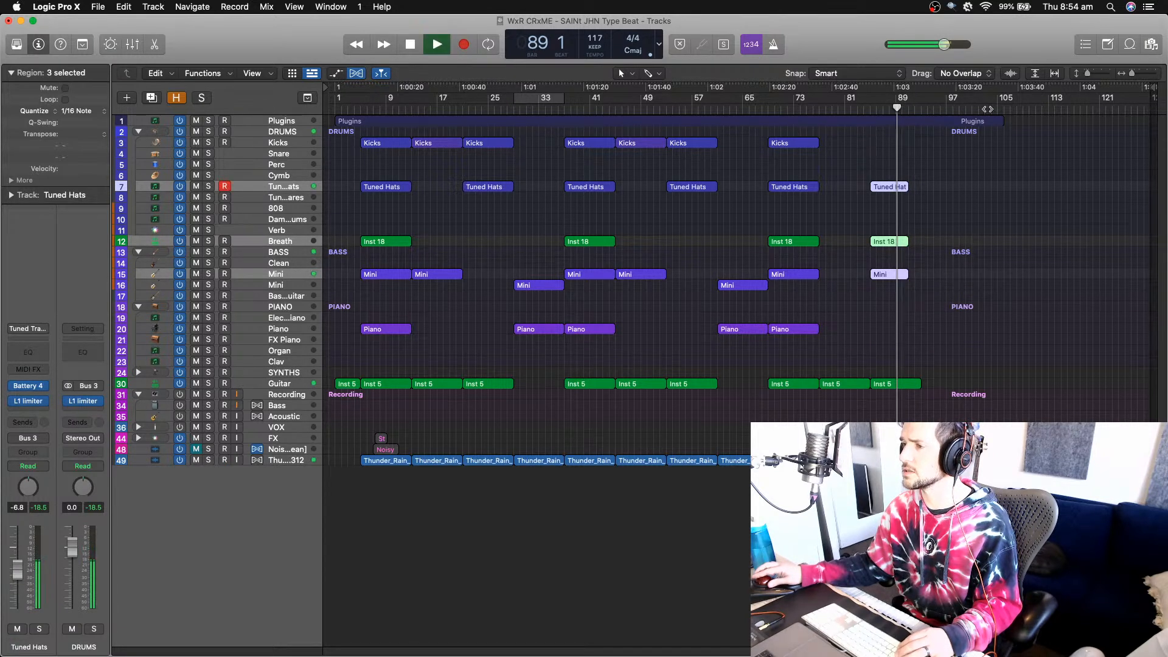
- Copy all seven regions of the bar 69 section to bar 93 and repeat them once at bar 101
{"action": "left_click_drag", "start_coordinate": [792, 418], "coordinate": [942, 146]}
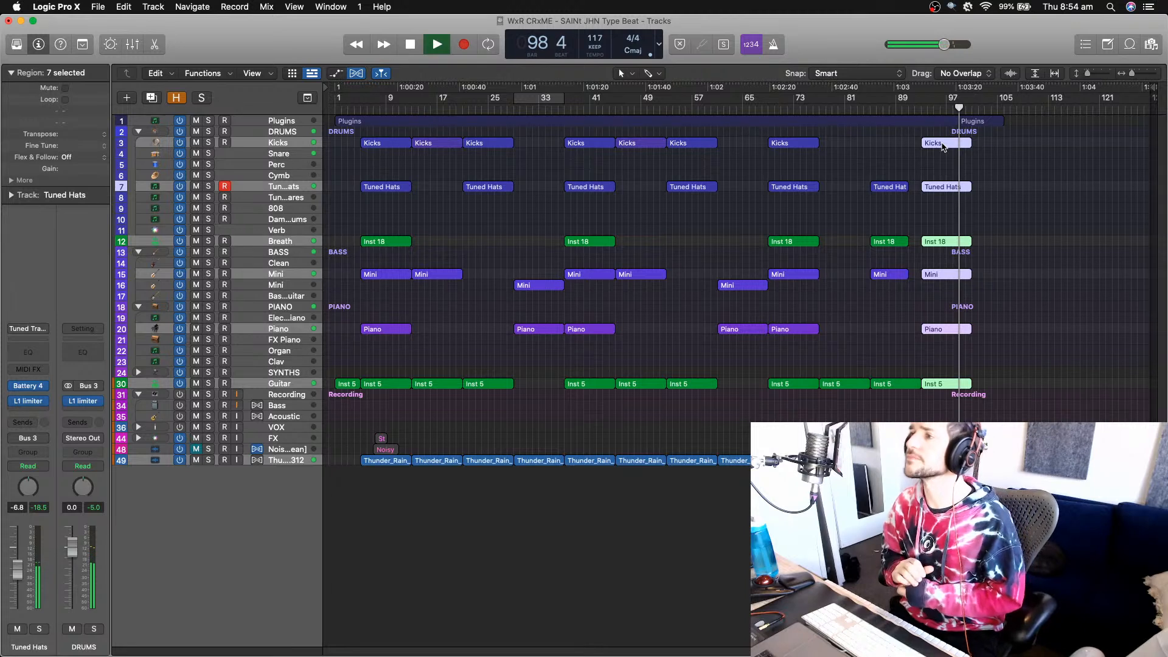
{"action": "key", "text": "super+r"}
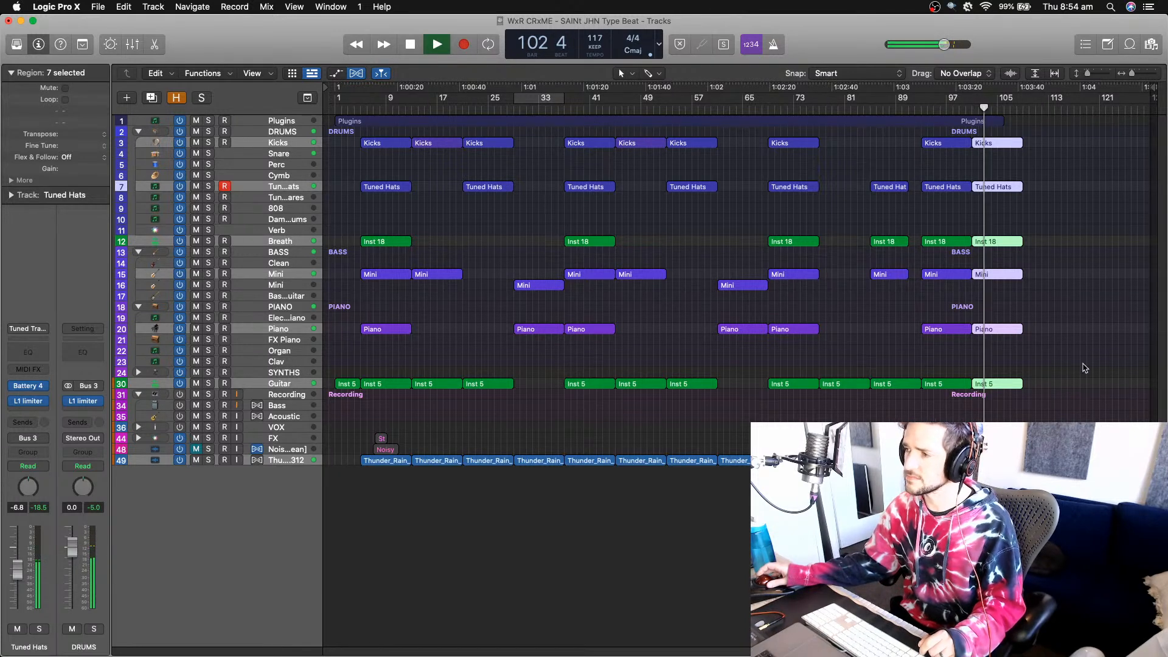
{"action": "left_click", "coordinate": [1028, 258]}
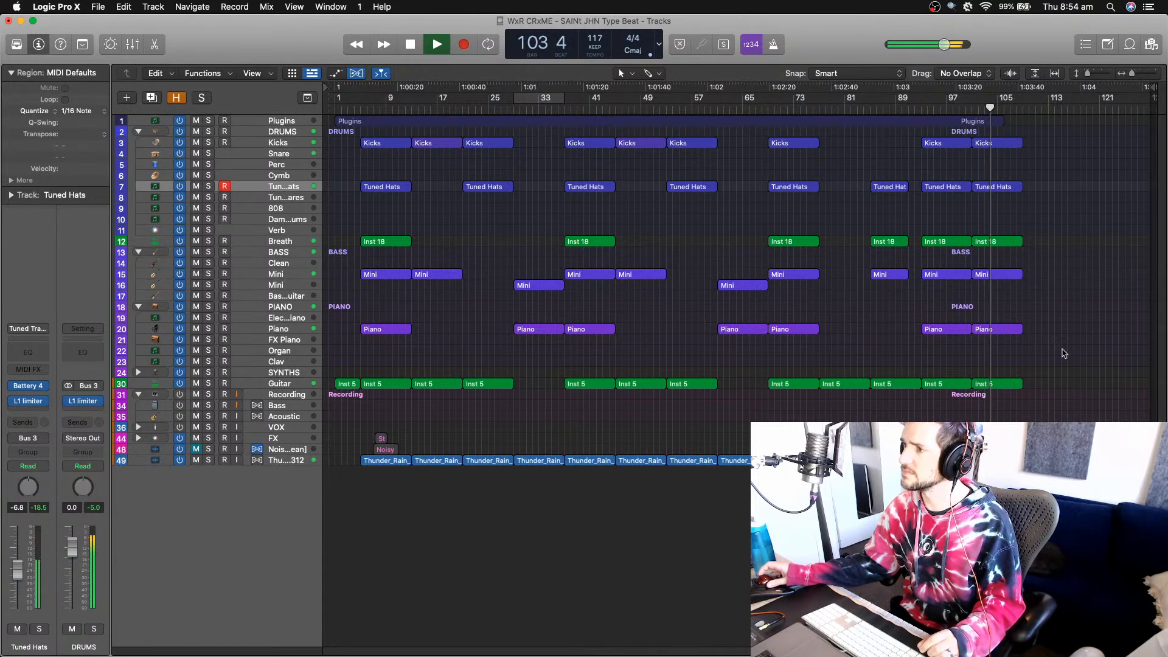
- Repeat the last Mini and Piano regions at bar 109, shorten both copies to four bars and stop playback
{"action": "left_click_drag", "start_coordinate": [1037, 269], "coordinate": [995, 329]}
{"action": "key", "text": "cmd+r"}
{"action": "left_click_drag", "start_coordinate": [1086, 248], "coordinate": [1046, 330]}
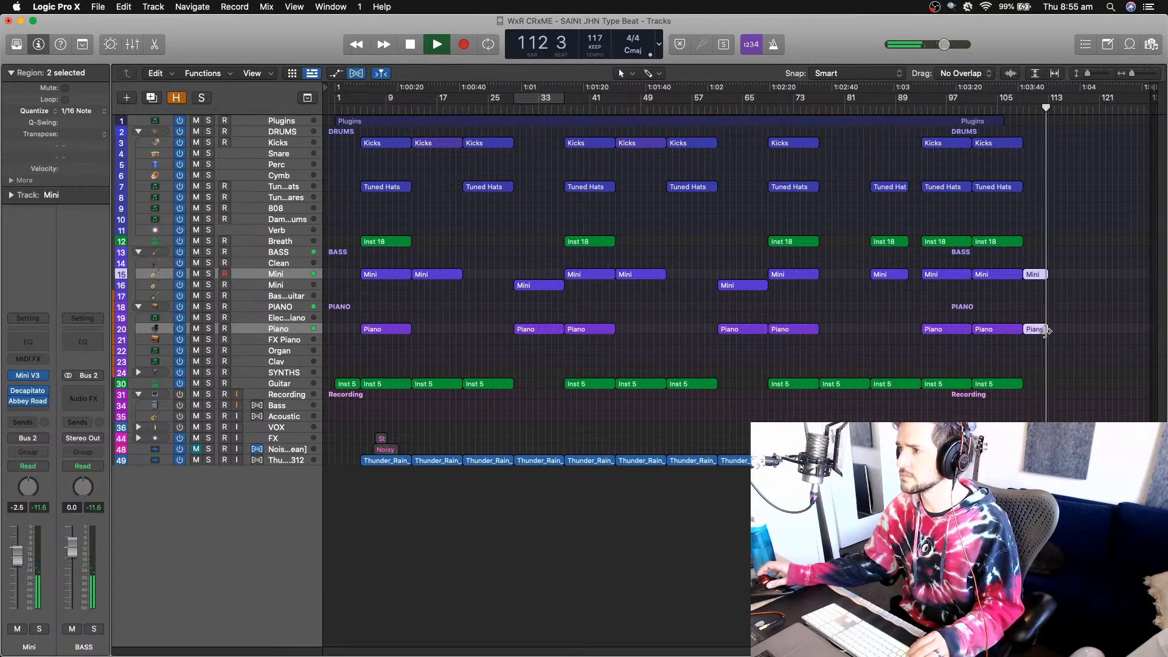
{"action": "key", "text": "space"}
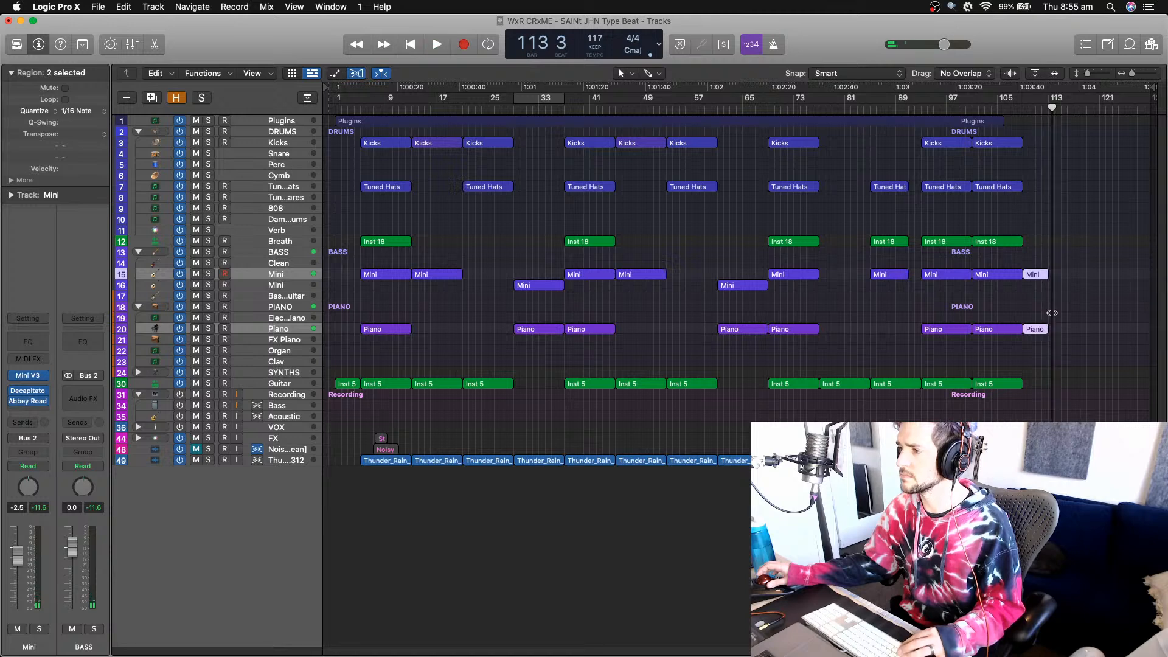
- Extend the final Piano region by one bar to end at bar 114, and end the final Mini region at bar 113
{"action": "left_click_drag", "start_coordinate": [1046, 330], "coordinate": [1052, 330]}
{"action": "left_click", "coordinate": [1059, 294]}
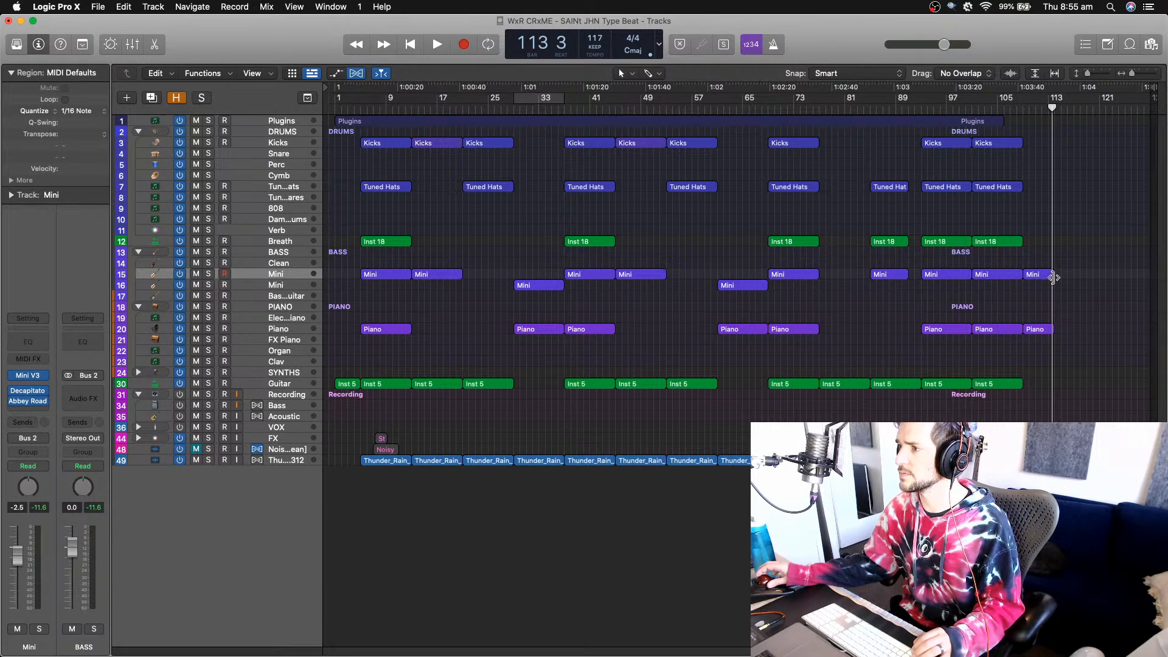
{"action": "left_click_drag", "start_coordinate": [1052, 277], "coordinate": [1048, 278]}
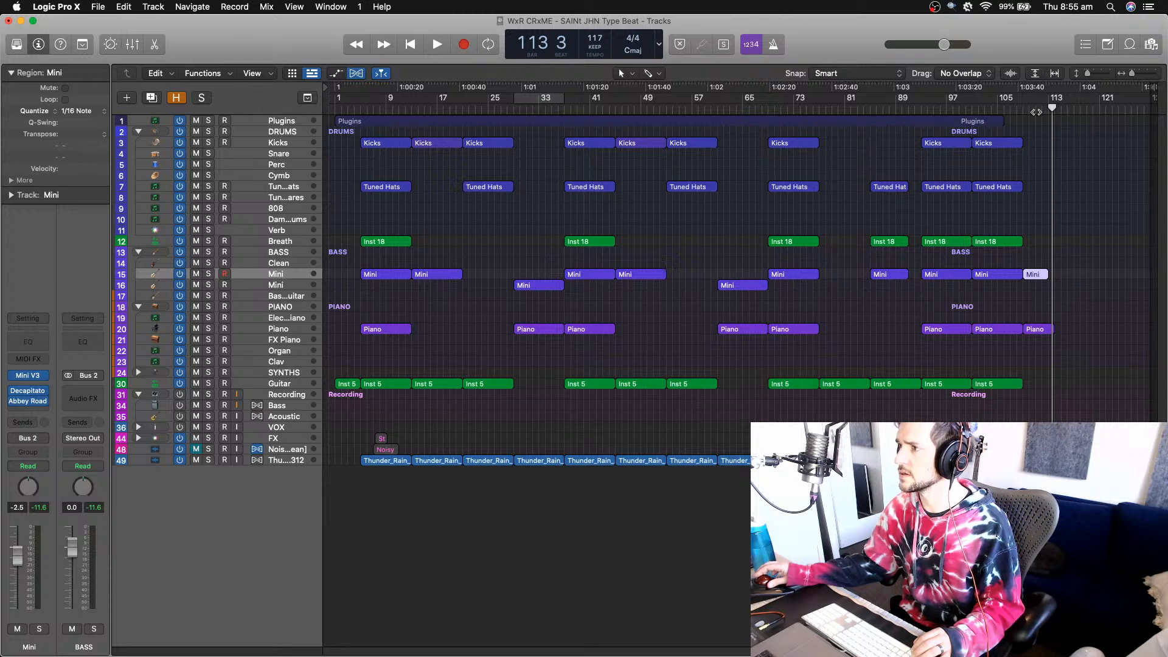
- Play the song's ending from about bar 109, play it briefly from bar 106, and place the playhead near bar 116
{"action": "left_click", "coordinate": [1025, 109]}
{"action": "key", "text": "space"}
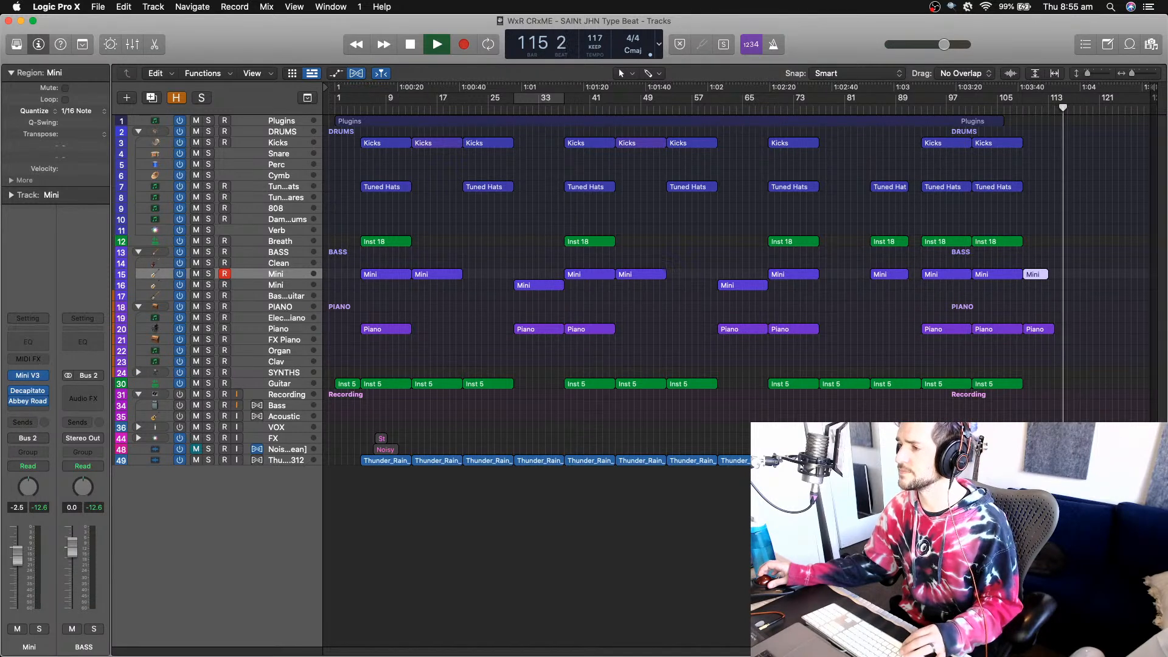
{"action": "key", "text": "space"}
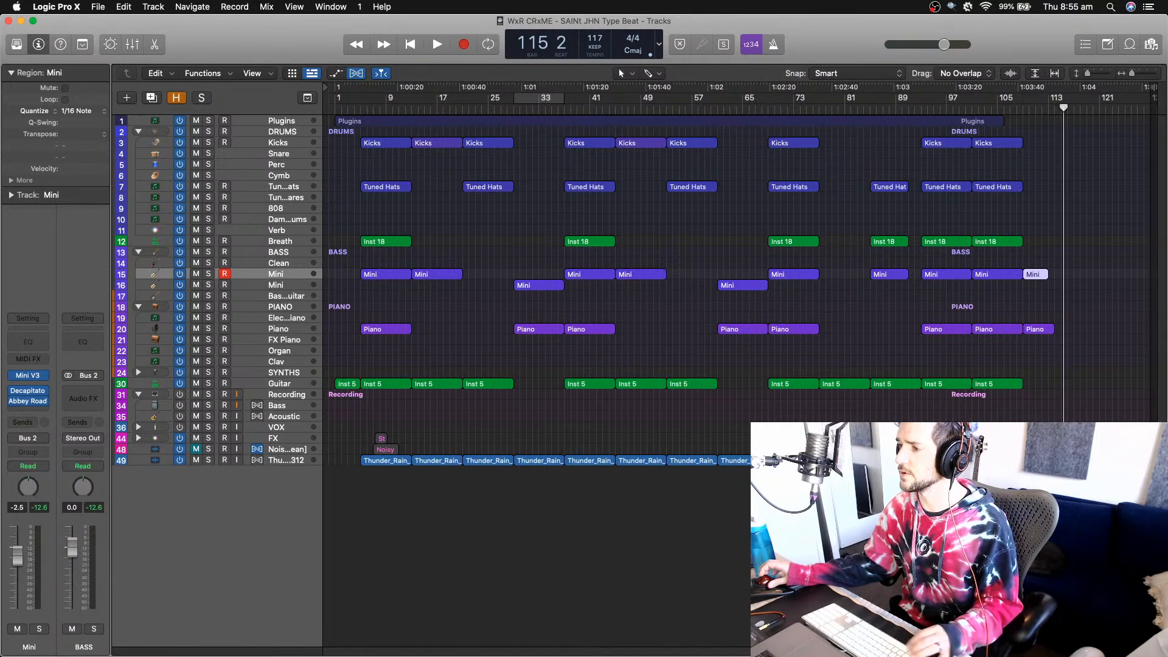
{"action": "left_click", "coordinate": [1009, 110]}
{"action": "key", "text": "space"}
{"action": "key", "text": "space"}
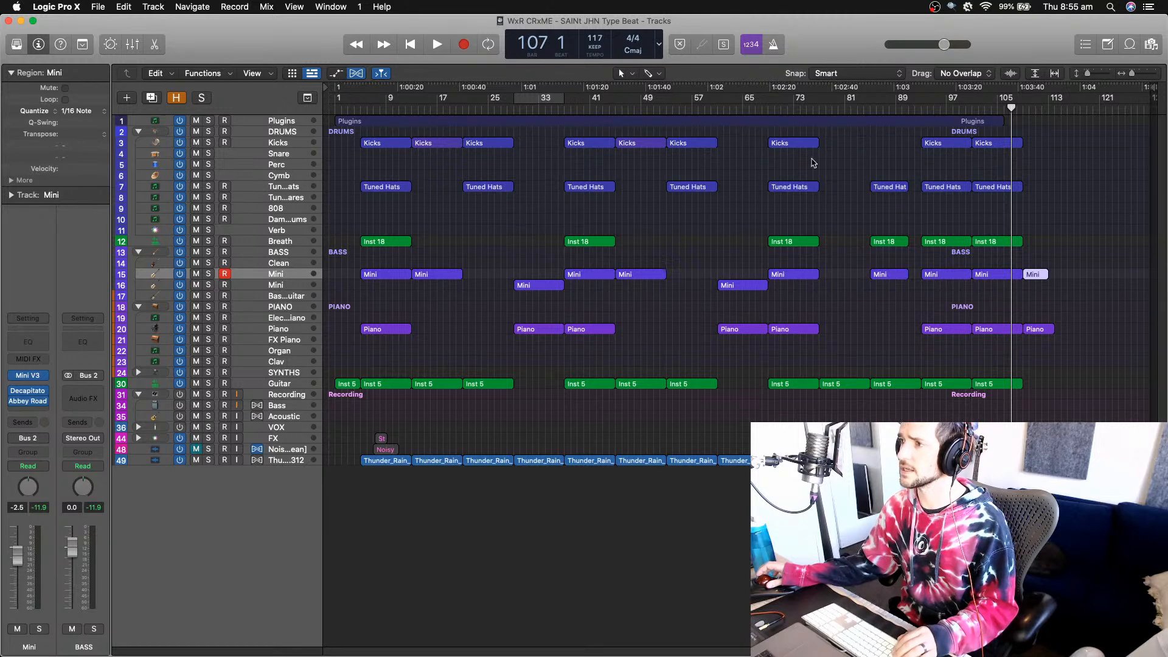
{"action": "left_click", "coordinate": [1061, 107]}
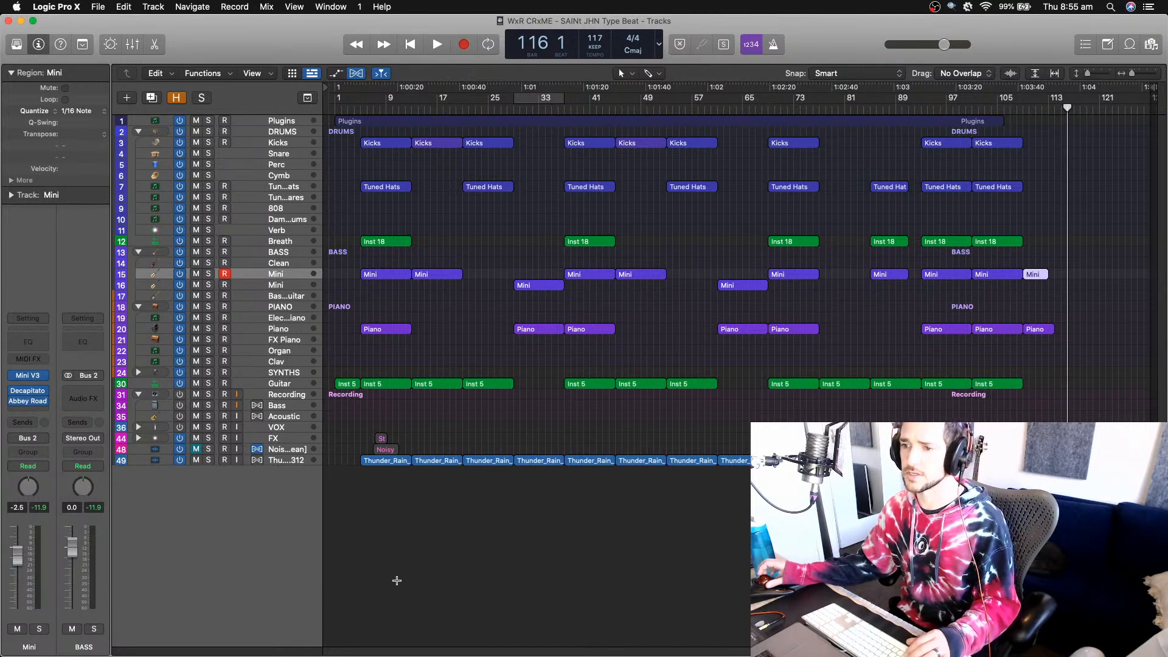
- Move the Stair Clap Riser and Noisy Sauce Voice Tag regions four bars earlier and place the playhead at bar 5
{"action": "left_click", "coordinate": [284, 449]}
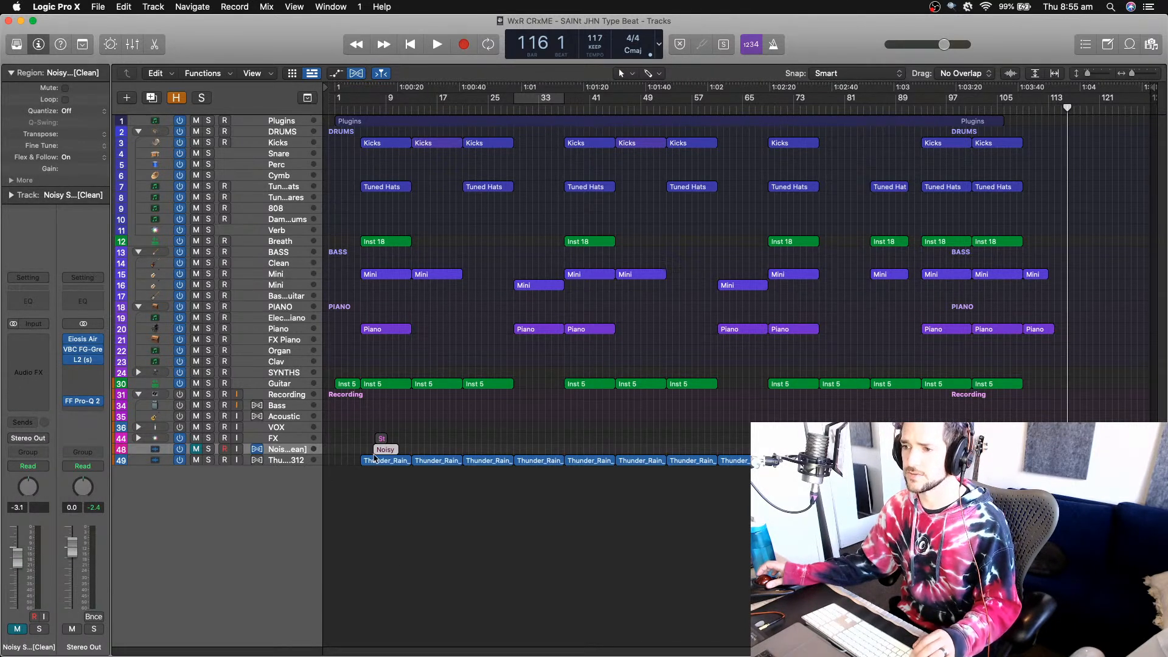
{"action": "left_click_drag", "start_coordinate": [367, 428], "coordinate": [360, 451]}
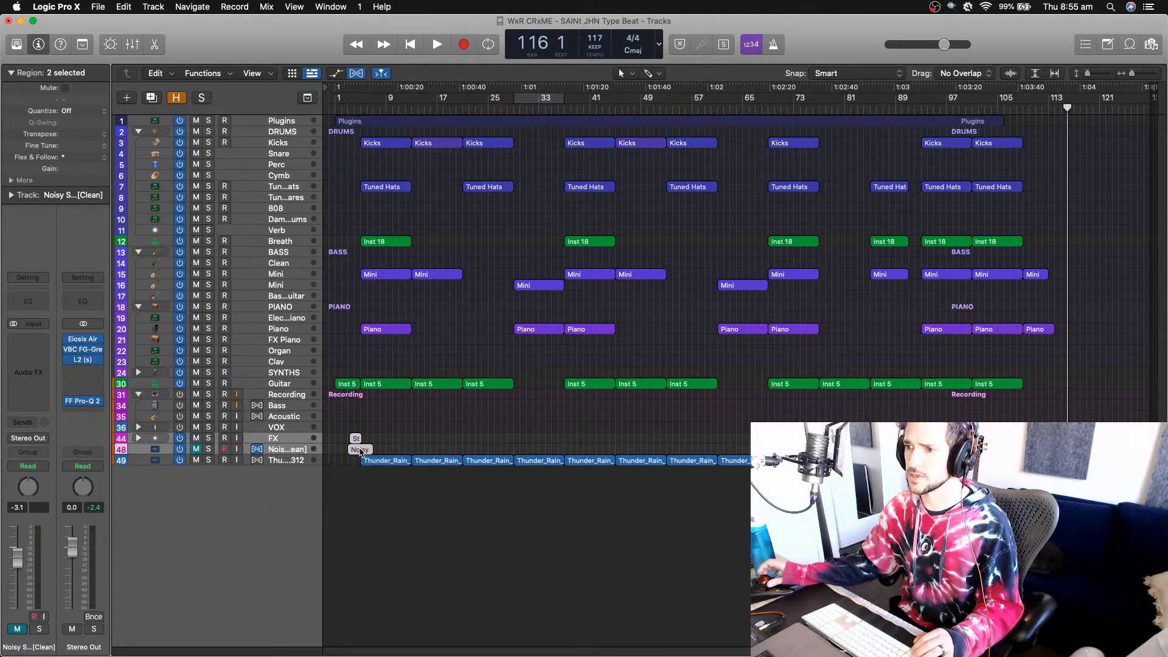
{"action": "left_click", "coordinate": [358, 110]}
- Shift only the Stair Clap Riser region slightly earlier towards bar 5, then unfold the FX stack and unmute the riser track
{"action": "scroll", "coordinate": [455, 363], "scroll_direction": "up", "scroll_amount": 4}
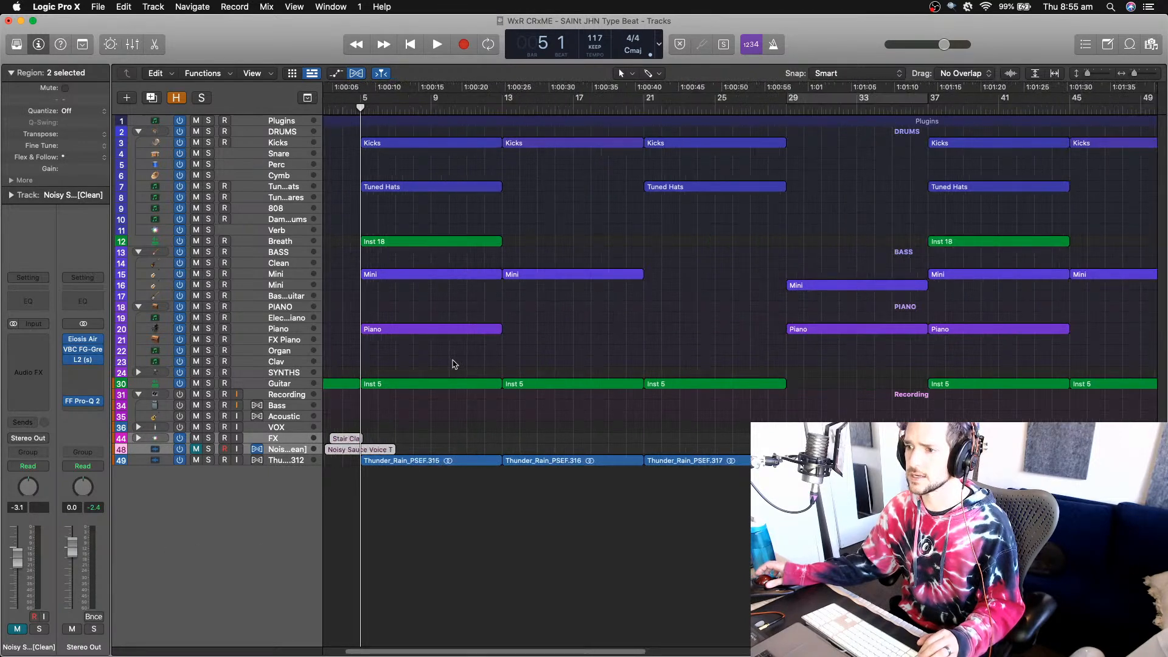
{"action": "scroll", "coordinate": [453, 361], "scroll_direction": "up", "scroll_amount": 4}
{"action": "scroll", "coordinate": [453, 362], "scroll_direction": "up", "scroll_amount": 4}
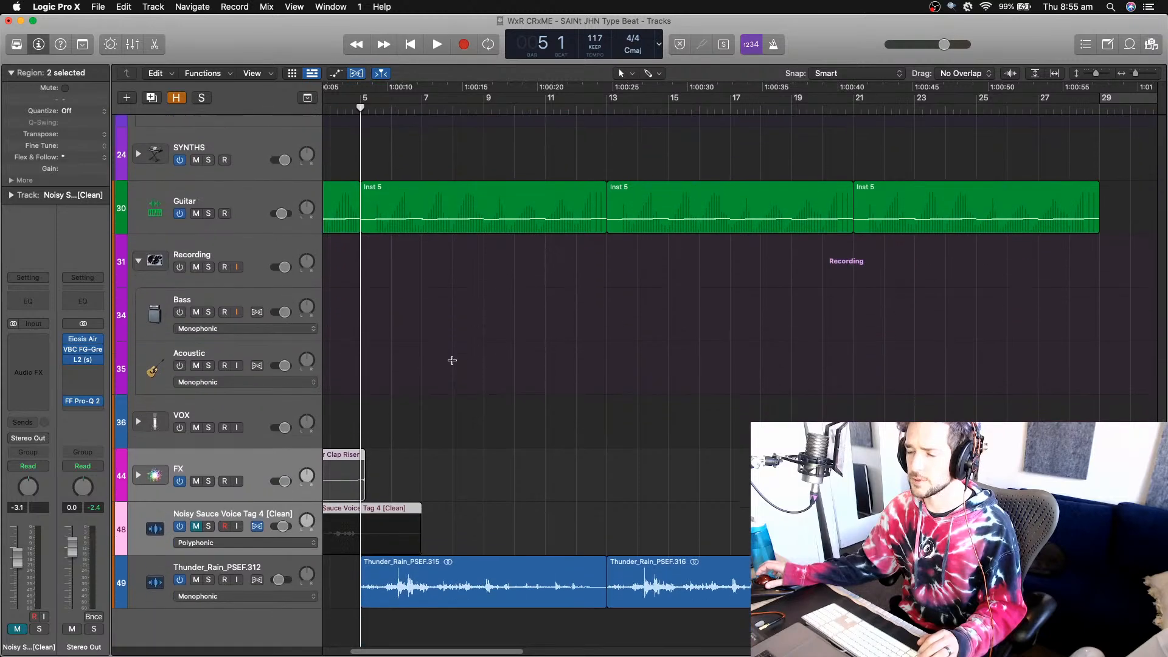
{"action": "scroll", "coordinate": [454, 363], "scroll_direction": "up", "scroll_amount": 4}
{"action": "scroll", "coordinate": [438, 408], "scroll_direction": "left", "scroll_amount": 2}
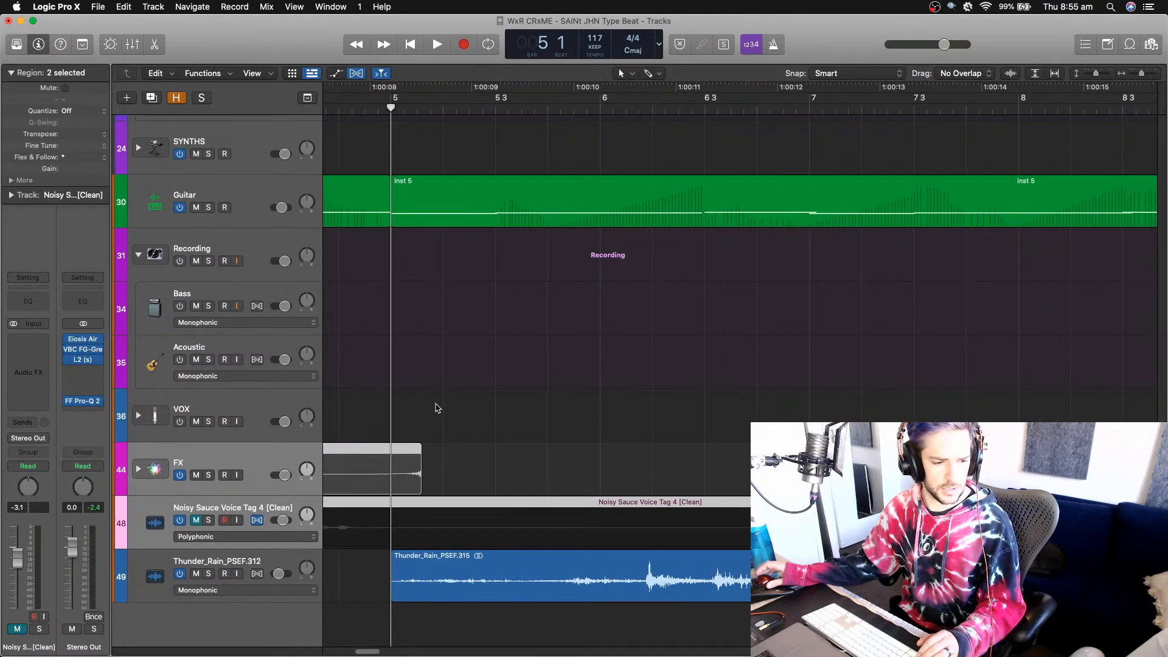
{"action": "left_click", "coordinate": [460, 456]}
{"action": "left_click_drag", "start_coordinate": [405, 453], "coordinate": [376, 453]}
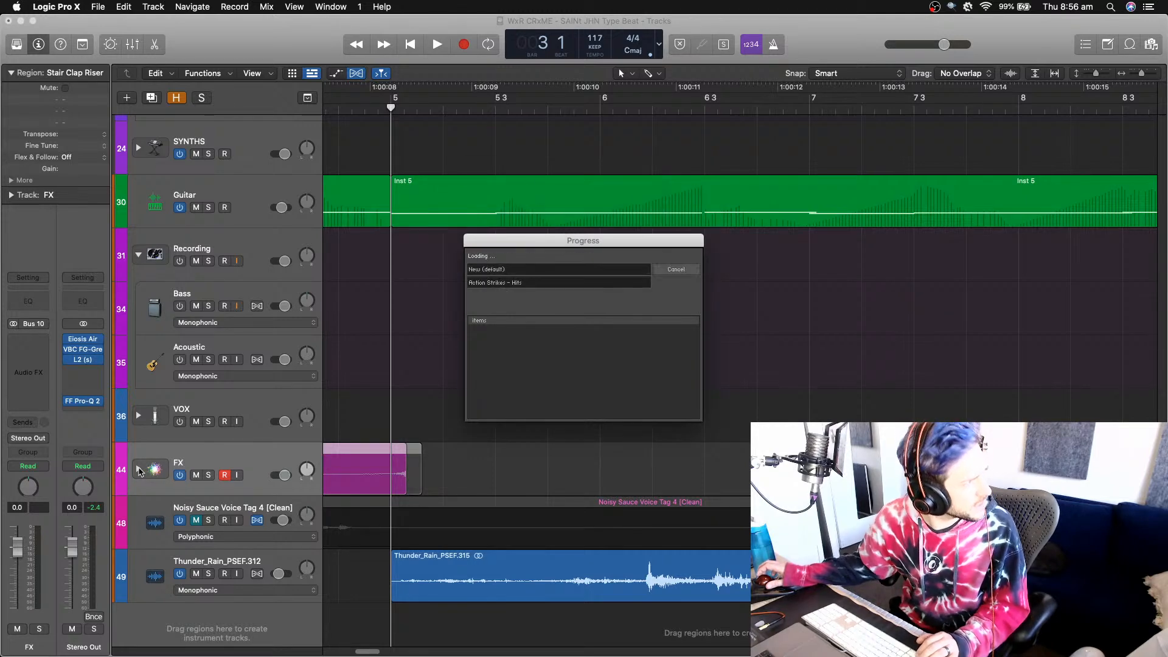
{"action": "left_click", "coordinate": [138, 469]}
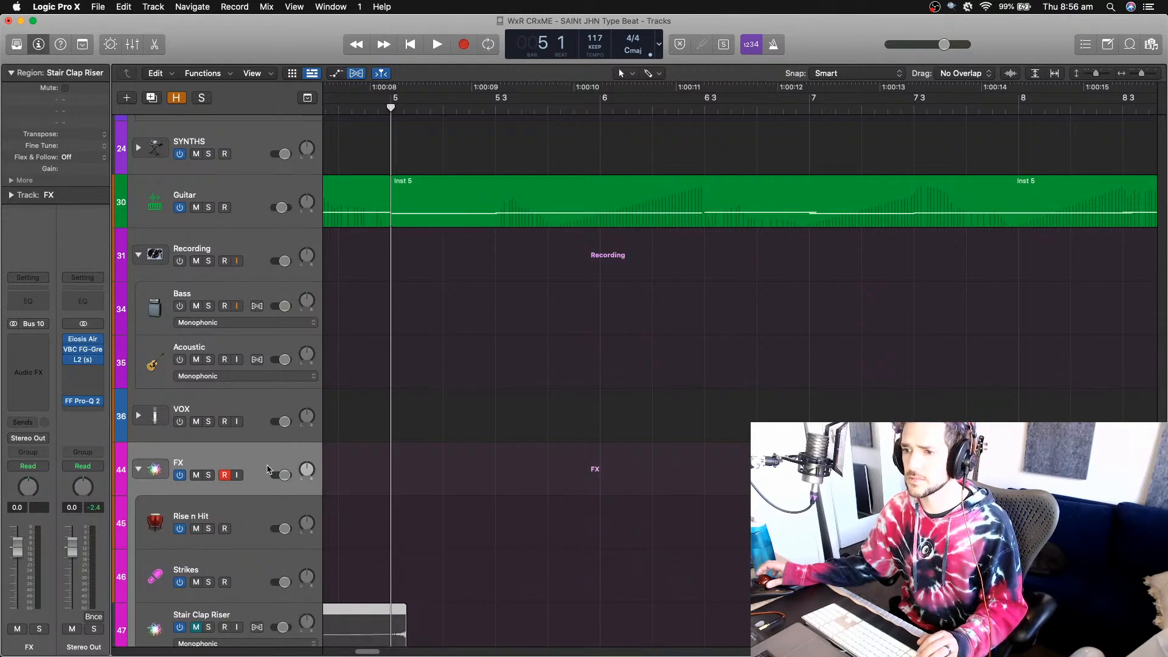
{"action": "left_click", "coordinate": [197, 629]}
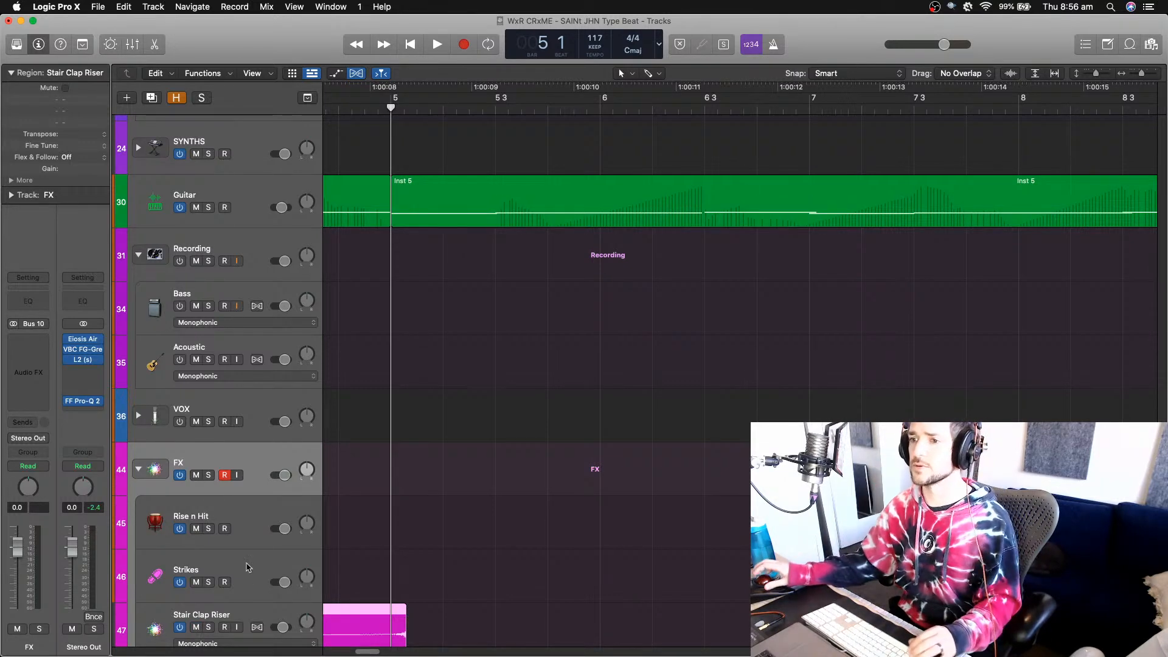
- Fine-adjust the Stair Clap Riser region so that it ends exactly at bar 5
{"action": "scroll", "coordinate": [423, 461], "scroll_direction": "down", "scroll_amount": 5}
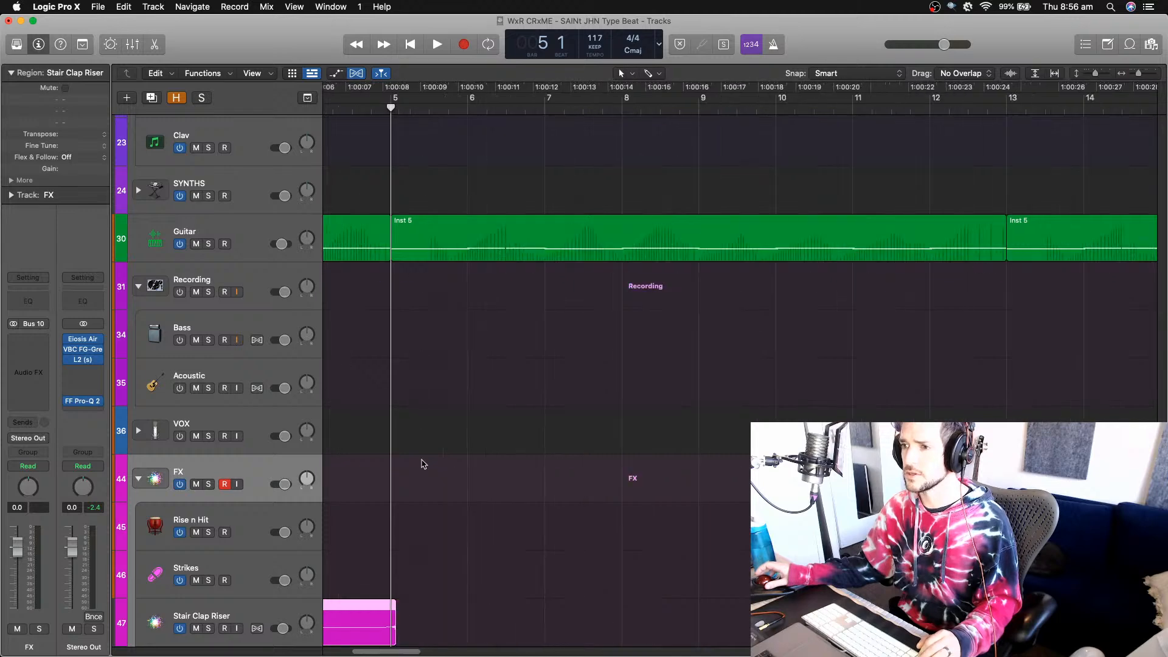
{"action": "scroll", "coordinate": [423, 464], "scroll_direction": "left", "scroll_amount": 4}
{"action": "scroll", "coordinate": [423, 464], "scroll_direction": "down", "scroll_amount": 5}
{"action": "scroll", "coordinate": [426, 462], "scroll_direction": "left", "scroll_amount": 4}
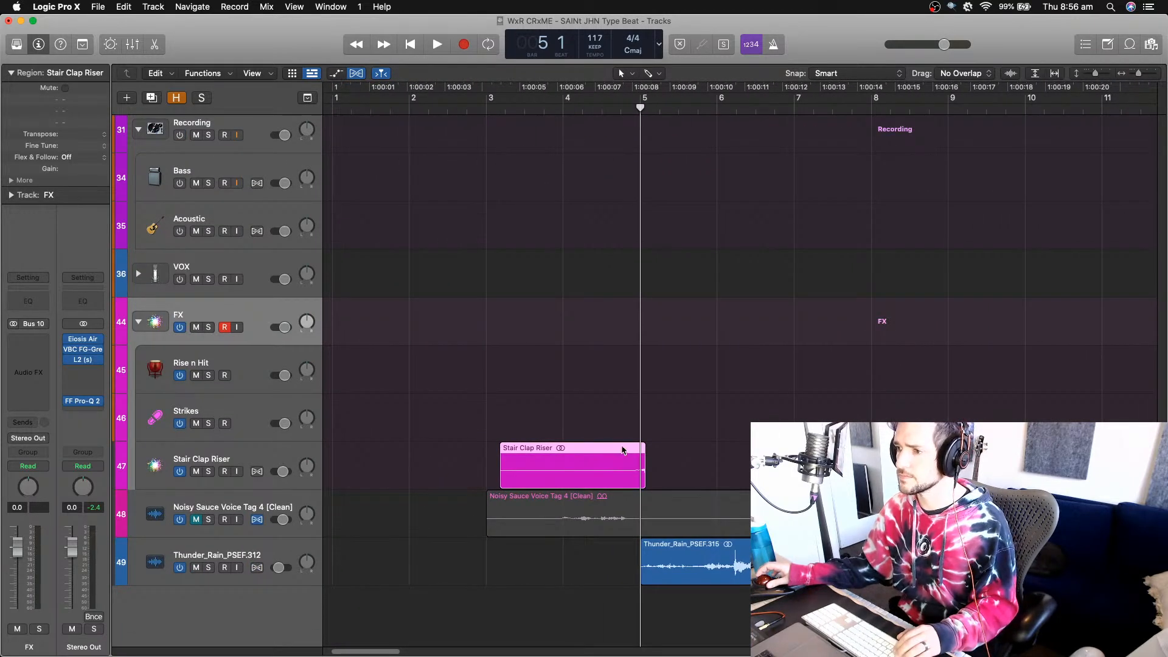
{"action": "left_click", "coordinate": [622, 450]}
{"action": "scroll", "coordinate": [687, 318], "scroll_direction": "up", "scroll_amount": 4}
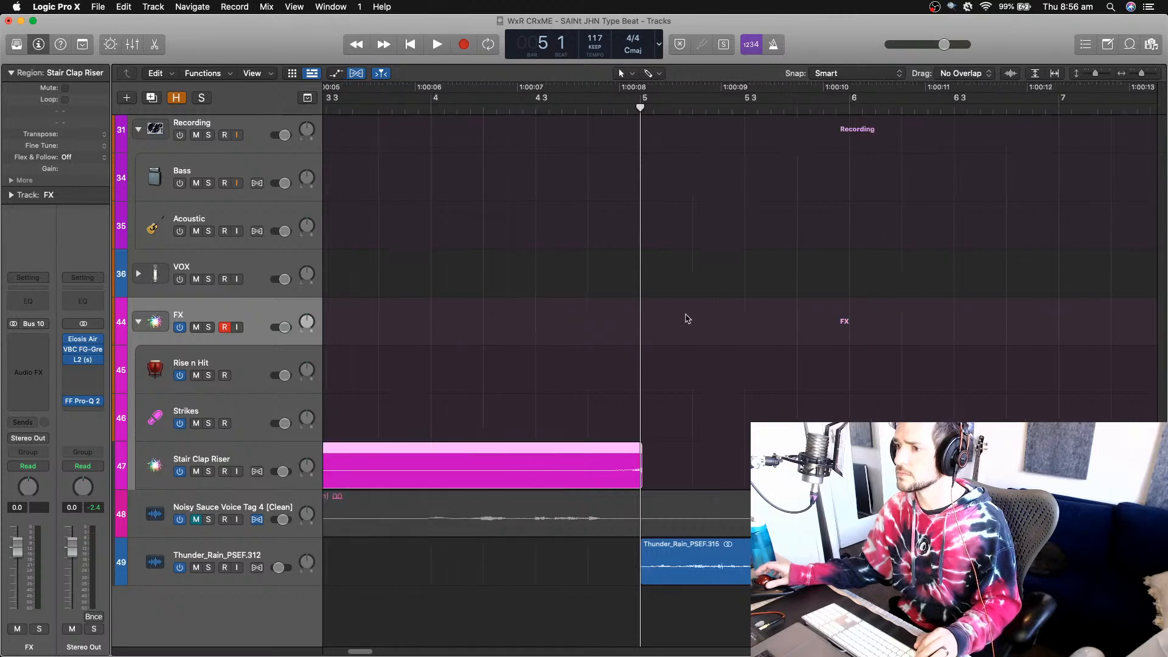
{"action": "scroll", "coordinate": [687, 318], "scroll_direction": "up", "scroll_amount": 3}
{"action": "scroll", "coordinate": [686, 316], "scroll_direction": "up", "scroll_amount": 4}
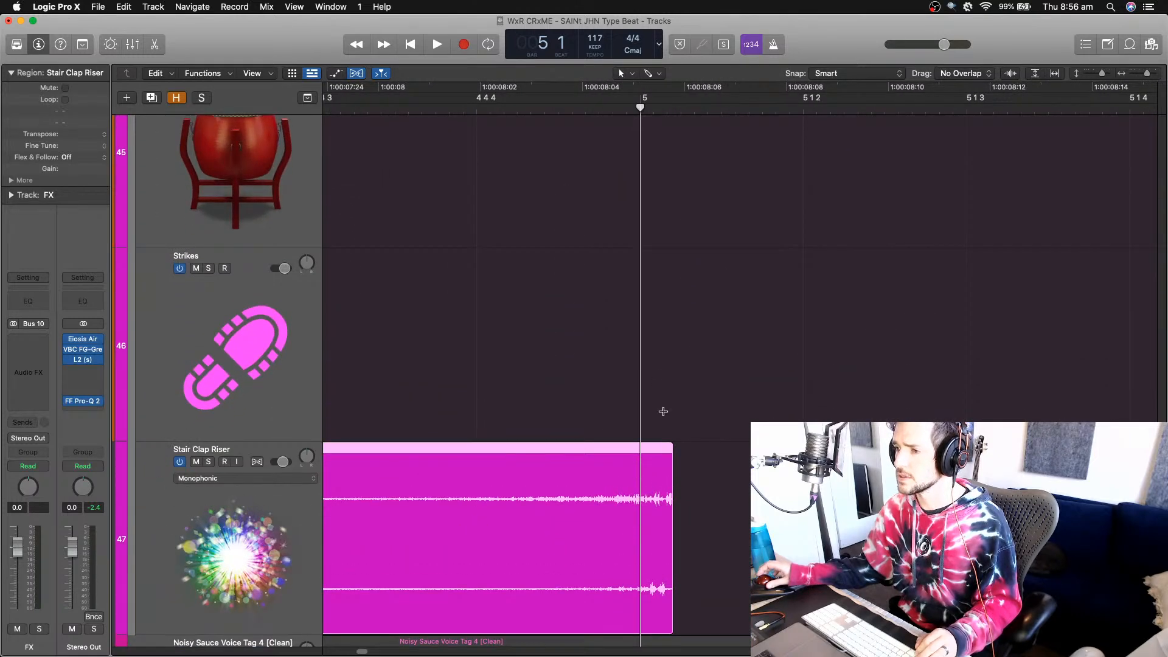
{"action": "mouse_move", "coordinate": [662, 451]}
{"action": "left_mouse_down"}
{"action": "mouse_move", "coordinate": [629, 448]}
{"action": "mouse_move", "coordinate": [642, 452]}
{"action": "left_mouse_up"}
{"action": "scroll", "coordinate": [637, 448], "scroll_direction": "up", "scroll_amount": 4}
{"action": "scroll", "coordinate": [638, 447], "scroll_direction": "up", "scroll_amount": 3}
{"action": "scroll", "coordinate": [643, 452], "scroll_direction": "down", "scroll_amount": 10}
{"action": "scroll", "coordinate": [644, 452], "scroll_direction": "down", "scroll_amount": 2}
{"action": "scroll", "coordinate": [643, 452], "scroll_direction": "up", "scroll_amount": 4}
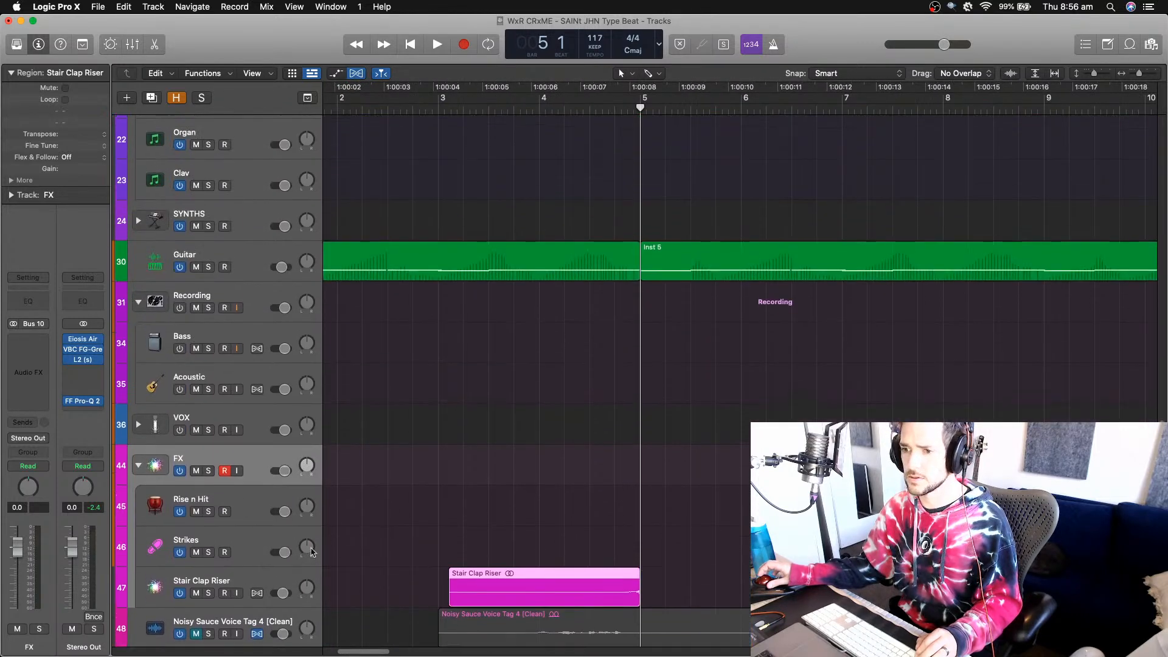
- Unmute the Noisy Sauce Voice Tag track and play the intro from about bar 3 to bar 7
{"action": "scroll", "coordinate": [642, 453], "scroll_direction": "down", "scroll_amount": 3}
{"action": "left_click", "coordinate": [195, 580]}
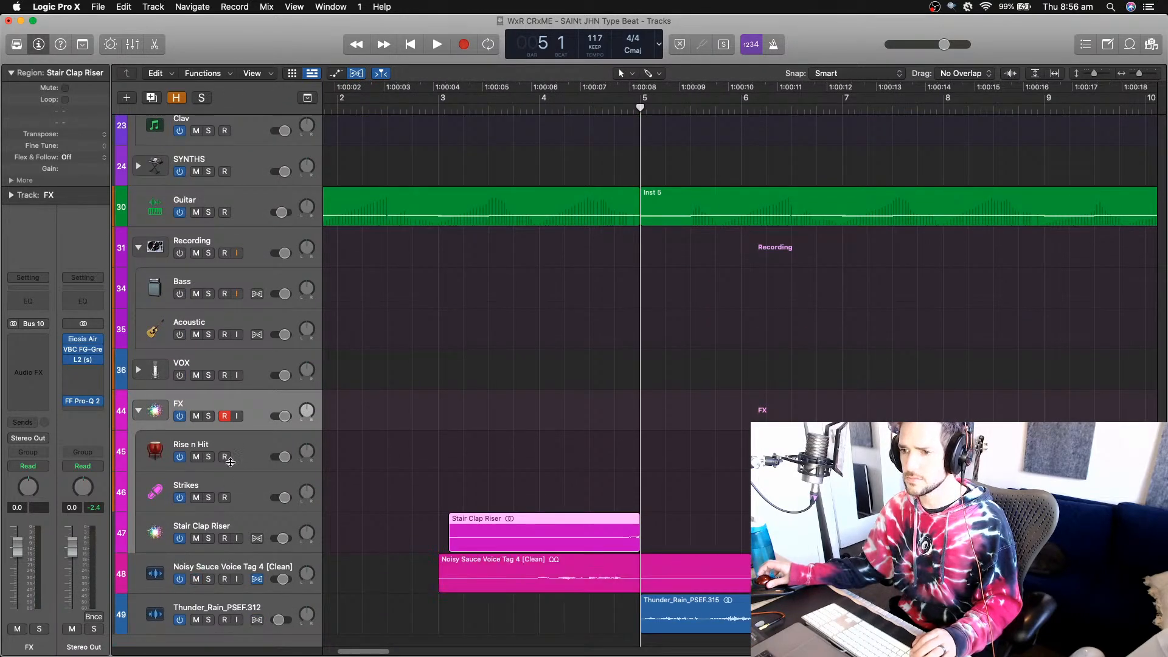
{"action": "left_click", "coordinate": [231, 446]}
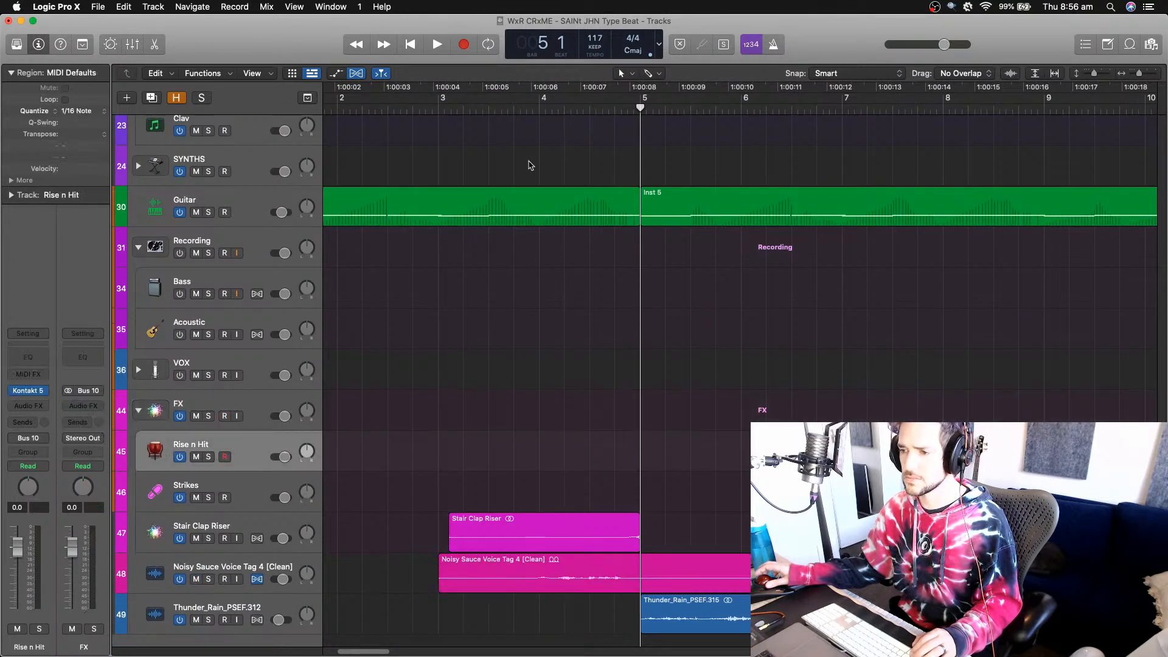
{"action": "left_click", "coordinate": [434, 104]}
{"action": "key", "text": "space"}
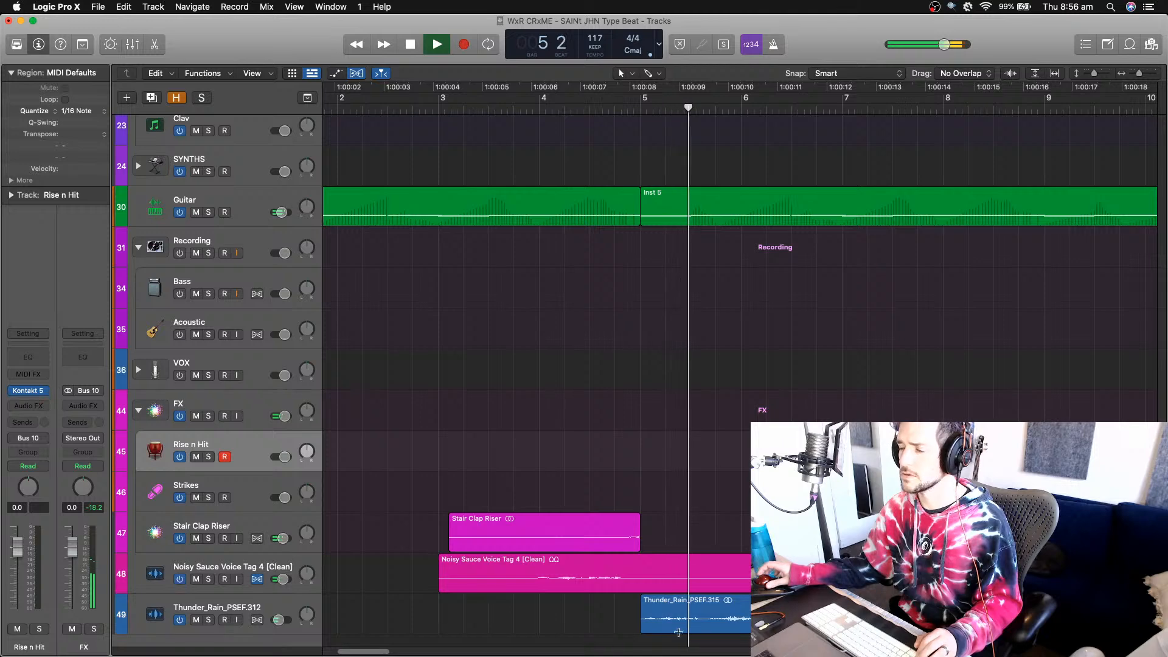
{"action": "scroll", "coordinate": [732, 494], "scroll_direction": "left", "scroll_amount": 10}
{"action": "scroll", "coordinate": [733, 493], "scroll_direction": "down", "scroll_amount": 3}
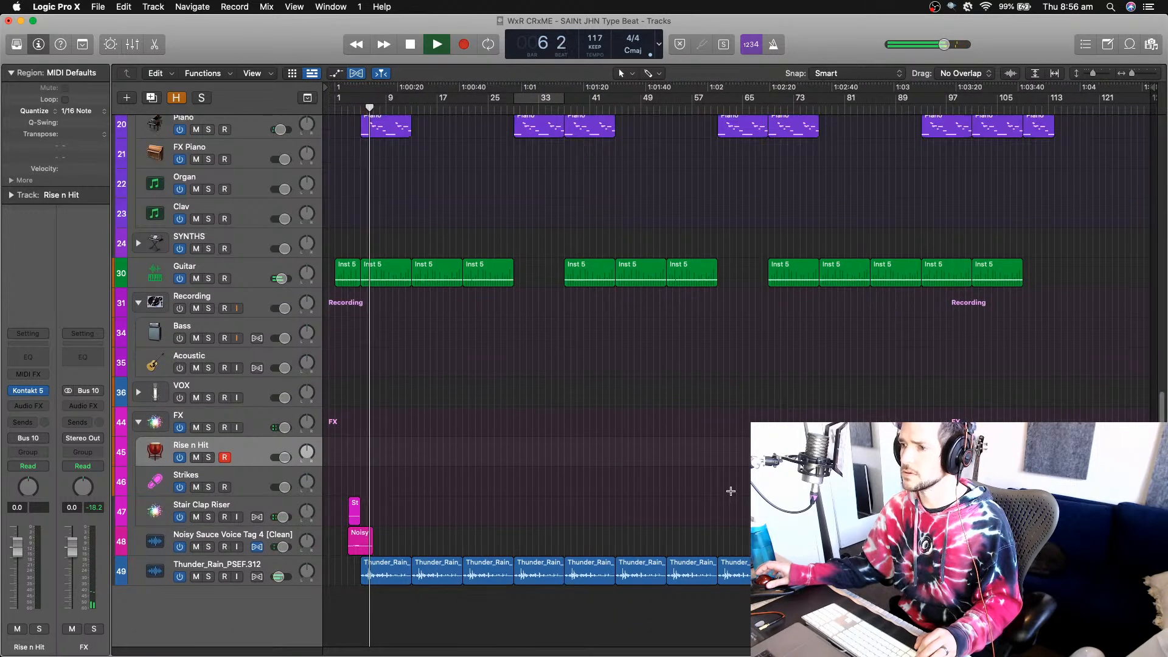
{"action": "scroll", "coordinate": [731, 492], "scroll_direction": "down", "scroll_amount": 2}
{"action": "key", "text": "space"}
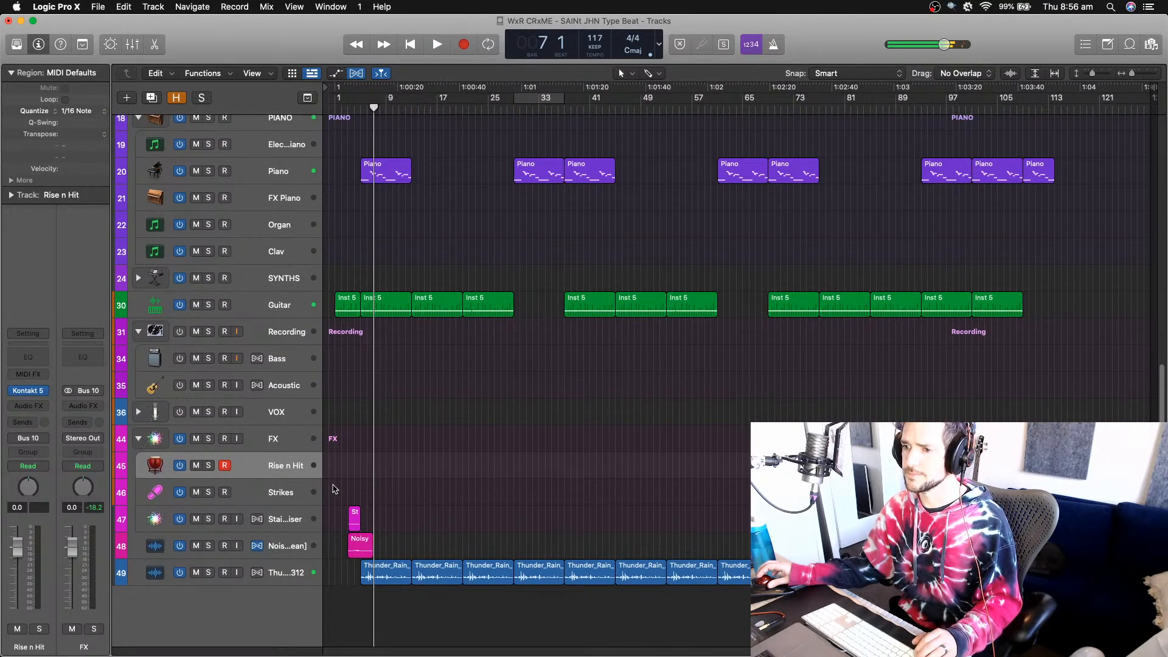
- Delete the empty Rise n Hit and Strikes tracks from the FX stack
{"action": "left_click", "coordinate": [285, 491]}
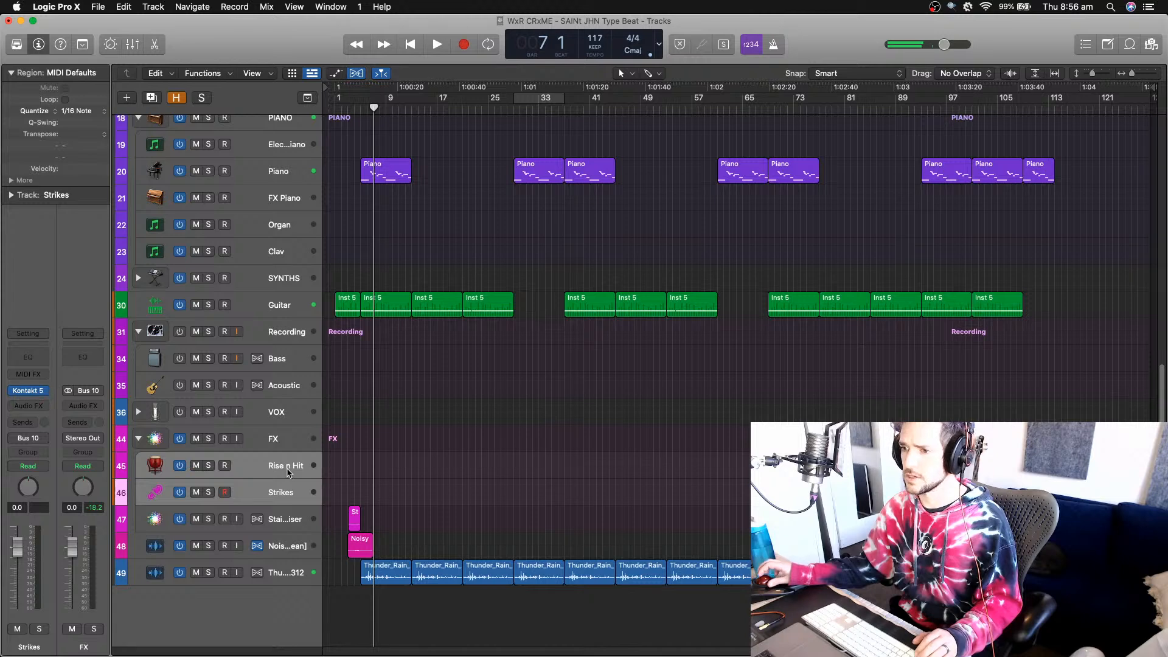
{"action": "key", "text": "super+BackSpace"}
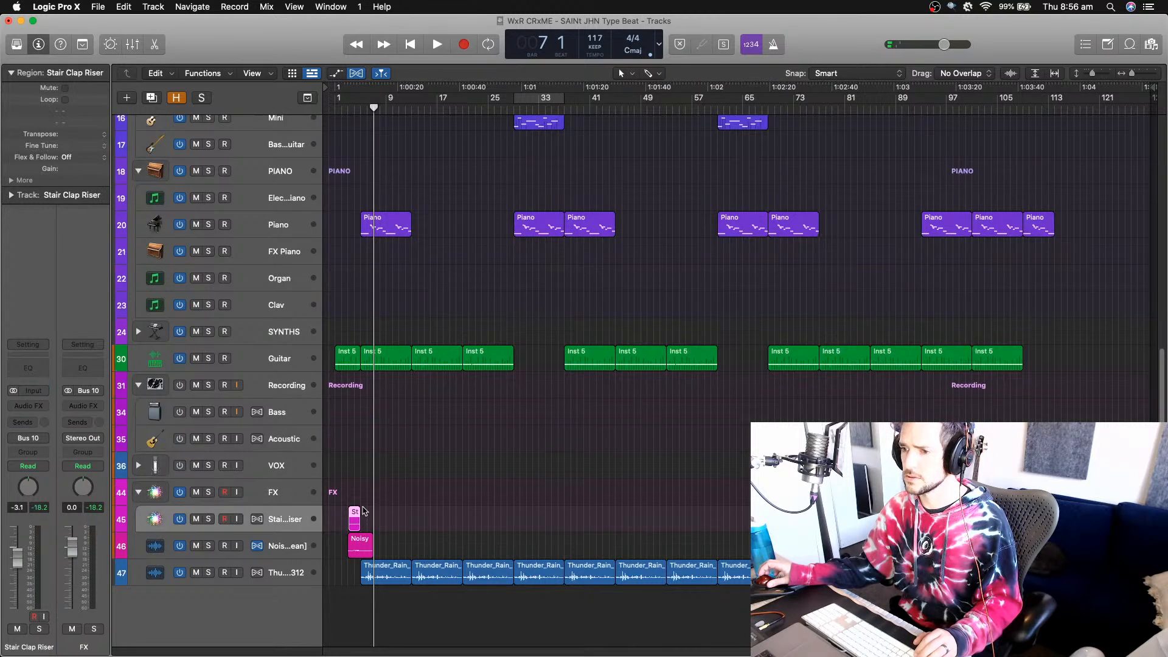
- Copy the Stair Clap Riser region to bar 35 and again to bar 67, leading into the sections at bars 37 and 69
{"action": "scroll", "coordinate": [388, 517], "scroll_direction": "up", "scroll_amount": 3}
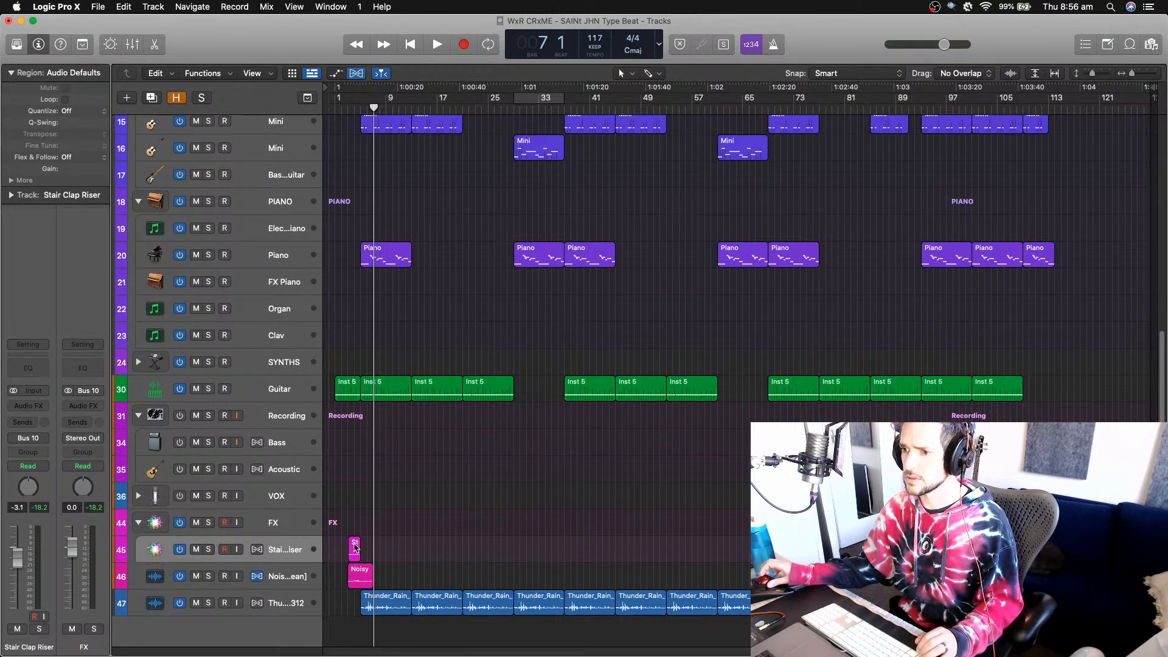
{"action": "left_click_drag", "start_coordinate": [356, 548], "coordinate": [560, 557]}
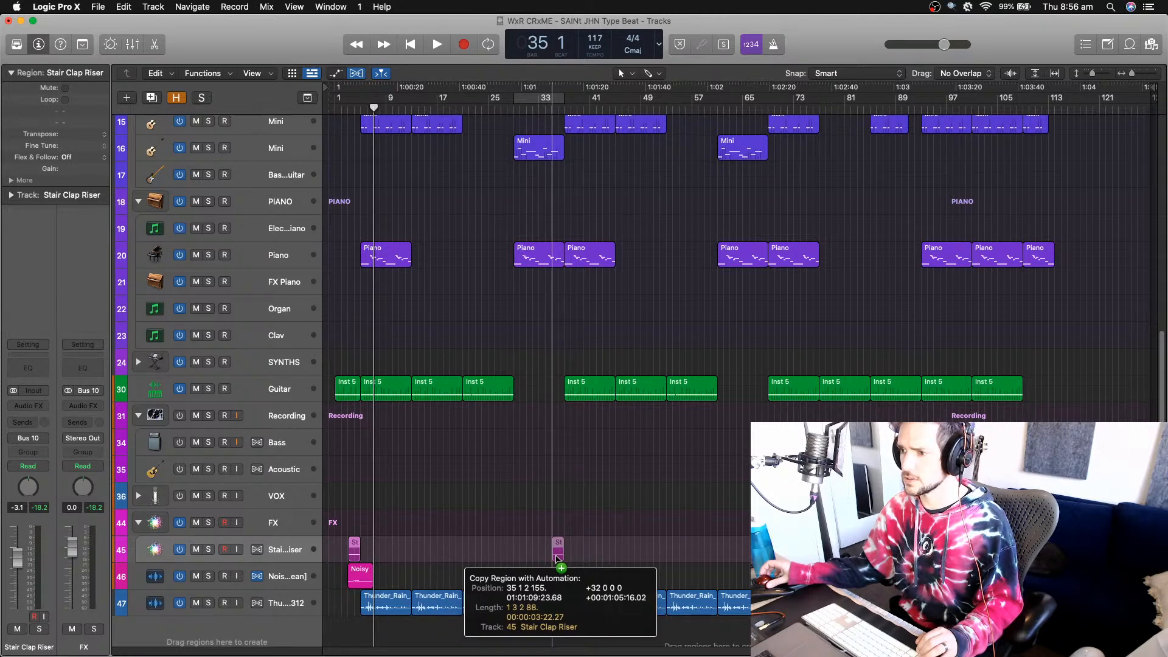
{"action": "left_click_drag", "start_coordinate": [555, 557], "coordinate": [768, 550]}
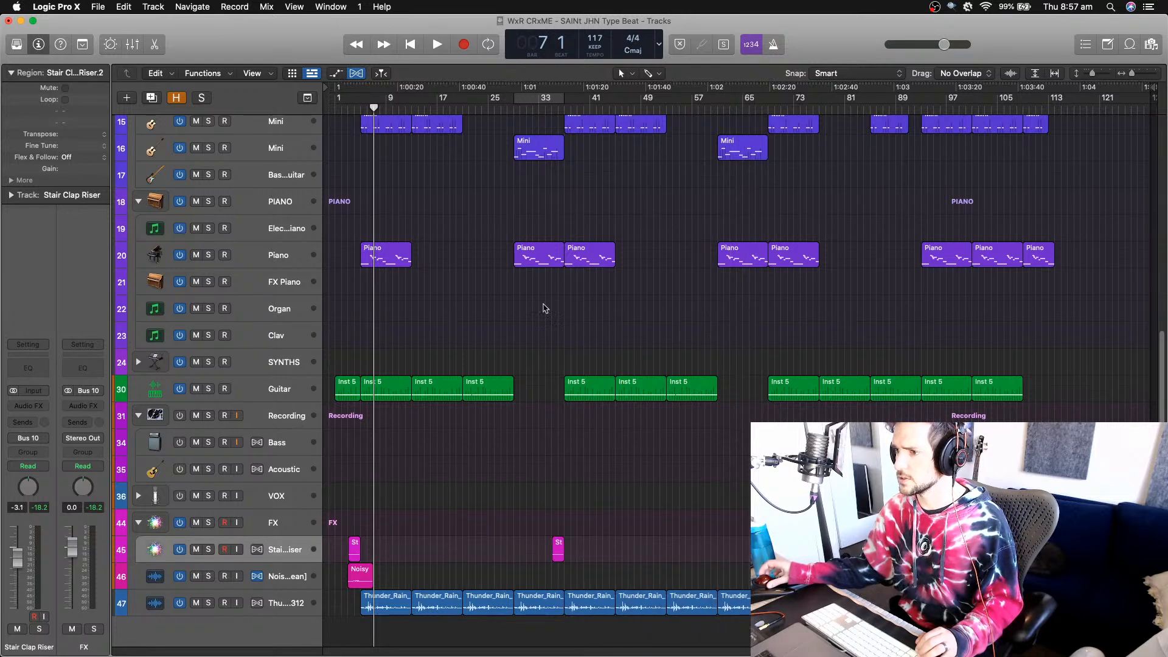
- Play the riser transition into bar 37, lower the Stair Clap Riser track volume to -5.6 dB and play it again
{"action": "left_click", "coordinate": [549, 112]}
{"action": "key", "text": "space"}
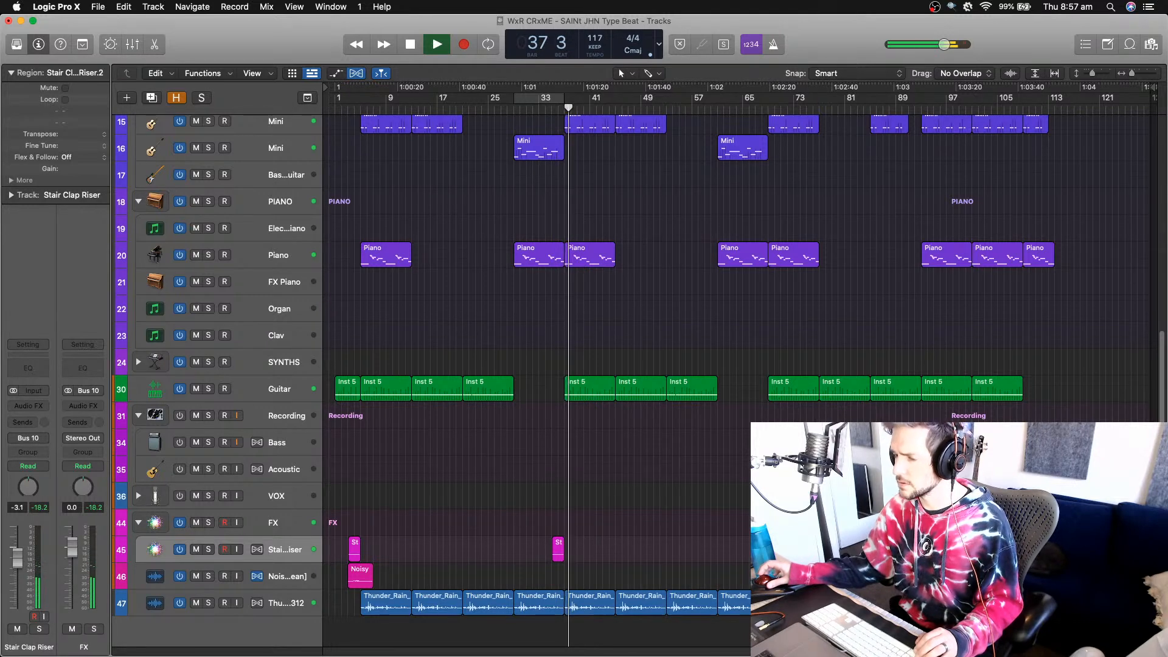
{"action": "key", "text": "space"}
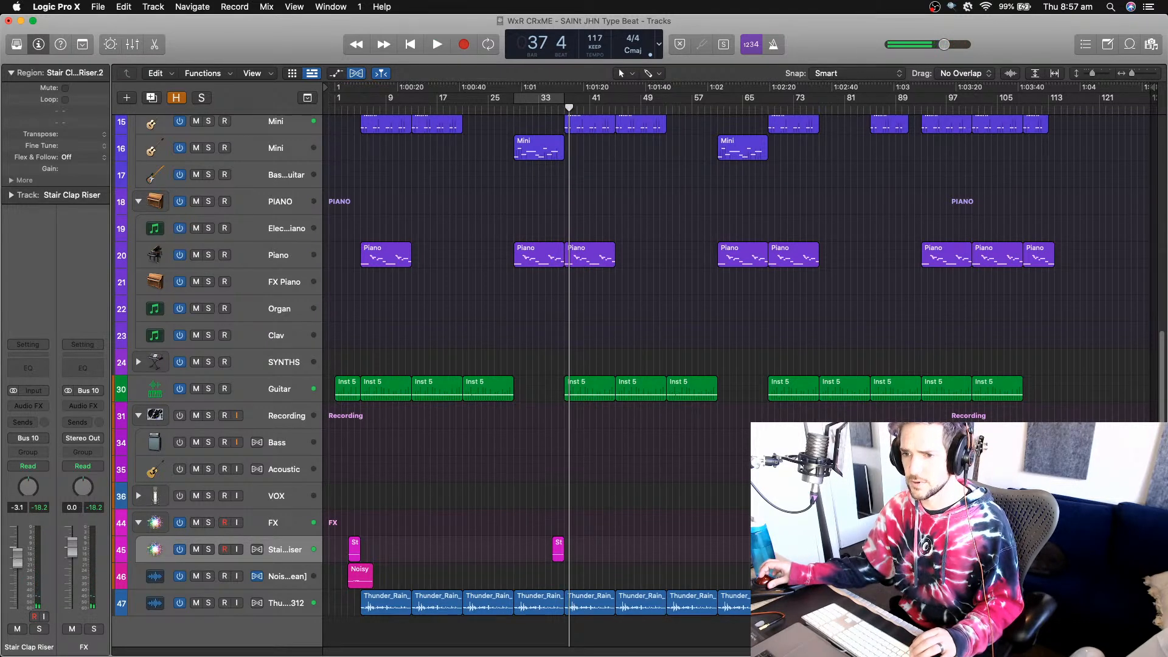
{"action": "left_click_drag", "start_coordinate": [17, 558], "coordinate": [18, 566]}
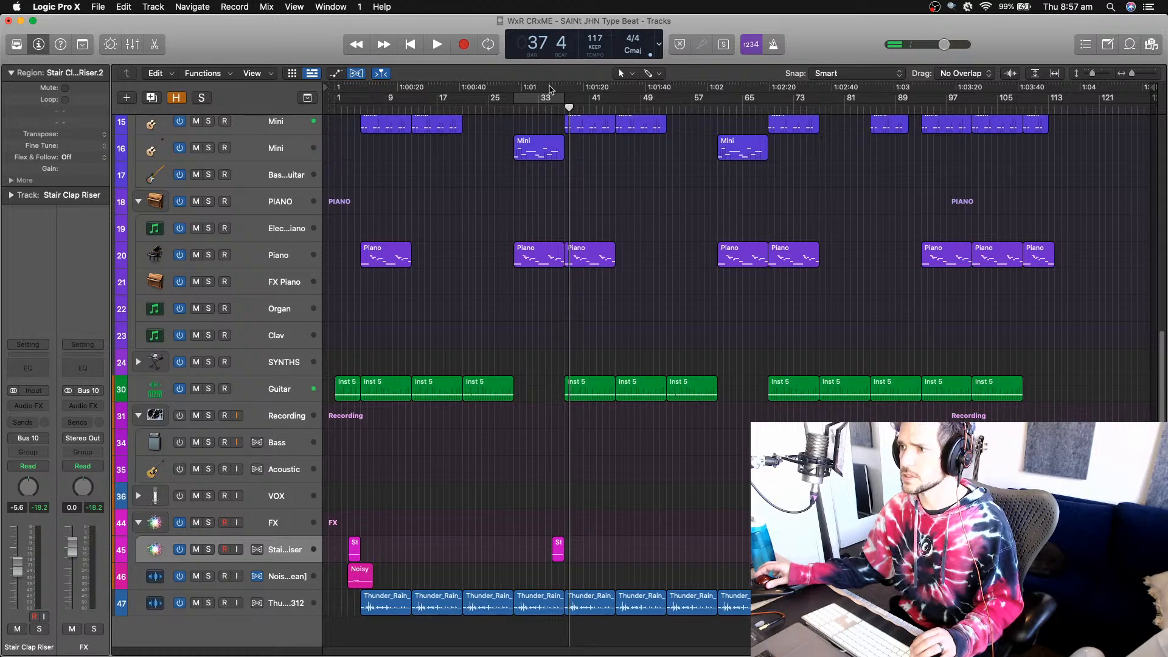
{"action": "key", "text": "space"}
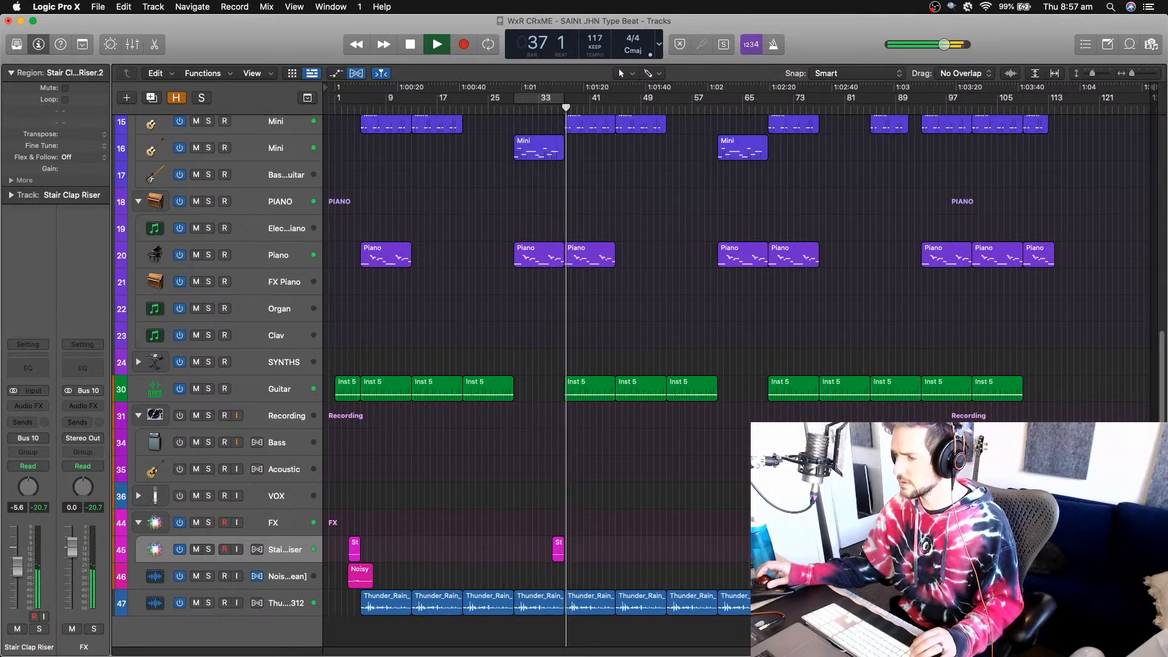
{"action": "key", "text": "space"}
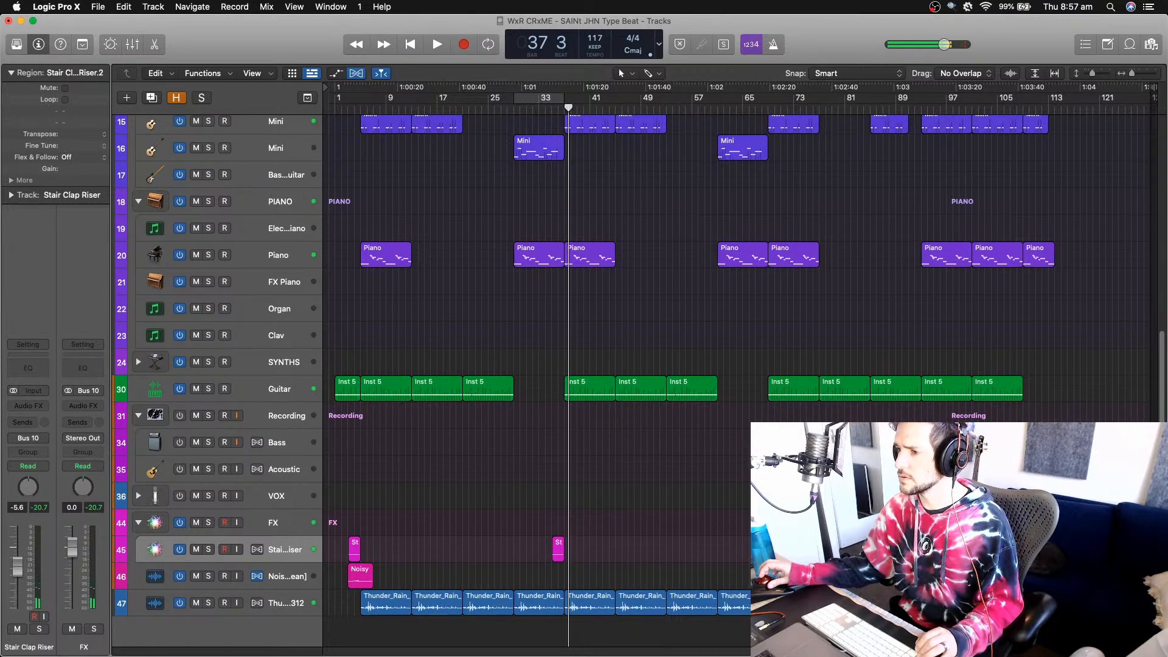
- Copy the Stair Clap Riser region from bar 67 to bar 91, leading into the final chorus at bar 93
{"action": "left_click_drag", "start_coordinate": [762, 549], "coordinate": [914, 549]}
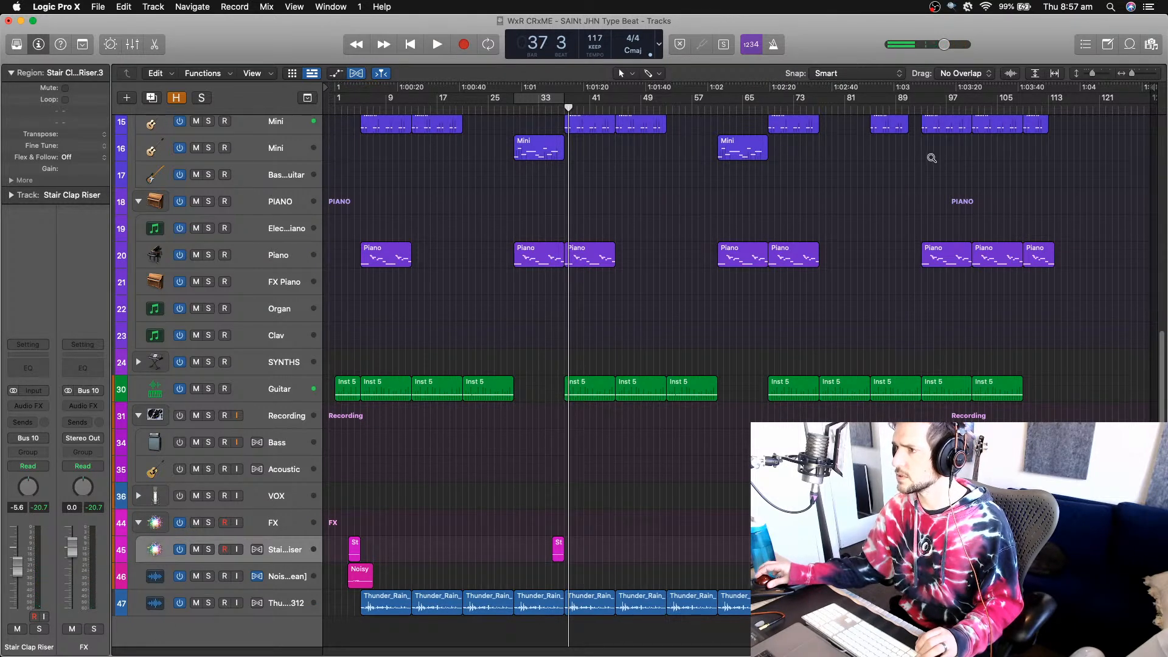
- Lower the Stair Clap Riser track volume to -9.2 dB, playing the transitions into bar 93 and bar 5
{"action": "left_click", "coordinate": [915, 110]}
{"action": "key", "text": "space"}
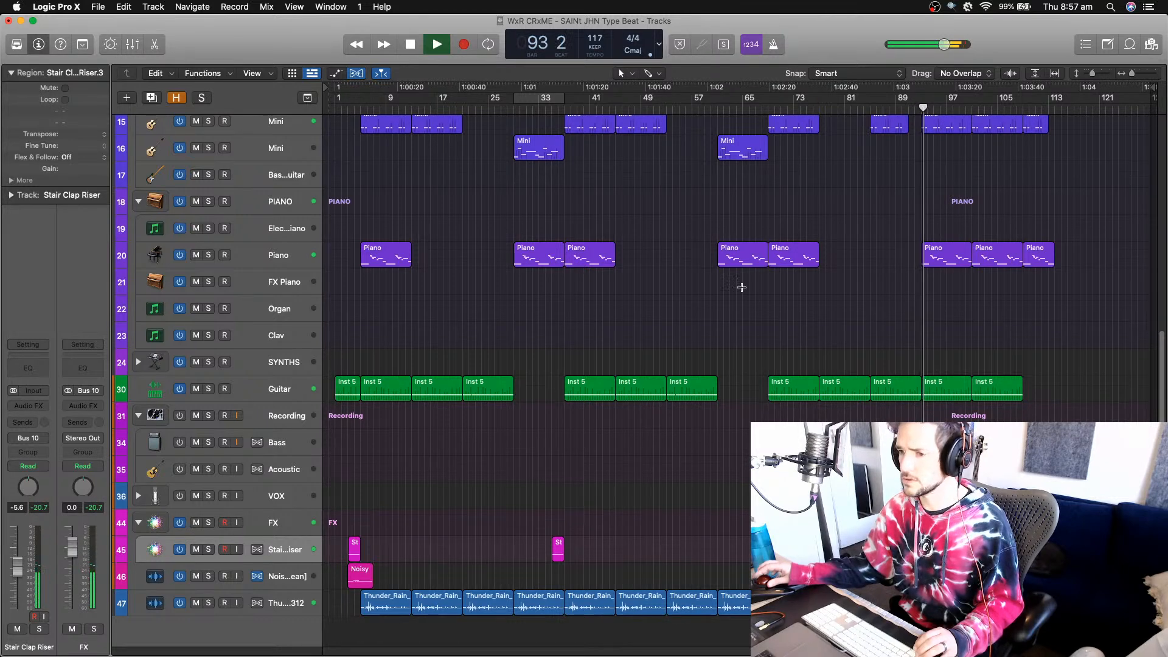
{"action": "key", "text": "space"}
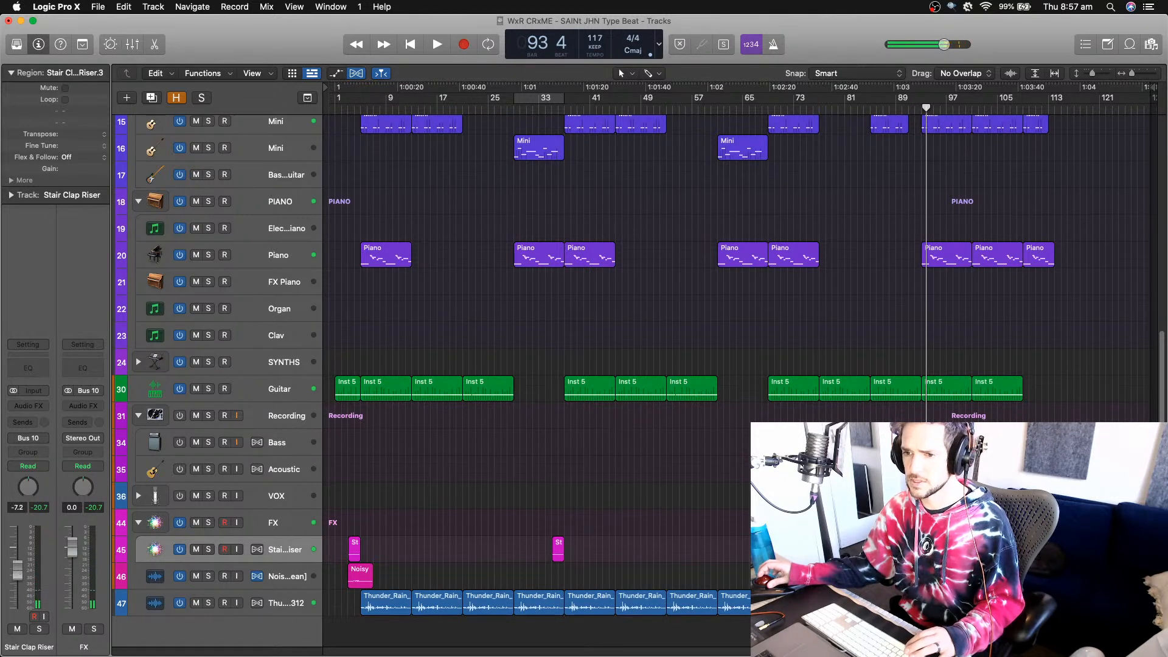
{"action": "left_click_drag", "start_coordinate": [17, 571], "coordinate": [17, 572]}
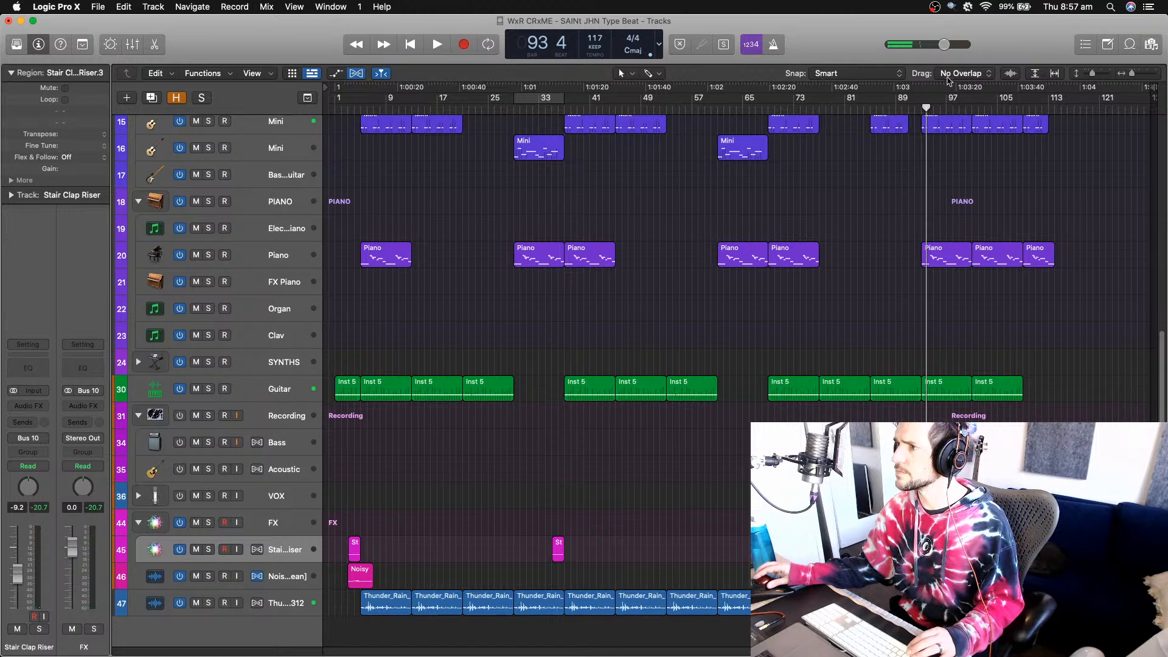
{"action": "left_click", "coordinate": [912, 110]}
{"action": "key", "text": "space"}
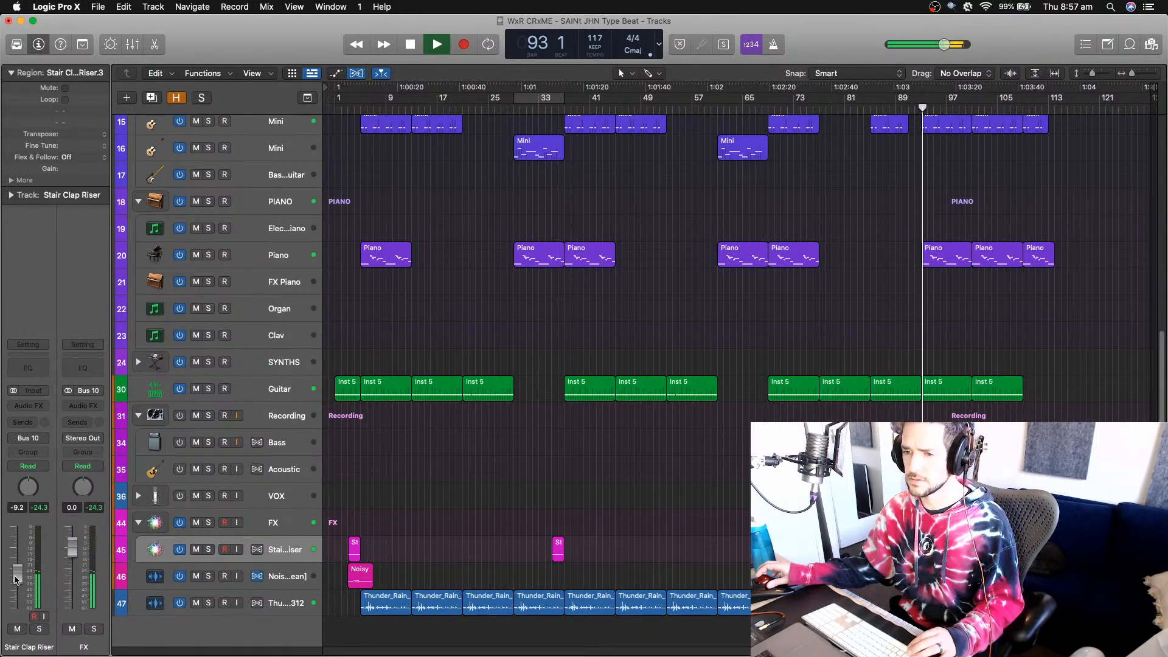
{"action": "key", "text": "space"}
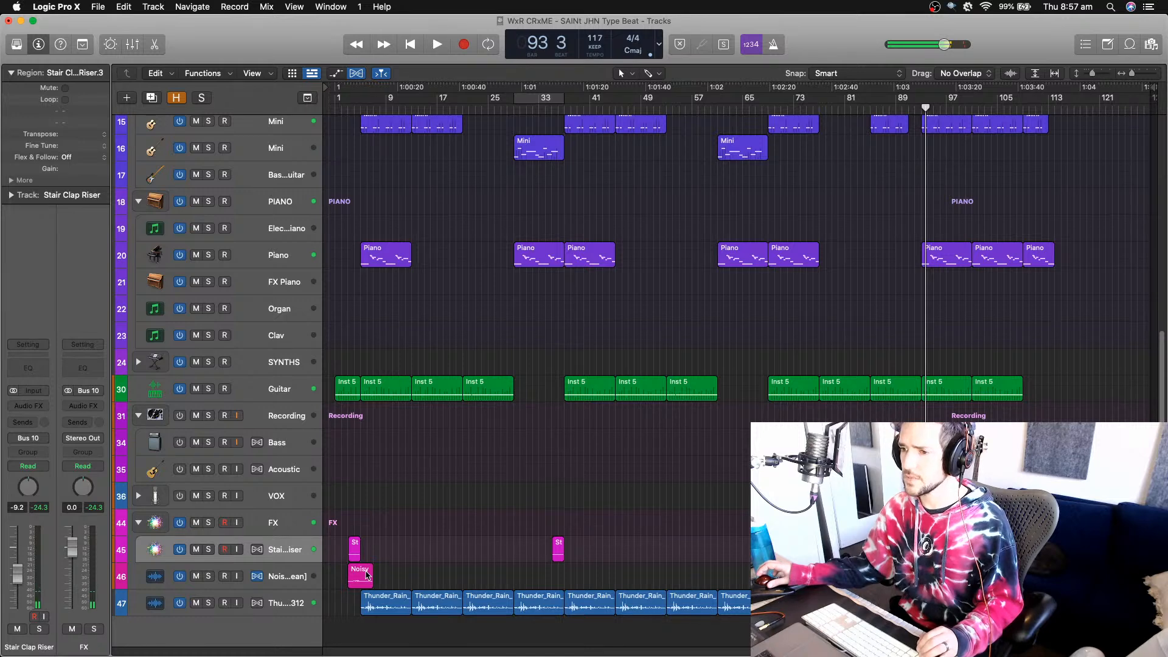
{"action": "left_click", "coordinate": [347, 109]}
{"action": "key", "text": "space"}
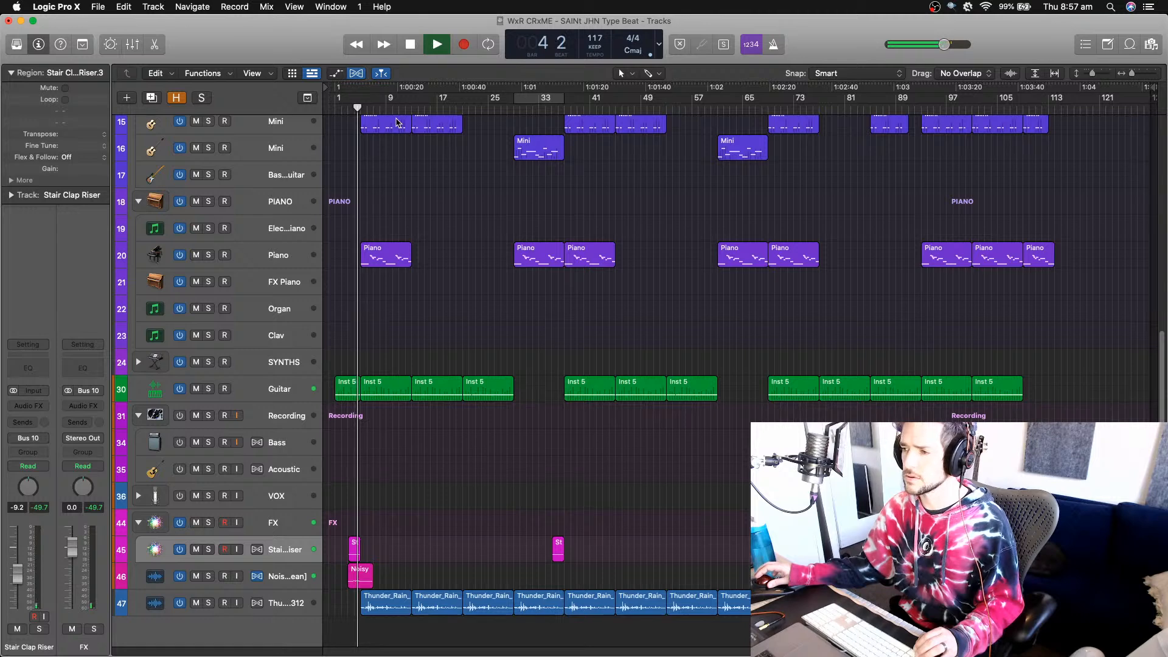
{"action": "key", "text": "space"}
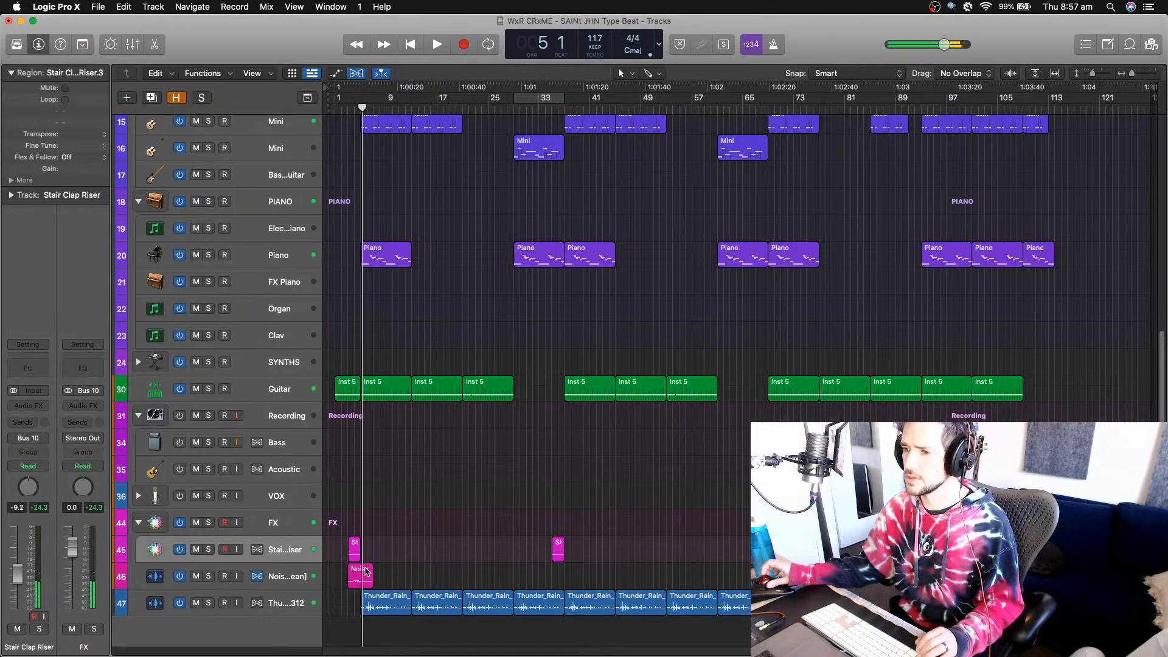
- Copy the Noisy Sauce Voice Tag region along its track toward each section change, including bars 19, 35, 51, 67, 91 and 107
{"action": "left_click_drag", "start_coordinate": [364, 573], "coordinate": [920, 577]}
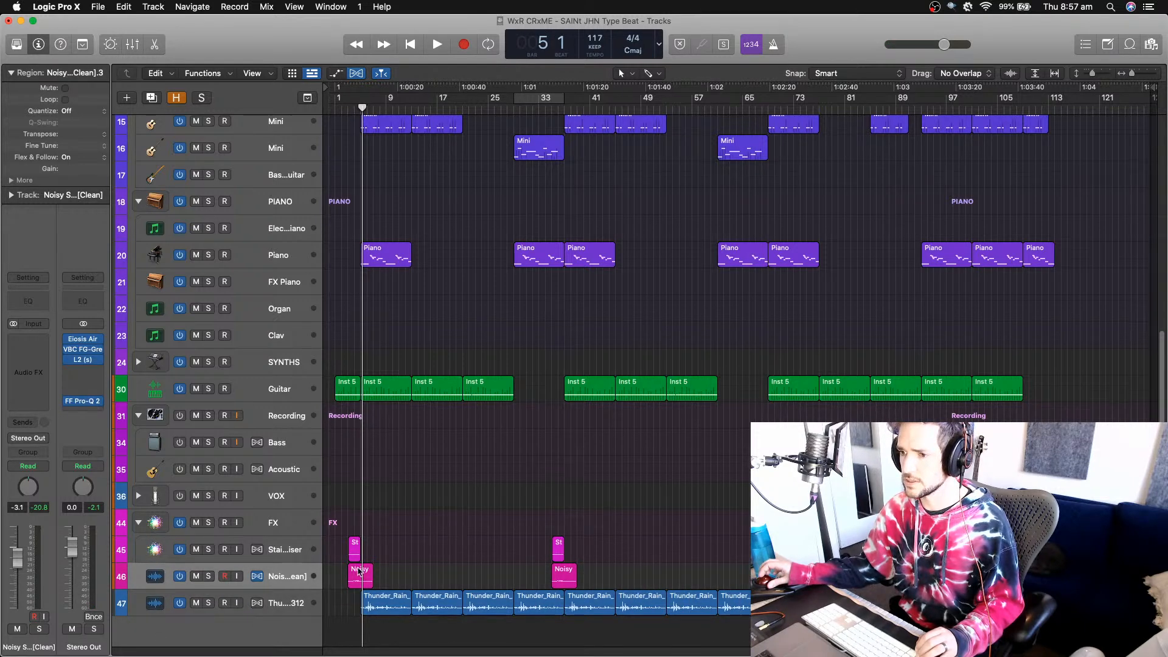
{"action": "left_click_drag", "start_coordinate": [359, 571], "coordinate": [850, 581]}
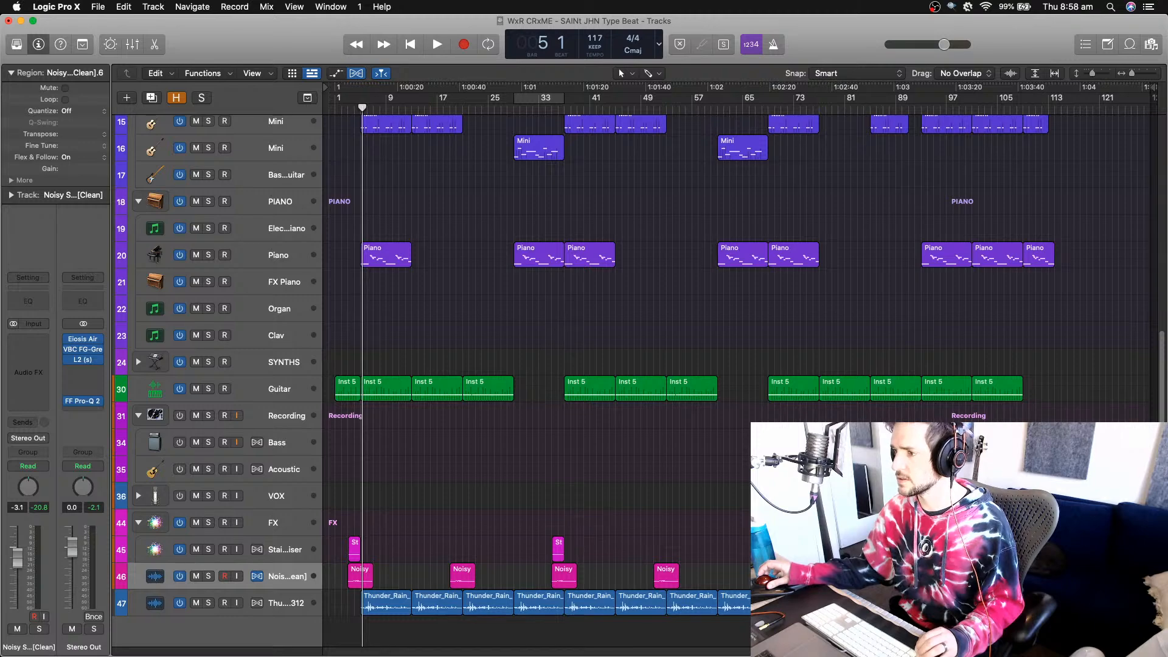
{"action": "key", "text": "z"}
{"action": "key", "text": "z"}
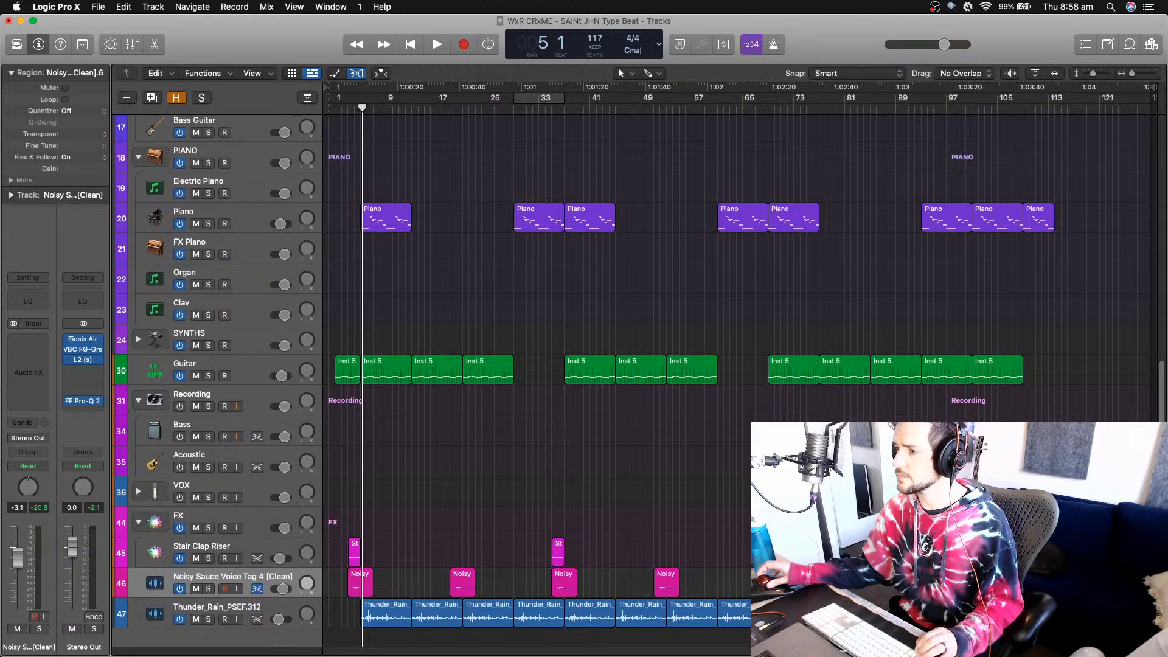
{"action": "left_click_drag", "start_coordinate": [969, 582], "coordinate": [1021, 583]}
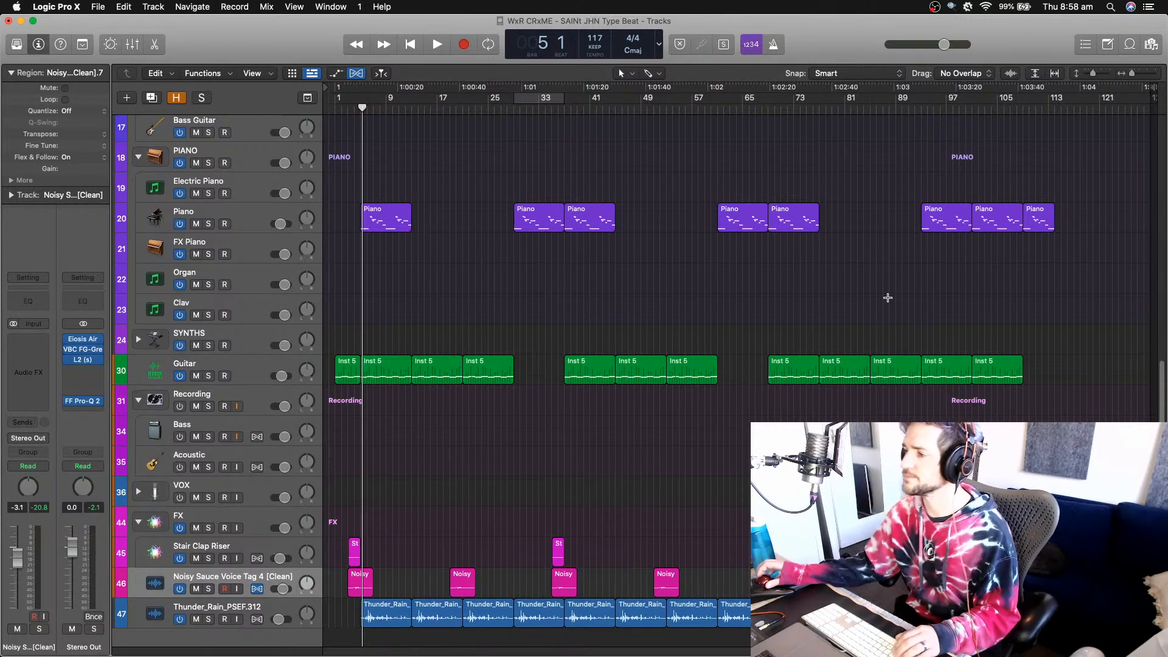
- Delete the empty Clean and Bass Guitar tracks from the BASS stack
{"action": "left_click", "coordinate": [641, 409], "text": "ctrl+alt"}
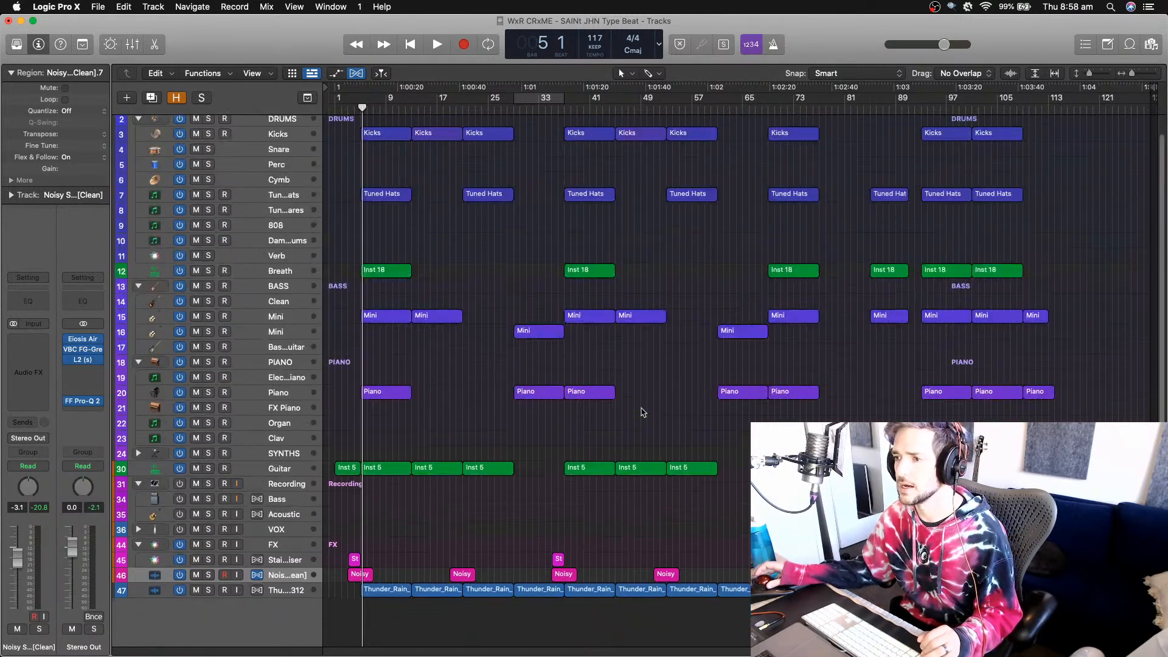
{"action": "left_click", "coordinate": [403, 256], "text": "ctrl+alt"}
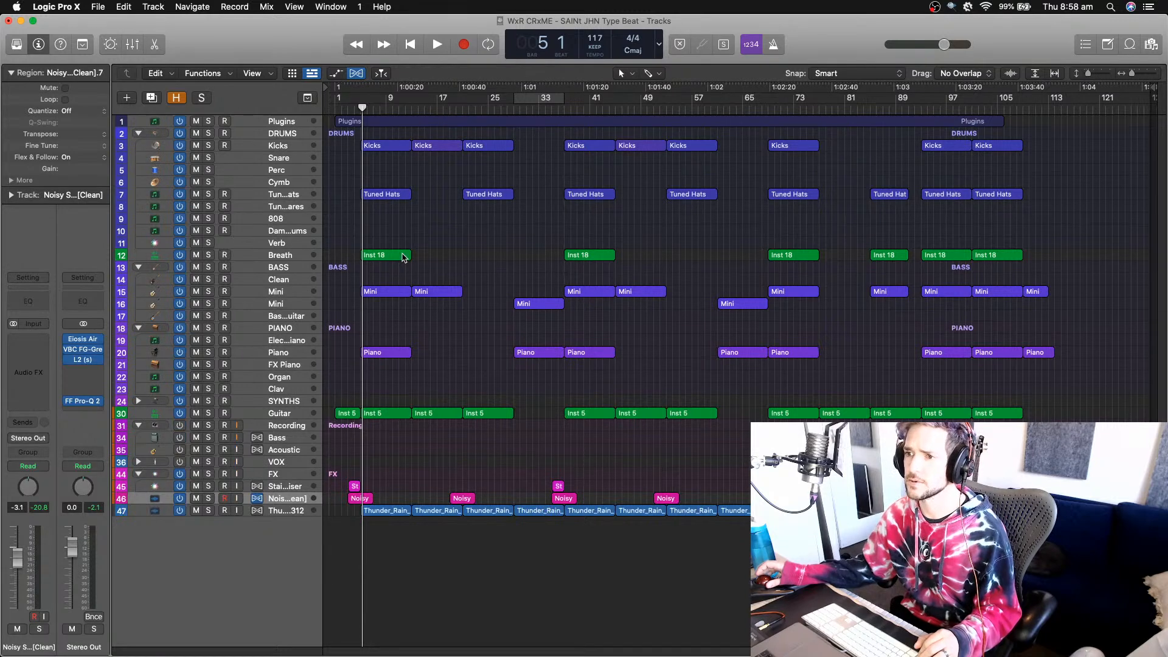
{"action": "left_click", "coordinate": [289, 283]}
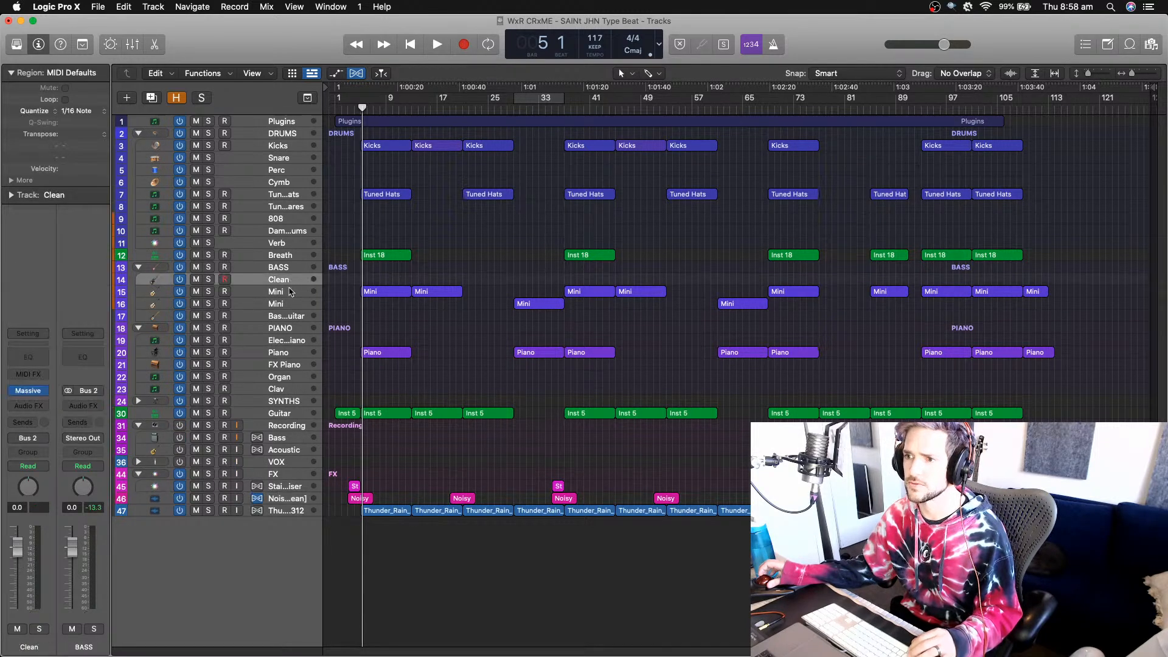
{"action": "left_click", "coordinate": [289, 316], "text": "shift"}
{"action": "key", "text": "super+BackSpace"}
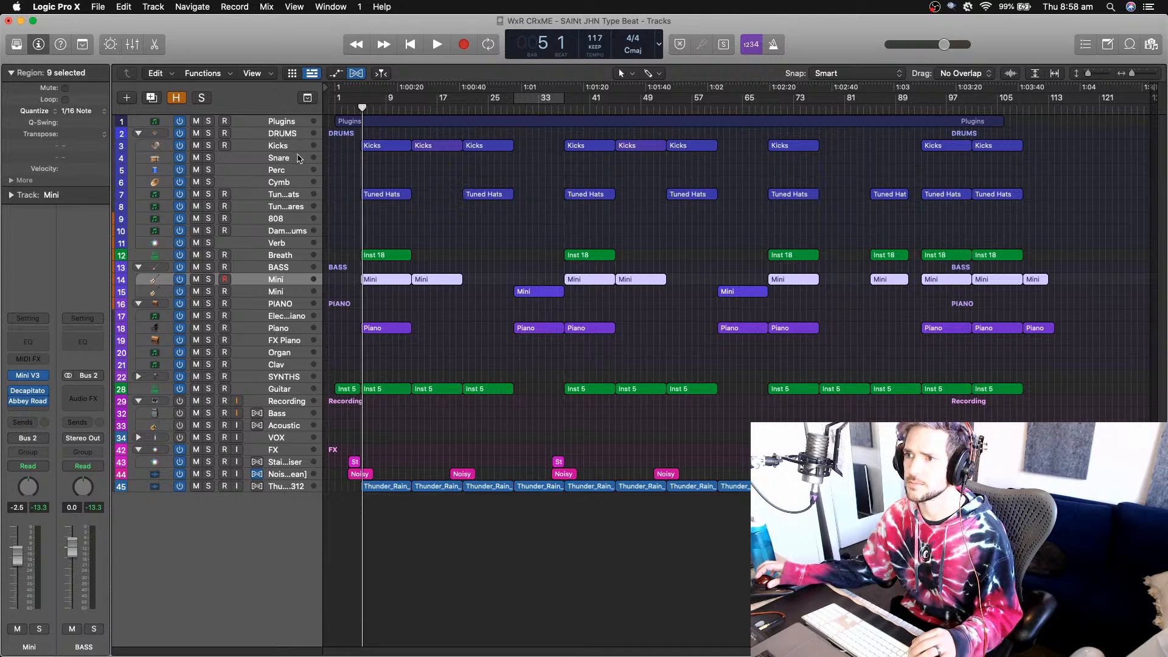
- Delete the unused drum tracks (Perc, Cymb, 808 and others), Electric Piano, FX Piano, Organ, Clav, recording Bass, Acoustic and VOX tracks
{"action": "left_click", "coordinate": [291, 173]}
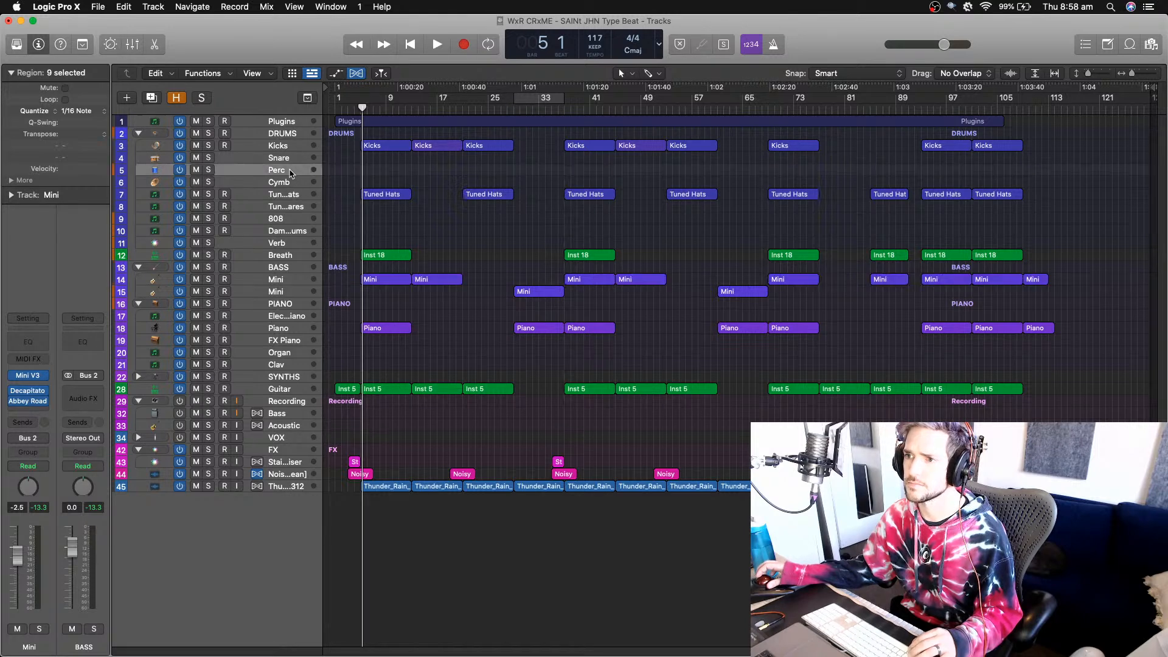
{"action": "left_click_drag", "start_coordinate": [294, 209], "coordinate": [293, 233]}
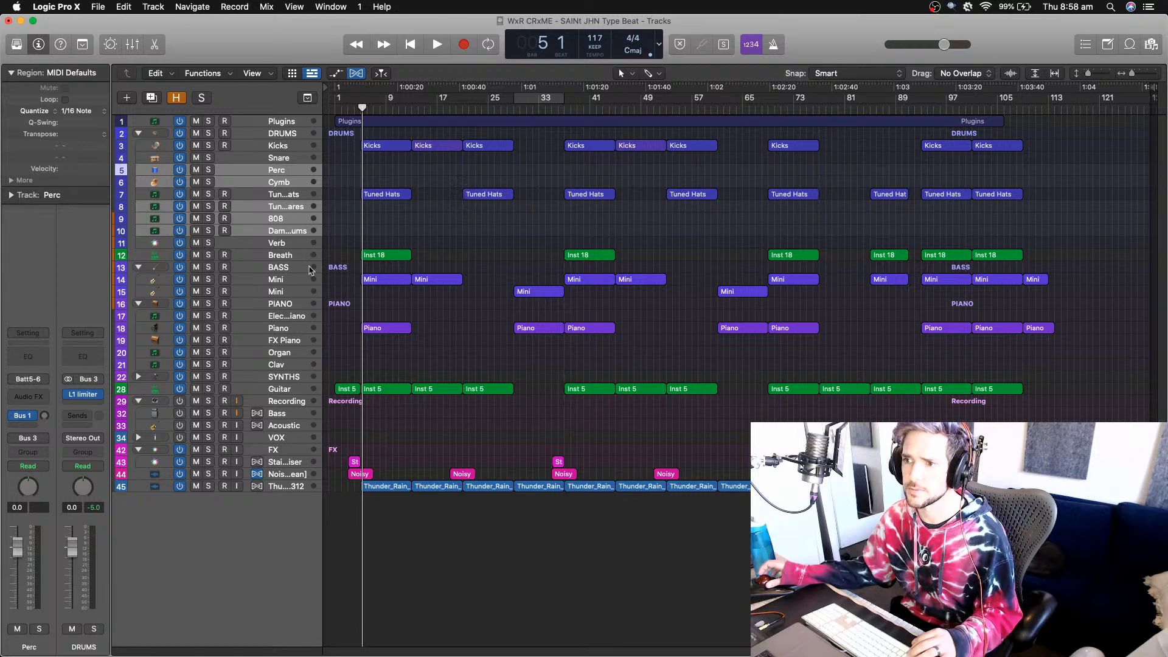
{"action": "left_click_drag", "start_coordinate": [290, 317], "coordinate": [289, 370]}
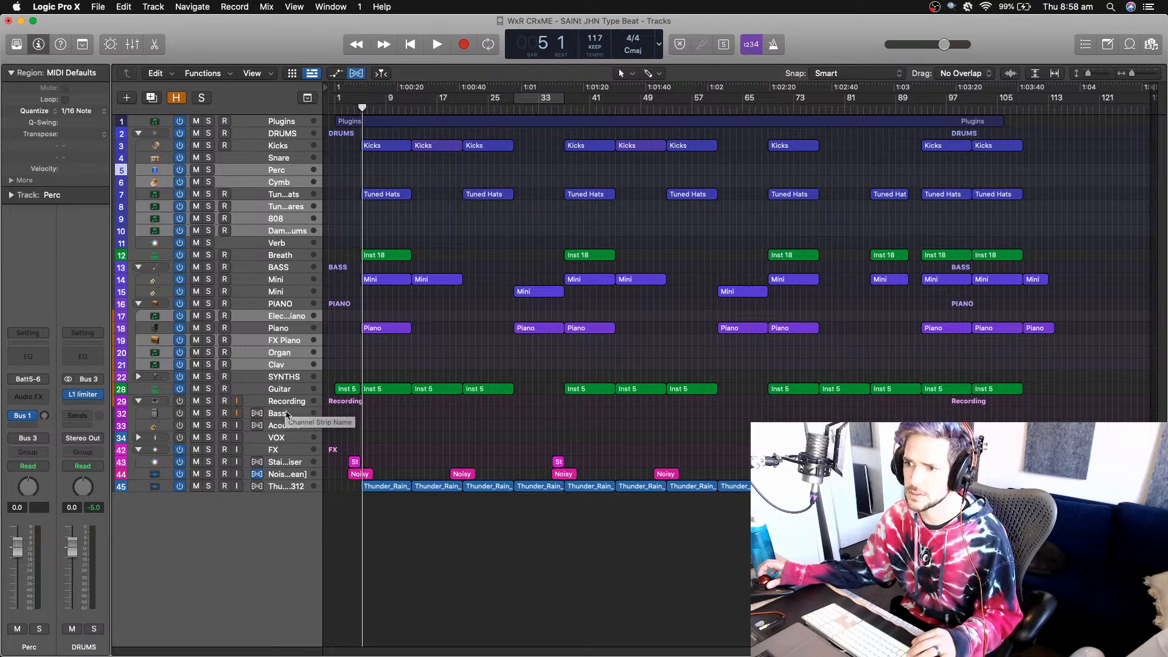
{"action": "left_click", "coordinate": [287, 415], "text": "super"}
{"action": "left_click", "coordinate": [287, 425], "text": "super"}
{"action": "left_click", "coordinate": [287, 437], "text": "super"}
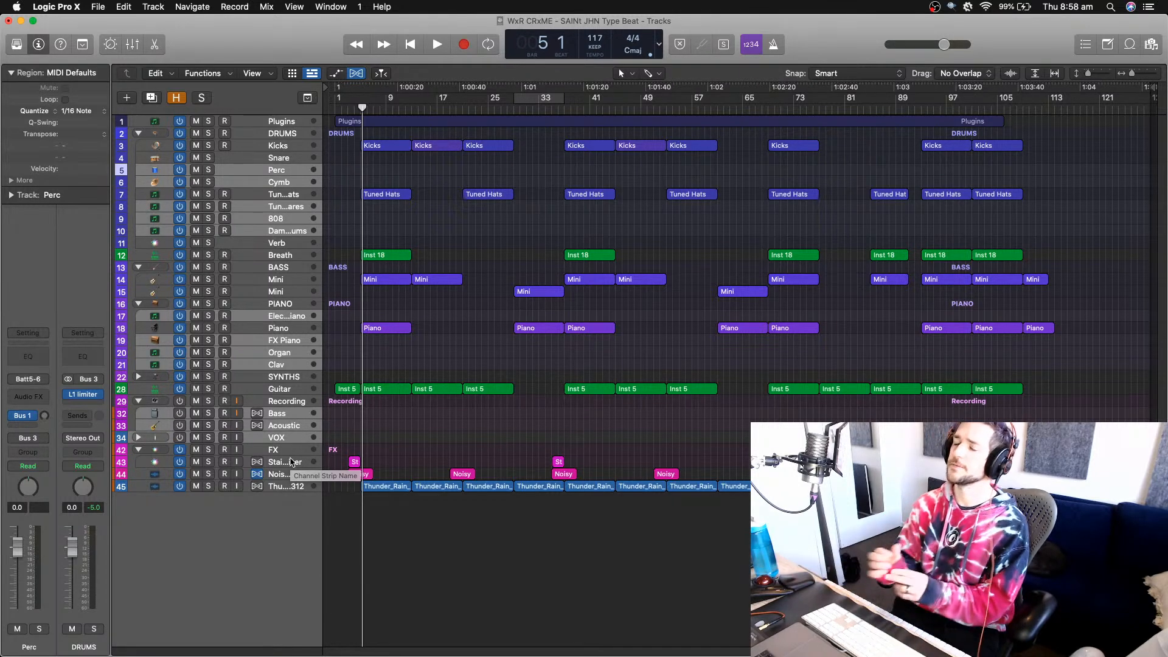
{"action": "key", "text": "super+BackSpace"}
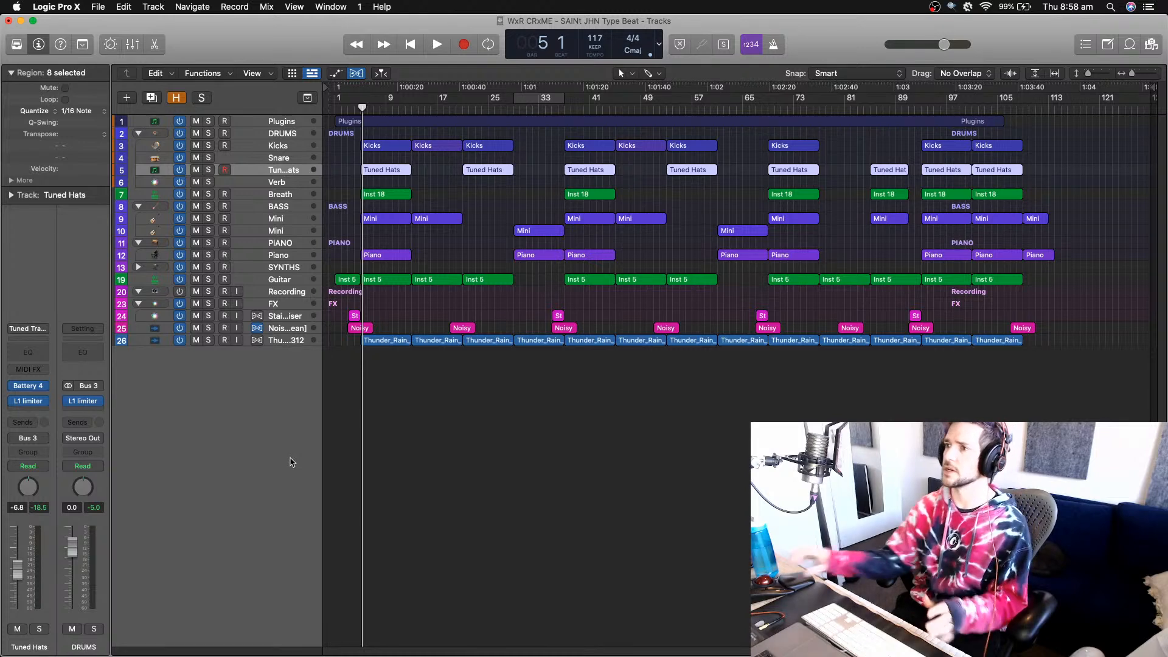
{"action": "scroll", "coordinate": [677, 381], "scroll_direction": "up", "scroll_amount": 4}
{"action": "scroll", "coordinate": [678, 381], "scroll_direction": "up", "scroll_amount": 2}
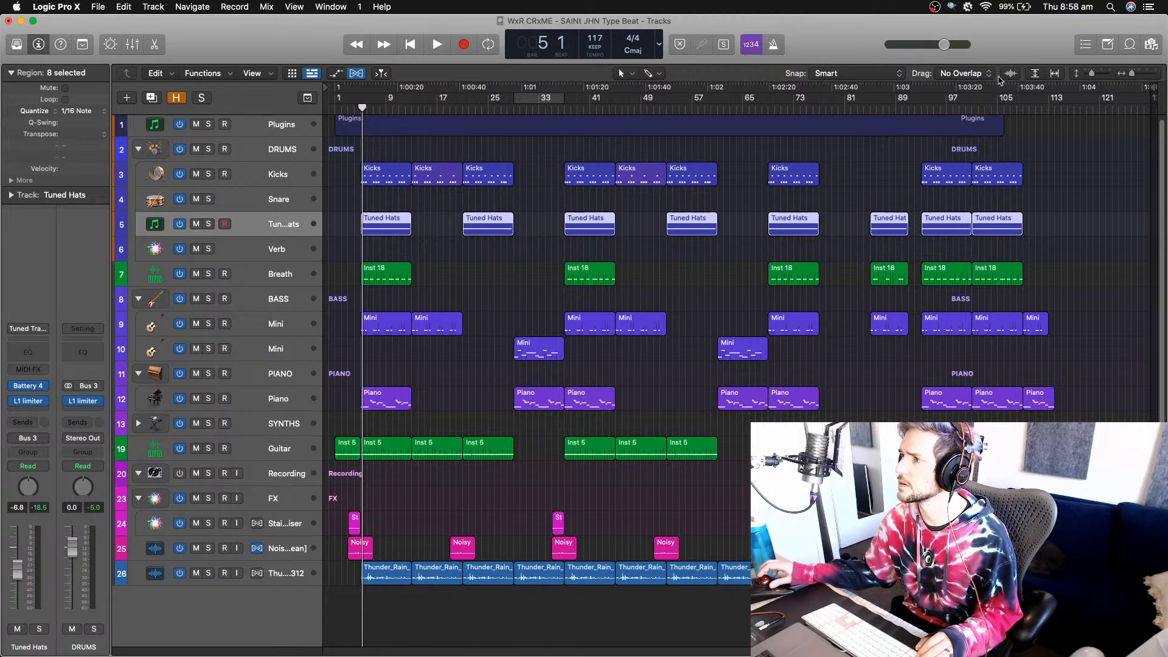
- Extend the Plugins region past the outro to about bar 116 during playback and set the cycle range to its length
{"action": "left_click", "coordinate": [1022, 107]}
{"action": "key", "text": "space"}
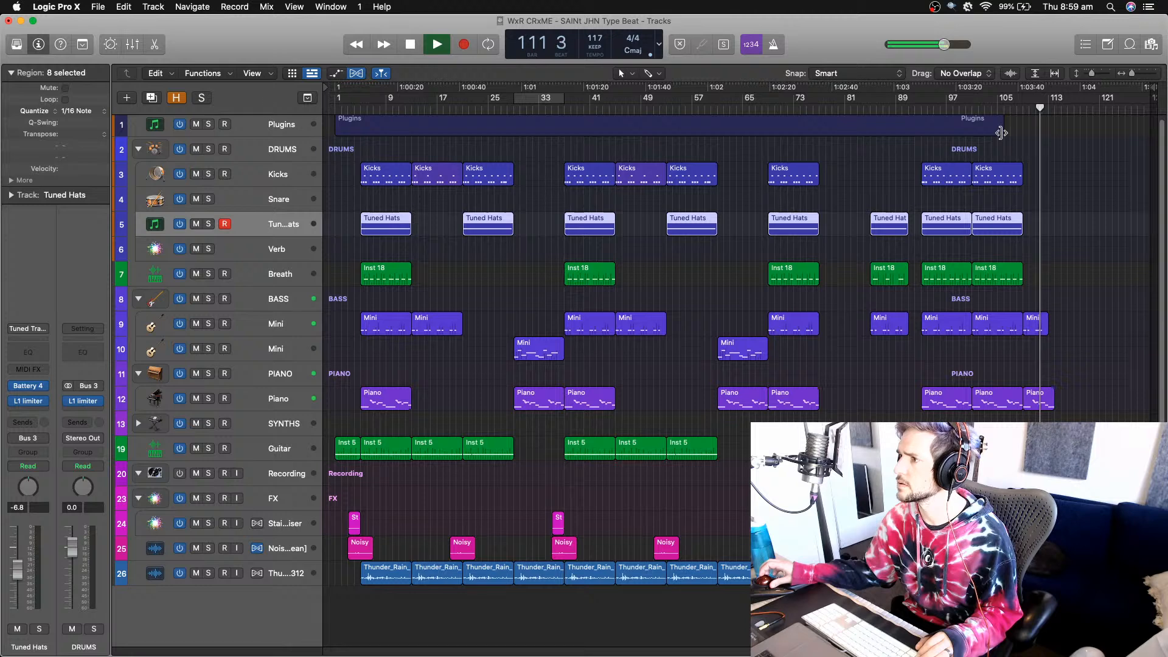
{"action": "left_click_drag", "start_coordinate": [1000, 132], "coordinate": [1066, 144]}
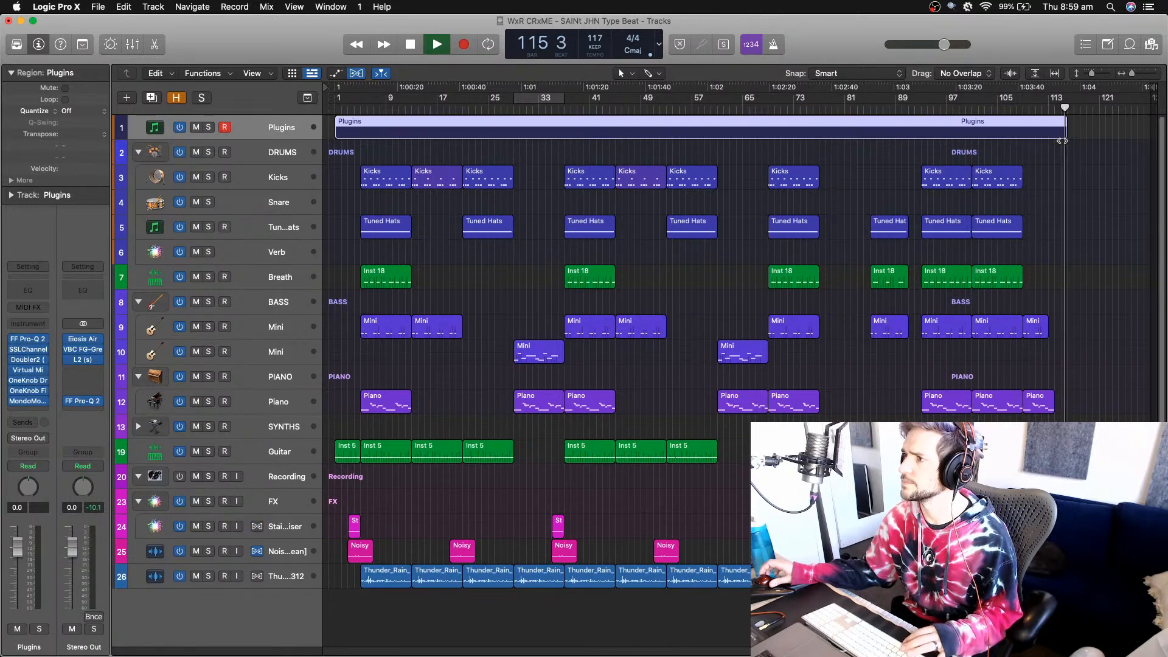
{"action": "key", "text": "space"}
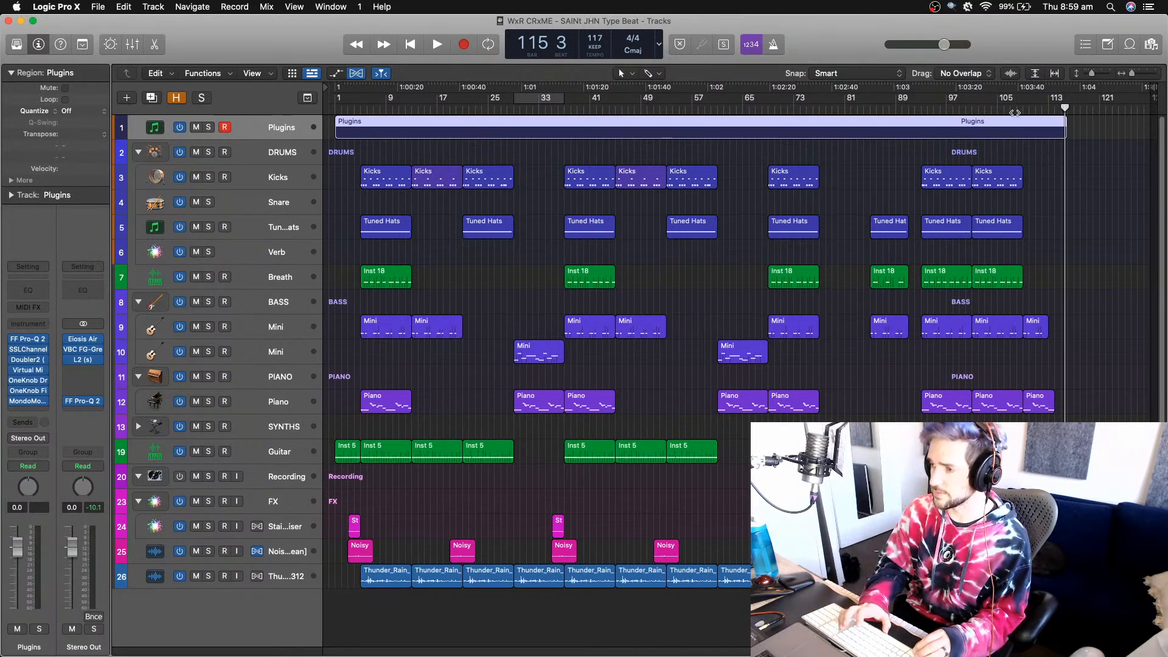
{"action": "key", "text": "cmd+u"}
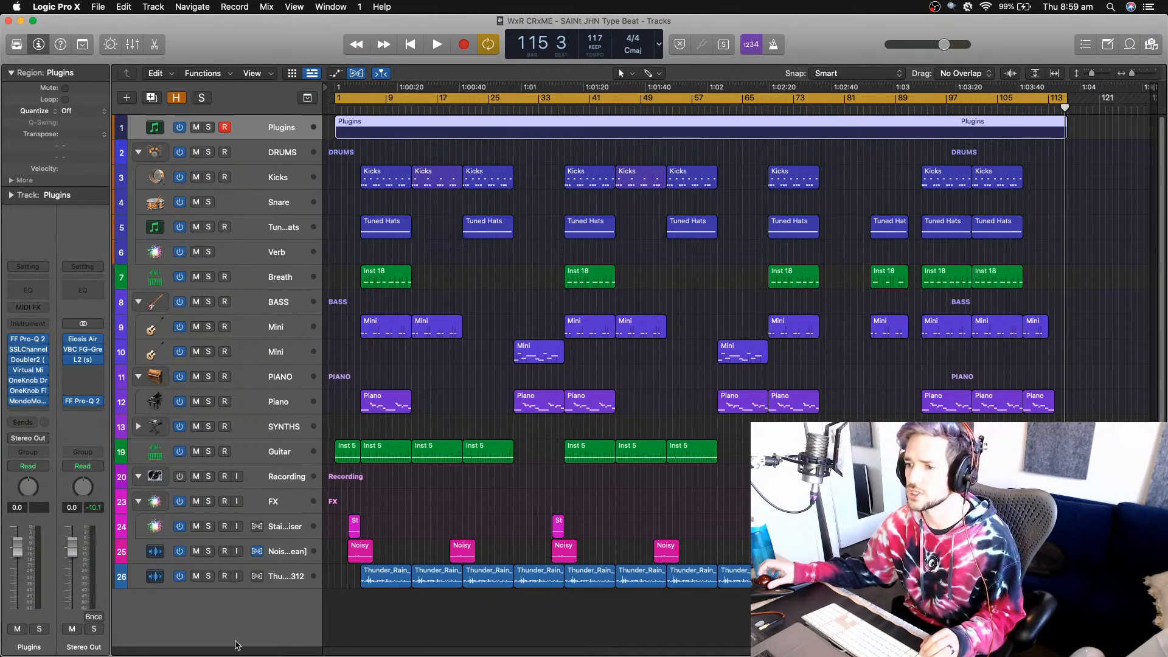
- Add a Thunder_Rain region to the intro from bar 1 to bar 5 and play it back
{"action": "right_click", "coordinate": [388, 573]}
{"action": "left_click", "coordinate": [377, 573]}
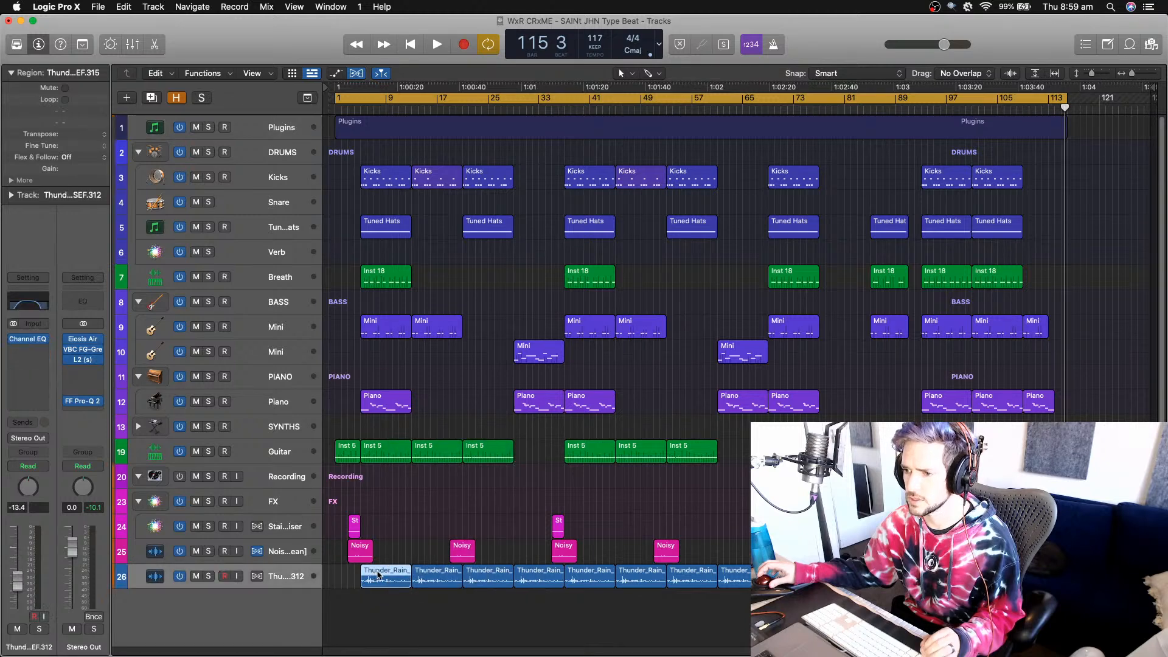
{"action": "mouse_move", "coordinate": [379, 573]}
{"action": "left_mouse_down"}
{"action": "mouse_move", "coordinate": [358, 576]}
{"action": "mouse_move", "coordinate": [382, 575]}
{"action": "left_mouse_up"}
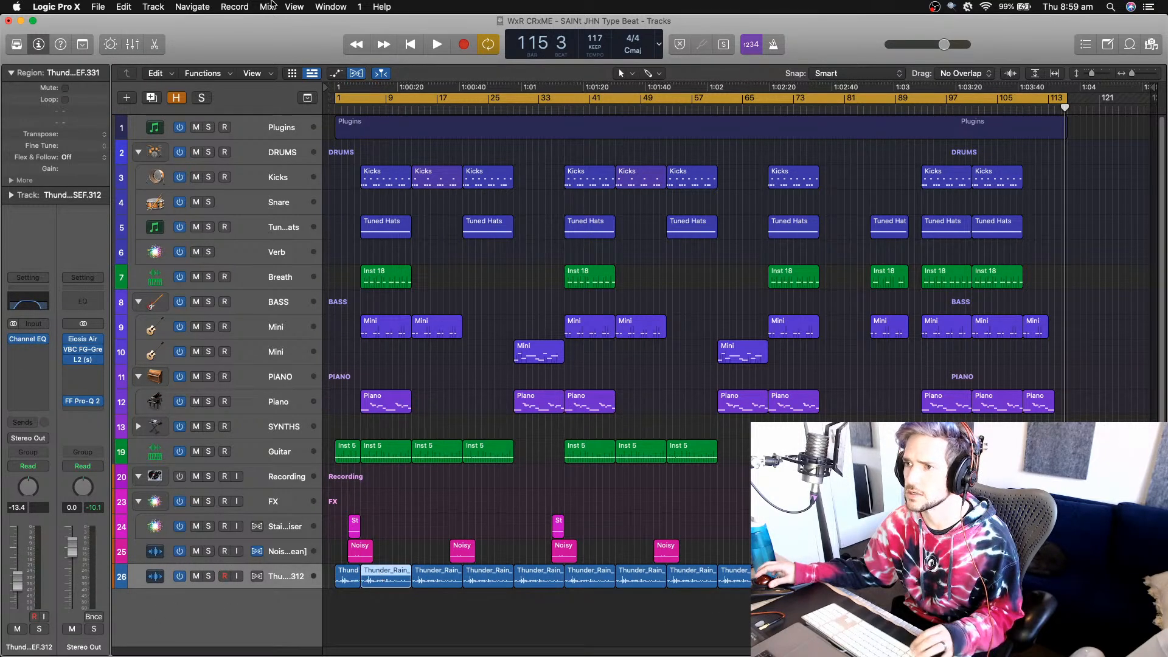
{"action": "key", "text": "space"}
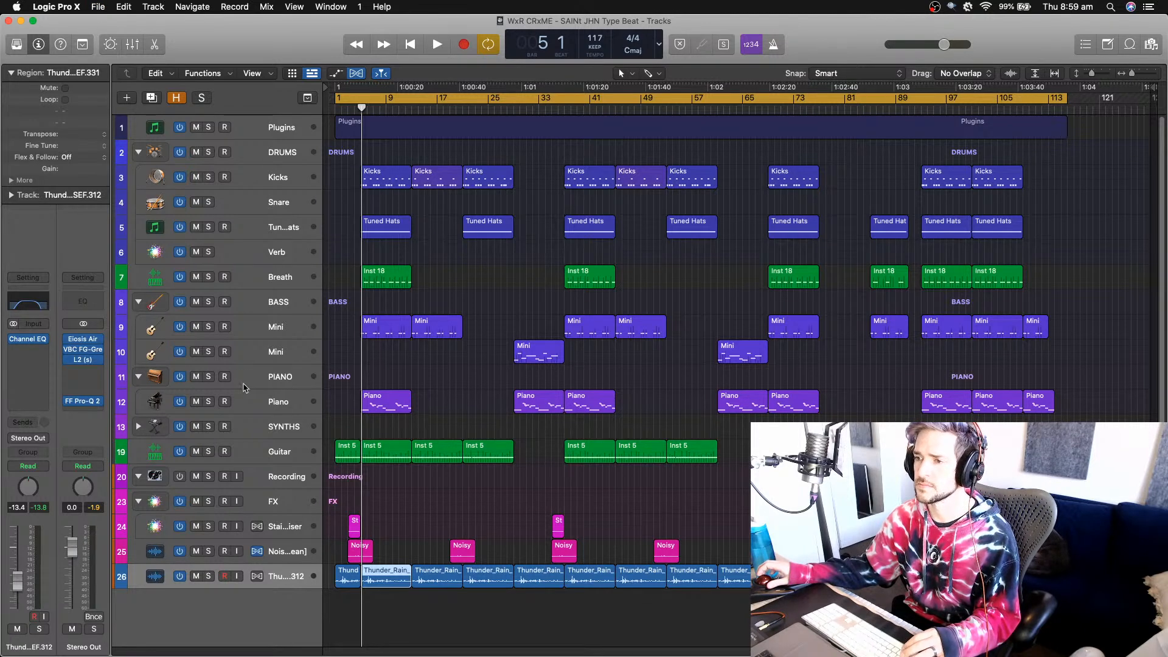
- Save the project and play the opening of the song from bar 1
{"action": "key", "text": "super+s"}
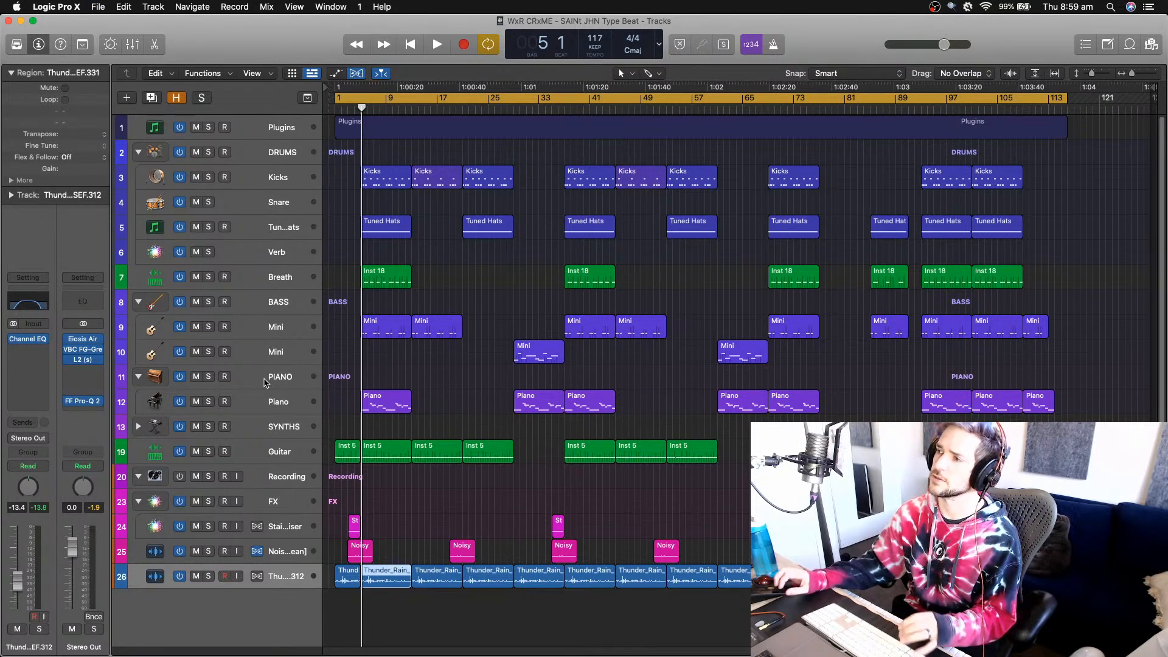
{"action": "key", "text": "Return"}
{"action": "key", "text": "space"}
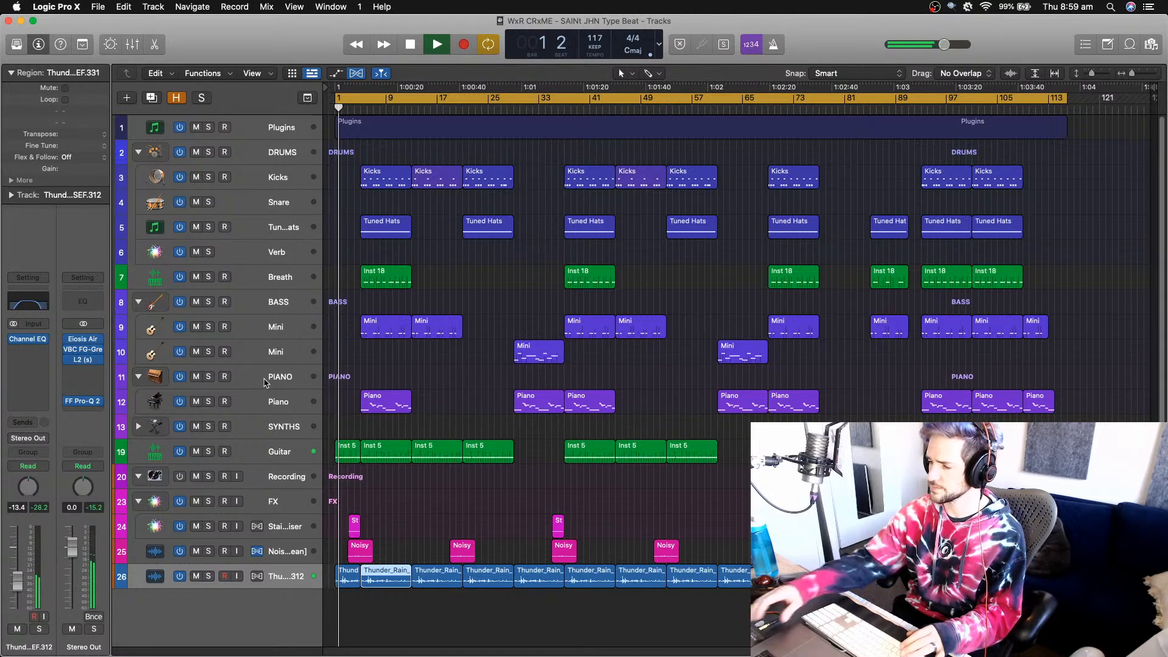
{"action": "key", "text": "space"}
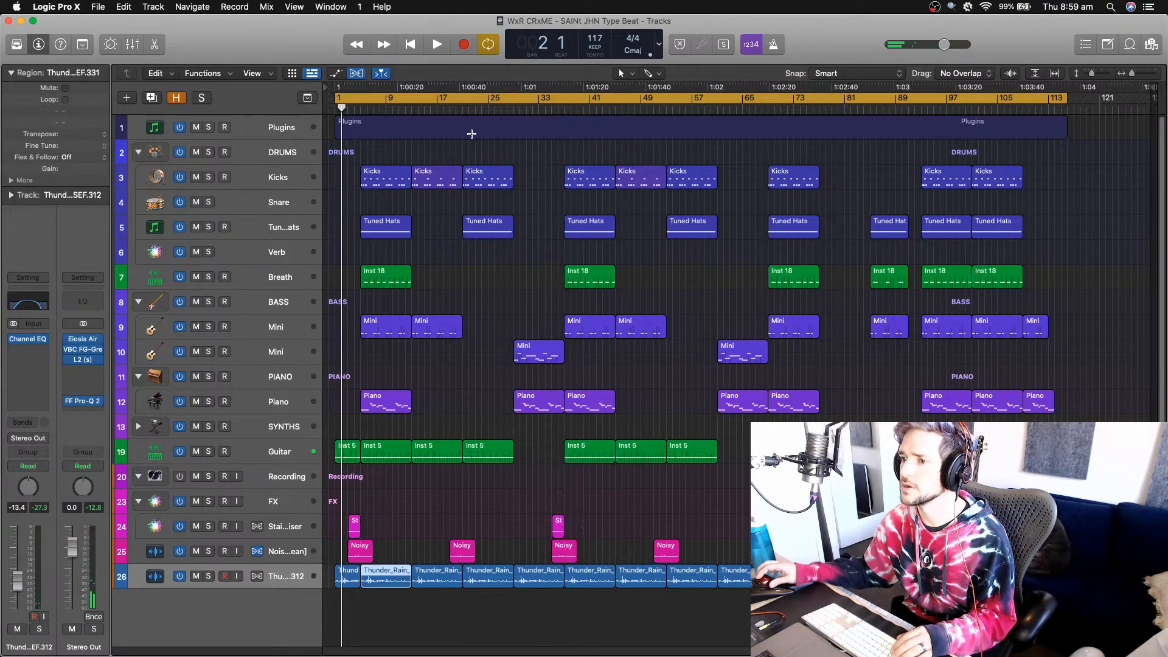
- Set the cycle range to bars 5 to 13 and play it with the Stereo Out FF Pro-Q 2 analyzer open
{"action": "left_click", "coordinate": [375, 105]}
{"action": "left_click_drag", "start_coordinate": [365, 104], "coordinate": [411, 106]}
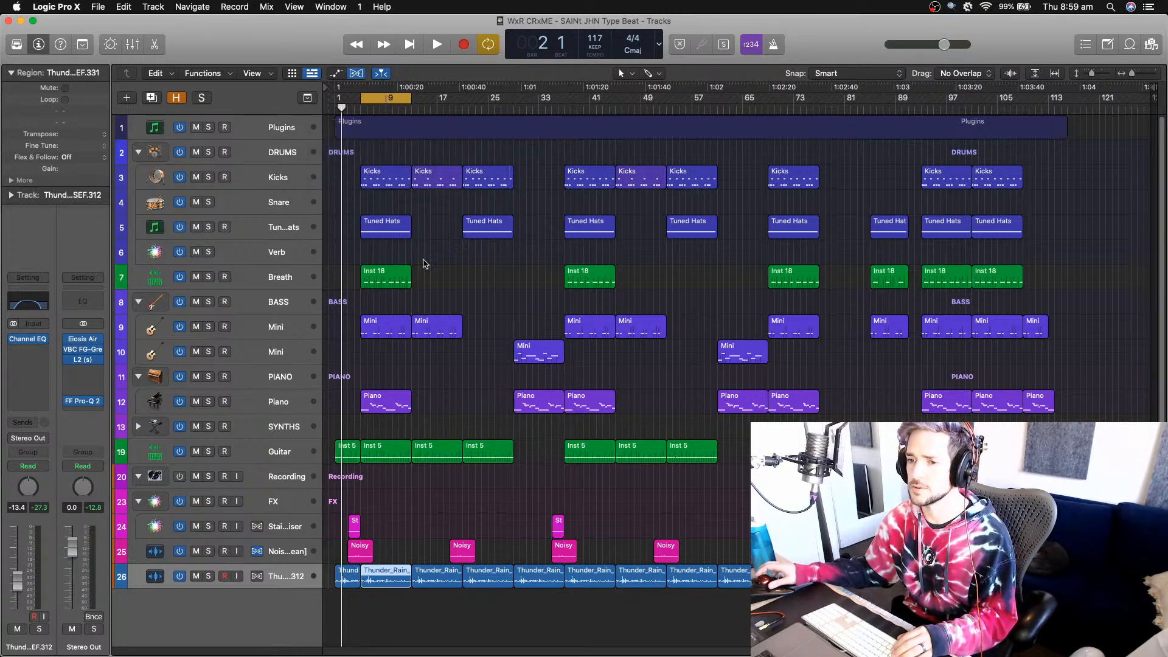
{"action": "left_click", "coordinate": [81, 401]}
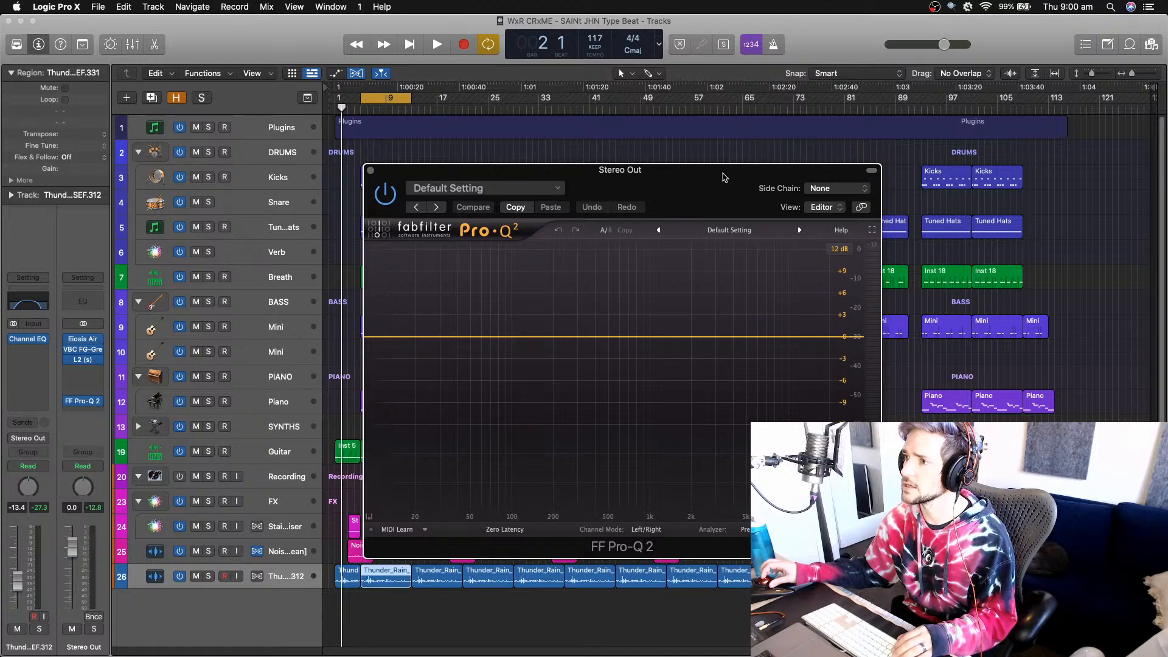
{"action": "left_click_drag", "start_coordinate": [724, 177], "coordinate": [1019, 28]}
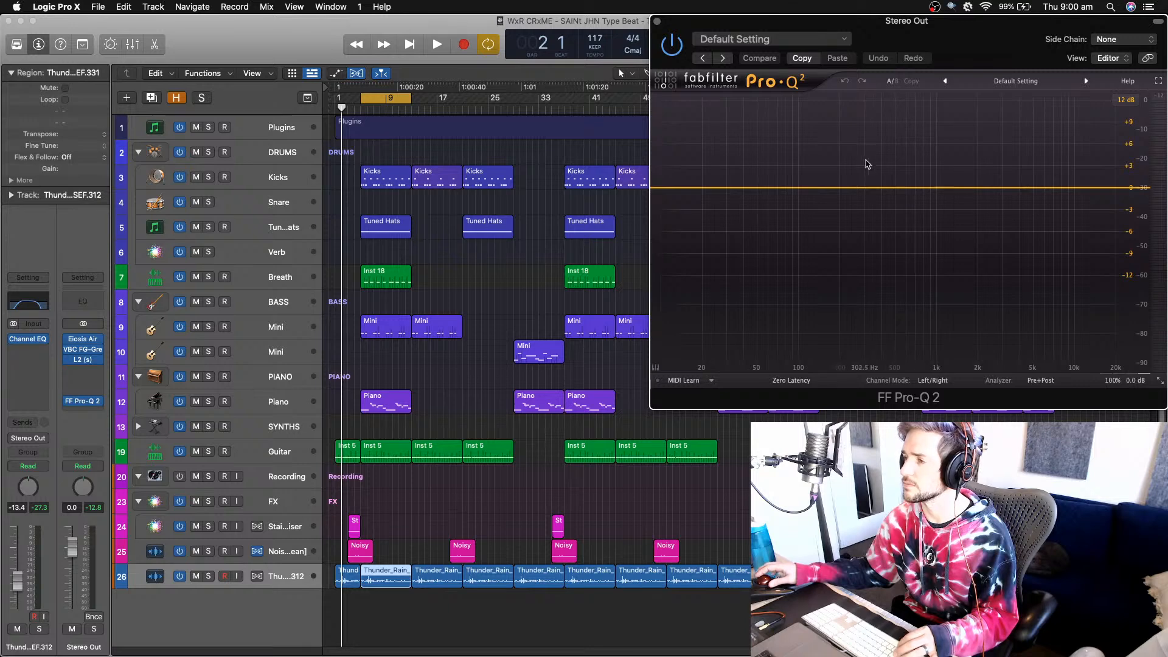
{"action": "key", "text": "space"}
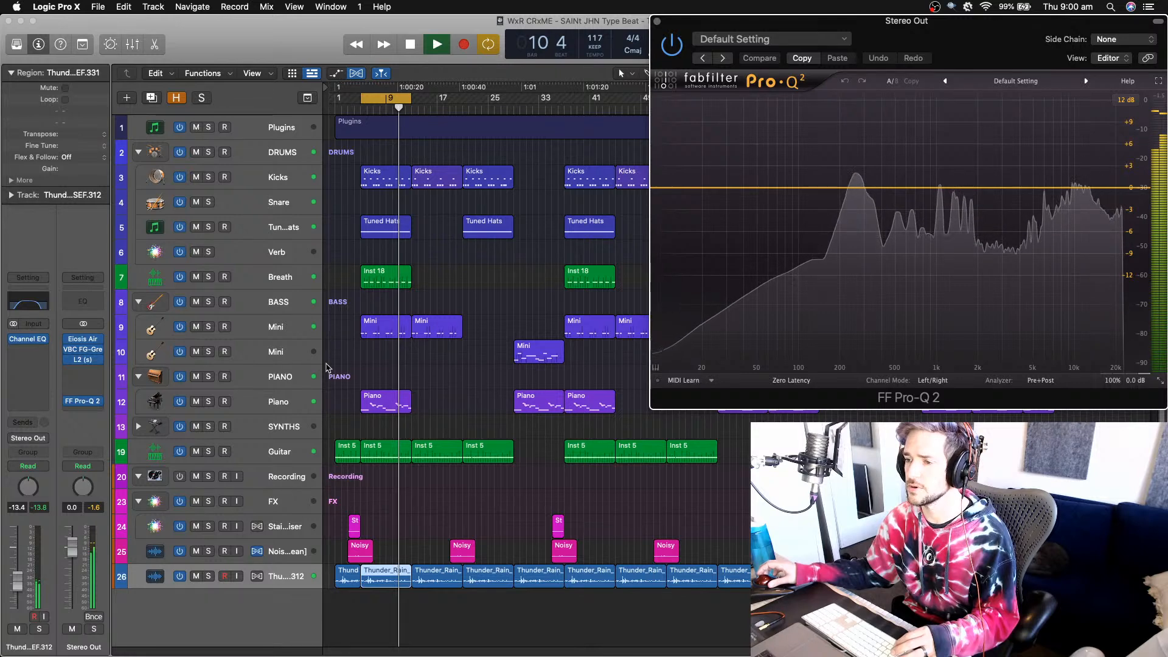
- Compare the loop with the Guitar track muted and unmuted, and lower the Guitar's volume to -5.1 dB
{"action": "left_click", "coordinate": [262, 454]}
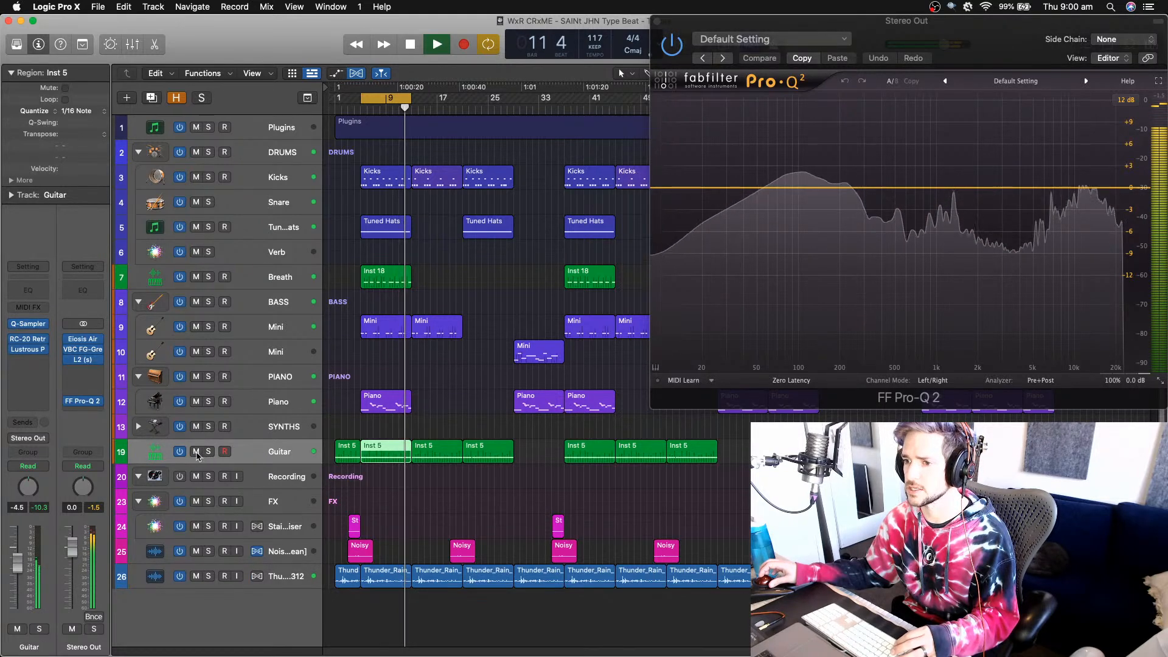
{"action": "left_click", "coordinate": [196, 452]}
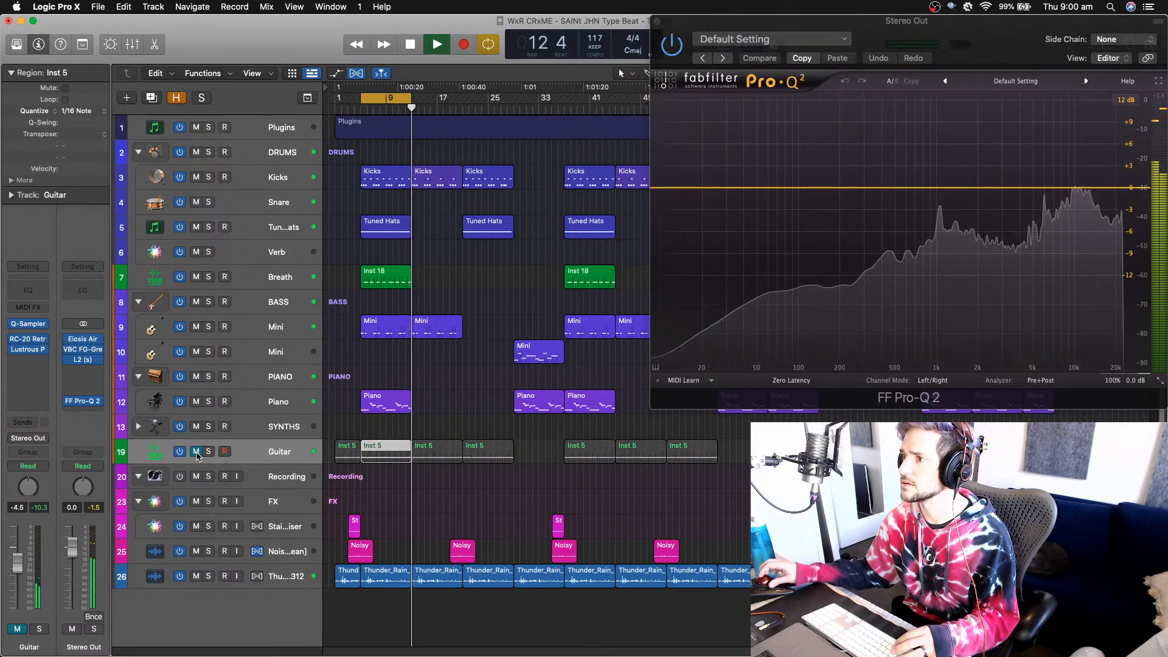
{"action": "left_click", "coordinate": [196, 452]}
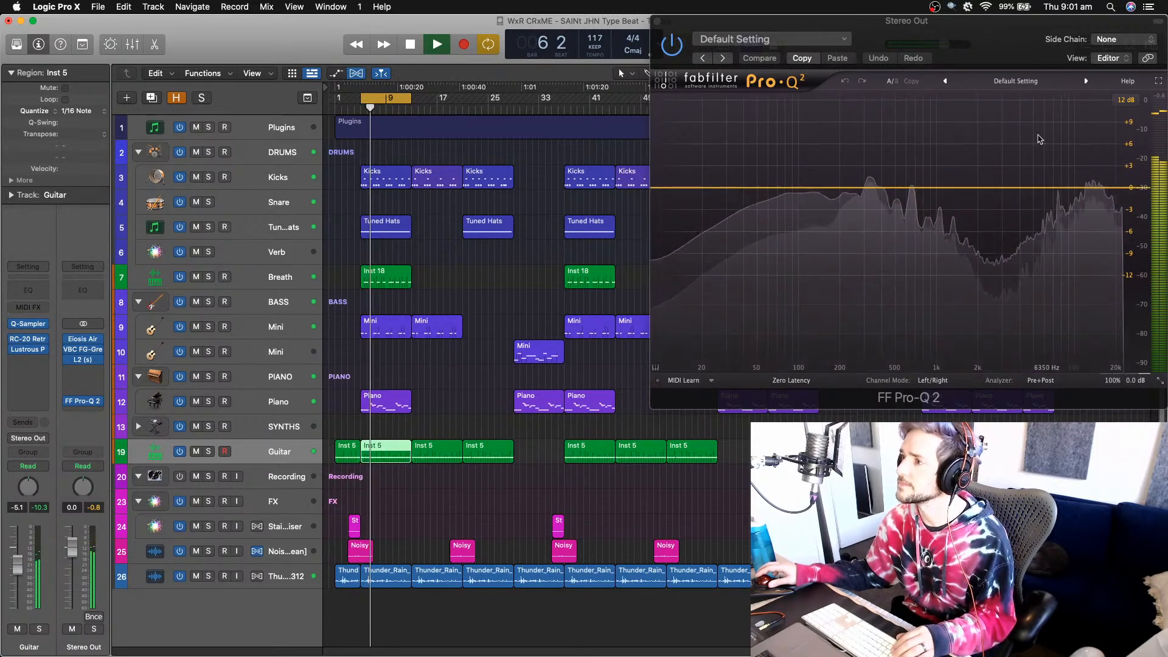
{"action": "key", "text": "space"}
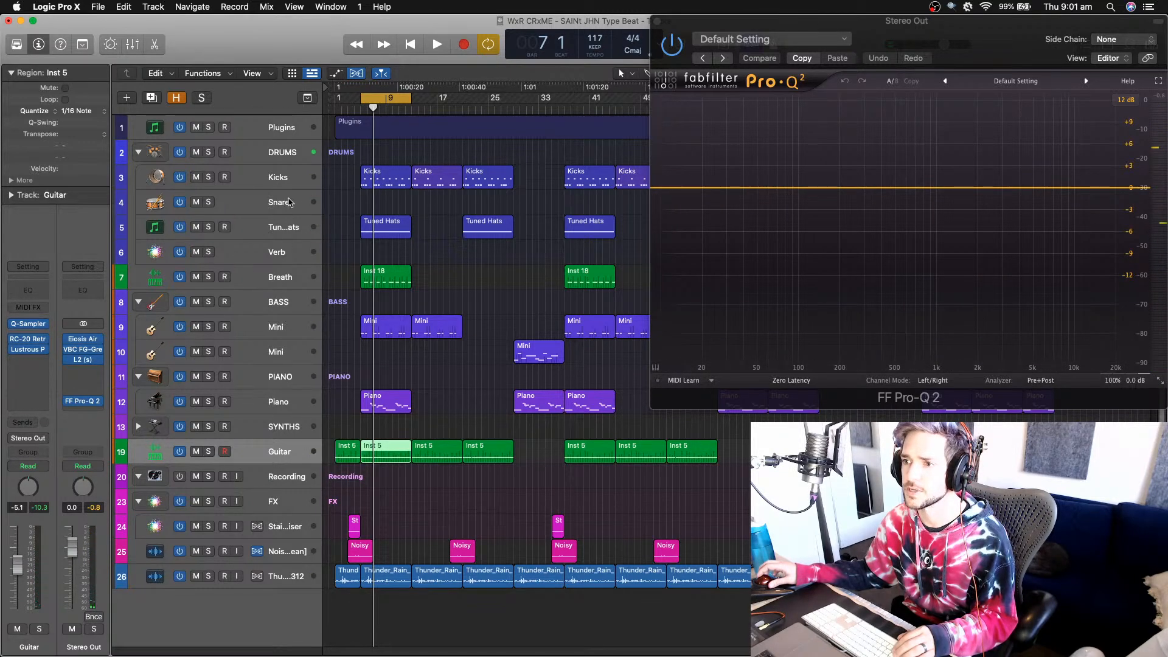
- Raise the Tuned Hats track's volume to -8.4 dB while playing the loop
{"action": "left_click", "coordinate": [282, 225]}
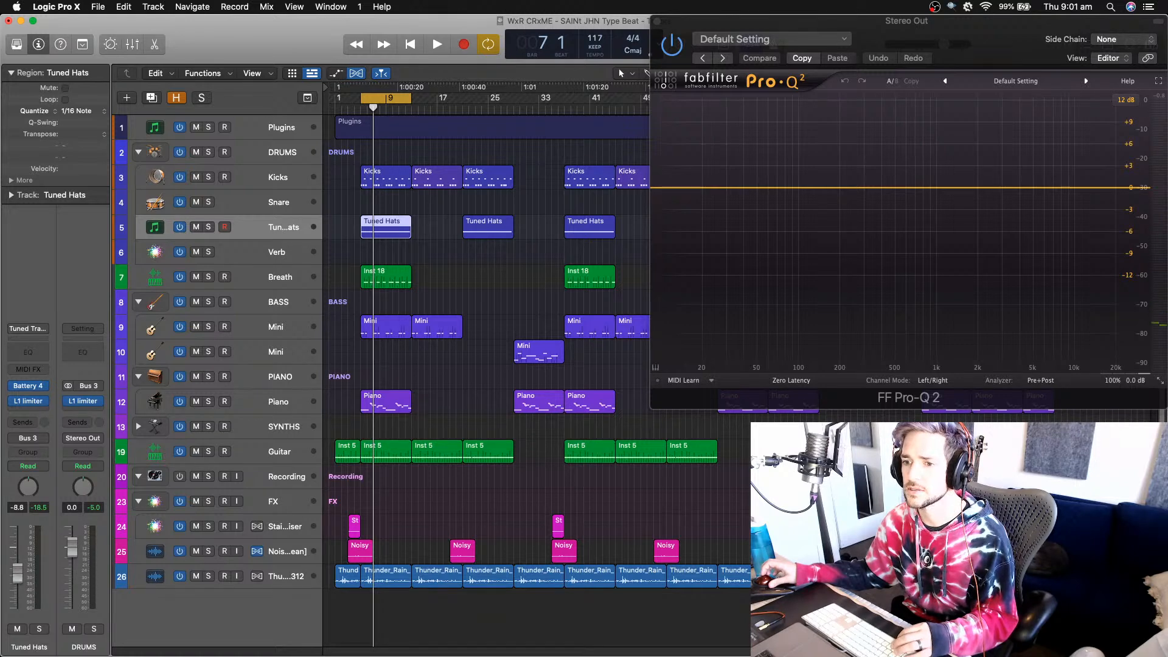
{"action": "key", "text": "space"}
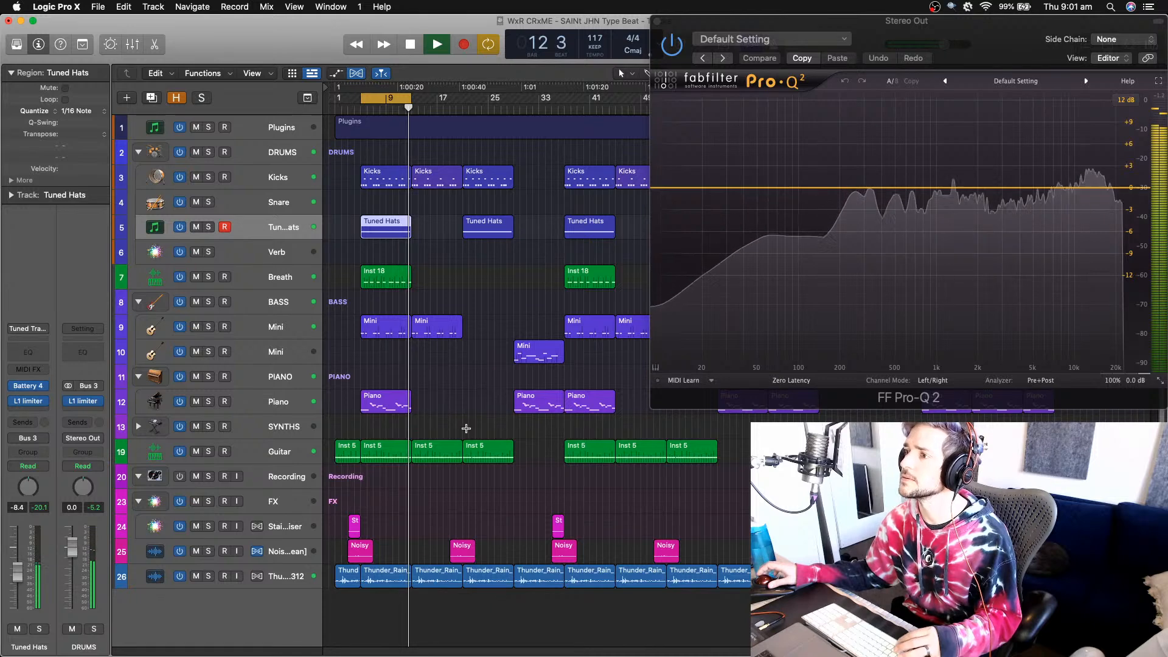
{"action": "key", "text": "space"}
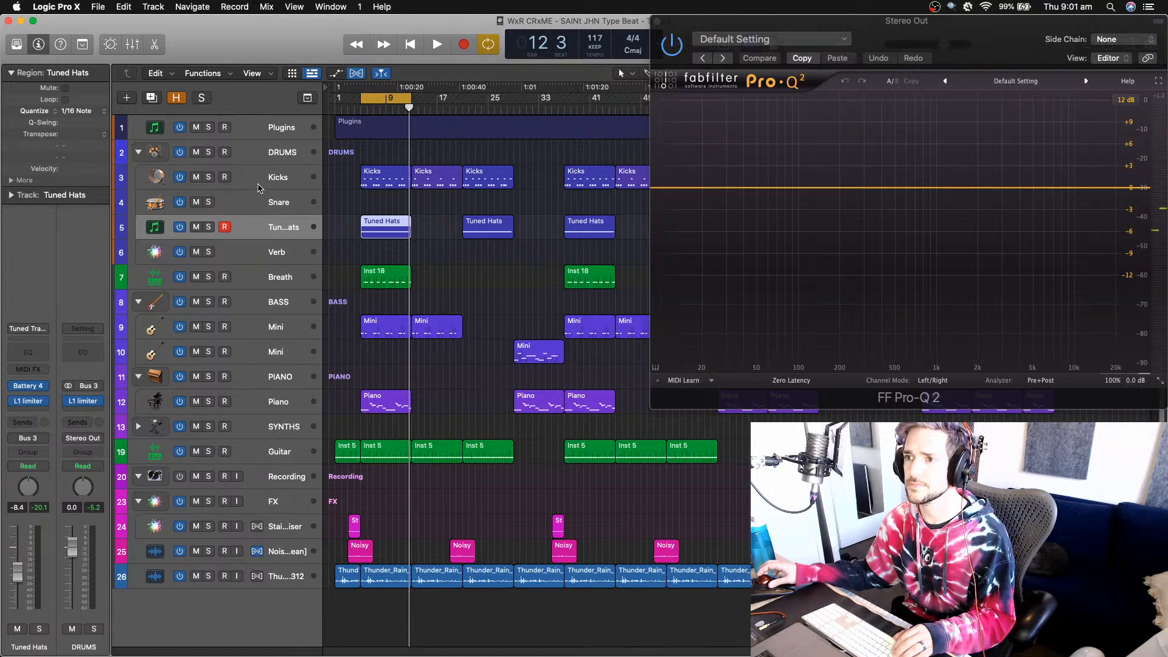
- Check the Eiosis AirEQ on the Stereo Out and set the VBC FG-Grey compressor's threshold to about -3 dB during playback
{"action": "left_click", "coordinate": [288, 161]}
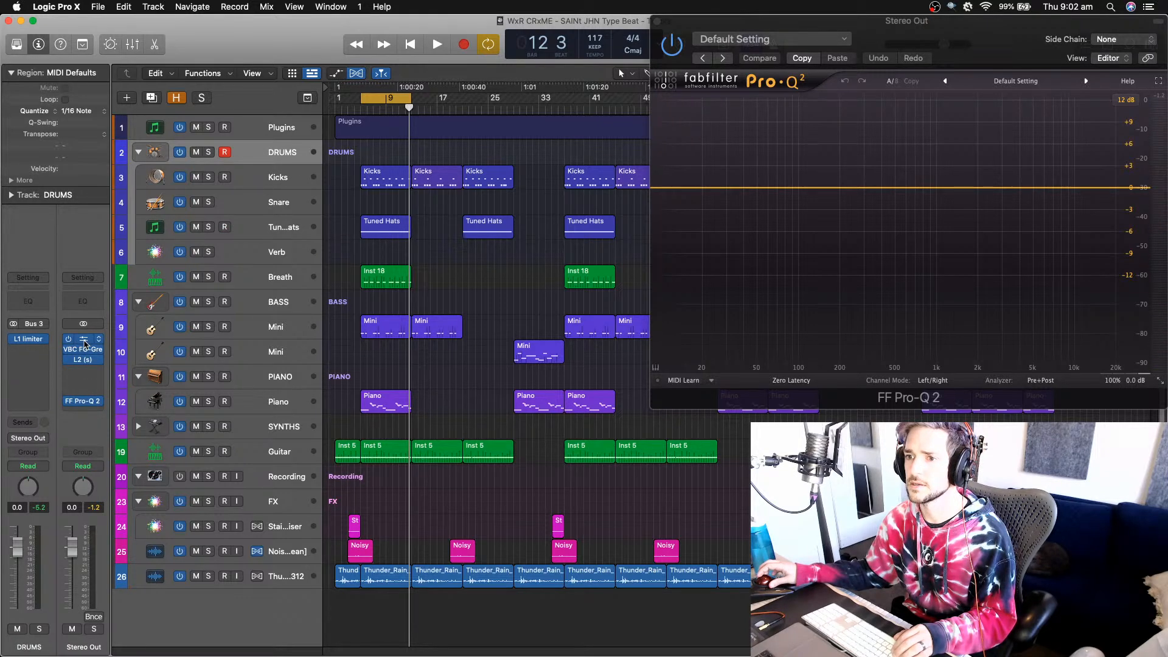
{"action": "left_click", "coordinate": [85, 344]}
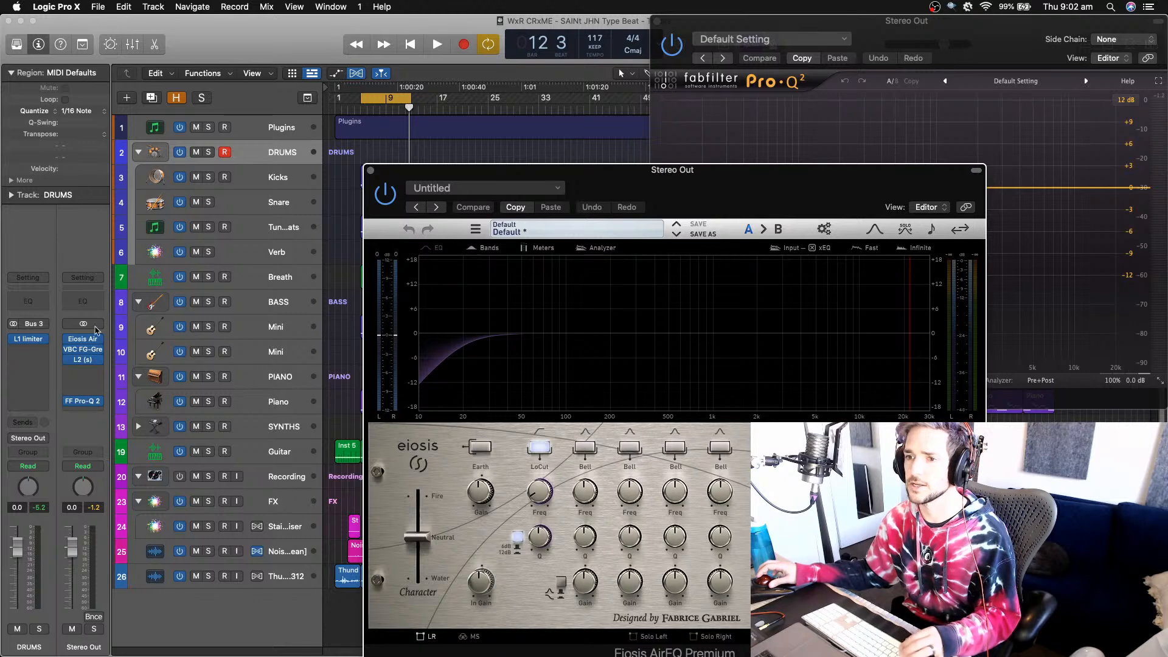
{"action": "left_click", "coordinate": [371, 172]}
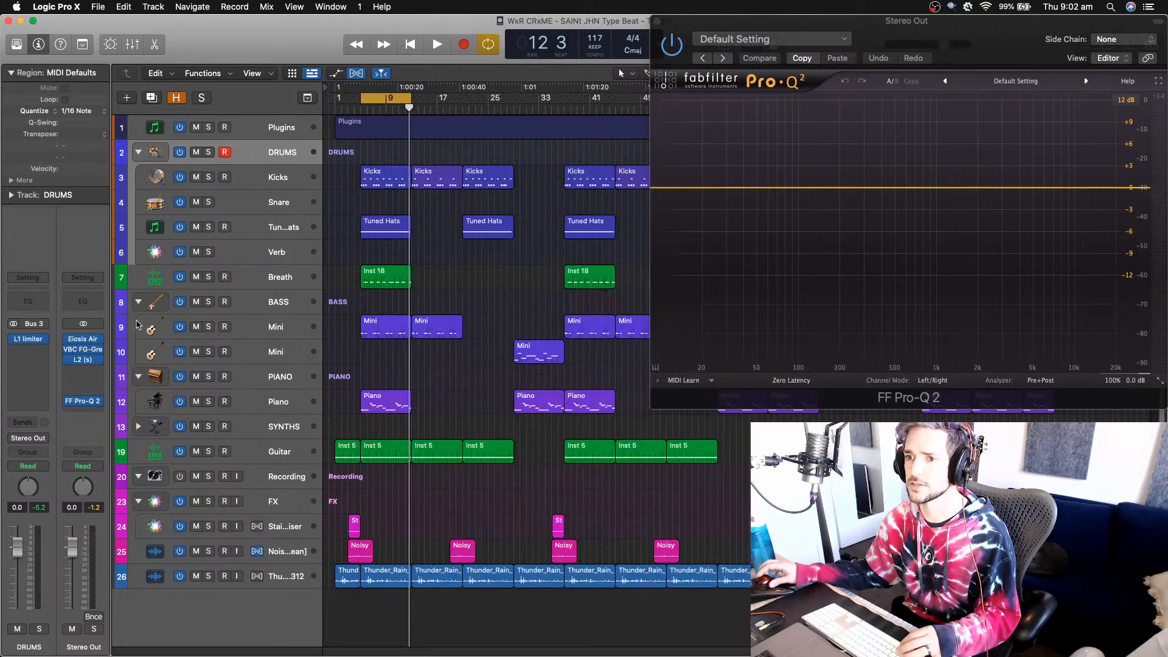
{"action": "left_click", "coordinate": [90, 350]}
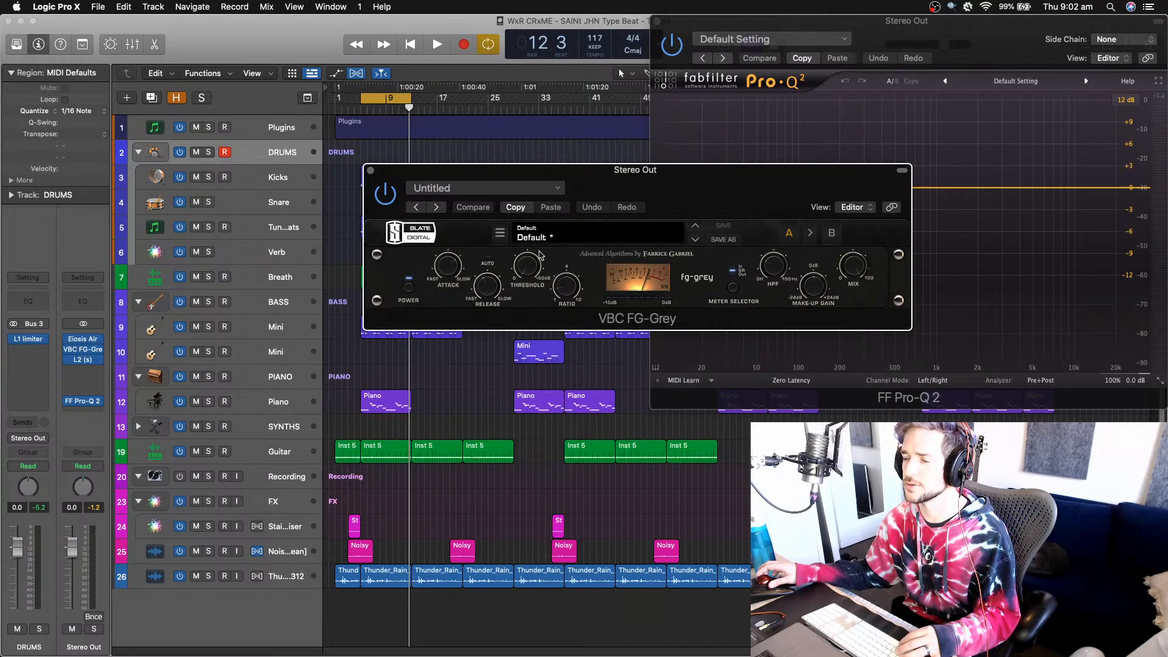
{"action": "key", "text": "space"}
{"action": "left_click_drag", "start_coordinate": [528, 270], "coordinate": [529, 260]}
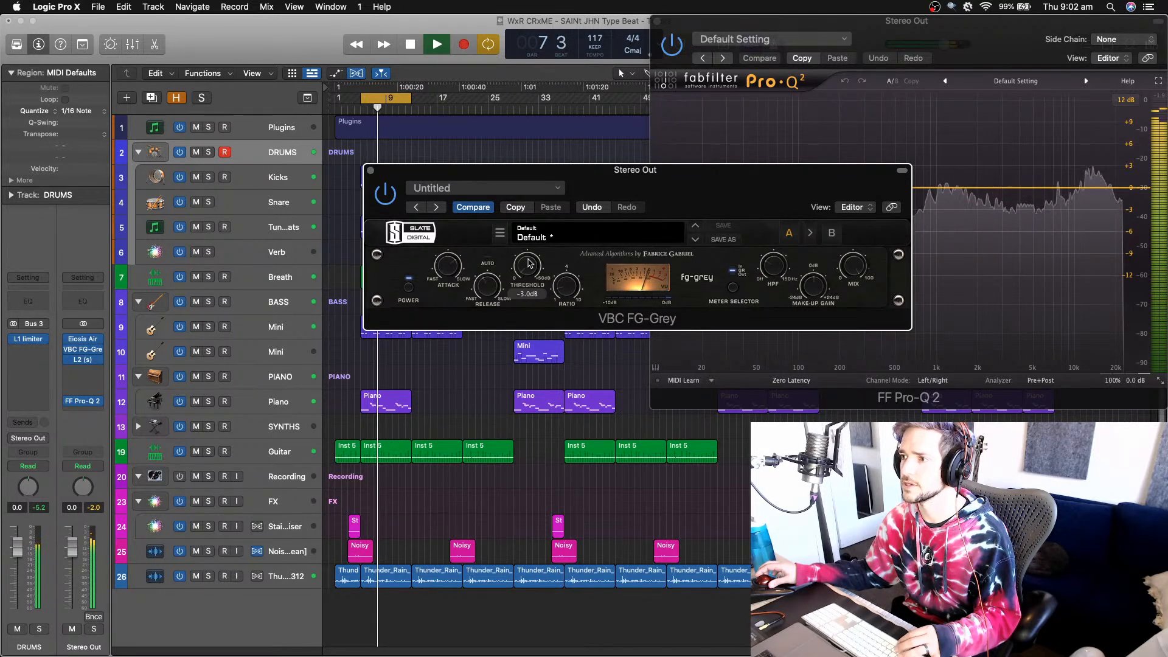
{"action": "left_click_drag", "start_coordinate": [530, 262], "coordinate": [529, 264]}
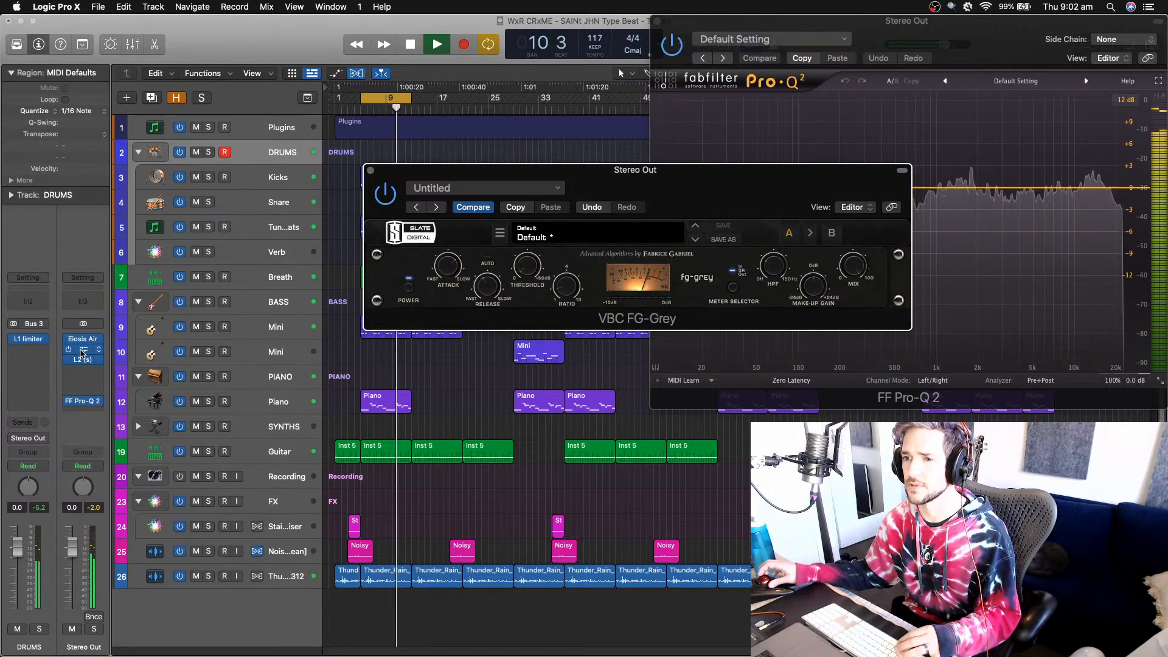
- Lower the L2 limiter's threshold on the Stereo Out to about -4.9 and close the L2 and FF Pro-Q 2 windows
{"action": "left_click", "coordinate": [83, 358]}
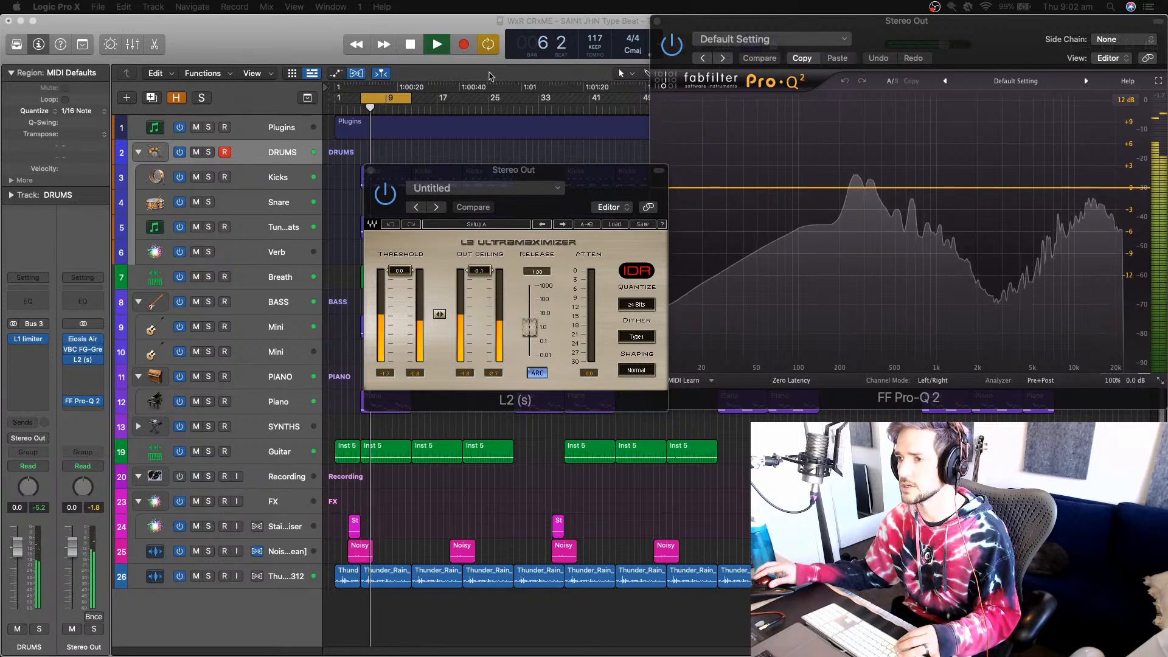
{"action": "left_click_drag", "start_coordinate": [400, 271], "coordinate": [400, 285]}
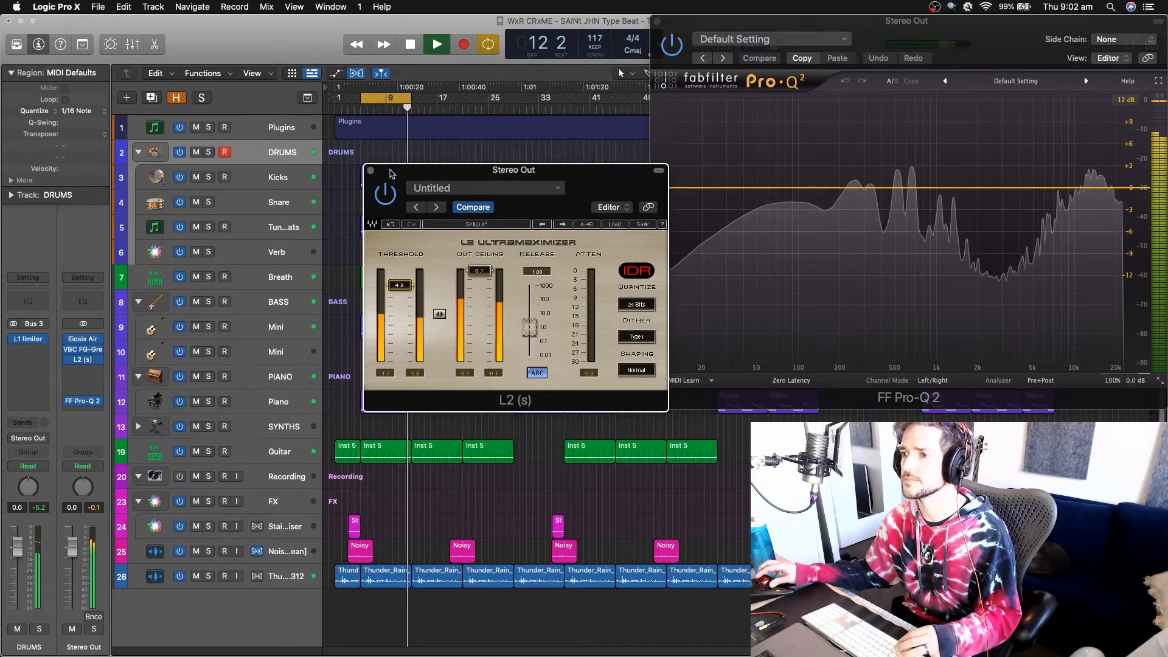
{"action": "left_click", "coordinate": [370, 171]}
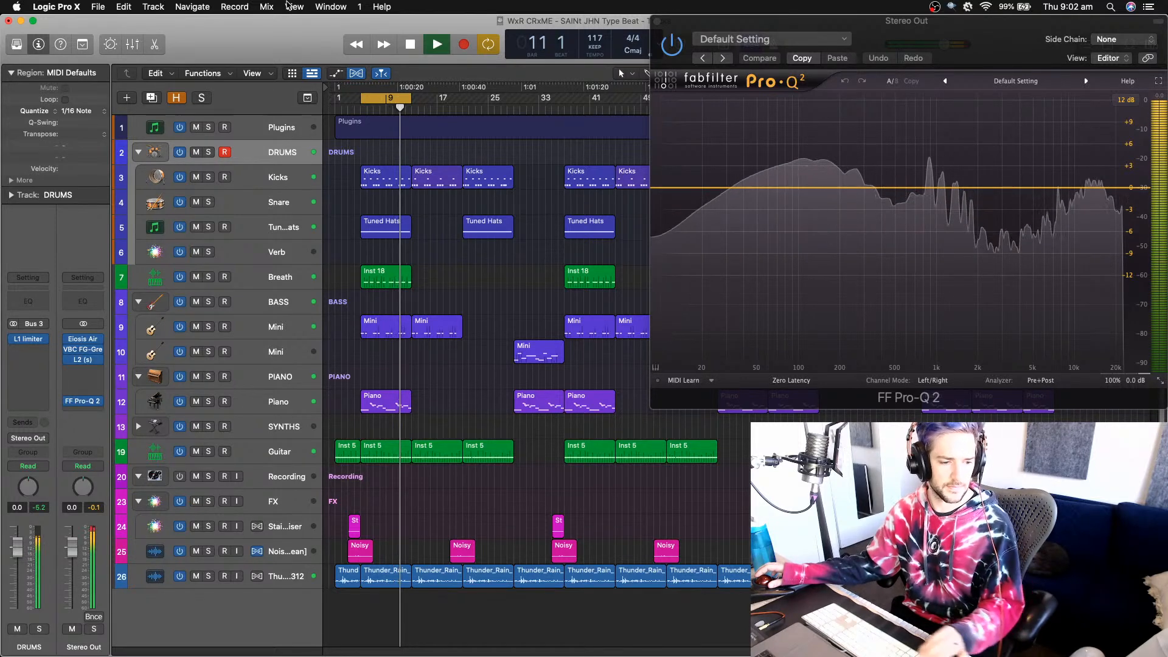
{"action": "key", "text": "space"}
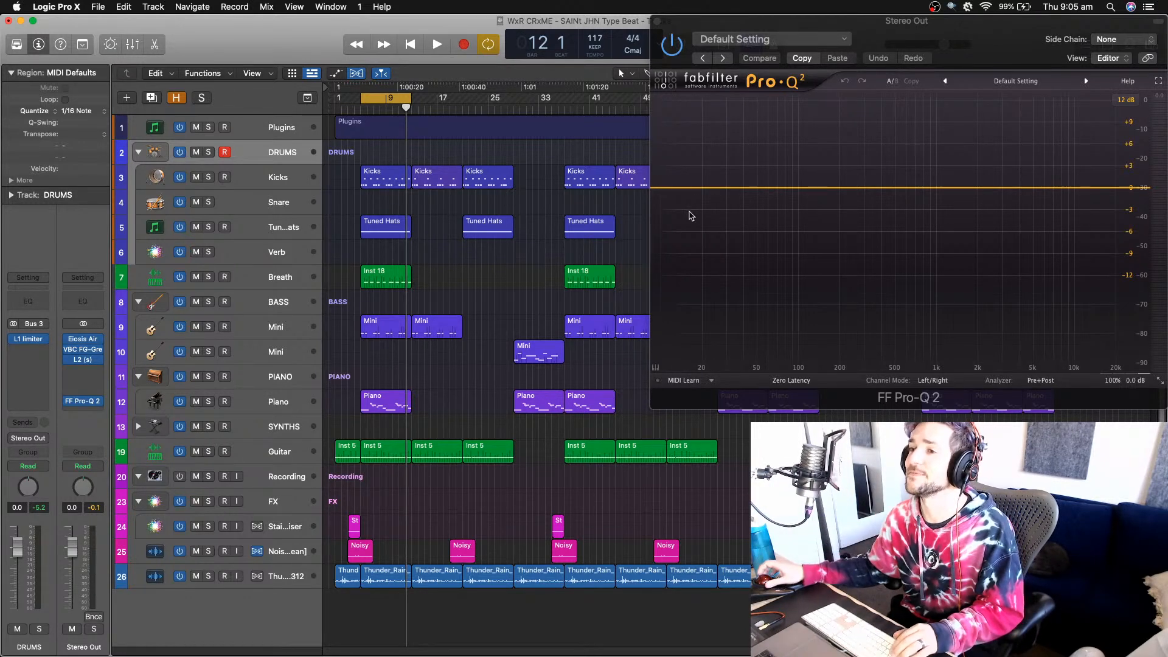
{"action": "left_click", "coordinate": [657, 21]}
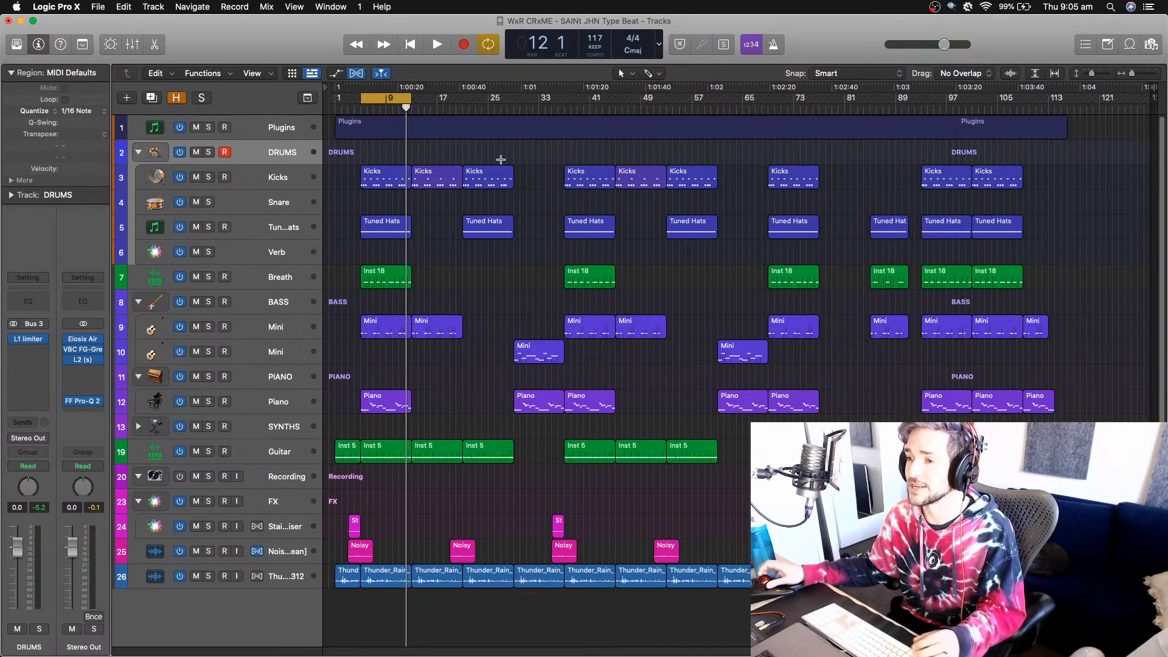
- Set the cycle range to the Plugins region's full length and play the opening from bar 1
{"action": "left_click", "coordinate": [495, 124]}
{"action": "key", "text": "super+u"}
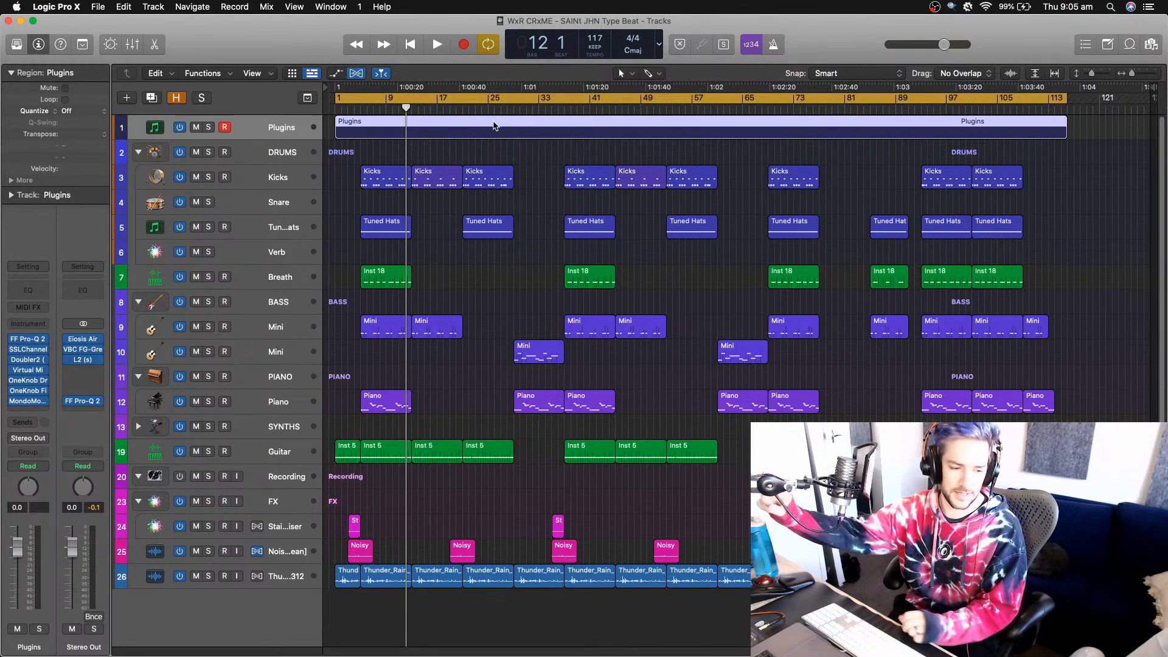
{"action": "key", "text": "Return"}
{"action": "key", "text": "space"}
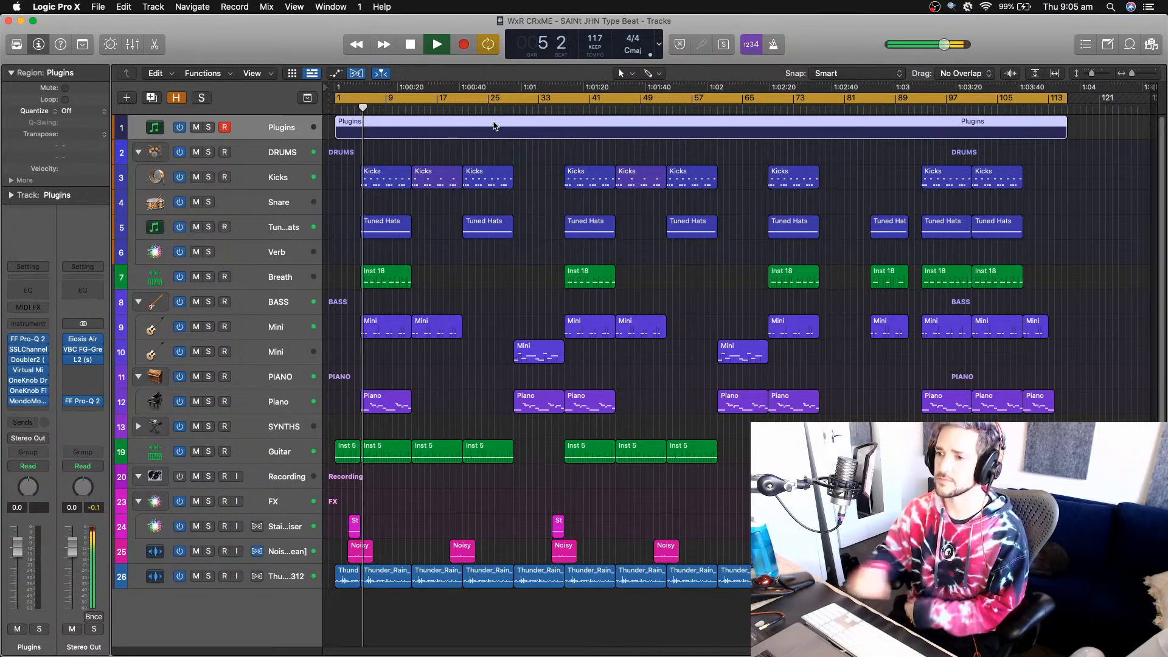
{"action": "key", "text": "space"}
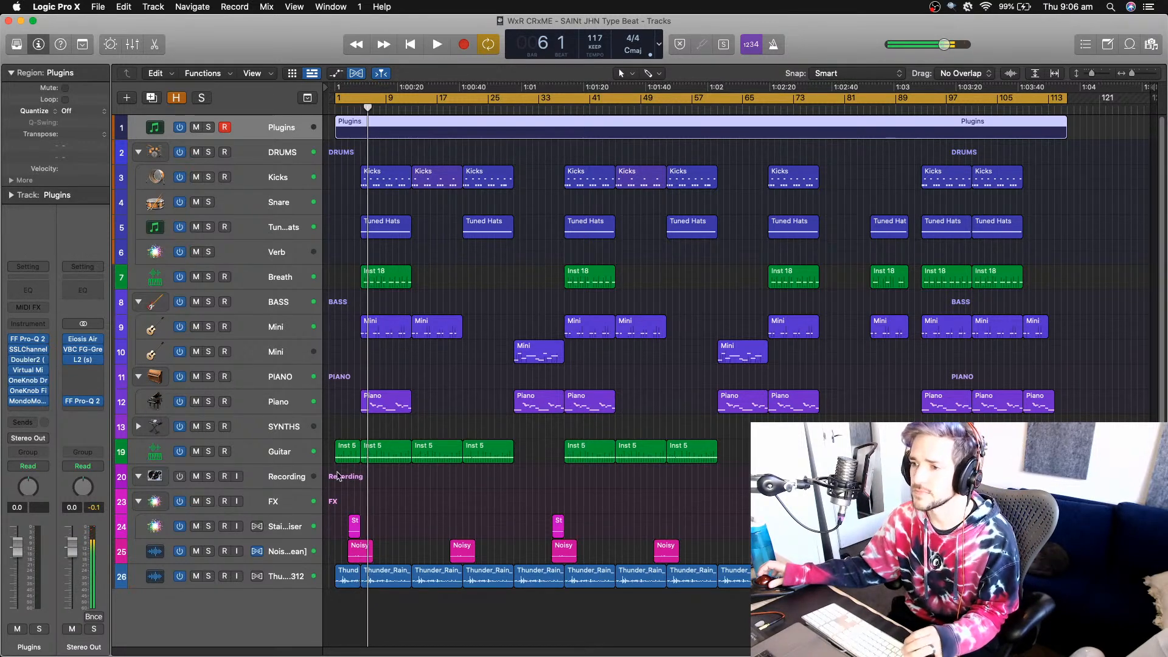
- Delete the last note of the Guitar track's intro region in bars 1 to 5
{"action": "left_click", "coordinate": [344, 450]}
{"action": "double_click", "coordinate": [349, 450]}
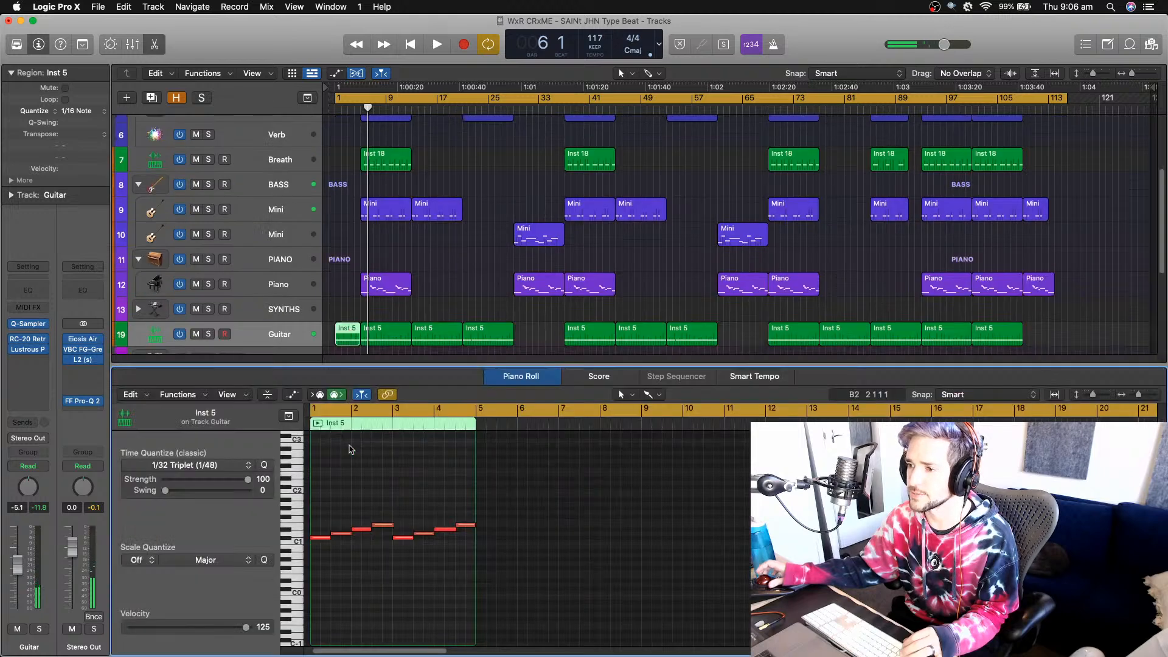
{"action": "key", "text": "Delete"}
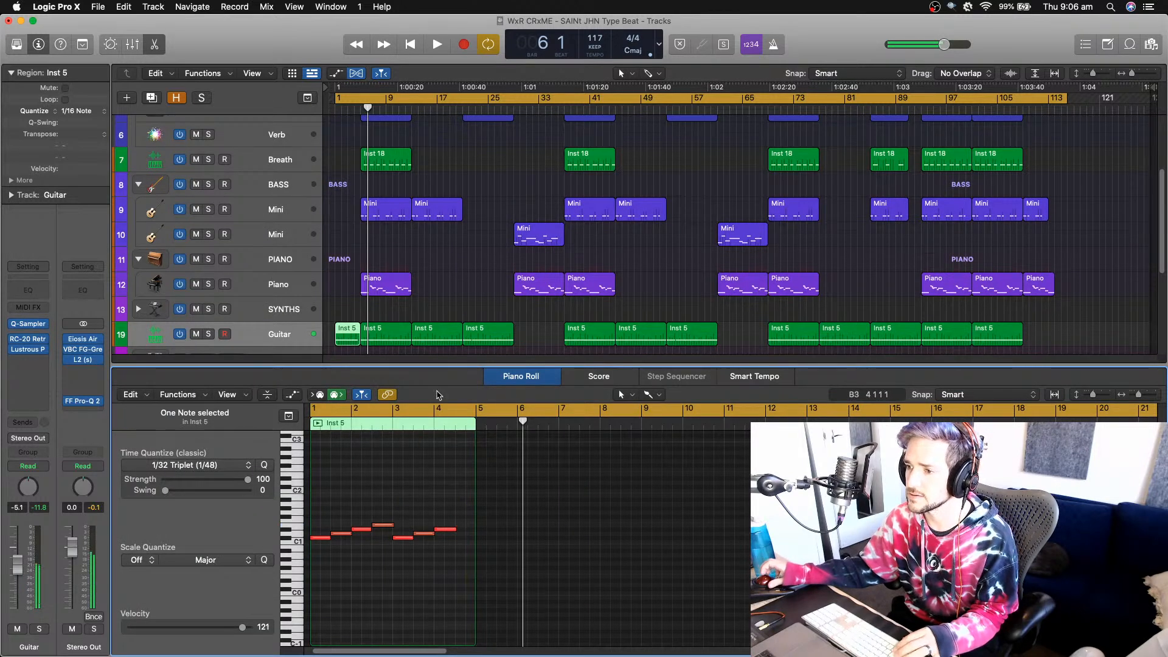
- Play the song from bar 1, shrink the track heights to fit the whole arrangement, and close the Piano Roll
{"action": "key", "text": "Return"}
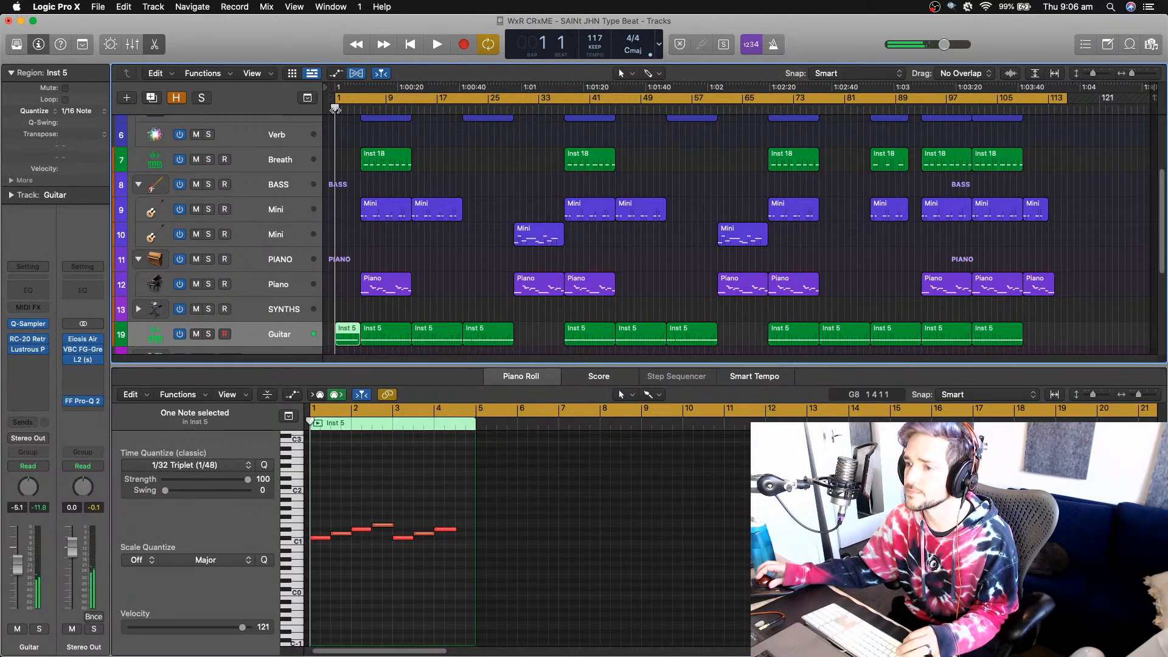
{"action": "key", "text": "space"}
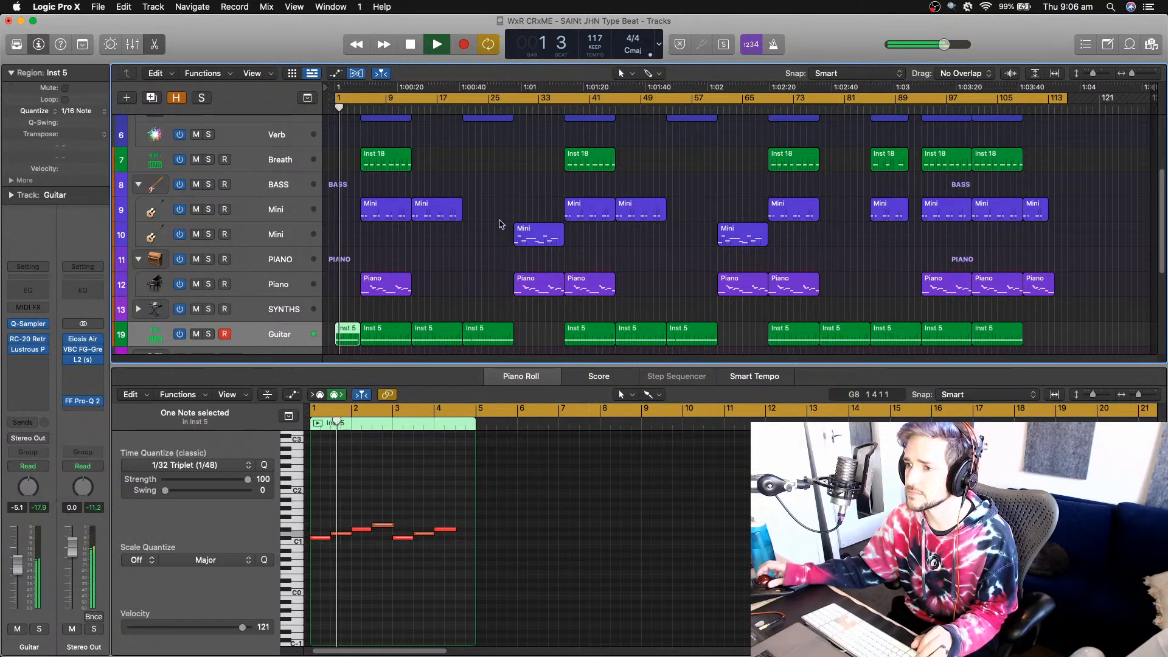
{"action": "key", "text": "super+Up"}
{"action": "key", "text": "super+Up"}
{"action": "key", "text": "super+Up"}
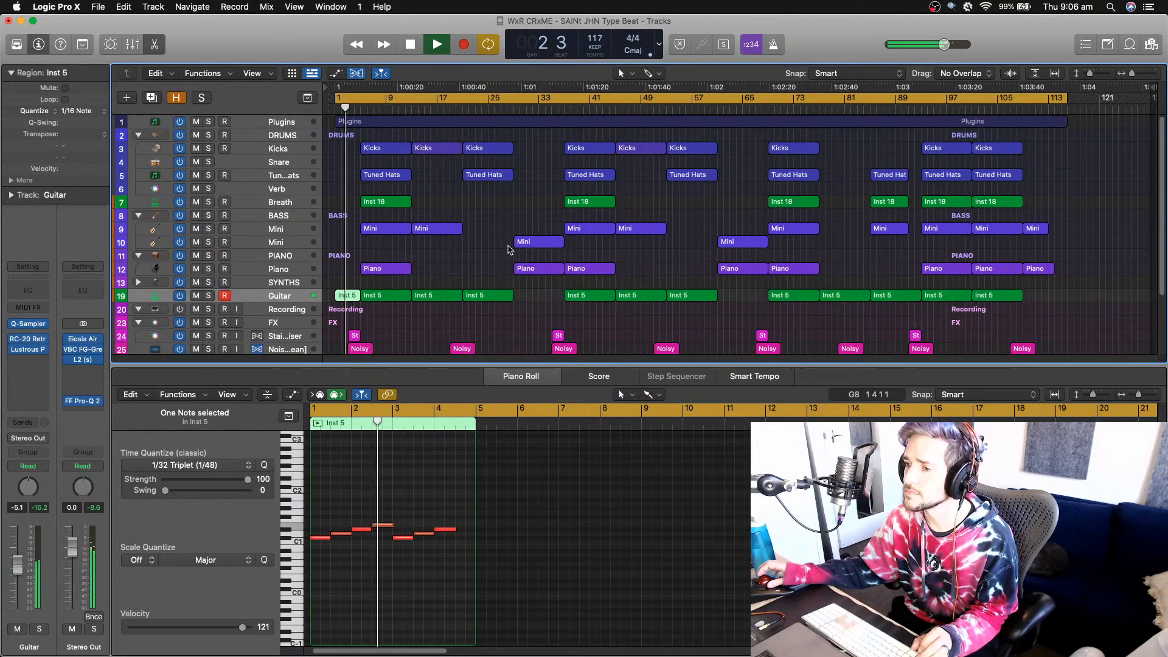
{"action": "key", "text": "e"}
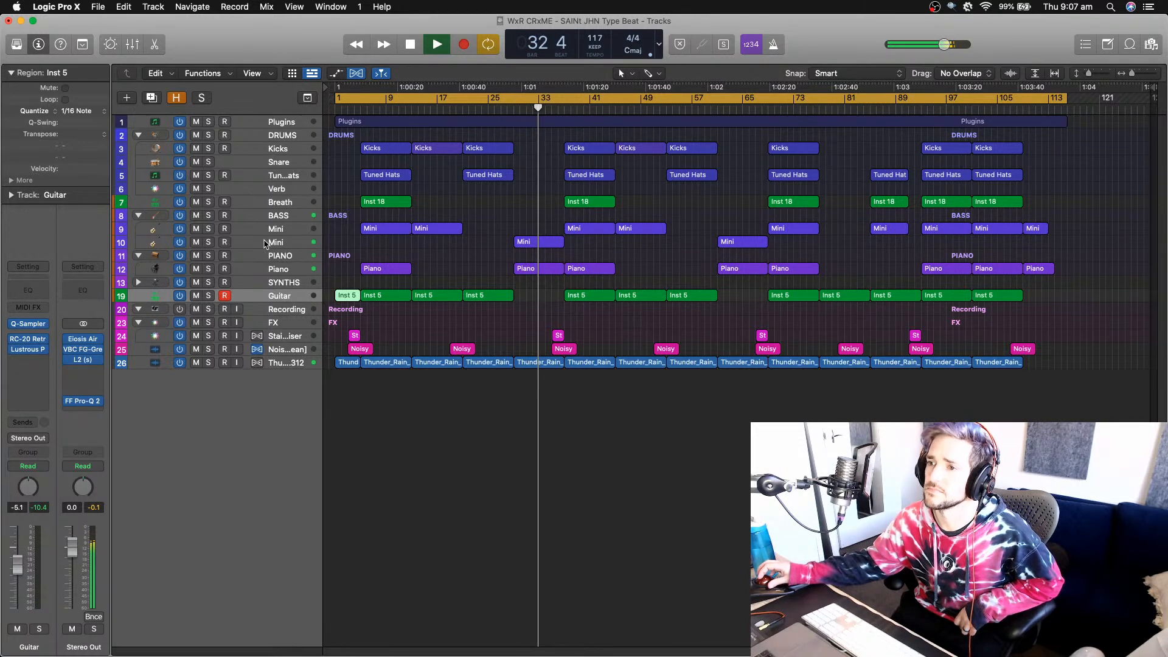
- Lower the volume of the second Mini bass track (track 10) to -11.4 dB during playback
{"action": "left_click", "coordinate": [304, 242]}
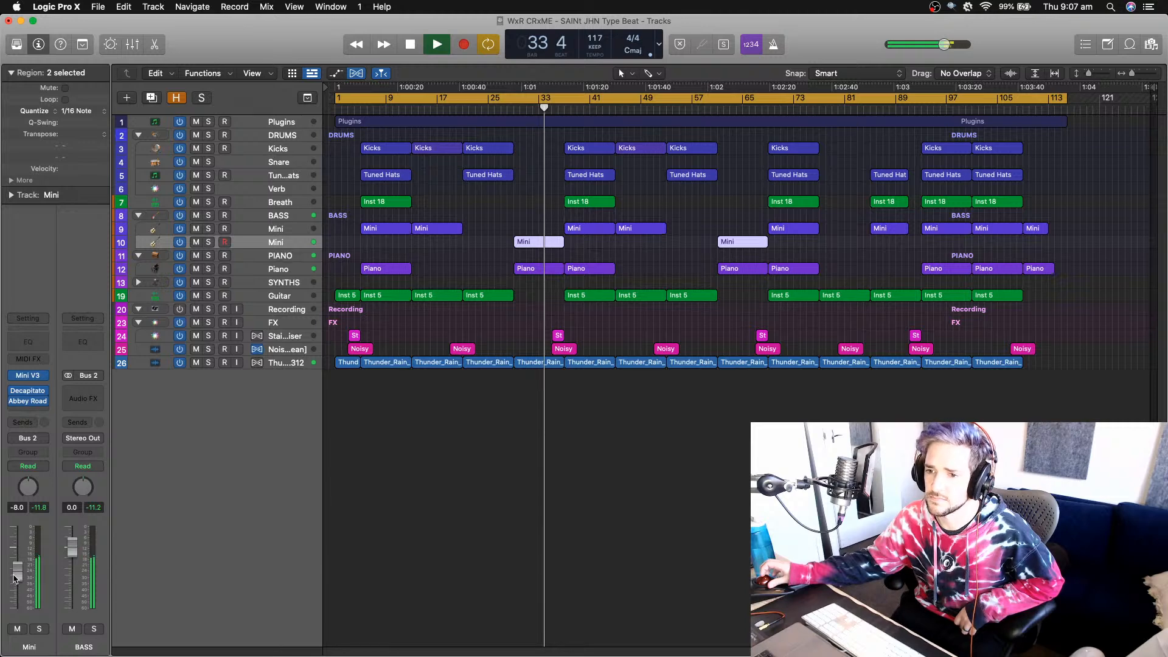
{"action": "left_click_drag", "start_coordinate": [17, 575], "coordinate": [19, 587]}
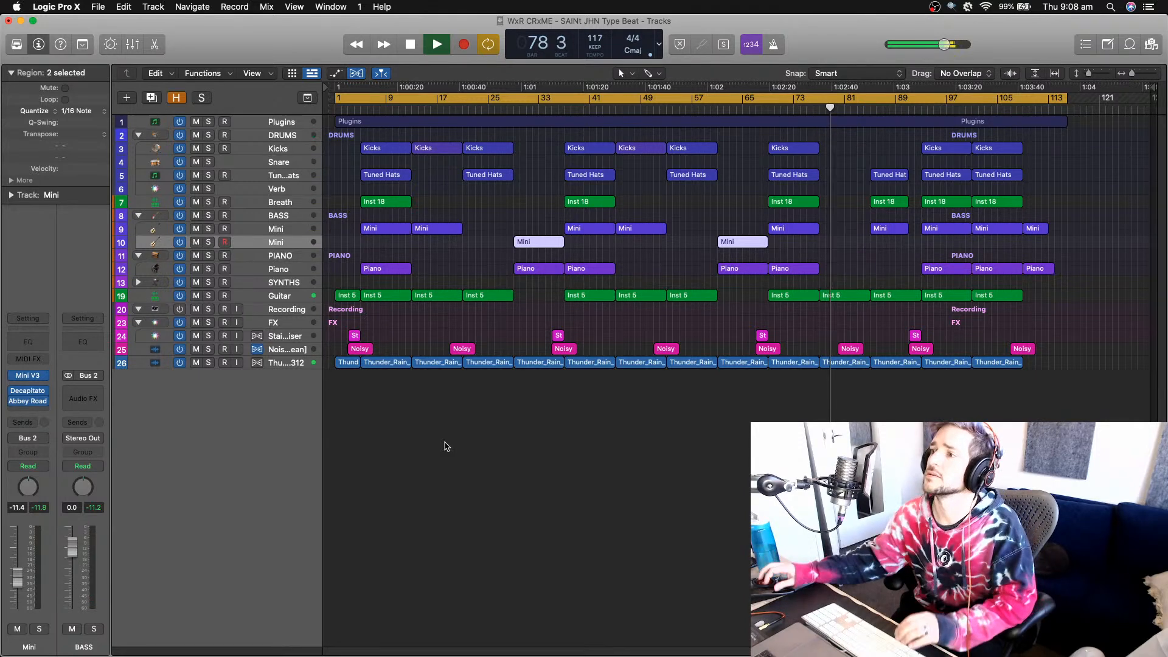
- Delete the last note of the Guitar region in bars 85 to 93 and close the Piano Roll
{"action": "double_click", "coordinate": [897, 295]}
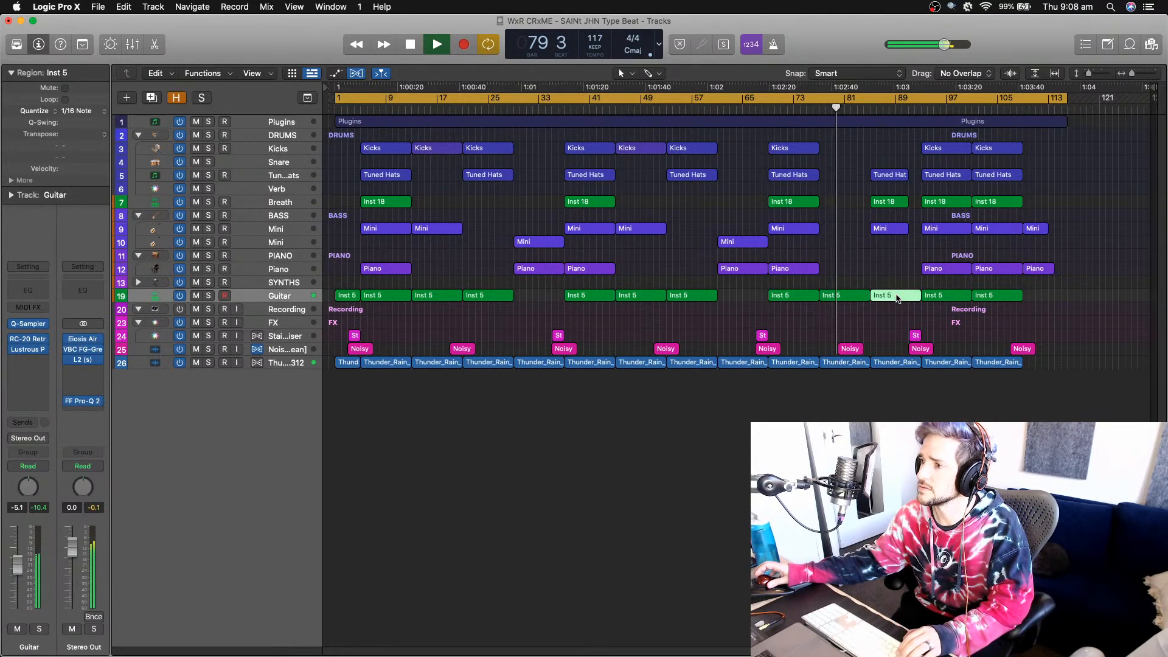
{"action": "left_click", "coordinate": [630, 525]}
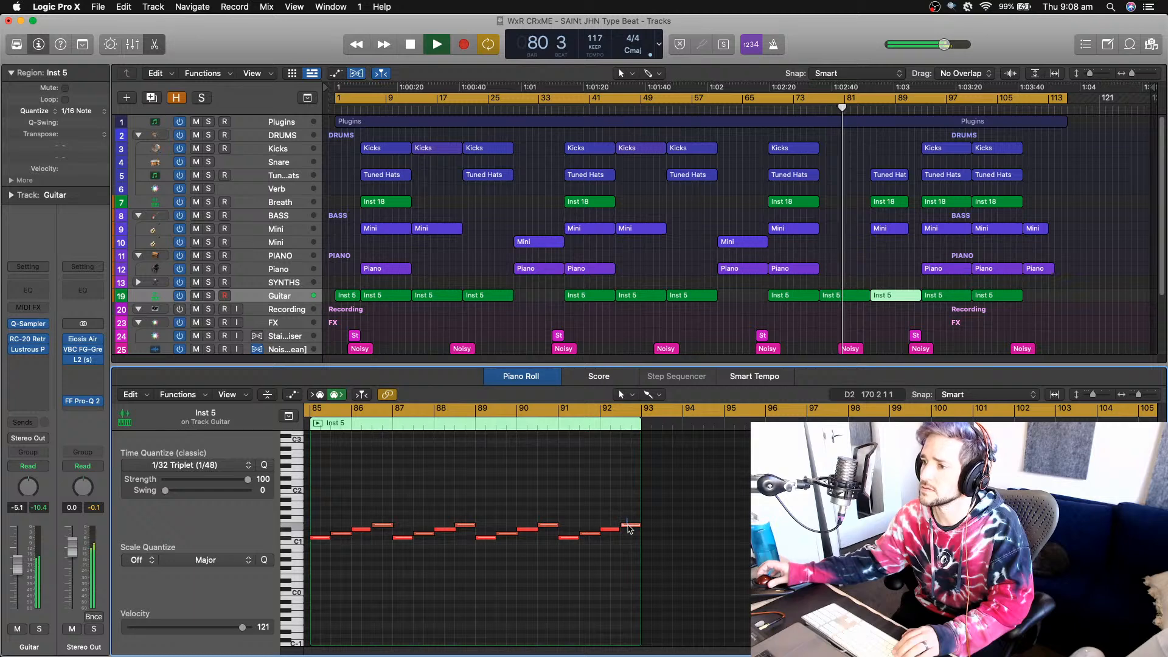
{"action": "key", "text": "Delete"}
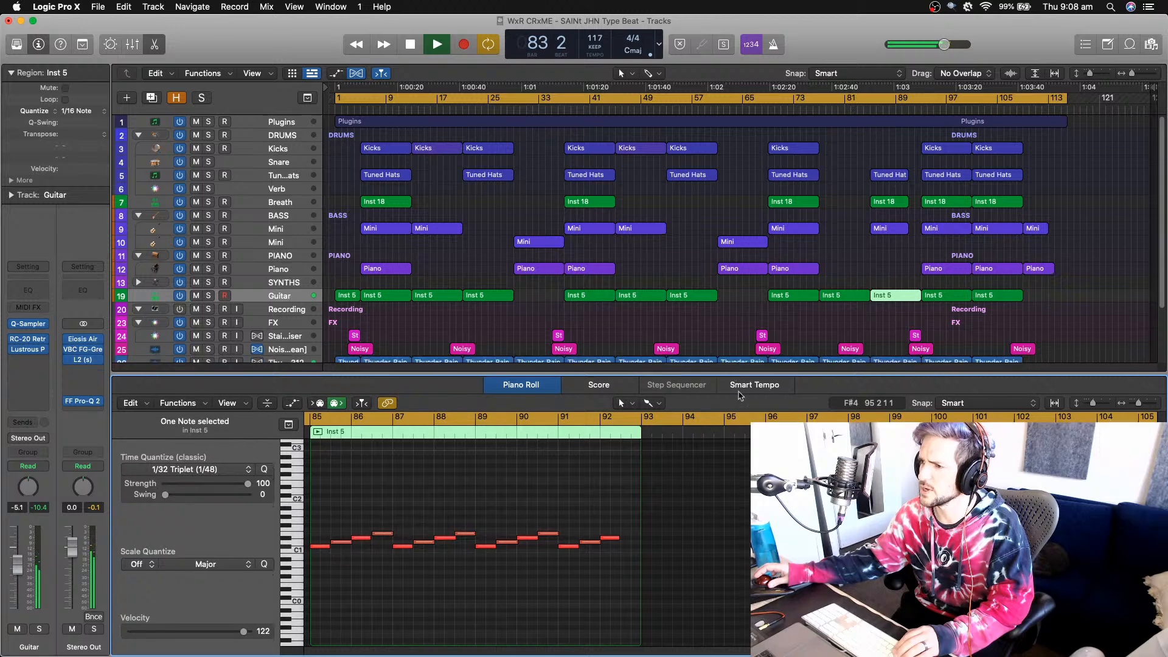
{"action": "key", "text": "e"}
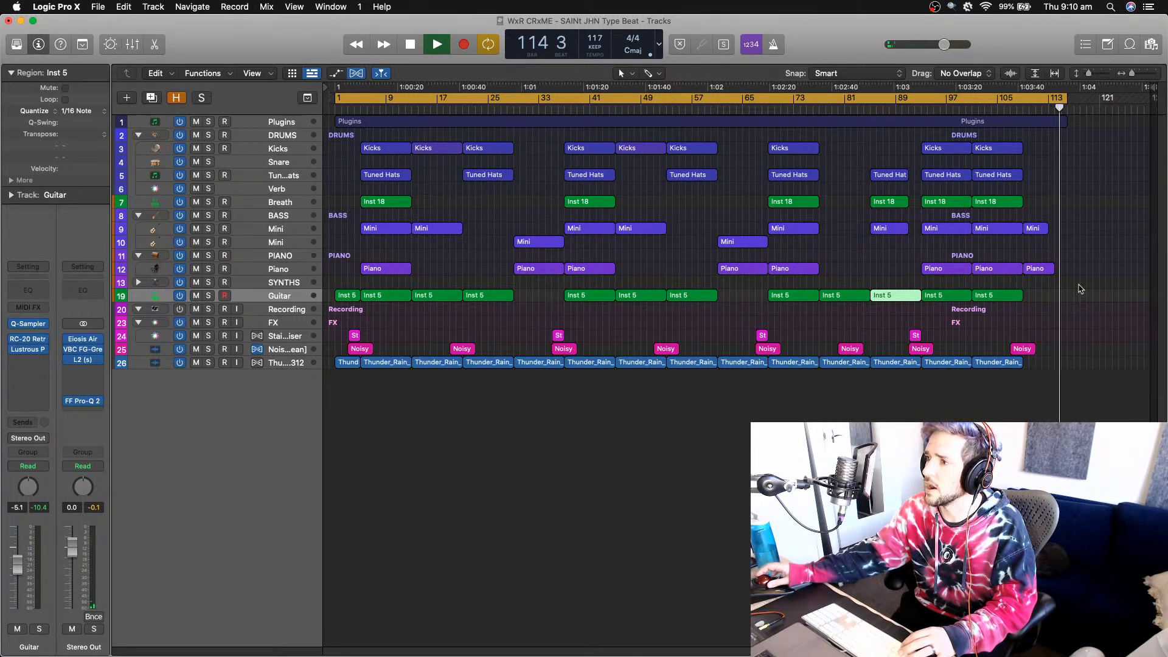
- Stop at the end of the song and replay the transition into the final section from about bar 92
{"action": "key", "text": "space"}
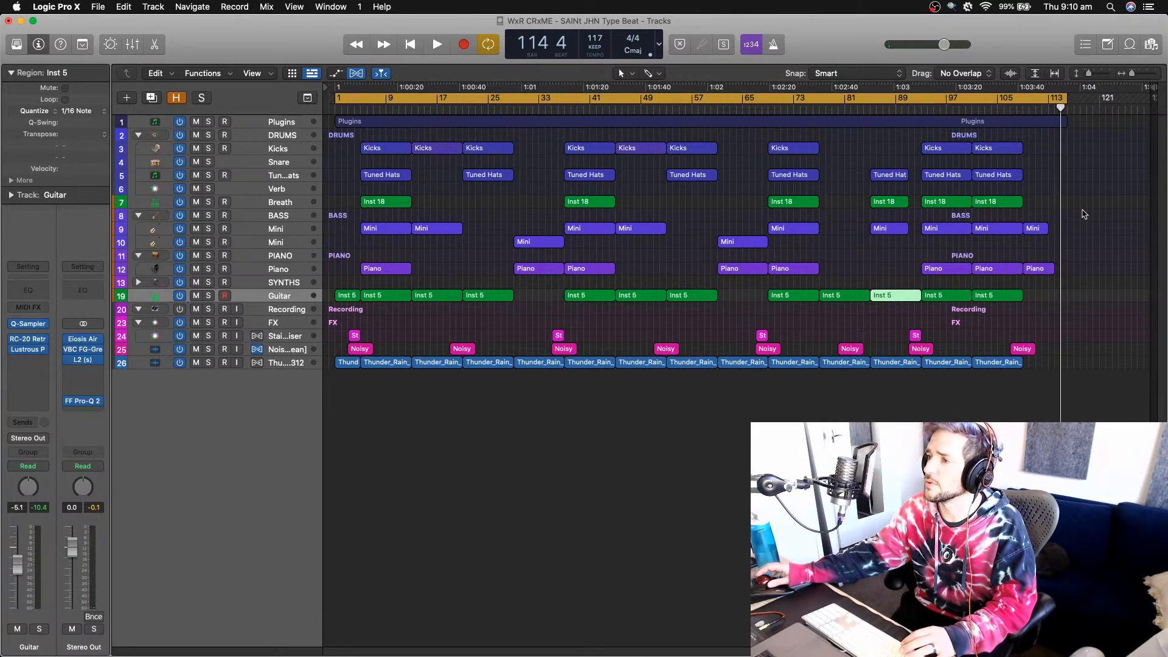
{"action": "left_click", "coordinate": [915, 109]}
{"action": "key", "text": "space"}
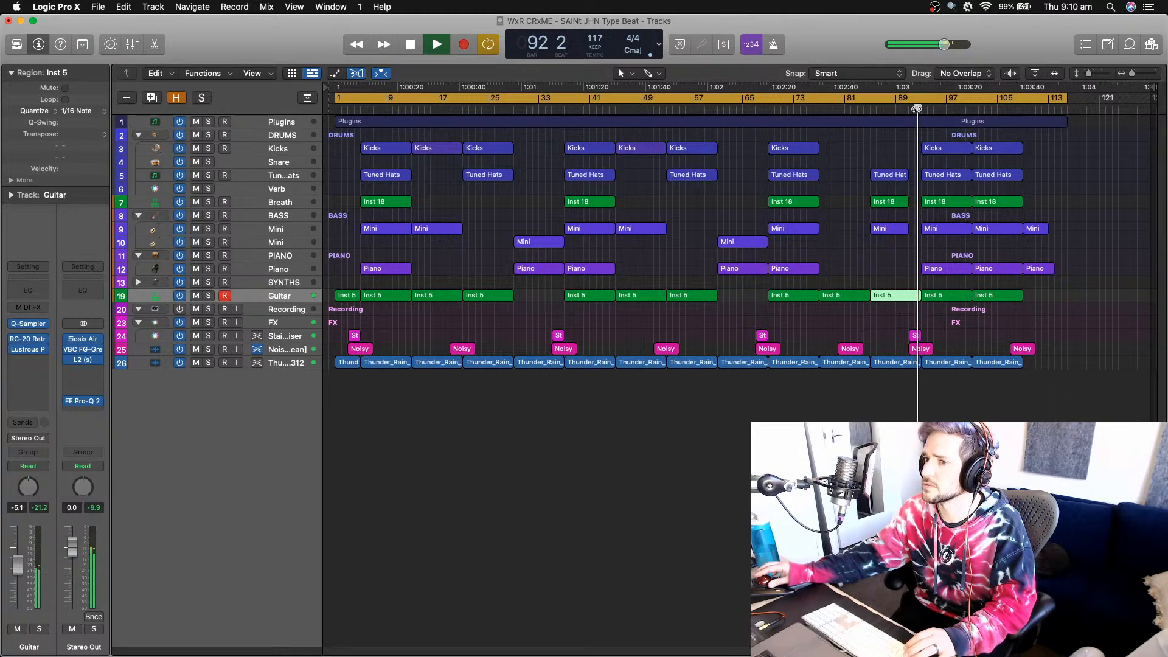
- Copy the Stair Clap Riser region before bar 93 to about bar 99 and play the transition from bar 99
{"action": "key", "text": "space"}
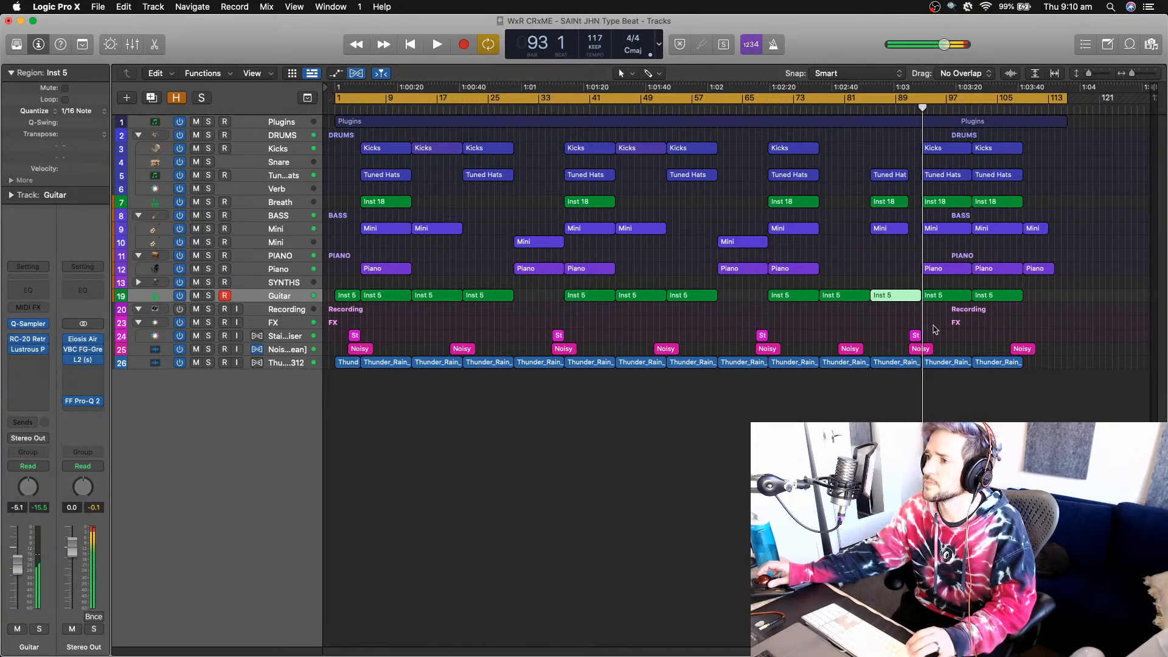
{"action": "left_click", "coordinate": [941, 332]}
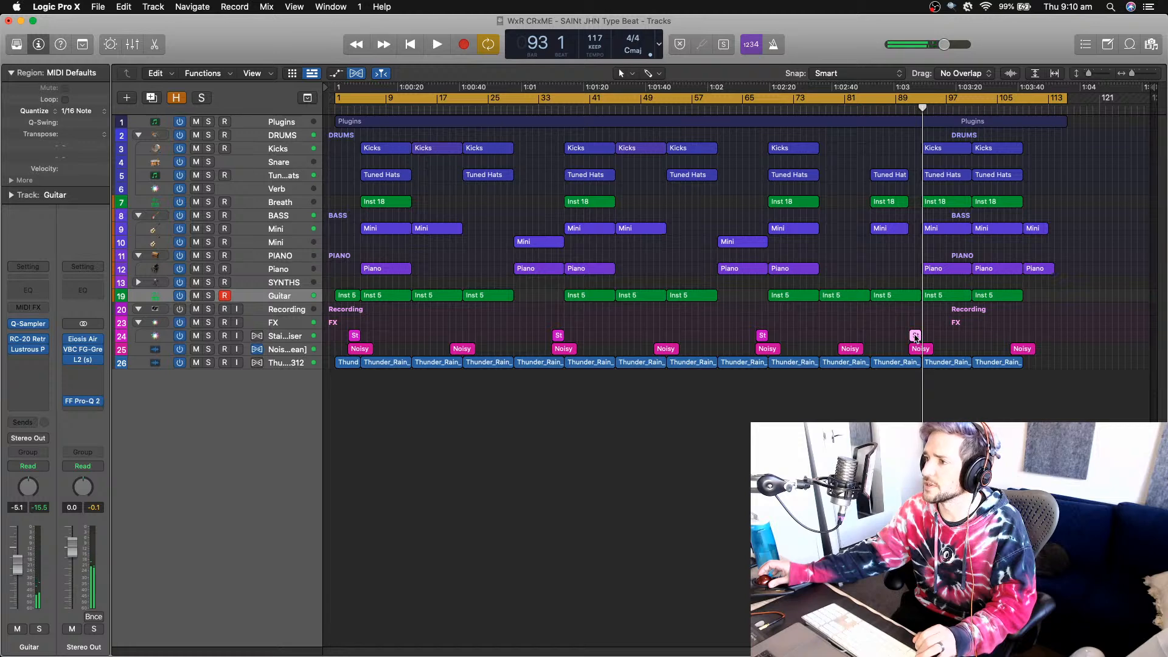
{"action": "left_click_drag", "start_coordinate": [914, 337], "coordinate": [965, 339]}
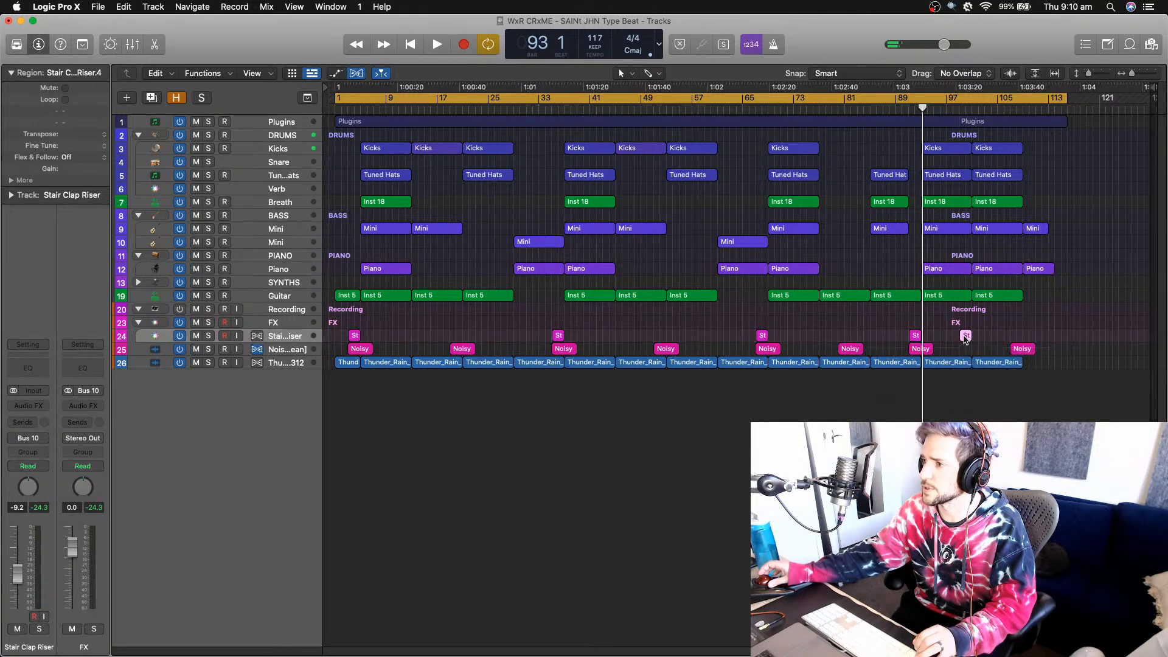
{"action": "left_click", "coordinate": [962, 107]}
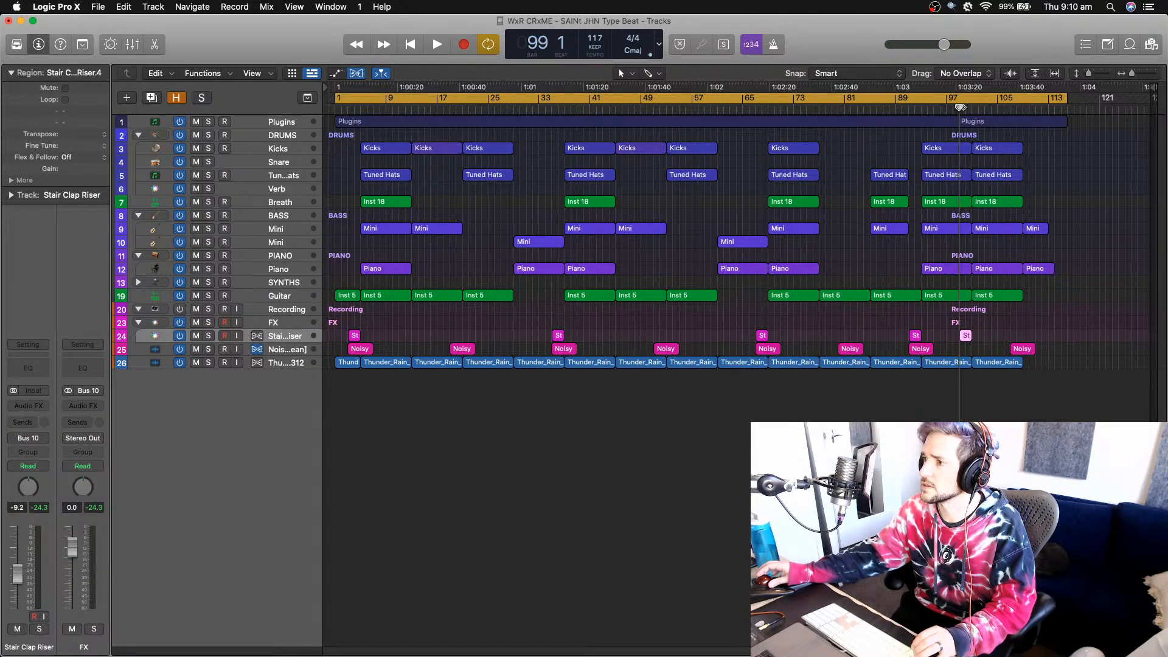
{"action": "key", "text": "space"}
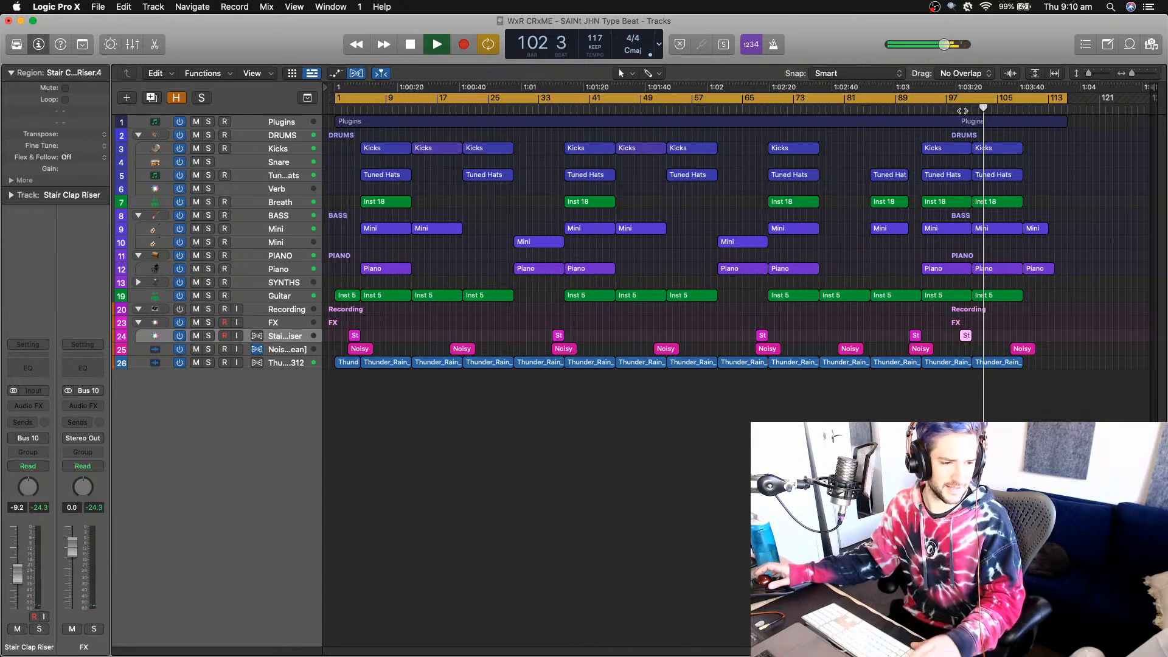
{"action": "key", "text": "space"}
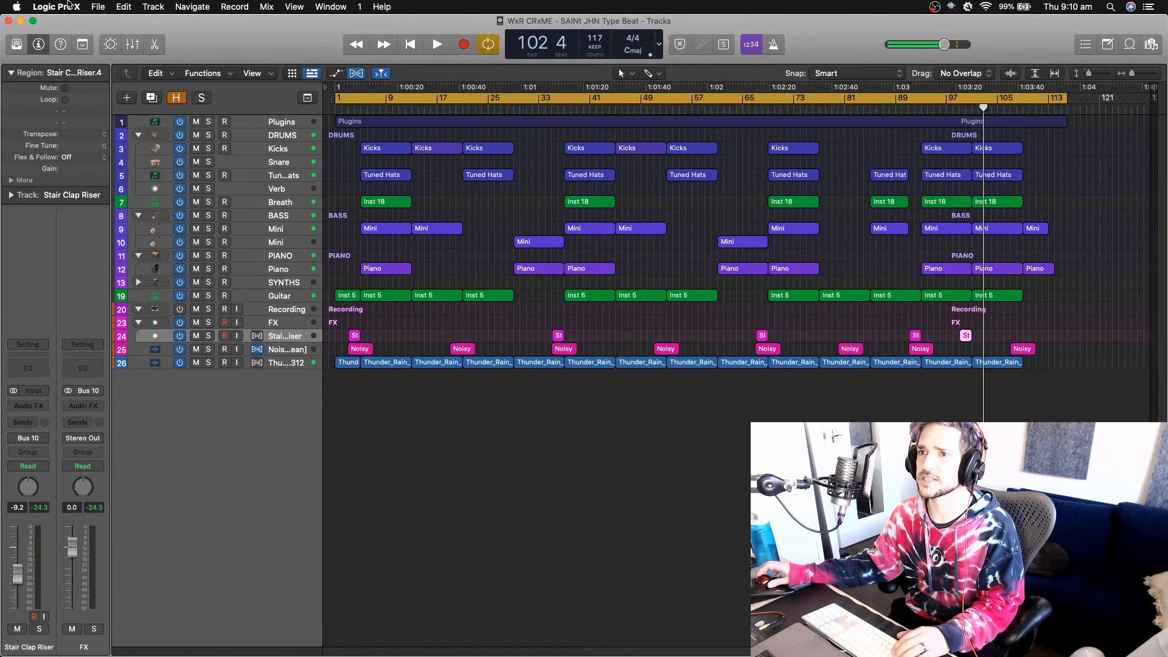
- Check the device settings in the Audio preferences, including the I/O buffer size, and close the preferences
{"action": "left_click", "coordinate": [56, 6]}
{"action": "mouse_move", "coordinate": [90, 40]}
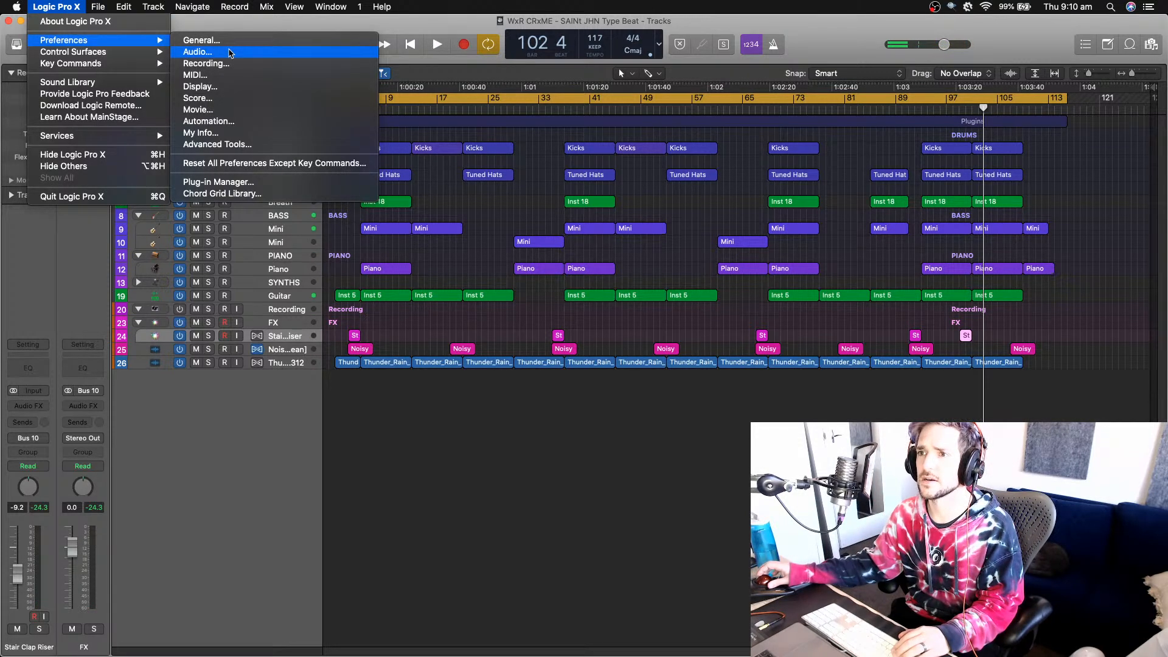
{"action": "left_click", "coordinate": [230, 53]}
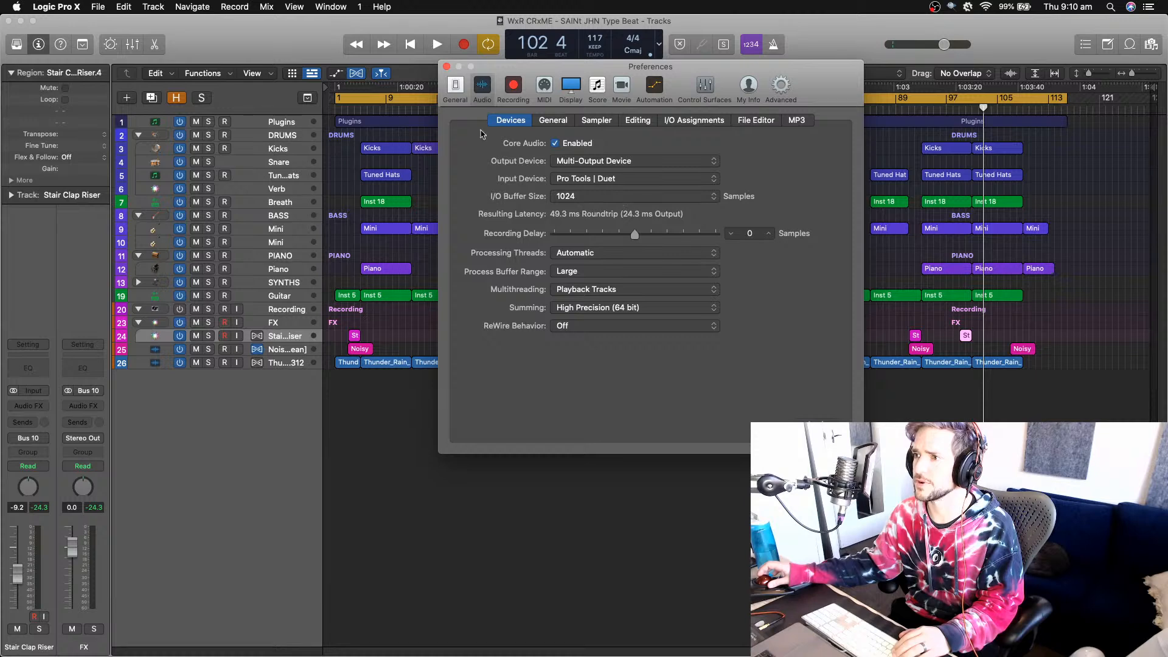
{"action": "left_click", "coordinate": [446, 67]}
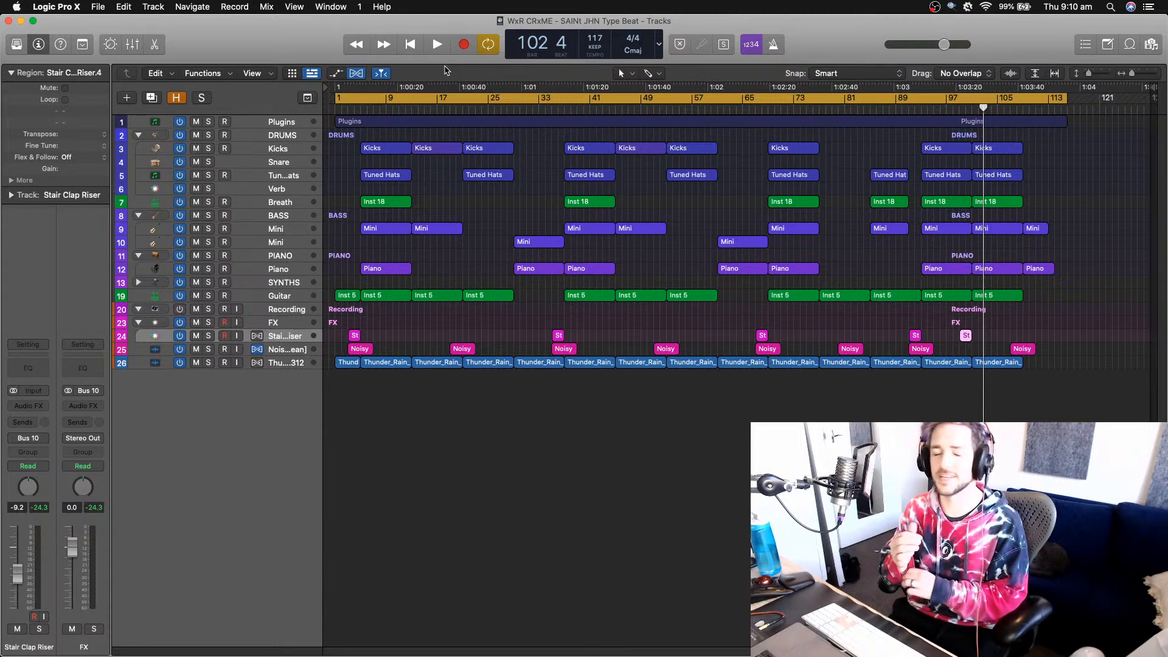